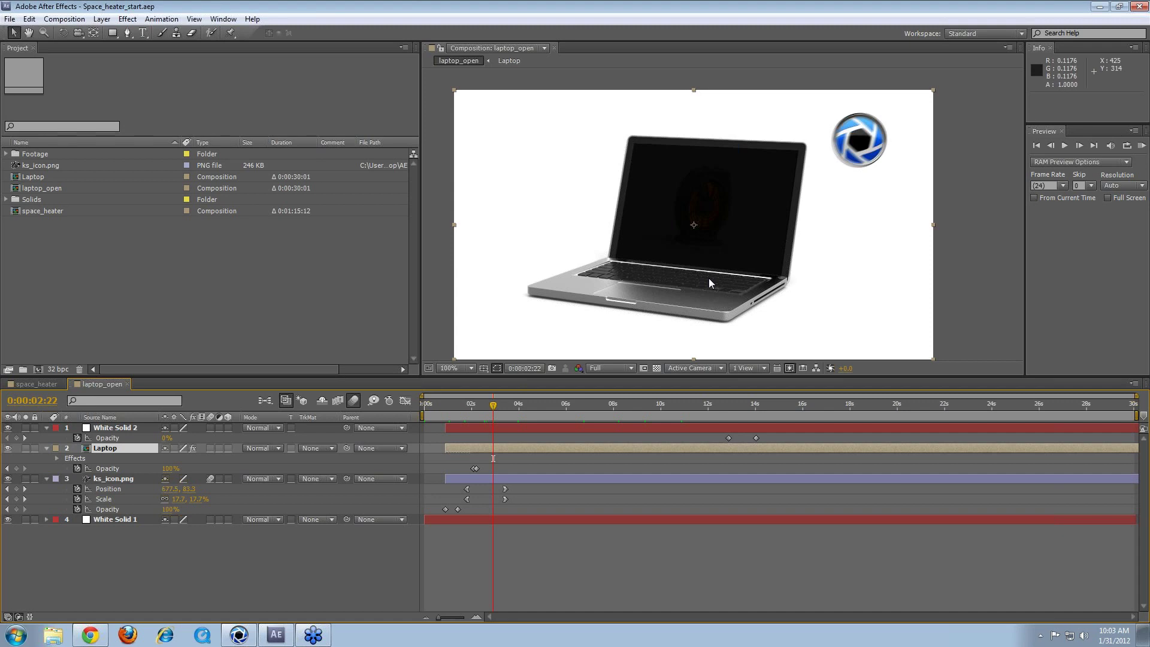
Step: Scrub through the laptop_open composition to review the laptop, icon and space heater animation, returning to the start
{"action": "left_click", "coordinate": [487, 411]}
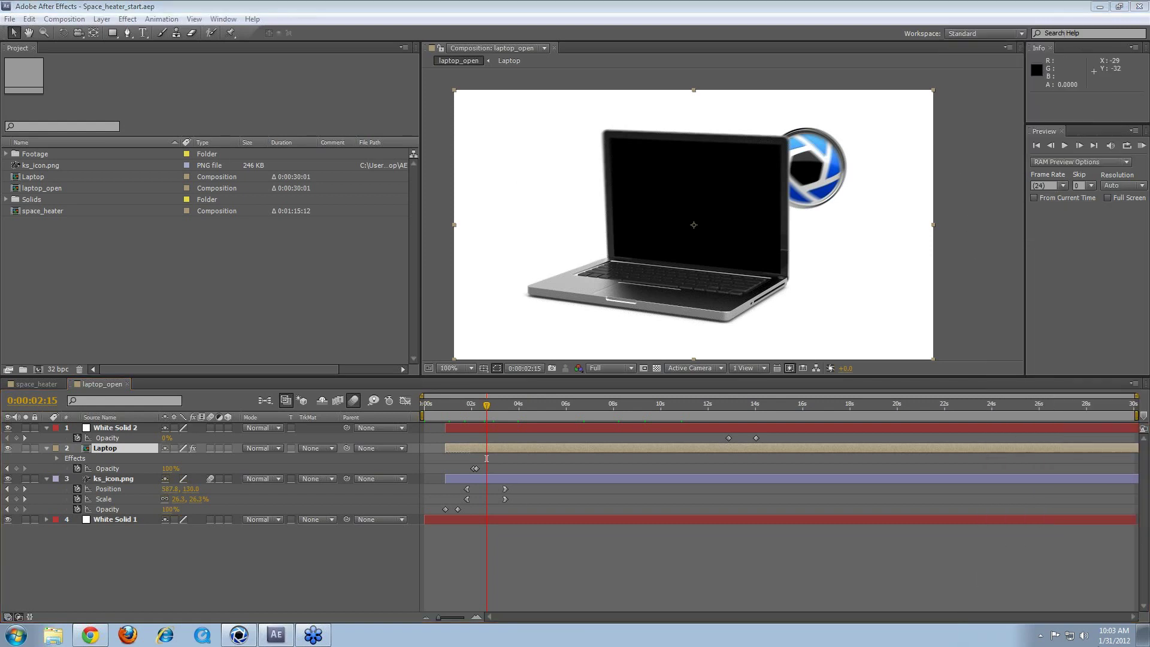
{"action": "left_click_drag", "start_coordinate": [486, 404], "coordinate": [427, 404]}
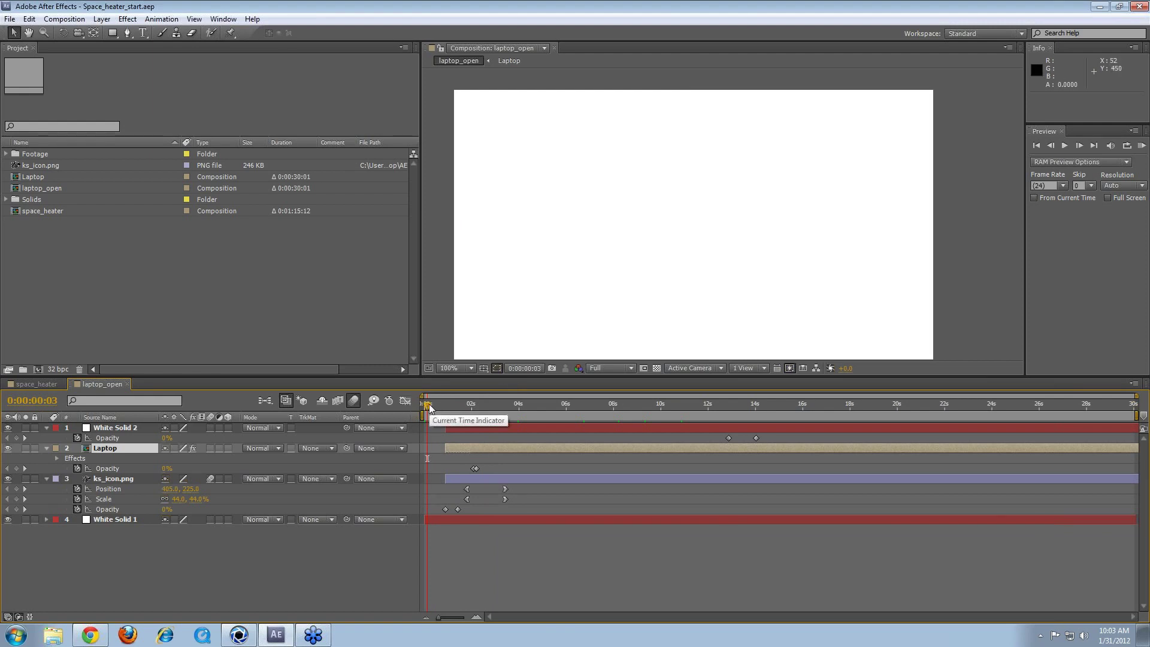
{"action": "left_click_drag", "start_coordinate": [429, 404], "coordinate": [491, 416]}
{"action": "left_click_drag", "start_coordinate": [485, 418], "coordinate": [484, 417]}
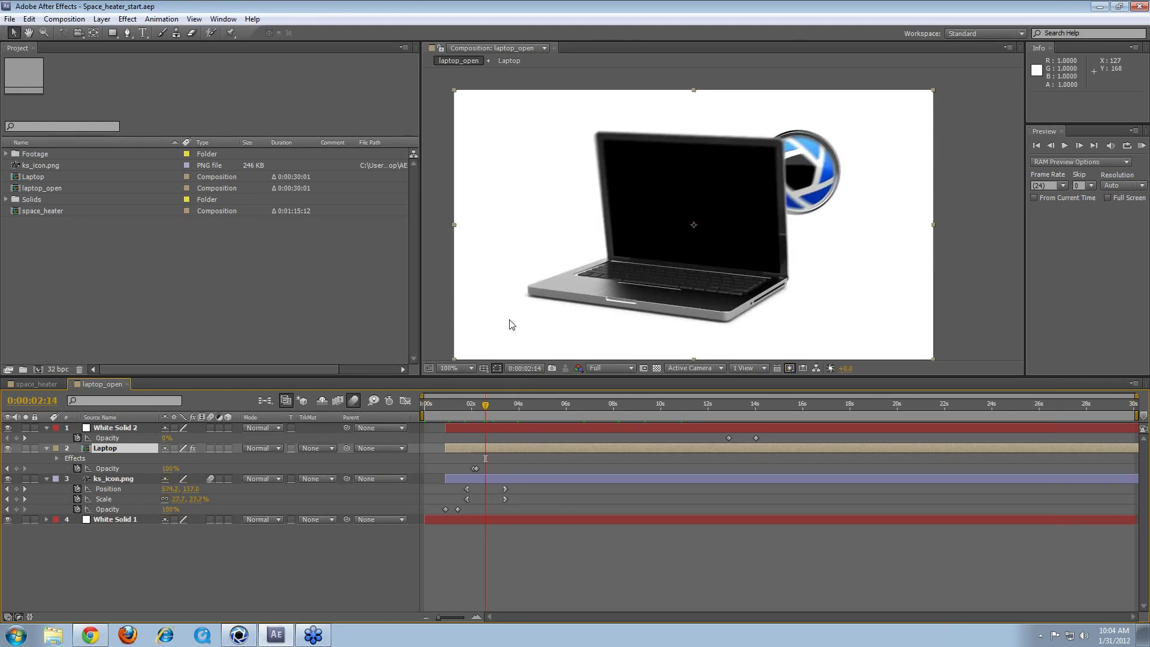
{"action": "left_click_drag", "start_coordinate": [490, 407], "coordinate": [727, 403]}
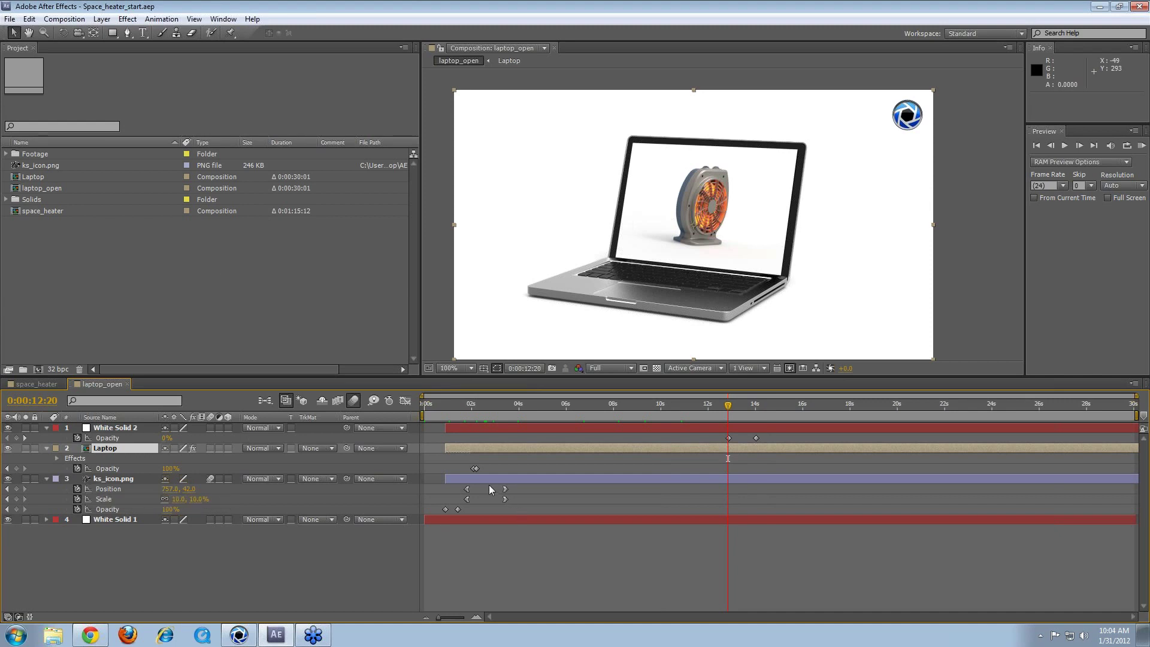
{"action": "left_click_drag", "start_coordinate": [472, 410], "coordinate": [424, 412]}
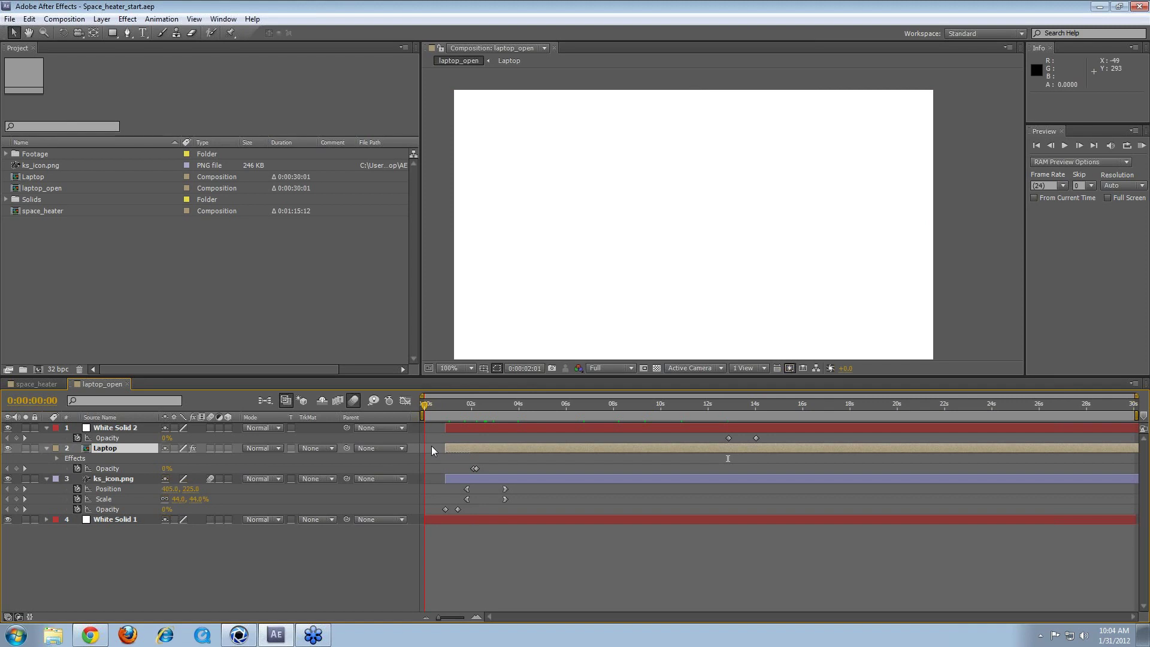
Step: Import the laptop_open TIFF frames as a TIFF sequence, interpreting the alpha as premultiplied, matted with black
{"action": "left_click", "coordinate": [10, 23]}
{"action": "mouse_move", "coordinate": [71, 219]}
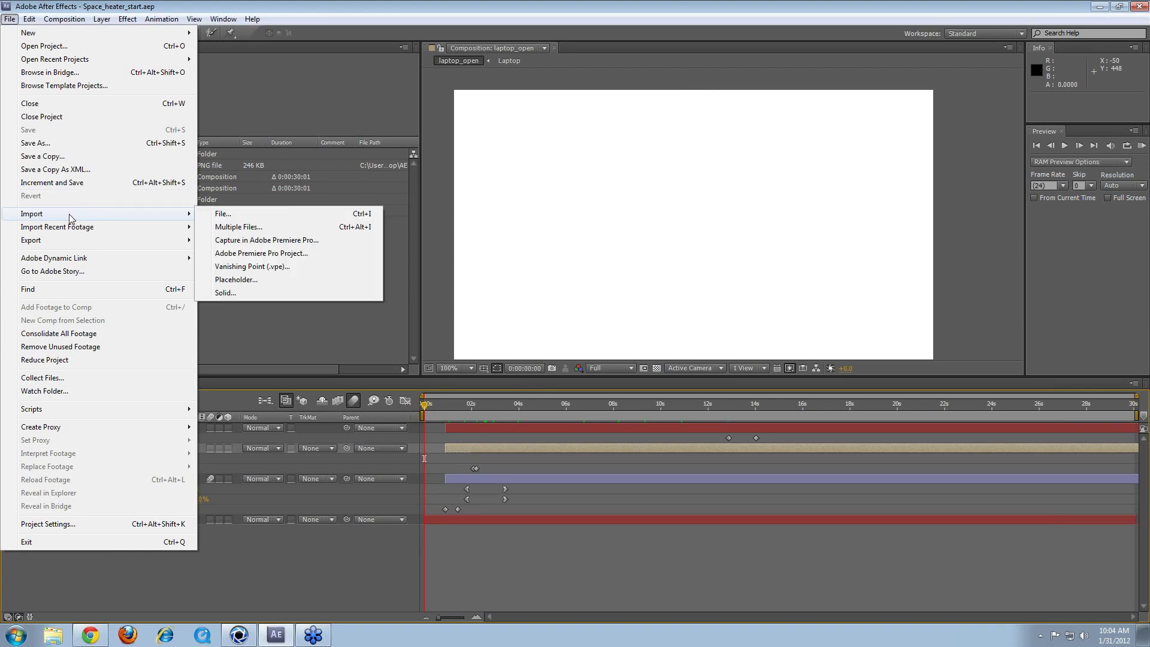
{"action": "left_click", "coordinate": [242, 213]}
{"action": "left_click", "coordinate": [92, 108]}
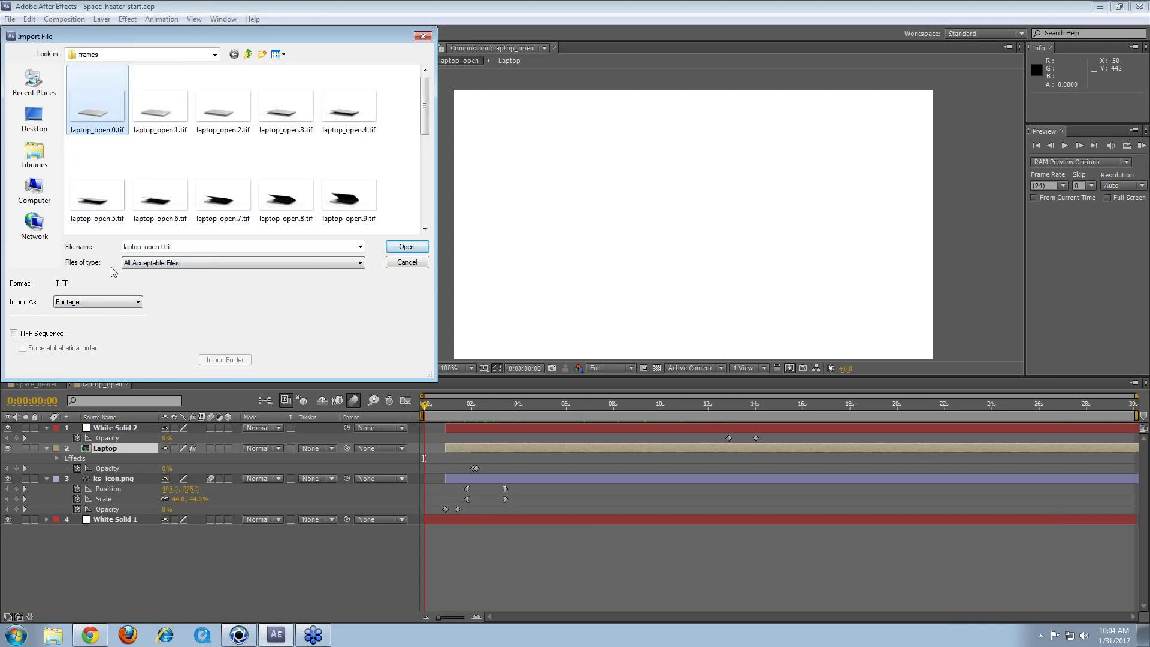
{"action": "left_click", "coordinate": [14, 334]}
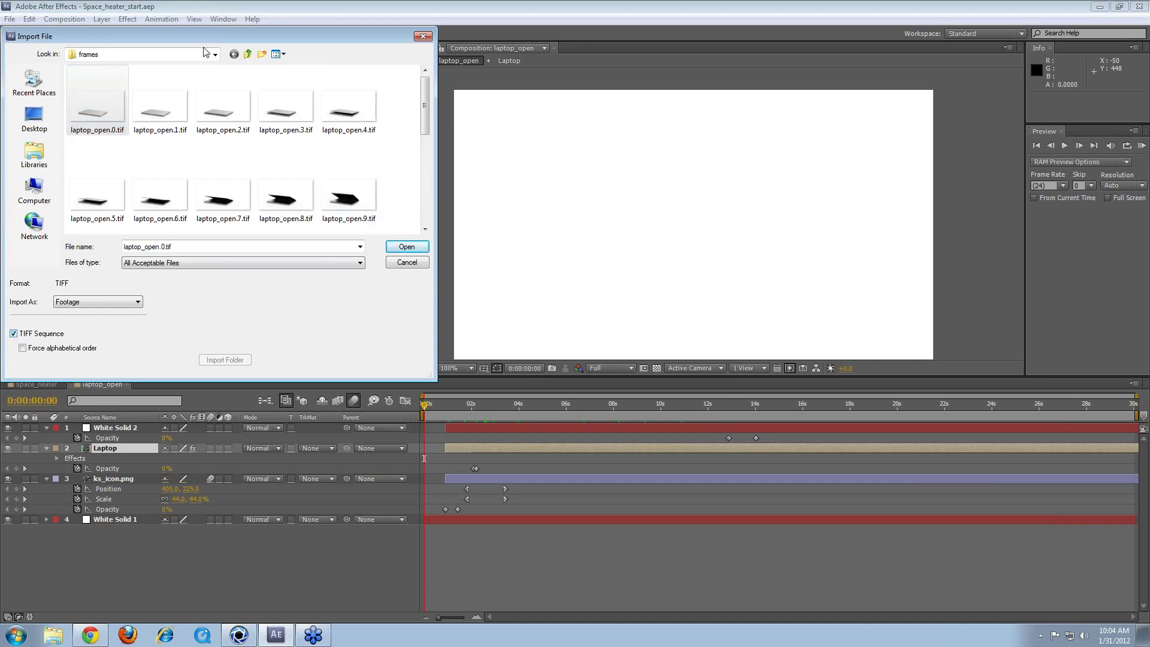
{"action": "left_click", "coordinate": [406, 247]}
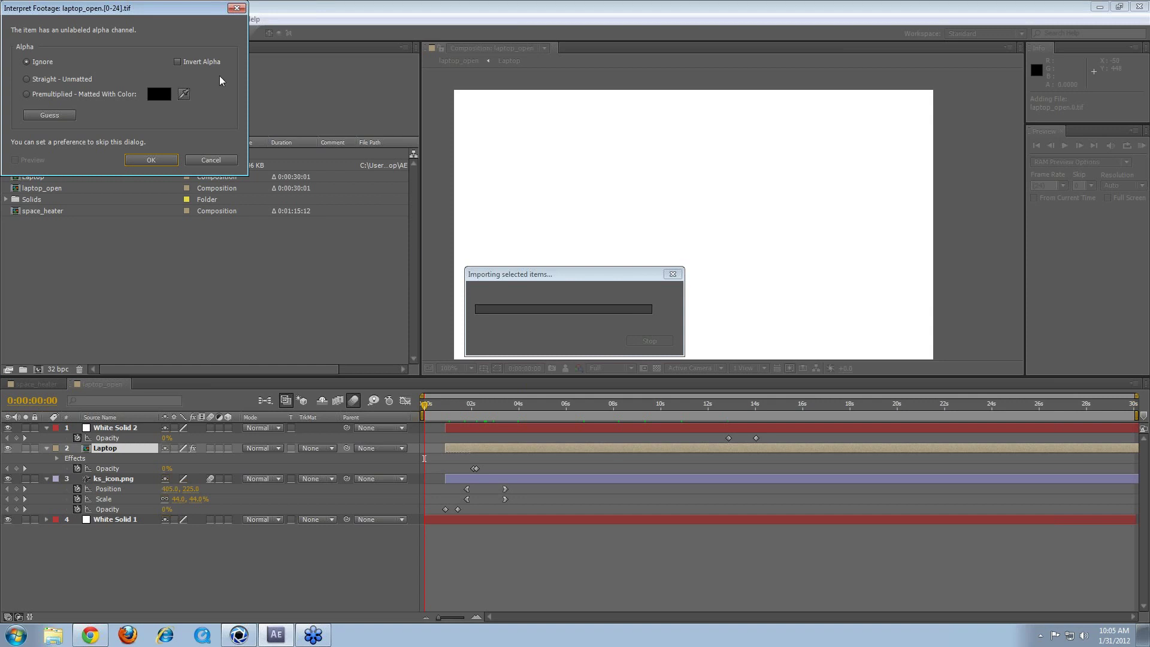
{"action": "left_click", "coordinate": [100, 96]}
{"action": "left_click", "coordinate": [151, 160]}
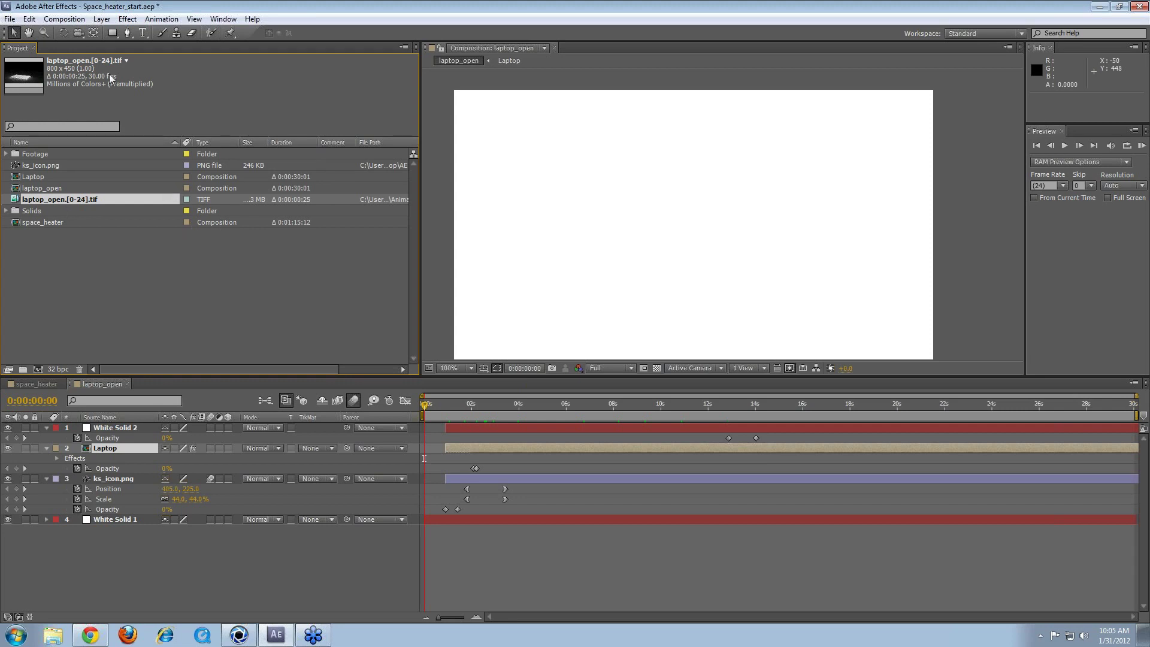
Step: Examine the imported laptop_open sequence, ks_icon.png and the space_heater composition among the project items
{"action": "left_click", "coordinate": [68, 167]}
{"action": "left_click", "coordinate": [89, 200]}
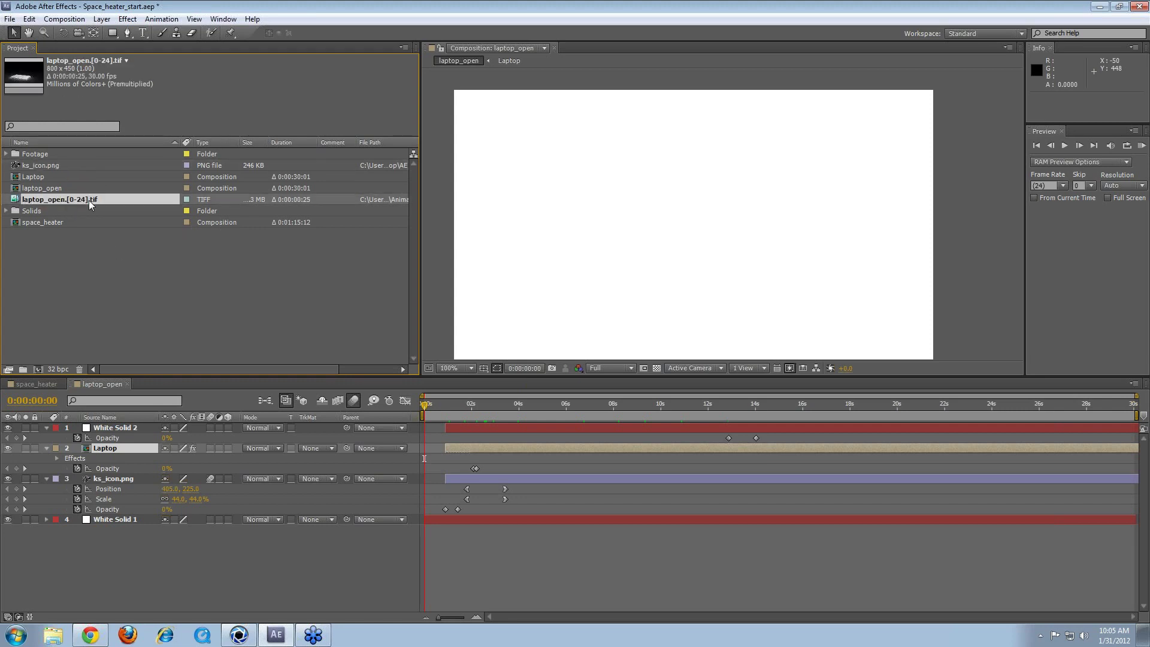
{"action": "left_click", "coordinate": [43, 168]}
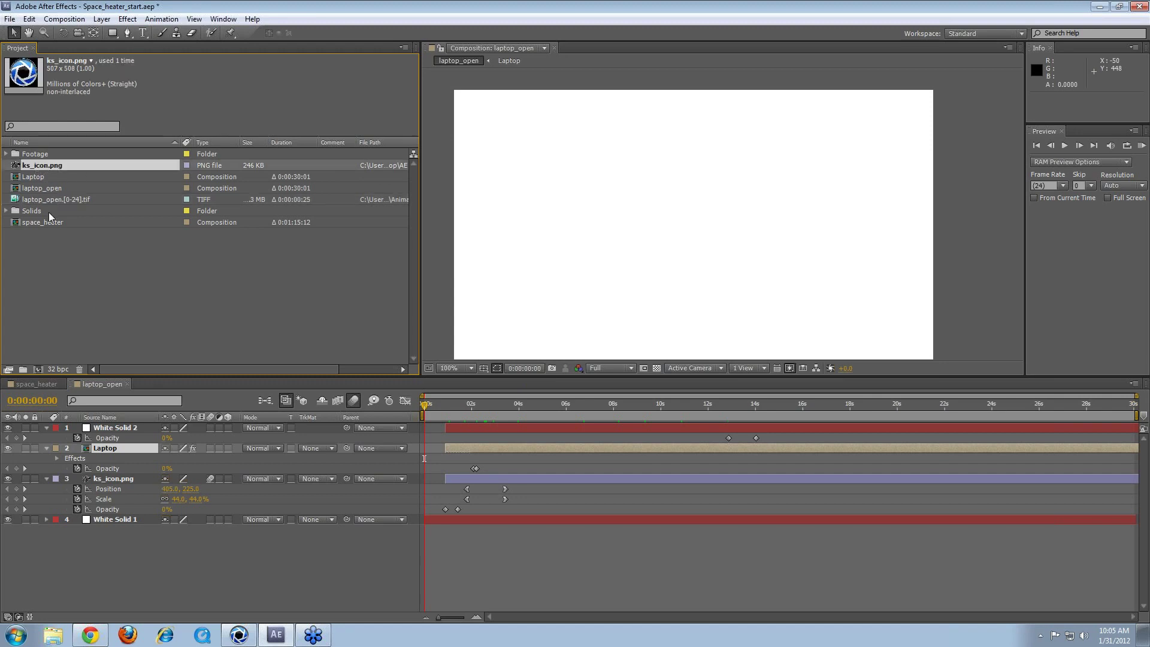
{"action": "left_click", "coordinate": [60, 223]}
{"action": "left_click", "coordinate": [59, 168]}
Step: Scrub to about 4 seconds and play a RAM preview of the laptop_open composition
{"action": "left_click_drag", "start_coordinate": [426, 405], "coordinate": [524, 416]}
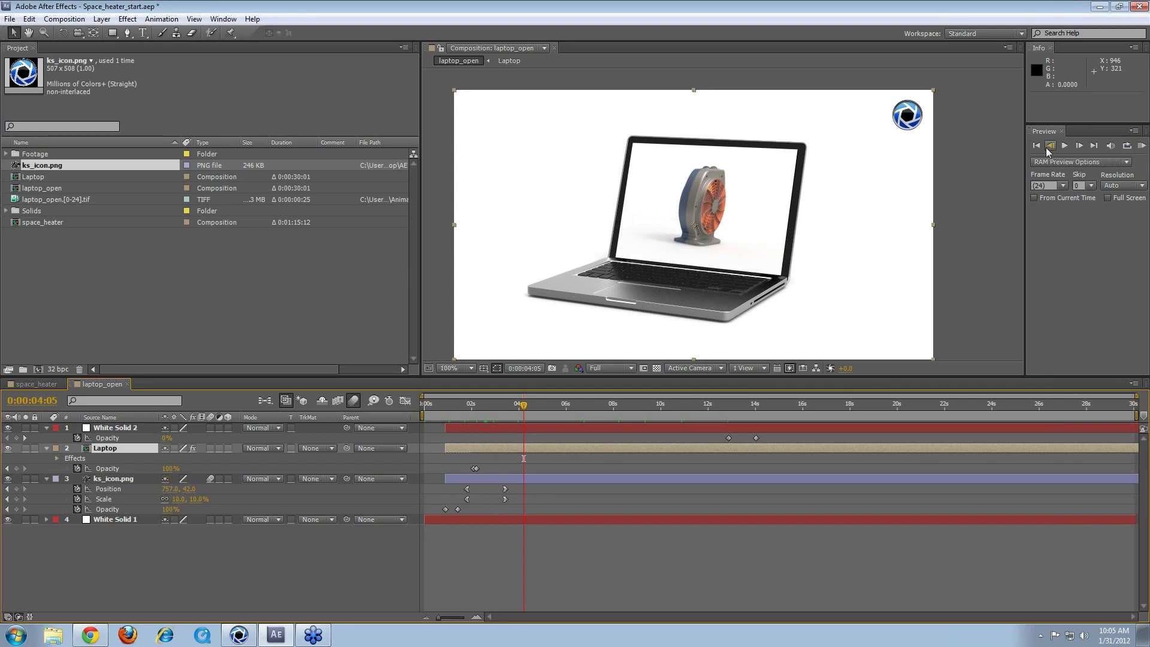
{"action": "left_click", "coordinate": [1140, 148]}
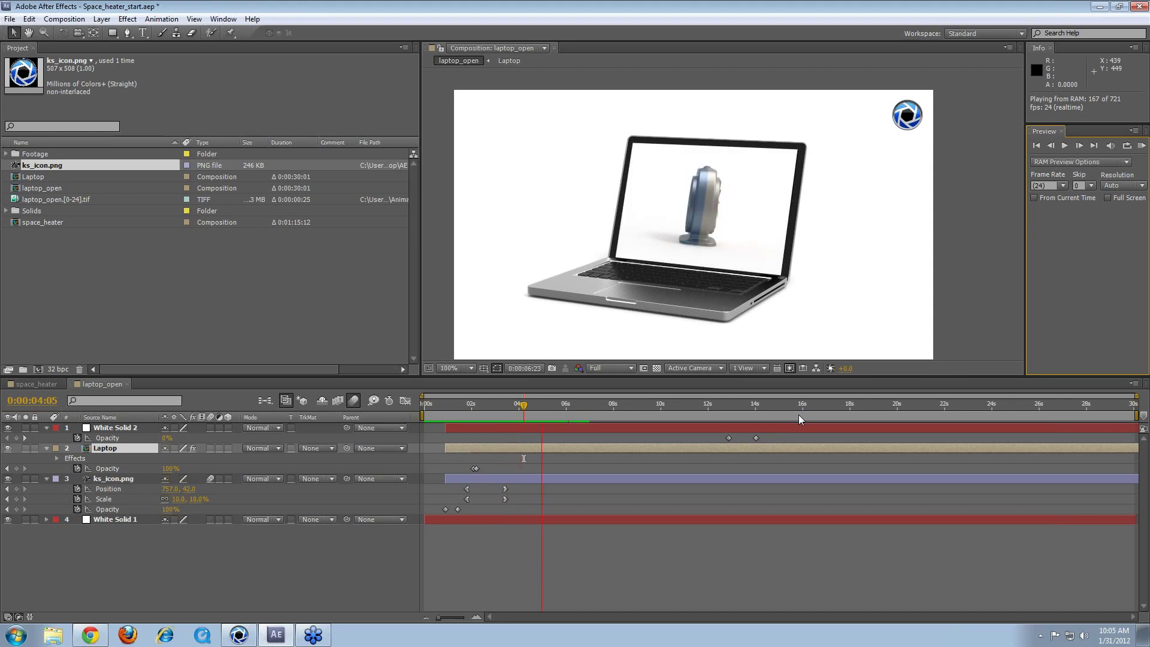
{"action": "key", "text": "space"}
{"action": "mouse_move", "coordinate": [314, 636]}
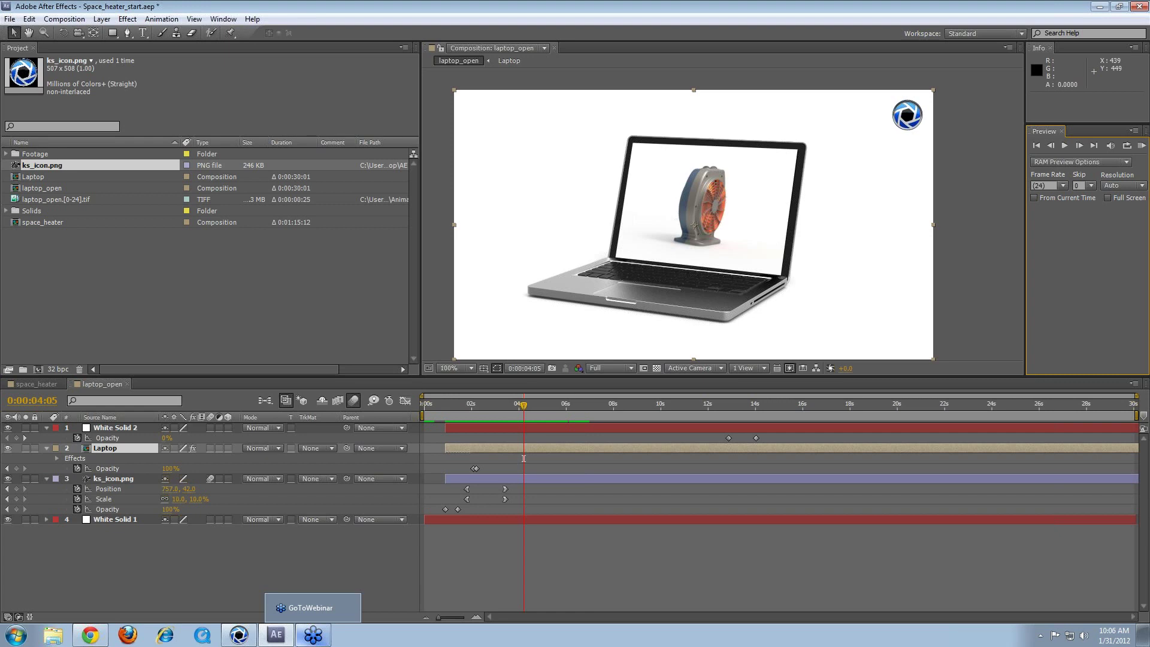
Step: Delete all layers of the laptop_open composition: White Solid 2, Laptop, ks_icon.png and White Solid 1
{"action": "left_click", "coordinate": [113, 477]}
{"action": "left_click", "coordinate": [120, 429]}
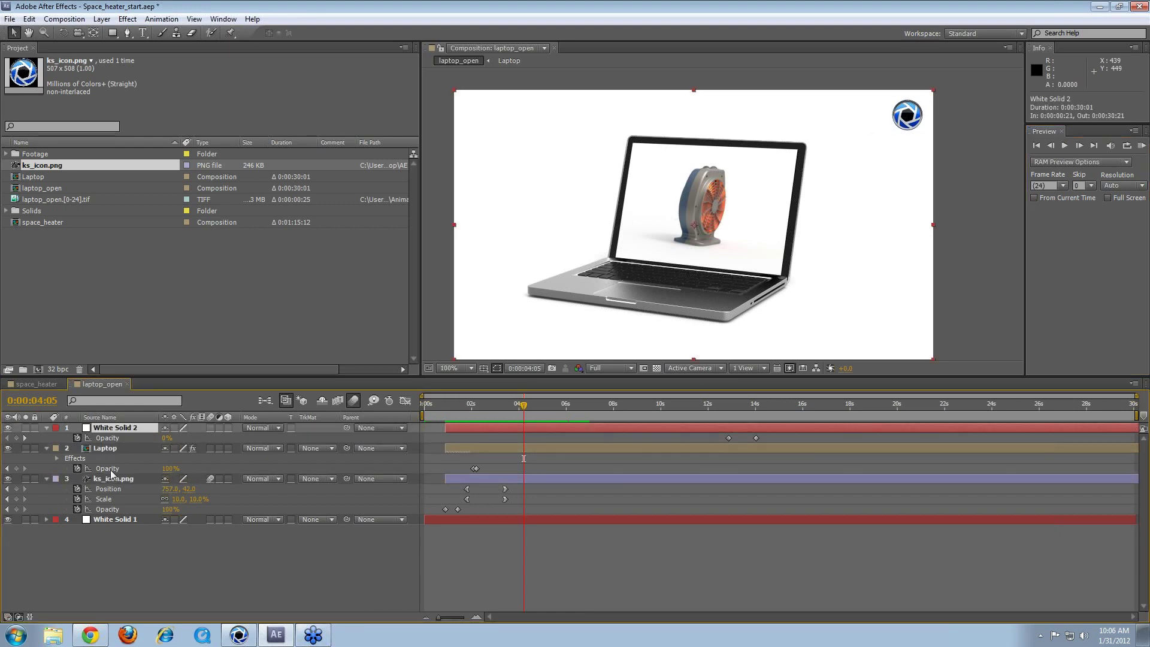
{"action": "left_click", "coordinate": [112, 478], "text": "ctrl"}
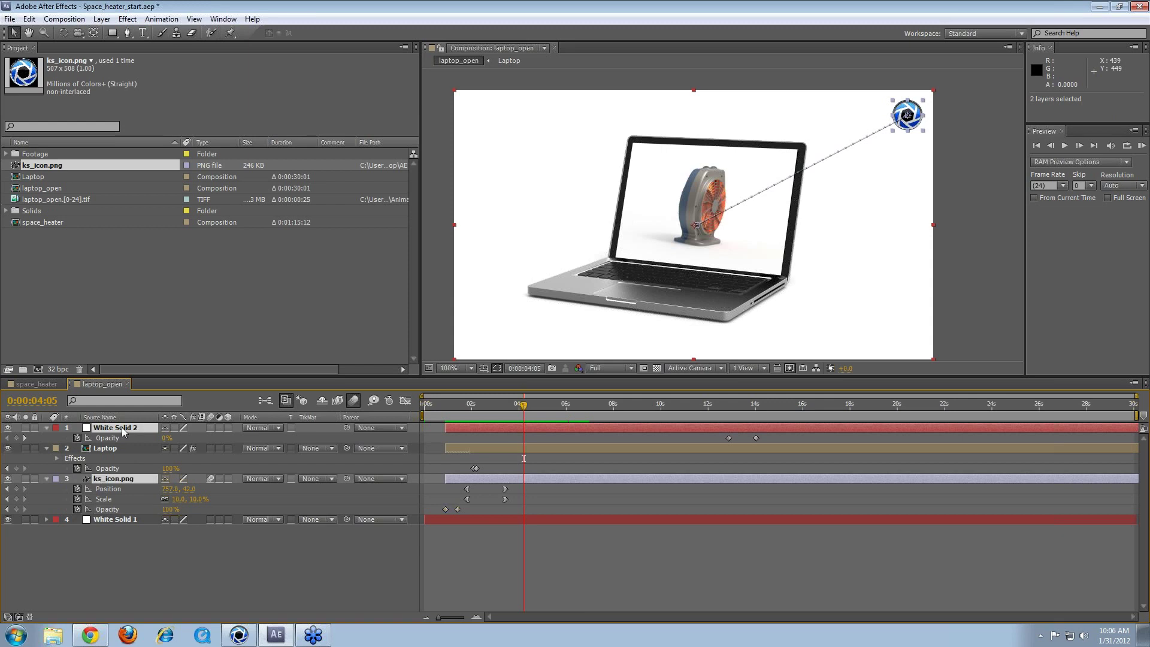
{"action": "left_click", "coordinate": [105, 449]}
{"action": "left_click", "coordinate": [124, 478], "text": "ctrl"}
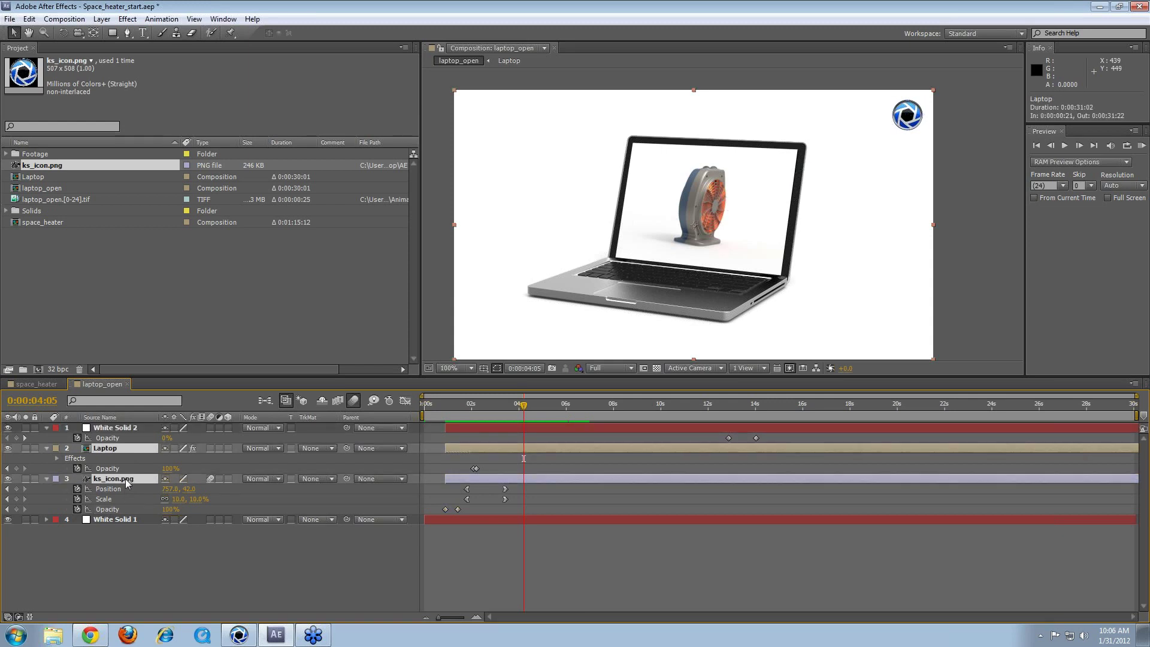
{"action": "left_click", "coordinate": [126, 428], "text": "ctrl"}
{"action": "key", "text": "Delete"}
{"action": "left_click", "coordinate": [106, 429]}
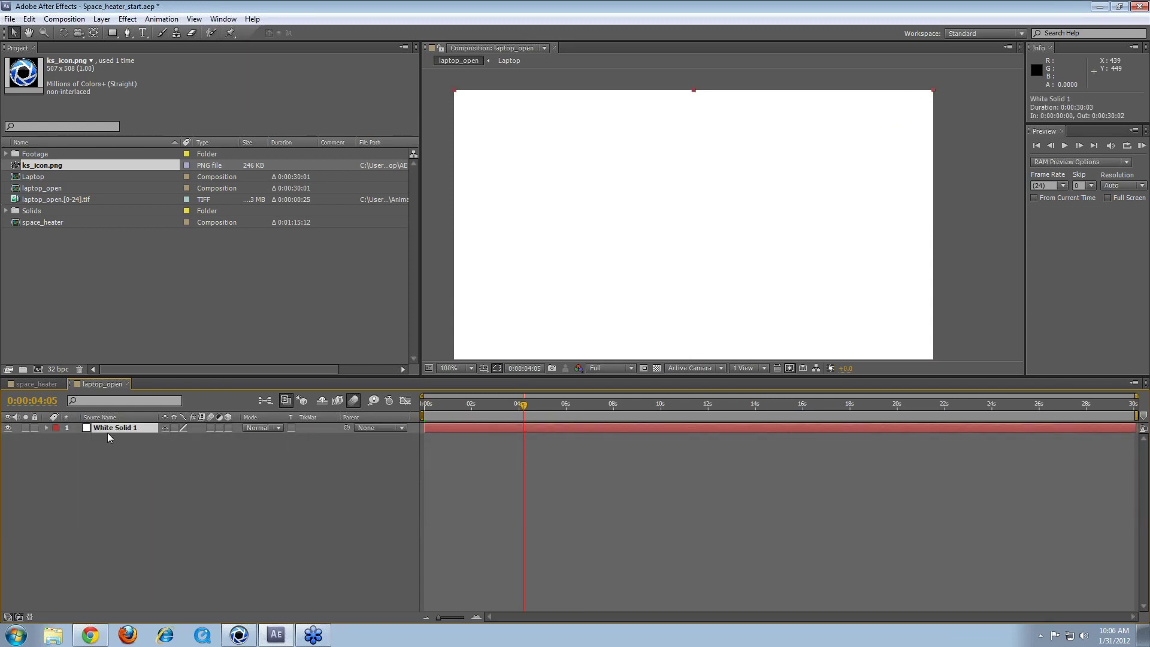
{"action": "key", "text": "Delete"}
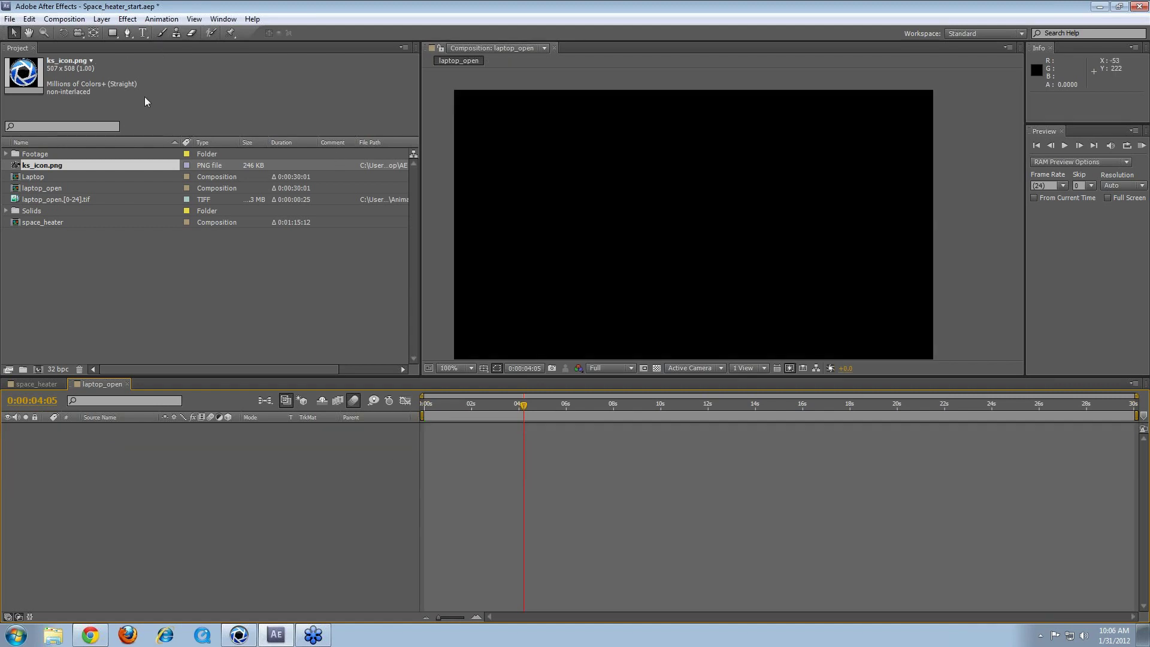
{"action": "key", "text": "ctrl+y"}
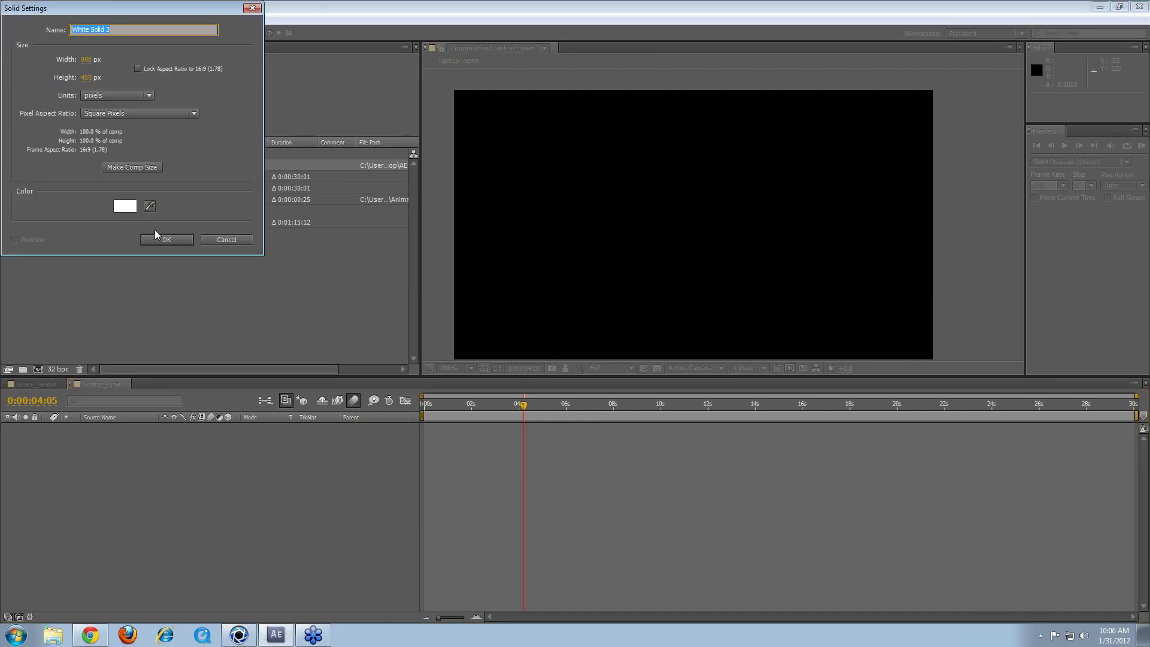
{"action": "left_click", "coordinate": [221, 93]}
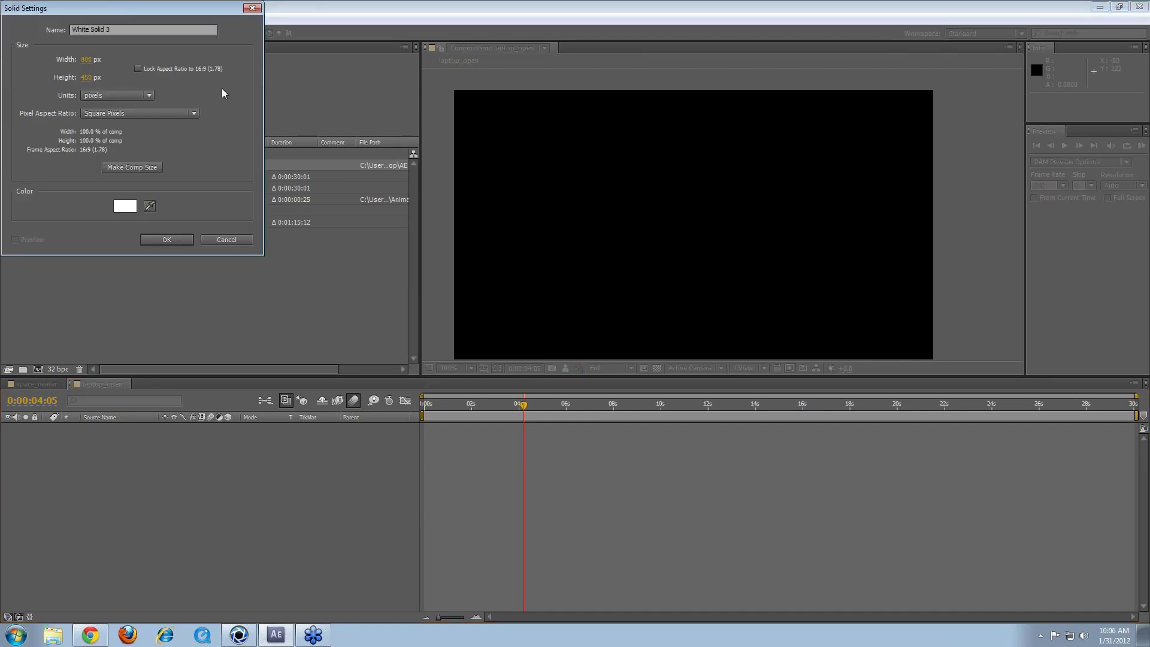
{"action": "left_click", "coordinate": [226, 239]}
Step: Create a new white solid layer at composition size as the background, keeping the default settings
{"action": "left_click", "coordinate": [102, 19]}
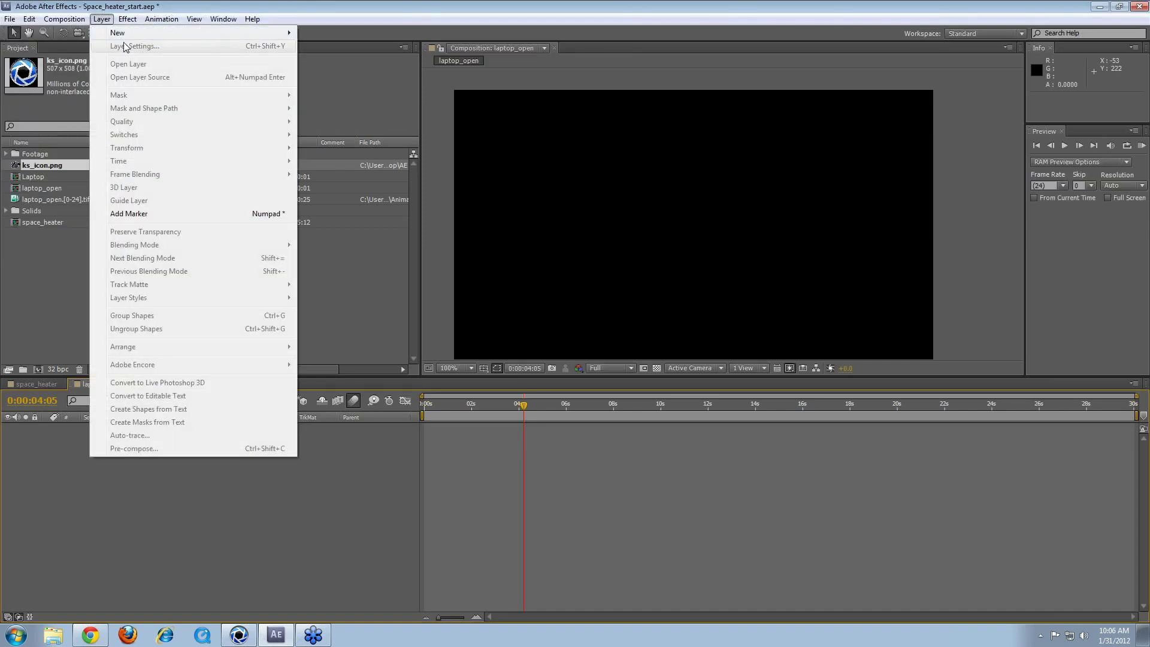
{"action": "mouse_move", "coordinate": [138, 33]}
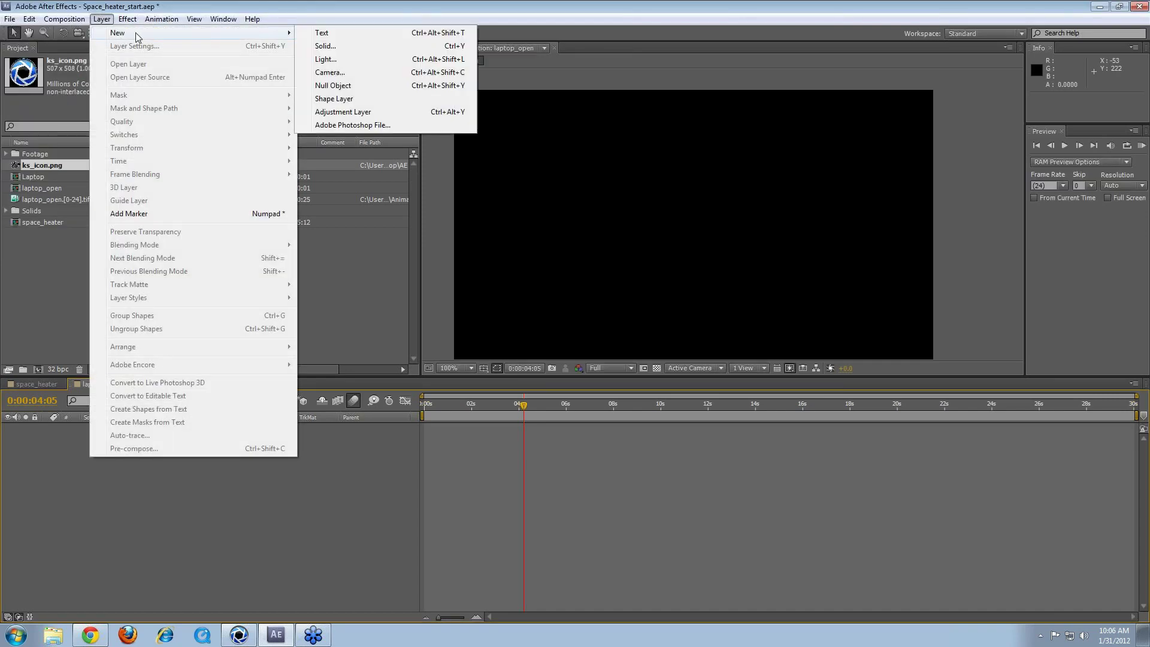
{"action": "left_click", "coordinate": [328, 48]}
{"action": "left_click", "coordinate": [164, 240]}
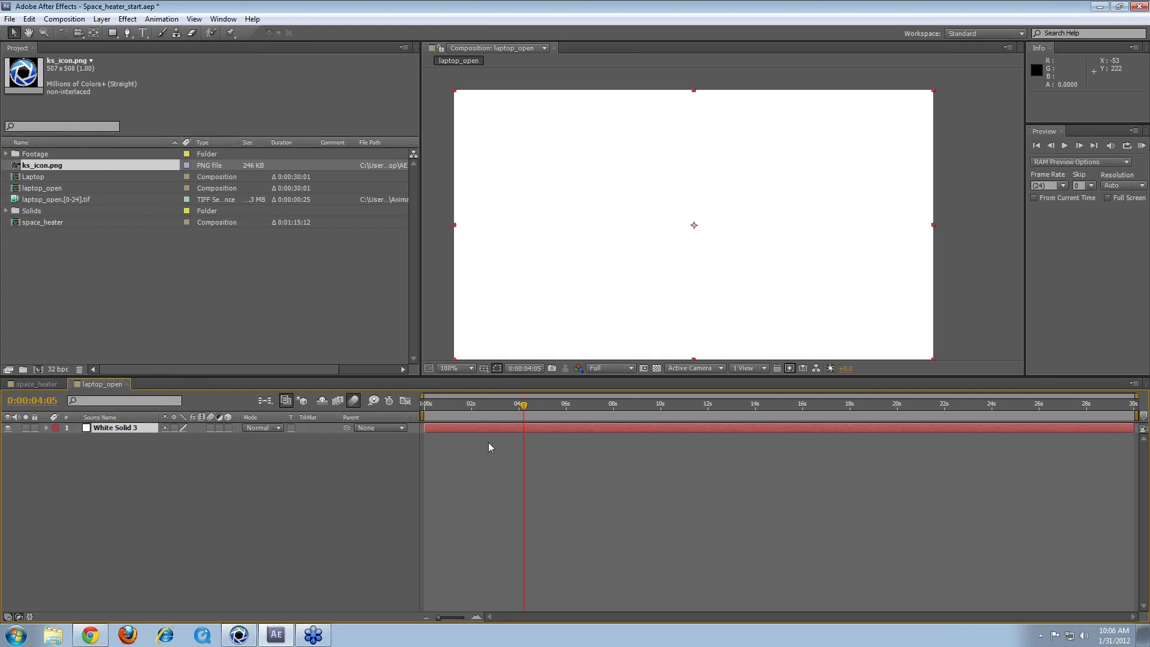
Step: Trim the white solid's out point to about 5 seconds and extend it back to the composition's end
{"action": "left_click_drag", "start_coordinate": [497, 411], "coordinate": [531, 412]}
{"action": "left_click_drag", "start_coordinate": [1133, 425], "coordinate": [431, 425]}
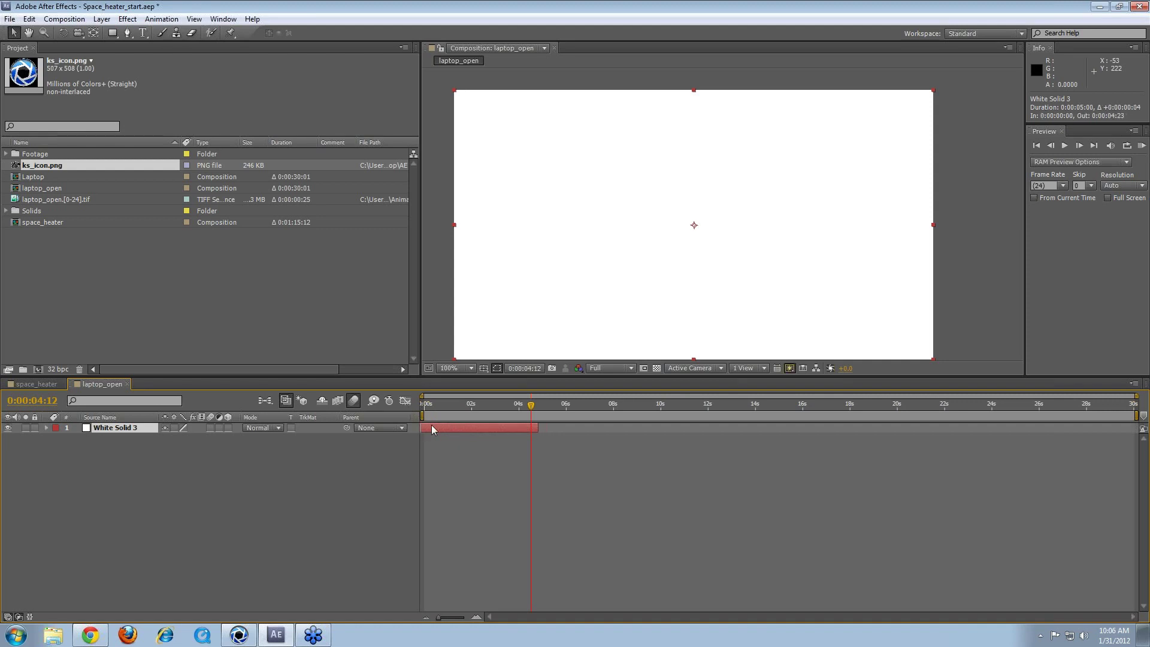
{"action": "left_click_drag", "start_coordinate": [531, 406], "coordinate": [510, 426]}
{"action": "left_click", "coordinate": [525, 411]}
{"action": "left_click_drag", "start_coordinate": [539, 430], "coordinate": [1124, 510]}
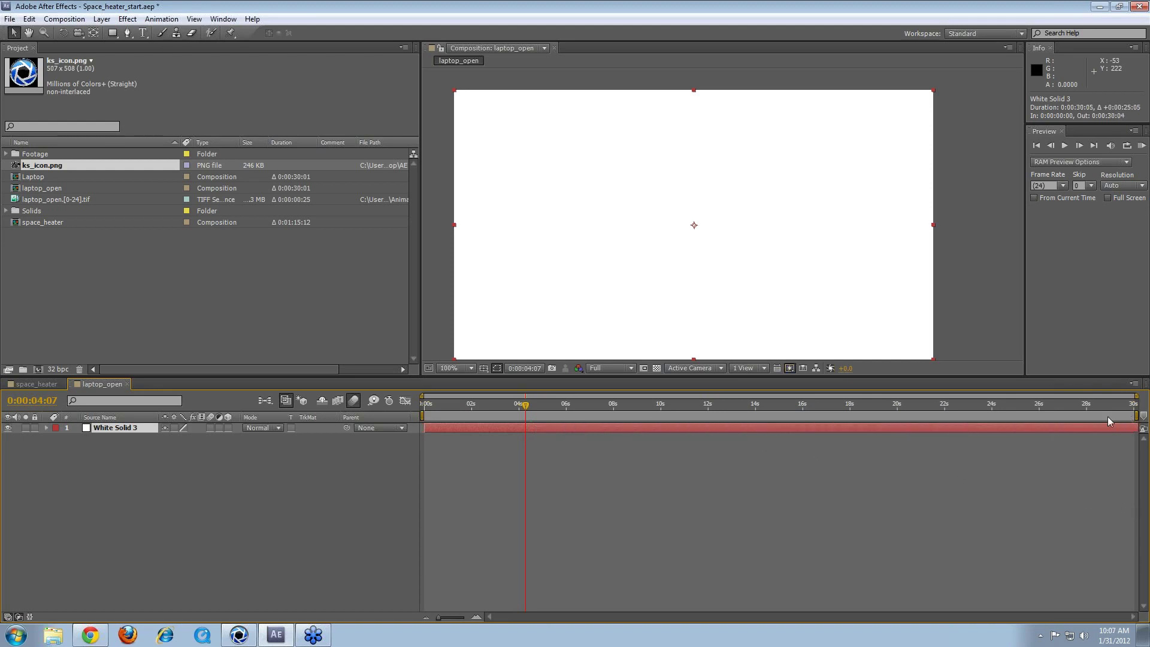
Step: Add ks_icon.png above the white solid, position it near the centre at about 403, 232, and list layers by layer name
{"action": "left_click_drag", "start_coordinate": [1022, 401], "coordinate": [423, 410]}
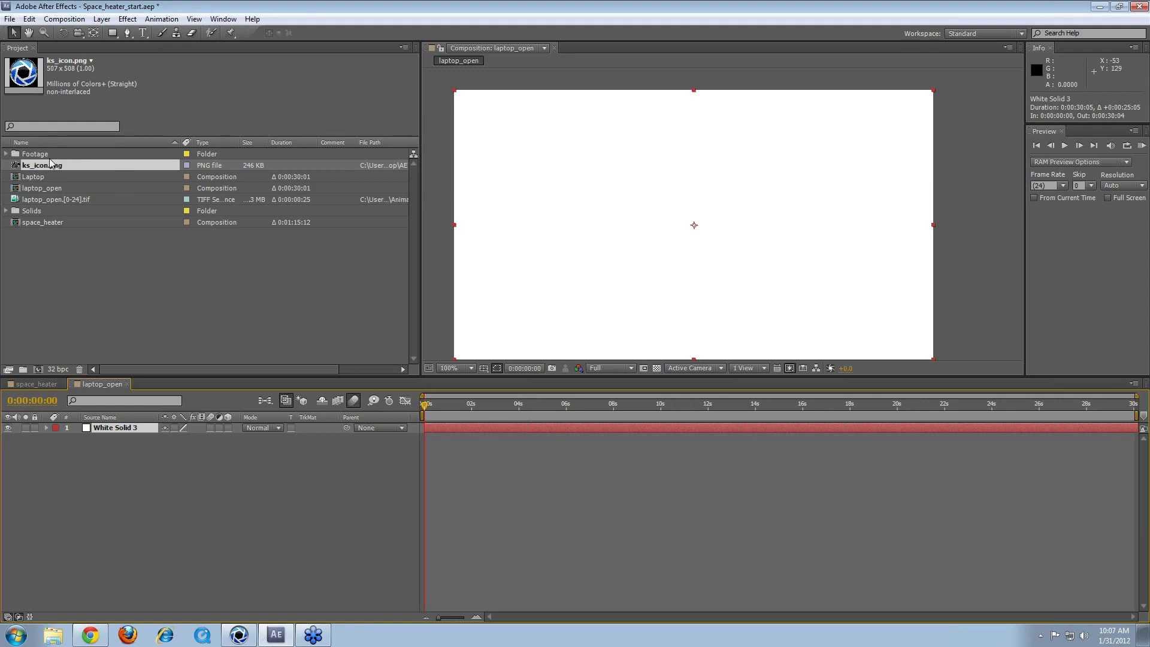
{"action": "left_click_drag", "start_coordinate": [51, 166], "coordinate": [87, 429]}
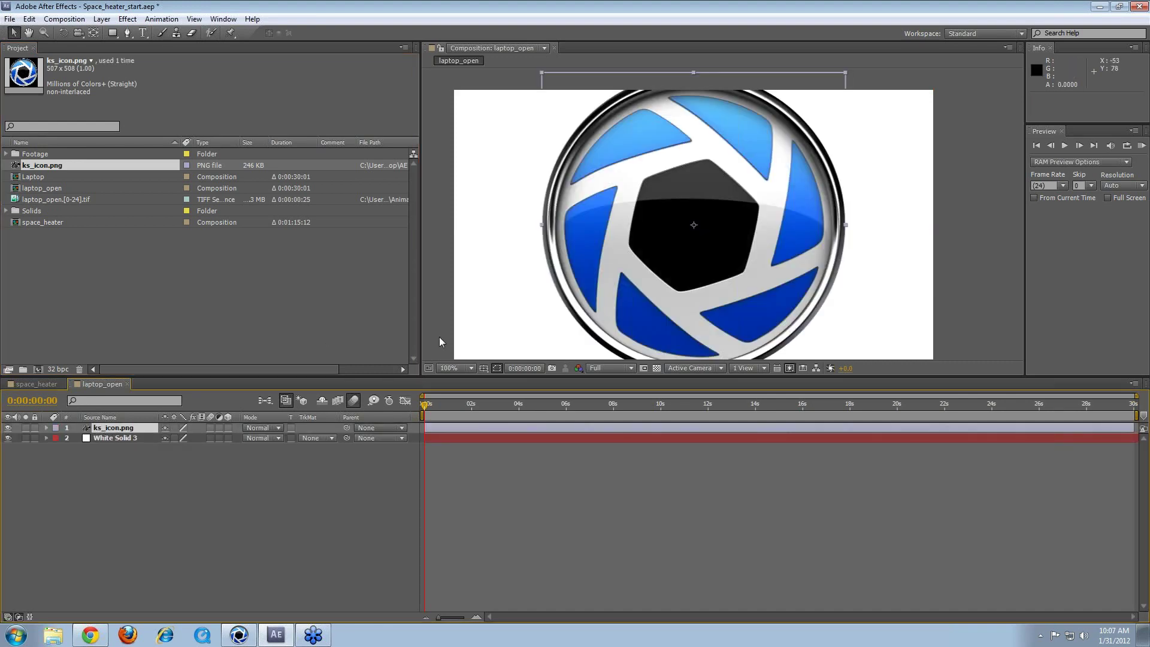
{"action": "left_click_drag", "start_coordinate": [636, 250], "coordinate": [591, 284]}
{"action": "left_click_drag", "start_coordinate": [711, 234], "coordinate": [757, 203]}
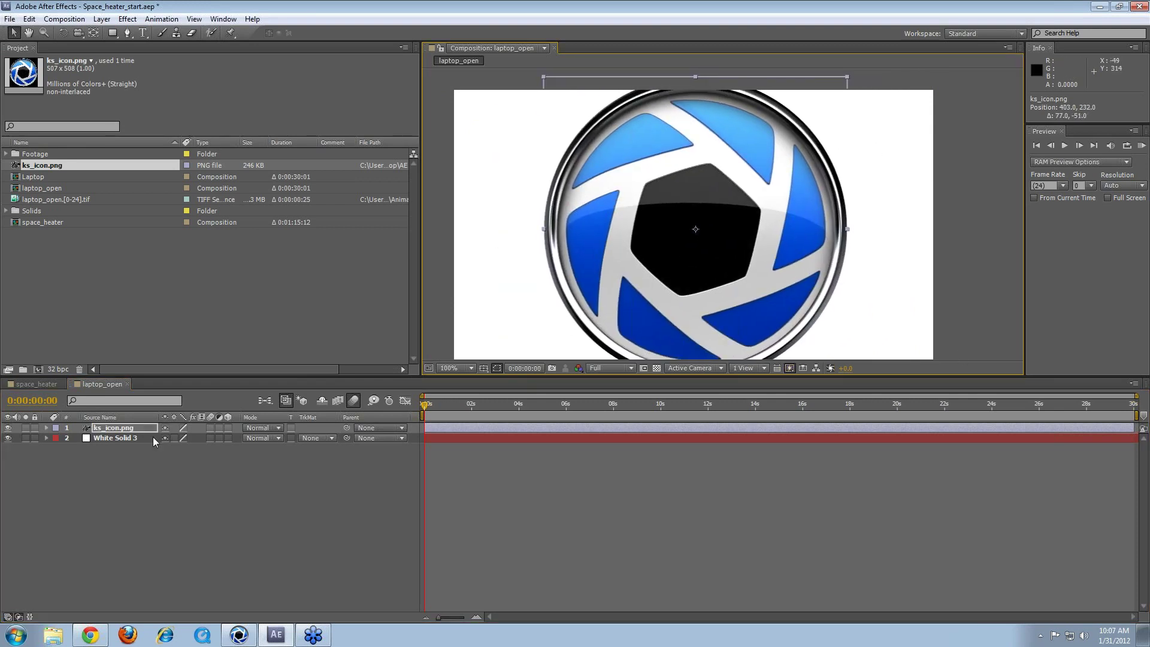
{"action": "left_click", "coordinate": [99, 416]}
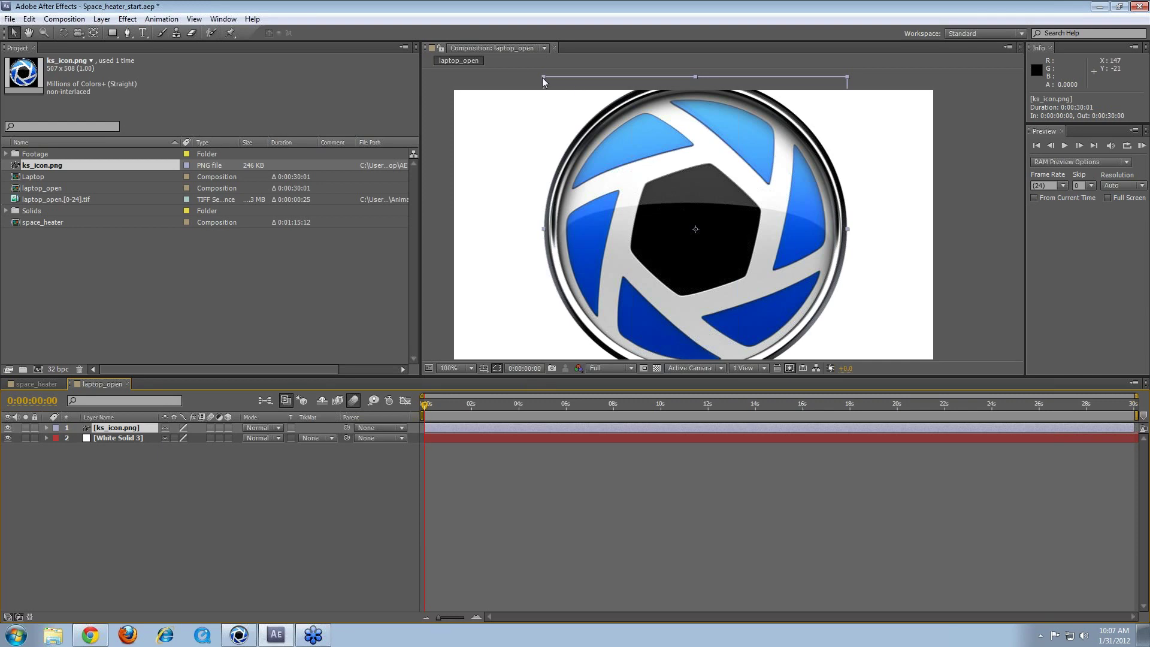
Step: Scale the ks_icon.png layer down to about 32.6%
{"action": "left_click_drag", "start_coordinate": [543, 78], "coordinate": [518, 156]}
{"action": "left_click", "coordinate": [121, 428]}
{"action": "key", "text": "s"}
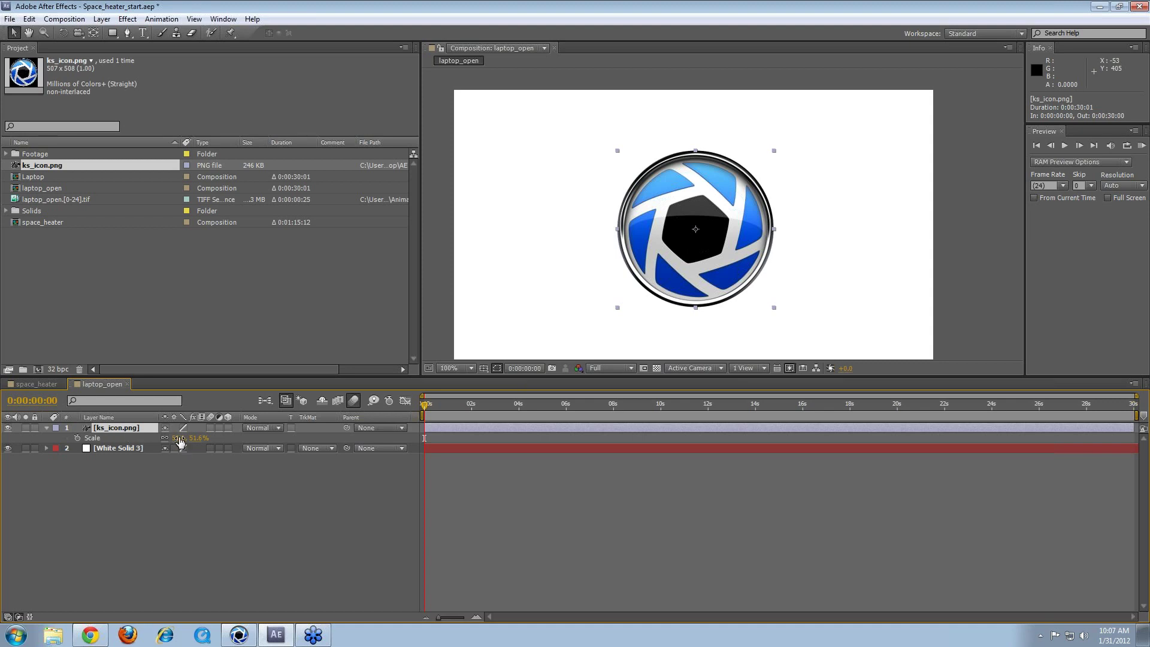
{"action": "mouse_move", "coordinate": [180, 438]}
{"action": "left_mouse_down"}
{"action": "mouse_move", "coordinate": [171, 443]}
{"action": "mouse_move", "coordinate": [186, 447]}
{"action": "left_mouse_up"}
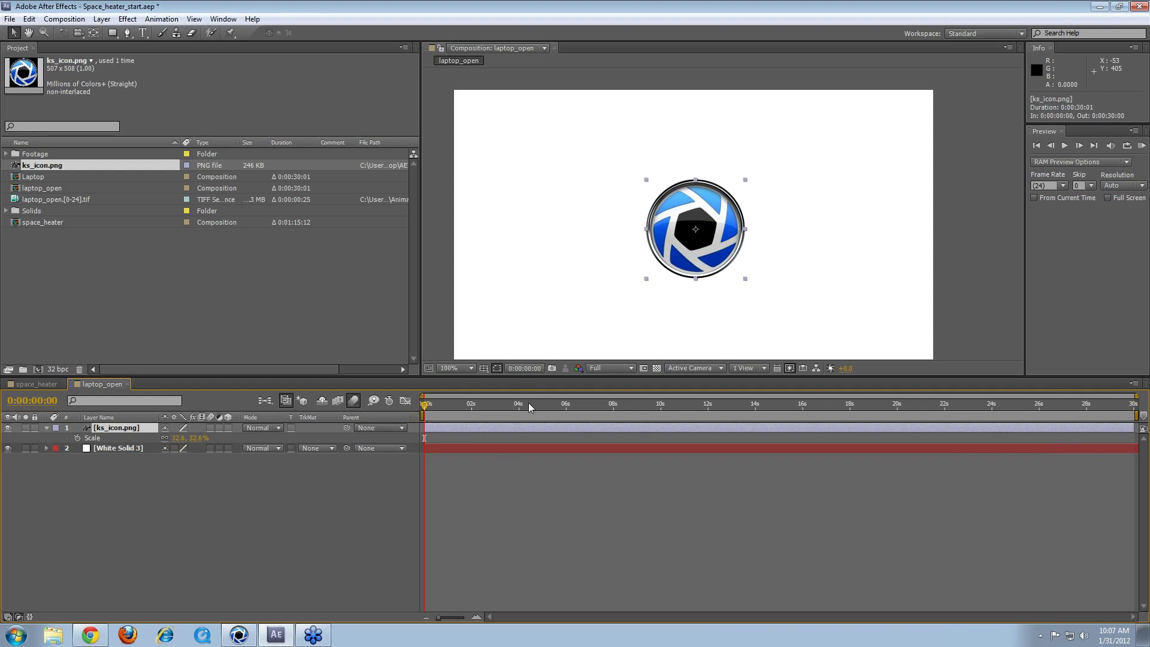
Step: Set an opacity keyframe of 0% on the ks_icon.png layer at 0 seconds
{"action": "left_click_drag", "start_coordinate": [454, 402], "coordinate": [400, 400]}
{"action": "key", "text": "t"}
{"action": "left_click", "coordinate": [77, 438]}
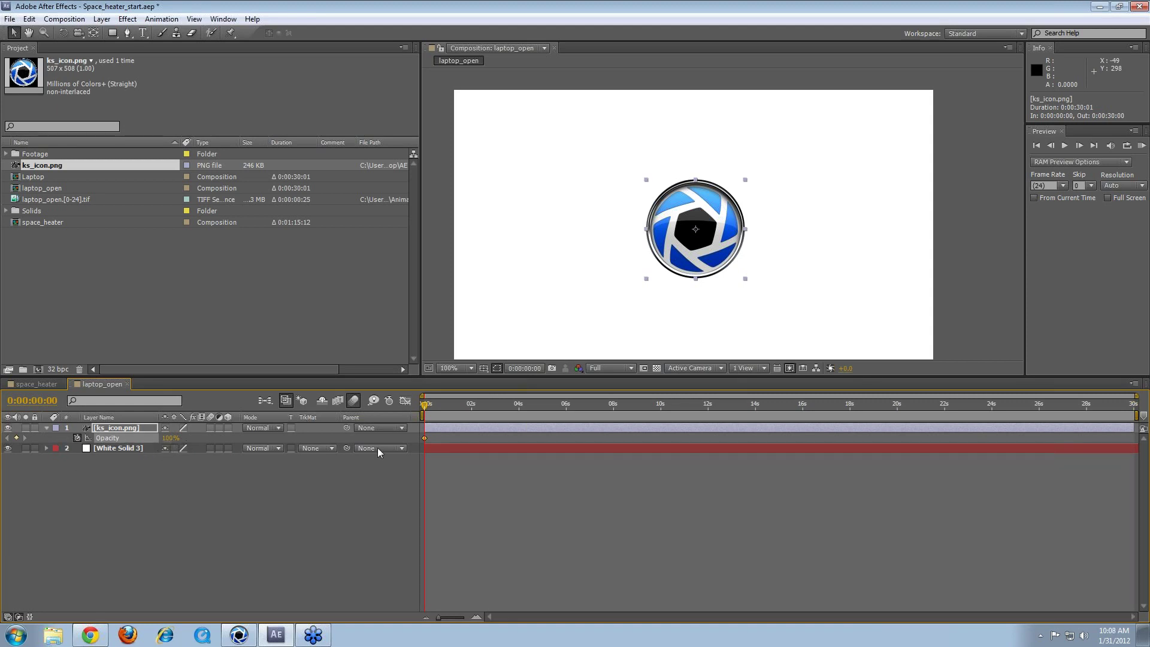
{"action": "left_click", "coordinate": [170, 438]}
{"action": "key", "text": "Return"}
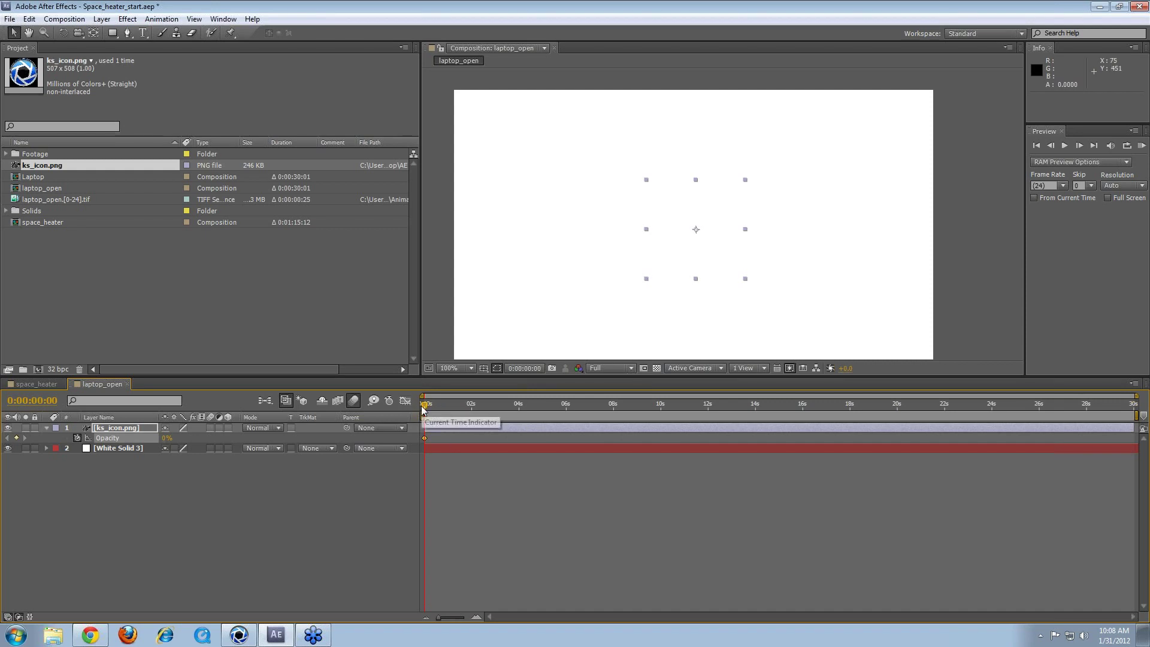
Step: Set an opacity keyframe of 100% on the ks_icon.png layer at 0:00:01:22 and preview the fade-in
{"action": "left_click_drag", "start_coordinate": [423, 407], "coordinate": [473, 418]}
{"action": "left_click_drag", "start_coordinate": [166, 437], "coordinate": [339, 437]}
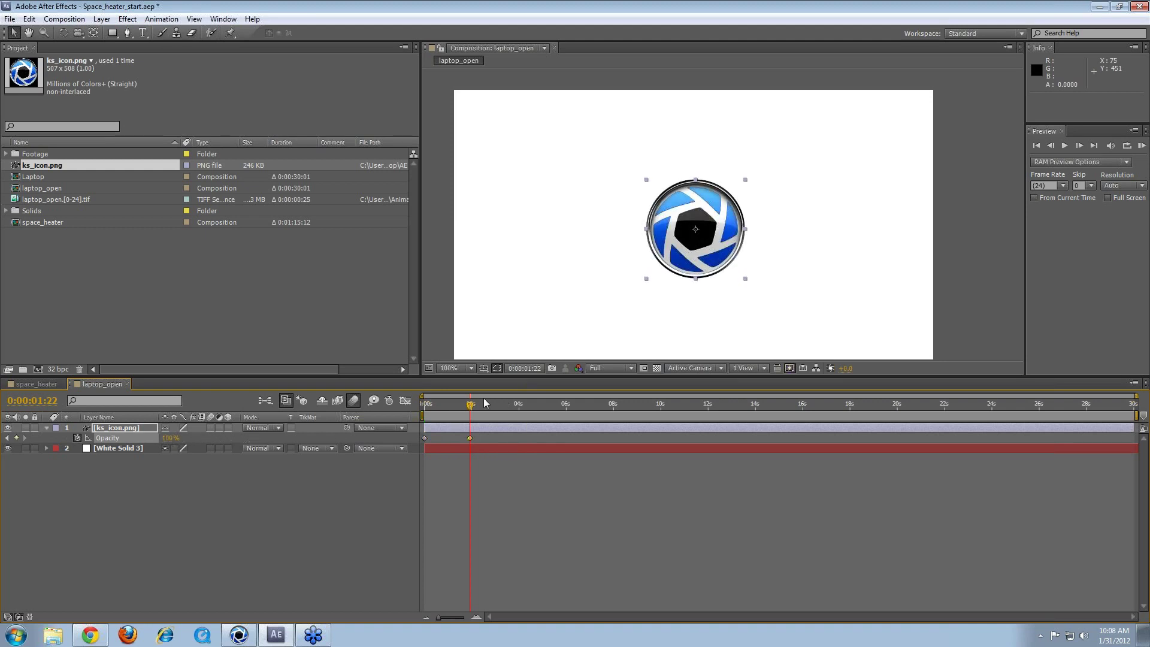
{"action": "left_click_drag", "start_coordinate": [468, 408], "coordinate": [425, 407]}
{"action": "key", "text": "space"}
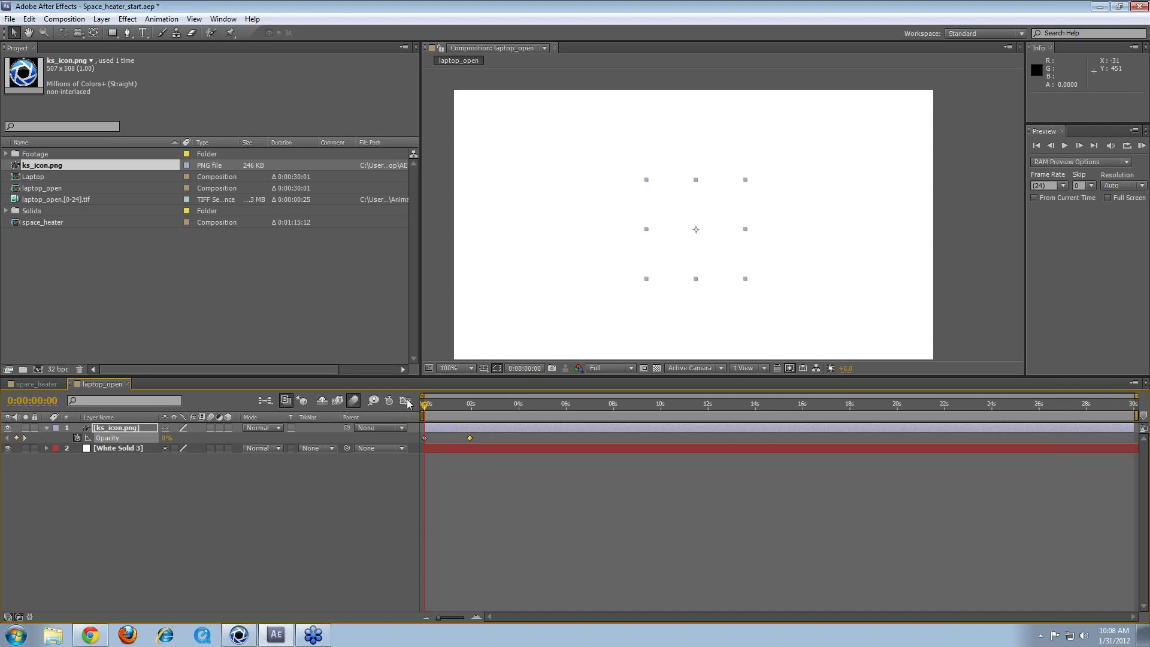
{"action": "left_click_drag", "start_coordinate": [426, 404], "coordinate": [477, 409]}
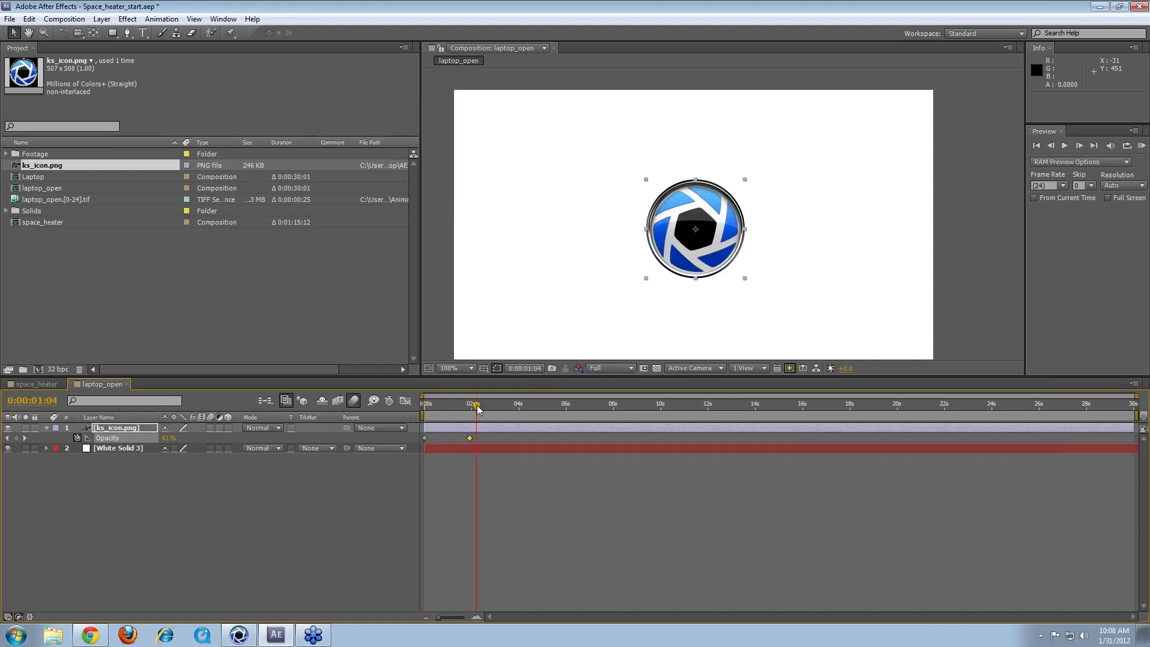
Step: Add laptop_open.[0-24].tif from the project root above the icon layer and shift it to start at about 0:00:01:20
{"action": "left_click", "coordinate": [121, 429]}
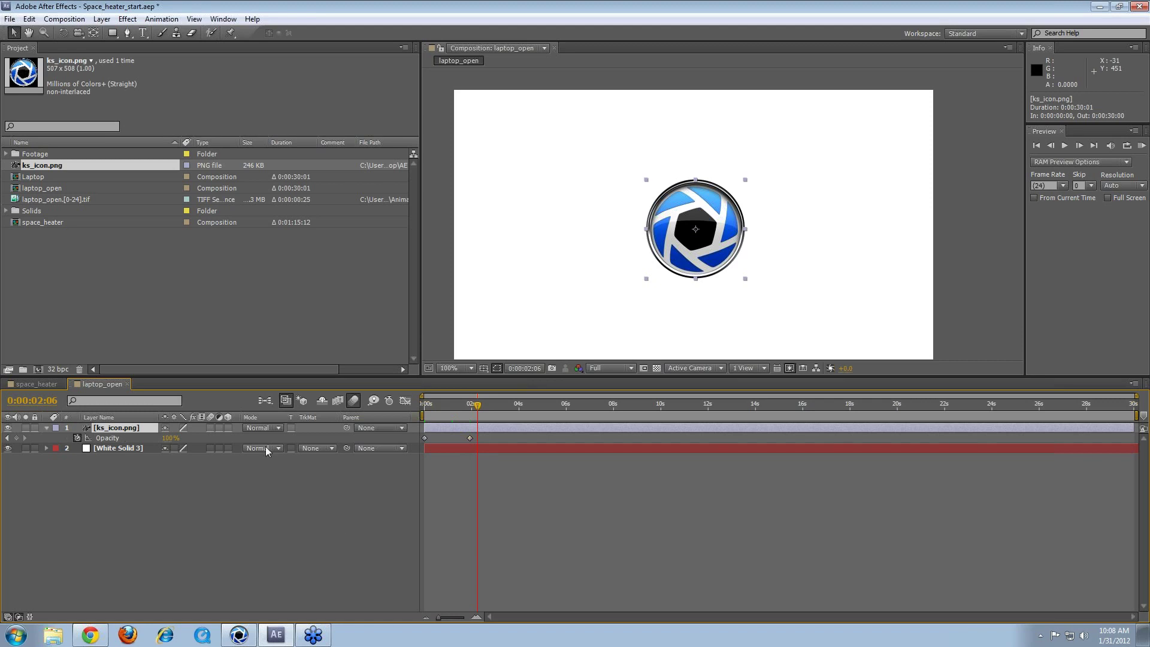
{"action": "left_click", "coordinate": [63, 204]}
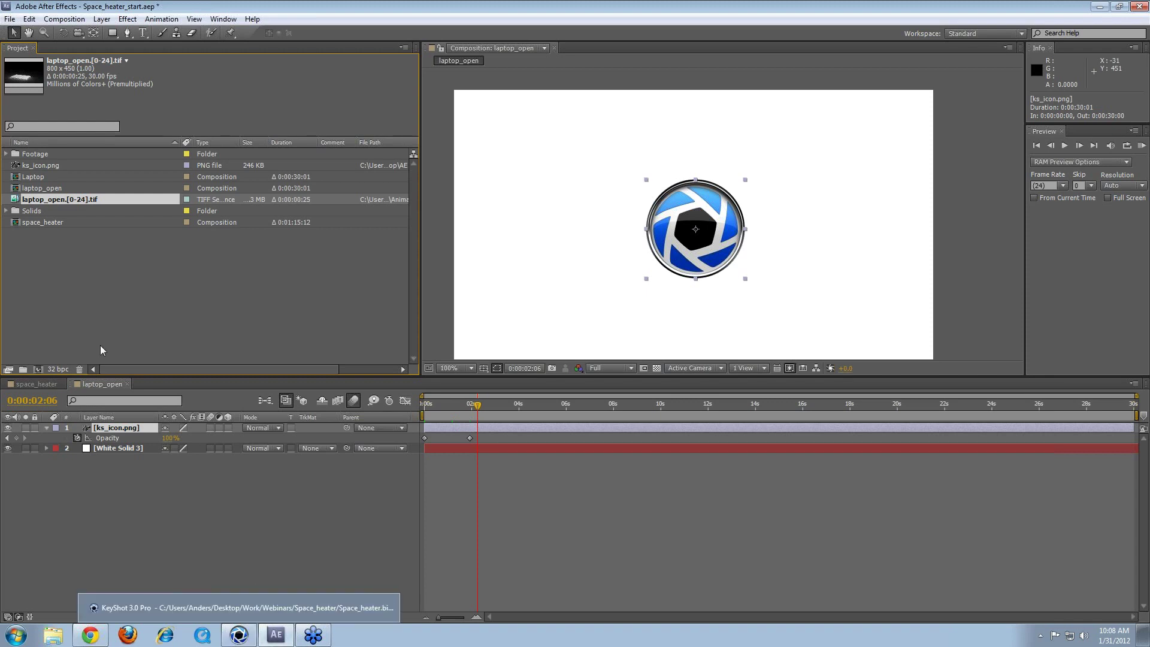
{"action": "left_click_drag", "start_coordinate": [75, 202], "coordinate": [117, 429]}
{"action": "left_click_drag", "start_coordinate": [431, 426], "coordinate": [487, 414]}
{"action": "right_click", "coordinate": [477, 430]}
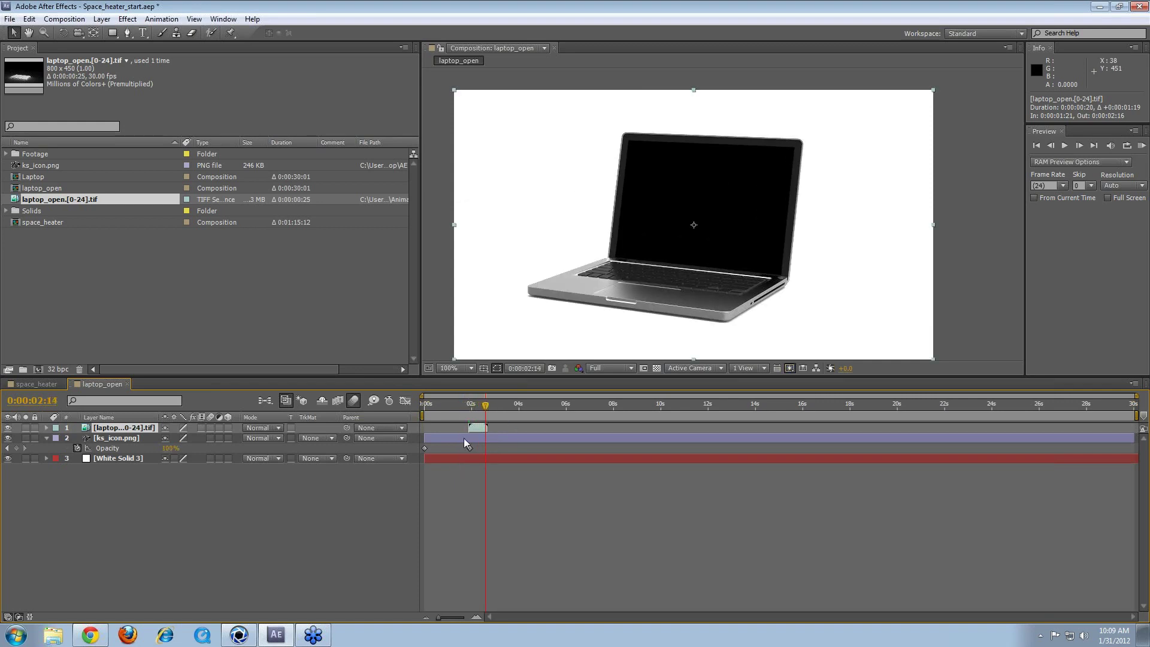
{"action": "left_click_drag", "start_coordinate": [486, 425], "coordinate": [473, 428]}
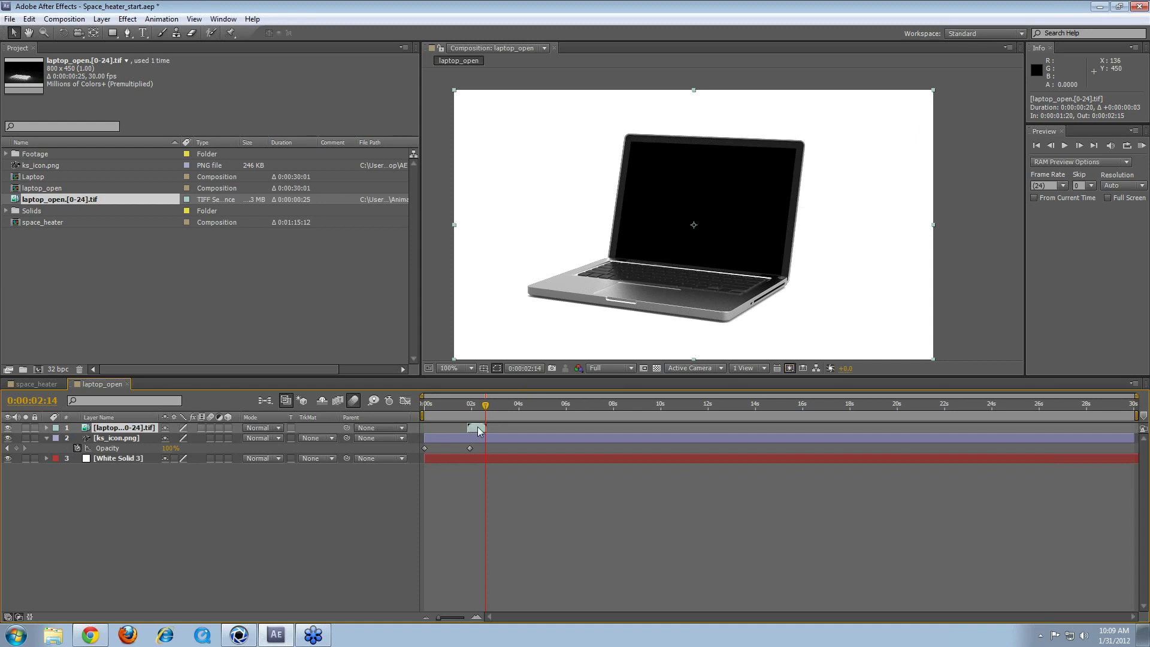
Step: Enable time remapping on the laptop sequence layer and extend its out point to about 0:00:12:11
{"action": "right_click", "coordinate": [477, 429]}
{"action": "mouse_move", "coordinate": [521, 106]}
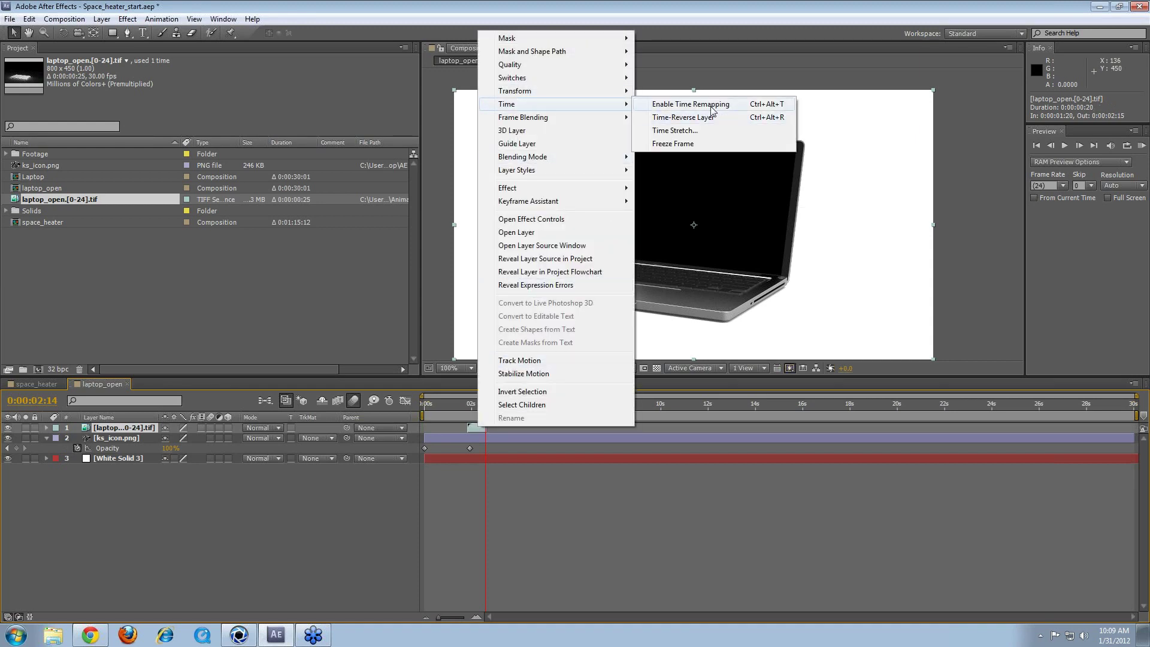
{"action": "left_click", "coordinate": [711, 106]}
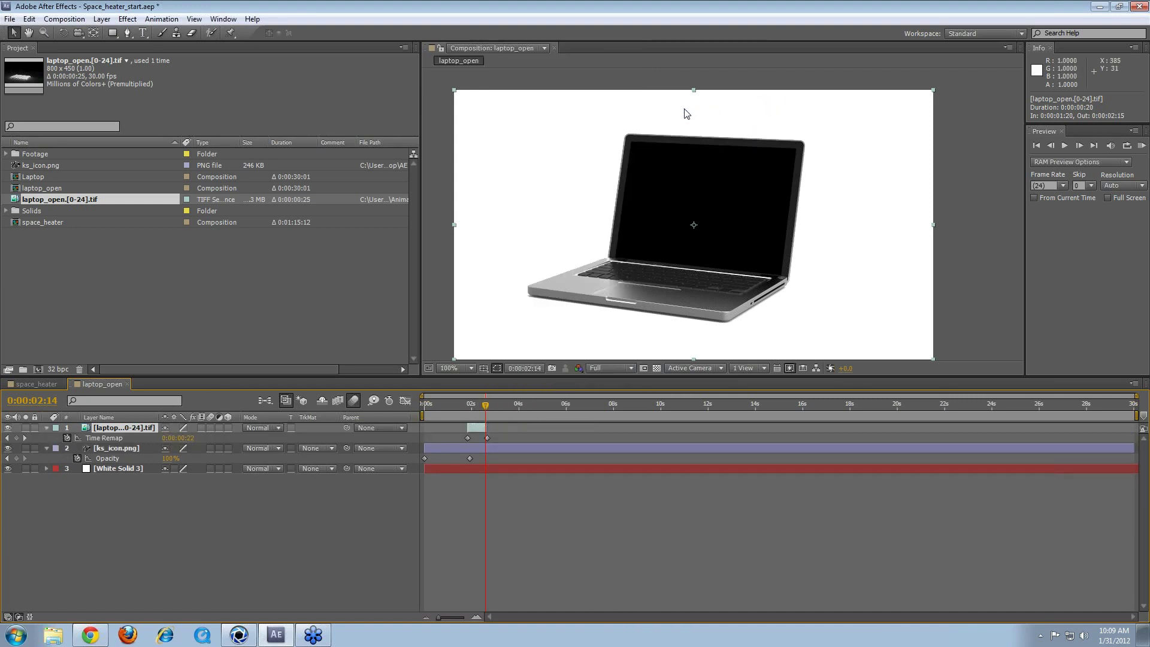
{"action": "left_click_drag", "start_coordinate": [487, 427], "coordinate": [718, 427]}
Step: Set a position keyframe on the ks_icon.png layer at 0:00:01:12, keeping the icon at the centre
{"action": "left_click_drag", "start_coordinate": [489, 407], "coordinate": [436, 412]}
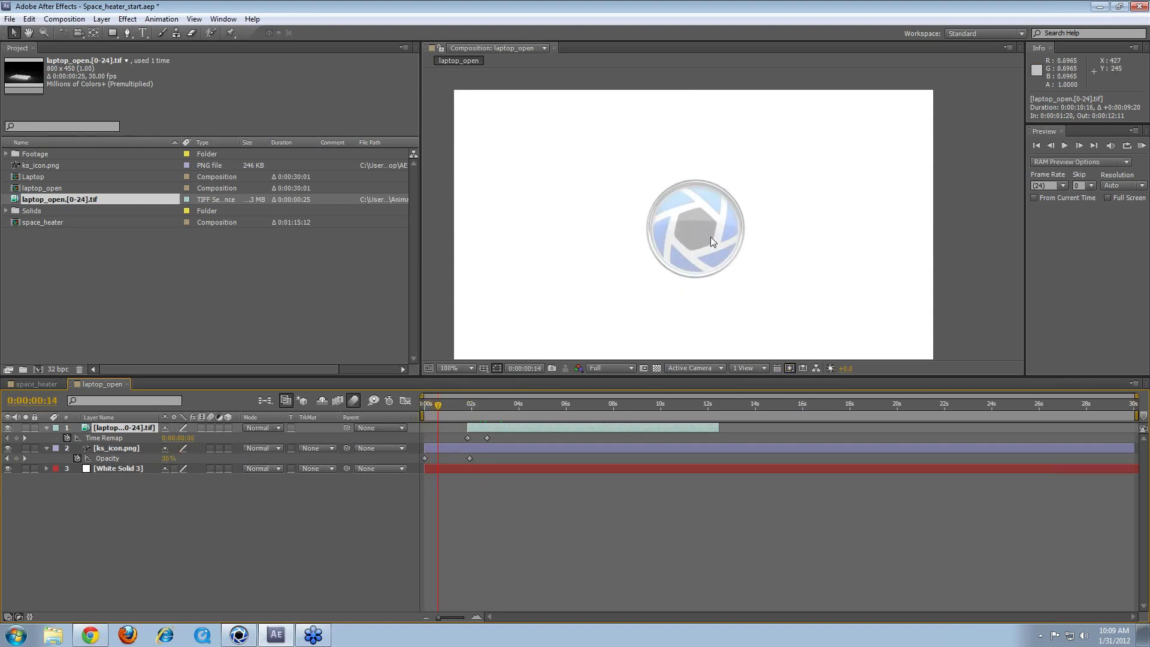
{"action": "left_click", "coordinate": [129, 448]}
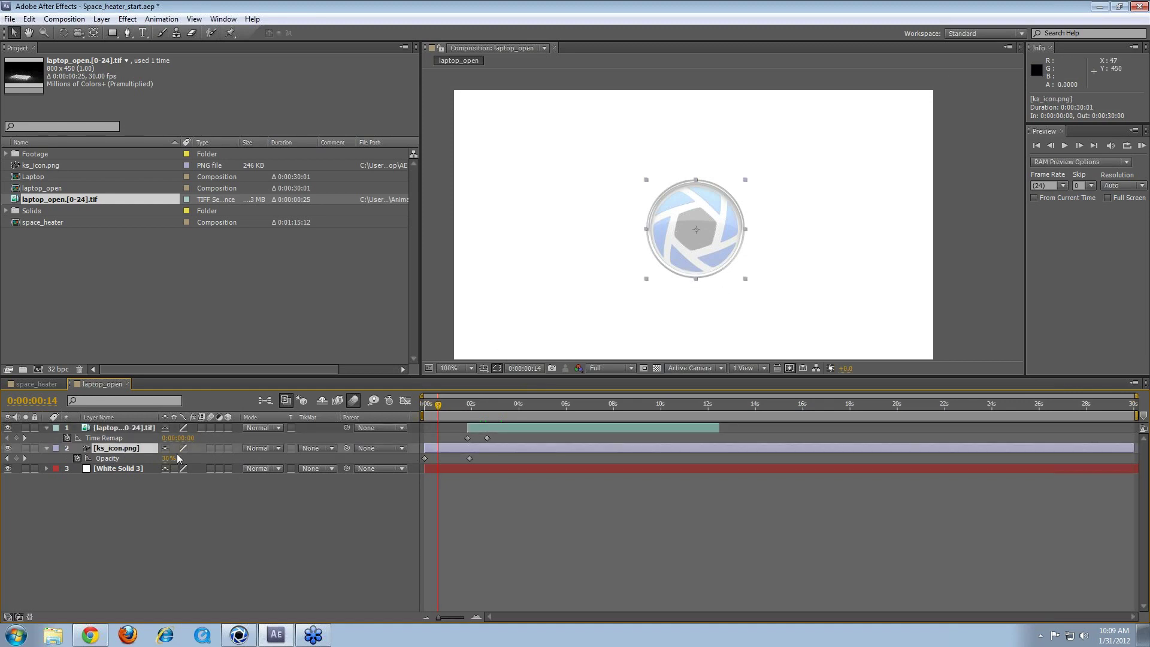
{"action": "left_click", "coordinate": [132, 491]}
{"action": "left_click", "coordinate": [119, 446]}
{"action": "mouse_move", "coordinate": [417, 411]}
{"action": "left_mouse_down"}
{"action": "mouse_move", "coordinate": [473, 419]}
{"action": "mouse_move", "coordinate": [401, 422]}
{"action": "left_mouse_up"}
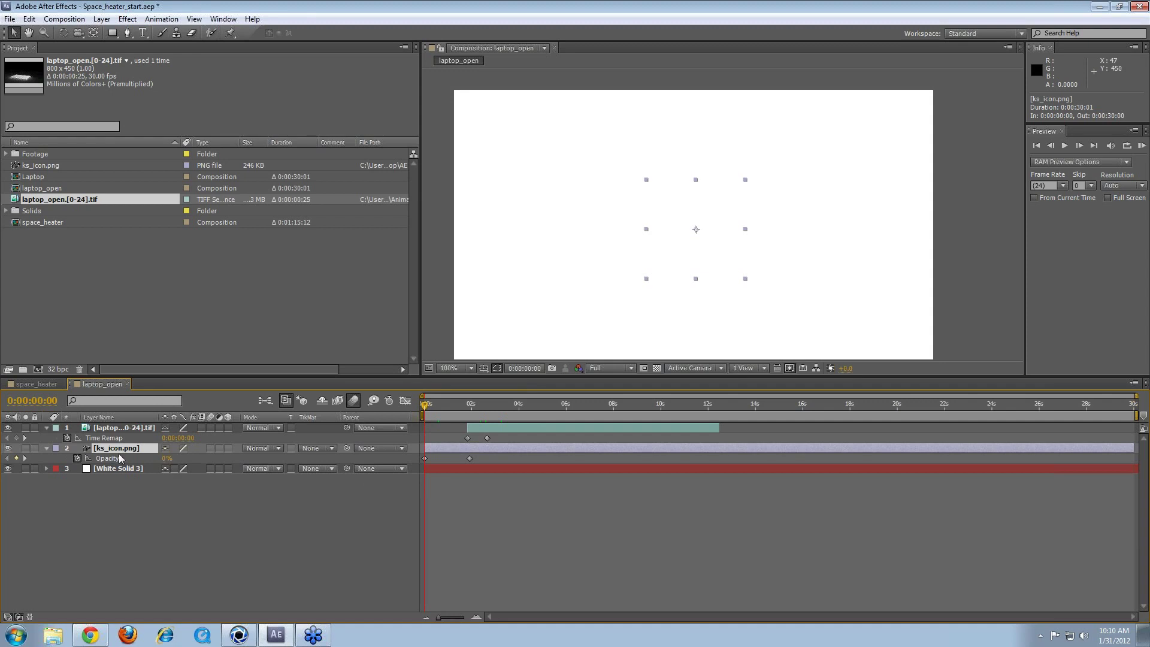
{"action": "key", "text": "p"}
{"action": "key", "text": "s"}
{"action": "key", "text": "p"}
{"action": "left_click_drag", "start_coordinate": [432, 404], "coordinate": [460, 405]}
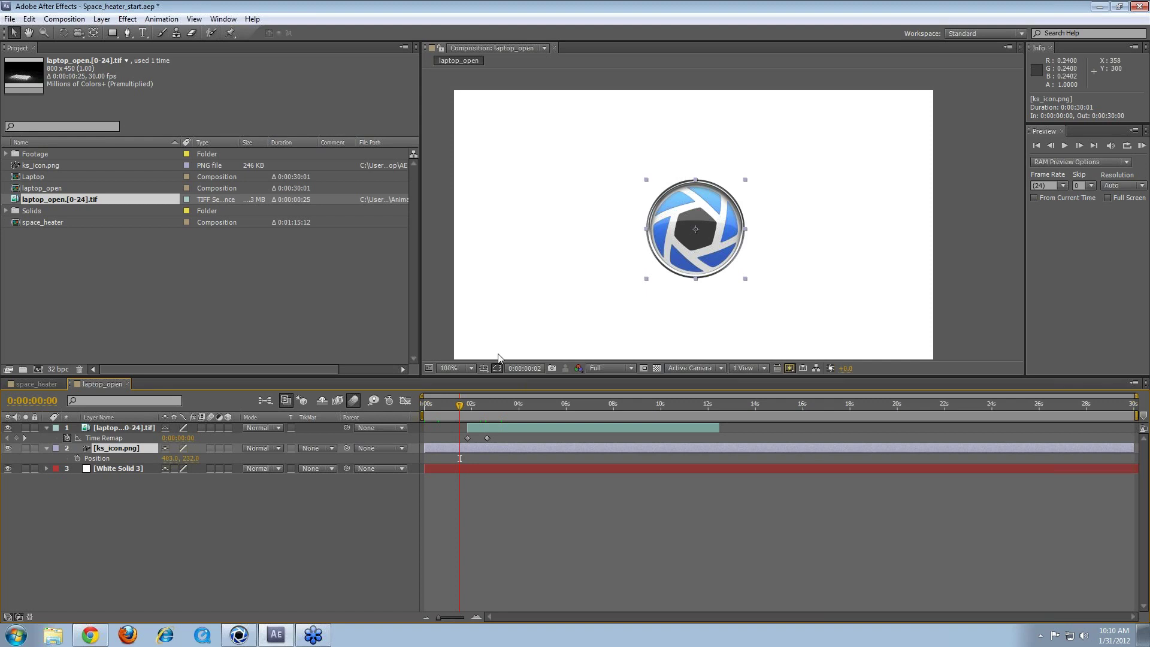
{"action": "left_click", "coordinate": [77, 458]}
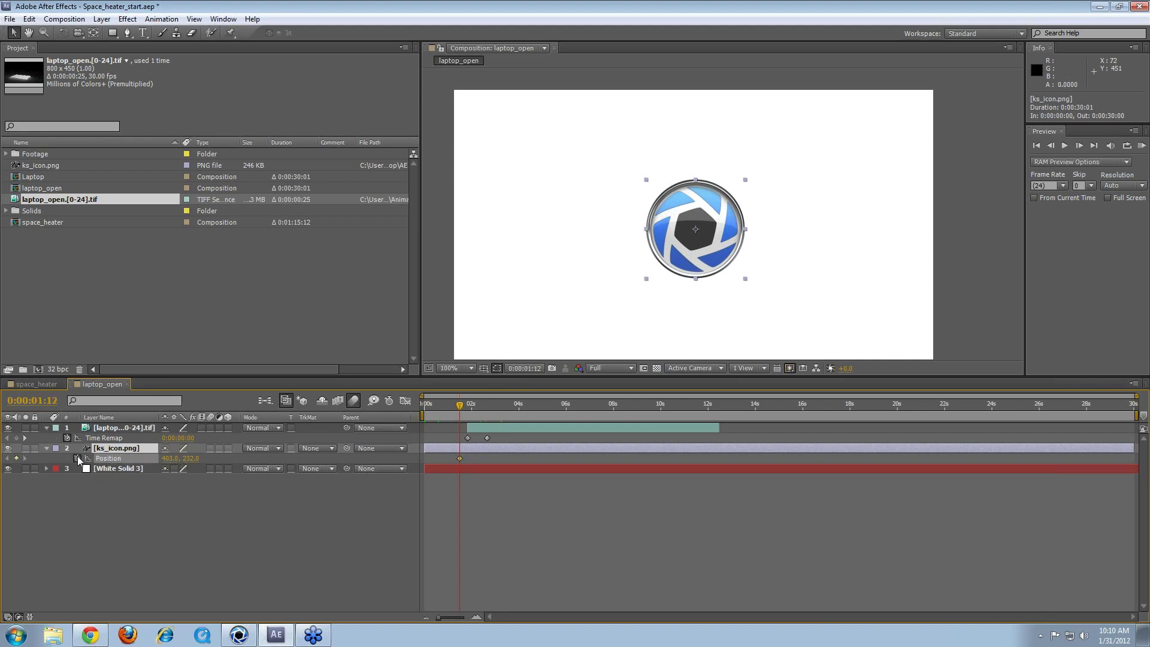
Step: Move the icon to the frame's upper-right corner at about 750, 62 at 0:00:02:07 and review the motion
{"action": "left_click_drag", "start_coordinate": [459, 410], "coordinate": [478, 413]}
{"action": "left_click_drag", "start_coordinate": [708, 219], "coordinate": [916, 114]}
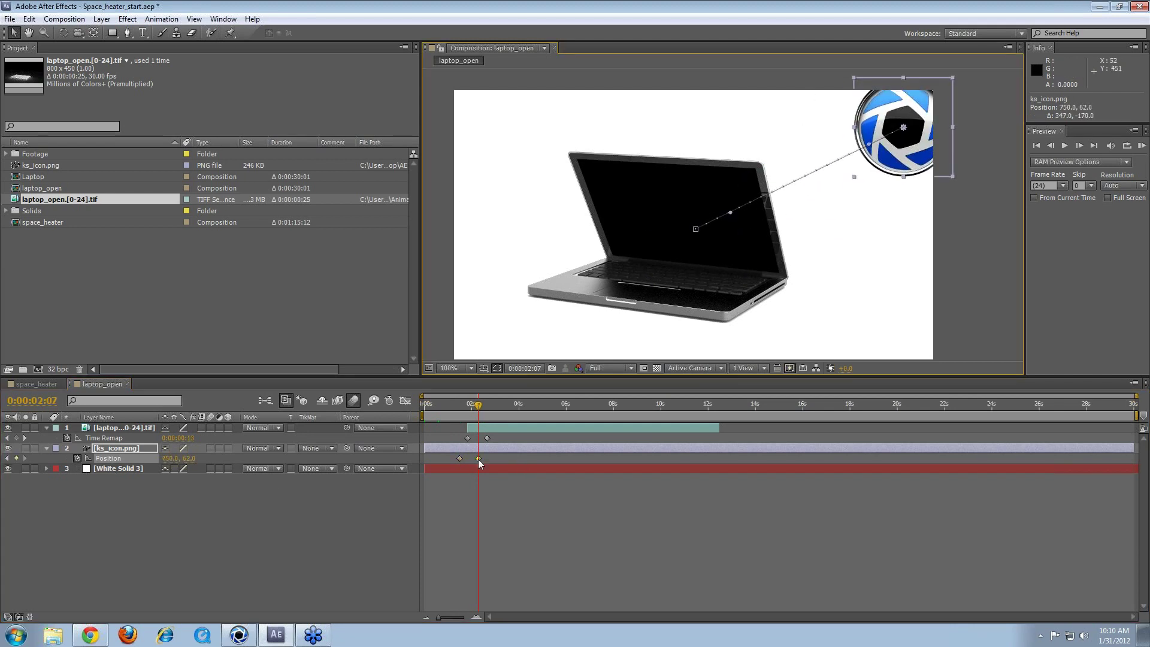
{"action": "mouse_move", "coordinate": [479, 408]}
{"action": "left_mouse_down"}
{"action": "mouse_move", "coordinate": [463, 408]}
{"action": "mouse_move", "coordinate": [486, 408]}
{"action": "left_mouse_up"}
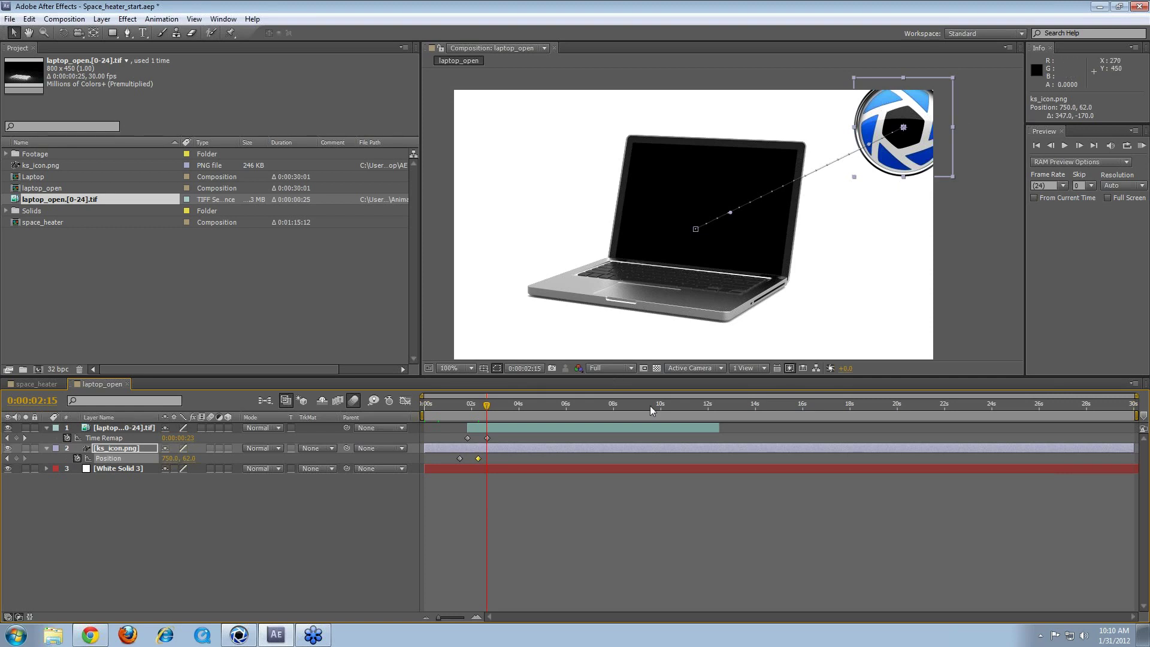
{"action": "left_click_drag", "start_coordinate": [484, 407], "coordinate": [449, 427]}
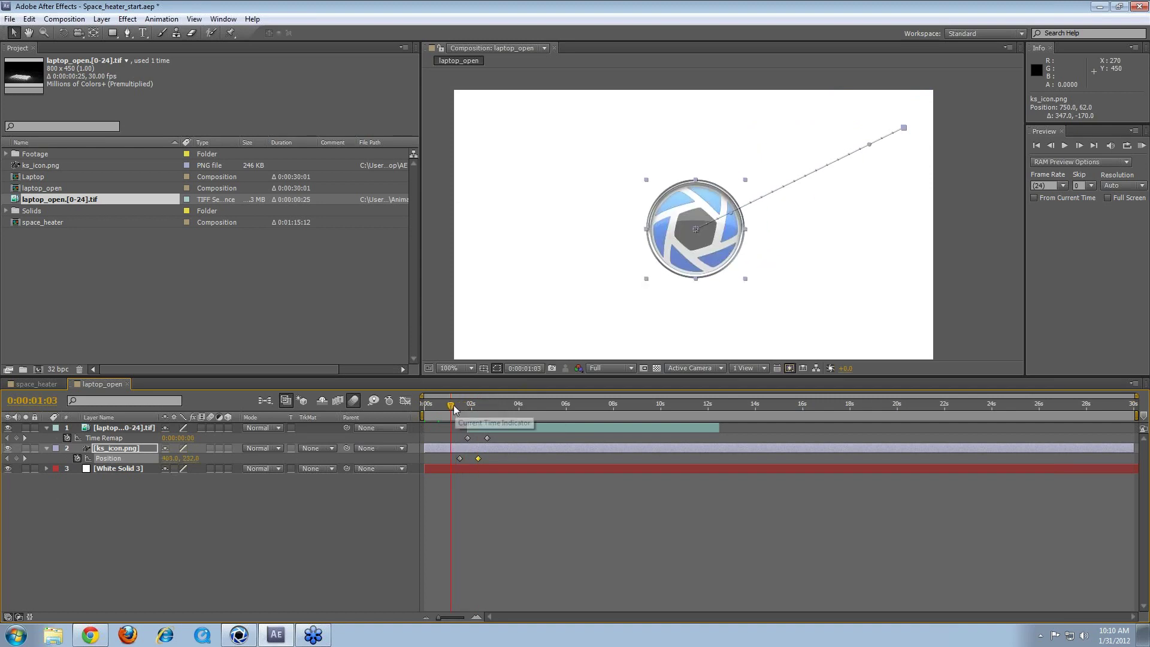
Step: Animate the icon's scale from a 32.6% keyframe at 0:00:01:13 down to about 13.6% at 0:00:02:18
{"action": "left_click", "coordinate": [459, 414]}
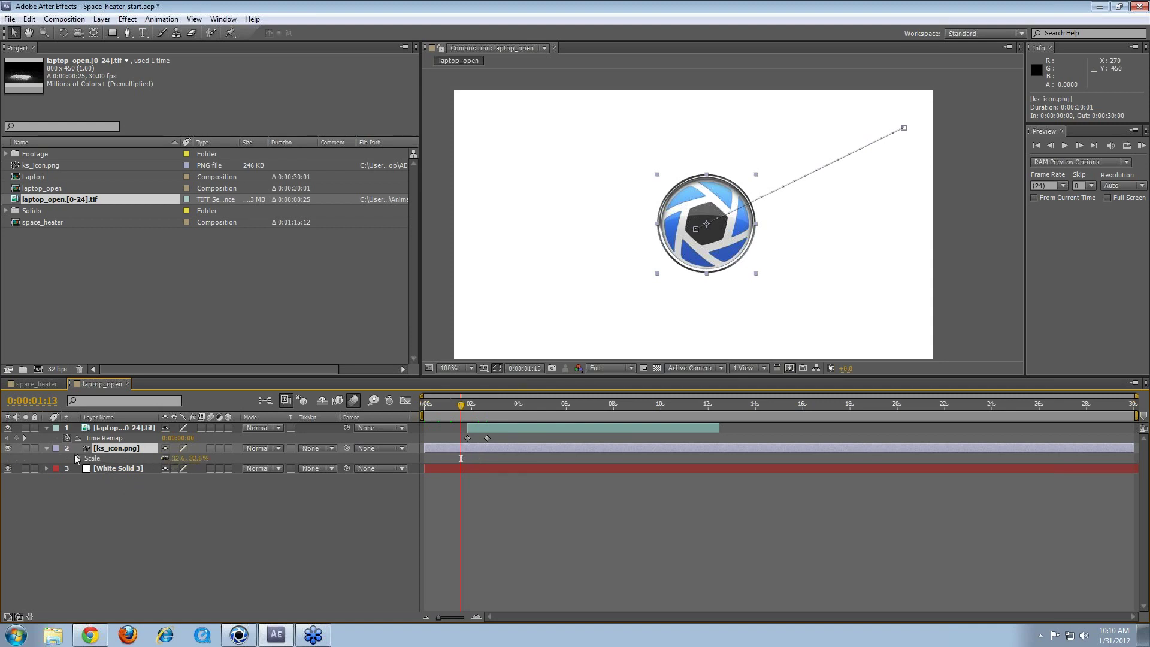
{"action": "left_click", "coordinate": [76, 458]}
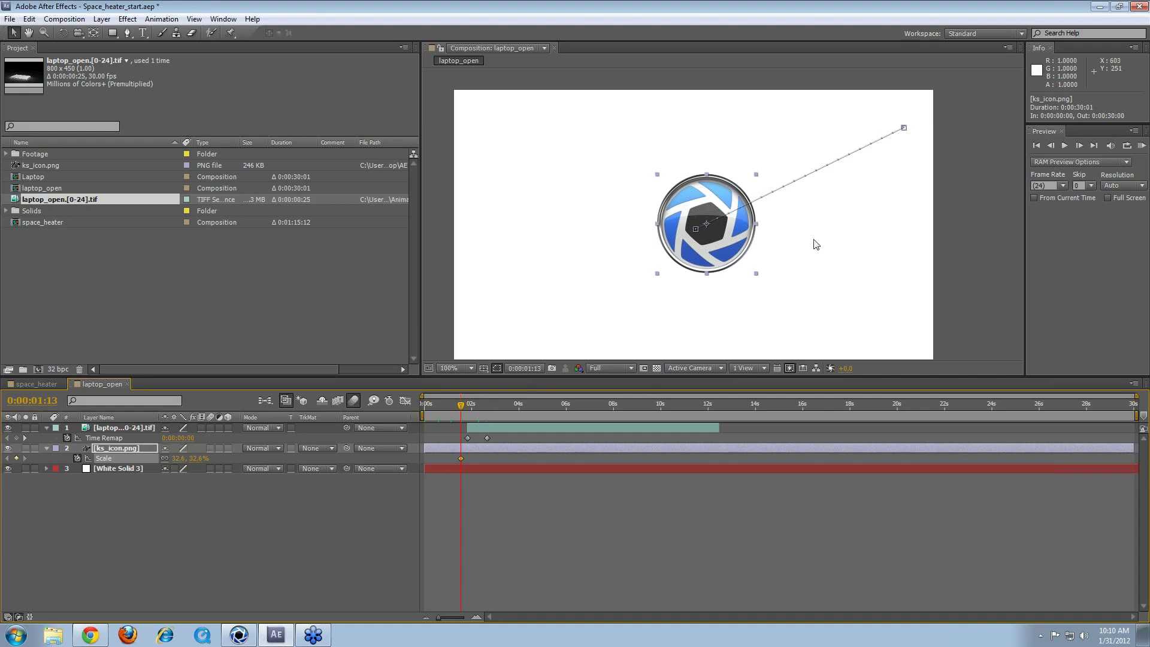
{"action": "left_click_drag", "start_coordinate": [462, 405], "coordinate": [489, 403]}
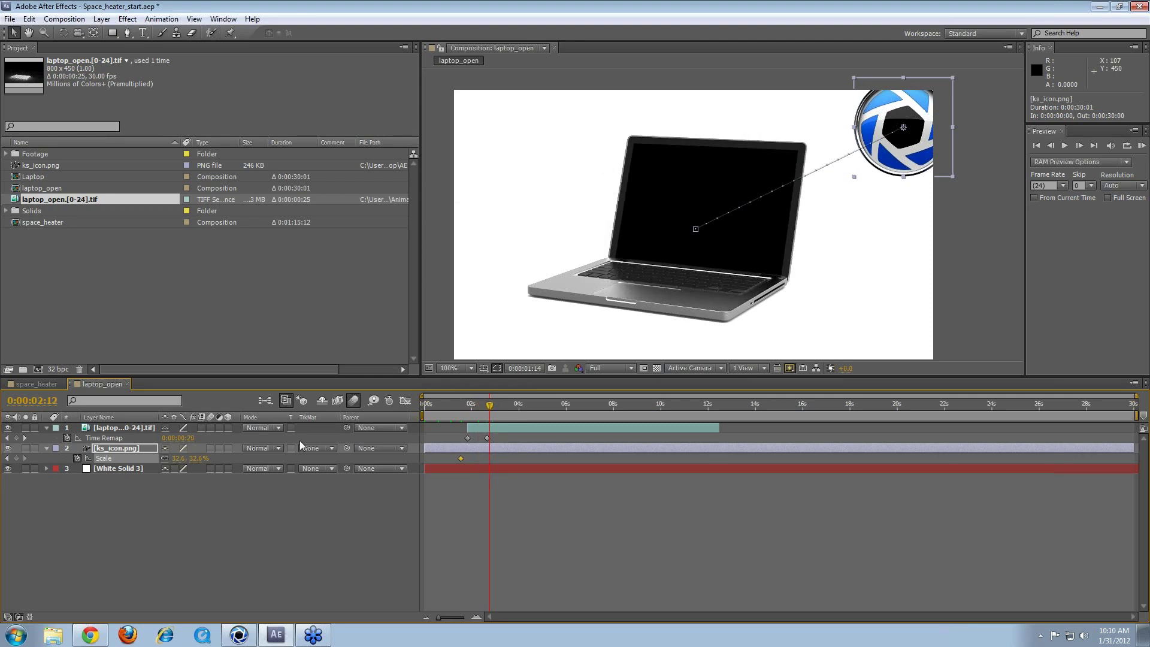
{"action": "left_click_drag", "start_coordinate": [180, 458], "coordinate": [166, 458]}
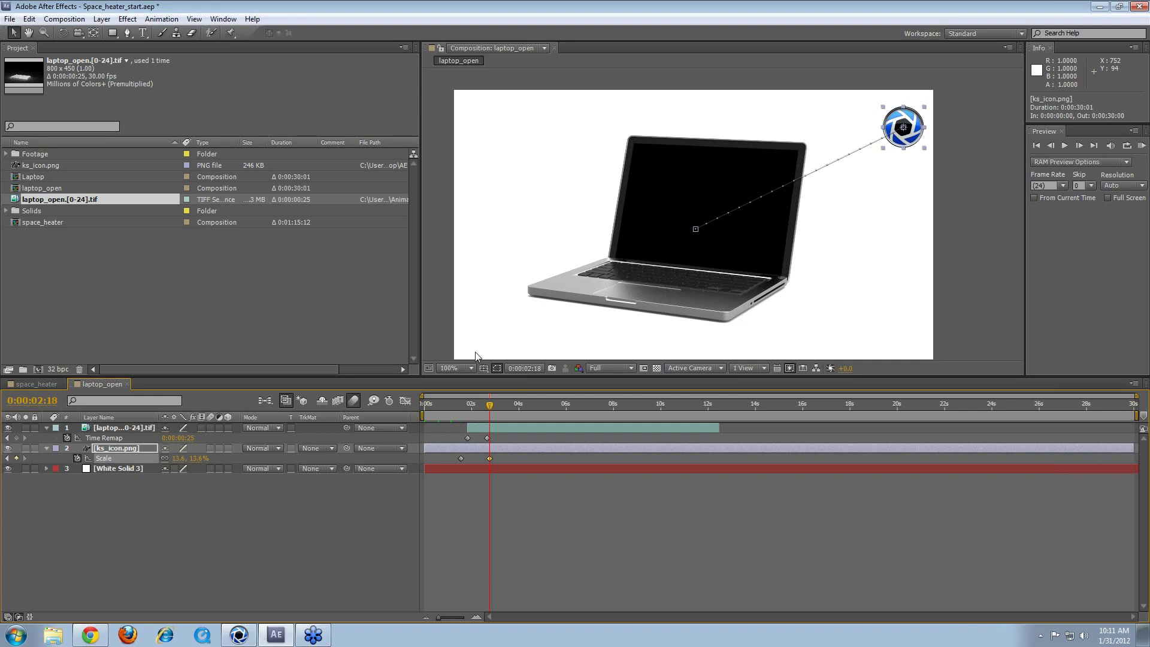
{"action": "mouse_move", "coordinate": [490, 403]}
{"action": "left_mouse_down"}
{"action": "mouse_move", "coordinate": [457, 407]}
{"action": "mouse_move", "coordinate": [491, 407]}
{"action": "left_mouse_up"}
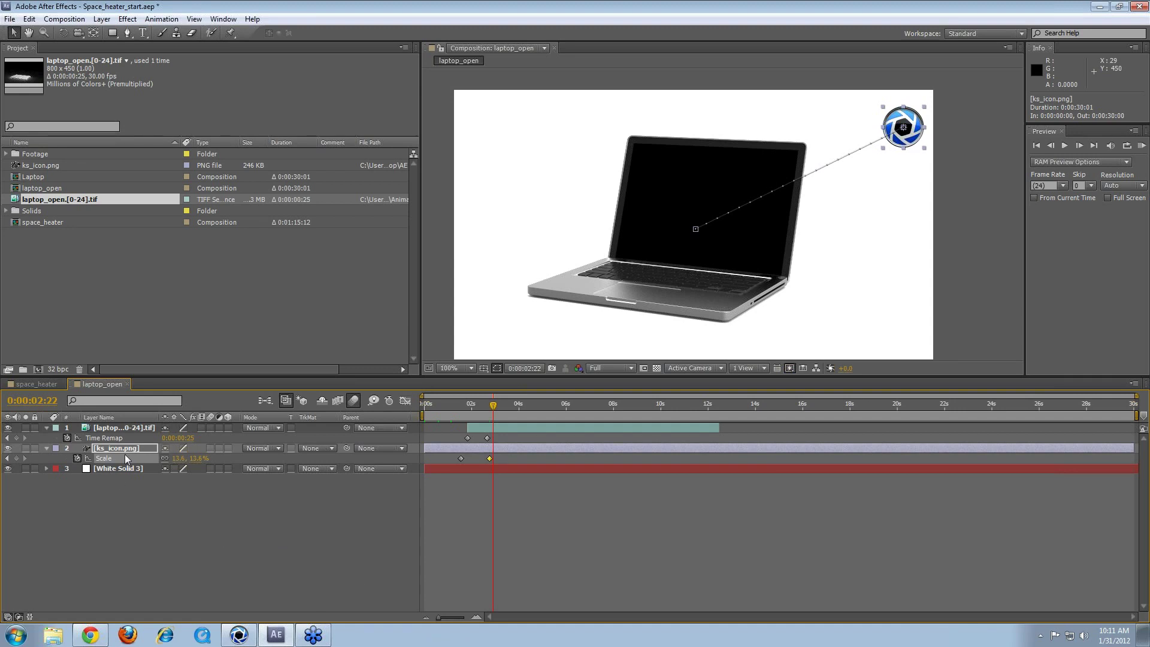
Step: Show all keyframes of the icon layer and move its second scale keyframe to about 0:00:02:06, in line with the position keyframe
{"action": "key", "text": "u"}
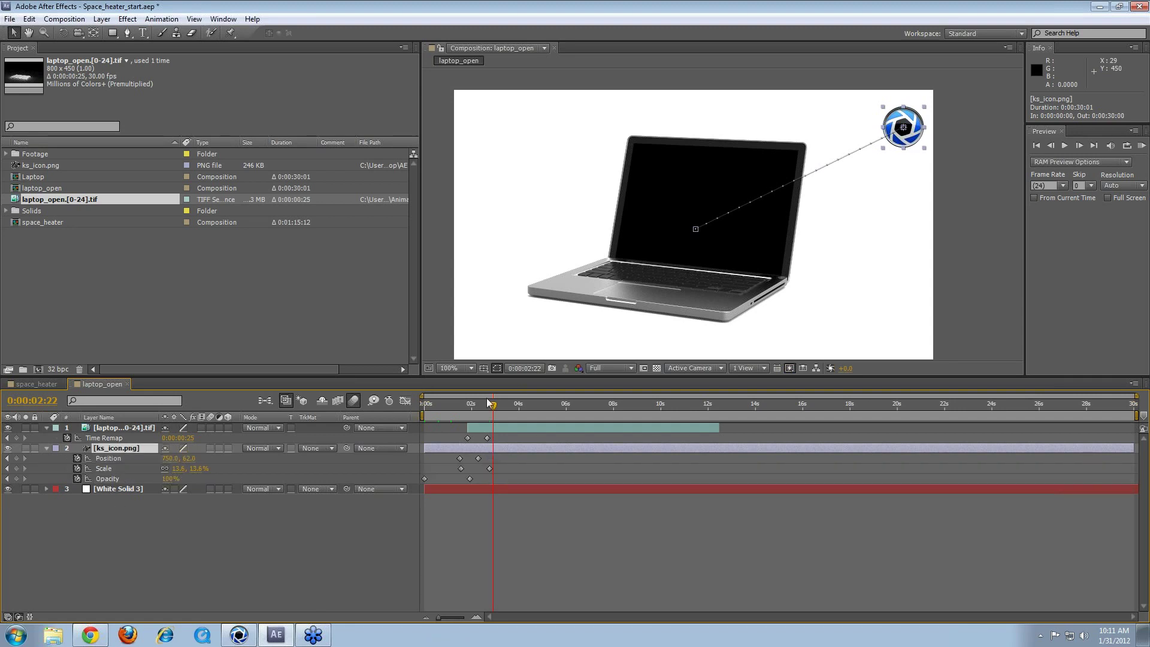
{"action": "left_click_drag", "start_coordinate": [492, 407], "coordinate": [478, 411]}
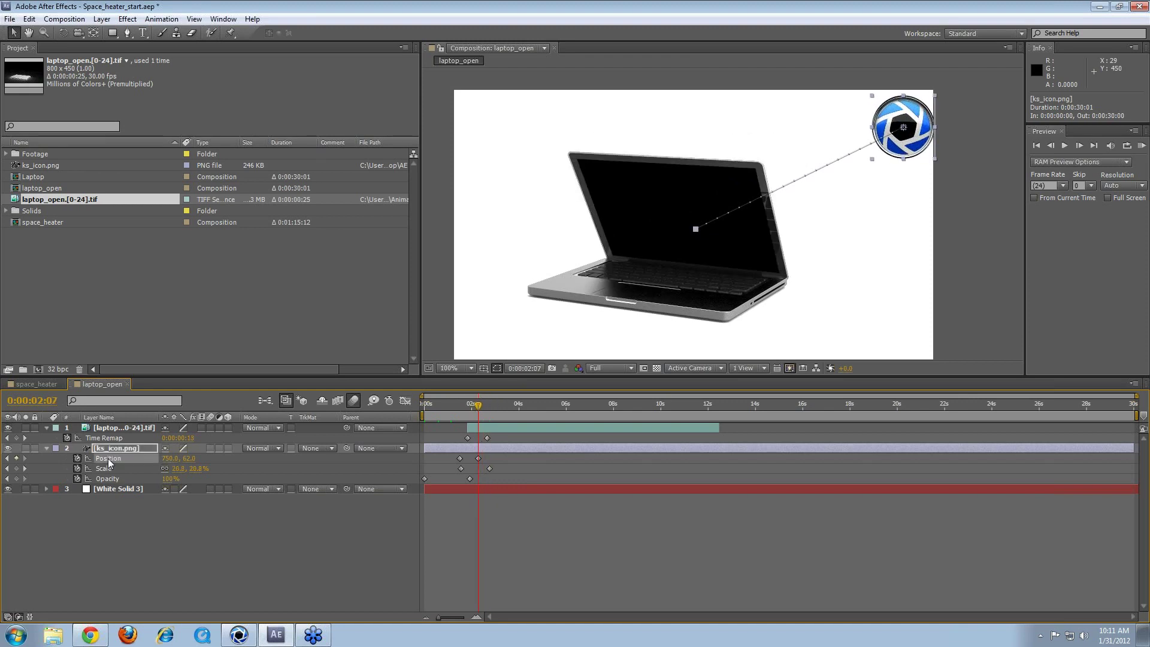
{"action": "left_click", "coordinate": [105, 469]}
{"action": "left_click", "coordinate": [485, 469]}
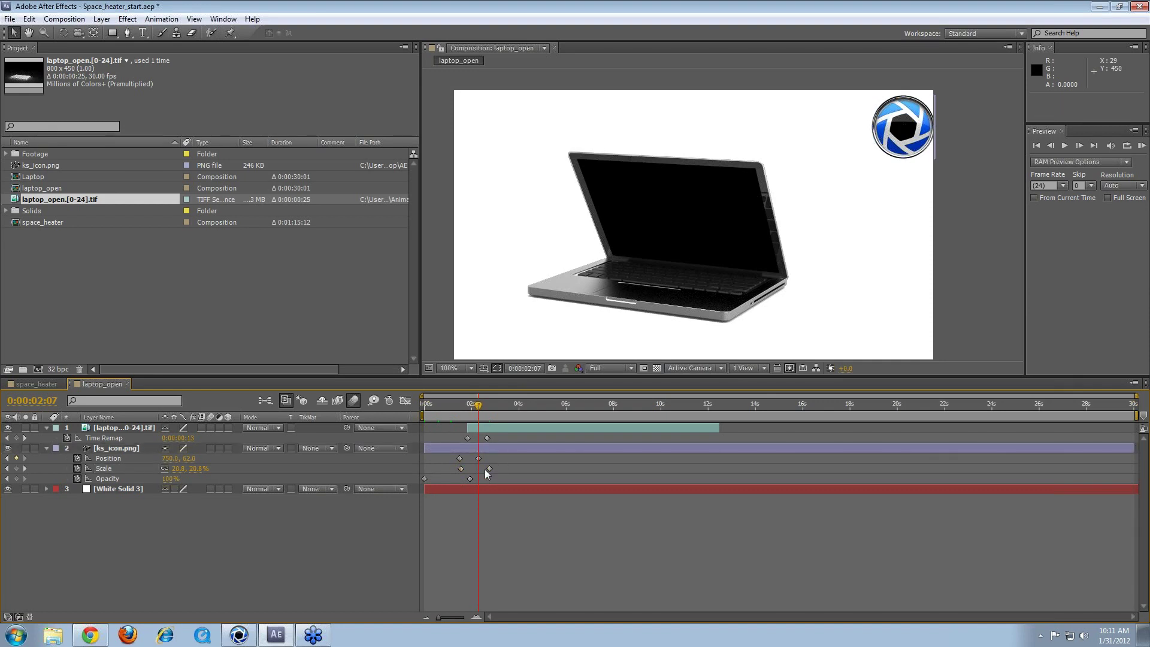
{"action": "left_click_drag", "start_coordinate": [489, 468], "coordinate": [477, 469]}
{"action": "left_click_drag", "start_coordinate": [484, 404], "coordinate": [483, 467]}
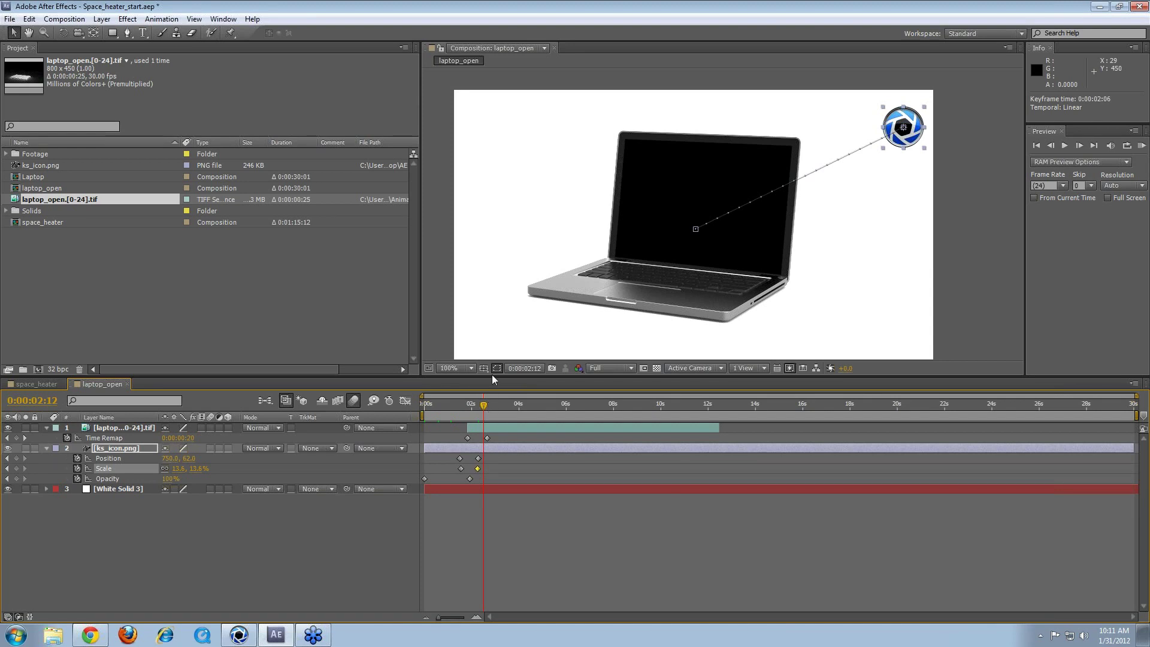
{"action": "left_click_drag", "start_coordinate": [492, 406], "coordinate": [520, 413]}
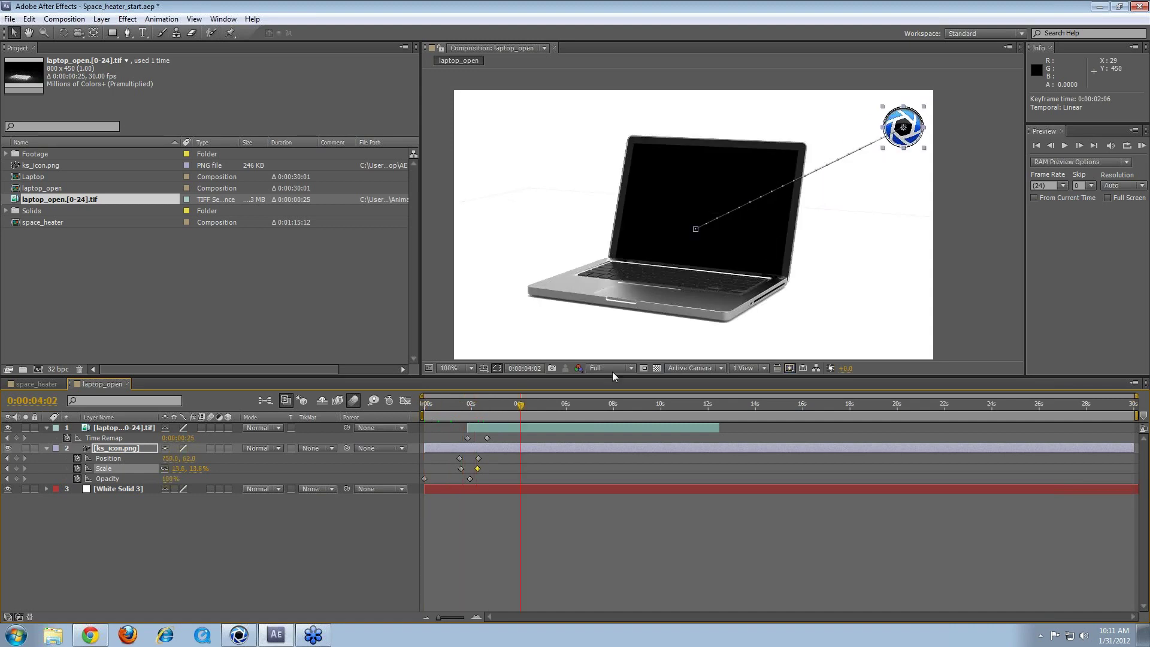
Step: Add space_heater.[104-451].tif 2 from the Footage folder as the top layer and shift it to start at about 0:00:02:14
{"action": "left_click", "coordinate": [166, 278]}
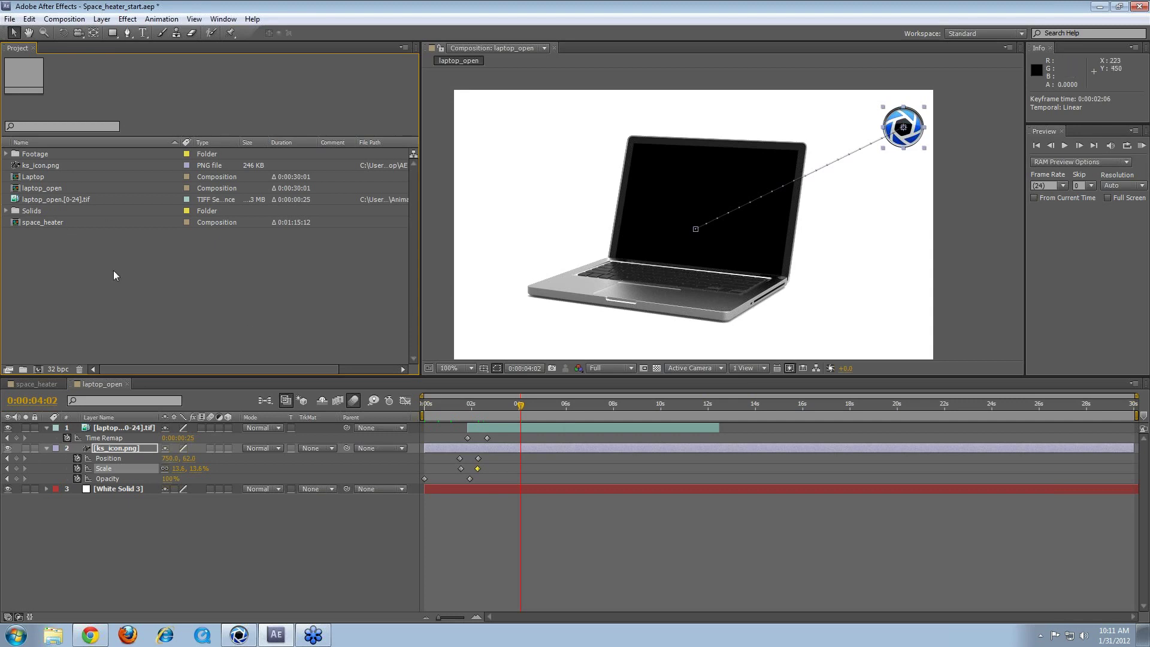
{"action": "left_click", "coordinate": [6, 154]}
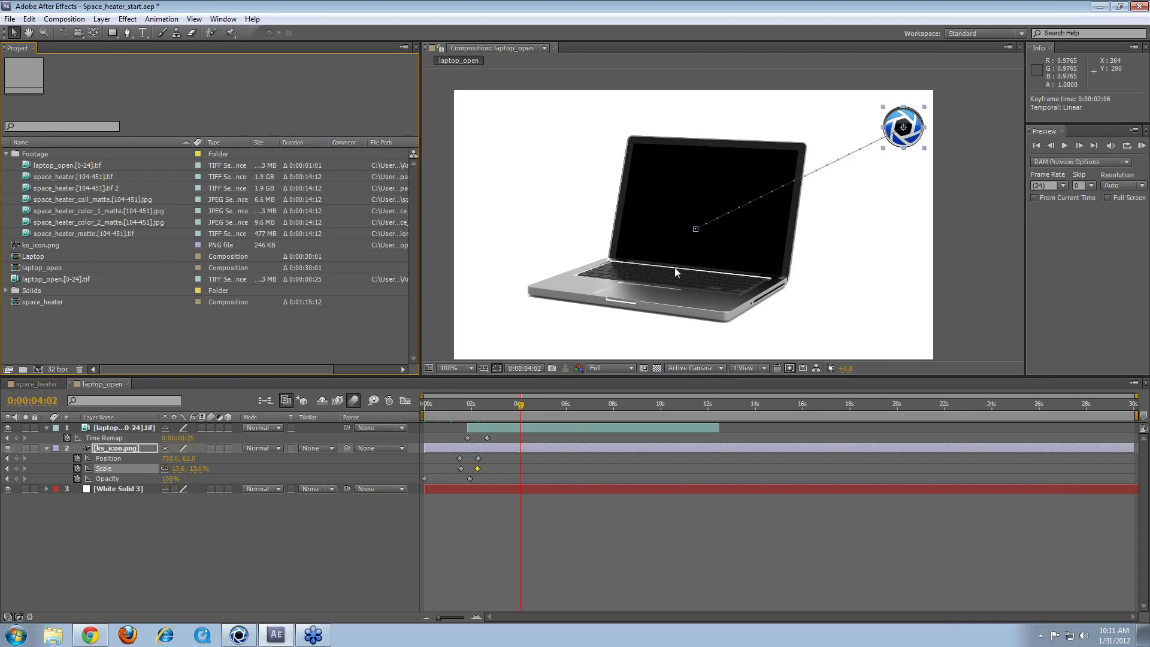
{"action": "left_click", "coordinate": [42, 210]}
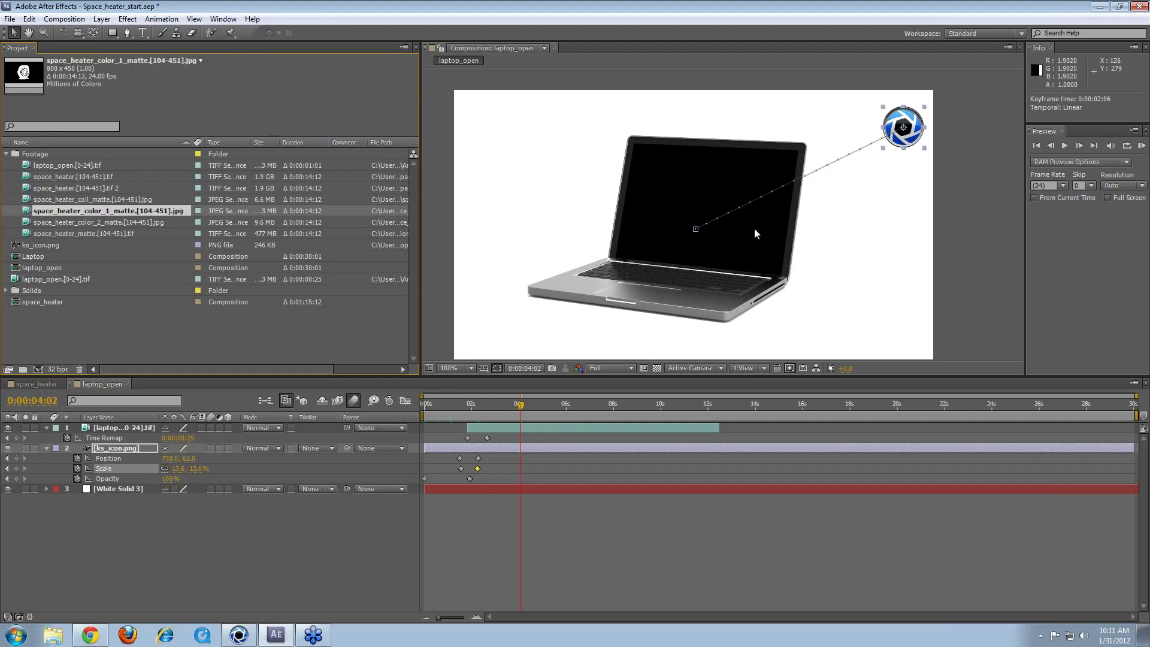
{"action": "left_click", "coordinate": [129, 166]}
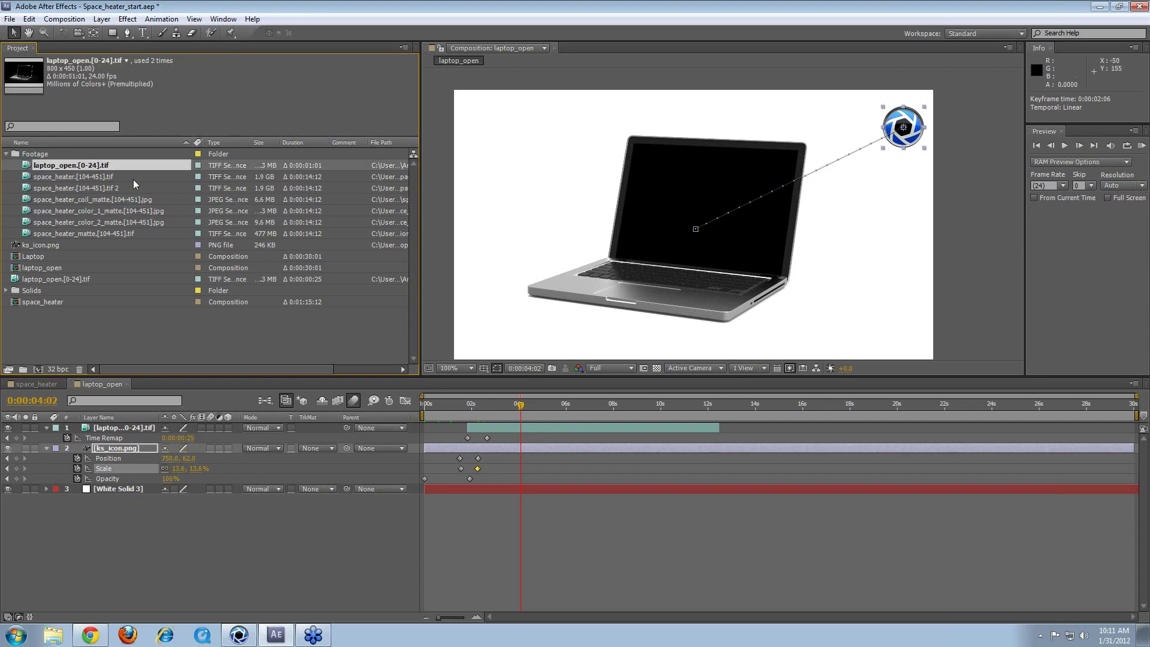
{"action": "left_click", "coordinate": [103, 189]}
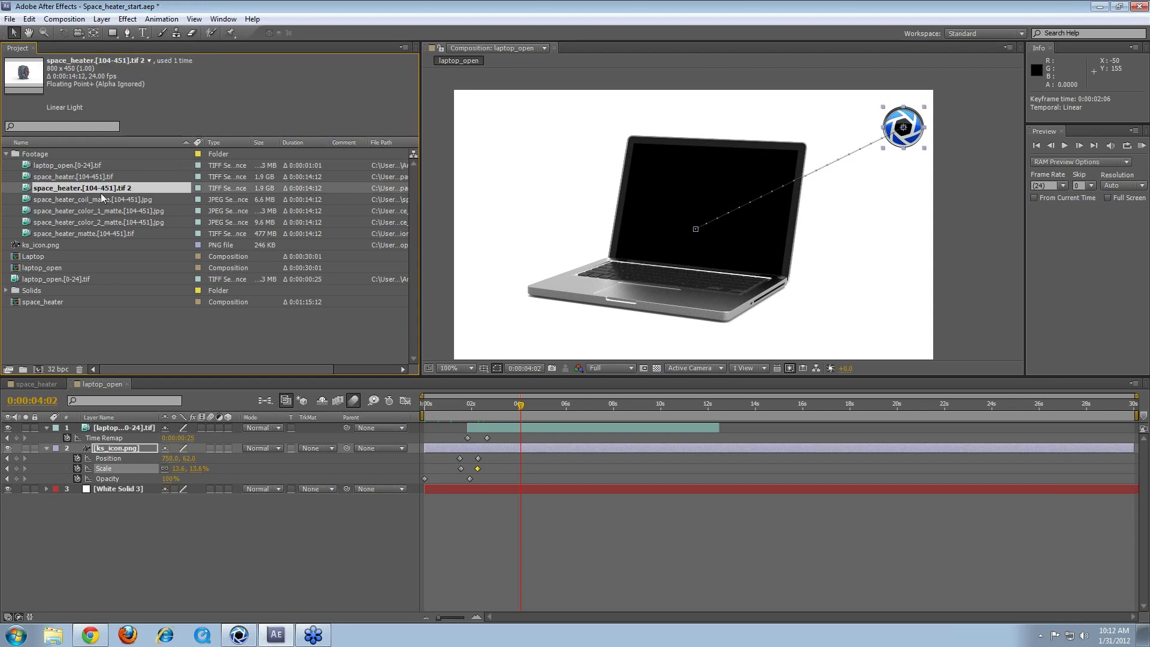
{"action": "left_click_drag", "start_coordinate": [99, 188], "coordinate": [78, 429]}
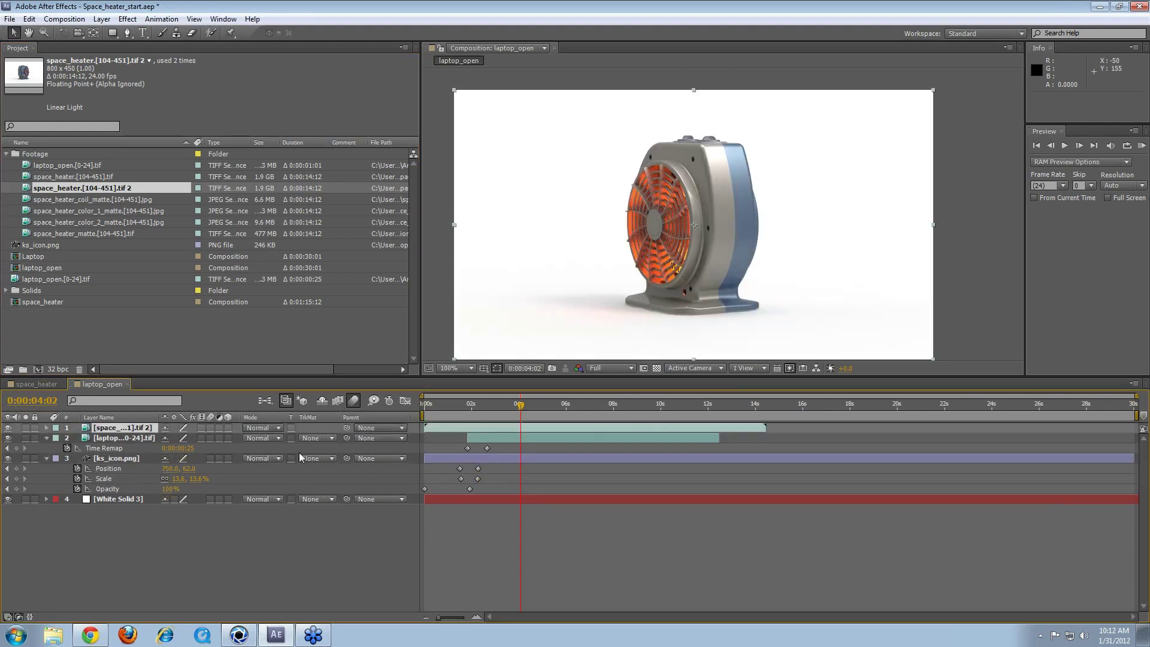
{"action": "left_click_drag", "start_coordinate": [448, 427], "coordinate": [516, 440]}
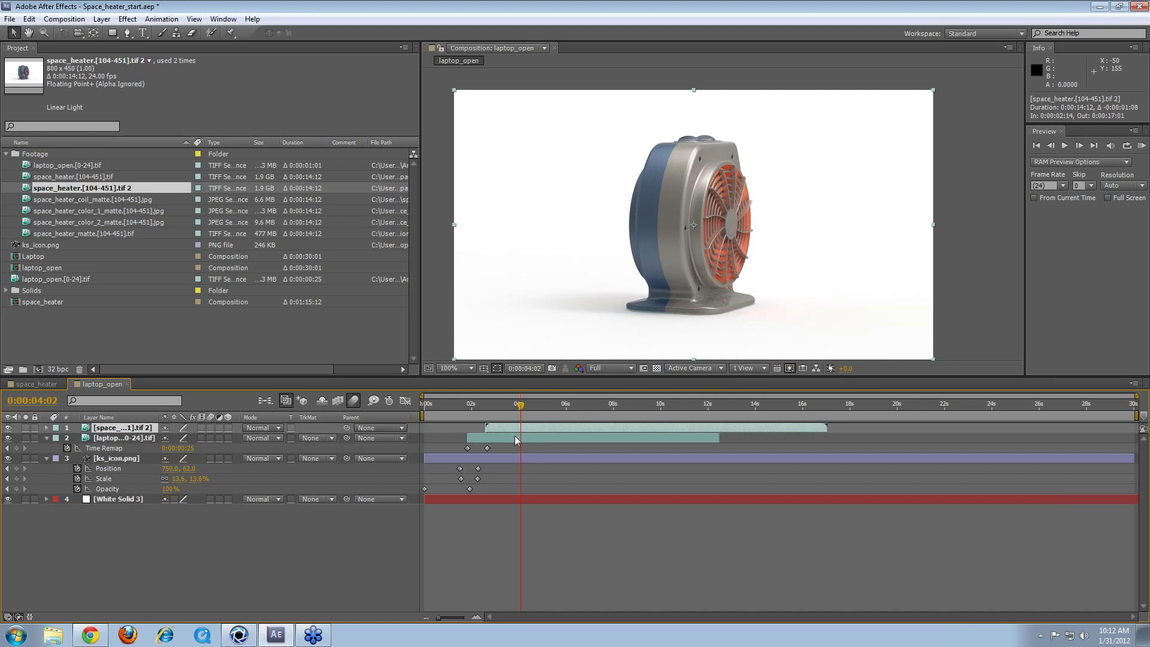
Step: Scale the space heater layer to 44% and position it over the laptop screen at about 403, 216
{"action": "key", "text": "s"}
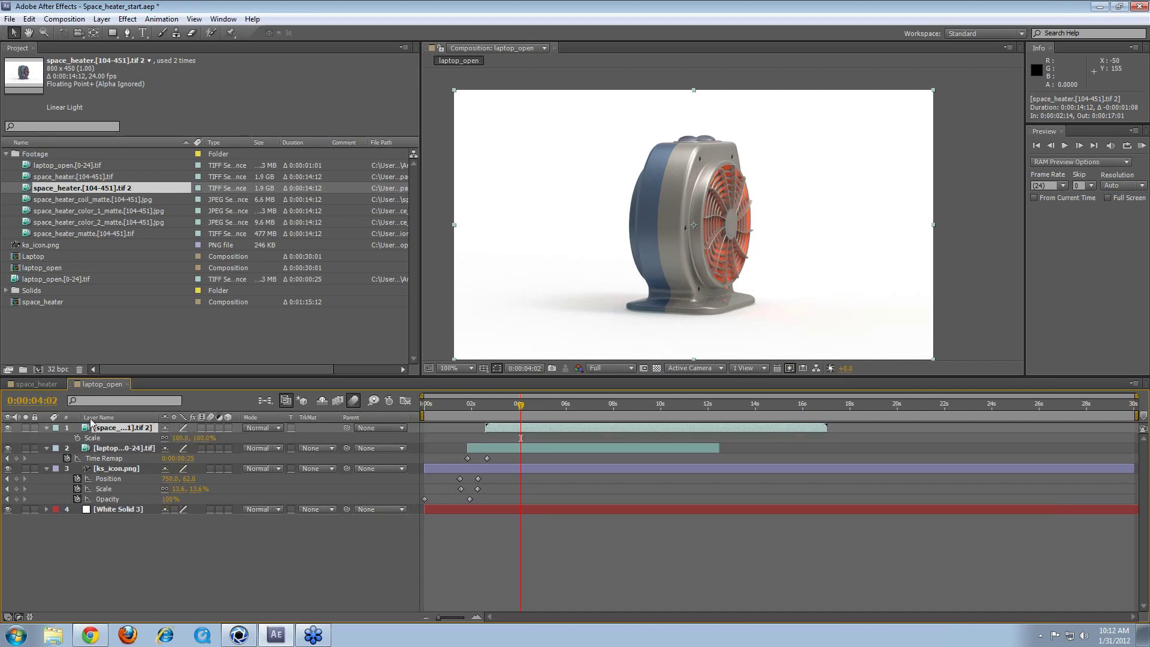
{"action": "left_click_drag", "start_coordinate": [179, 438], "coordinate": [129, 428]}
{"action": "mouse_move", "coordinate": [700, 221]}
{"action": "left_mouse_down"}
{"action": "mouse_move", "coordinate": [714, 194]}
{"action": "mouse_move", "coordinate": [706, 258]}
{"action": "mouse_move", "coordinate": [733, 215]}
{"action": "mouse_move", "coordinate": [664, 258]}
{"action": "mouse_move", "coordinate": [708, 209]}
{"action": "mouse_move", "coordinate": [702, 218]}
{"action": "left_mouse_up"}
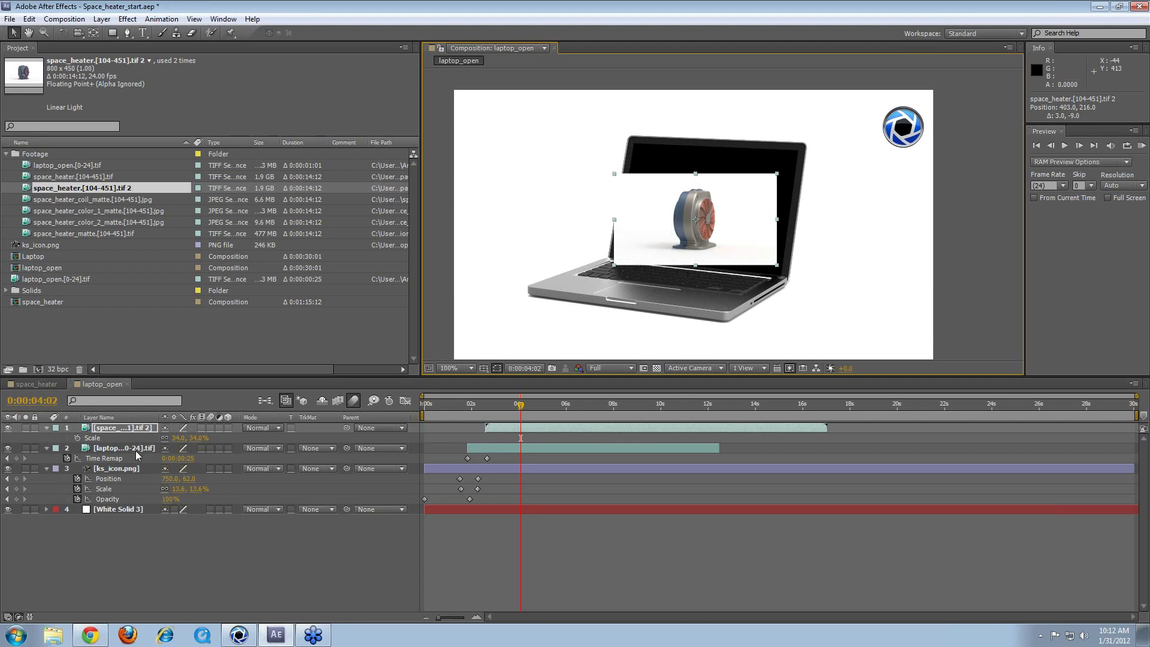
{"action": "left_click_drag", "start_coordinate": [178, 438], "coordinate": [183, 438]}
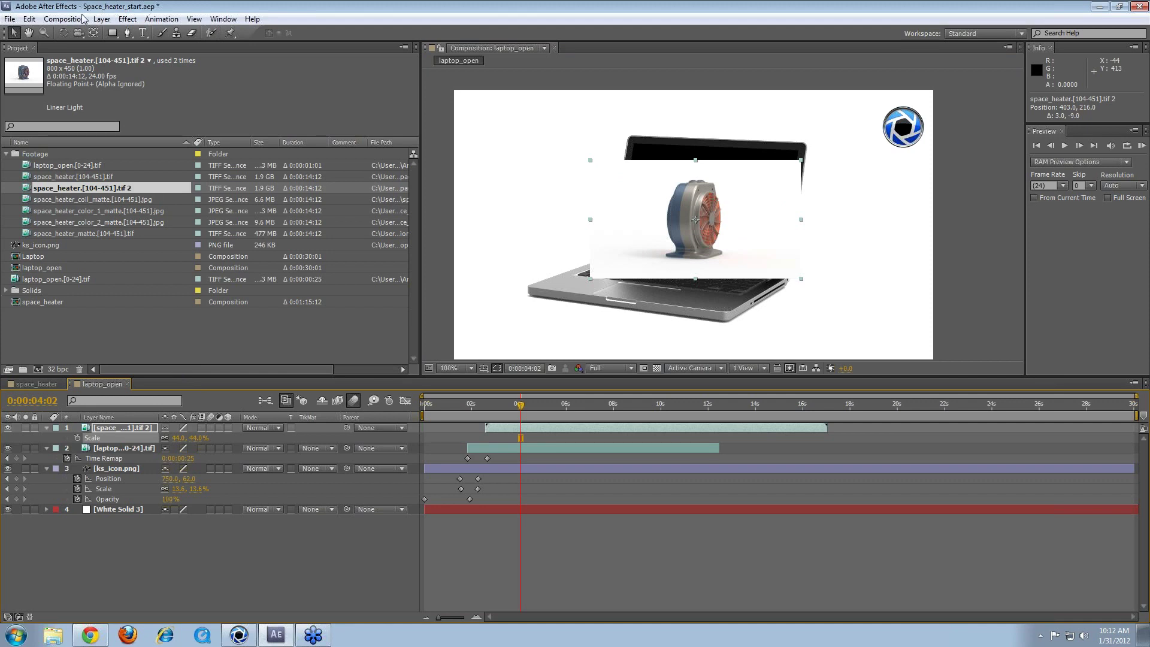
Step: Apply the Corner Pin distort effect to the space heater layer
{"action": "left_click", "coordinate": [128, 20]}
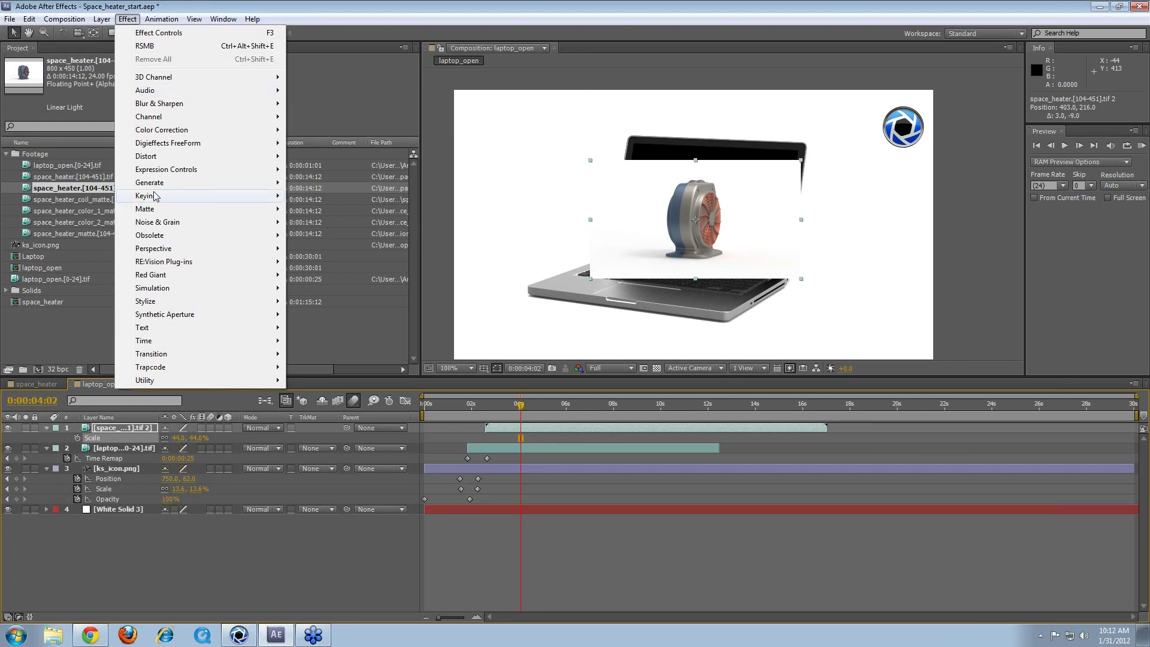
{"action": "mouse_move", "coordinate": [188, 149]}
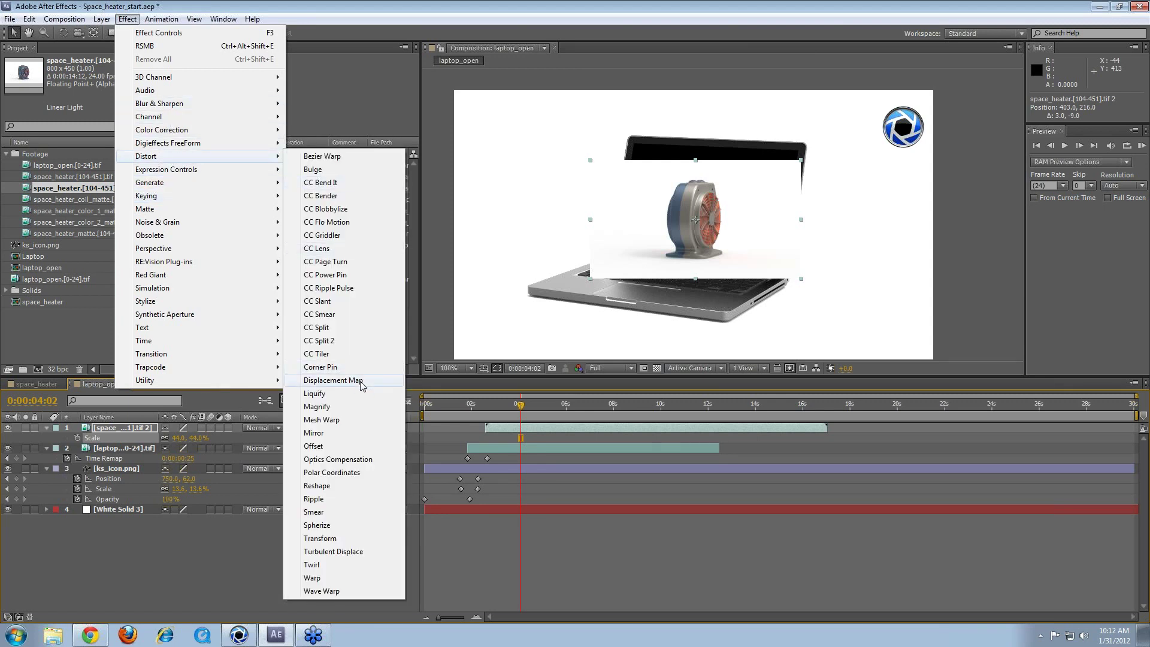
{"action": "left_click", "coordinate": [341, 367]}
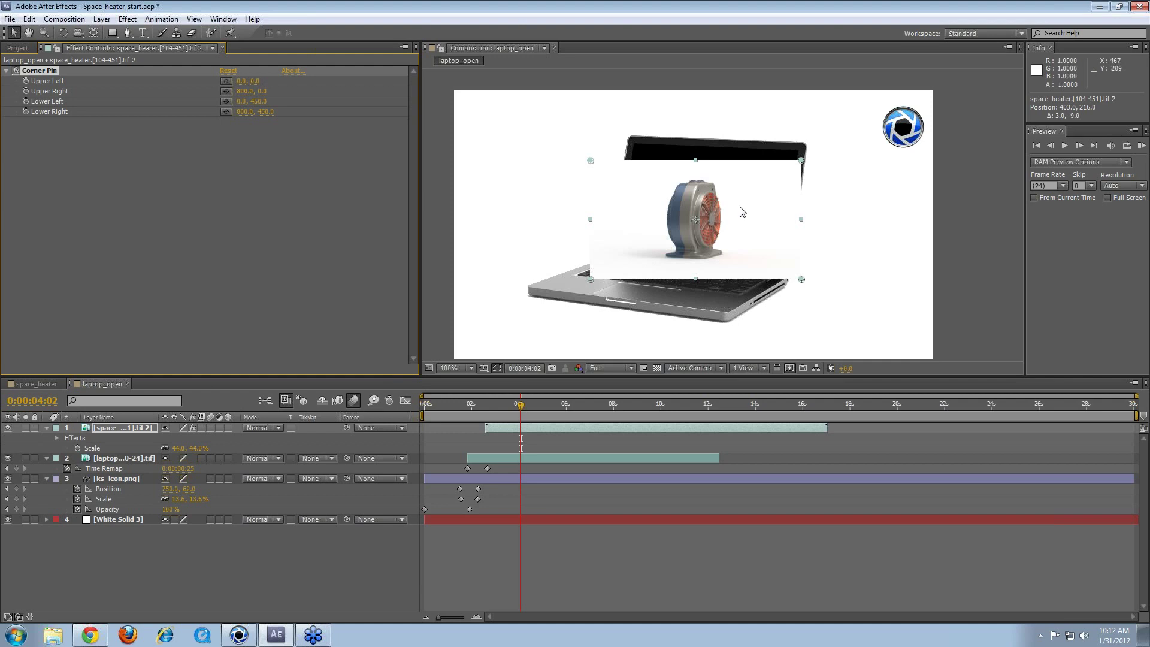
Step: Pin the space heater footage's four corners to the matching corners of the laptop screen
{"action": "key", "text": "period"}
{"action": "key", "text": "comma"}
{"action": "key", "text": "period"}
{"action": "key", "text": "comma"}
{"action": "left_click_drag", "start_coordinate": [591, 161], "coordinate": [633, 143]}
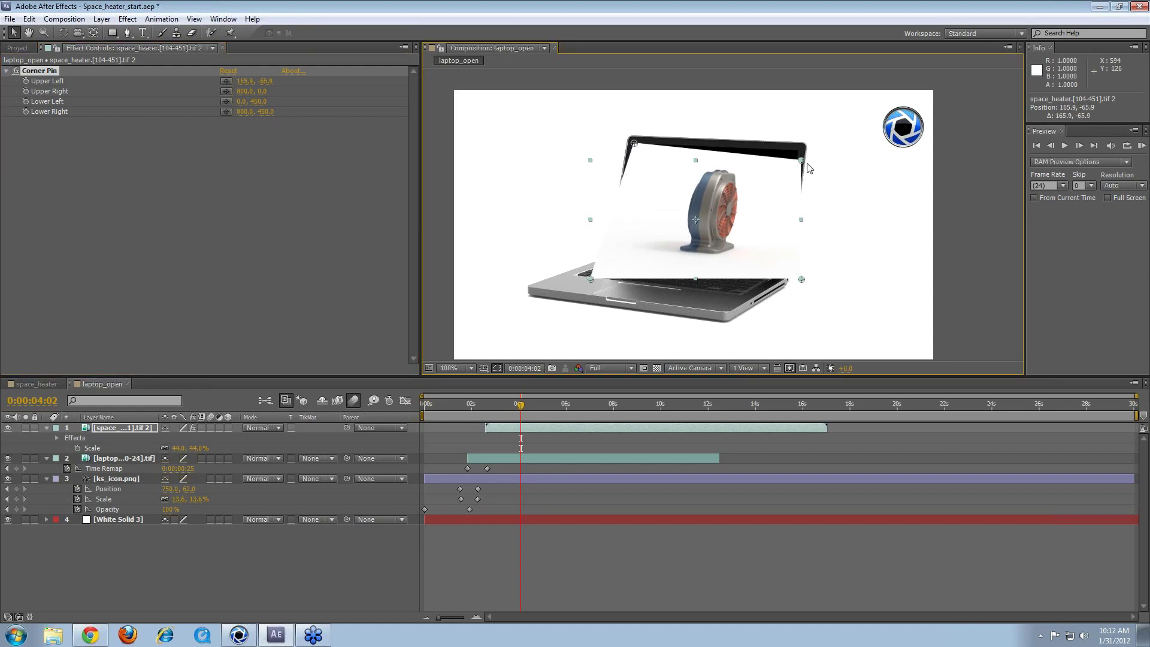
{"action": "left_click_drag", "start_coordinate": [801, 160], "coordinate": [801, 152]}
{"action": "left_click_drag", "start_coordinate": [801, 279], "coordinate": [782, 273]}
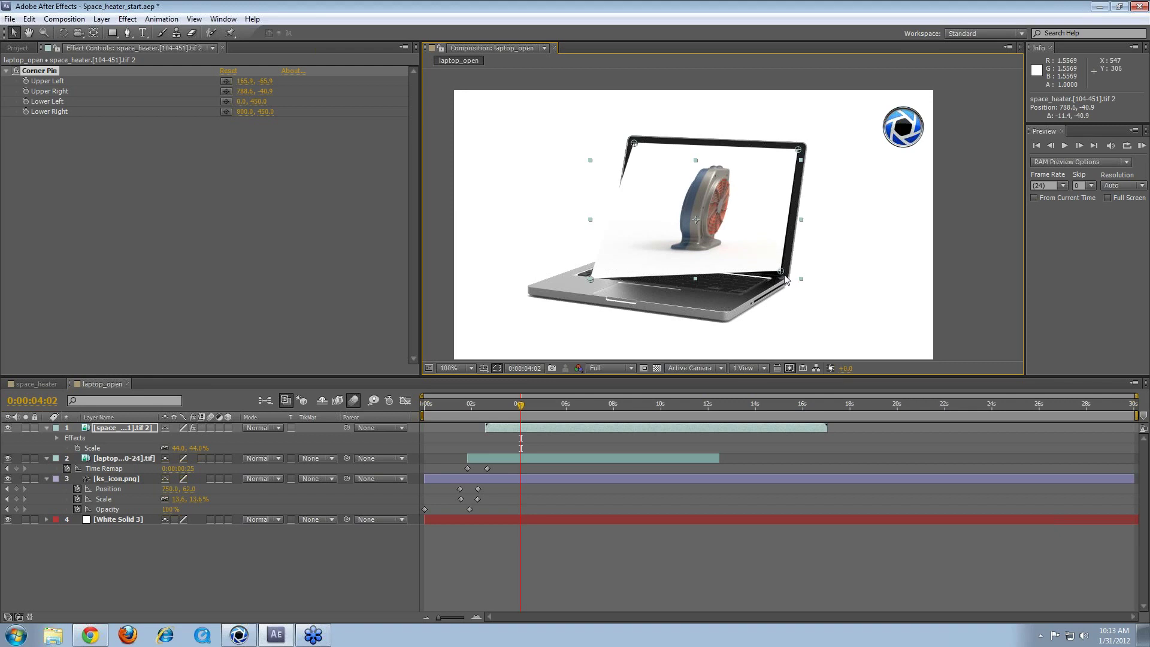
{"action": "left_click_drag", "start_coordinate": [594, 282], "coordinate": [620, 260]}
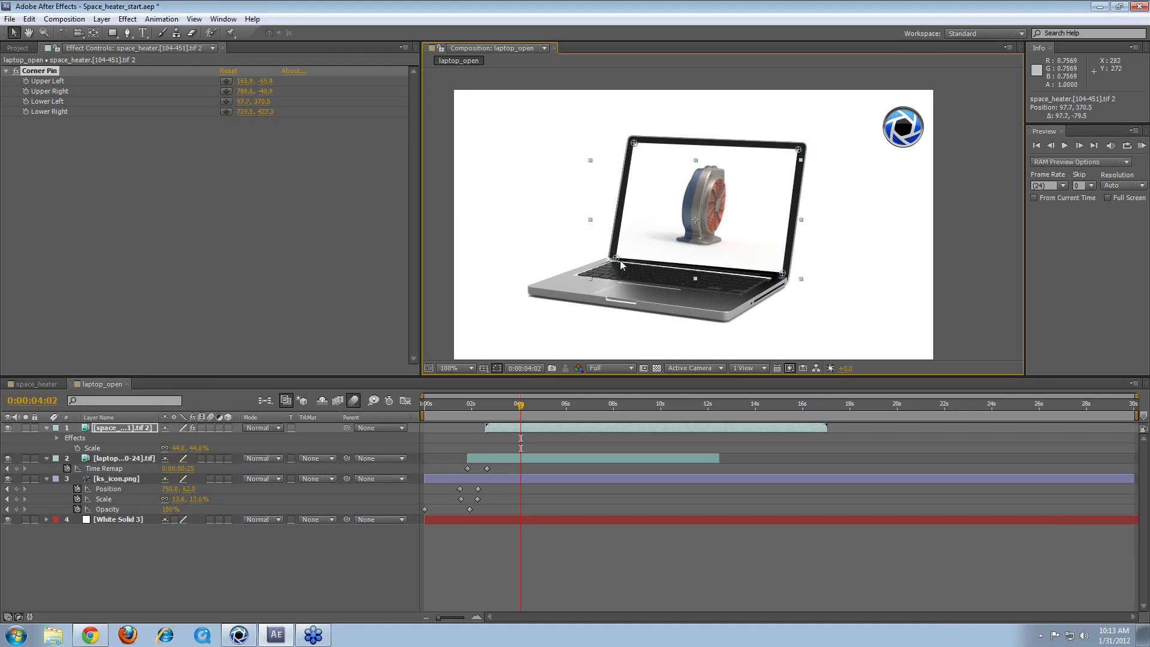
Step: Lower the space heater layer's opacity to 25% so the laptop screen shows through
{"action": "left_click", "coordinate": [124, 431]}
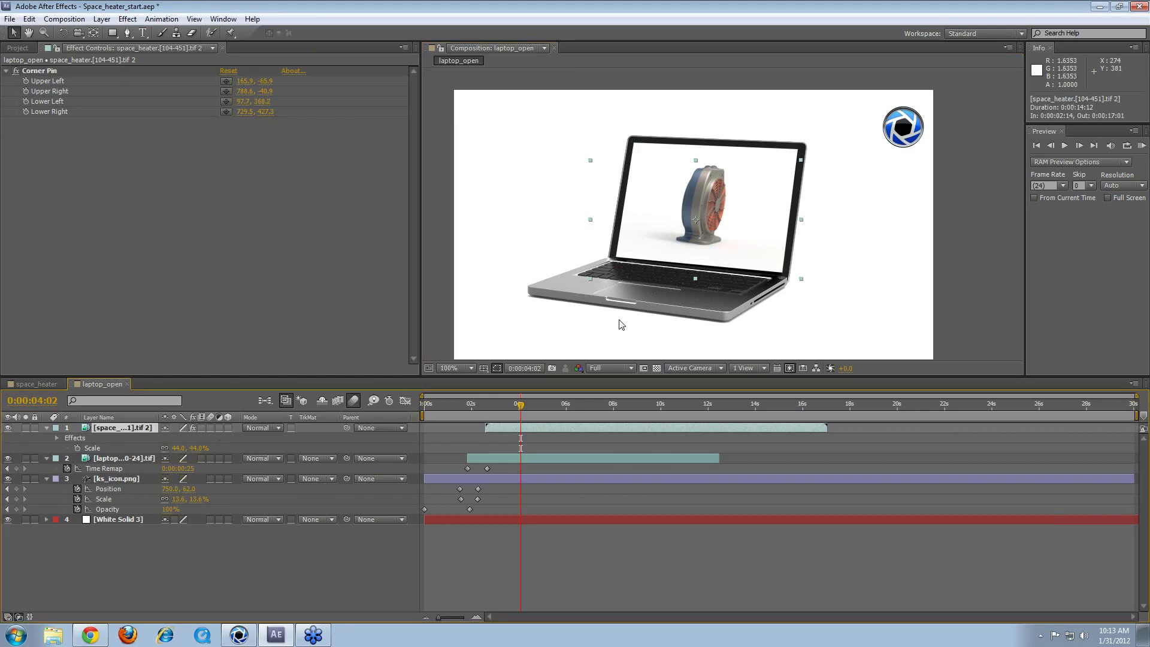
{"action": "key", "text": "t"}
{"action": "left_click_drag", "start_coordinate": [178, 441], "coordinate": [122, 432]}
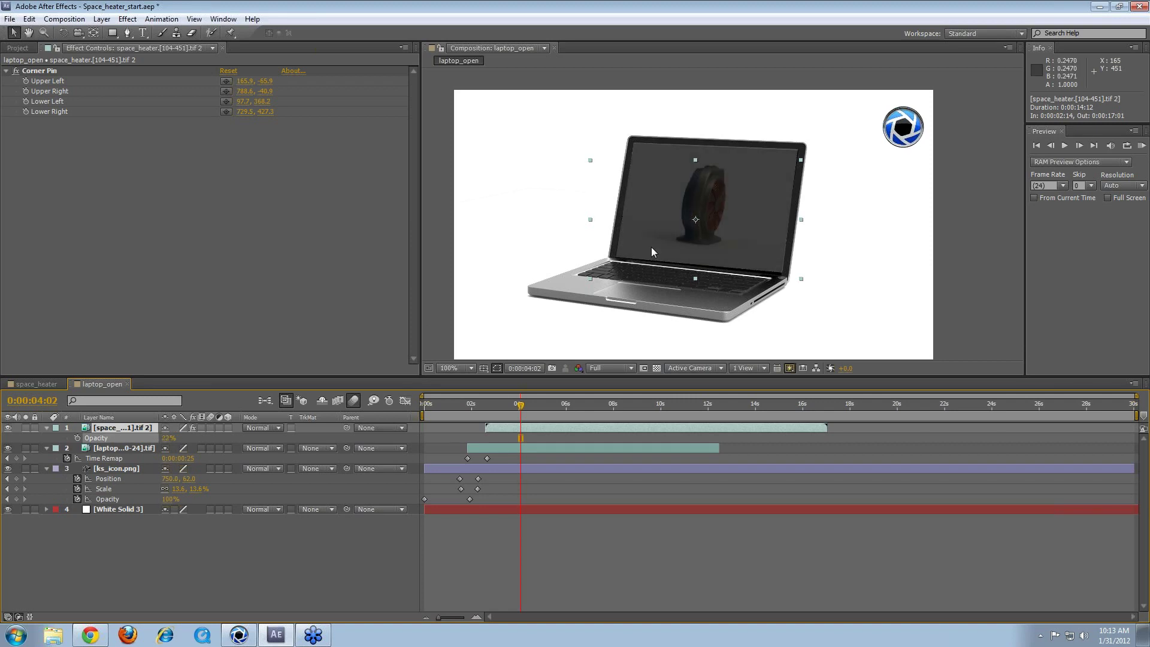
Step: Refine the four Corner Pin points to the screen edges, with lower left about 96.6, 370.5 and lower right about 726.1, 439.8
{"action": "scroll", "coordinate": [651, 247], "scroll_direction": "up", "scroll_amount": 2}
{"action": "key", "text": "h"}
{"action": "mouse_move", "coordinate": [595, 216]}
{"action": "left_mouse_down"}
{"action": "mouse_move", "coordinate": [560, 264]}
{"action": "mouse_move", "coordinate": [591, 223]}
{"action": "left_mouse_up"}
{"action": "key", "text": "v"}
{"action": "left_click_drag", "start_coordinate": [835, 265], "coordinate": [834, 236]}
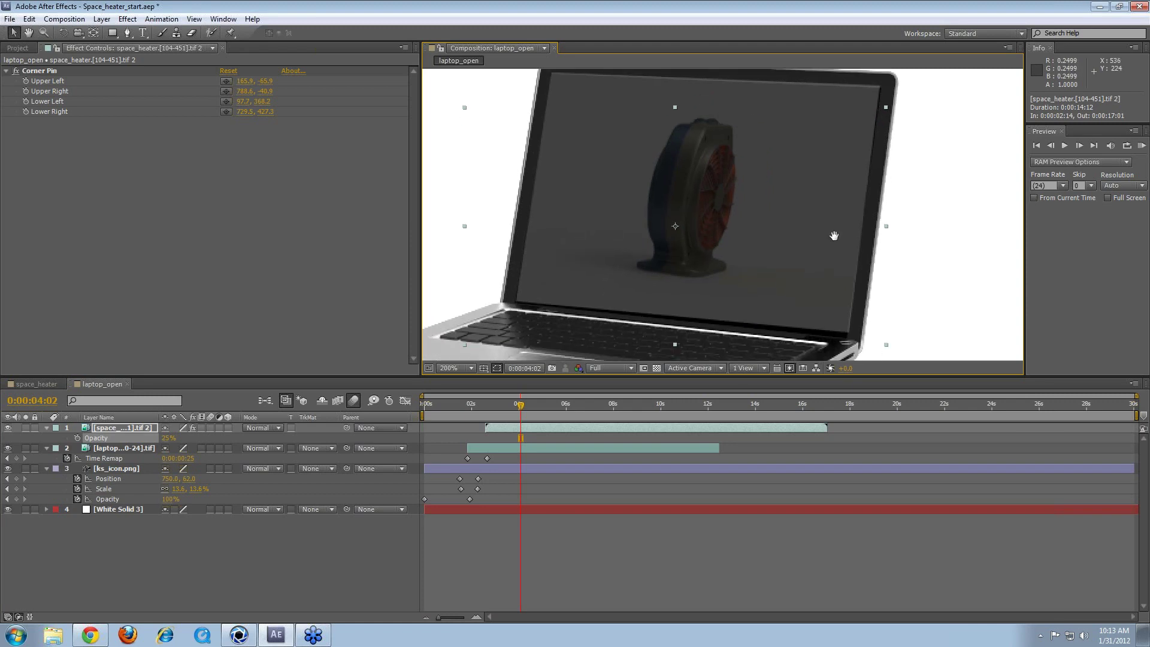
{"action": "key", "text": "period"}
{"action": "key", "text": "comma"}
{"action": "key", "text": "period"}
{"action": "key", "text": "comma"}
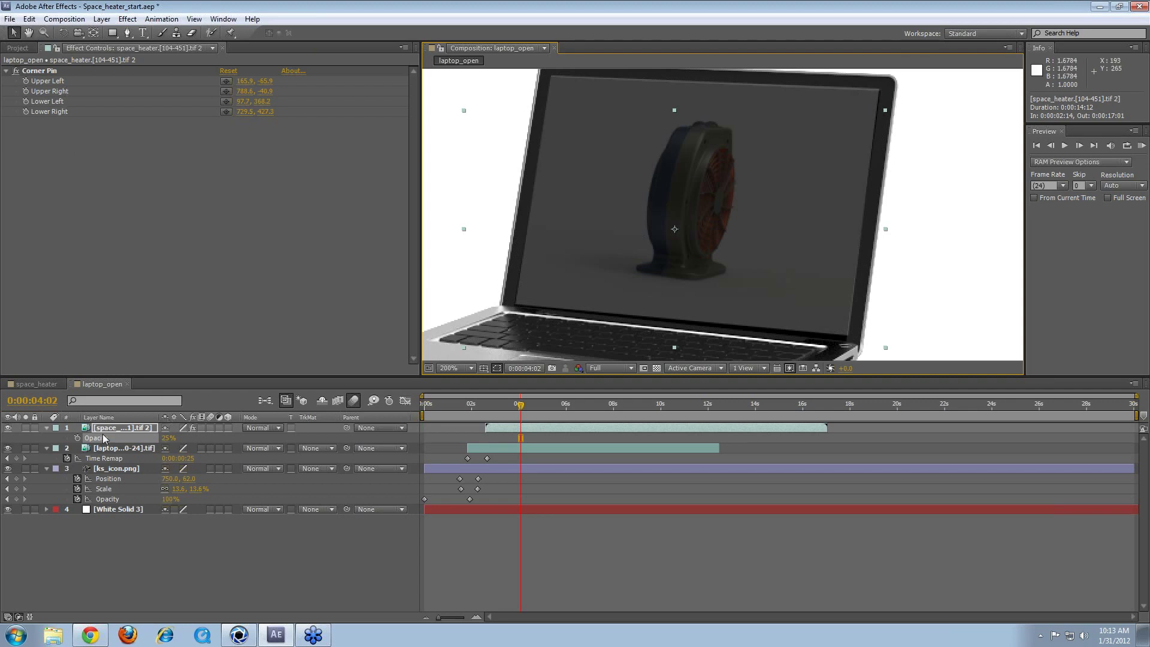
{"action": "left_click", "coordinate": [150, 428]}
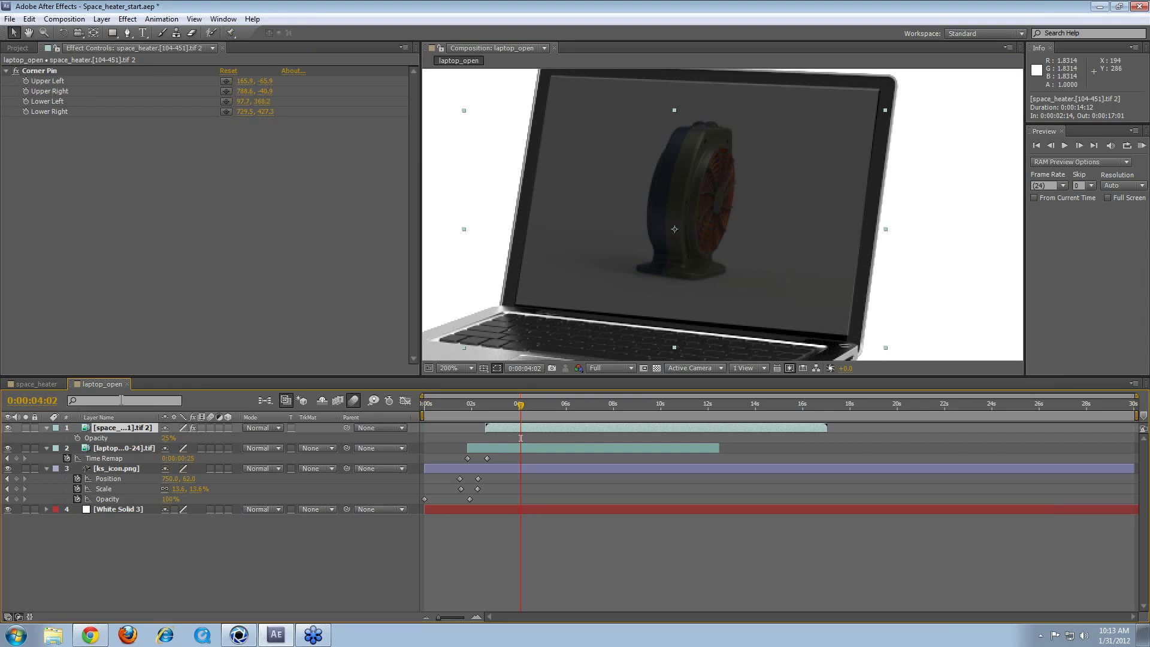
{"action": "left_click", "coordinate": [104, 447]}
{"action": "left_click", "coordinate": [121, 429]}
{"action": "left_click", "coordinate": [57, 70]}
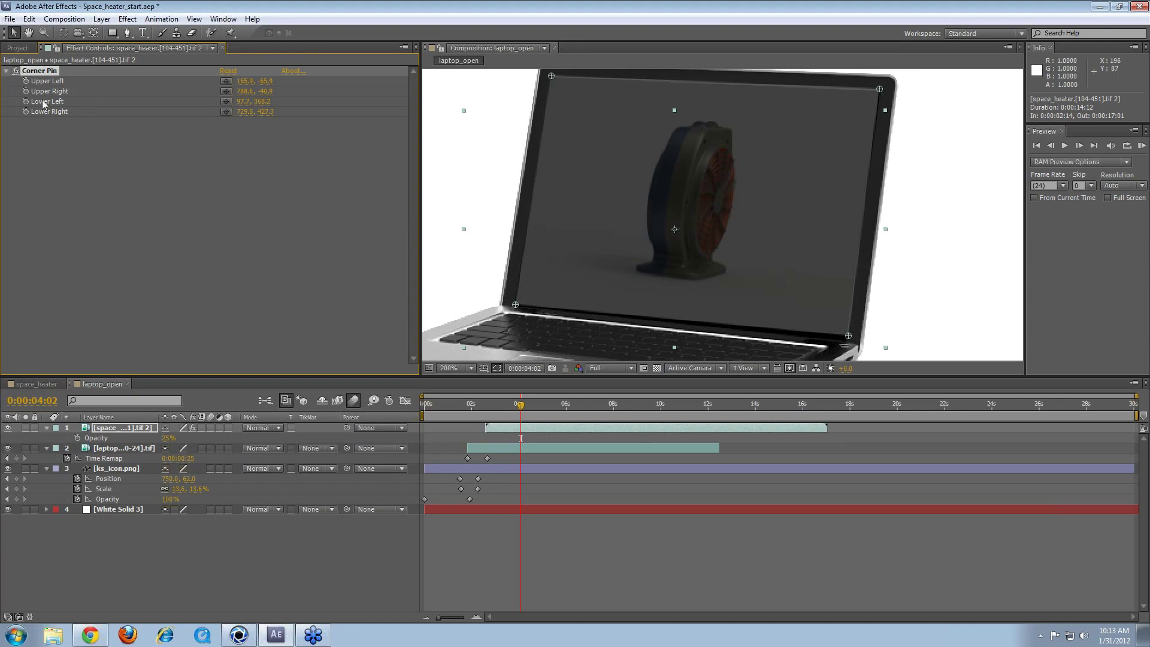
{"action": "left_click_drag", "start_coordinate": [551, 76], "coordinate": [551, 76]}
{"action": "left_click_drag", "start_coordinate": [879, 89], "coordinate": [879, 90]}
{"action": "left_click_drag", "start_coordinate": [848, 335], "coordinate": [846, 341]}
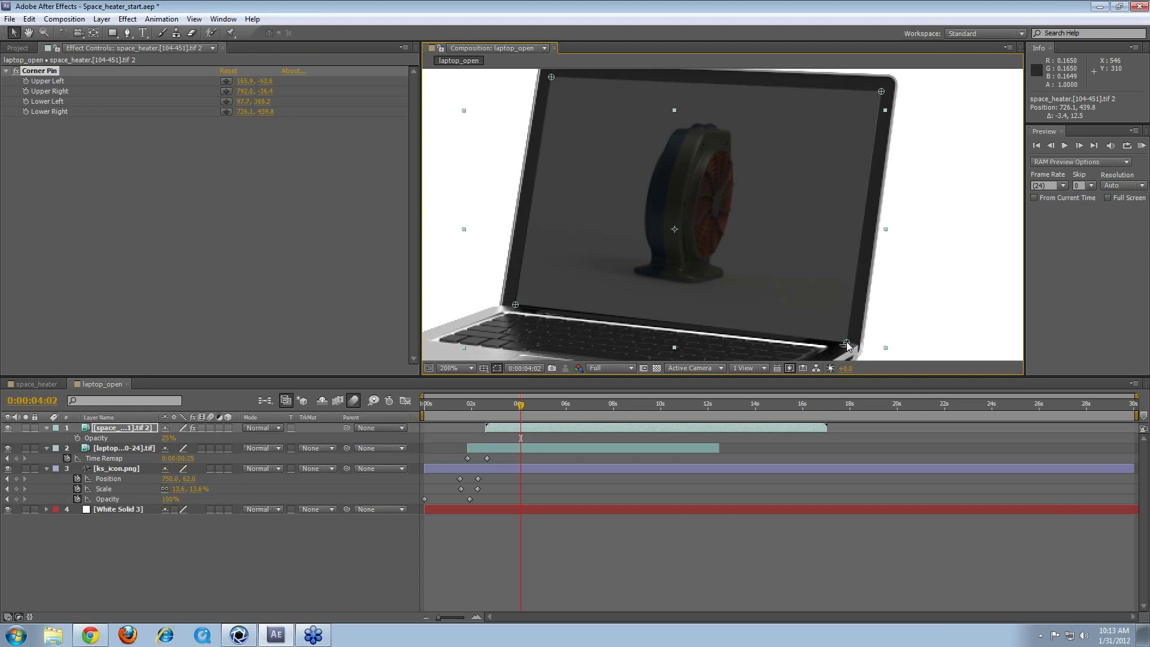
{"action": "left_click_drag", "start_coordinate": [516, 304], "coordinate": [516, 304]}
Step: Inspect how the pinned footage fits the laptop screen, both in close-up and in the whole frame
{"action": "scroll", "coordinate": [584, 238], "scroll_direction": "down", "scroll_amount": 2}
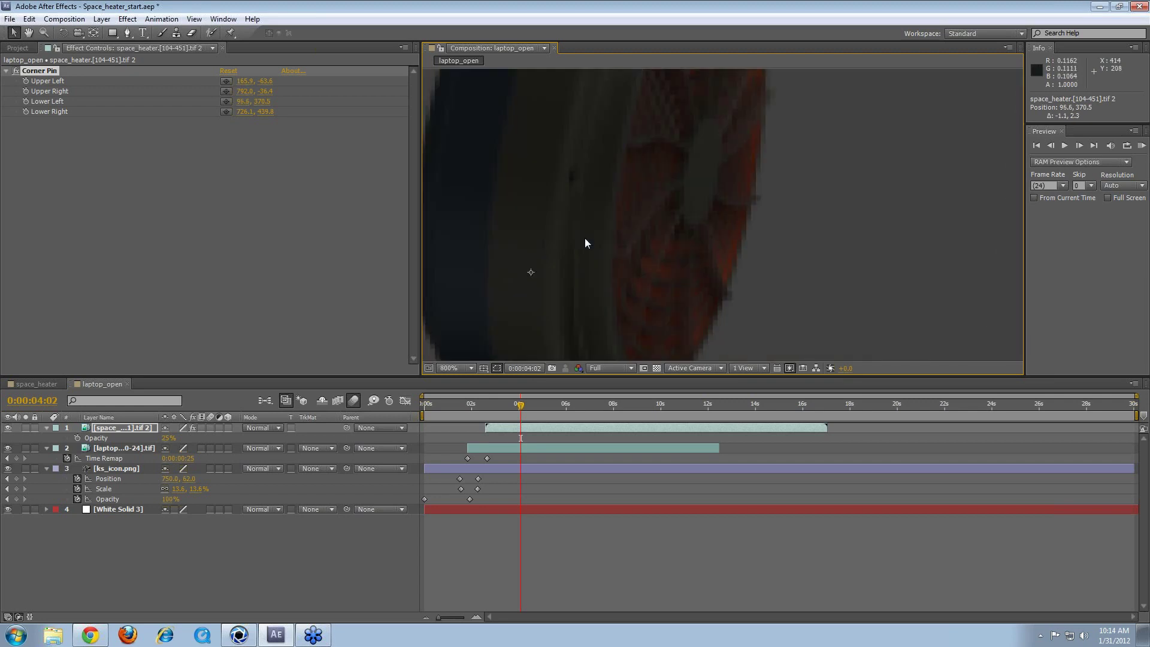
{"action": "scroll", "coordinate": [696, 239], "scroll_direction": "up", "scroll_amount": 1}
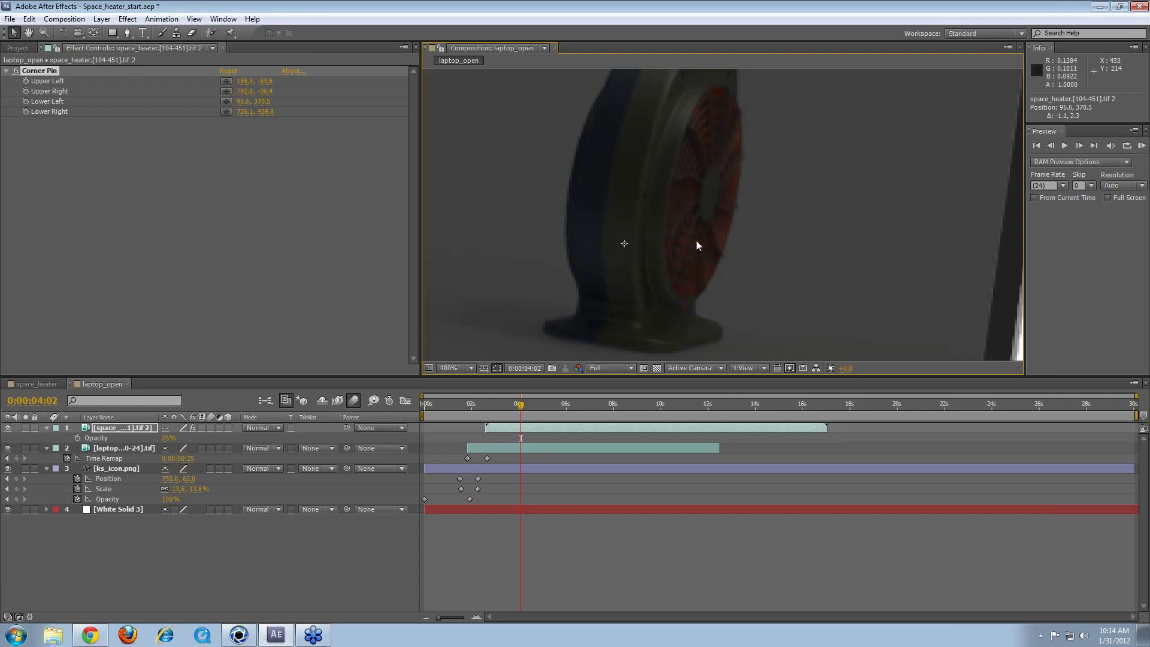
{"action": "scroll", "coordinate": [681, 241], "scroll_direction": "down", "scroll_amount": 2}
{"action": "left_click_drag", "start_coordinate": [681, 241], "coordinate": [731, 256]}
{"action": "scroll", "coordinate": [724, 275], "scroll_direction": "up", "scroll_amount": 2}
{"action": "scroll", "coordinate": [699, 215], "scroll_direction": "up", "scroll_amount": 2}
{"action": "scroll", "coordinate": [769, 189], "scroll_direction": "down", "scroll_amount": 2}
{"action": "key", "text": "v"}
{"action": "key", "text": "space"}
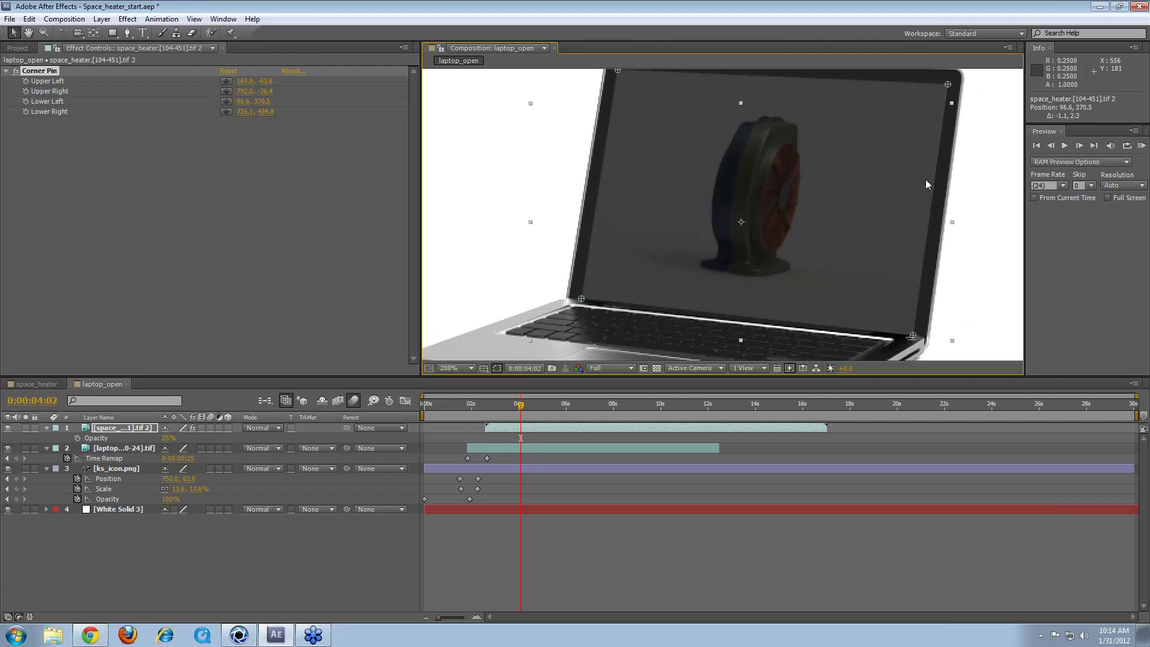
{"action": "key", "text": "/"}
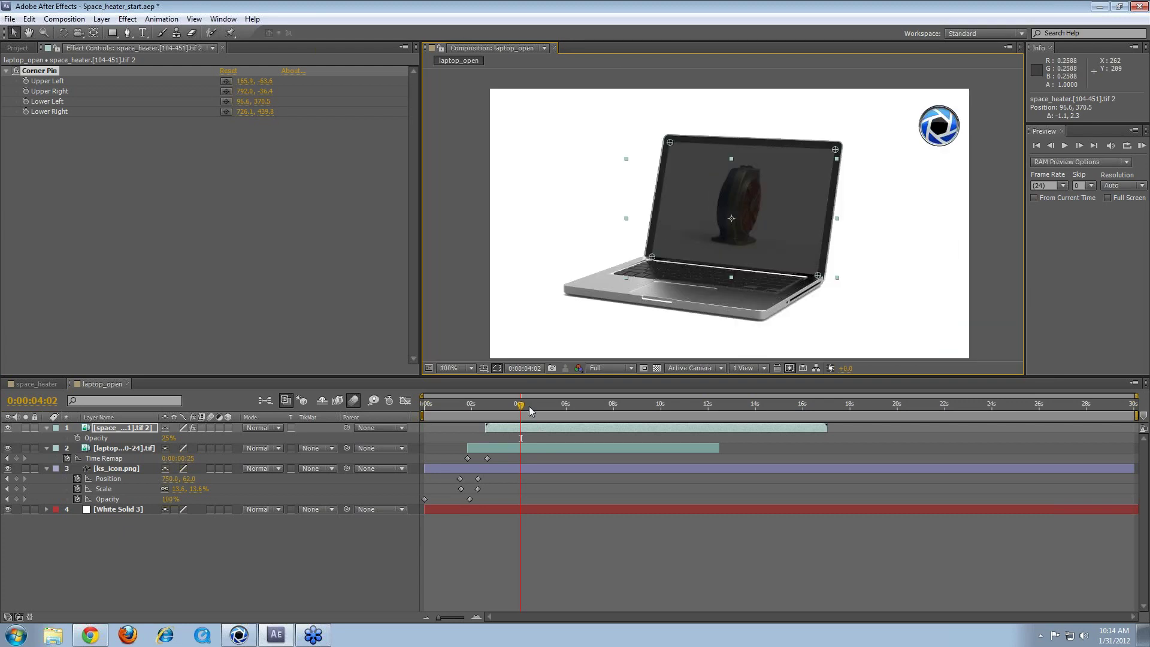
Step: Shift the space heater layer to start at 0:00:02:18 and set a 0% opacity keyframe there
{"action": "mouse_move", "coordinate": [520, 411]}
{"action": "left_mouse_down"}
{"action": "mouse_move", "coordinate": [456, 412]}
{"action": "mouse_move", "coordinate": [490, 409]}
{"action": "mouse_move", "coordinate": [511, 430]}
{"action": "left_mouse_up"}
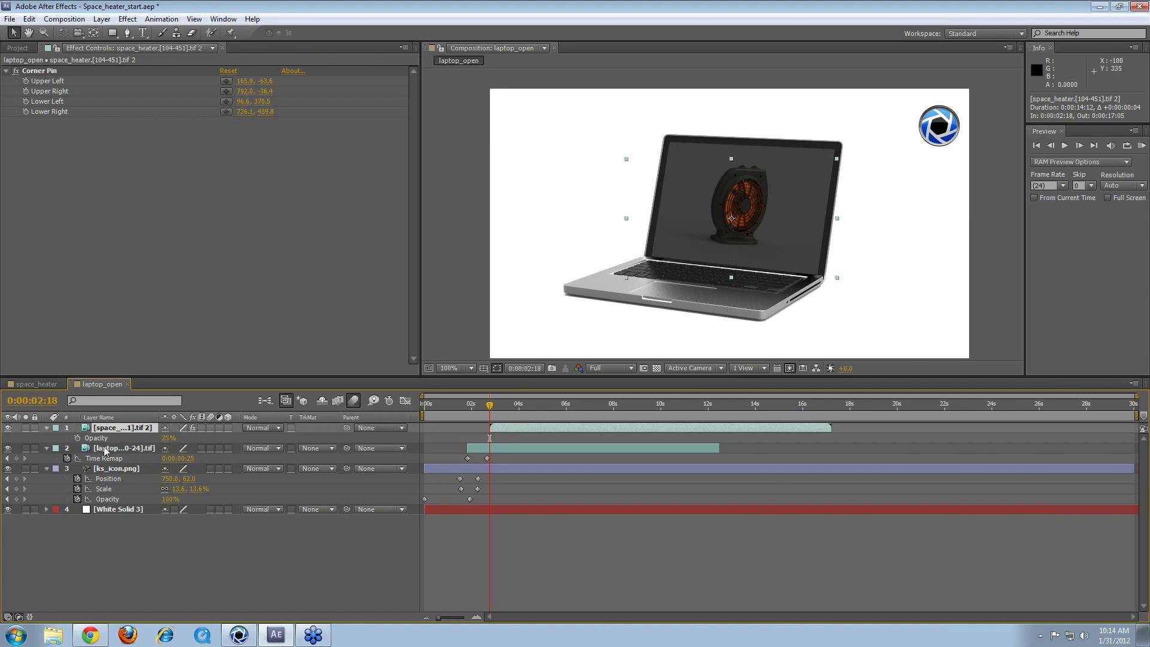
{"action": "key", "text": "y"}
{"action": "key", "text": "t"}
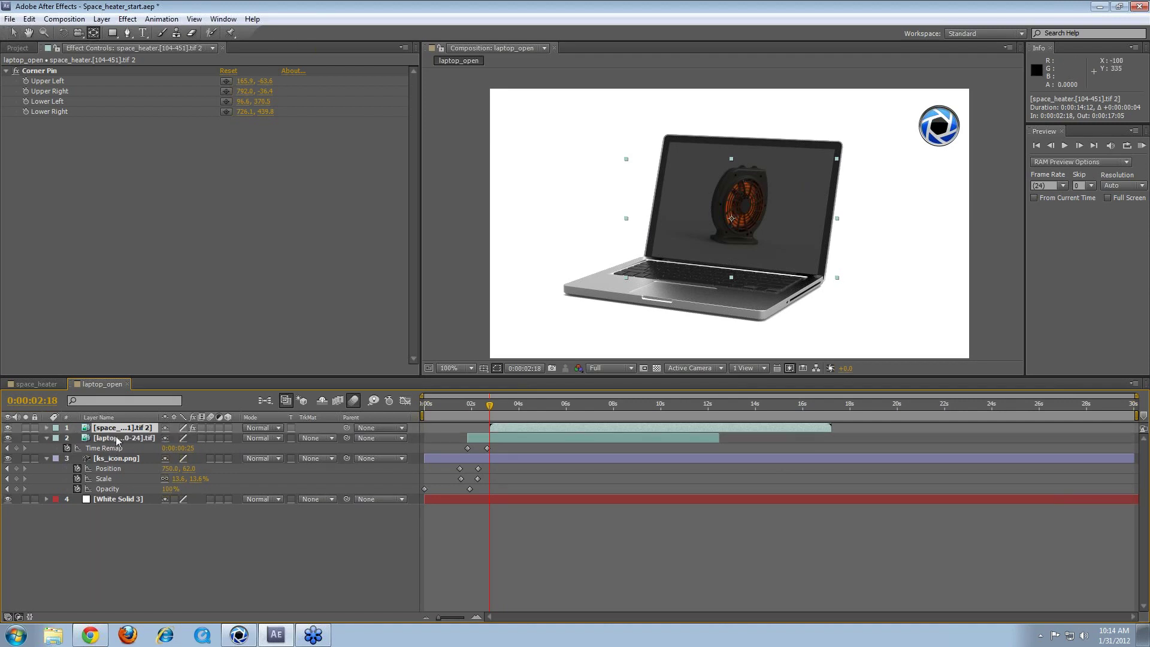
{"action": "key", "text": "t"}
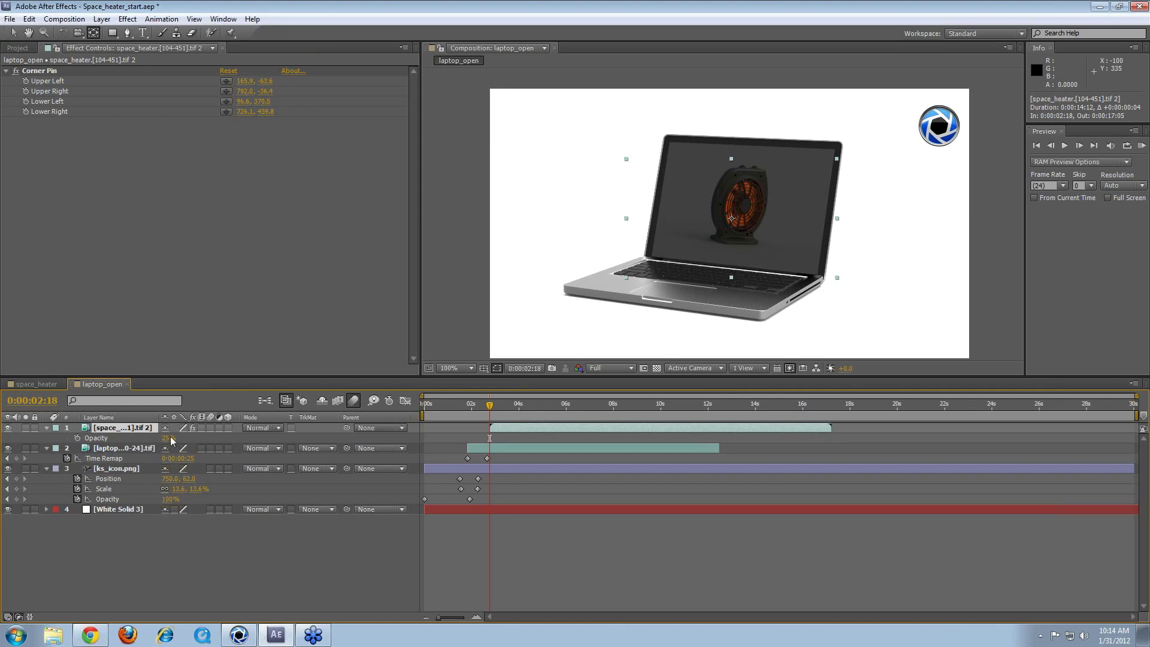
{"action": "left_click_drag", "start_coordinate": [165, 434], "coordinate": [119, 437]}
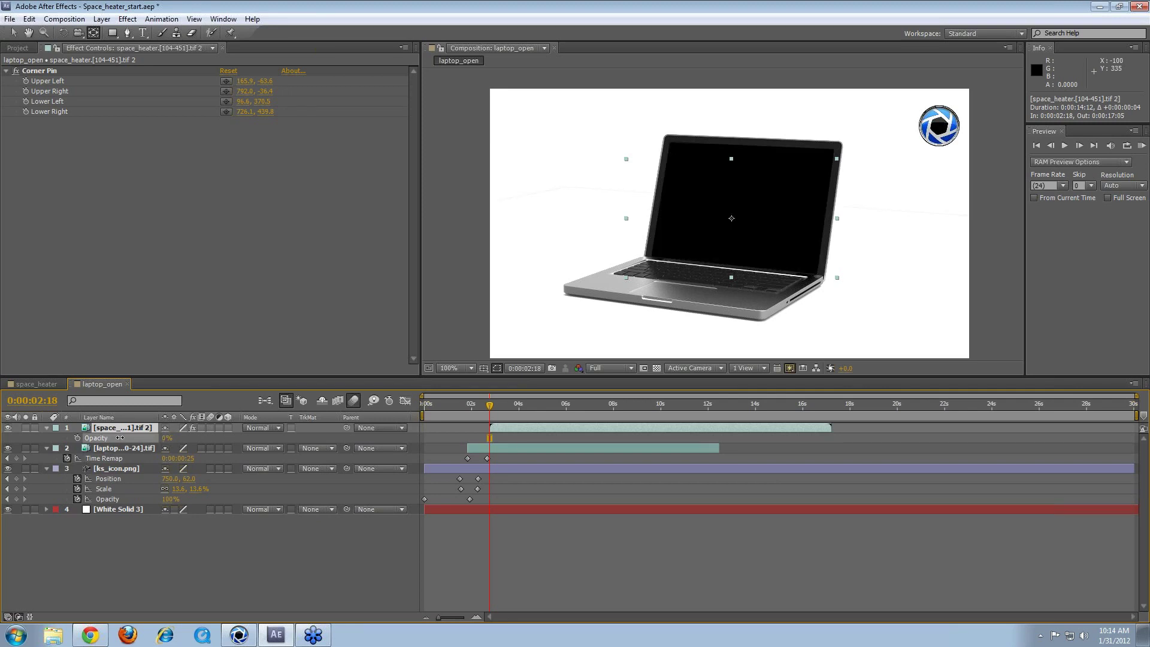
{"action": "left_click", "coordinate": [78, 438]}
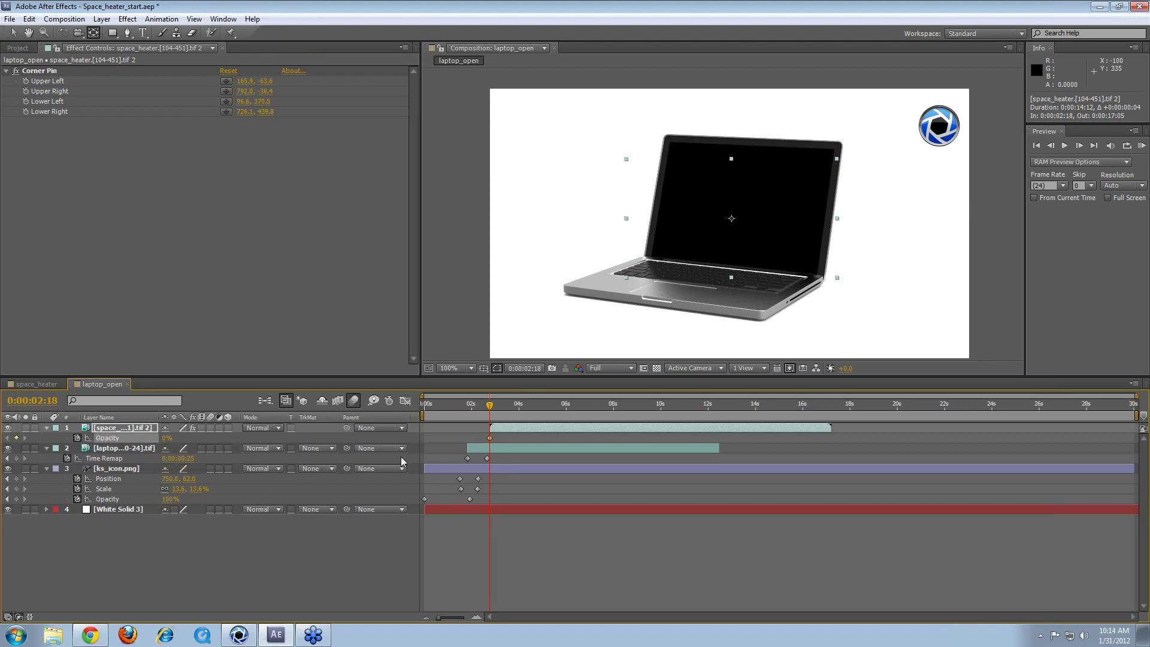
Step: Keyframe the space heater layer's opacity to 100% at 0:00:03:11
{"action": "left_click_drag", "start_coordinate": [489, 408], "coordinate": [506, 407]}
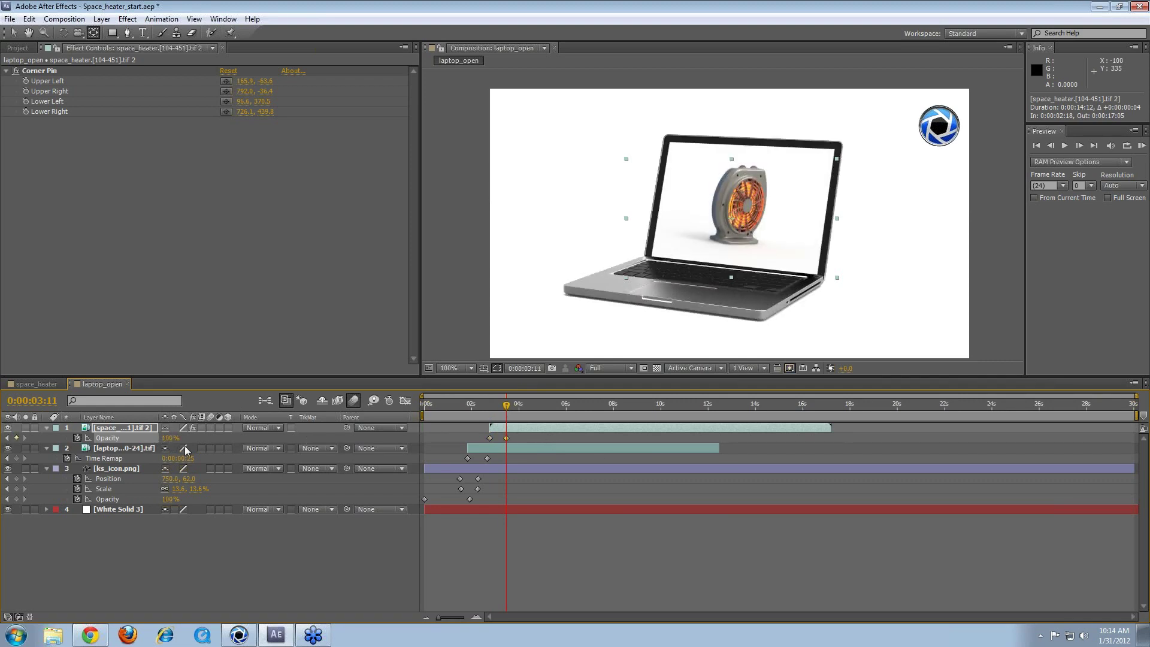
{"action": "key", "text": "F2"}
{"action": "left_click_drag", "start_coordinate": [167, 442], "coordinate": [222, 458]}
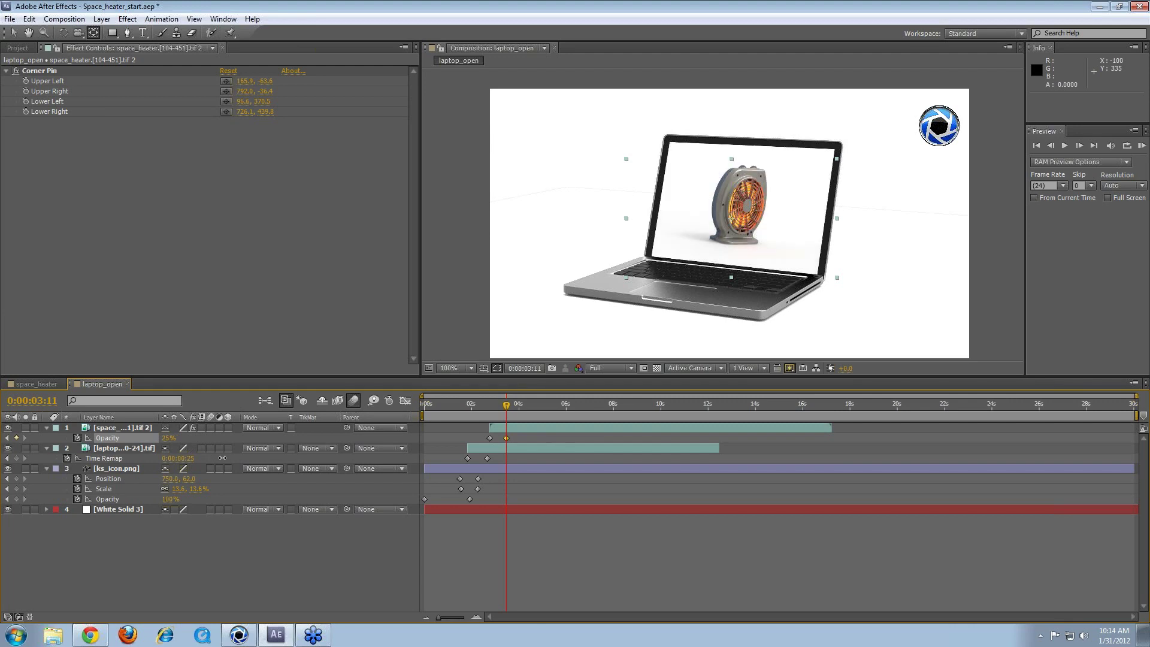
{"action": "left_click", "coordinate": [497, 427]}
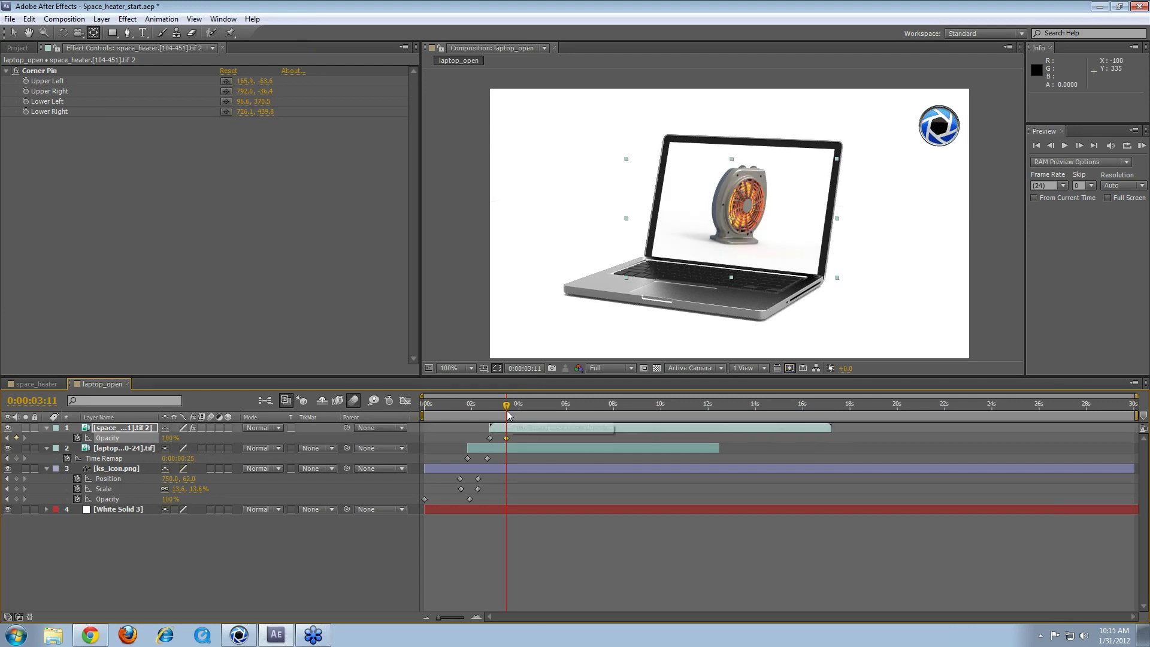
Step: Review the space heater footage up to about 0:00:07:02 and its fade-in around 0:00:03:03
{"action": "left_click_drag", "start_coordinate": [501, 414], "coordinate": [591, 427]}
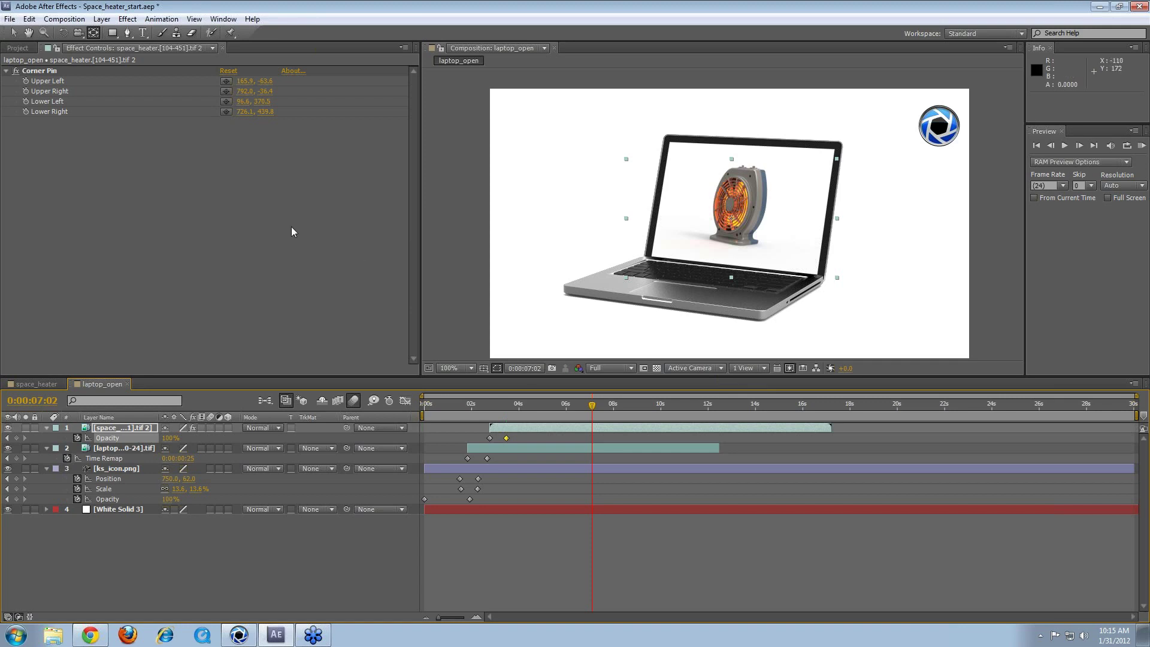
{"action": "left_click", "coordinate": [500, 406]}
{"action": "mouse_move", "coordinate": [501, 407]}
{"action": "left_mouse_down"}
{"action": "mouse_move", "coordinate": [469, 402]}
{"action": "mouse_move", "coordinate": [483, 413]}
{"action": "mouse_move", "coordinate": [497, 405]}
{"action": "left_mouse_up"}
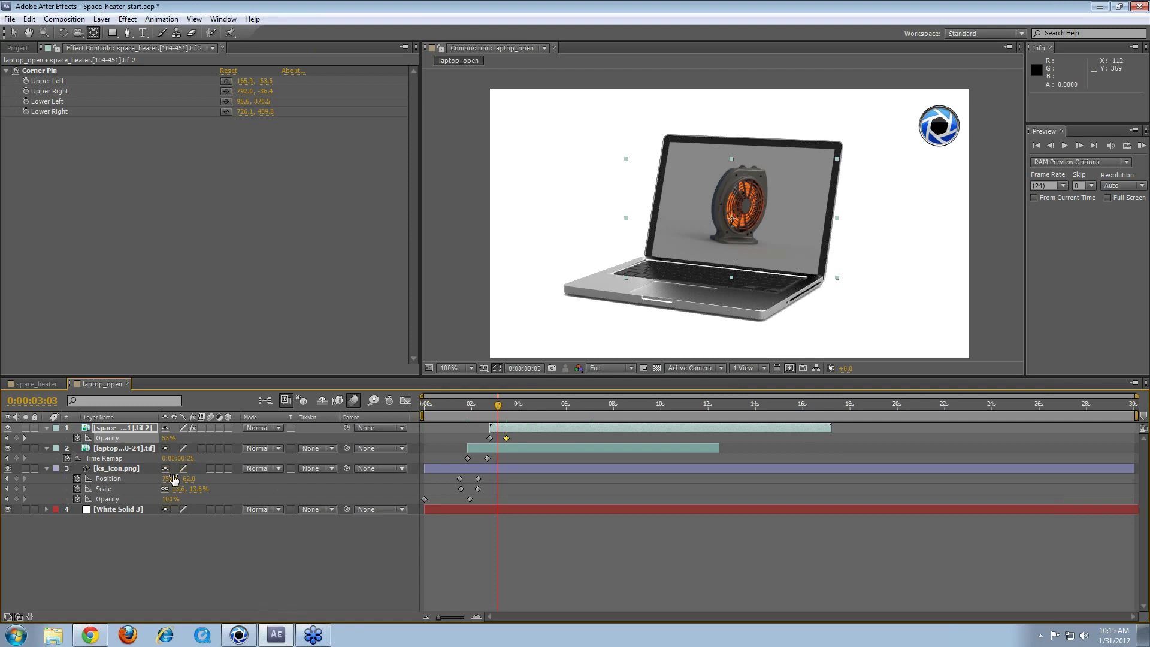
Step: View the ReelSmart Motion Blur product page in Chrome, return to After Effects and select the laptop_open.[0-24].tif layer
{"action": "left_click", "coordinate": [115, 469]}
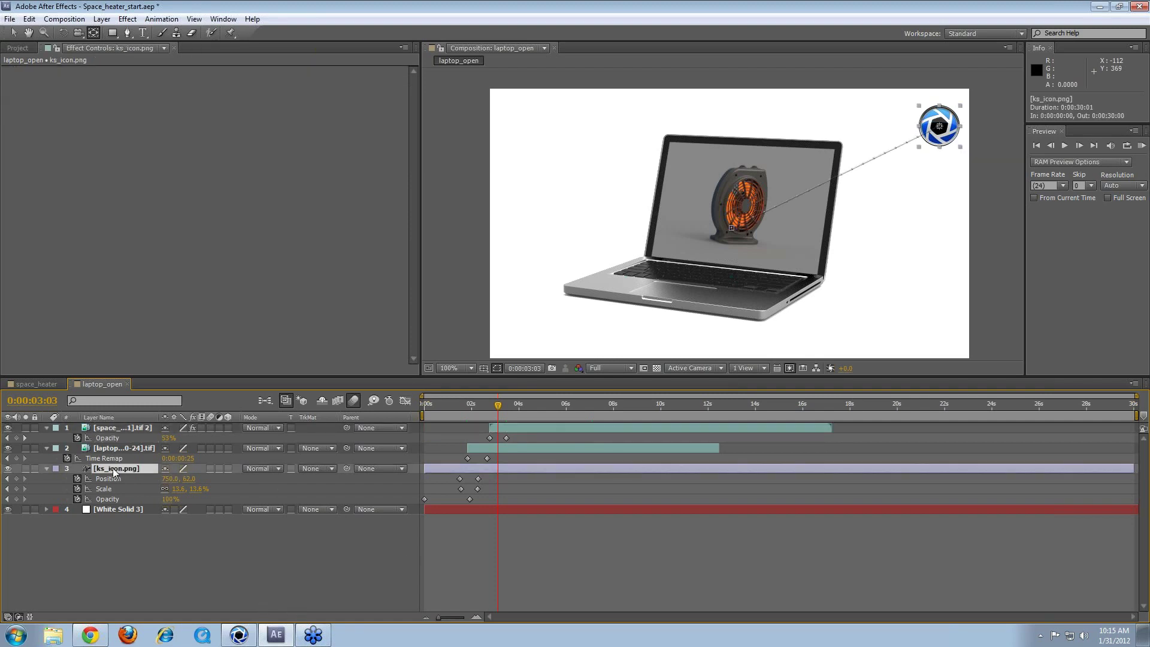
{"action": "left_click", "coordinate": [89, 635]}
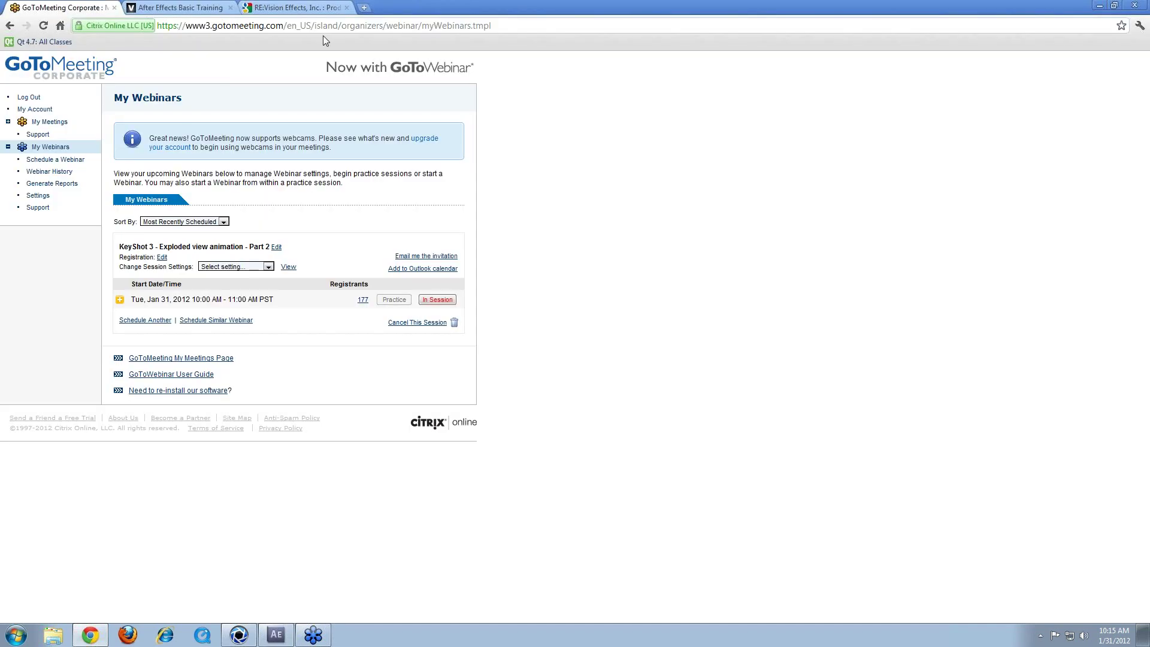
{"action": "left_click", "coordinate": [292, 7]}
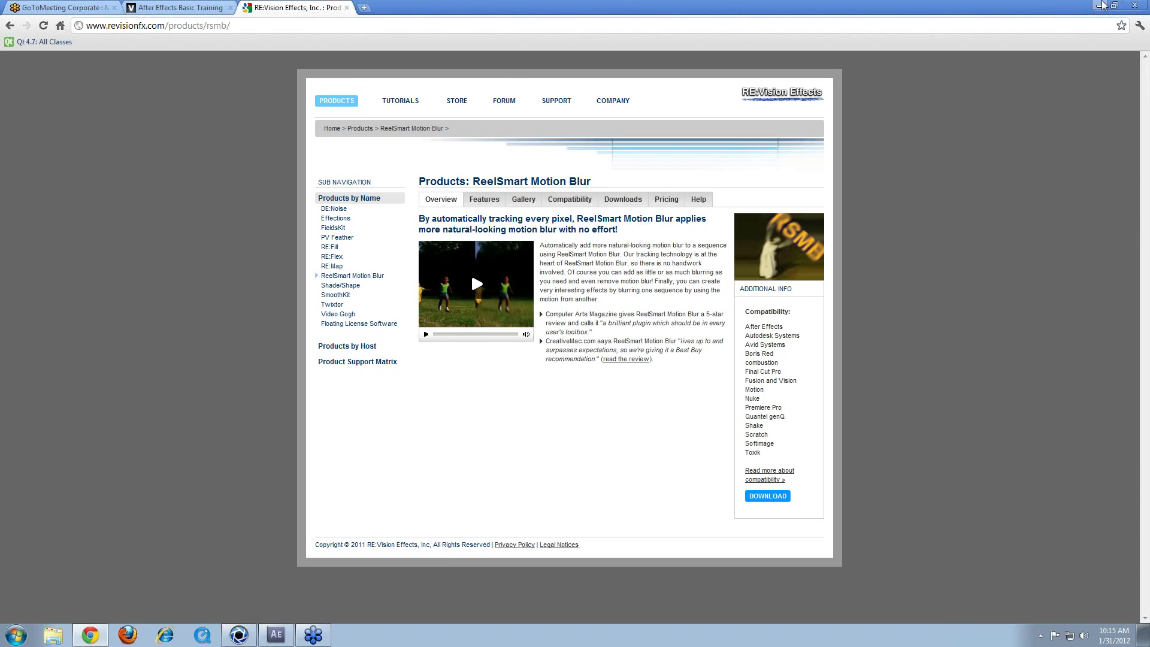
{"action": "left_click", "coordinate": [1101, 5]}
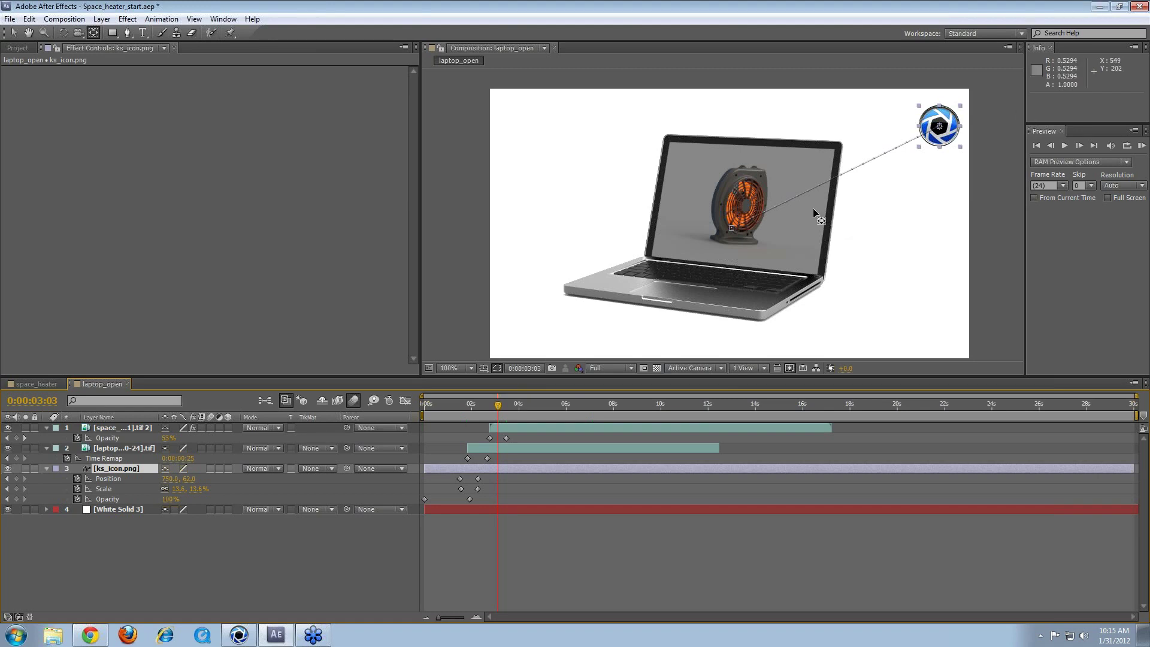
{"action": "left_click", "coordinate": [107, 449]}
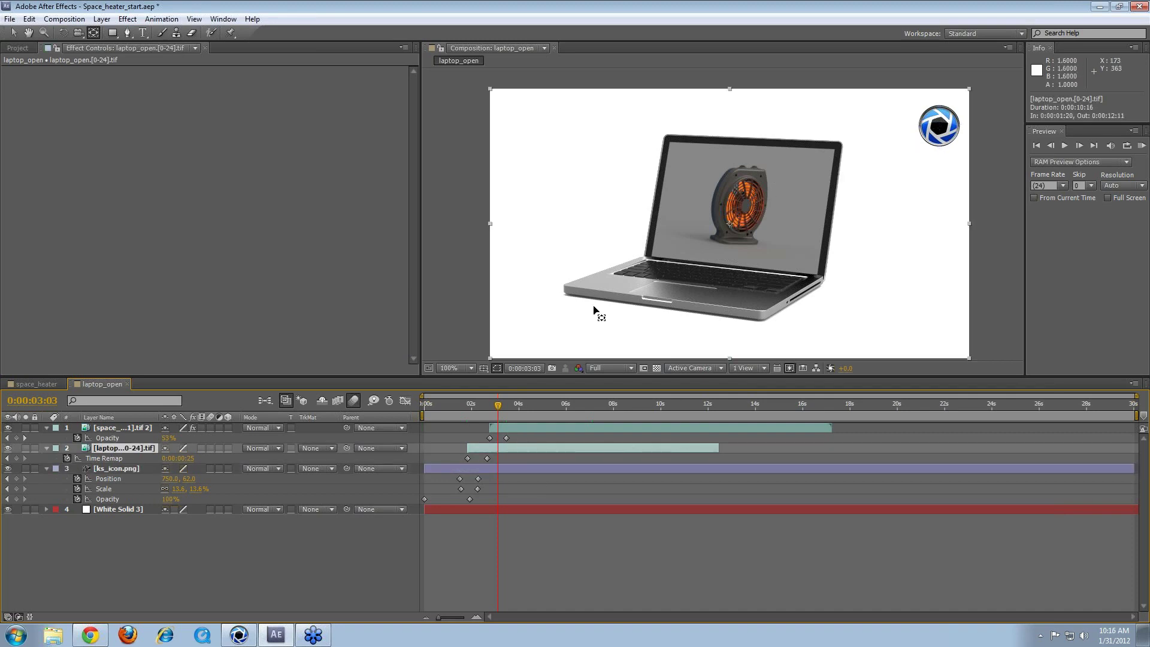
Step: Apply the RE:Vision Plug-ins RSMB motion blur to the laptop_open.[0-24].tif layer and check it up to 0:00:02:13
{"action": "left_click_drag", "start_coordinate": [497, 404], "coordinate": [472, 408]}
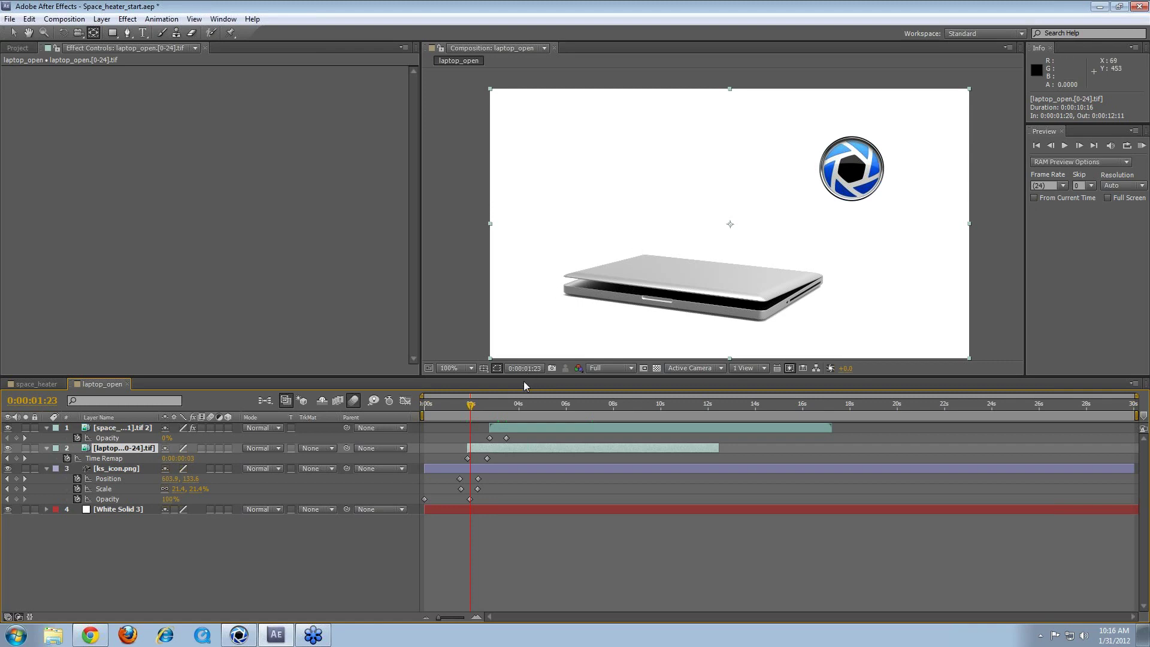
{"action": "left_click_drag", "start_coordinate": [472, 408], "coordinate": [478, 406]}
{"action": "left_click", "coordinate": [128, 20]}
{"action": "mouse_move", "coordinate": [201, 267]}
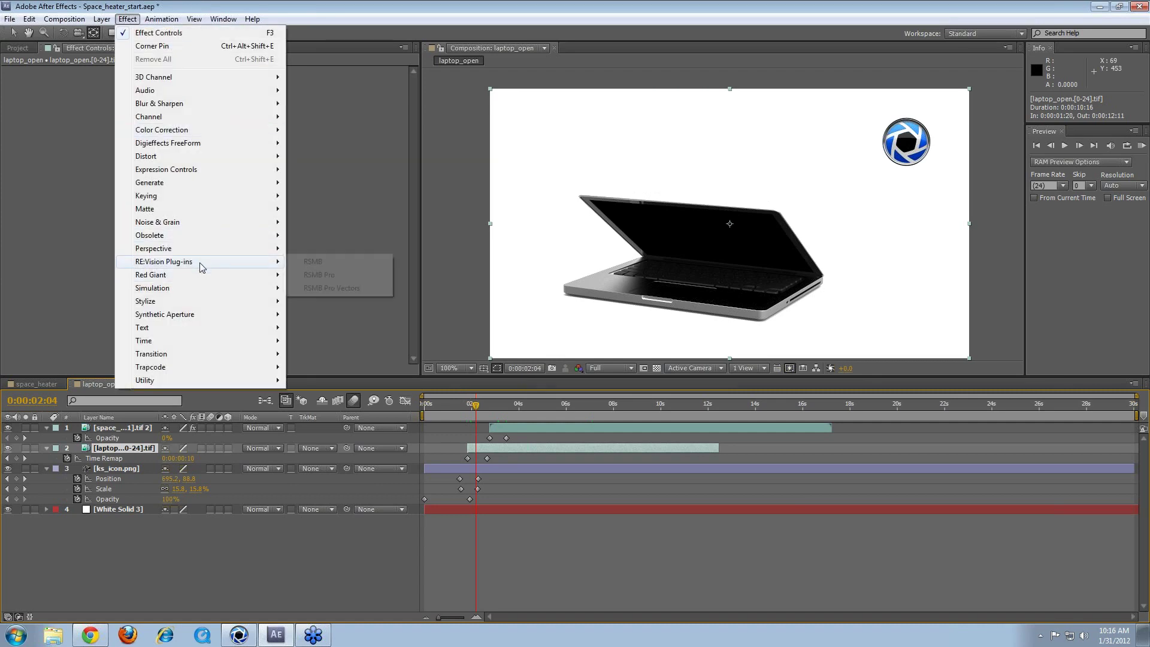
{"action": "left_click", "coordinate": [327, 264]}
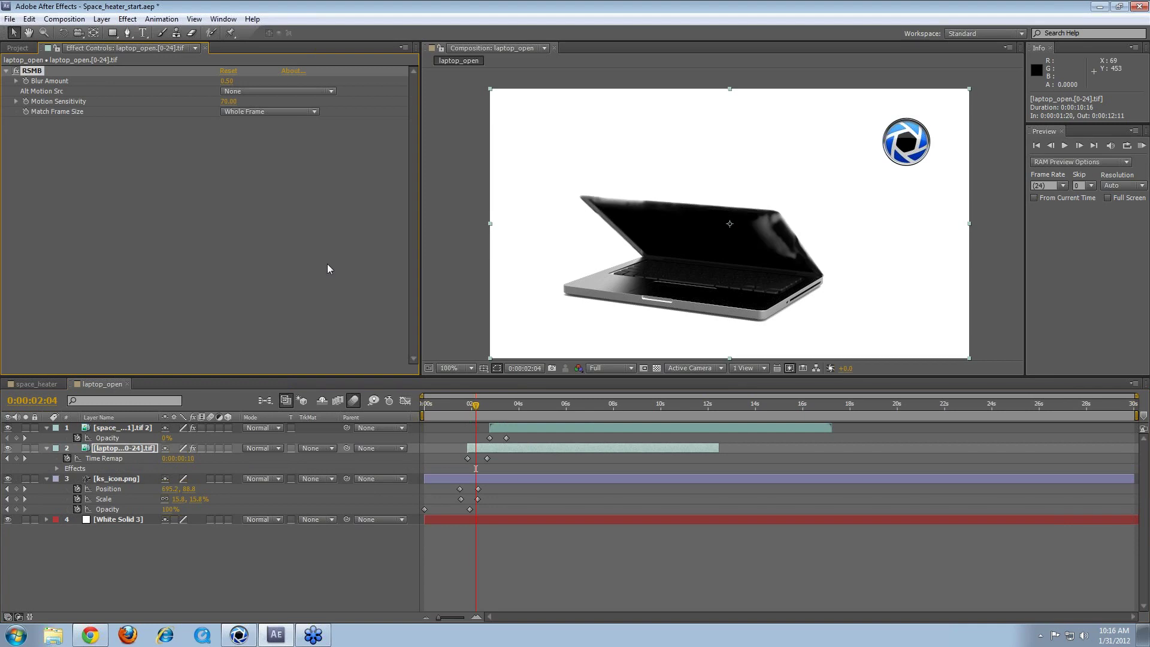
{"action": "left_click_drag", "start_coordinate": [476, 412], "coordinate": [477, 410]}
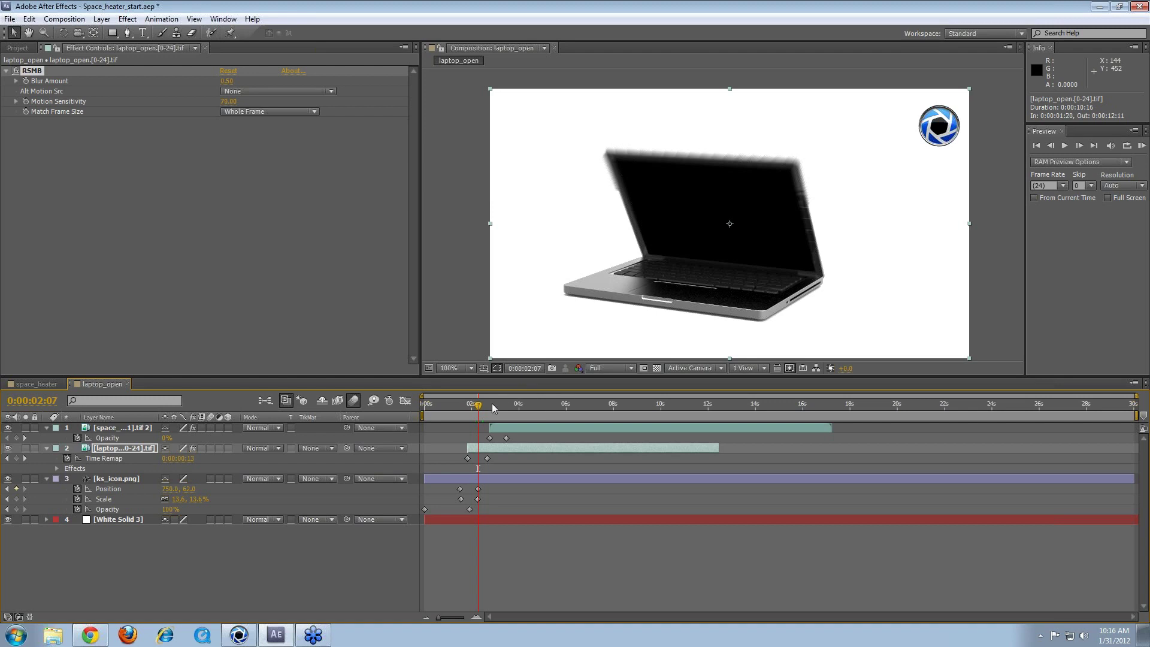
{"action": "mouse_move", "coordinate": [488, 410]}
{"action": "left_mouse_down"}
{"action": "mouse_move", "coordinate": [471, 410]}
{"action": "mouse_move", "coordinate": [484, 419]}
{"action": "left_mouse_up"}
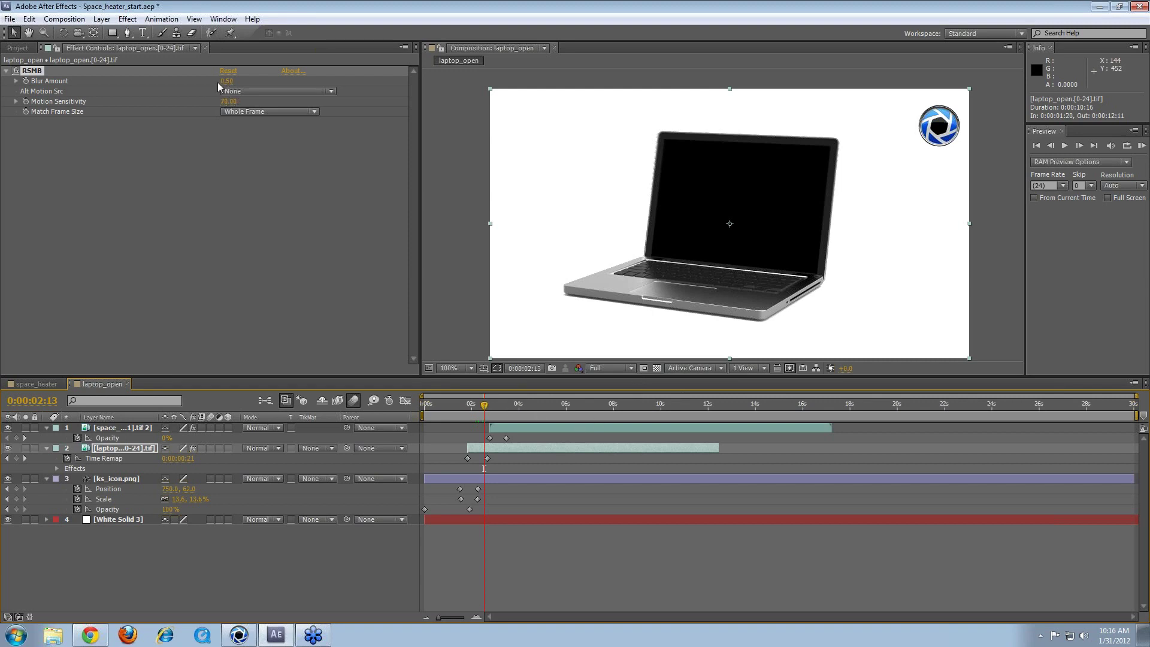
Step: Extend the laptop_open.[0-24].tif layer to end at 0:00:17:23 and go to 0:00:12:17
{"action": "left_click_drag", "start_coordinate": [487, 401], "coordinate": [849, 451]}
{"action": "left_click", "coordinate": [699, 408]}
{"action": "left_click_drag", "start_coordinate": [698, 407], "coordinate": [725, 408]}
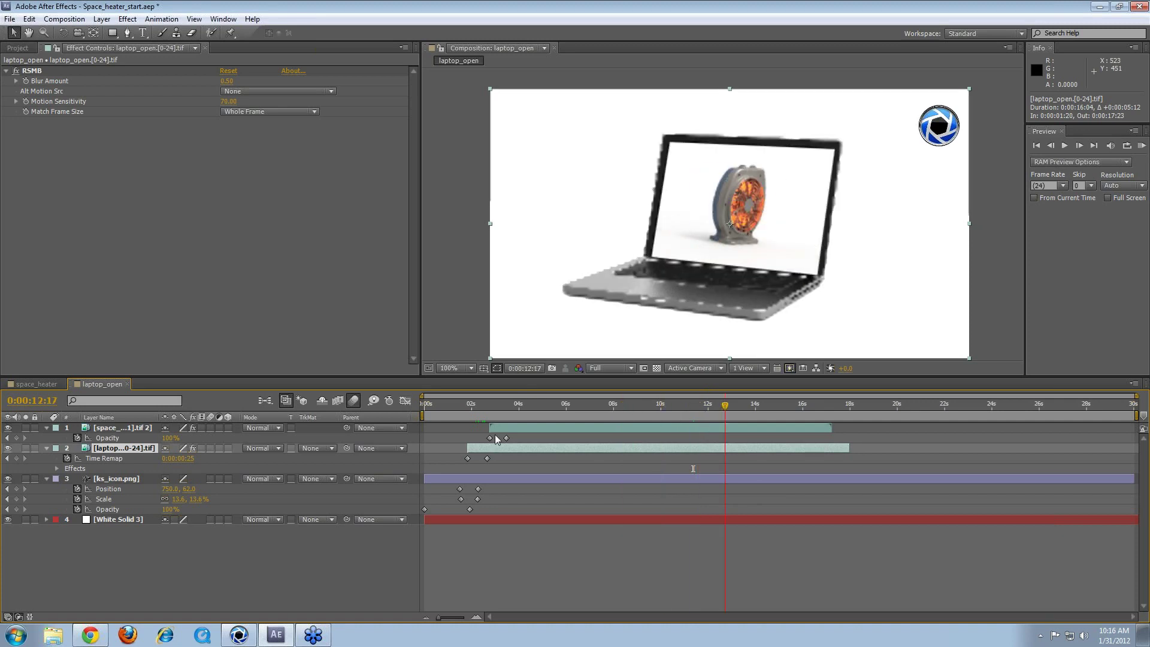
Step: Duplicate the White Solid 3 layer and place the copy above all other layers
{"action": "left_click", "coordinate": [103, 428]}
{"action": "left_click", "coordinate": [129, 518]}
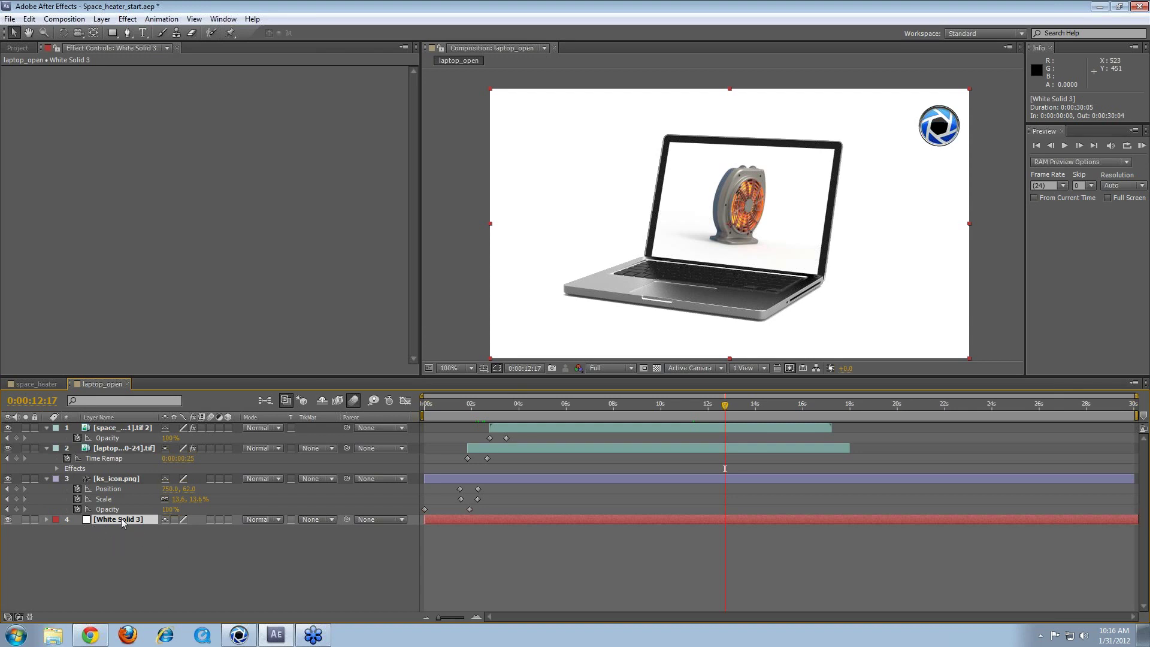
{"action": "key", "text": "ctrl+d"}
{"action": "left_click_drag", "start_coordinate": [127, 523], "coordinate": [138, 430]}
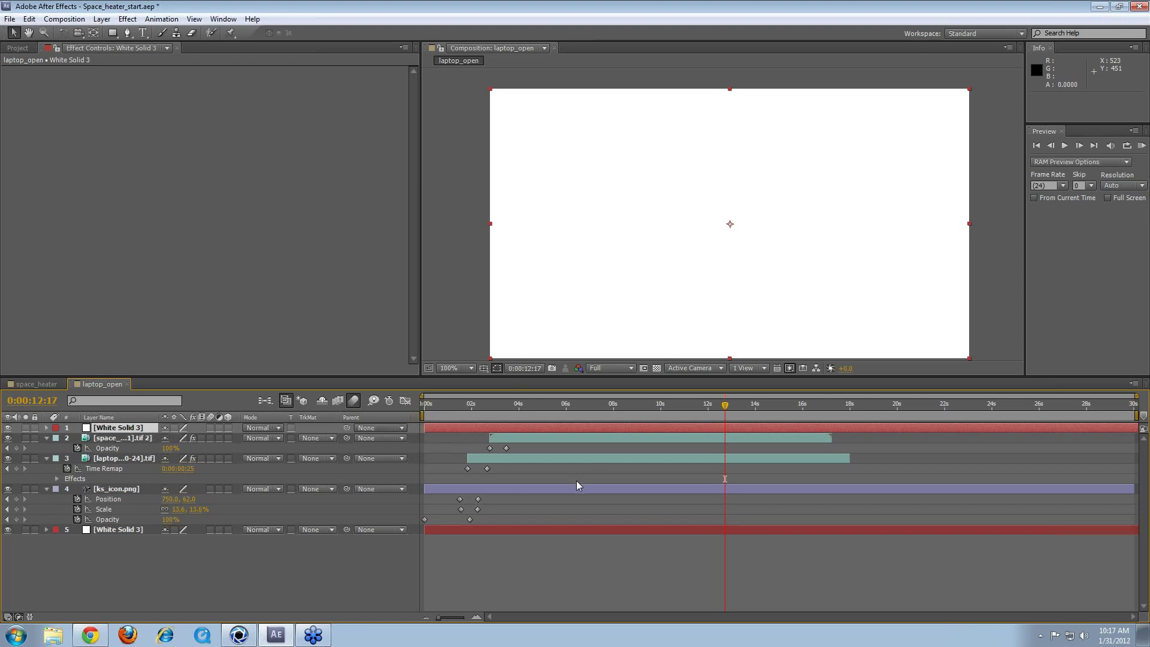
Step: Set a 0% opacity keyframe on the topmost white solid at 0:00:12:17
{"action": "key", "text": "t"}
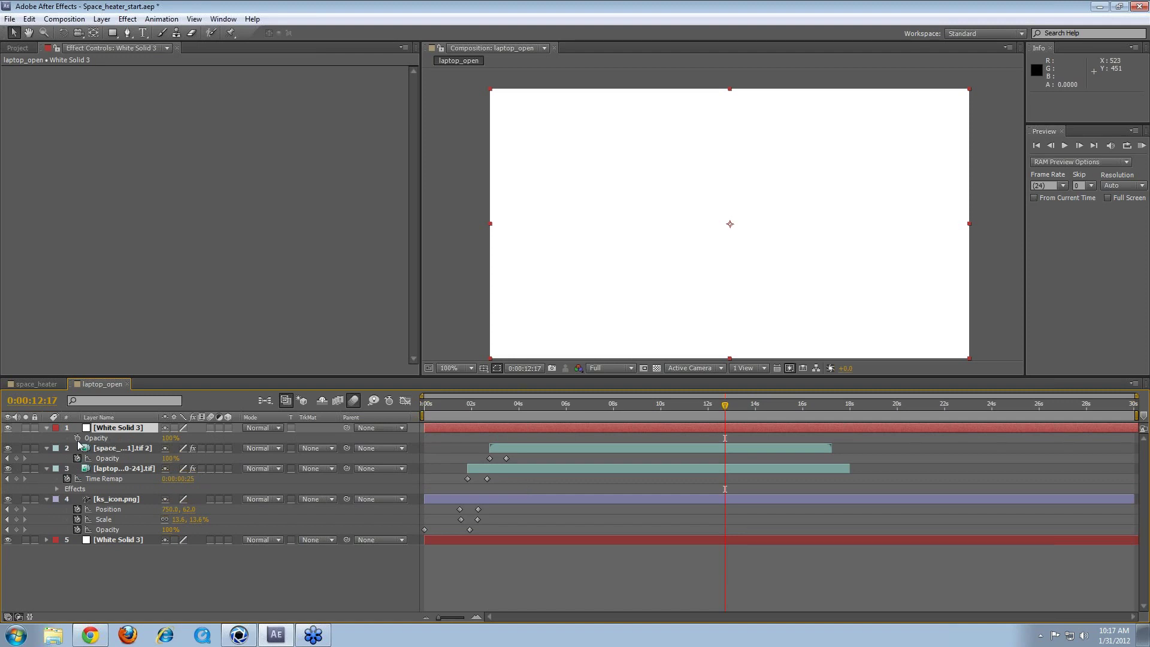
{"action": "left_click", "coordinate": [77, 438]}
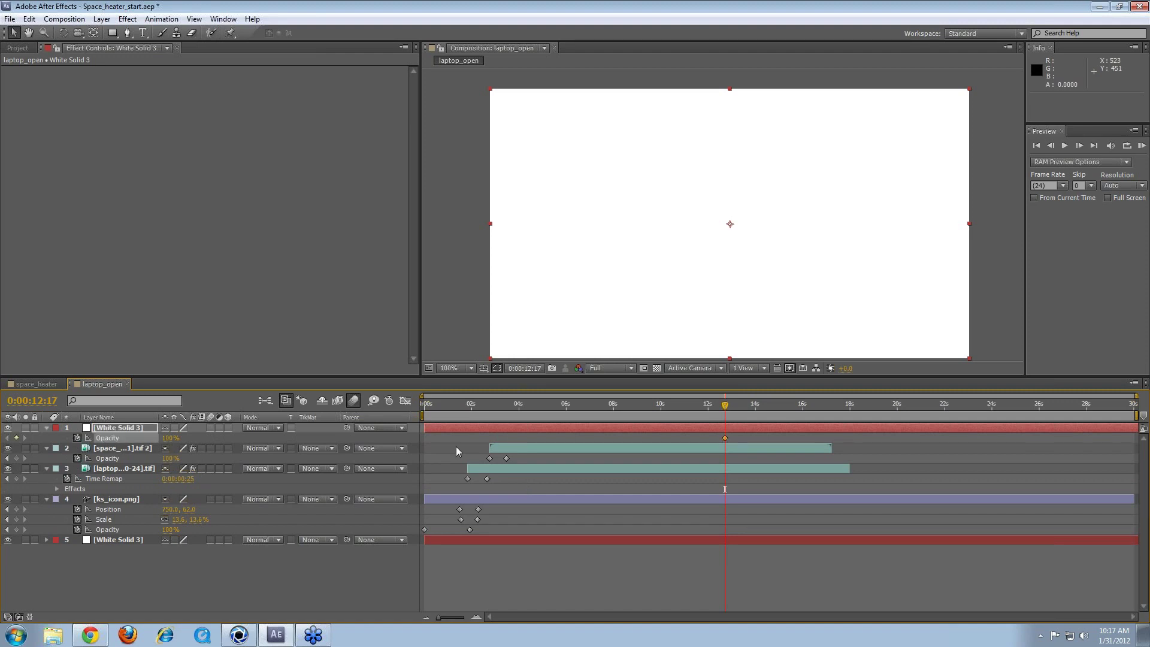
{"action": "left_click_drag", "start_coordinate": [170, 438], "coordinate": [108, 448]}
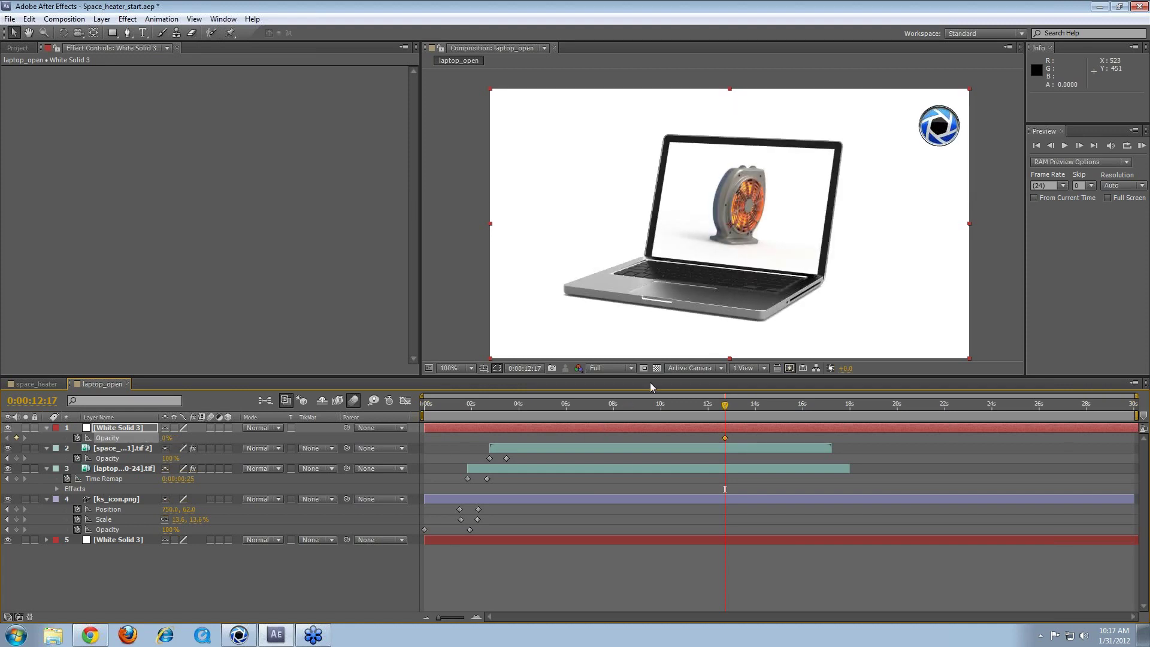
Step: Keyframe the topmost white solid's opacity to 100% at 0:00:13:10 and check the composition up to 0:00:15:04
{"action": "left_click_drag", "start_coordinate": [726, 408], "coordinate": [731, 407]}
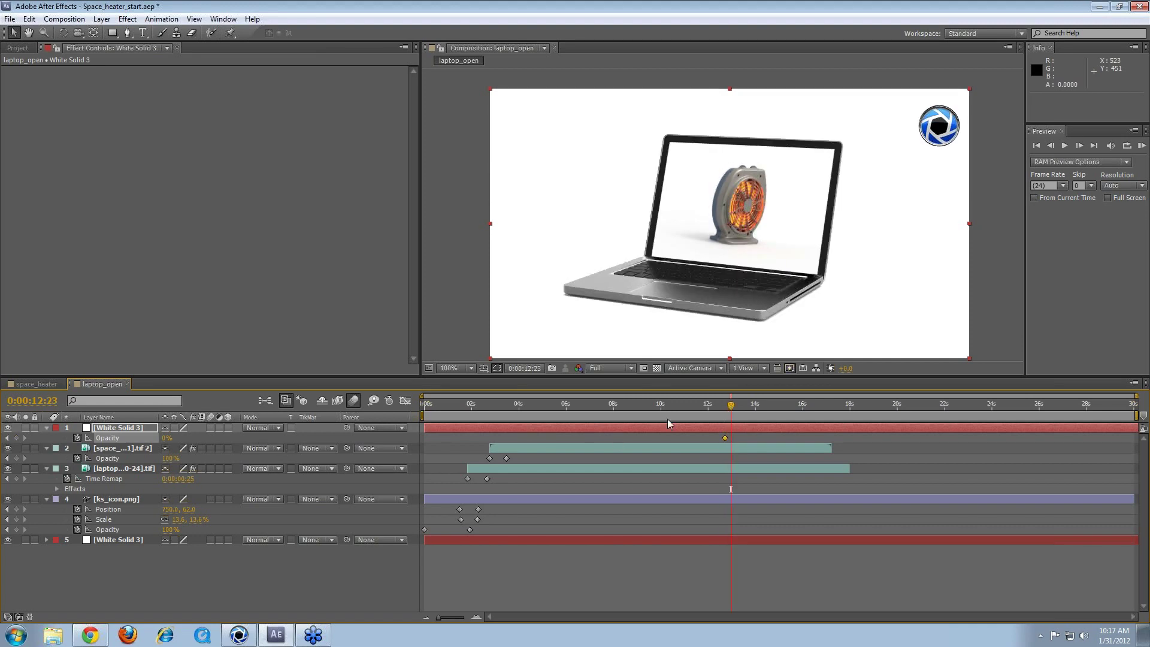
{"action": "left_click", "coordinate": [742, 405]}
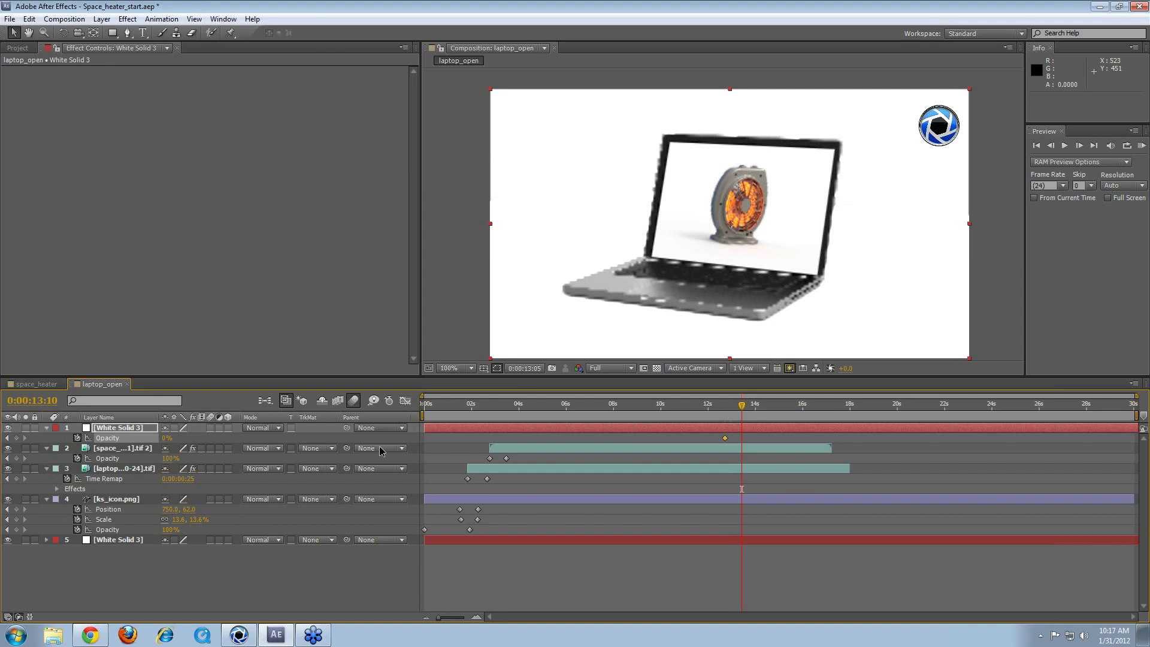
{"action": "left_click_drag", "start_coordinate": [184, 442], "coordinate": [233, 442]}
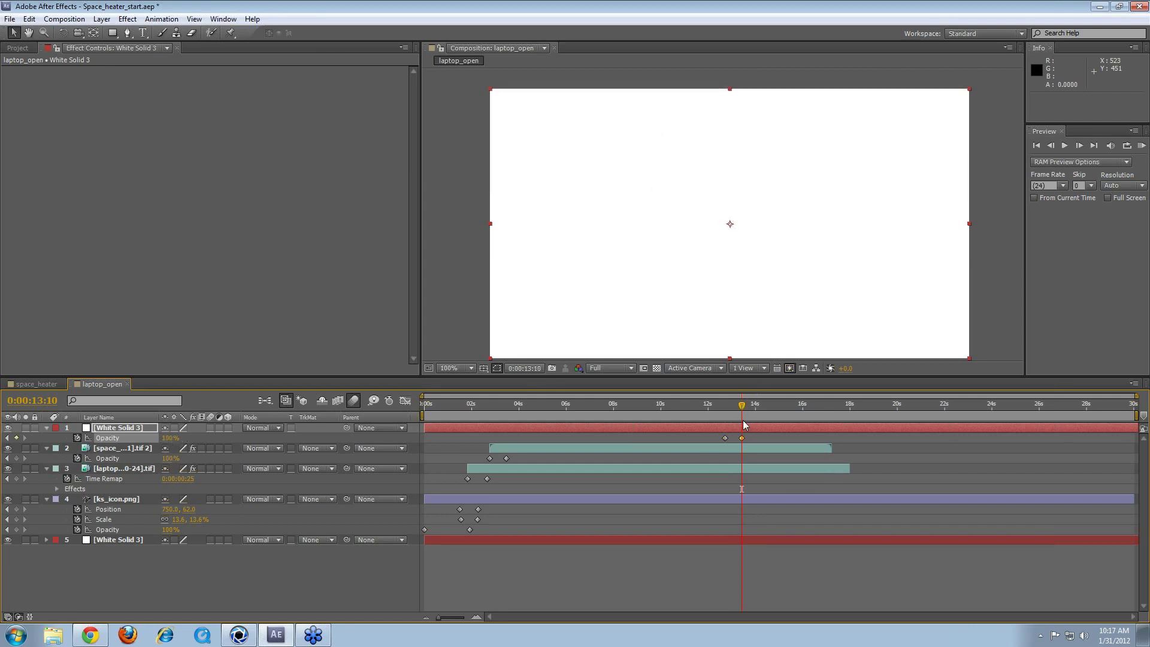
{"action": "left_click_drag", "start_coordinate": [742, 407], "coordinate": [789, 437]}
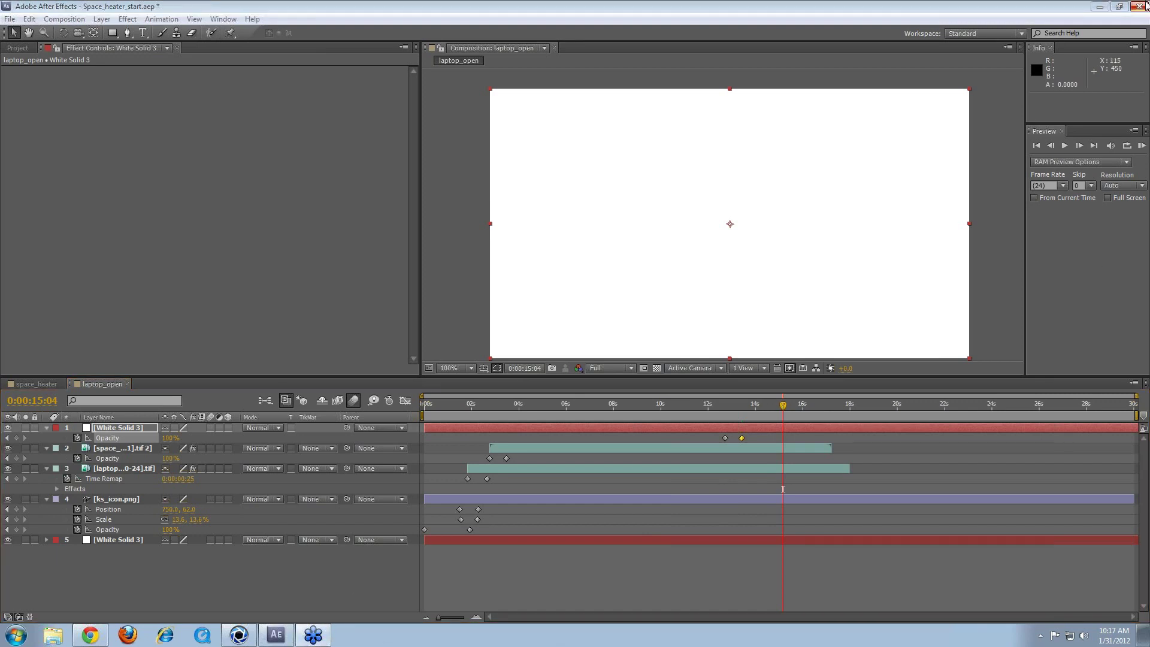
Step: Bring the KeyShot window with Space_heater.bip into view from the desktop, then return to After Effects
{"action": "left_click", "coordinate": [1144, 634]}
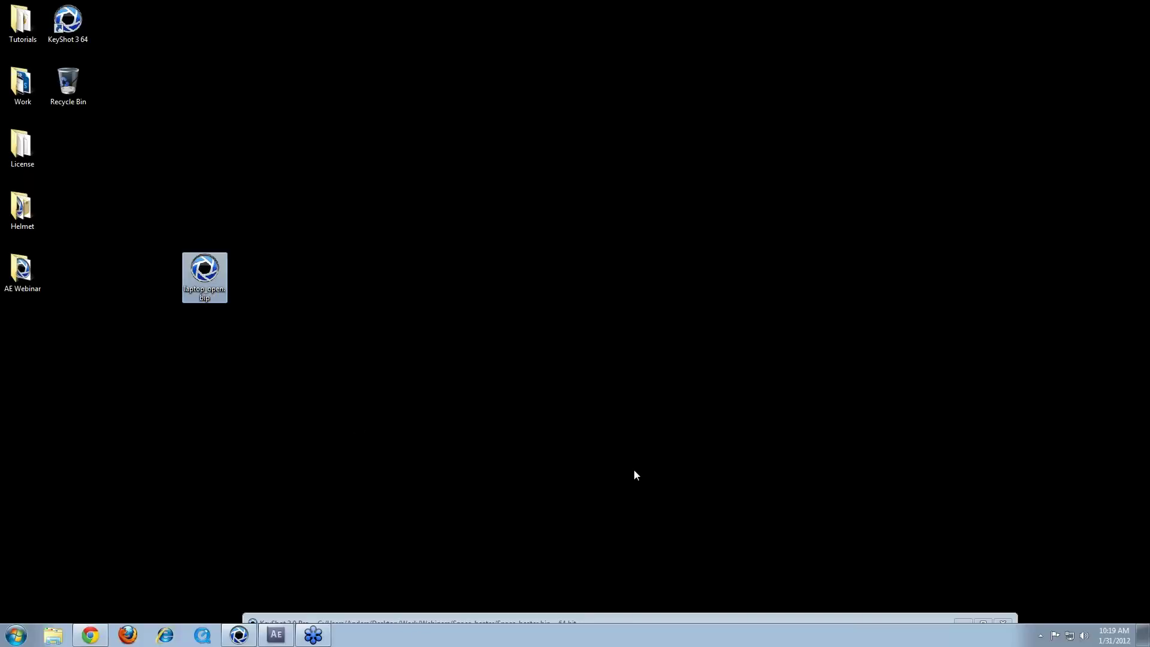
{"action": "left_click_drag", "start_coordinate": [503, 619], "coordinate": [576, 180]}
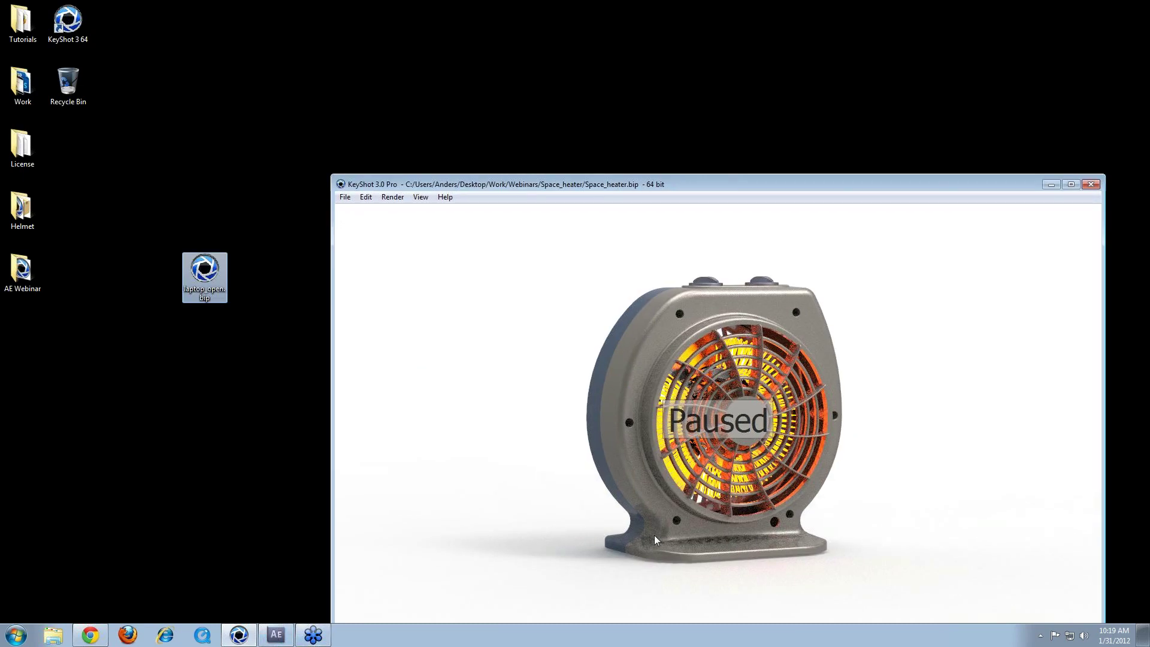
{"action": "left_click", "coordinate": [283, 630]}
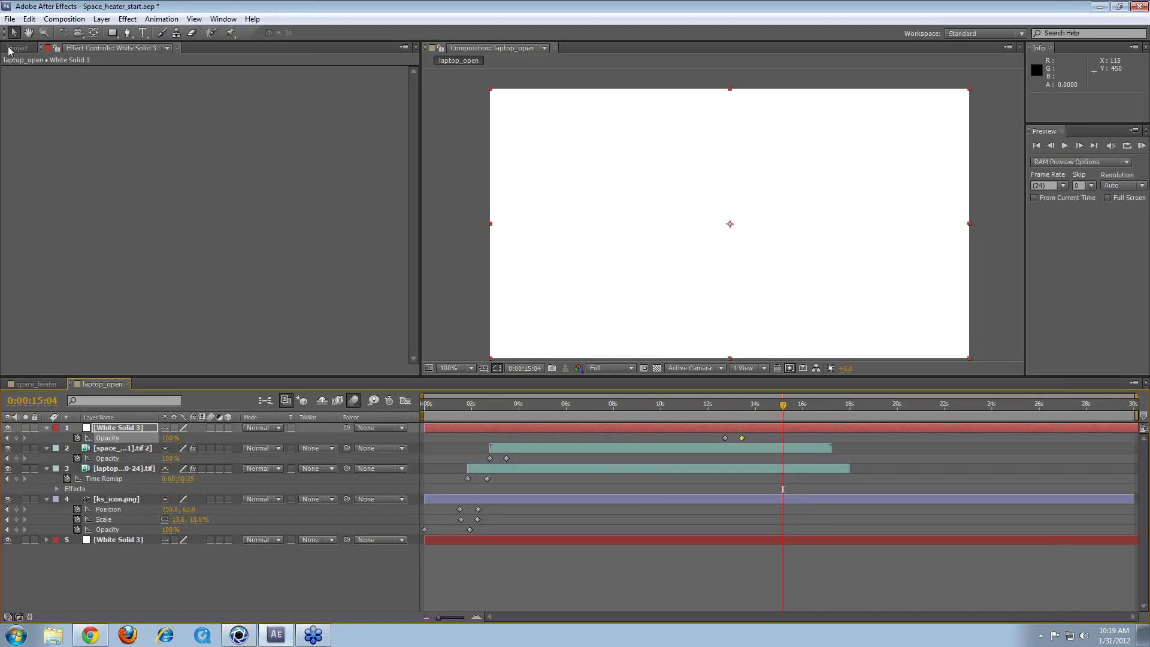
Step: Open the space_heater composition, select its footage layer and review the heater animation up to 0:00:06:15
{"action": "left_click", "coordinate": [17, 48]}
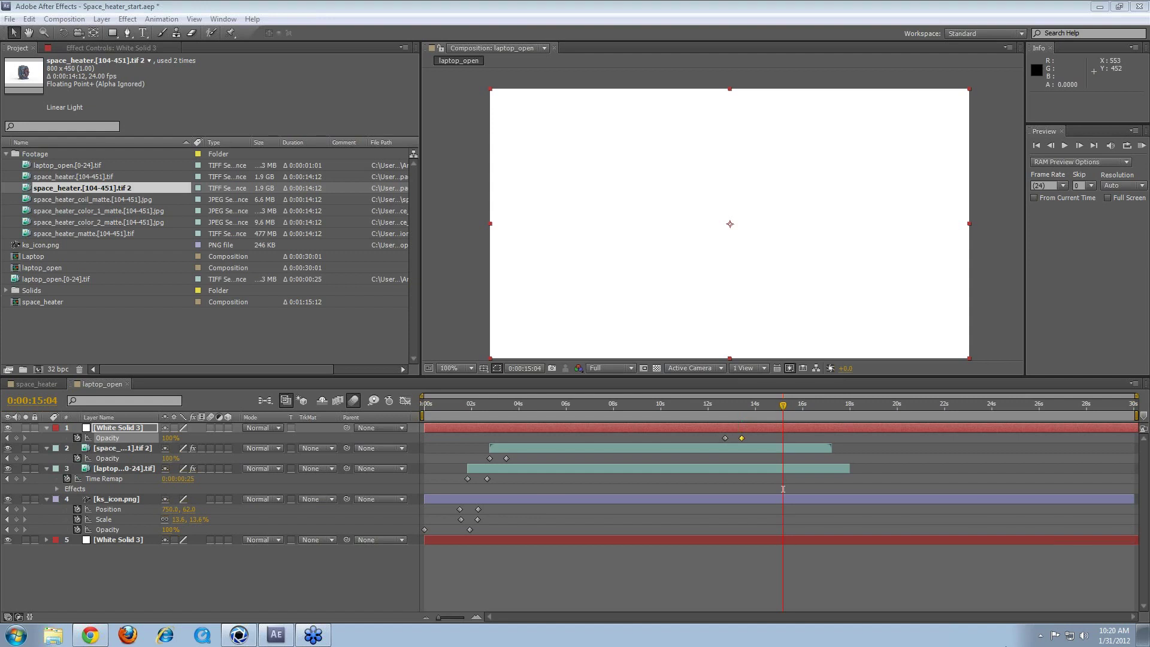
{"action": "left_click", "coordinate": [30, 387]}
{"action": "left_click", "coordinate": [178, 482]}
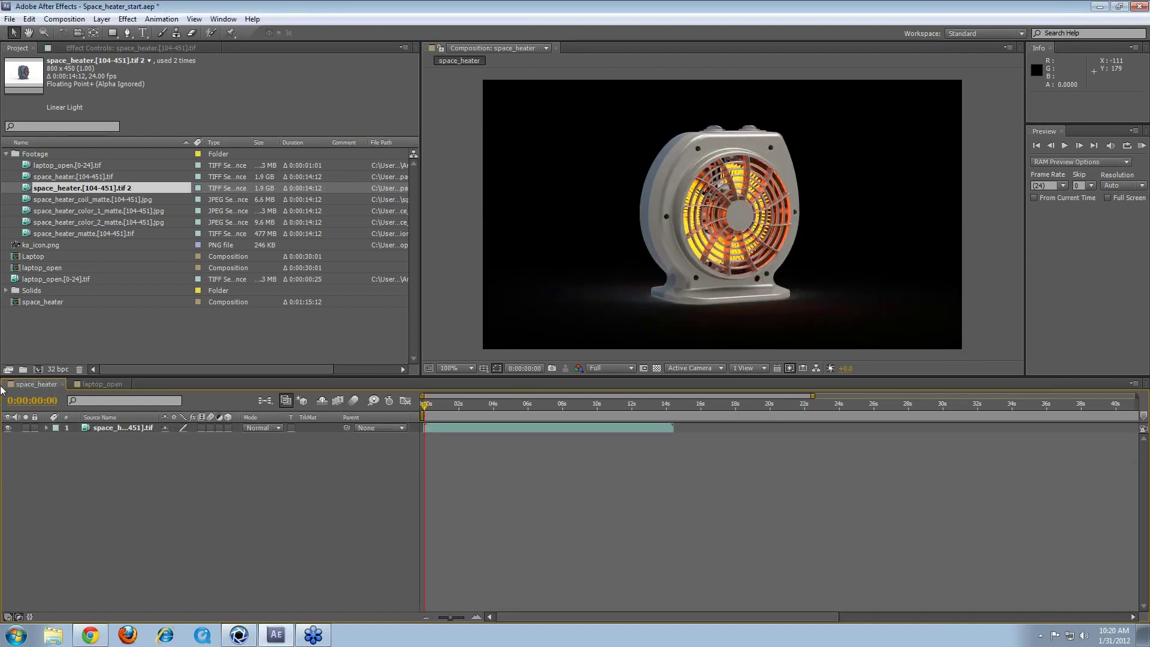
{"action": "left_click", "coordinate": [125, 417]}
{"action": "left_click", "coordinate": [113, 427]}
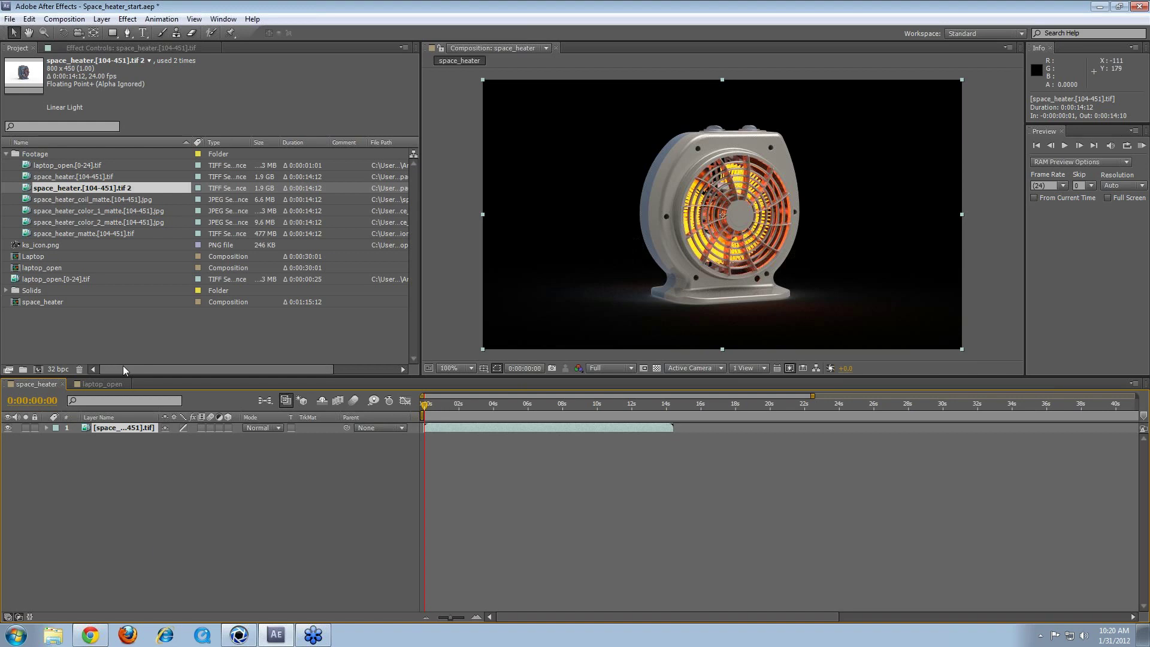
{"action": "left_click_drag", "start_coordinate": [425, 405], "coordinate": [538, 425]}
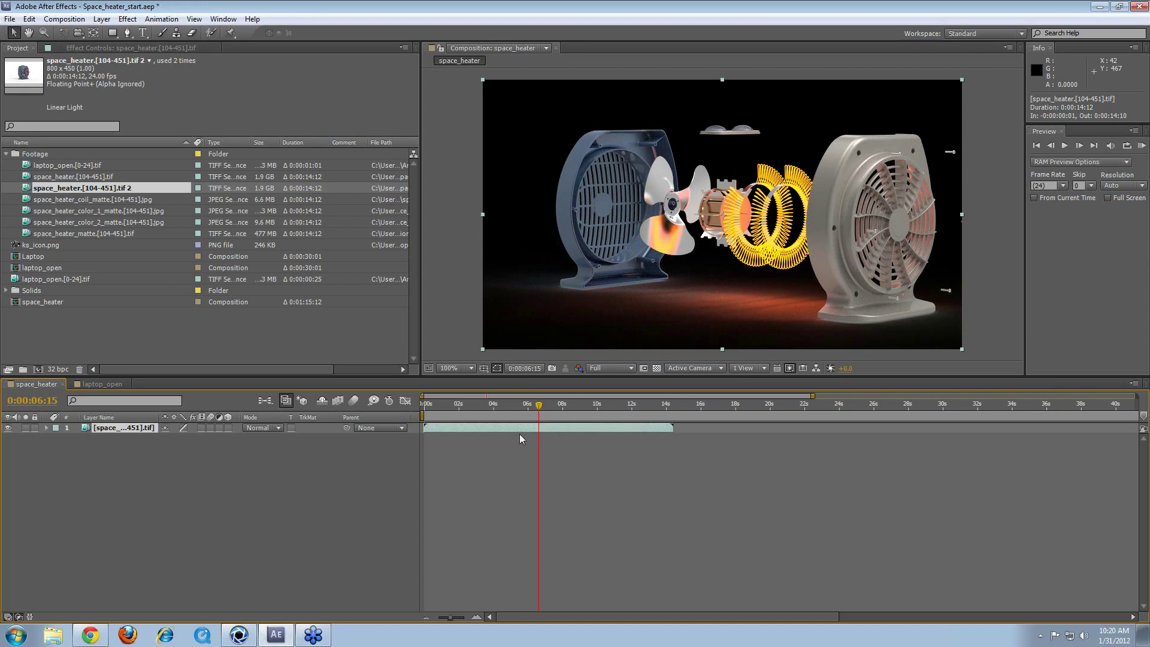
{"action": "left_click_drag", "start_coordinate": [539, 410], "coordinate": [490, 388]}
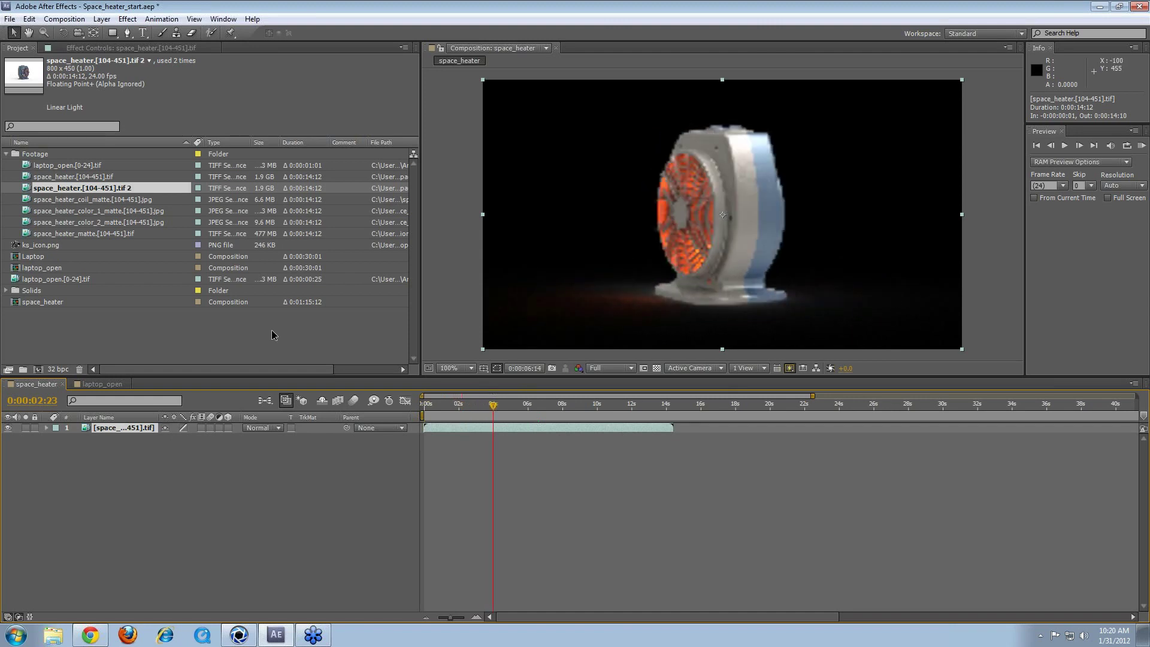
Step: Create a composition from the space_heater_matte.[104-451].tif sequence and review the matte up to about 0:00:05:09
{"action": "left_click", "coordinate": [92, 200]}
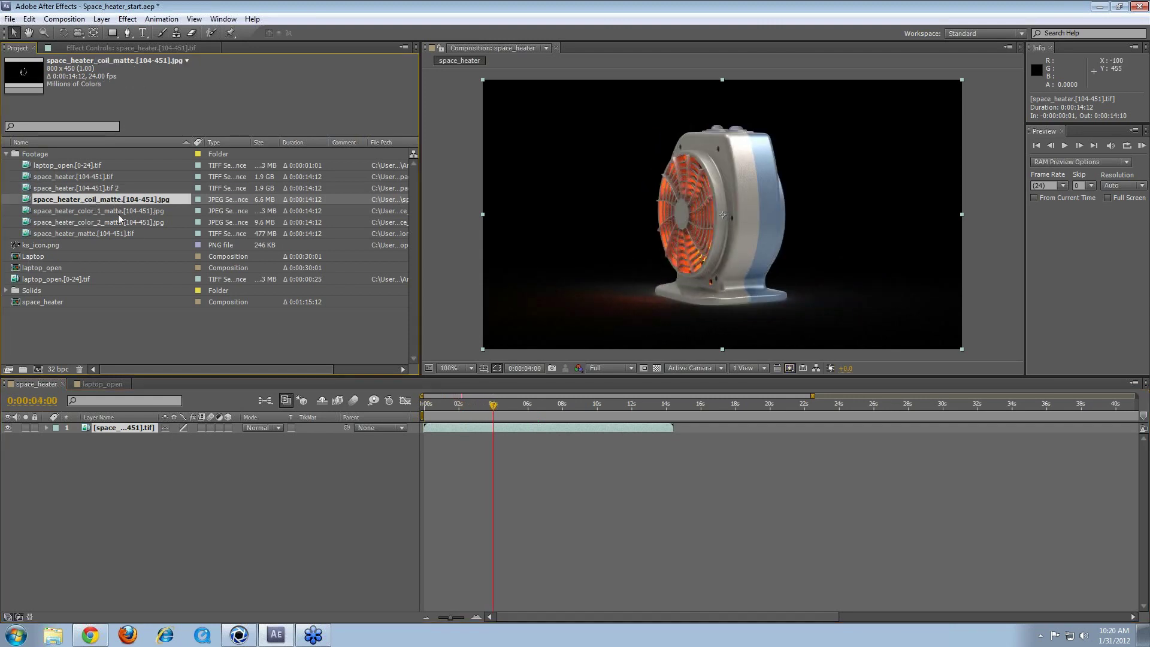
{"action": "left_click", "coordinate": [110, 235]}
{"action": "left_click_drag", "start_coordinate": [96, 234], "coordinate": [66, 337]}
{"action": "left_click_drag", "start_coordinate": [38, 374], "coordinate": [38, 372]}
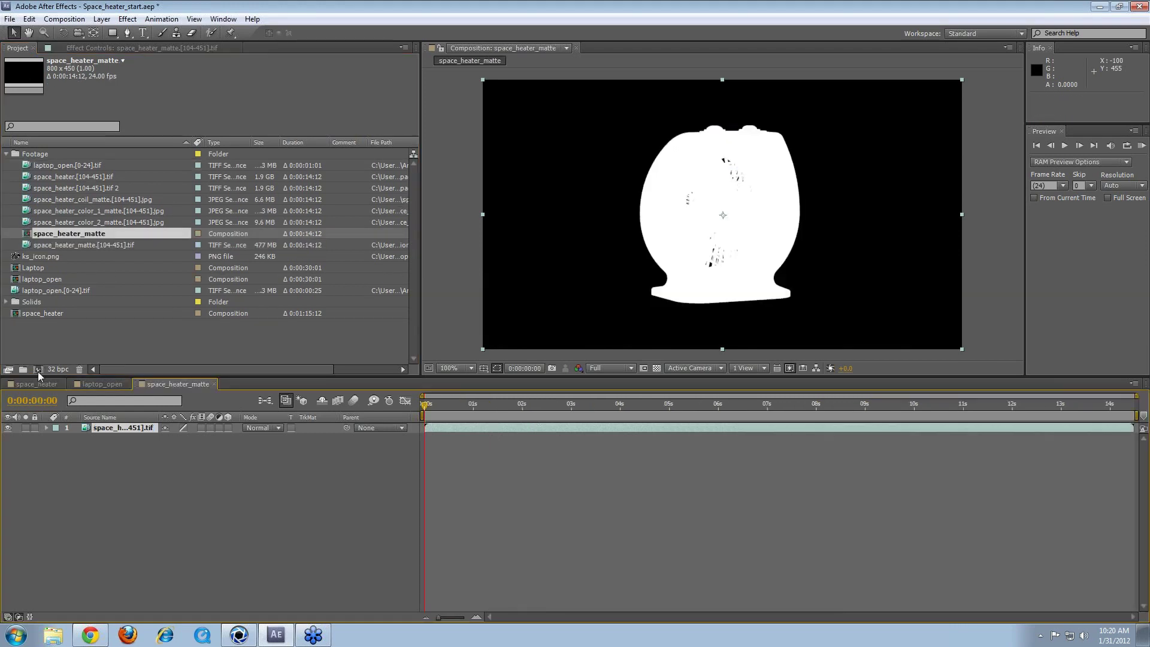
{"action": "left_click_drag", "start_coordinate": [425, 411], "coordinate": [468, 399]}
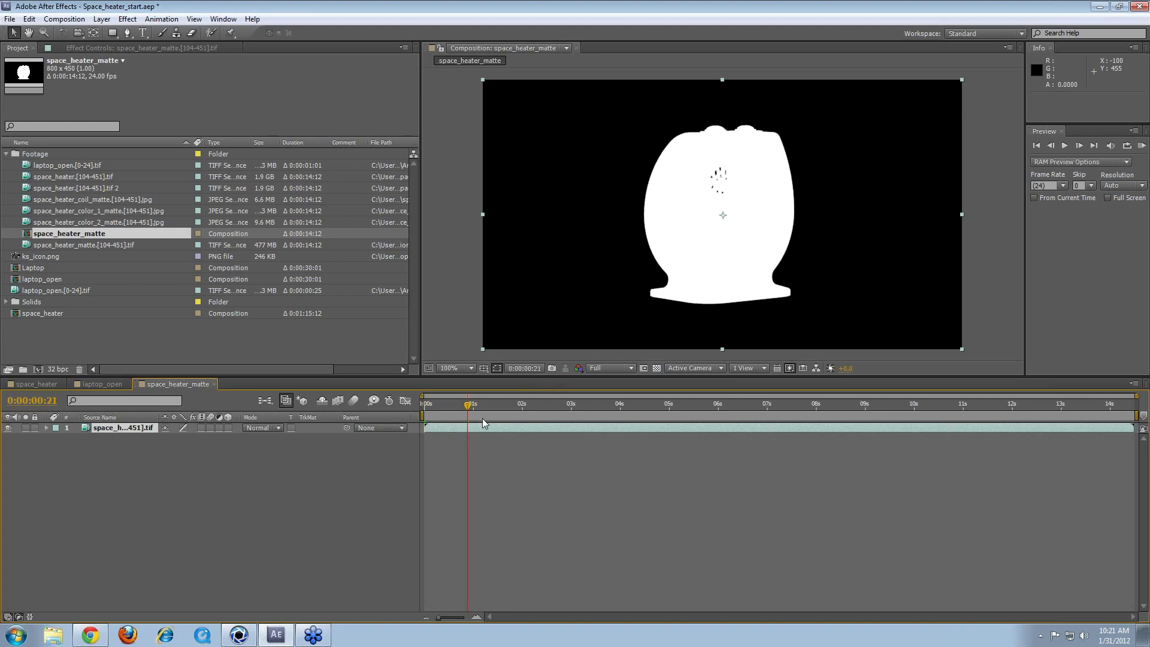
{"action": "left_click_drag", "start_coordinate": [470, 410], "coordinate": [690, 415]}
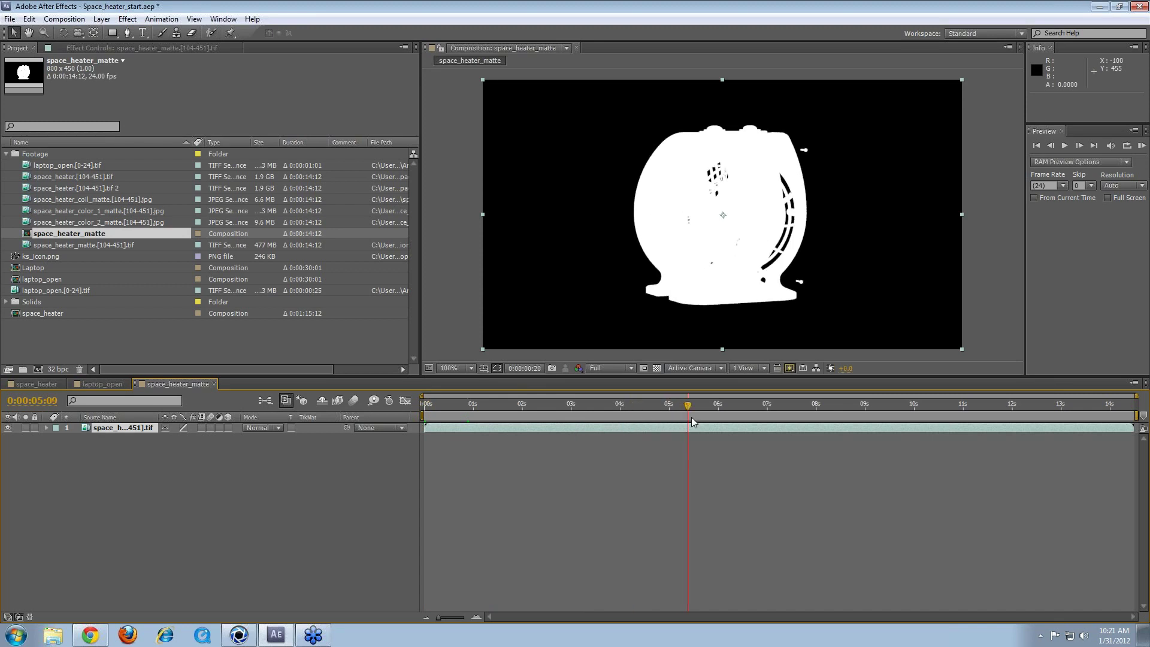
Step: Create a composition from the space_heater_coil_matte.[104-451].jpg sequence and review the coil matte around 0:00:04:20
{"action": "left_click", "coordinate": [98, 223]}
{"action": "left_click_drag", "start_coordinate": [99, 202], "coordinate": [38, 369]}
{"action": "left_click_drag", "start_coordinate": [423, 405], "coordinate": [661, 406]}
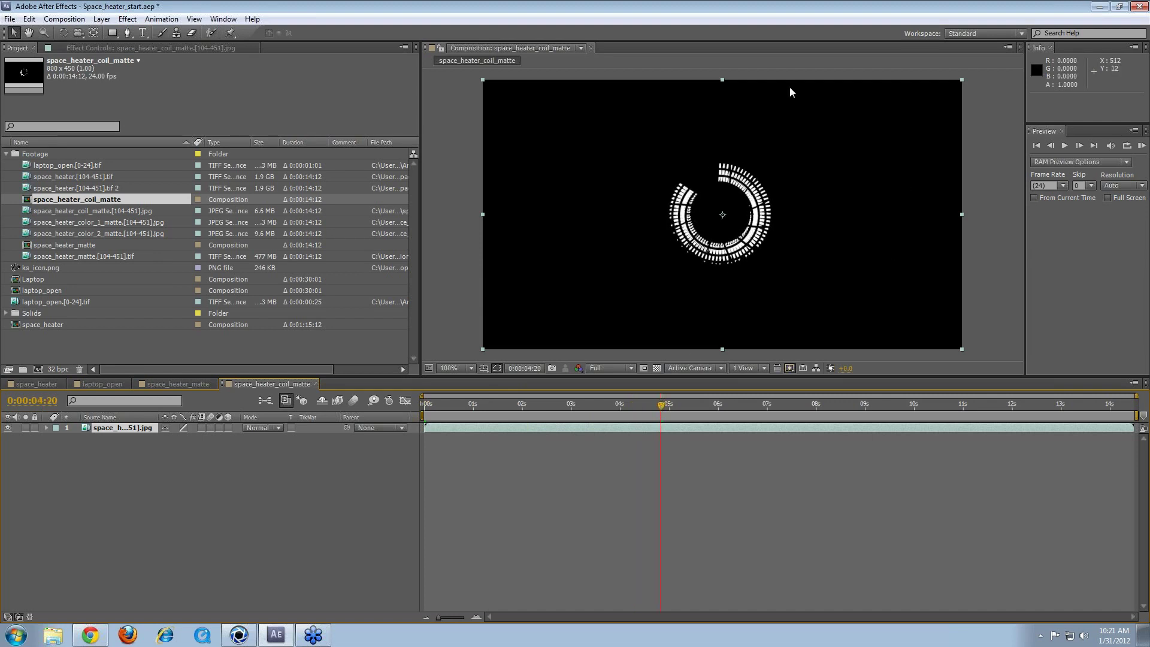
{"action": "left_click_drag", "start_coordinate": [661, 404], "coordinate": [401, 364]}
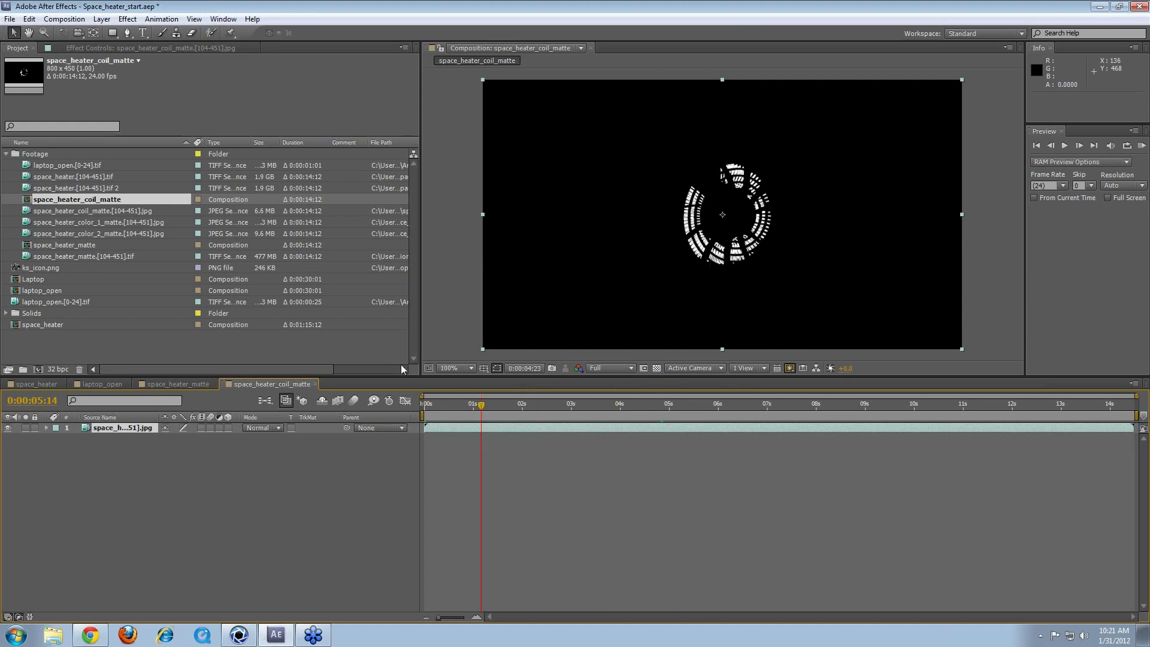
Step: Create a composition from the space_heater_color_2_matte.[104-451].jpg sequence and review the matte at 0:00:05:18 and 0:00:03:12
{"action": "left_click", "coordinate": [92, 231]}
{"action": "left_click_drag", "start_coordinate": [96, 238], "coordinate": [38, 369]}
{"action": "left_click_drag", "start_coordinate": [428, 411], "coordinate": [706, 422]}
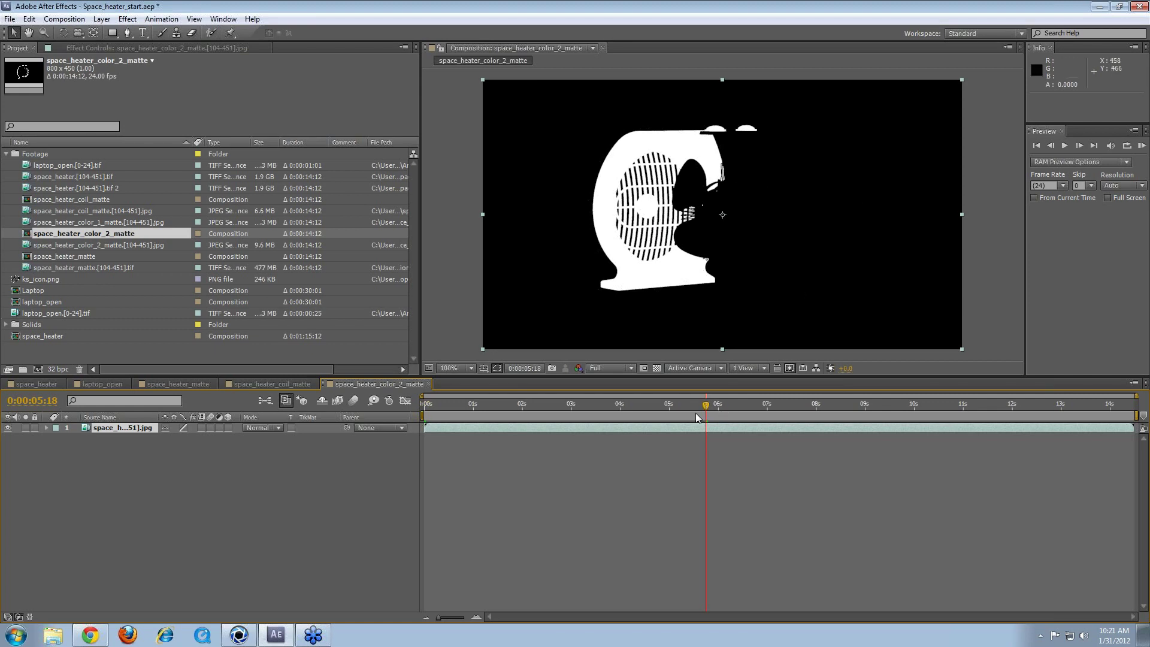
{"action": "key", "text": "KP_0"}
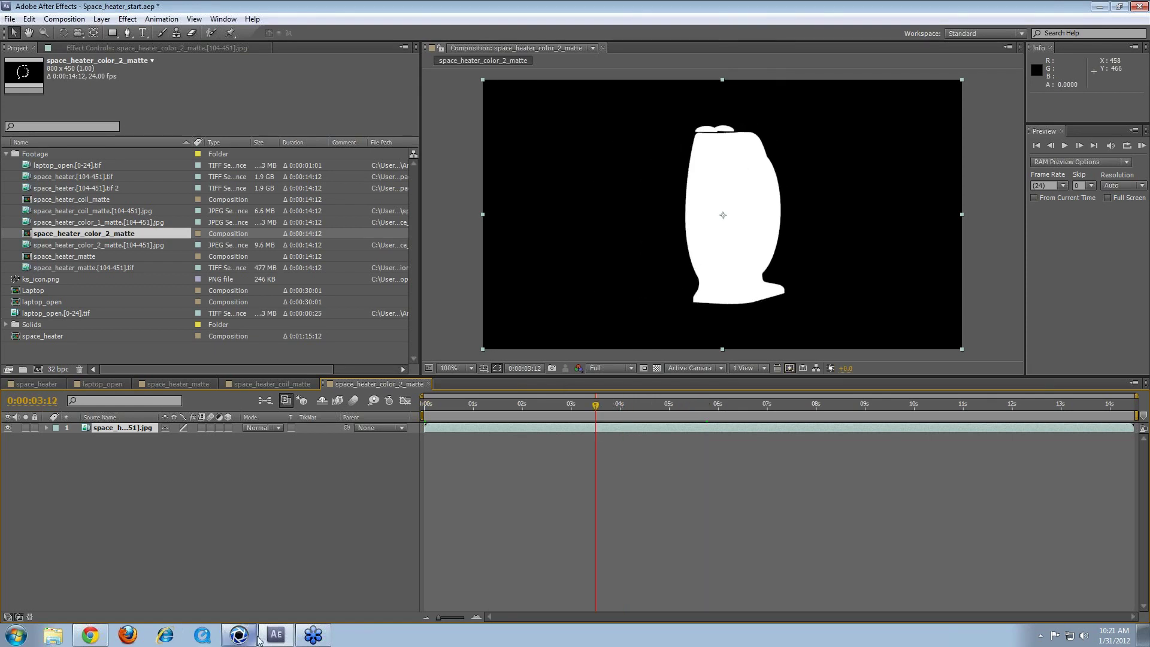
Step: Switch to KeyShot, open the Animation timeline and view the space heater animation at 00:06:200 and 00:11:520
{"action": "left_click", "coordinate": [238, 635]}
{"action": "left_click", "coordinate": [537, 93]}
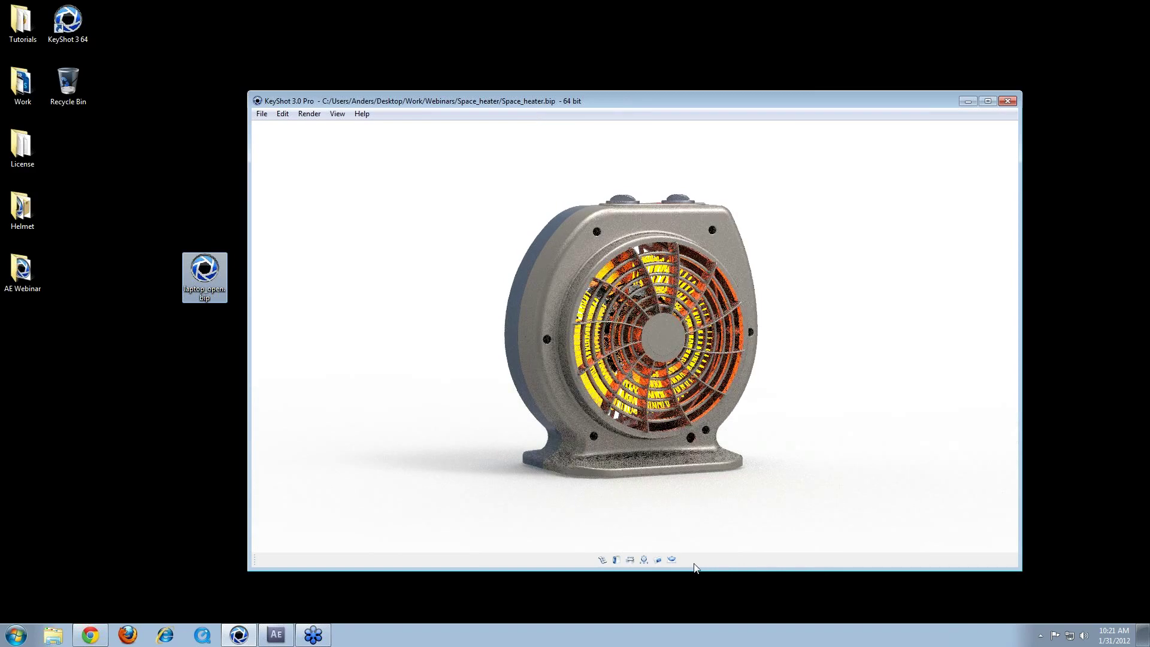
{"action": "left_click", "coordinate": [657, 559]}
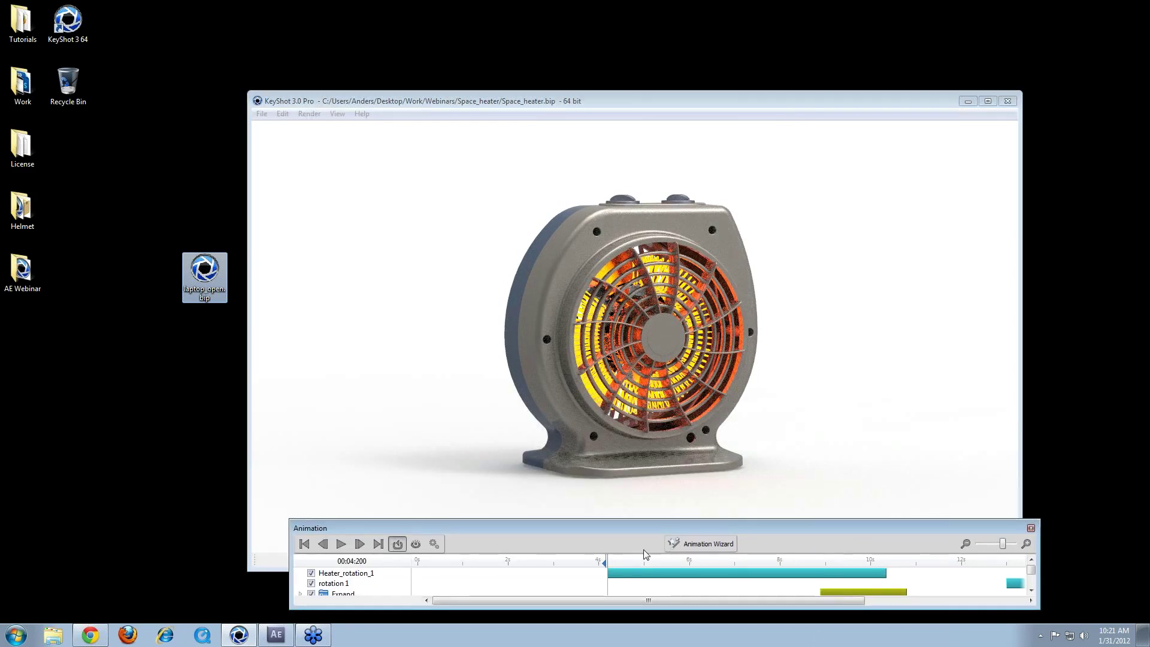
{"action": "left_click_drag", "start_coordinate": [645, 554], "coordinate": [701, 568]}
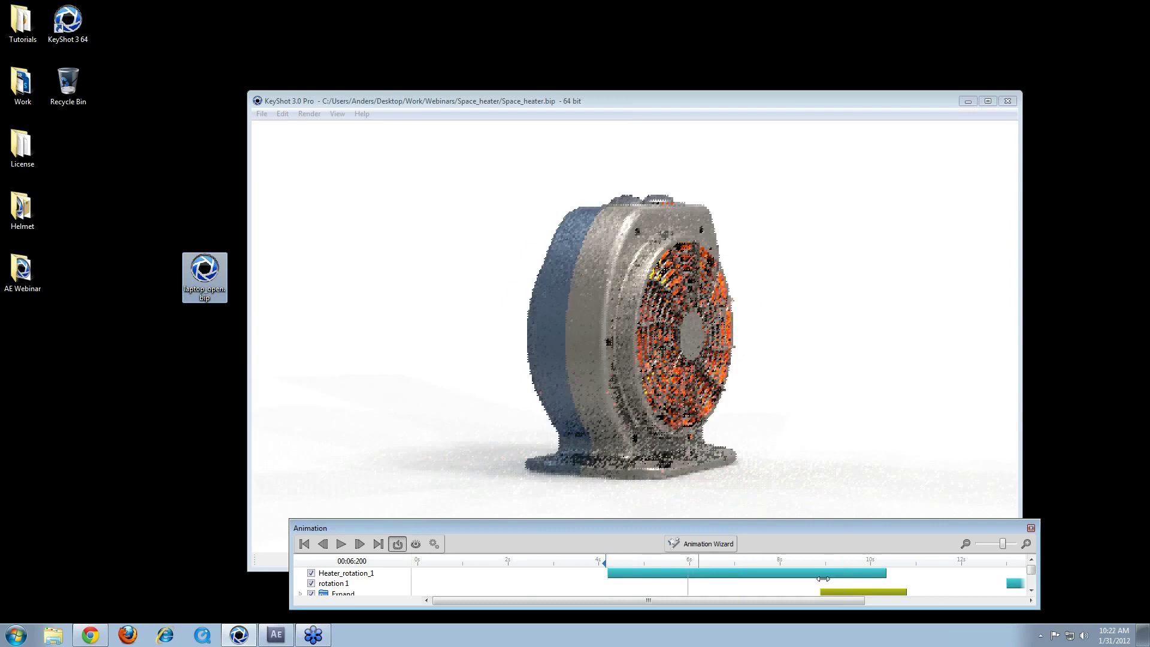
{"action": "left_click", "coordinate": [939, 560]}
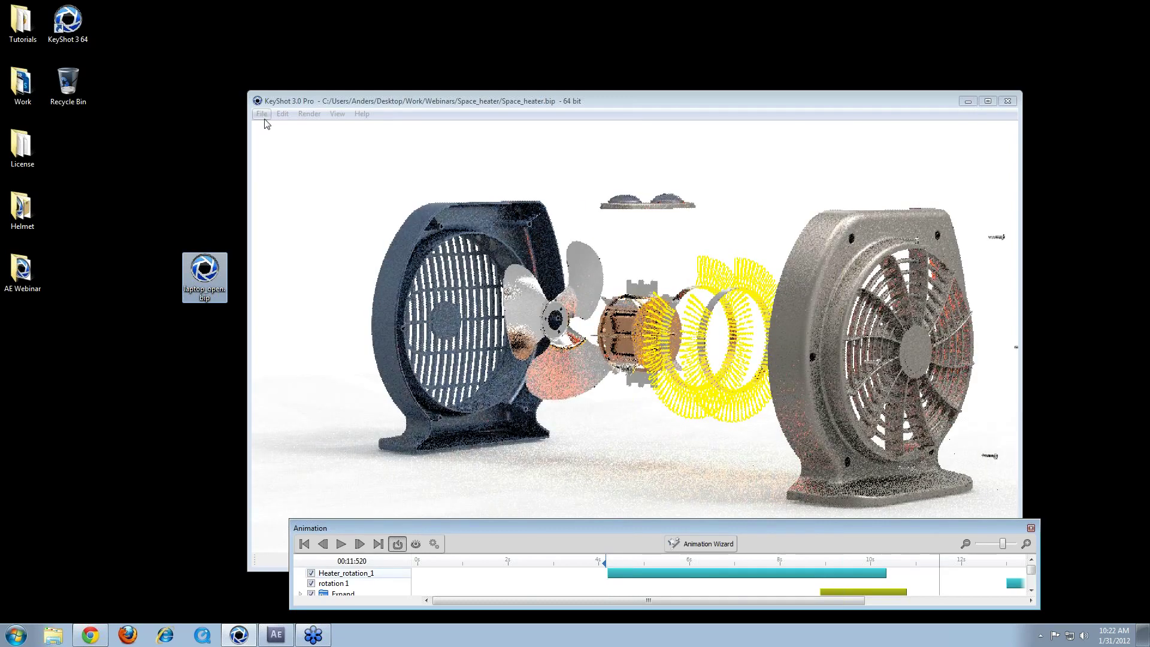
Step: Try to save the scene as space_heater_initial_matte in the Space_heater folder, then dismiss the error dialog
{"action": "left_click", "coordinate": [262, 114]}
{"action": "left_click", "coordinate": [287, 210]}
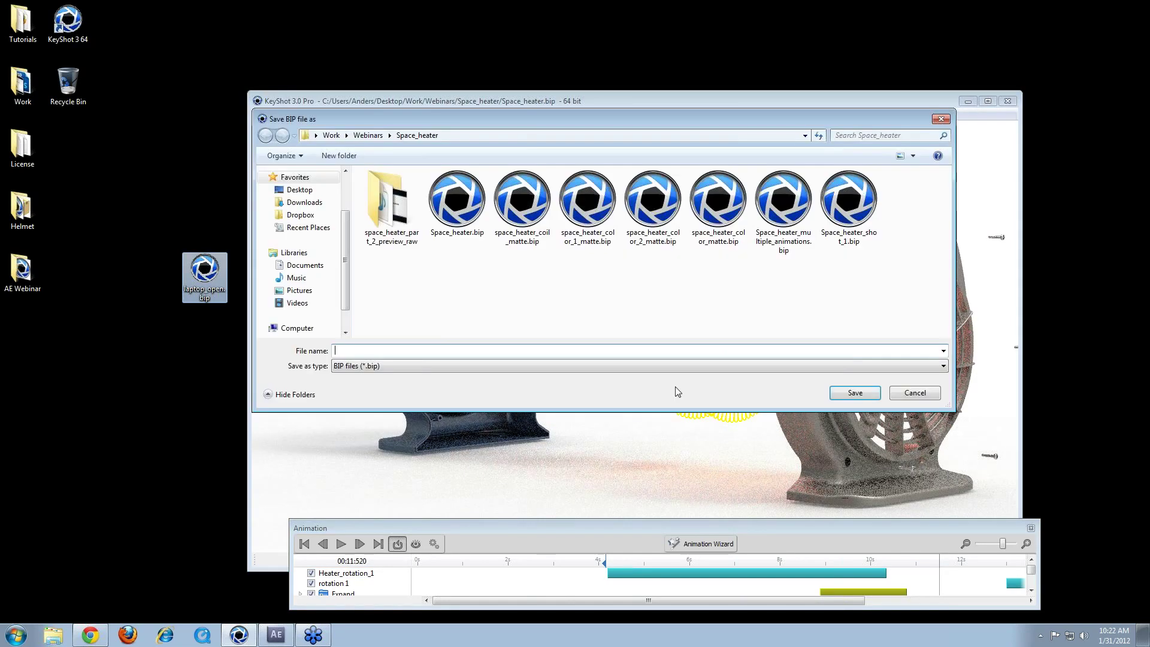
{"action": "type", "text": "space_heater_"}
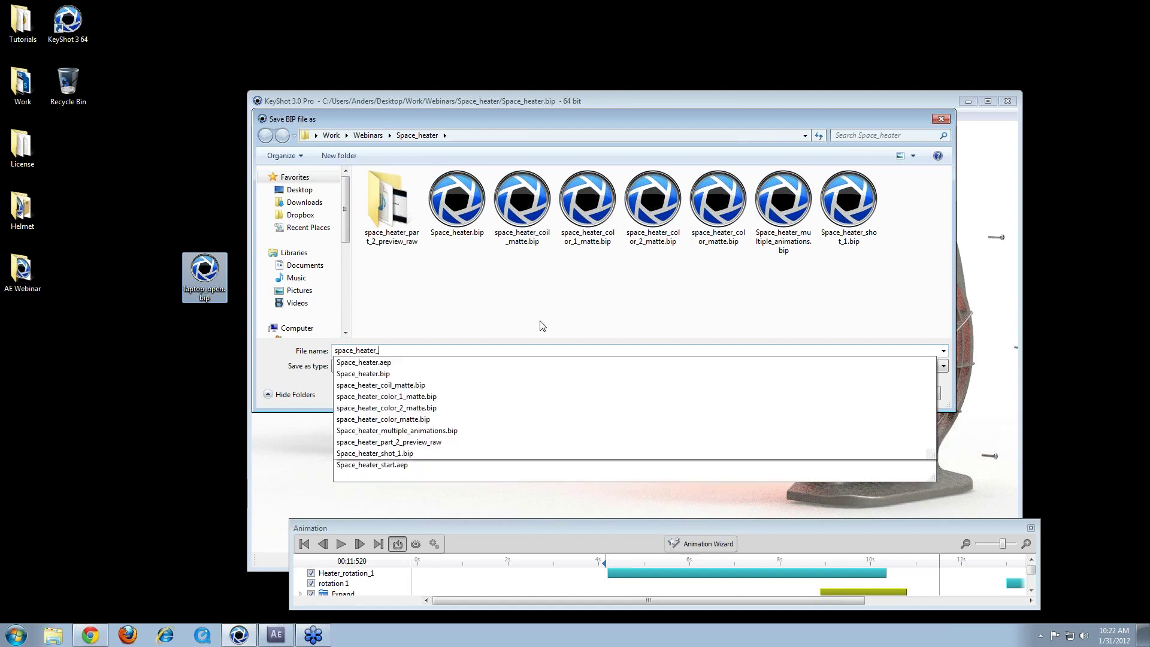
{"action": "type", "text": "initial_"}
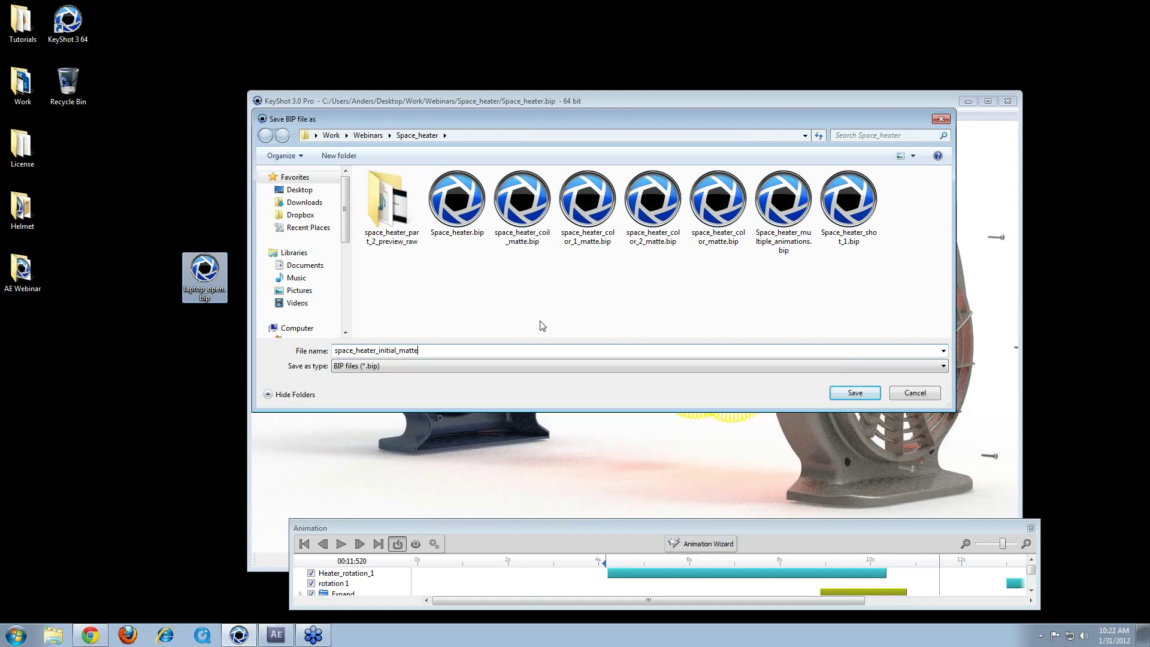
{"action": "type", "text": "matte"}
{"action": "key", "text": "Return"}
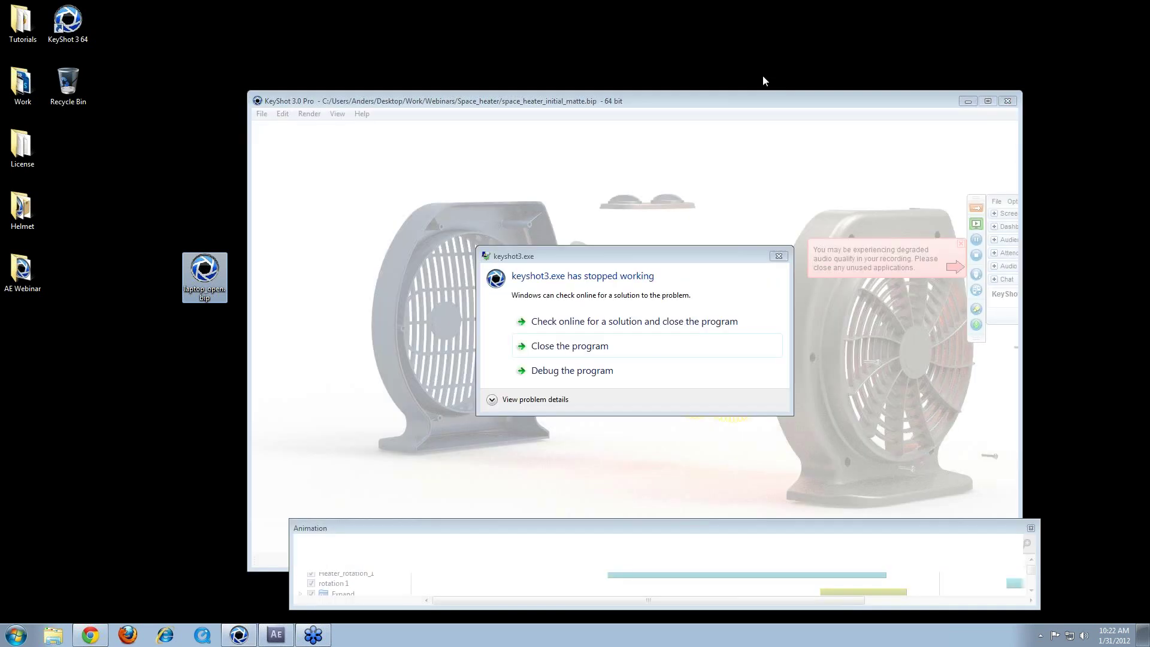
{"action": "left_click", "coordinate": [778, 256]}
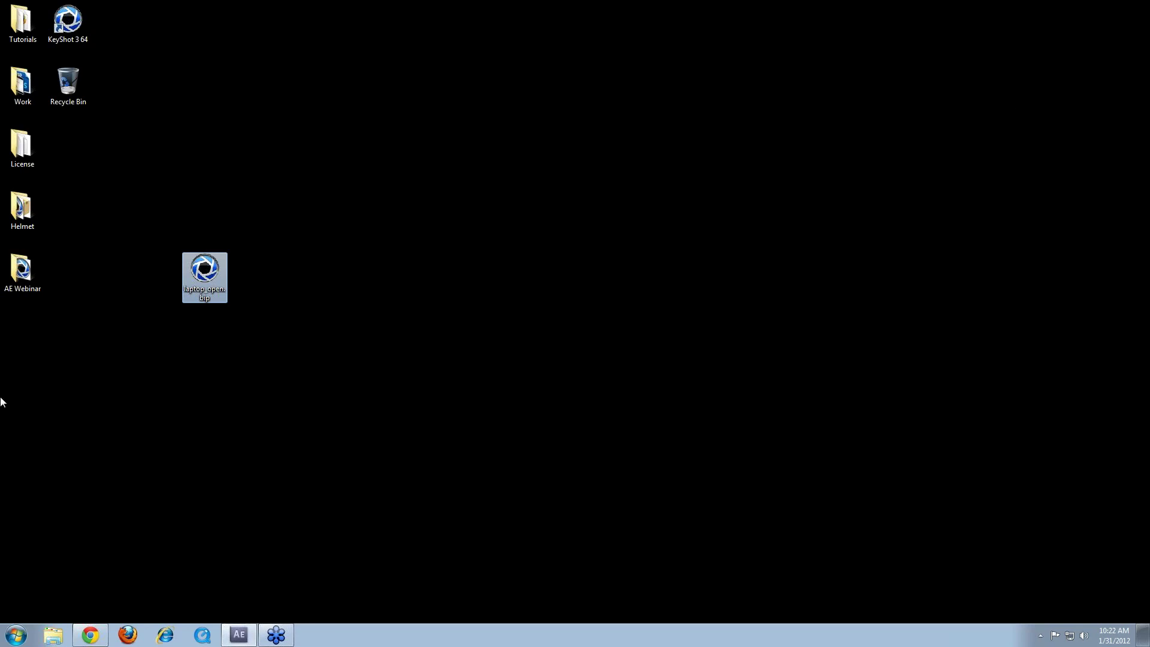
Step: Relaunch KeyShot3 64 and reopen the recent Space_heater.bip scene
{"action": "left_click", "coordinate": [16, 635]}
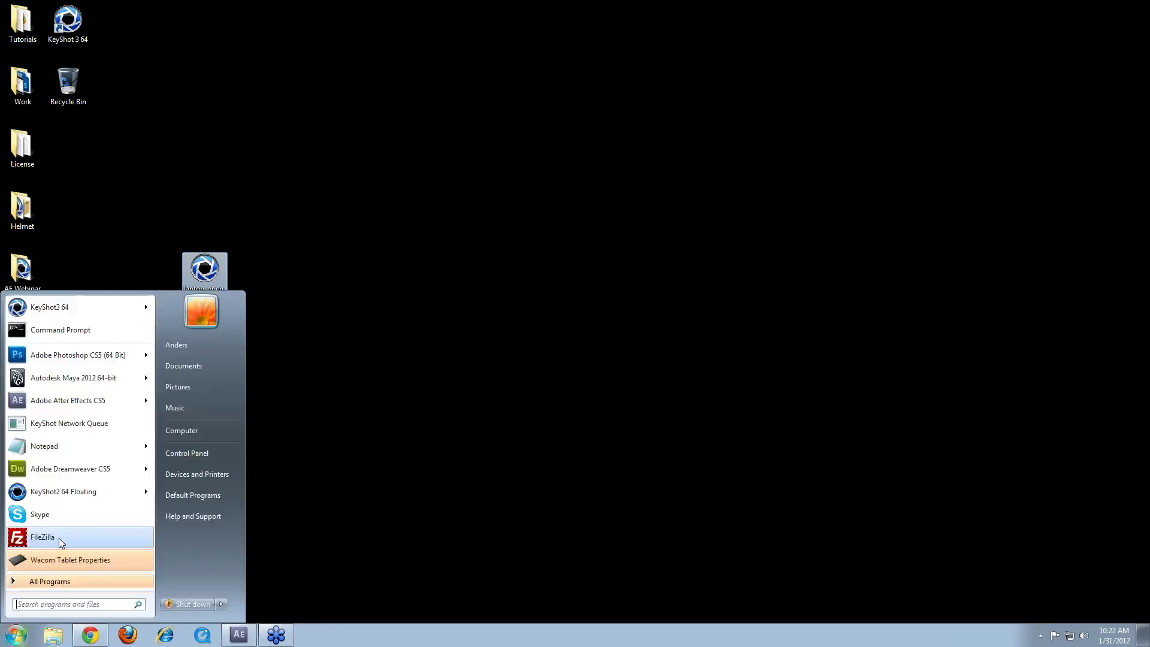
{"action": "left_click", "coordinate": [91, 311]}
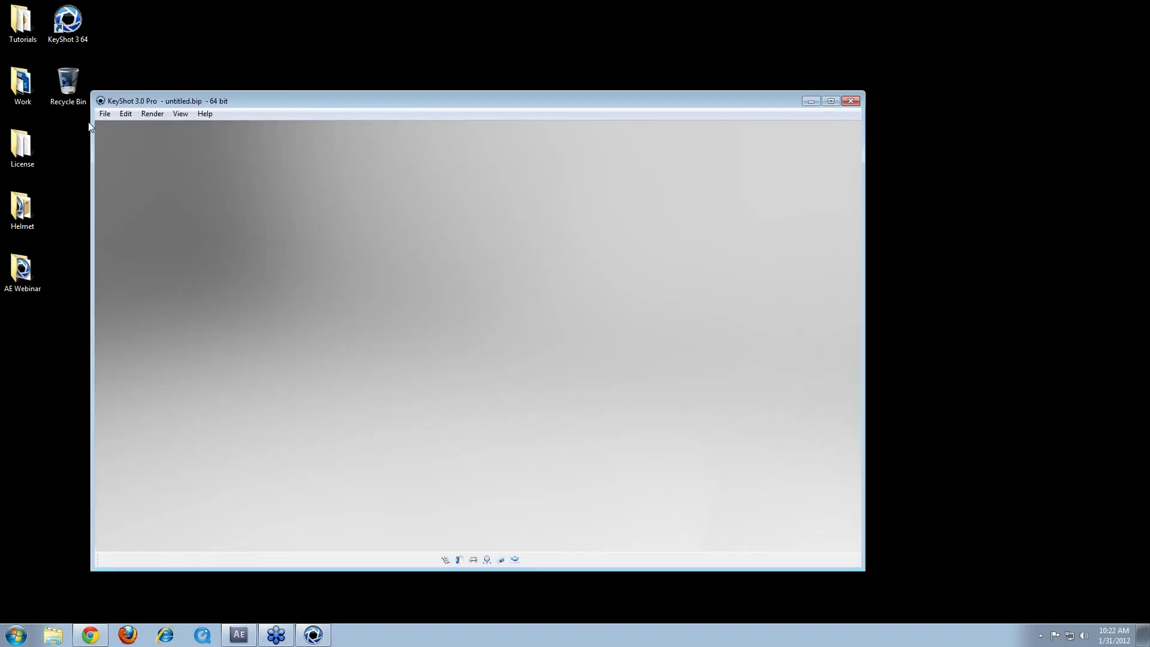
{"action": "left_click", "coordinate": [105, 114]}
{"action": "mouse_move", "coordinate": [143, 160]}
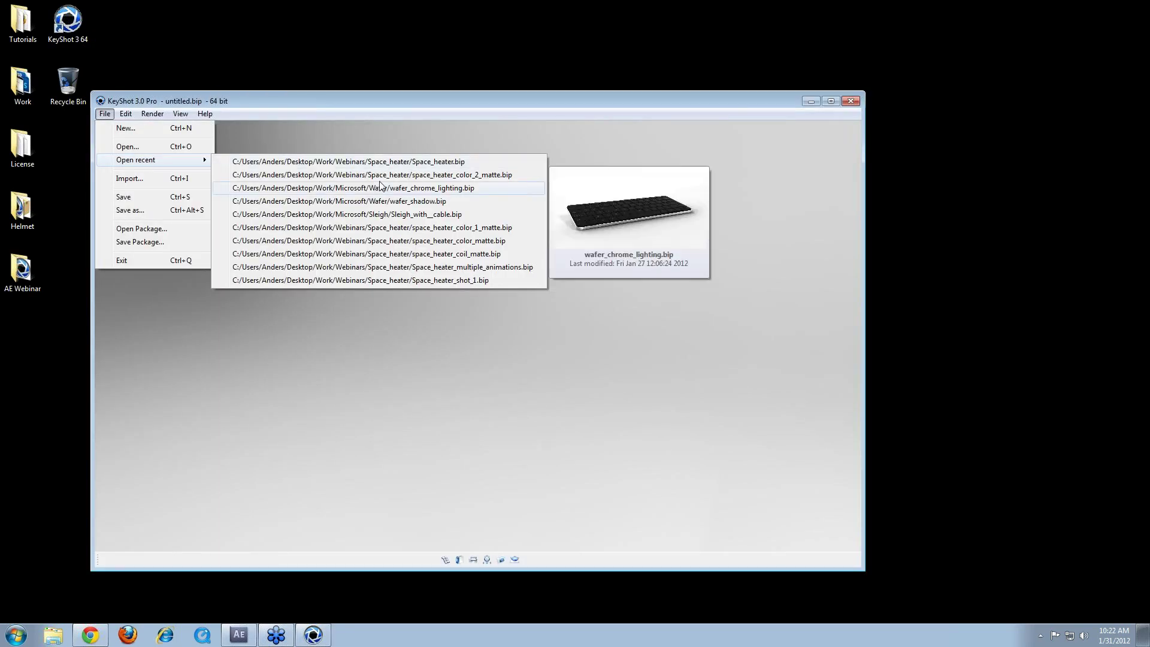
{"action": "left_click", "coordinate": [395, 162]}
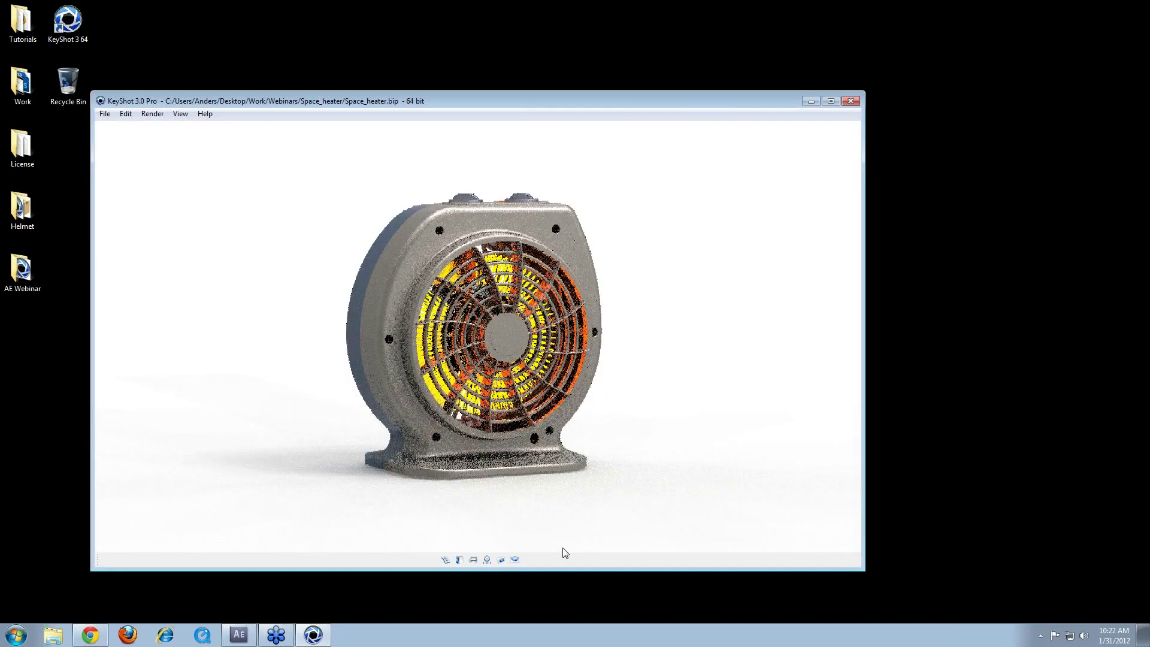
Step: Open the project settings and turn off ground shadows in the scene's environment
{"action": "left_click", "coordinate": [473, 559]}
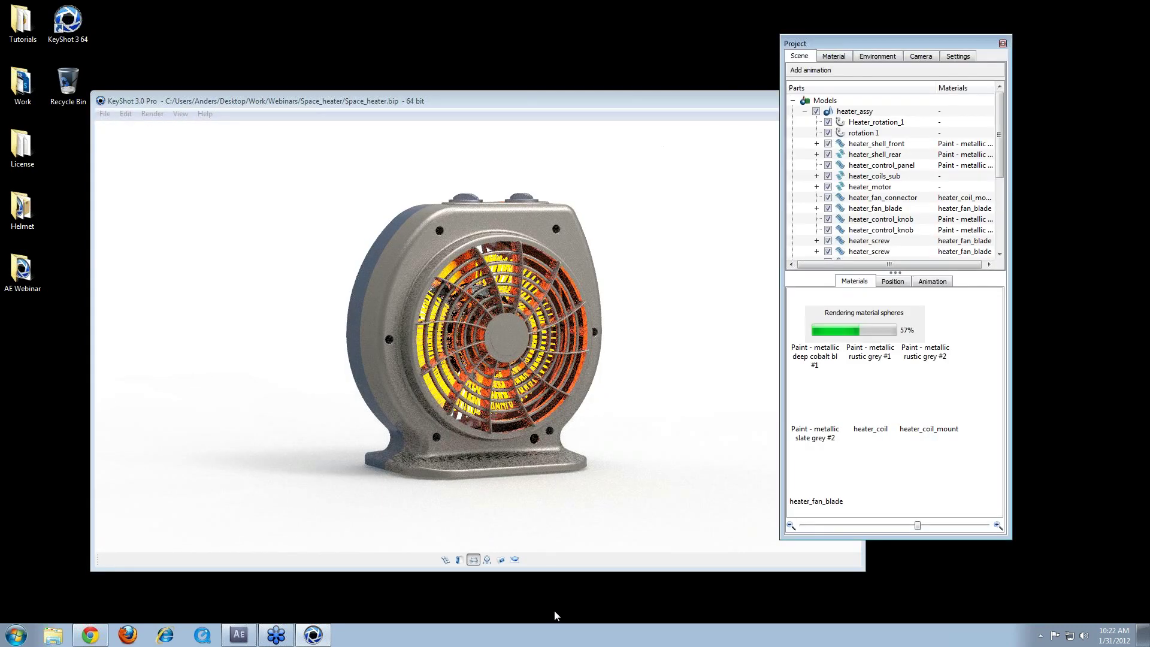
{"action": "left_click", "coordinate": [908, 57]}
{"action": "left_click_drag", "start_coordinate": [813, 48], "coordinate": [656, 85]}
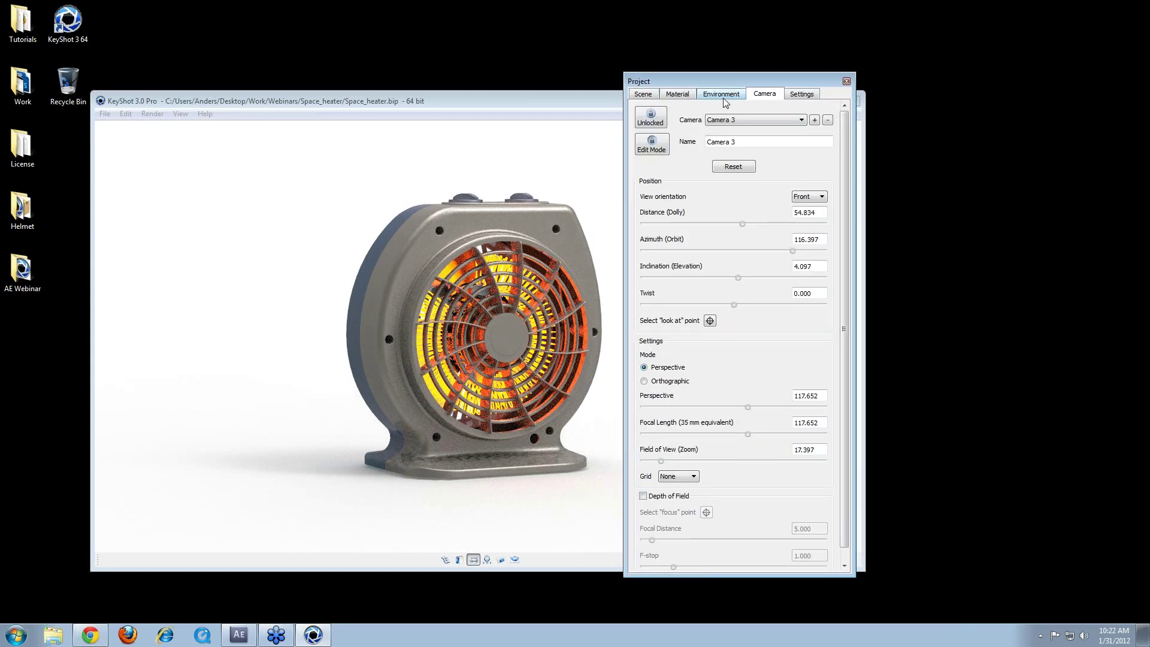
{"action": "left_click", "coordinate": [726, 95]}
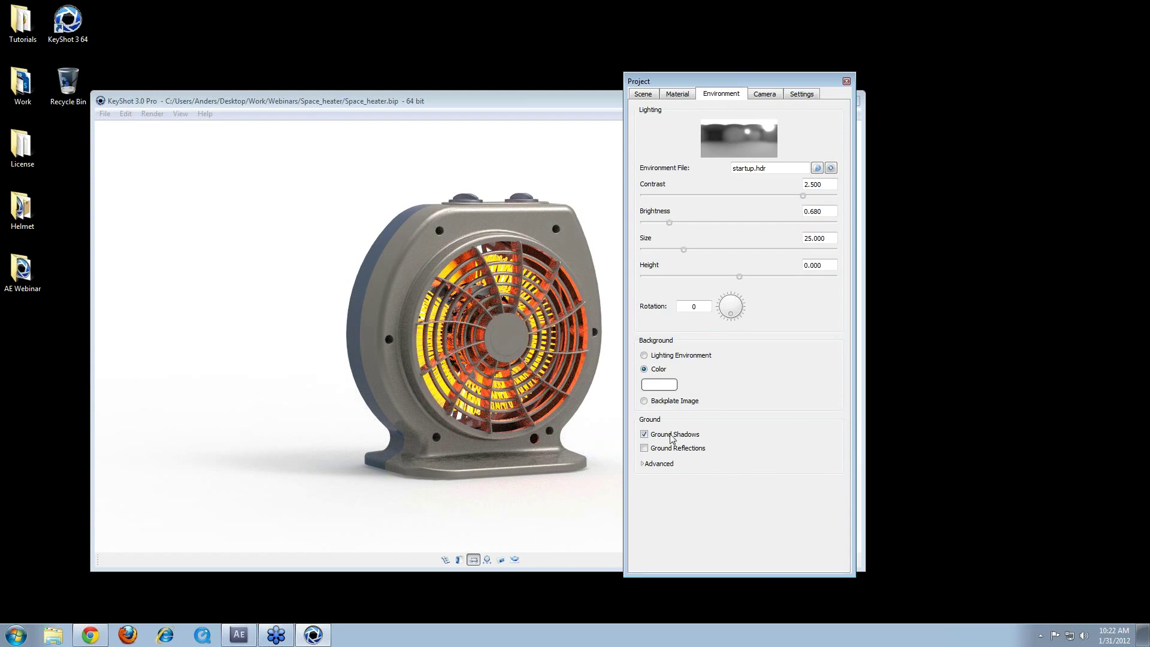
{"action": "left_click", "coordinate": [669, 435]}
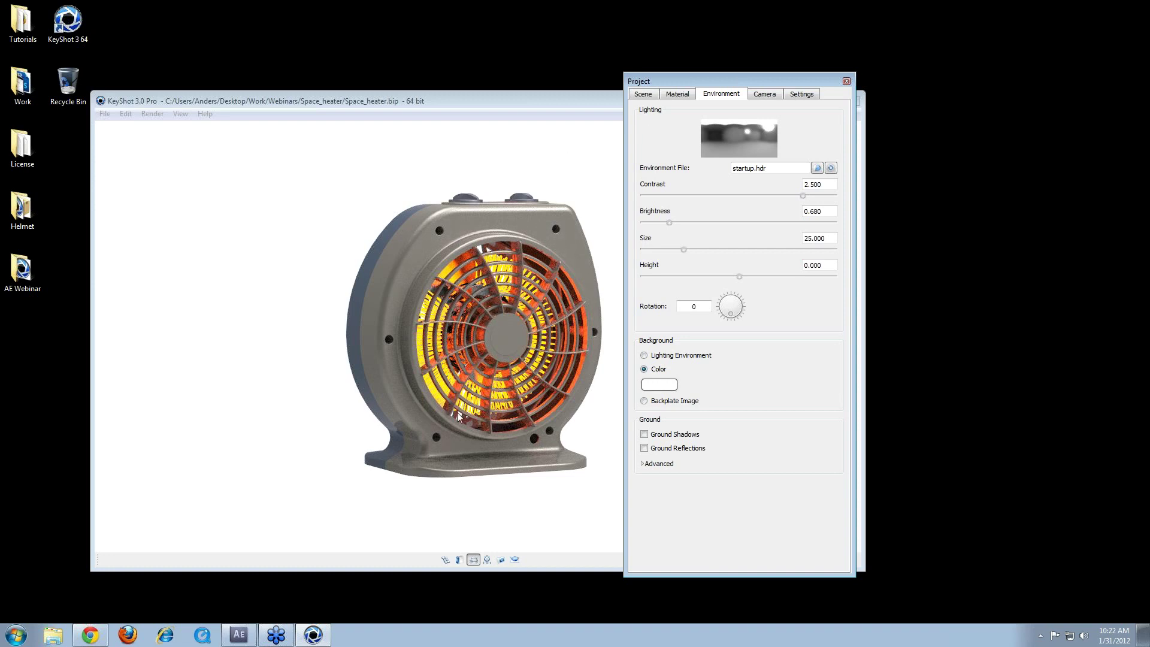
Step: Select all heater parts from heater_shell_front through the last heater_screw and link their materials
{"action": "left_click", "coordinate": [657, 95]}
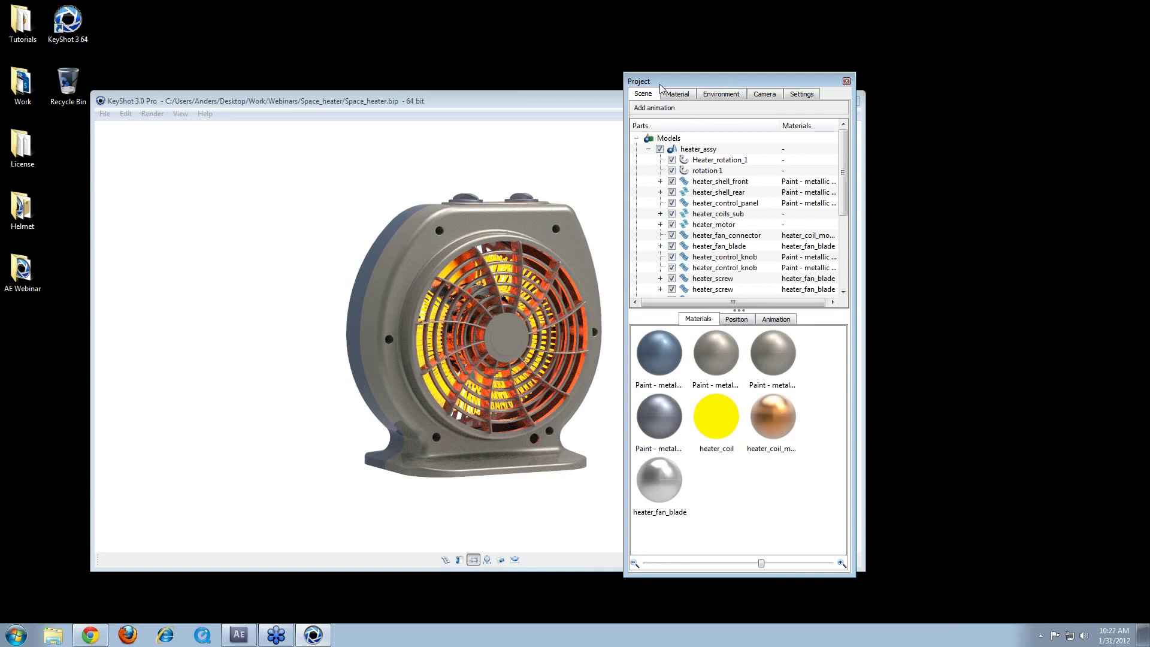
{"action": "left_click", "coordinate": [710, 171]}
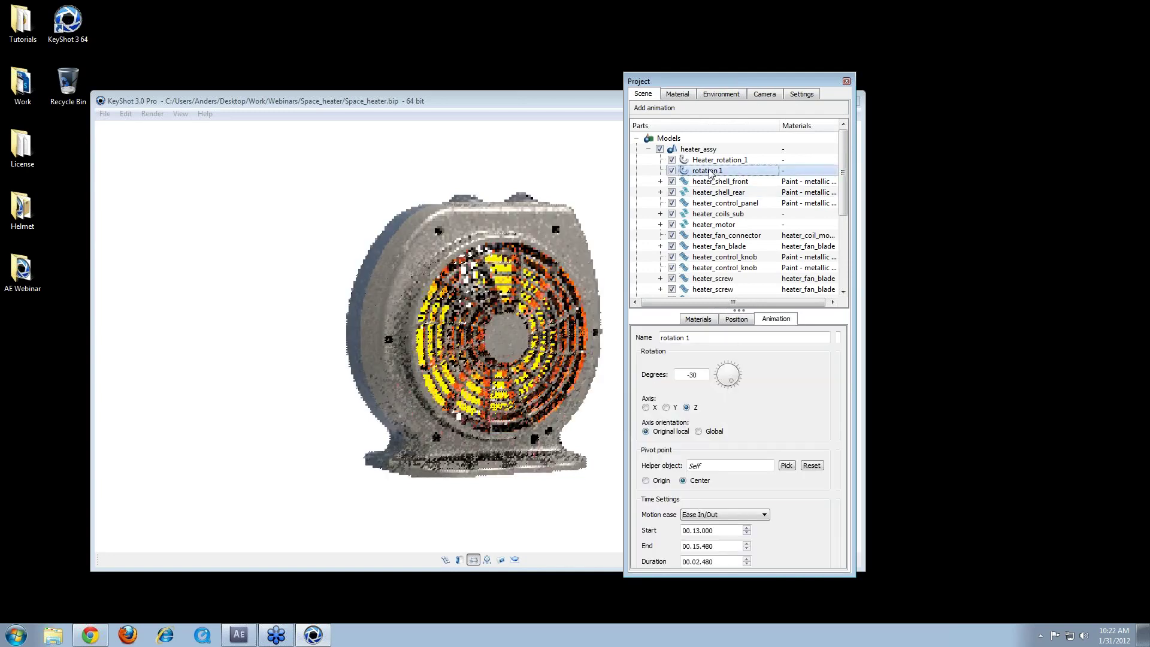
{"action": "left_click", "coordinate": [719, 181]}
{"action": "scroll", "coordinate": [712, 207], "scroll_direction": "down", "scroll_amount": 4}
{"action": "left_click", "coordinate": [709, 279]}
{"action": "key", "text": "ctrl+a"}
{"action": "right_click", "coordinate": [709, 280]}
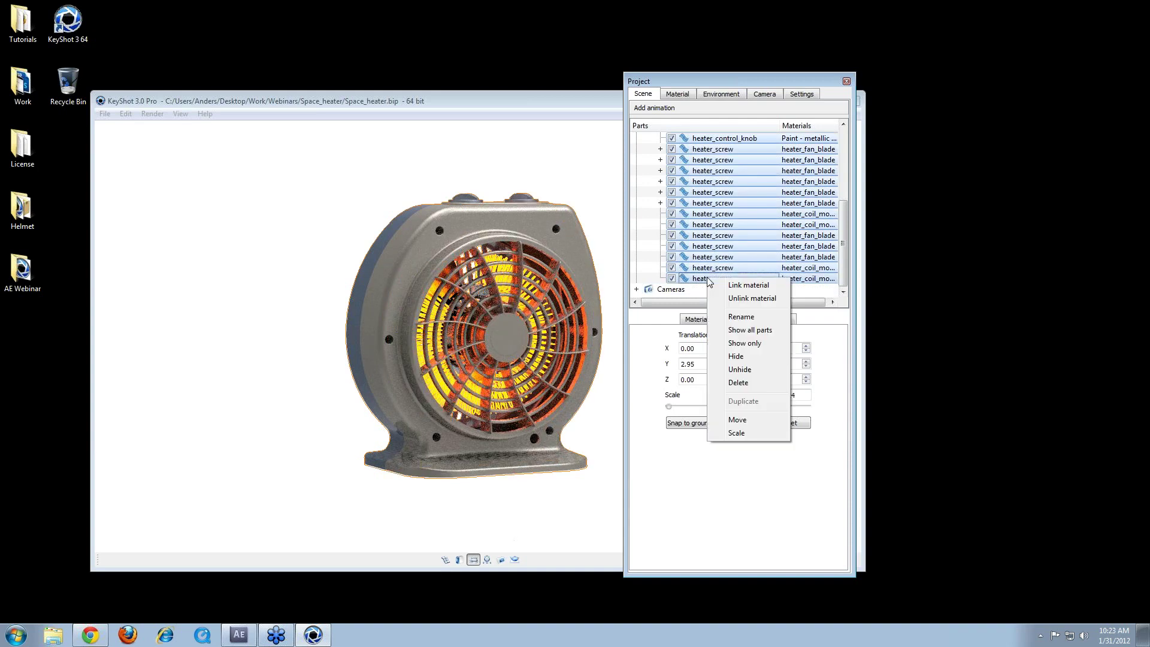
{"action": "left_click", "coordinate": [740, 286]}
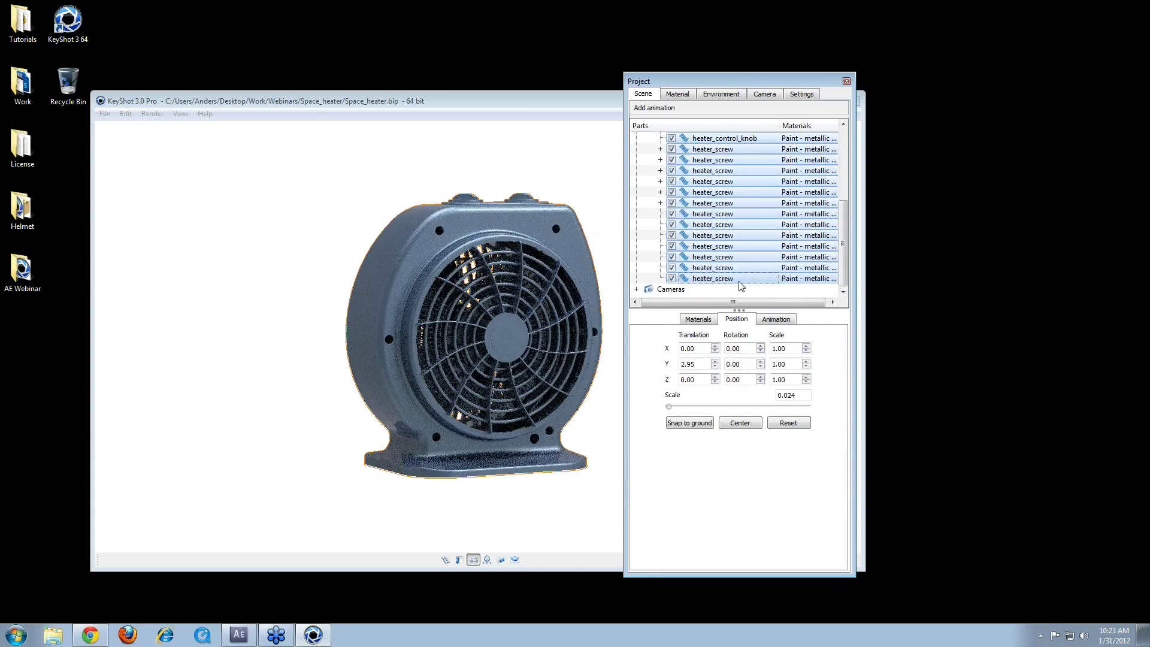
Step: Change the linked heater material to the Flat type and set its color to white
{"action": "left_click", "coordinate": [737, 193]}
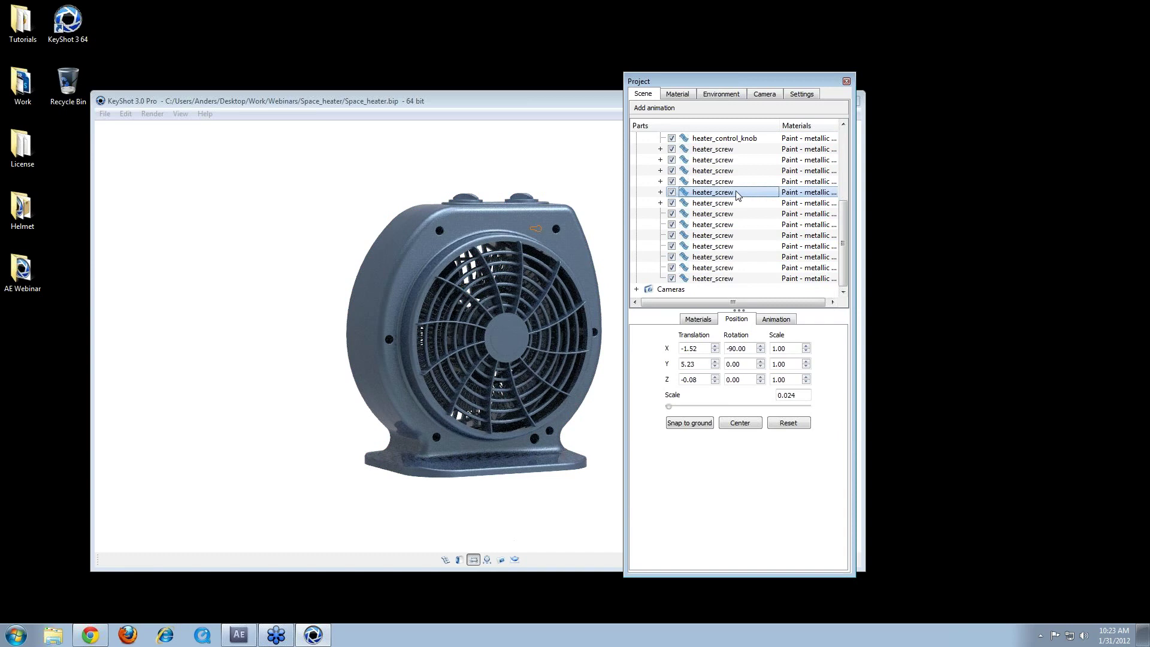
{"action": "right_click", "coordinate": [737, 194]}
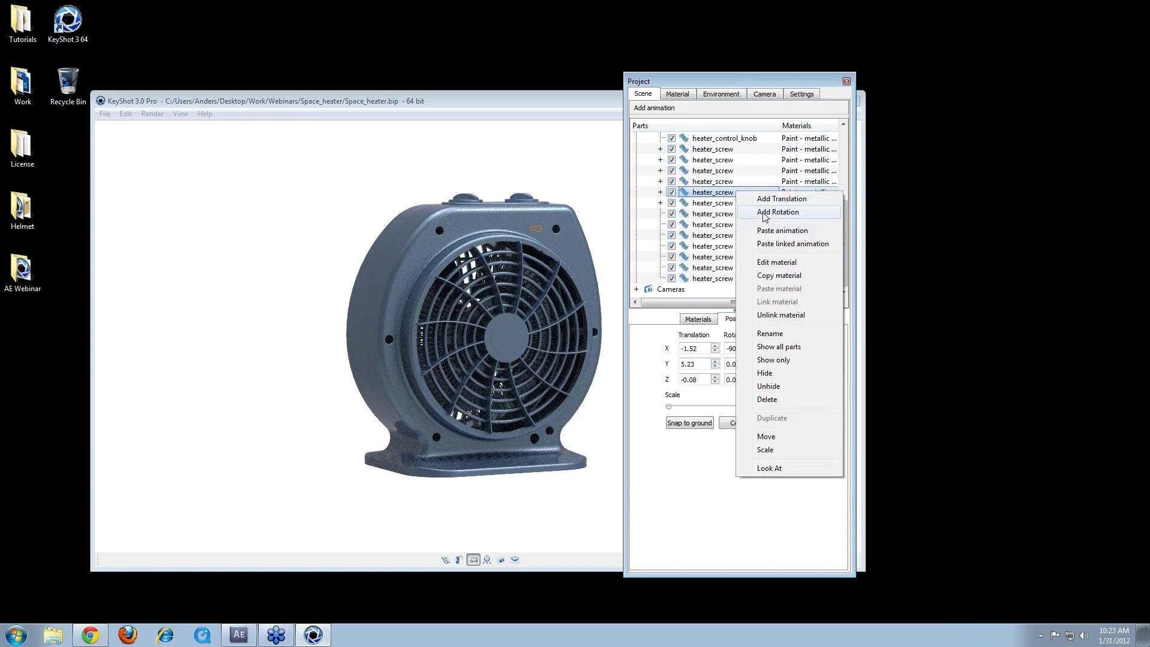
{"action": "left_click", "coordinate": [776, 262]}
{"action": "left_click", "coordinate": [779, 142]}
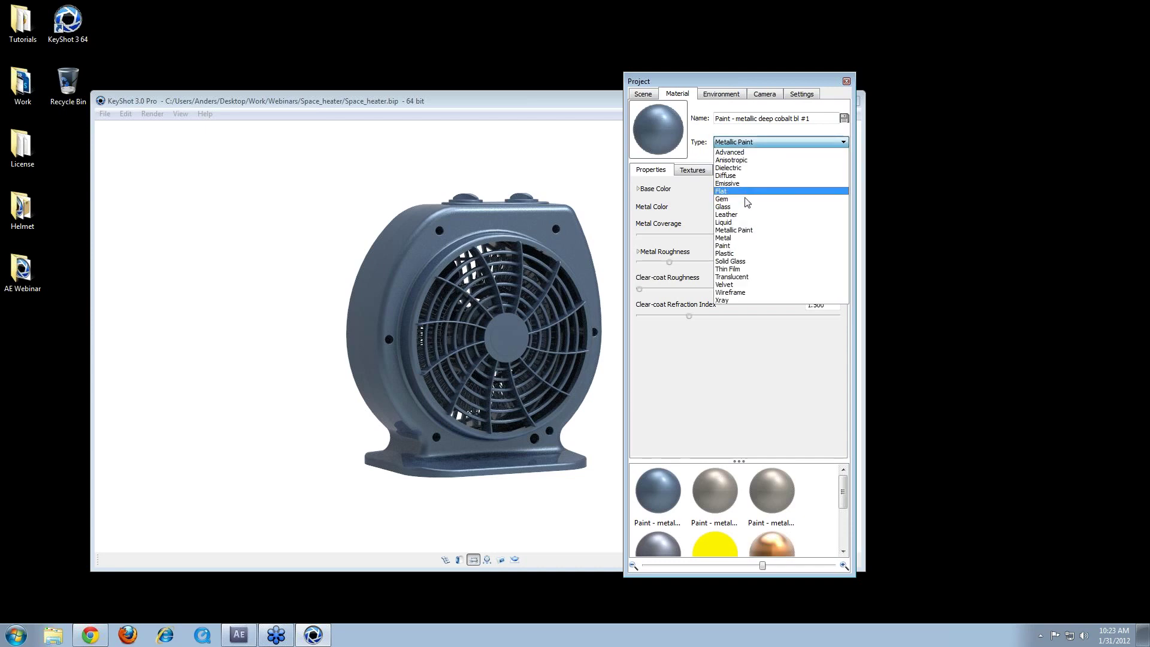
{"action": "left_click", "coordinate": [746, 191]}
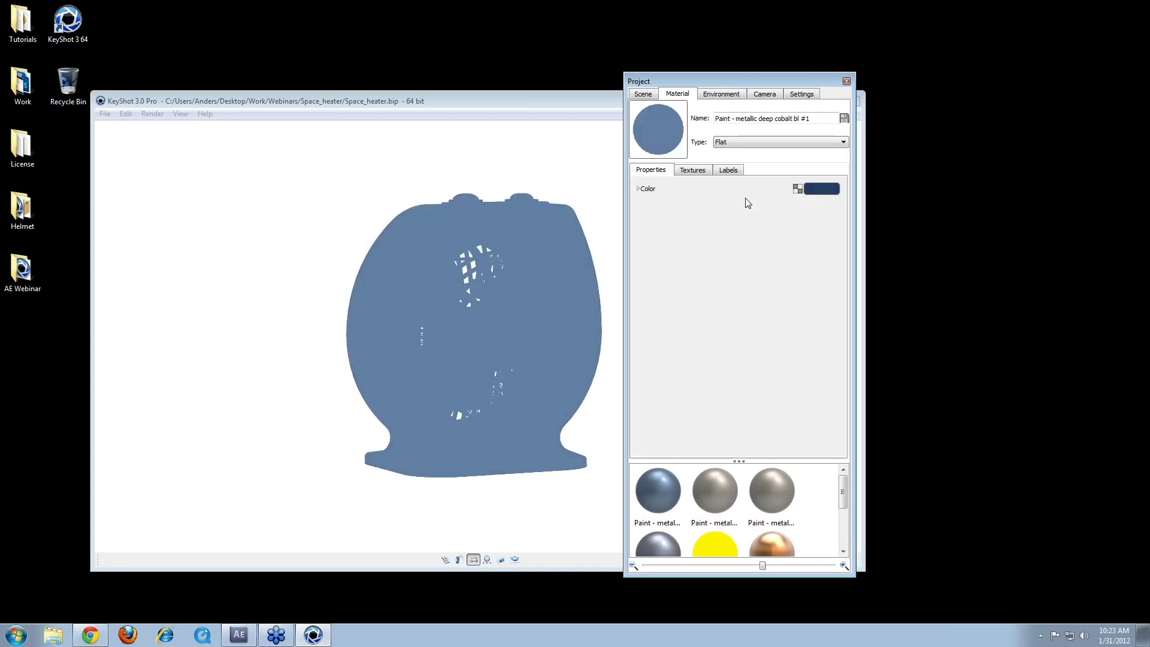
{"action": "left_click", "coordinate": [820, 190]}
{"action": "left_click_drag", "start_coordinate": [806, 304], "coordinate": [819, 350]}
{"action": "left_click_drag", "start_coordinate": [883, 302], "coordinate": [884, 234]}
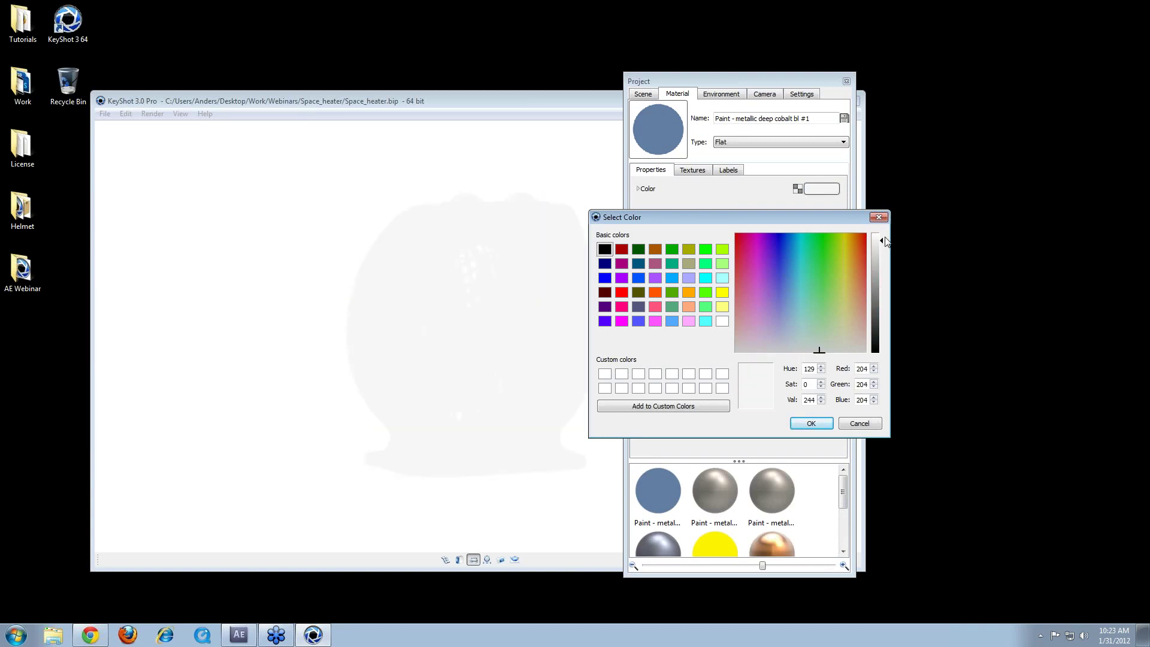
{"action": "left_click", "coordinate": [806, 424]}
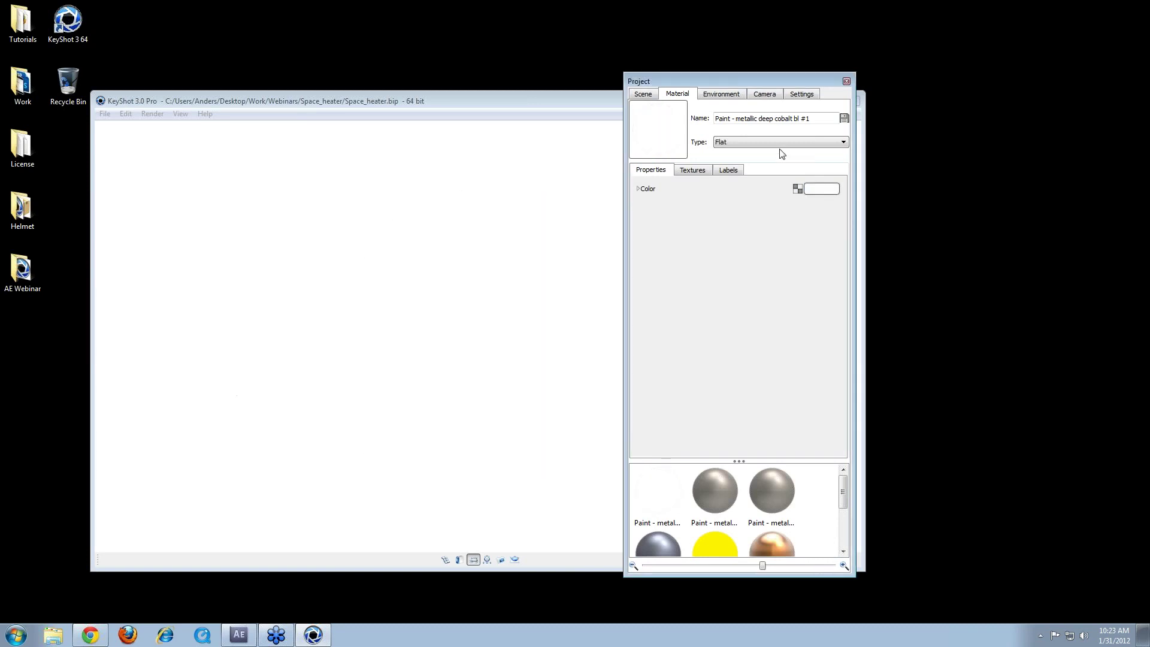
Step: Set the environment's background color to black
{"action": "left_click", "coordinate": [728, 96]}
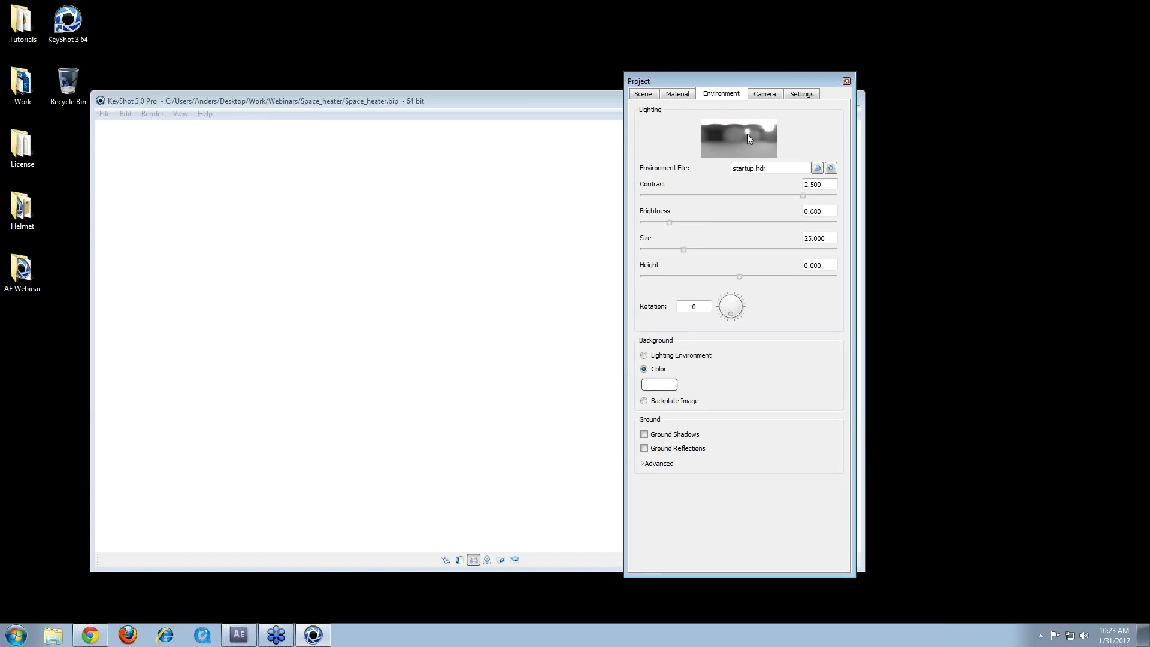
{"action": "left_click", "coordinate": [658, 384]}
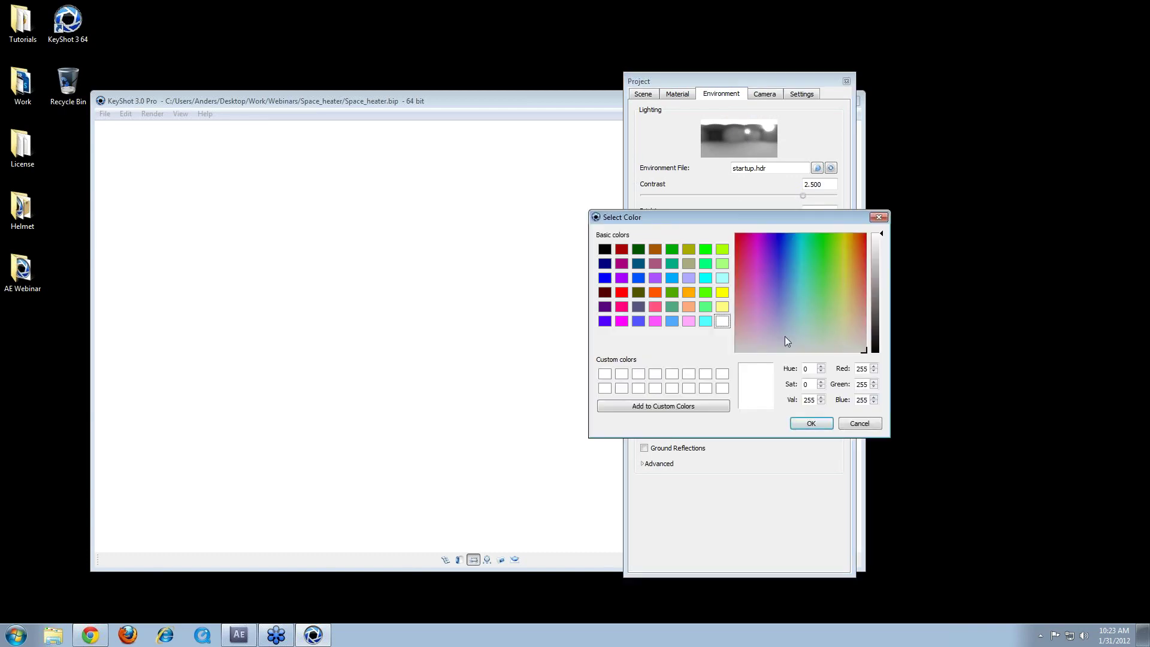
{"action": "left_click_drag", "start_coordinate": [885, 336], "coordinate": [873, 363]}
{"action": "left_click", "coordinate": [815, 423]}
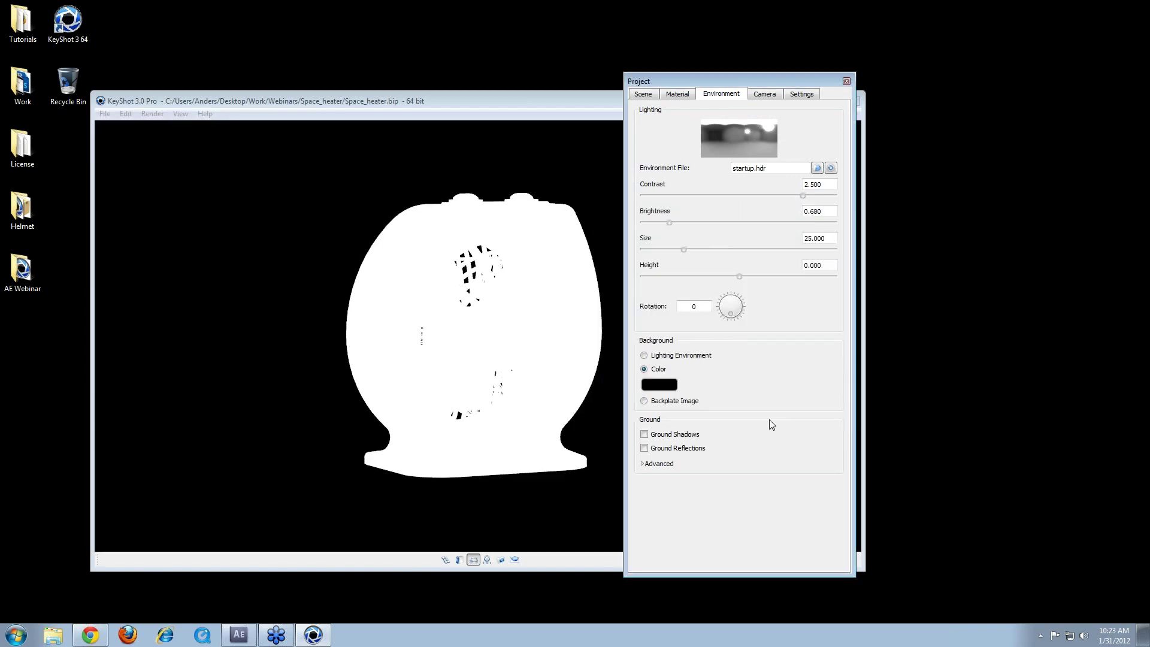
Step: Preview the black-and-white matte in the animation at 00:11:000, then pause the real-time rendering
{"action": "left_click", "coordinate": [487, 558]}
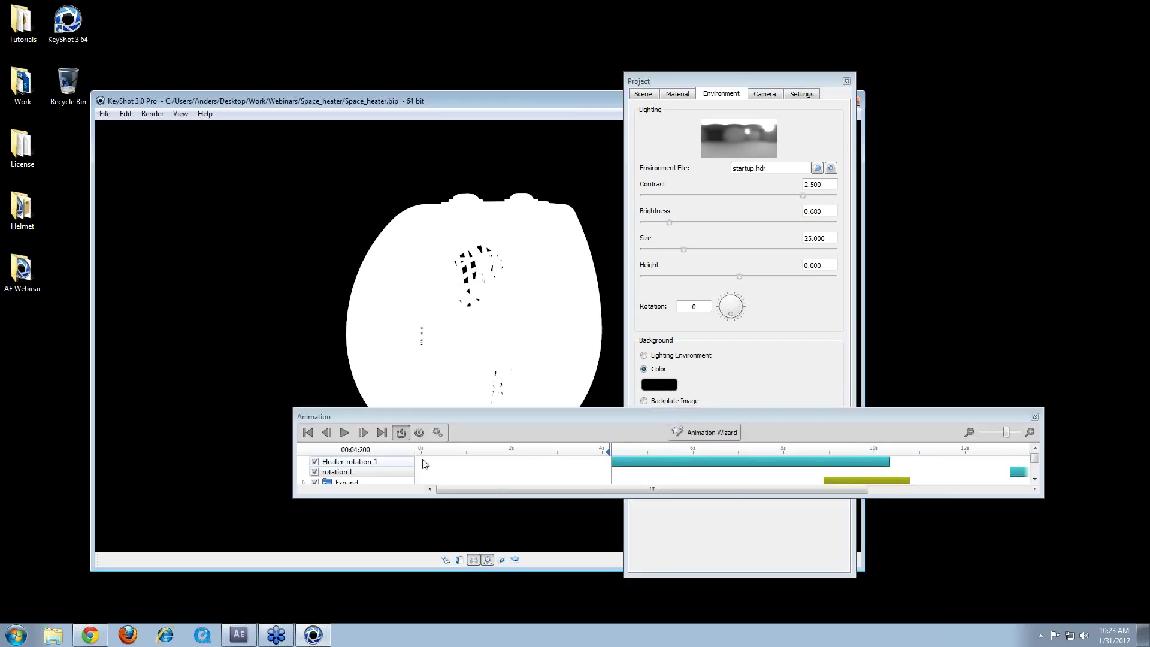
{"action": "left_click_drag", "start_coordinate": [647, 458], "coordinate": [919, 473]}
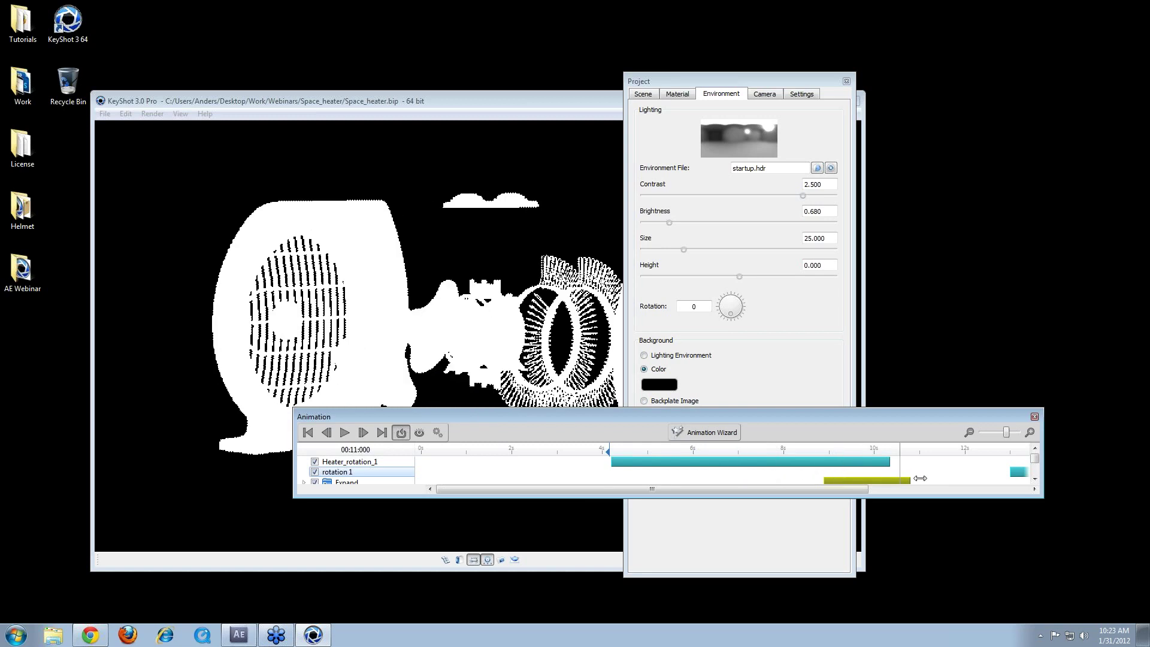
{"action": "left_click", "coordinate": [1034, 416]}
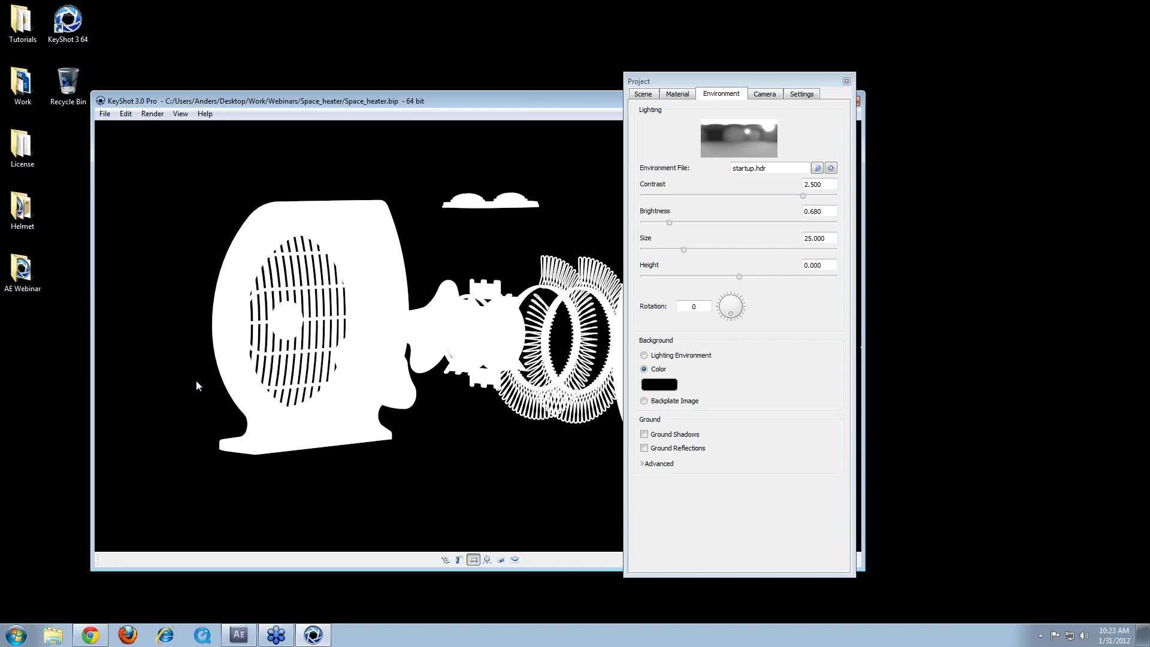
{"action": "key", "text": "shift+p"}
Step: Switch to the Space_heater_start.aep project in After Effects and close the space_heater_color_2_matte composition
{"action": "right_click", "coordinate": [248, 629]}
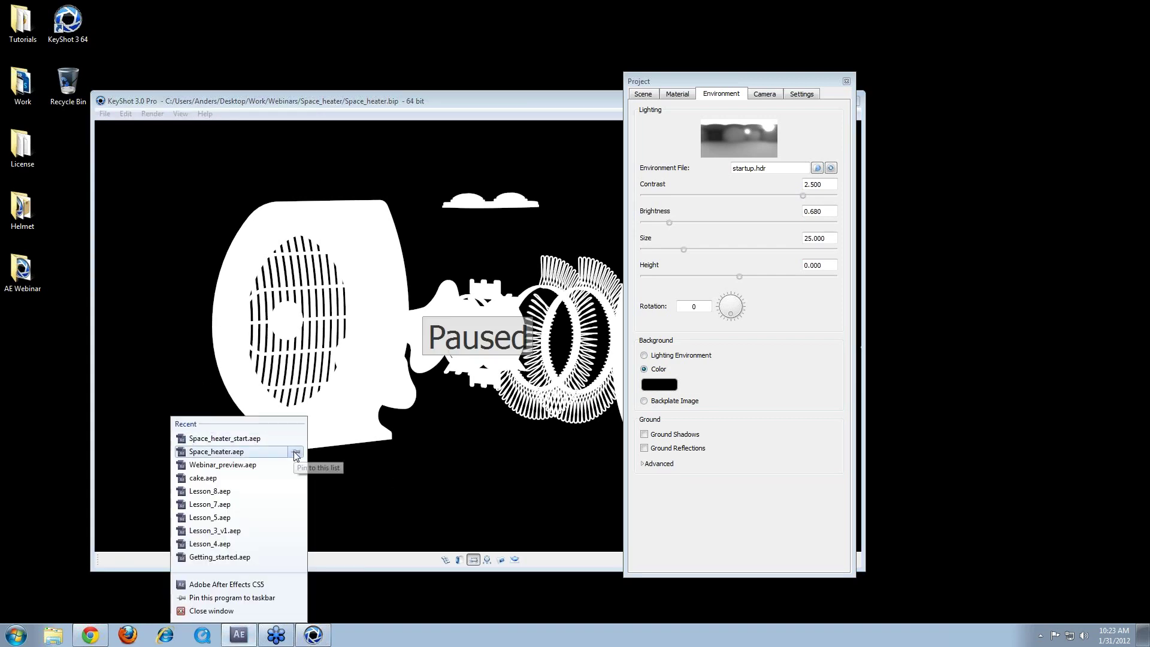
{"action": "left_click", "coordinate": [240, 438]}
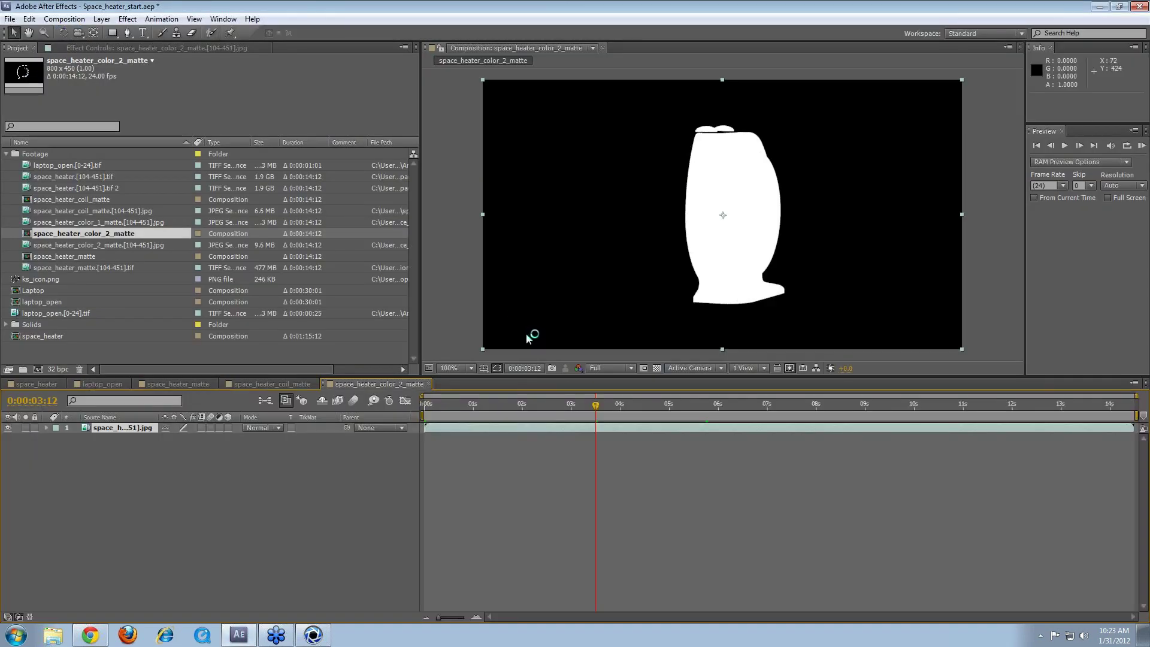
{"action": "left_click", "coordinate": [137, 462]}
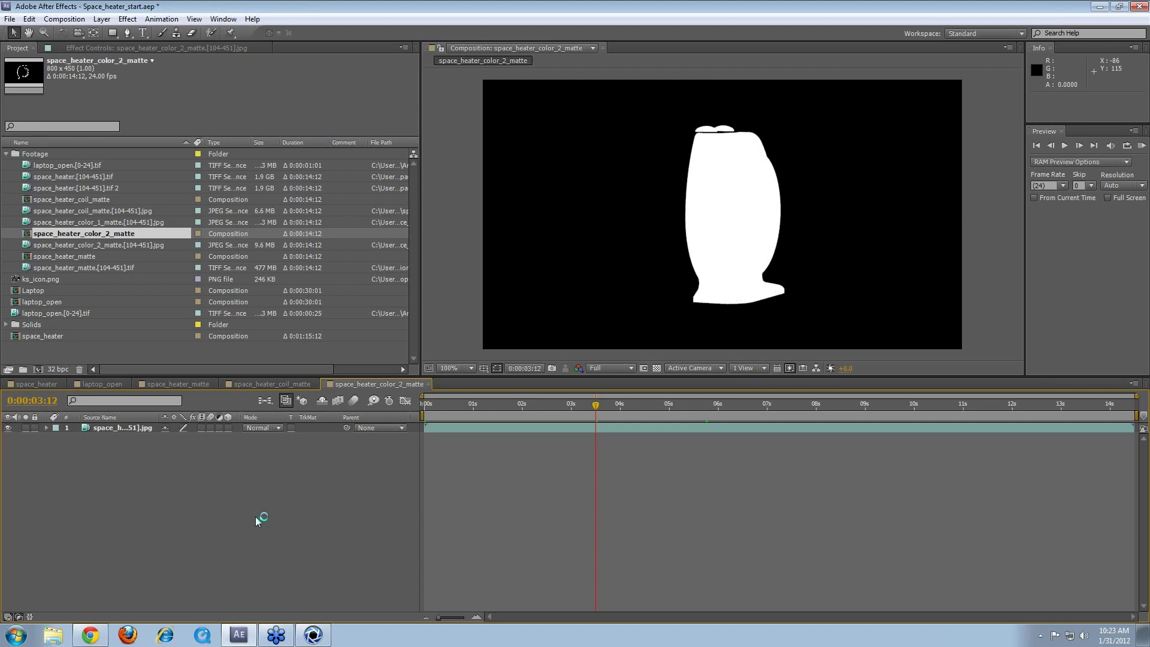
{"action": "key", "text": "super+Down"}
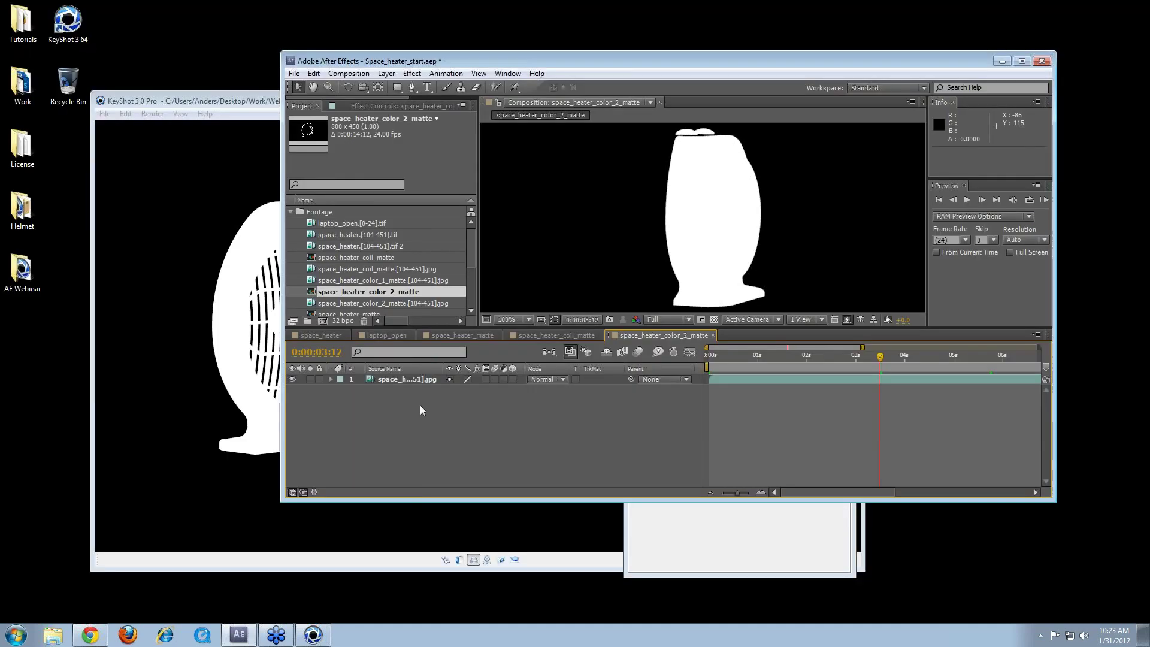
{"action": "double_click", "coordinate": [563, 63]}
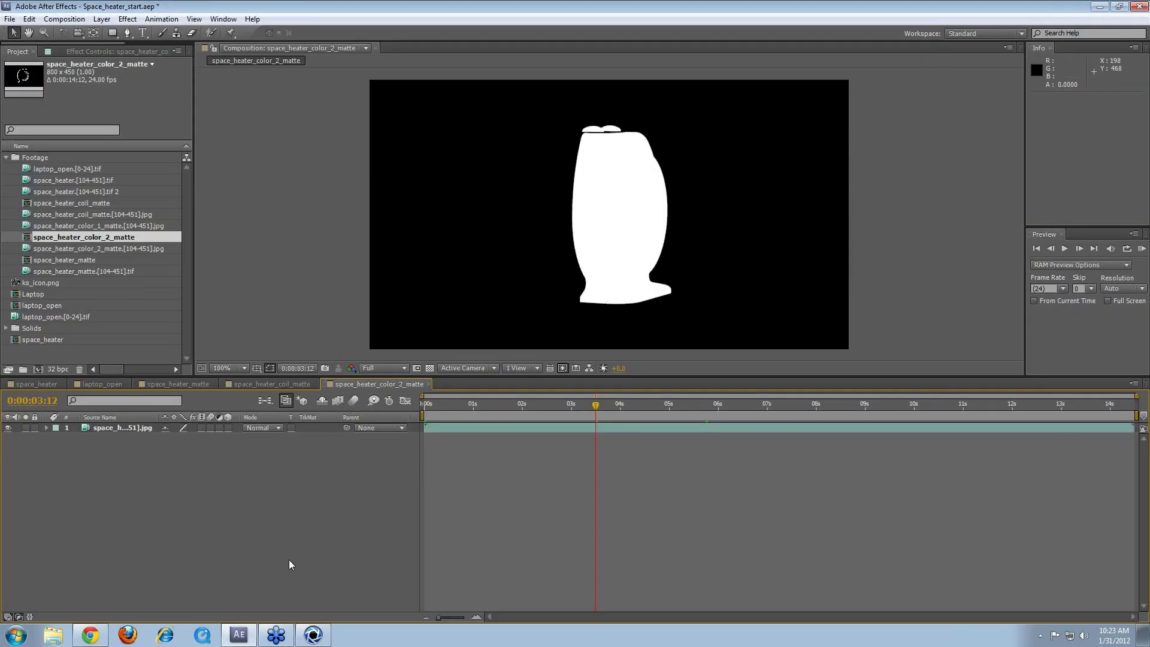
{"action": "left_click", "coordinate": [428, 383]}
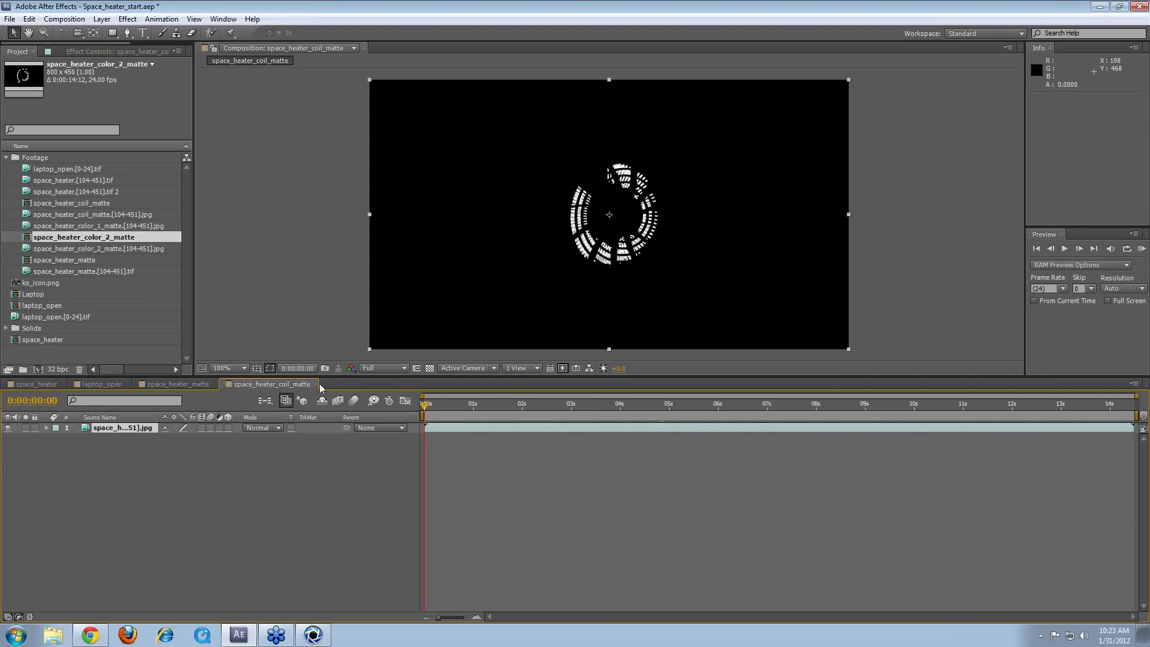
Step: Close the space_heater_coil_matte, space_heater_matte and laptop_open compositions, and move the space_heater composition's current time to 0:00:00:00
{"action": "left_click", "coordinate": [315, 384]}
{"action": "left_click", "coordinate": [213, 383]}
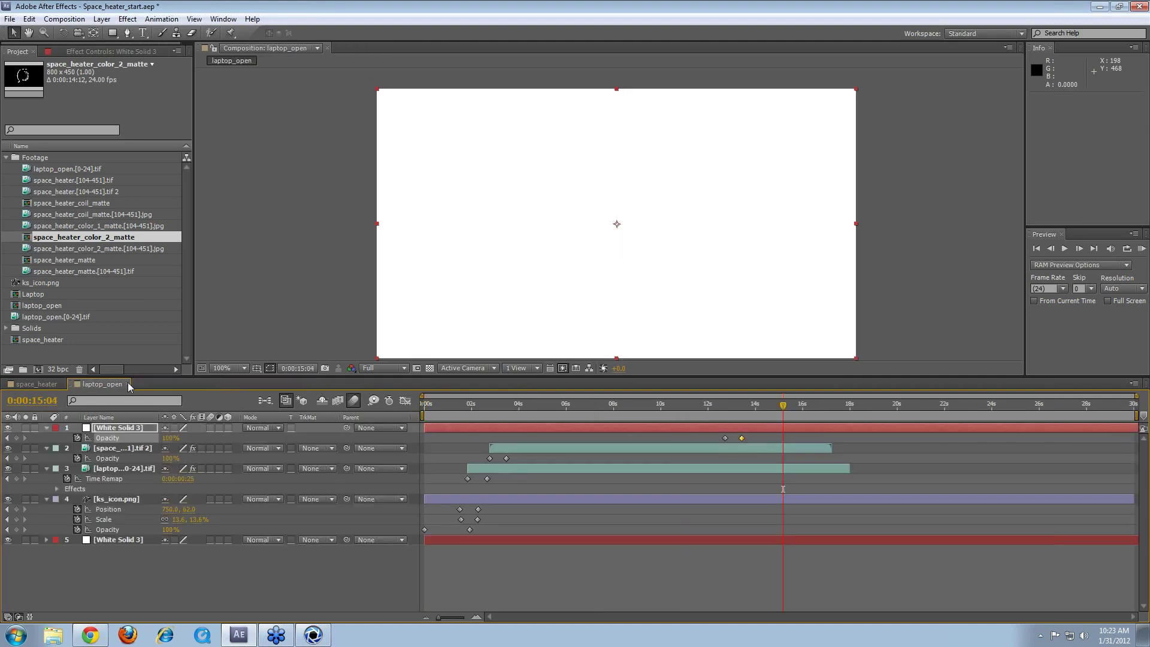
{"action": "left_click", "coordinate": [128, 383]}
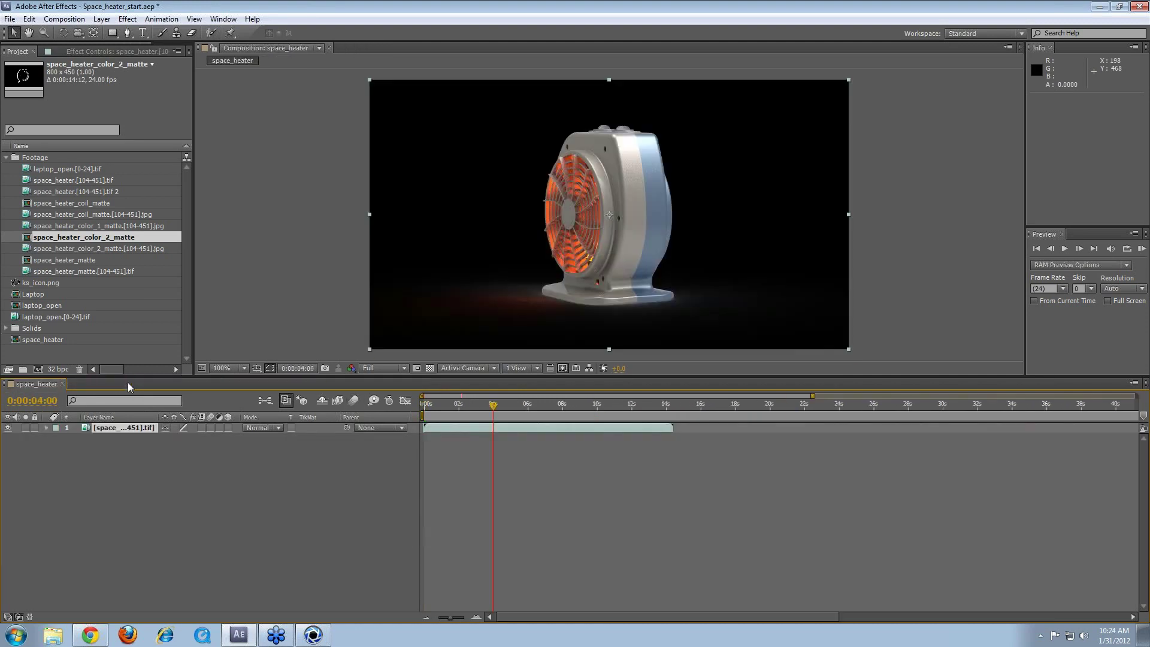
{"action": "left_click_drag", "start_coordinate": [492, 404], "coordinate": [359, 417]}
Step: Add the space_heater_matte.[104-451].tif sequence above the heater footage in the space_heater composition, starting at 0:00:00:00
{"action": "left_click", "coordinate": [101, 214]}
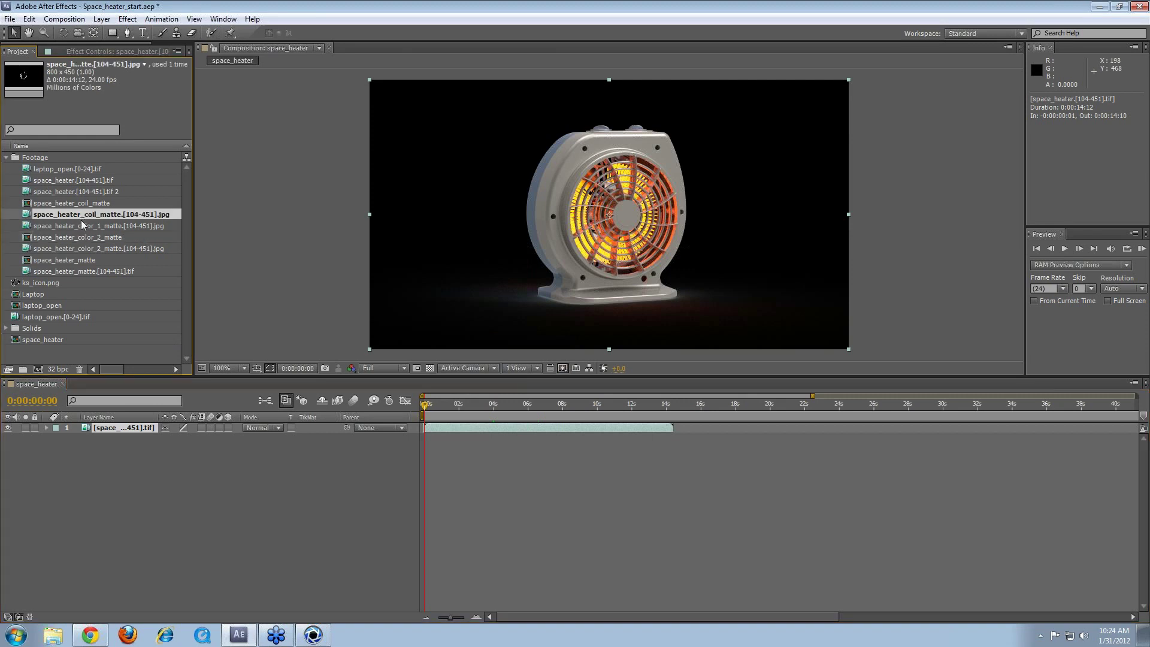
{"action": "left_click", "coordinate": [99, 192]}
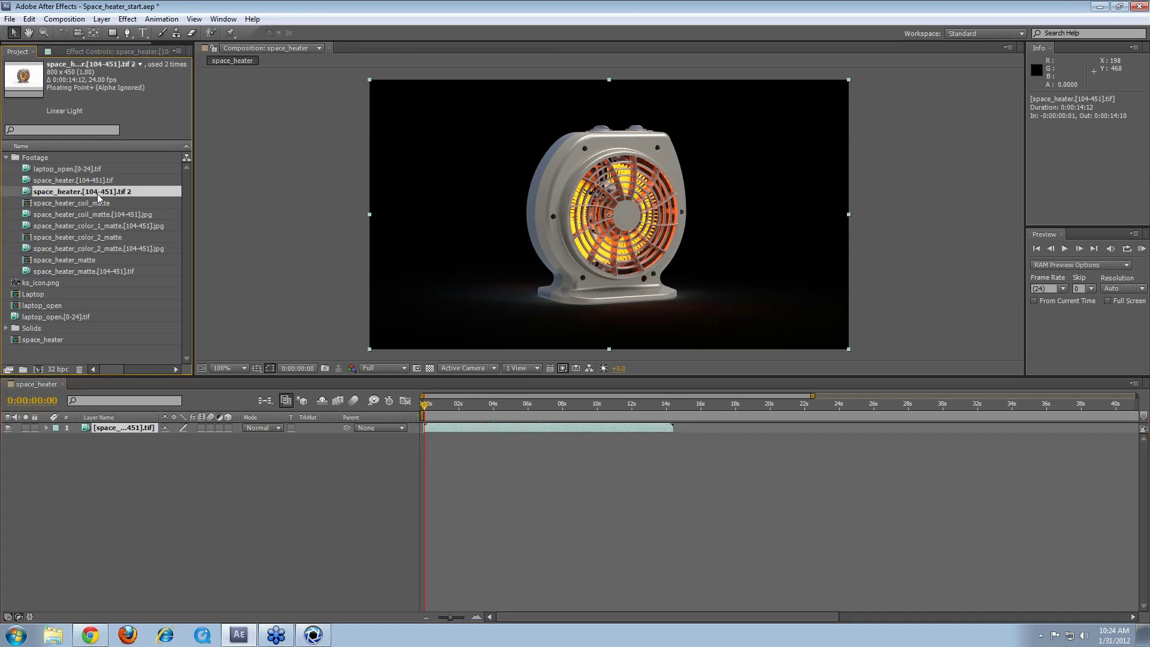
{"action": "left_click", "coordinate": [91, 225]}
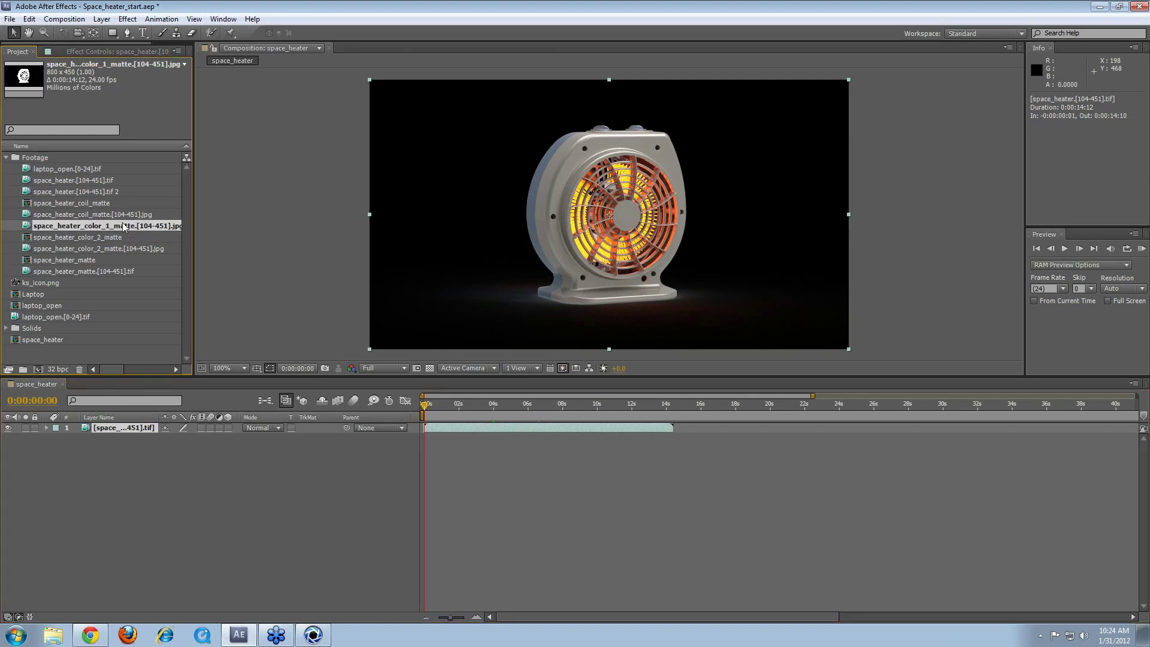
{"action": "left_click_drag", "start_coordinate": [103, 271], "coordinate": [132, 432]}
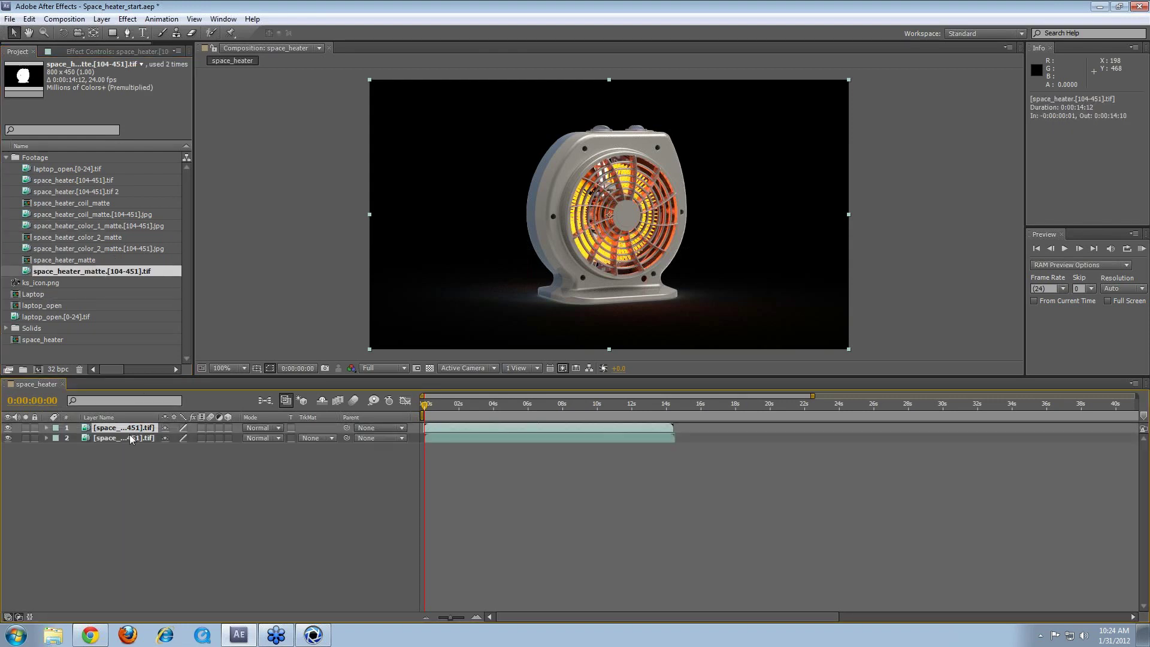
{"action": "left_click_drag", "start_coordinate": [134, 437], "coordinate": [128, 427]}
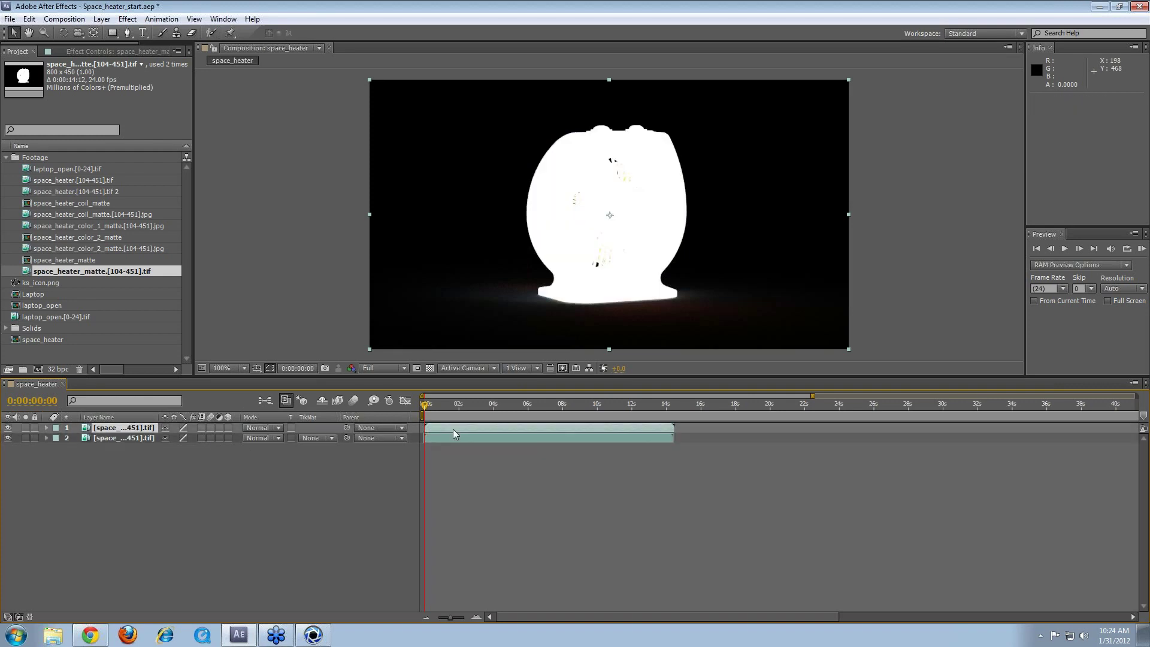
{"action": "left_click_drag", "start_coordinate": [451, 431], "coordinate": [297, 437]}
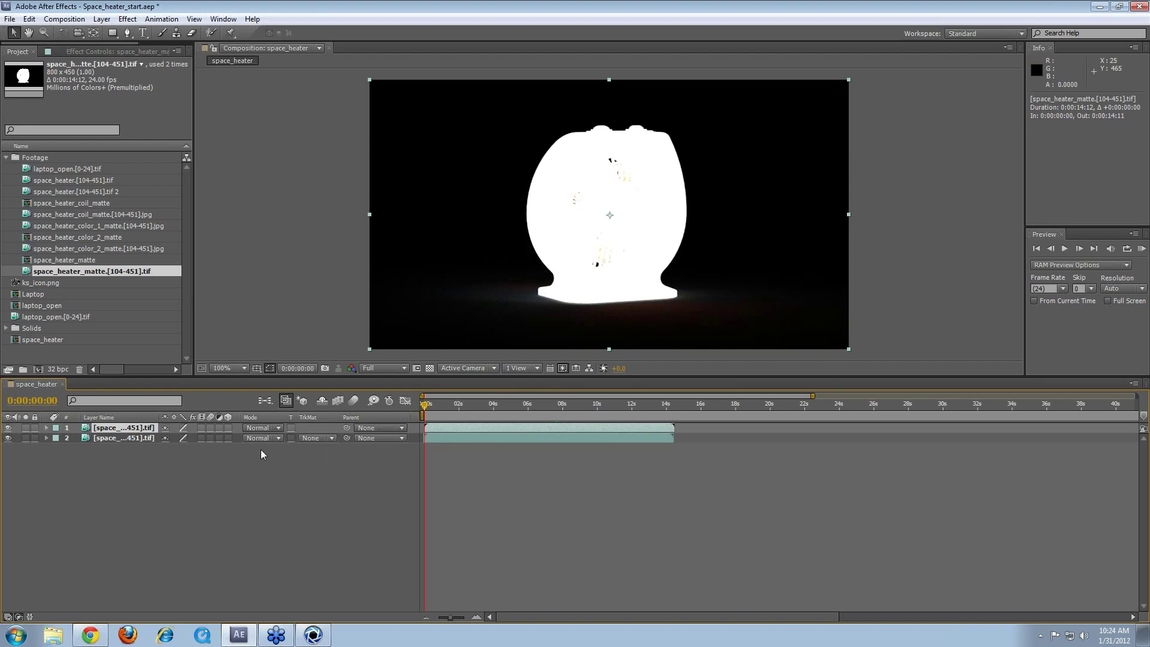
Step: Set the heater footage's track matte to Luma Matte using space_heater_matte, and briefly show the matte layer for comparison
{"action": "left_click", "coordinate": [133, 438]}
{"action": "left_click", "coordinate": [129, 428]}
{"action": "left_click", "coordinate": [320, 439]}
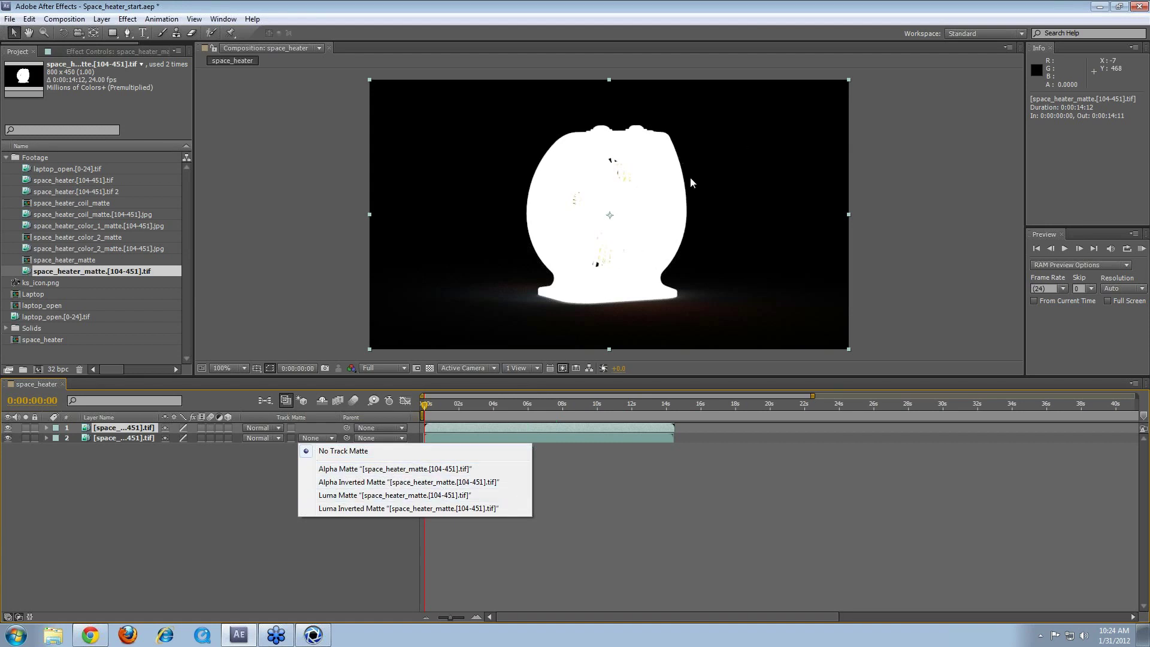
{"action": "left_click", "coordinate": [467, 496]}
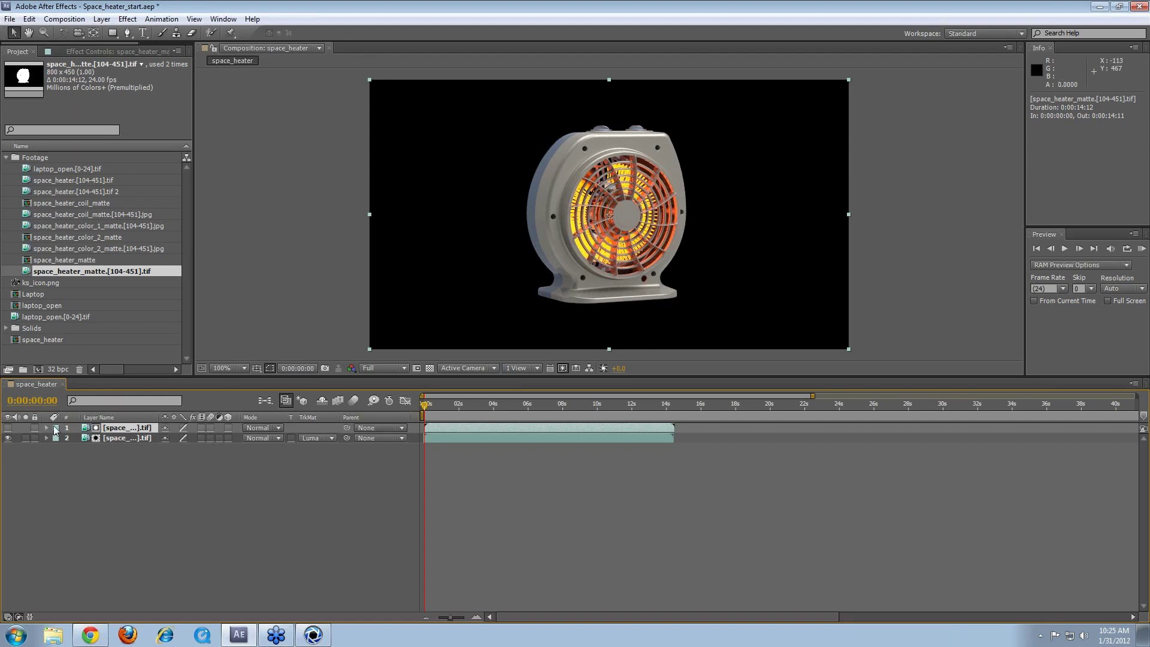
{"action": "left_click", "coordinate": [8, 428]}
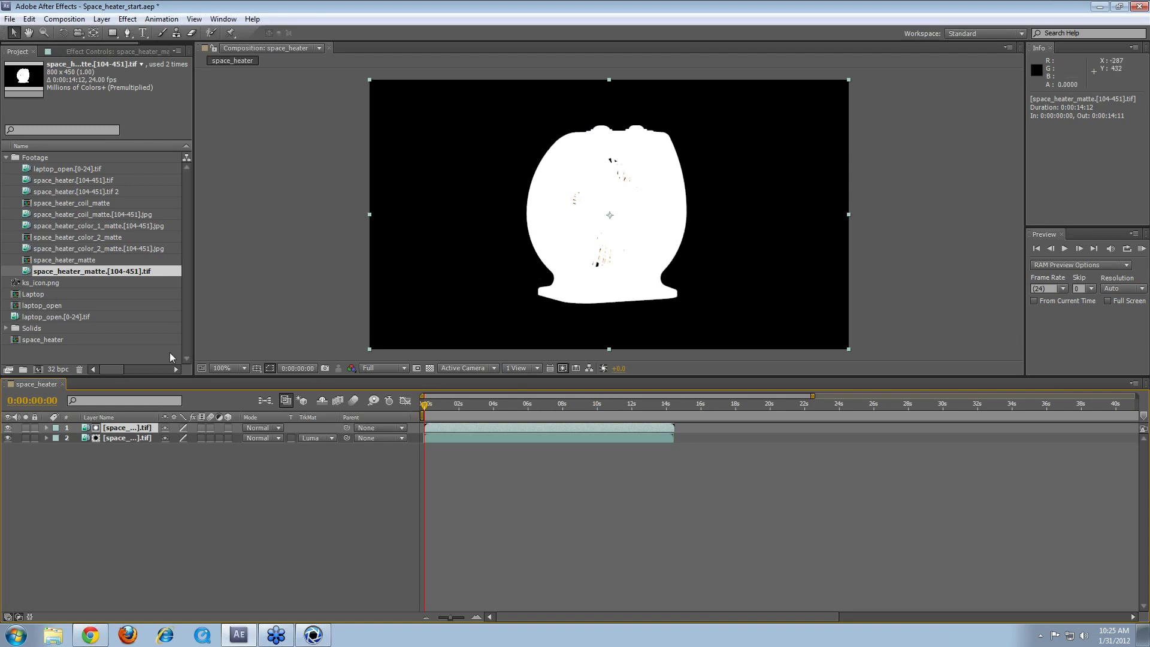
{"action": "left_click", "coordinate": [8, 427]}
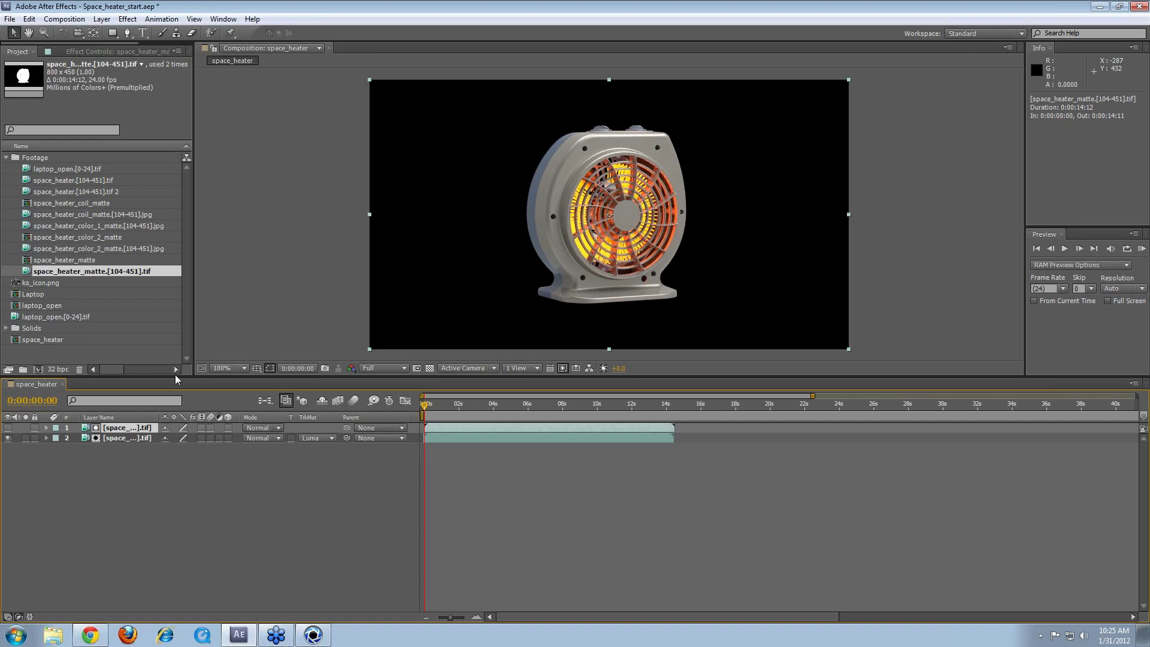
Step: Delete the space_heater_matte layer from the space_heater composition, keeping the heater footage layer
{"action": "left_click", "coordinate": [121, 438], "text": "shift"}
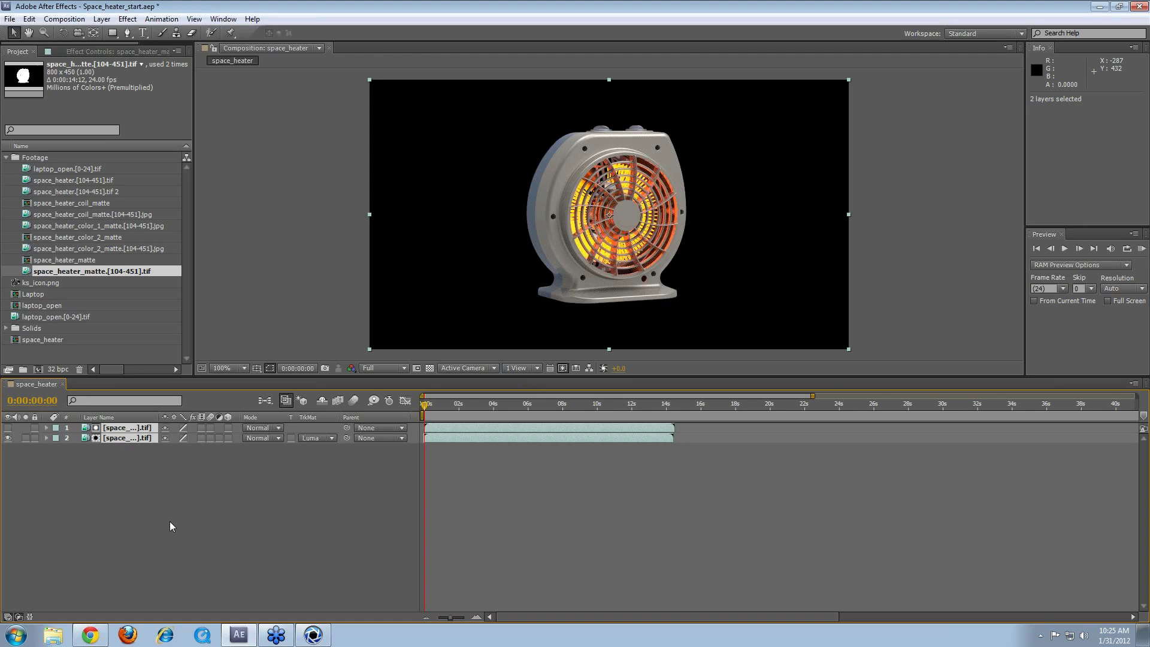
{"action": "left_click", "coordinate": [172, 511]}
{"action": "left_click", "coordinate": [133, 430]}
{"action": "left_click", "coordinate": [128, 436], "text": "shift"}
{"action": "left_click", "coordinate": [130, 435]}
{"action": "left_click", "coordinate": [130, 431]}
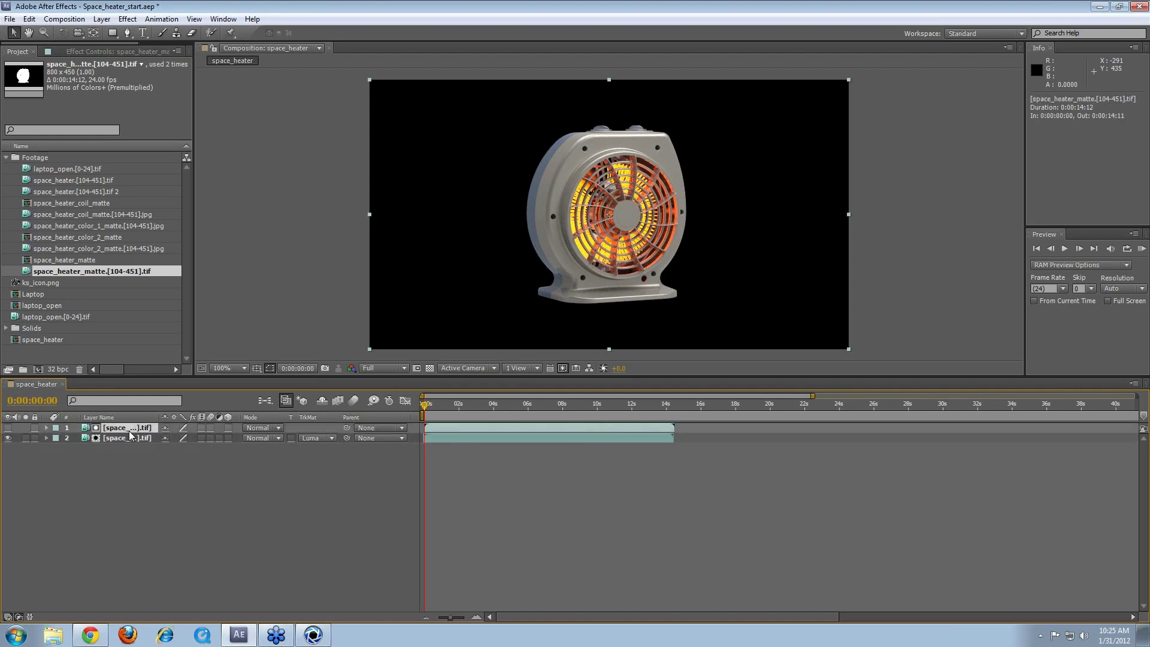
{"action": "key", "text": "Delete"}
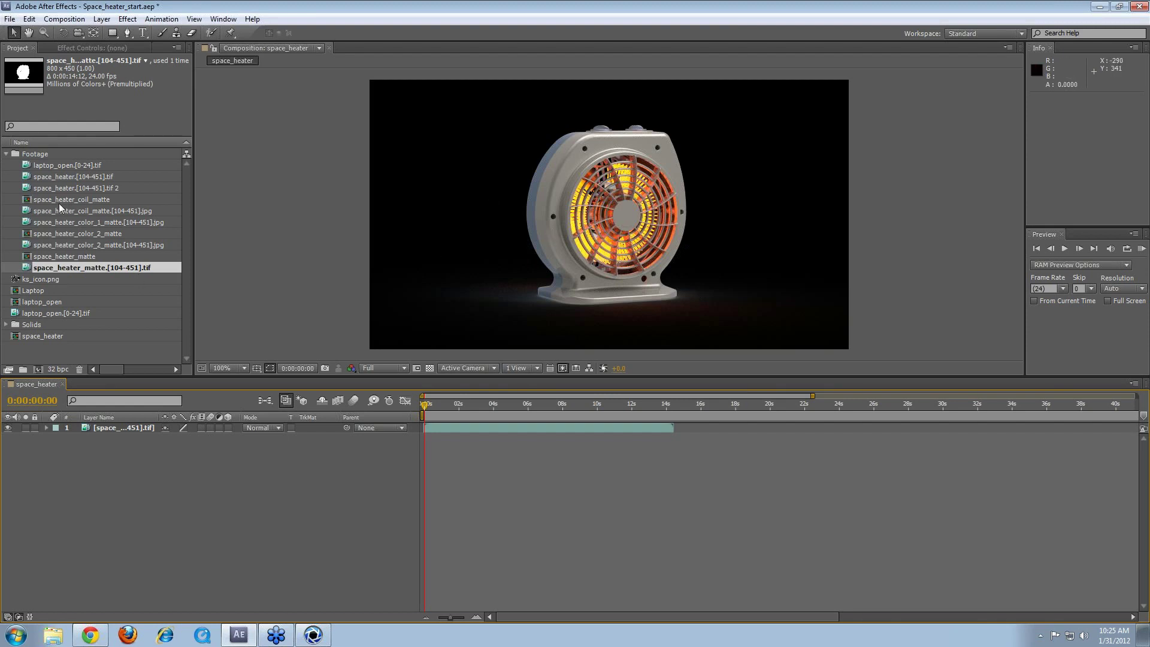
Step: Create a composition from the space_heater_coil_matte.[104-451].jpg sequence, scrub it to 0:00:00:10, and reopen the space_heater composition
{"action": "left_click", "coordinate": [95, 211]}
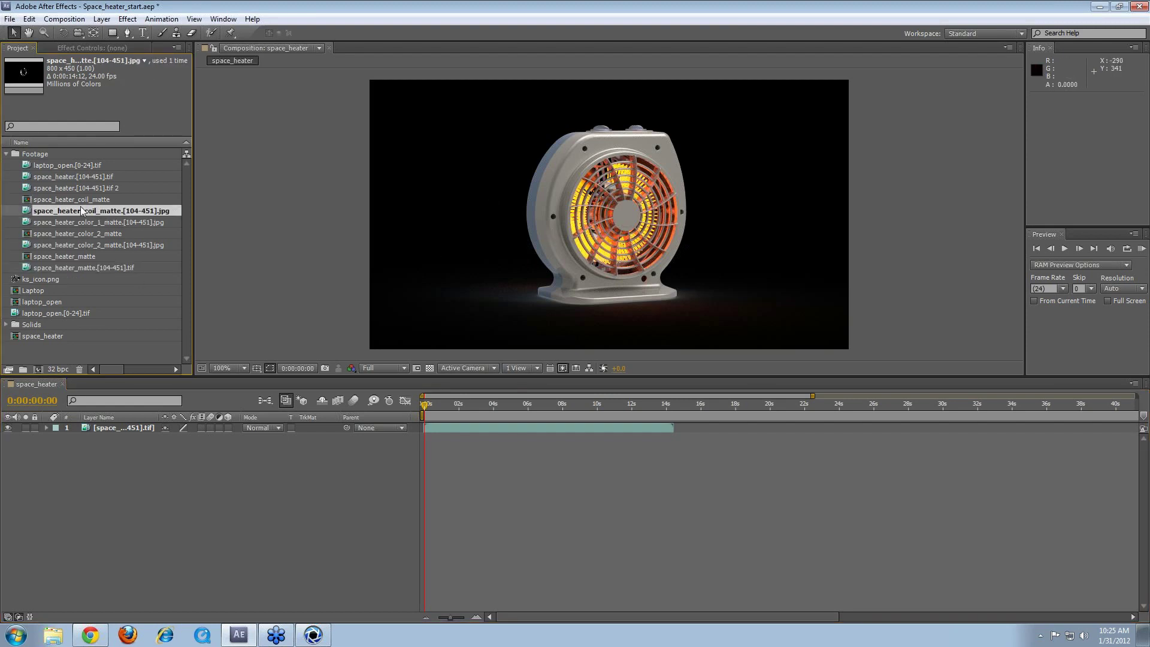
{"action": "left_click_drag", "start_coordinate": [95, 211], "coordinate": [38, 369]}
{"action": "left_click", "coordinate": [404, 400]}
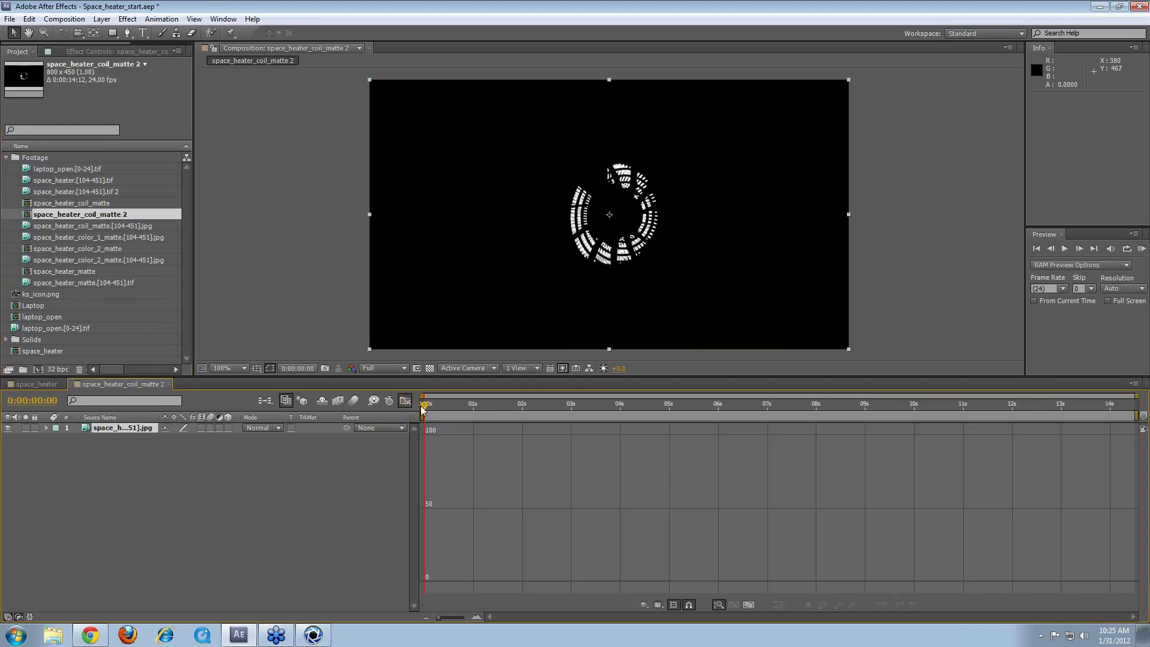
{"action": "left_click_drag", "start_coordinate": [494, 420], "coordinate": [444, 414]}
{"action": "left_click", "coordinate": [405, 400]}
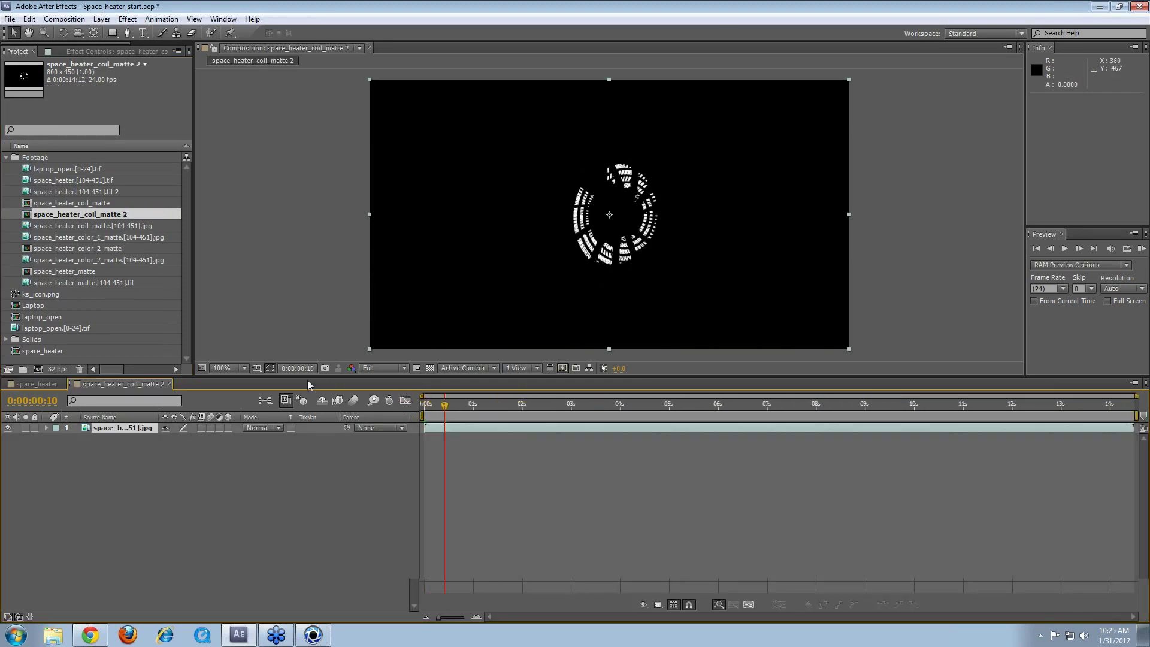
{"action": "double_click", "coordinate": [71, 354]}
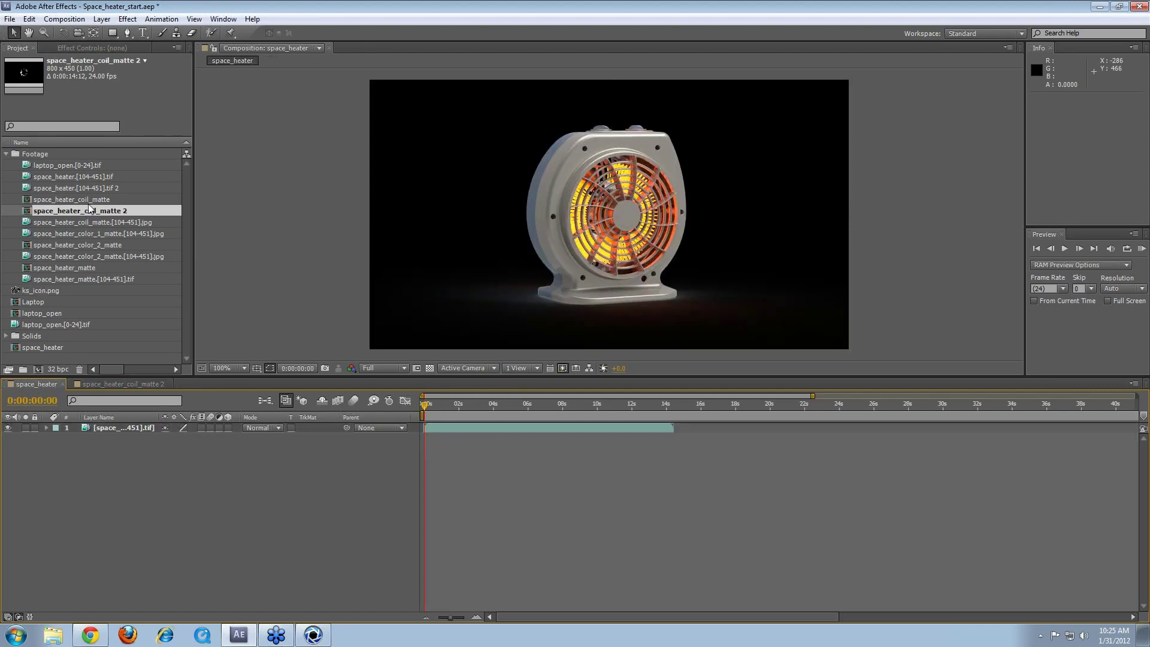
Step: Add space_heater_coil_matte.[104-451].jpg as a hidden layer above the heater footage and apply it as the footage's Luma Matte
{"action": "left_click_drag", "start_coordinate": [143, 222], "coordinate": [150, 430]}
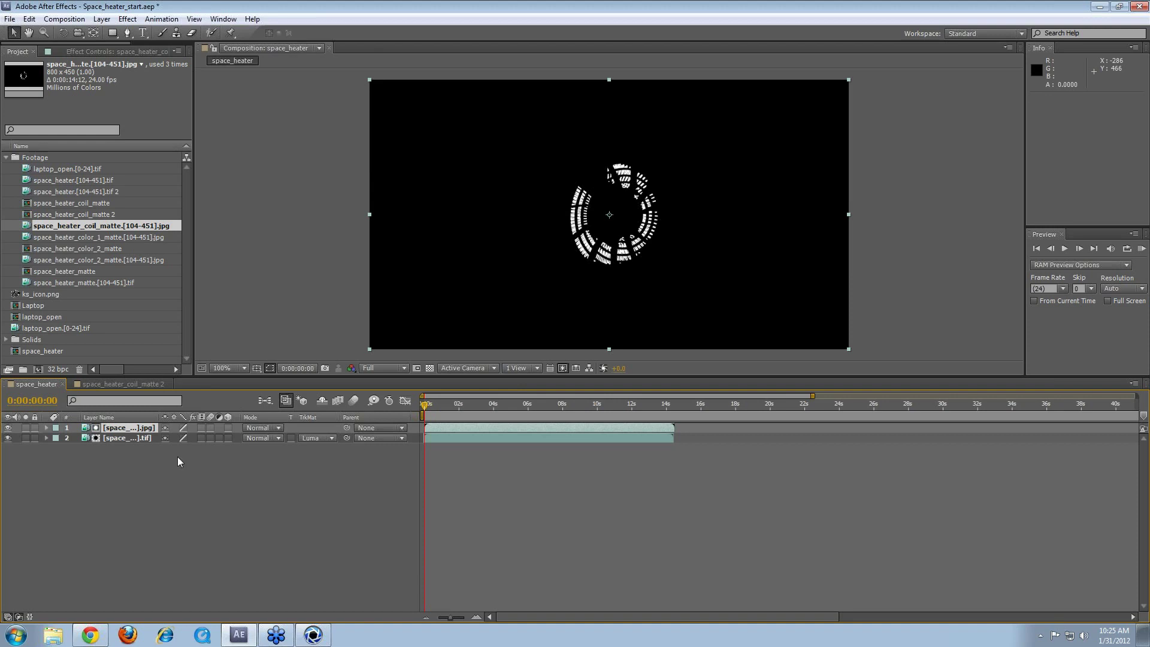
{"action": "left_click", "coordinate": [110, 436]}
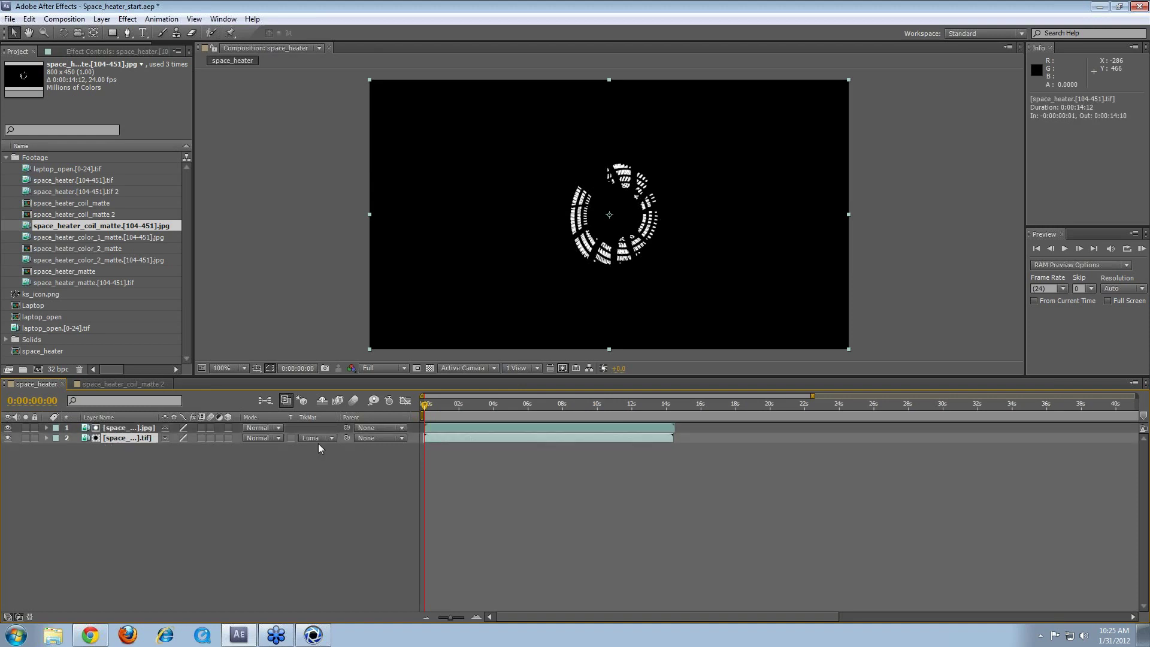
{"action": "left_click", "coordinate": [8, 427]}
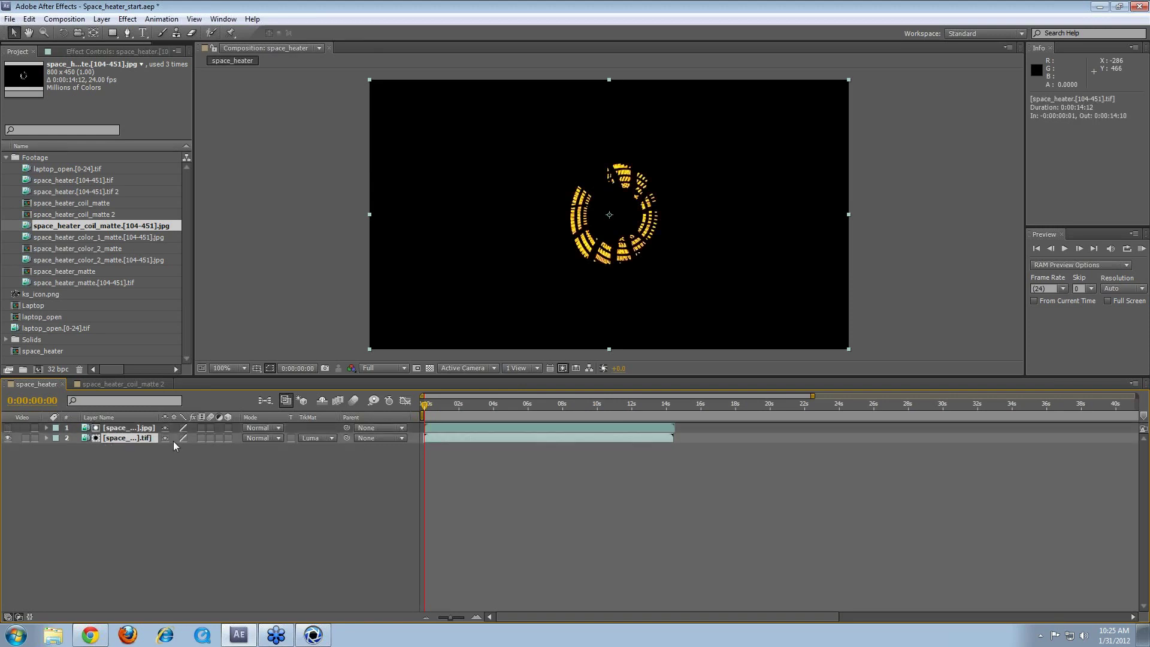
{"action": "left_click", "coordinate": [321, 439]}
{"action": "left_click", "coordinate": [323, 451]}
{"action": "left_click", "coordinate": [319, 438]}
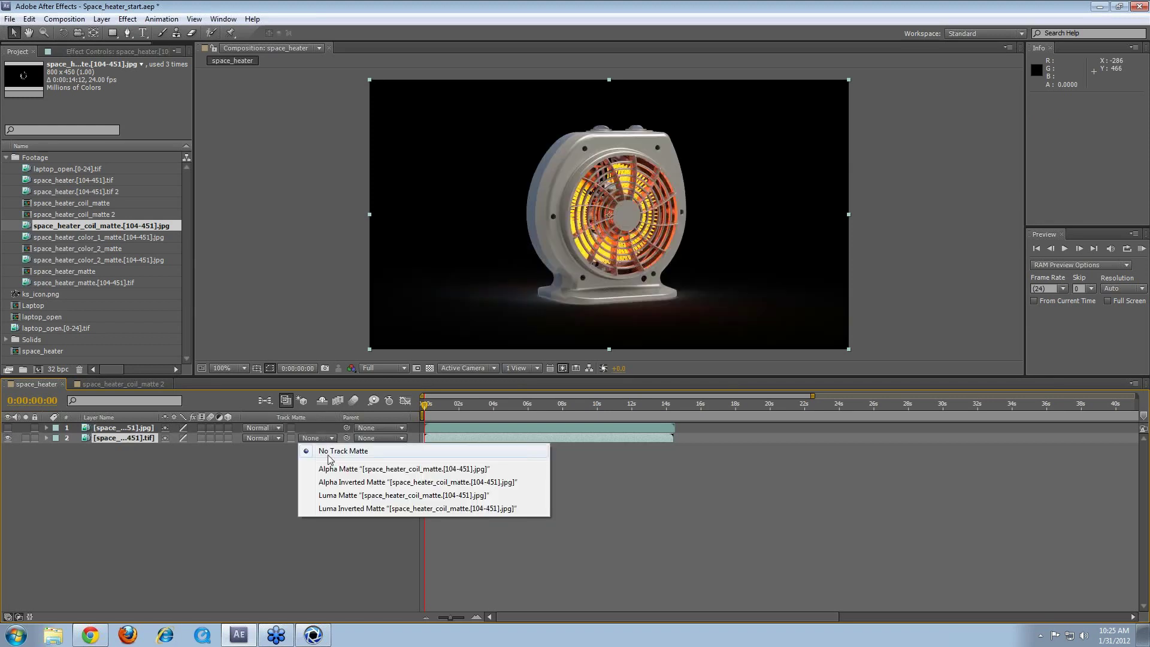
{"action": "left_click", "coordinate": [381, 495]}
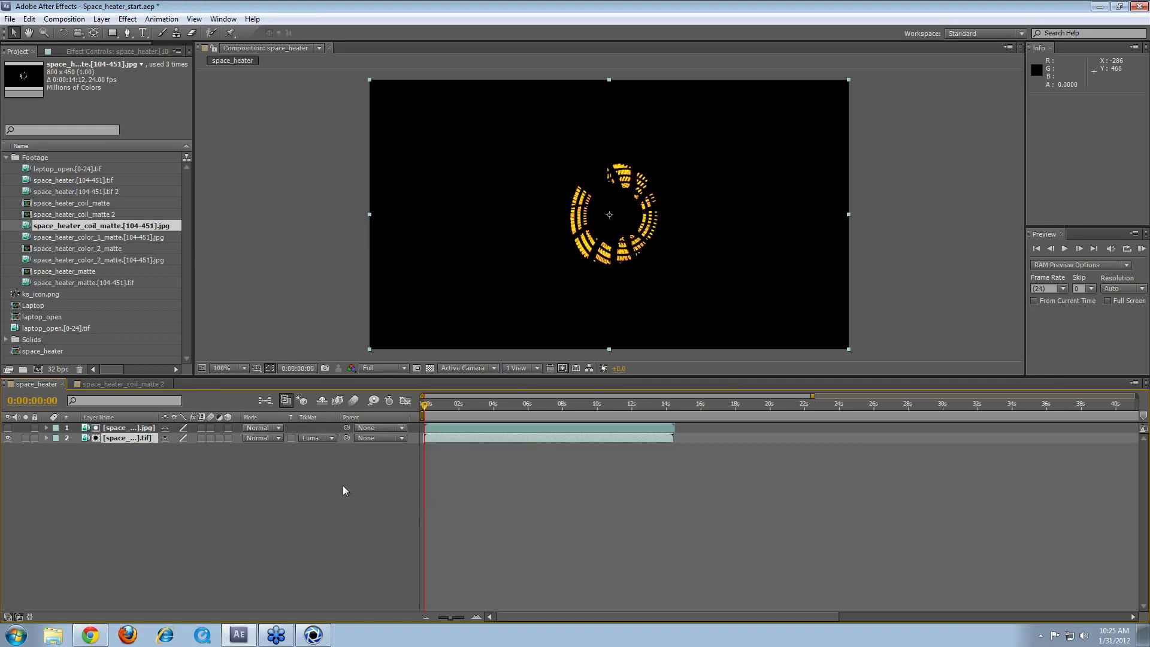
Step: Align the coil matte layer's start with the heater footage and preview the isolated coils at 0:00:07:04
{"action": "left_click_drag", "start_coordinate": [440, 412], "coordinate": [468, 426]}
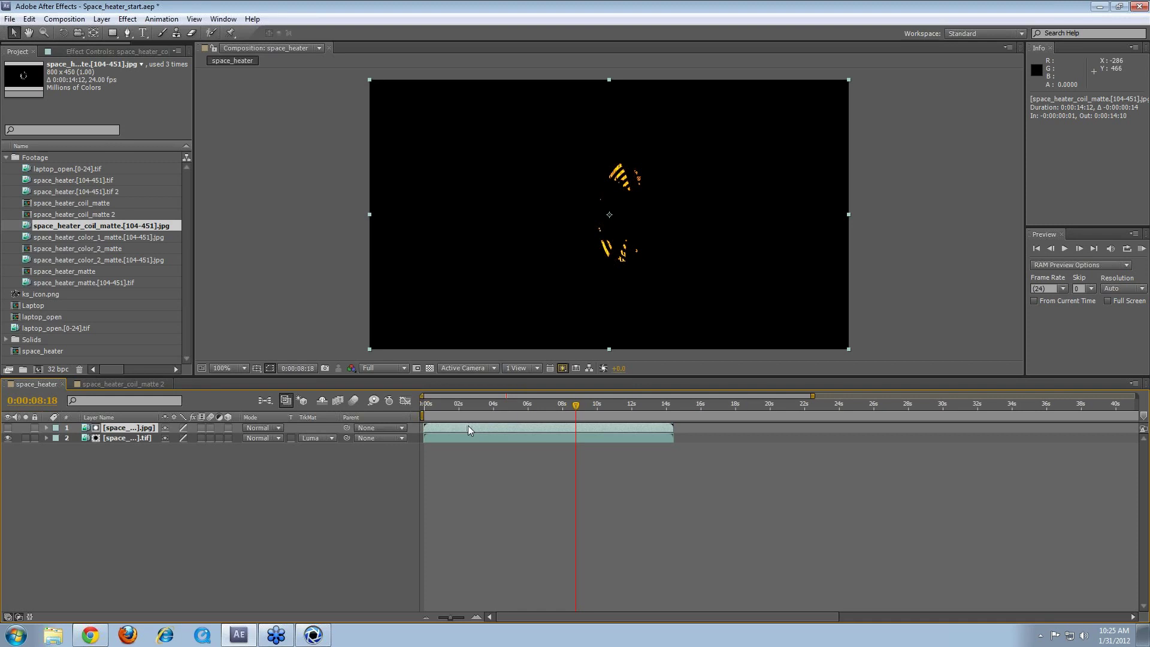
{"action": "left_click_drag", "start_coordinate": [577, 407], "coordinate": [548, 400]}
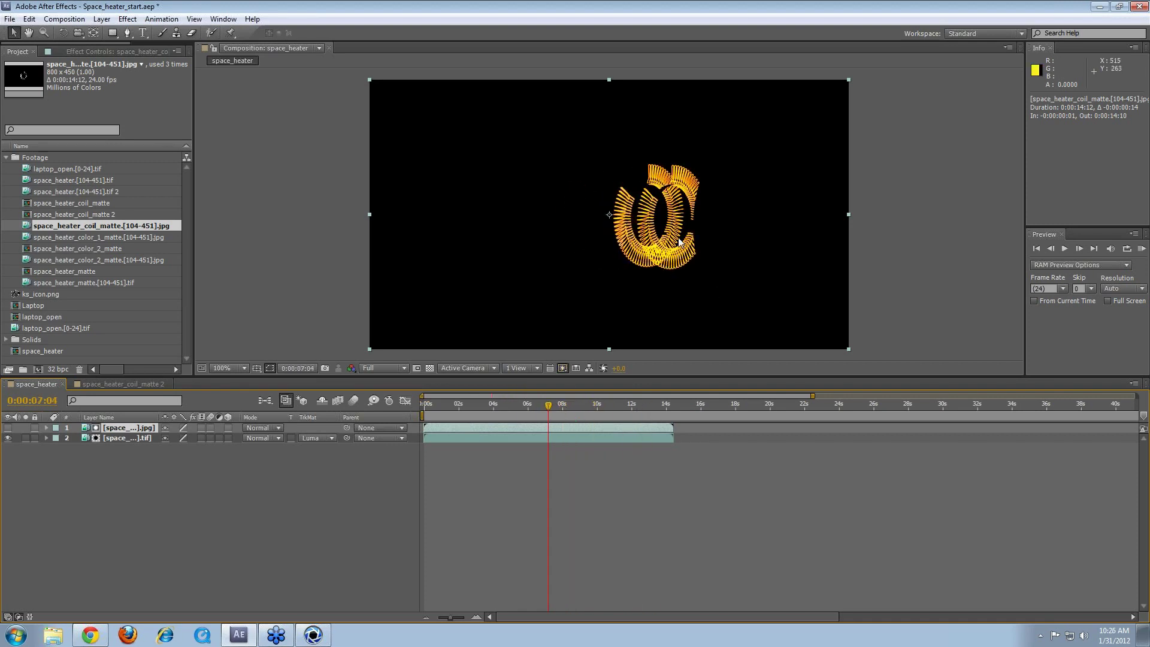
Step: Switch the timeline's layer names to source names and deselect all layers
{"action": "left_click", "coordinate": [136, 428]}
{"action": "left_click", "coordinate": [125, 438]}
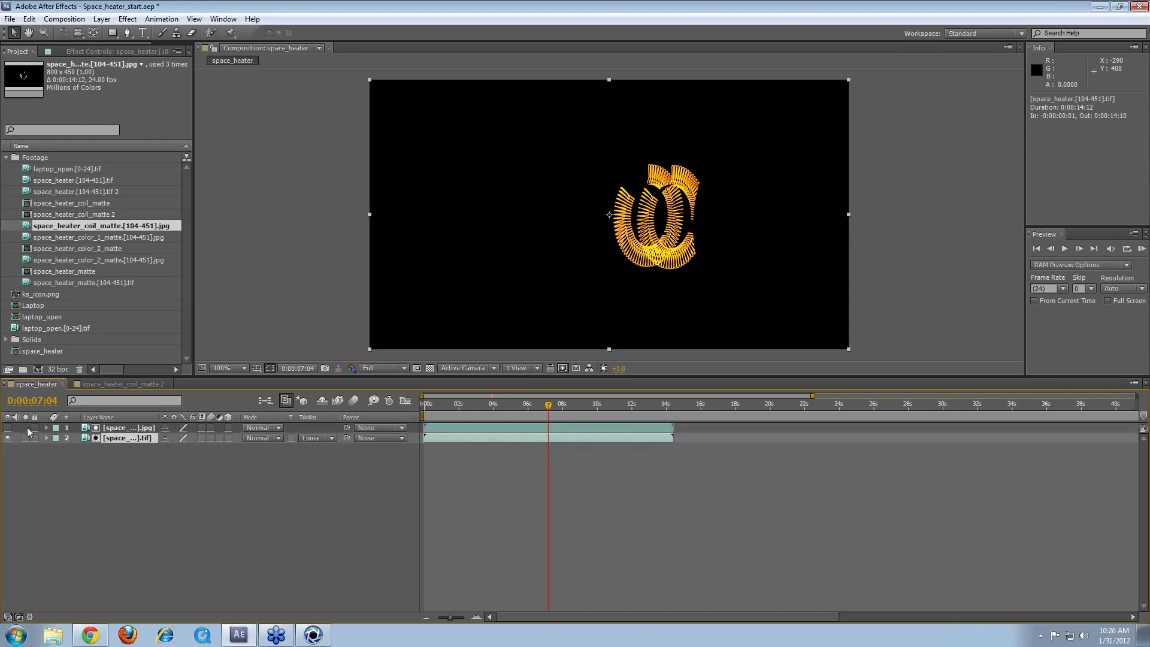
{"action": "left_click", "coordinate": [117, 417]}
{"action": "left_click", "coordinate": [60, 427]}
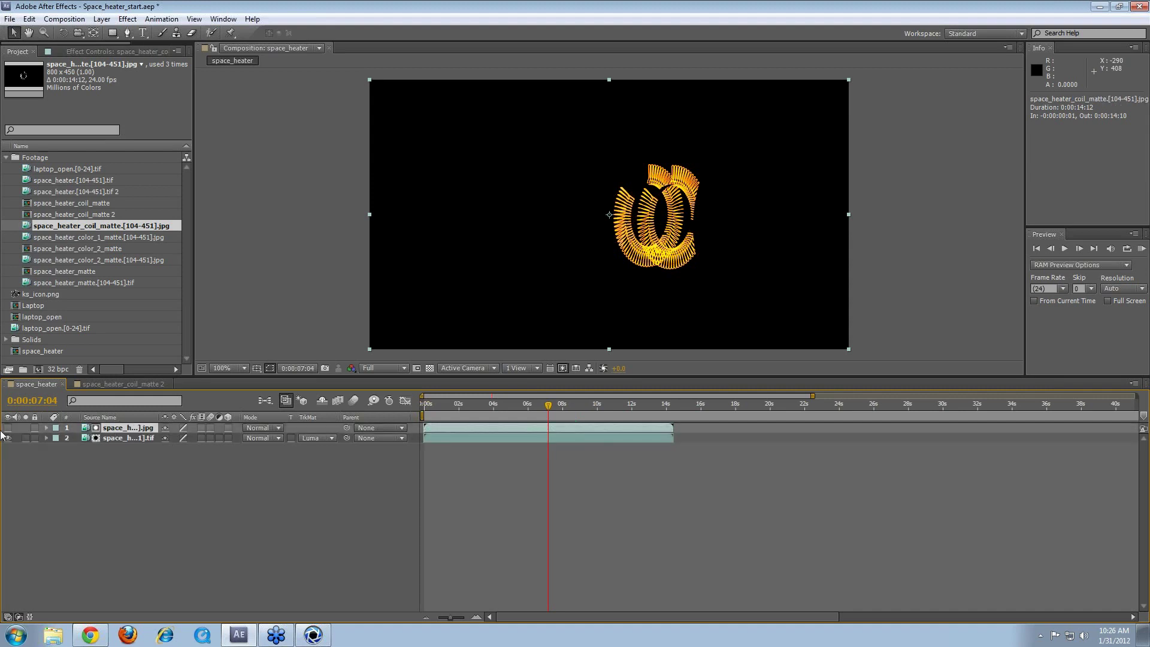
{"action": "key", "text": "F2"}
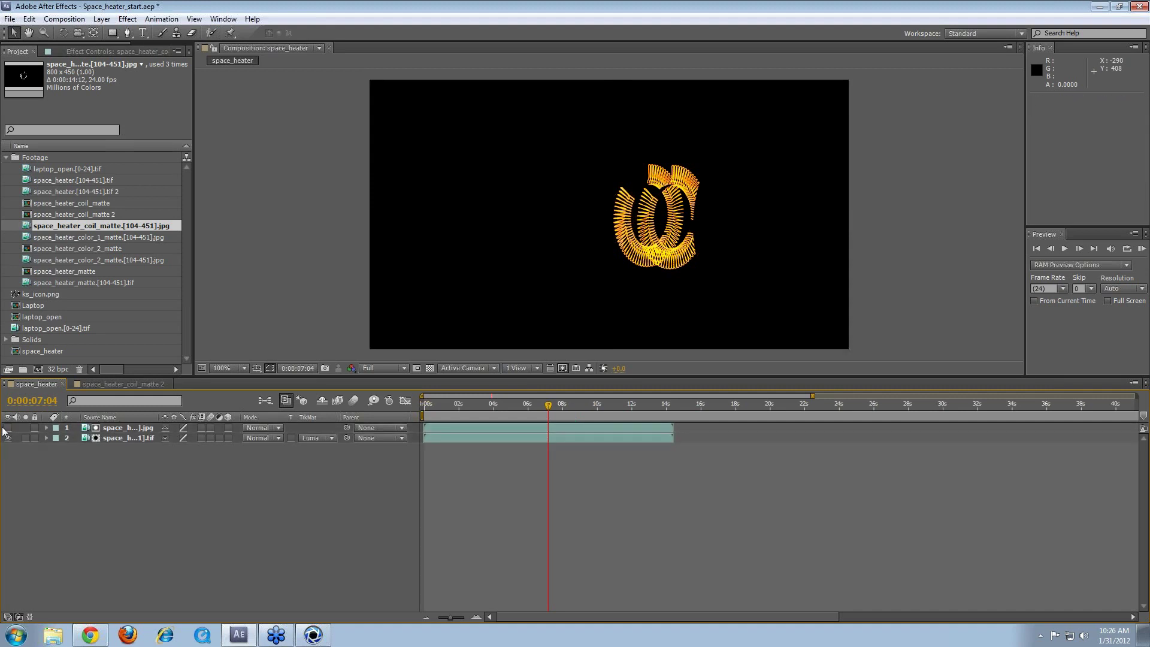
Step: Review the hidden coil matte layer's visibility and the track matte options of the heater footage beneath it
{"action": "left_click", "coordinate": [7, 428]}
{"action": "left_click", "coordinate": [8, 427]}
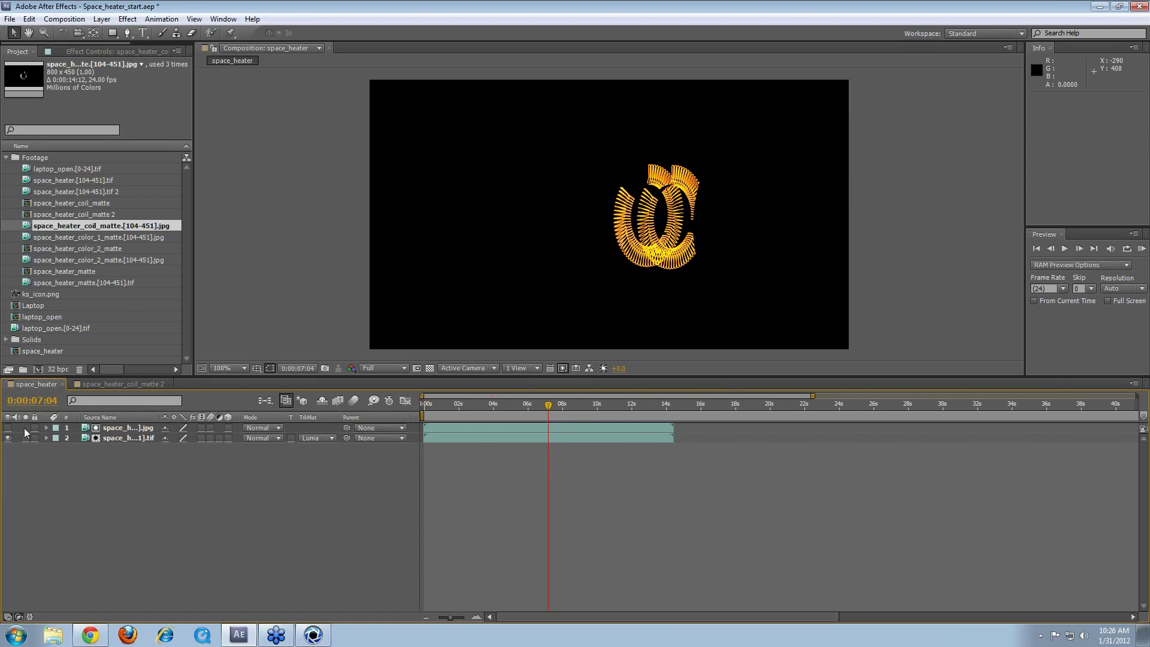
{"action": "left_click", "coordinate": [118, 429]}
{"action": "left_click", "coordinate": [136, 438]}
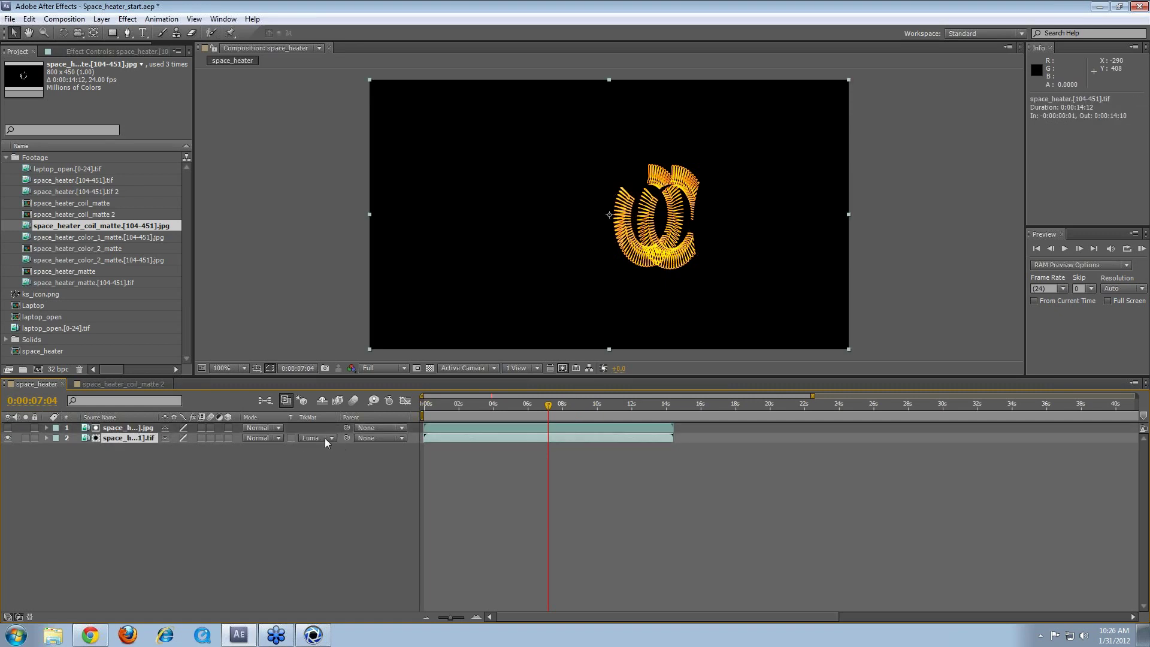
{"action": "left_click", "coordinate": [139, 428]}
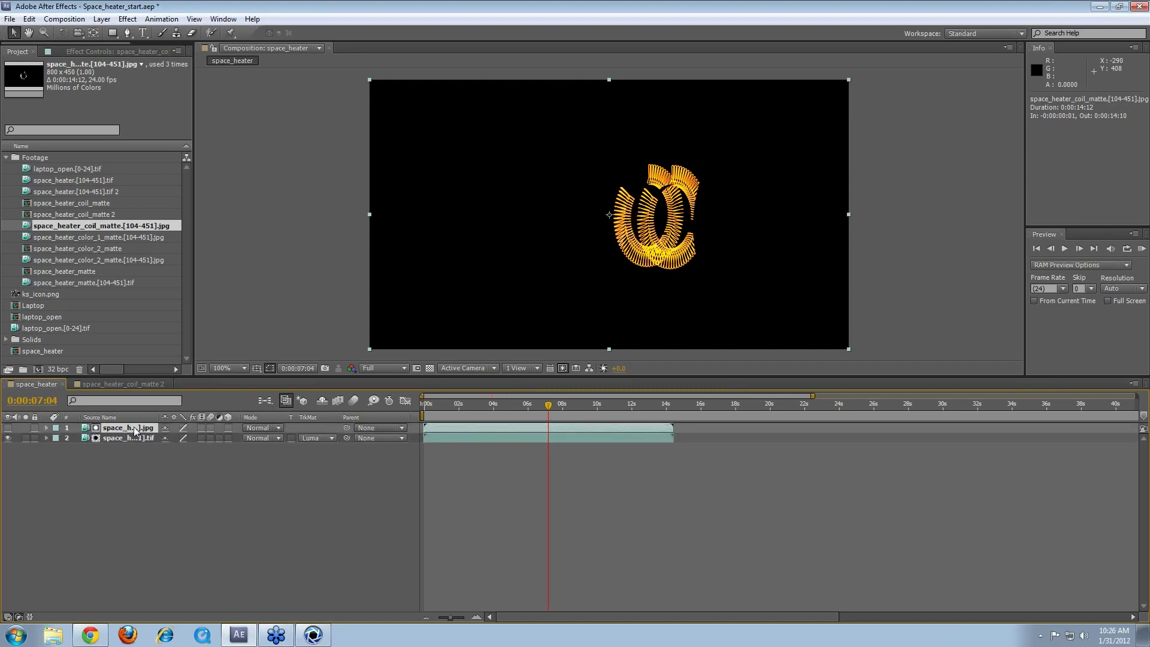
{"action": "left_click", "coordinate": [124, 439]}
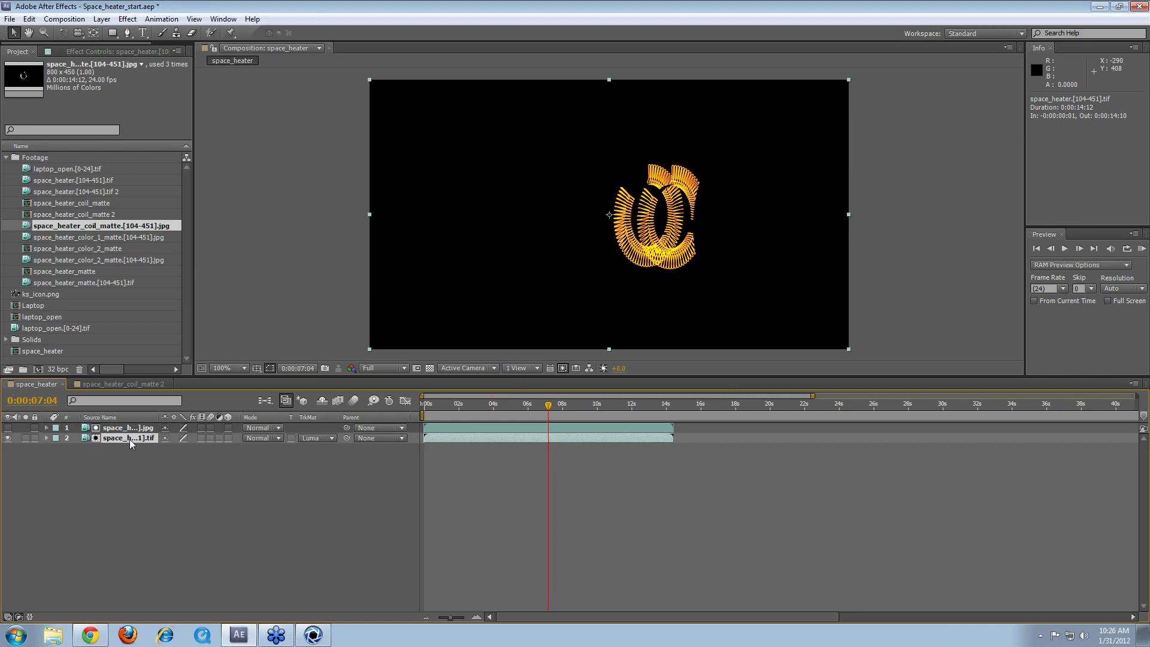
{"action": "left_click", "coordinate": [310, 437]}
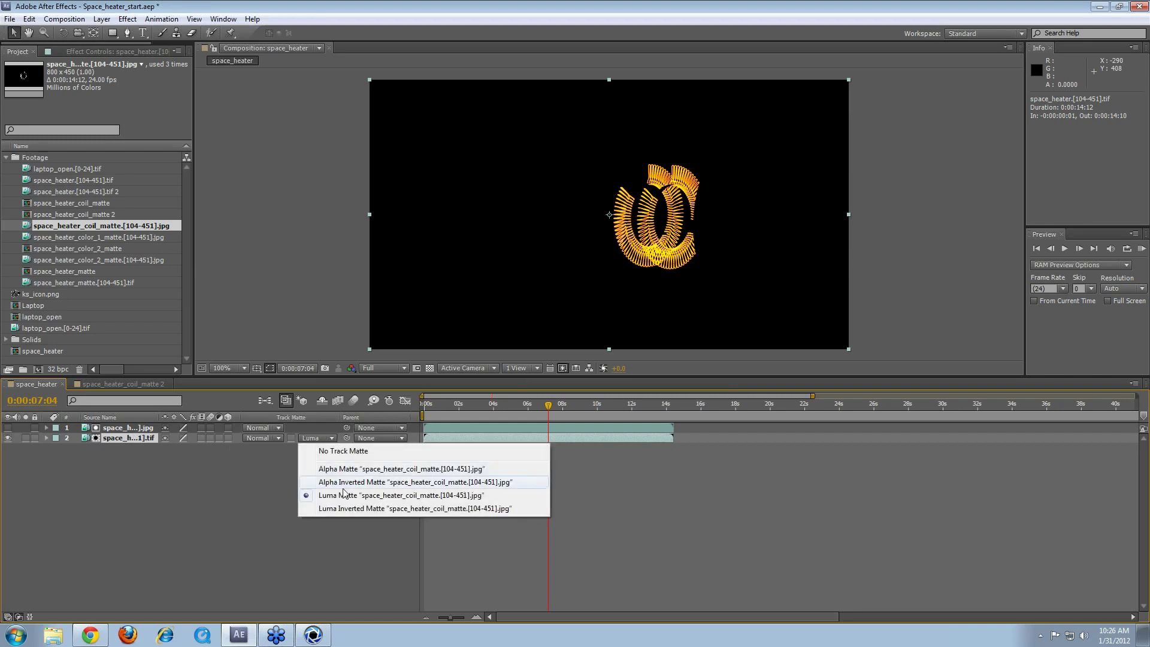
{"action": "left_click", "coordinate": [264, 503]}
{"action": "left_click", "coordinate": [150, 442]}
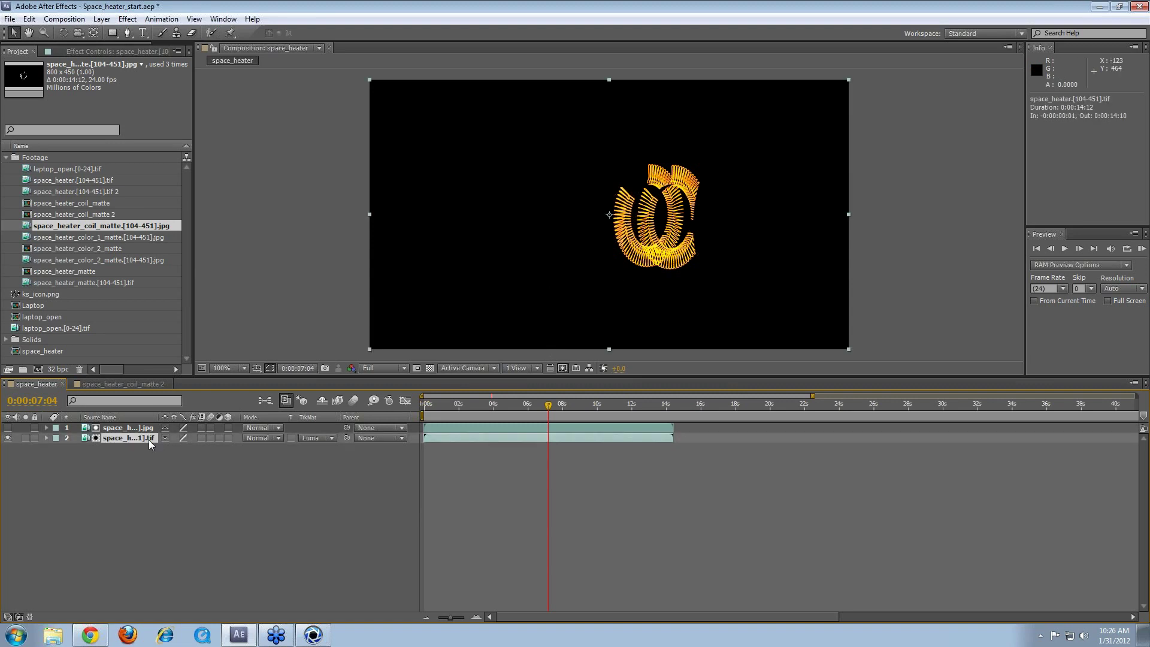
Step: Add space_heater.[104-451].tif as the lowest layer of the composition, align its start with the layers above, and deselect it
{"action": "left_click", "coordinate": [96, 170]}
{"action": "left_click", "coordinate": [78, 180]}
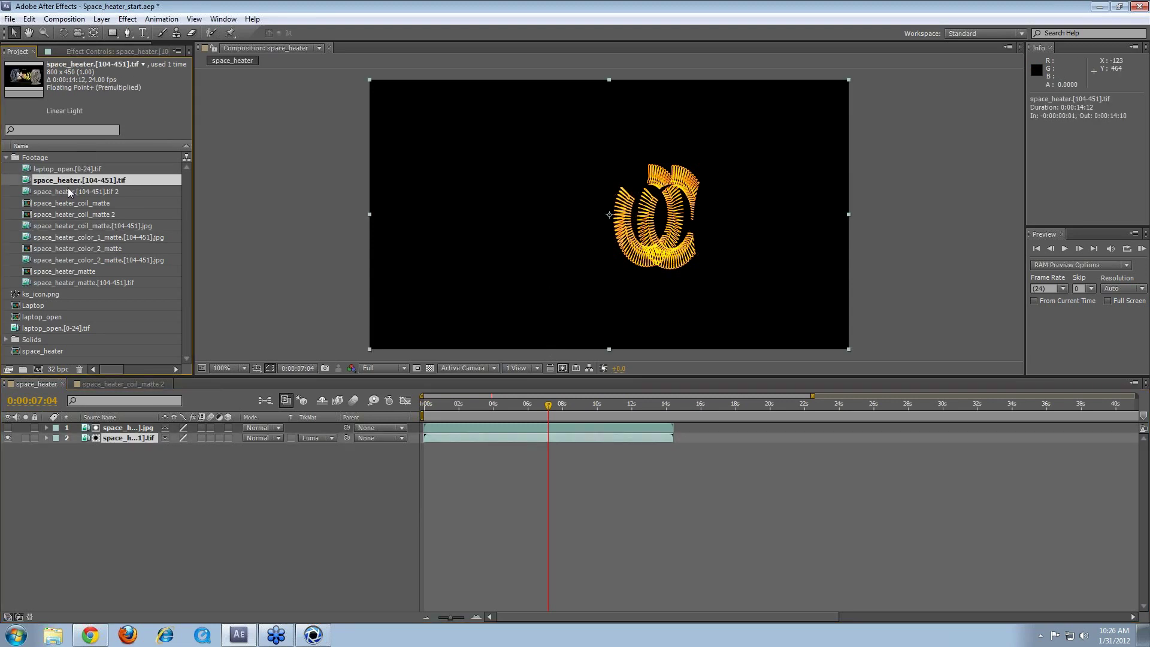
{"action": "left_click_drag", "start_coordinate": [79, 170], "coordinate": [89, 190]}
{"action": "left_click", "coordinate": [78, 180]}
{"action": "left_click_drag", "start_coordinate": [49, 434], "coordinate": [48, 444]}
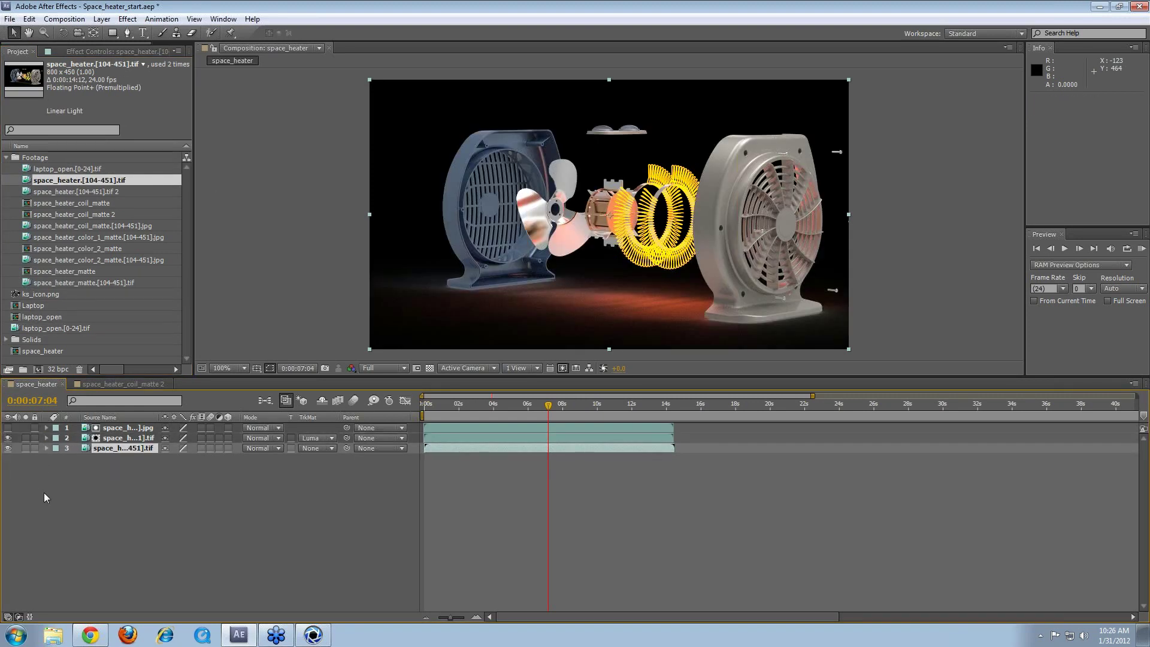
{"action": "left_click_drag", "start_coordinate": [441, 447], "coordinate": [439, 448]}
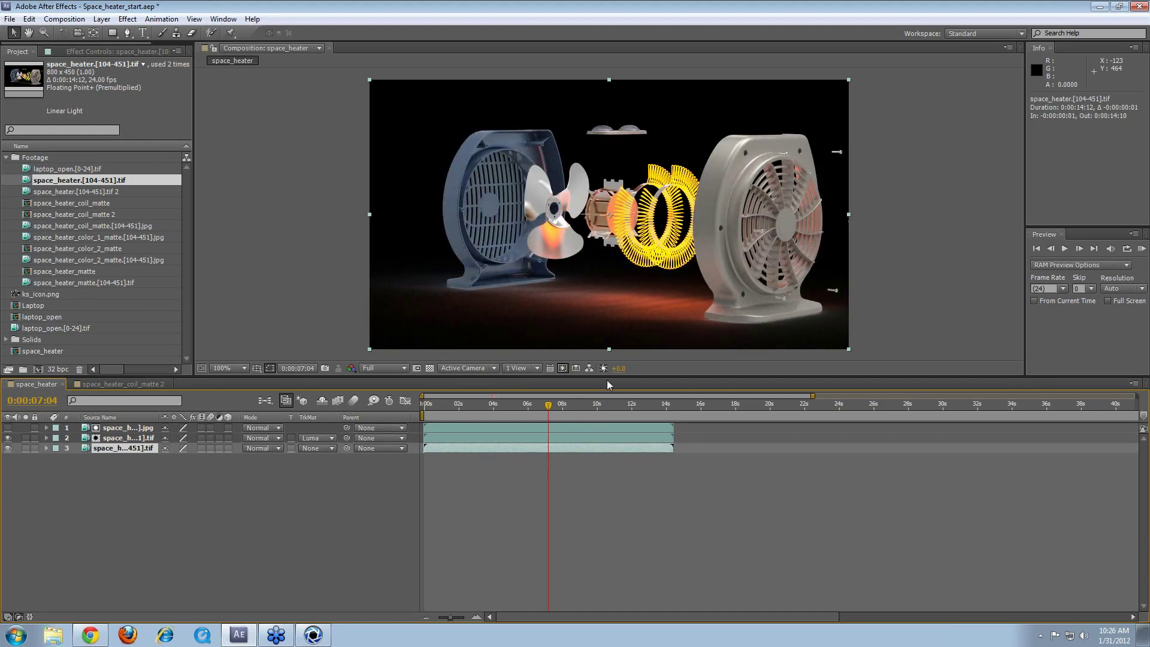
{"action": "key", "text": "F2"}
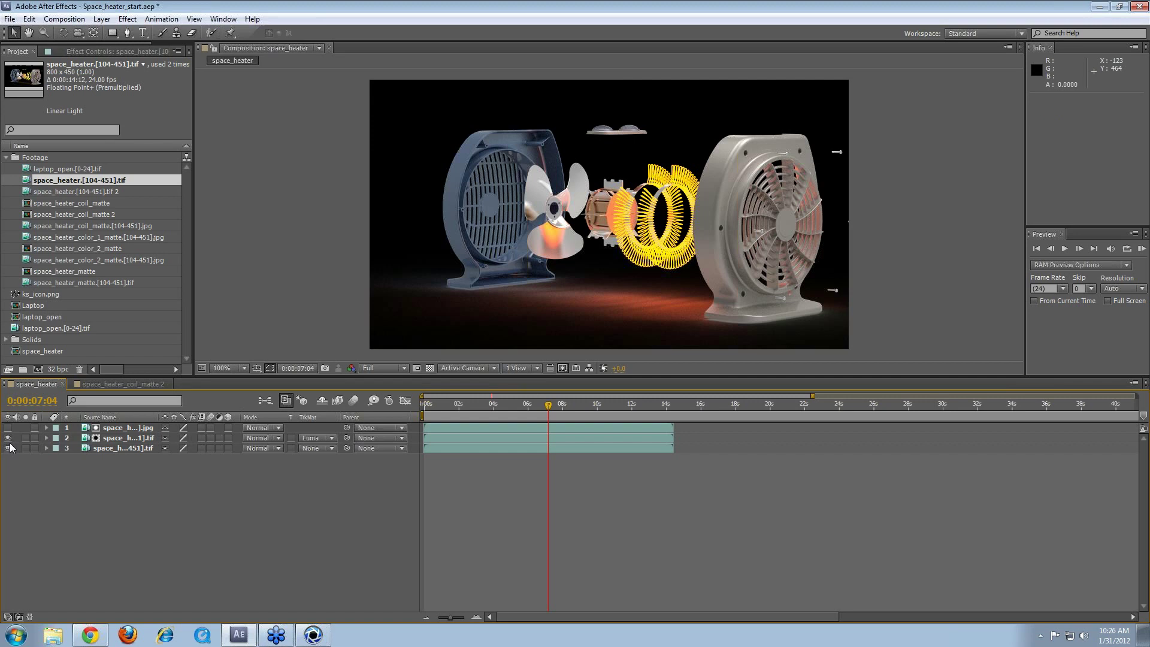
Step: Toggle the lowest footage layer's visibility to compare it with the isolated coils, and inspect the composite at 0:00:05:06
{"action": "left_click", "coordinate": [9, 447]}
{"action": "left_click", "coordinate": [8, 448]}
{"action": "left_click", "coordinate": [8, 448]}
{"action": "left_click", "coordinate": [8, 448]}
{"action": "left_click", "coordinate": [8, 448]}
{"action": "left_click", "coordinate": [8, 448]}
{"action": "left_click", "coordinate": [137, 439]}
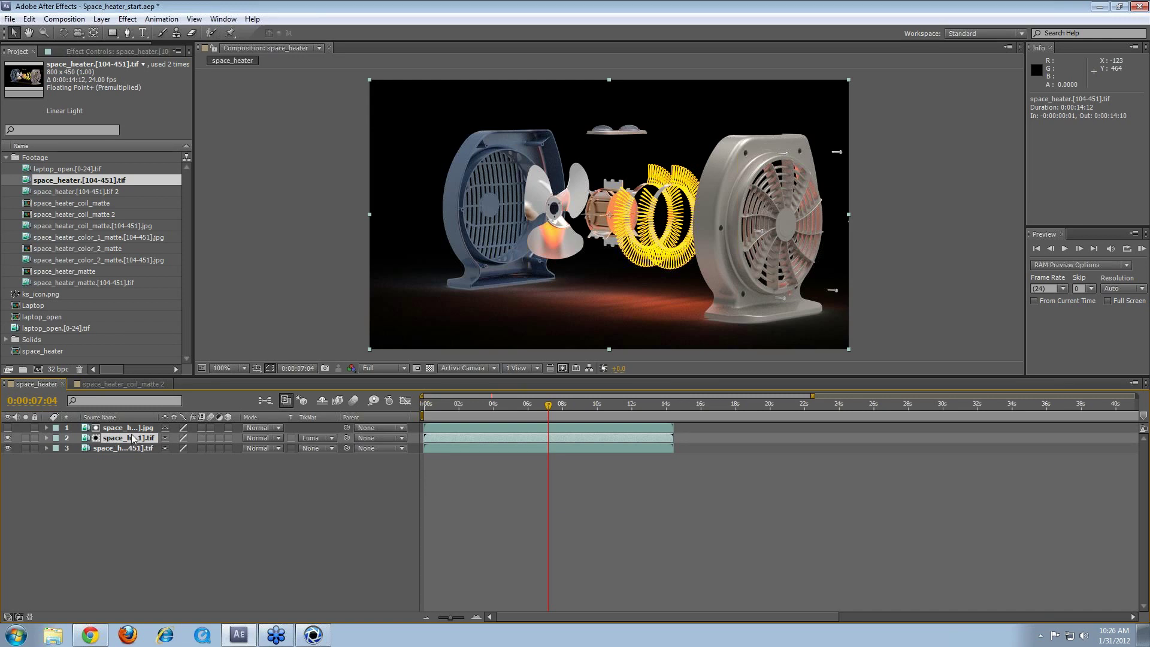
{"action": "left_click_drag", "start_coordinate": [547, 406], "coordinate": [513, 428]}
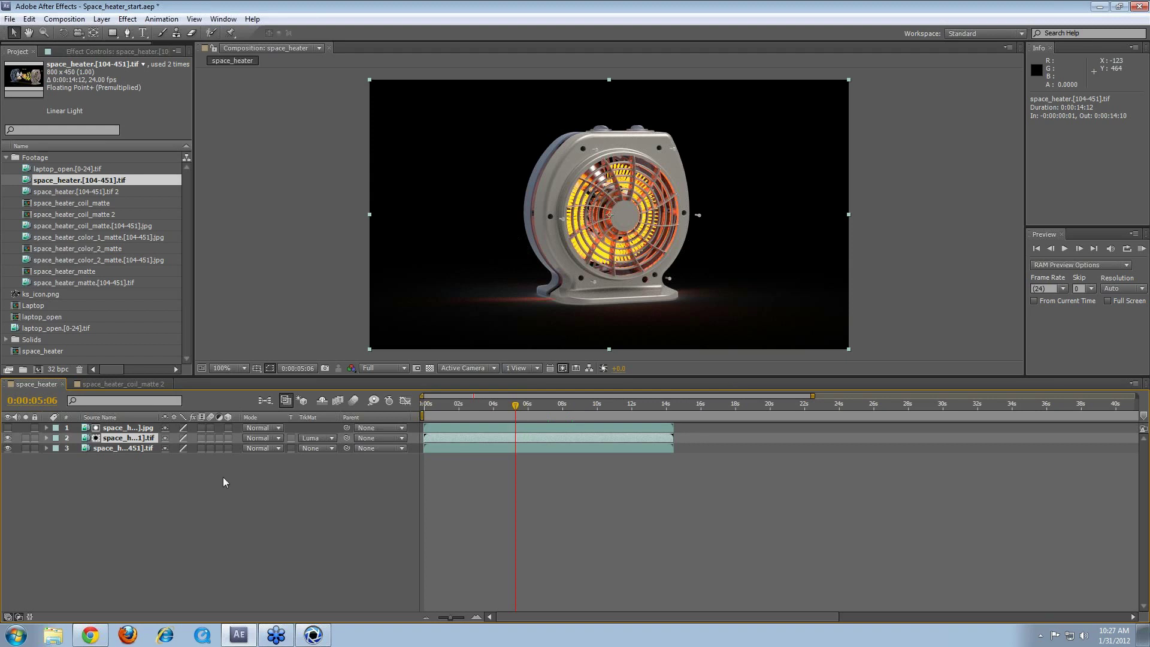
Step: Pre-compose the coil matte layer and its luma-matted heater footage together, moving all attributes into the new composition
{"action": "left_click", "coordinate": [115, 427]}
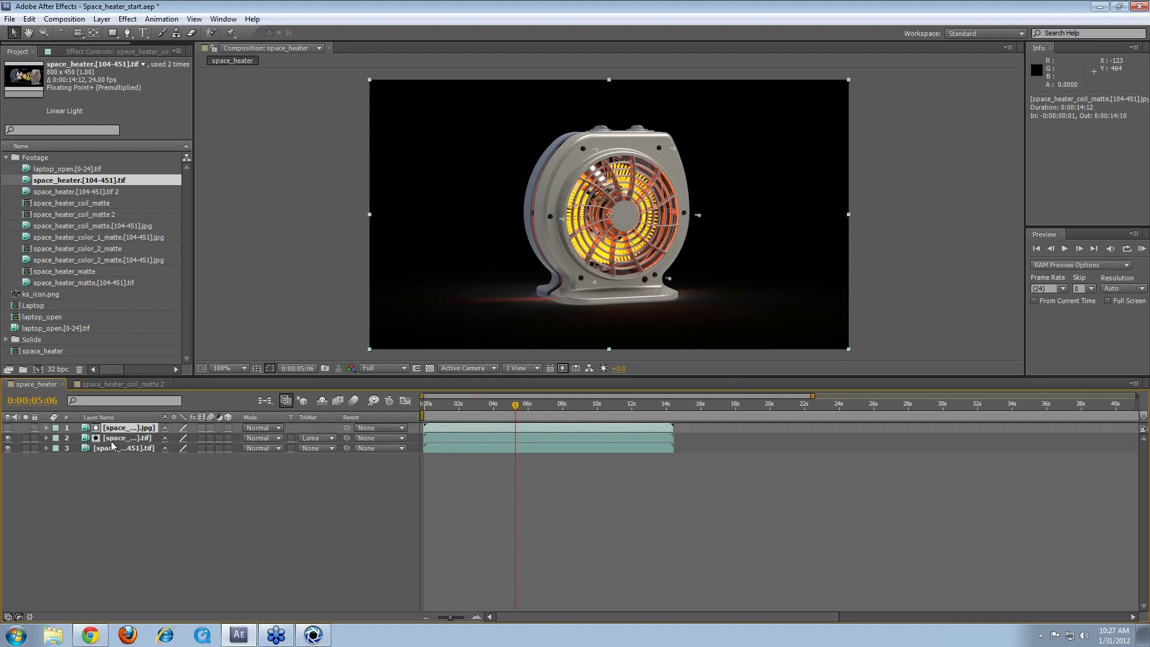
{"action": "left_click", "coordinate": [145, 439]}
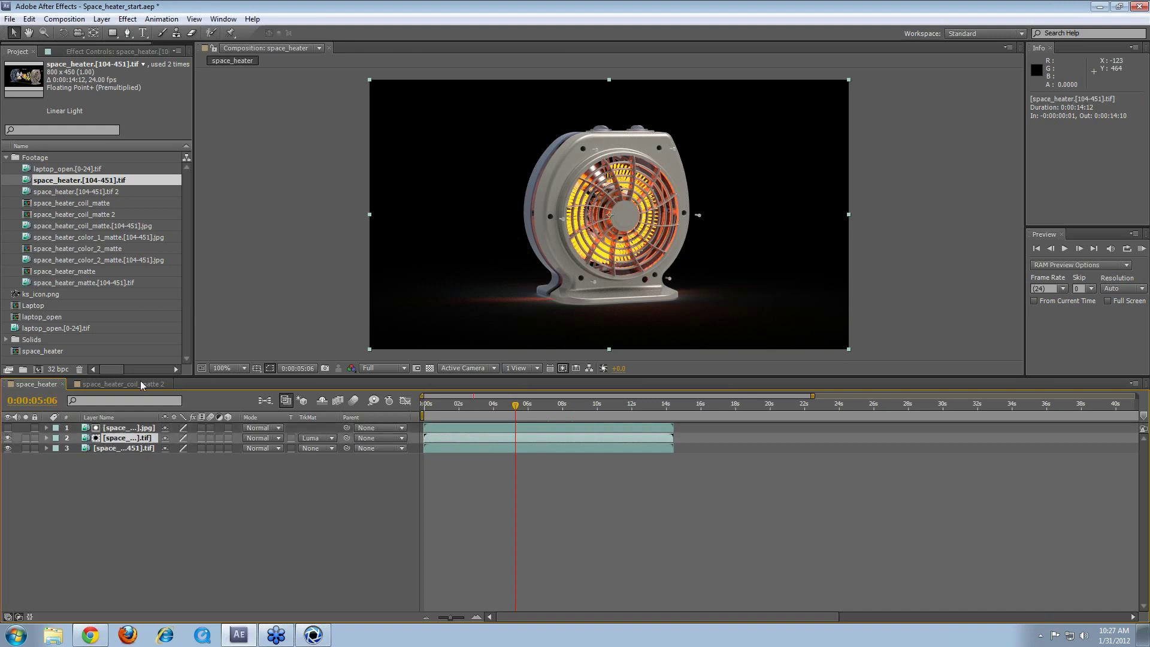
{"action": "left_click", "coordinate": [131, 428]}
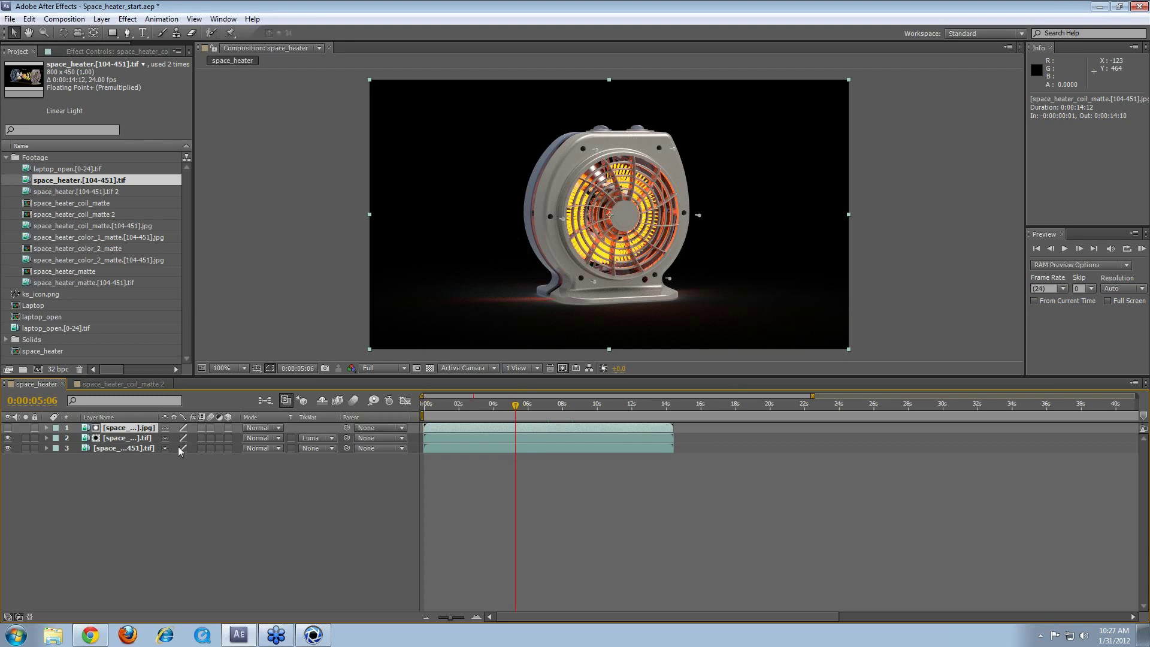
{"action": "left_click", "coordinate": [127, 440], "text": "shift"}
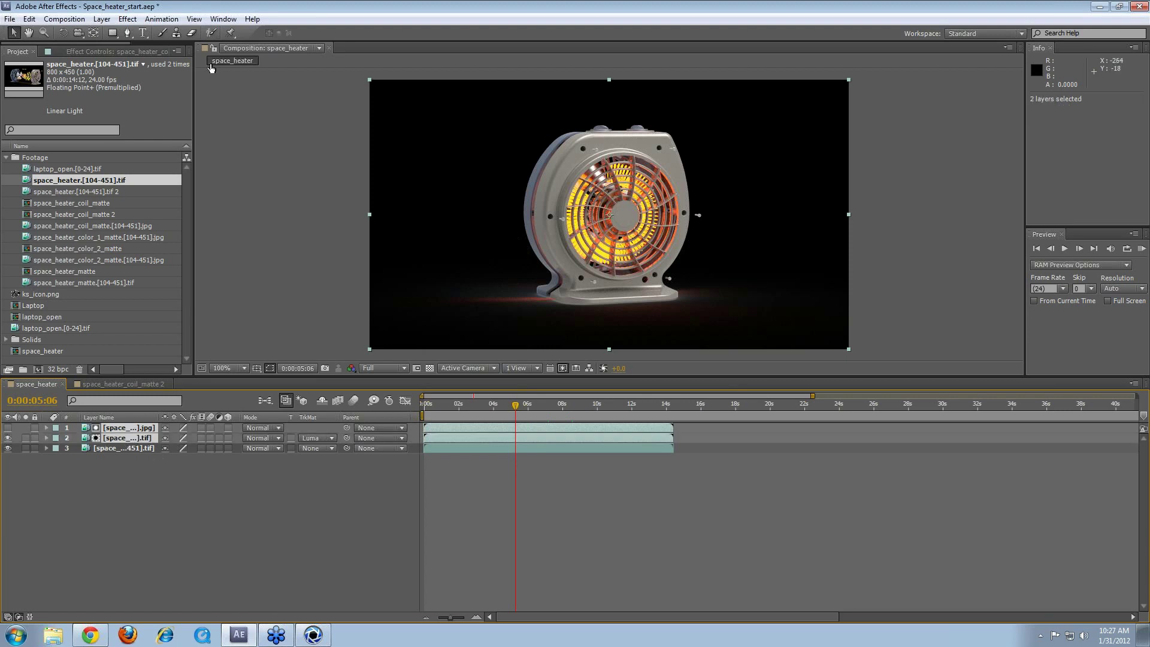
{"action": "left_click", "coordinate": [101, 19]}
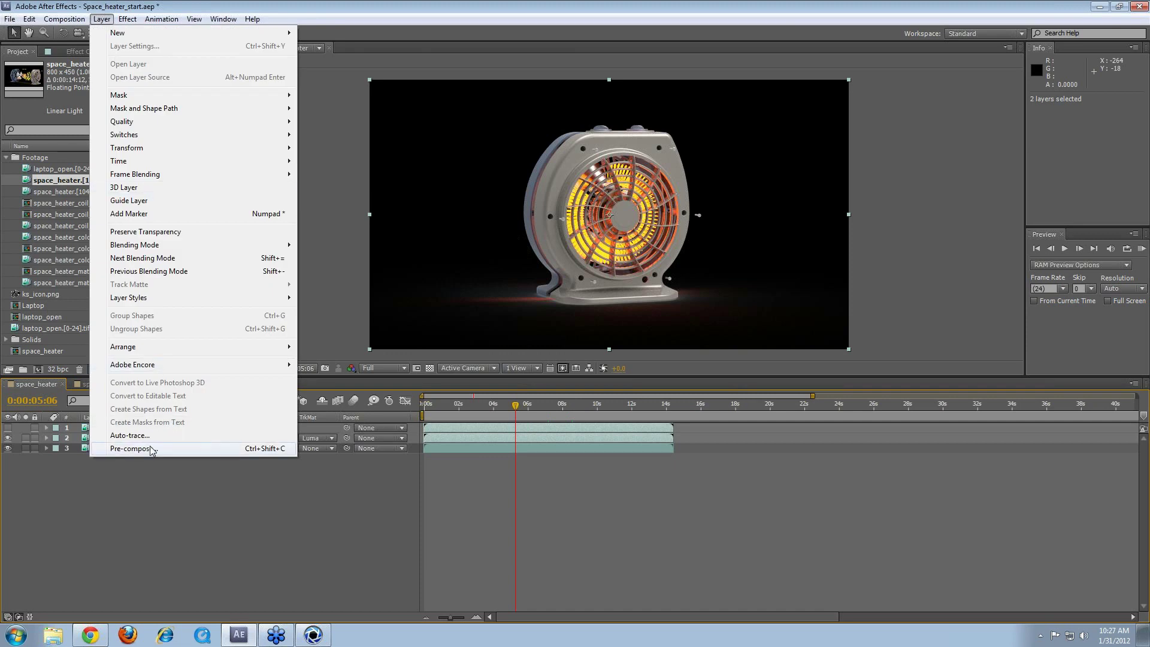
{"action": "left_click", "coordinate": [144, 451]}
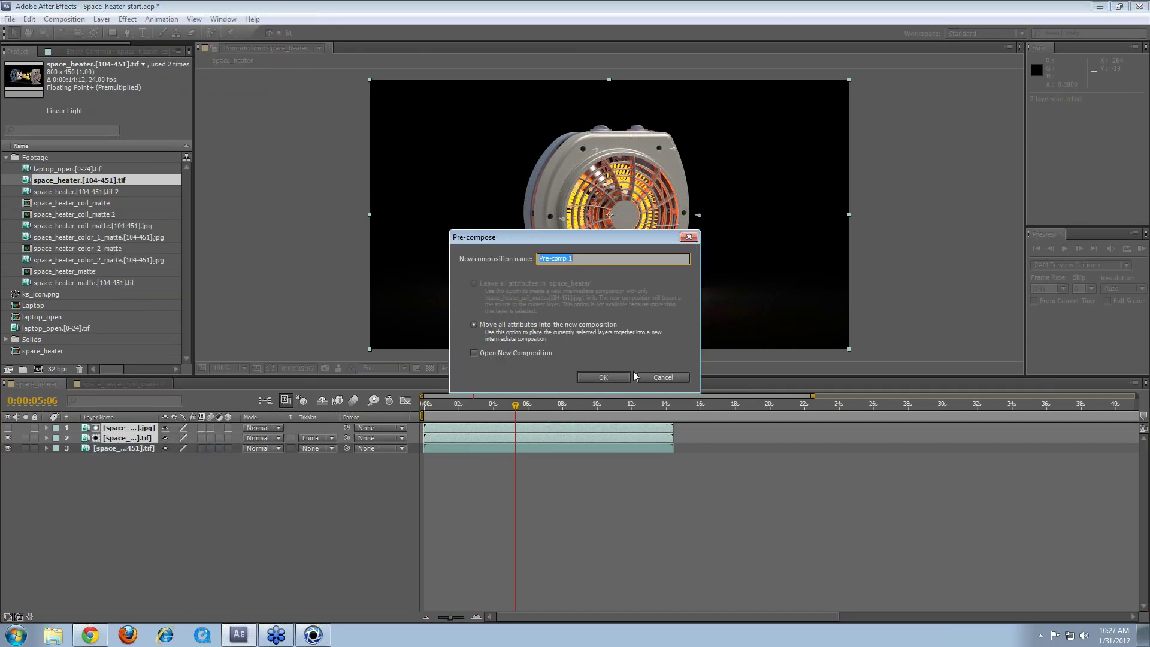
{"action": "left_click", "coordinate": [603, 377]}
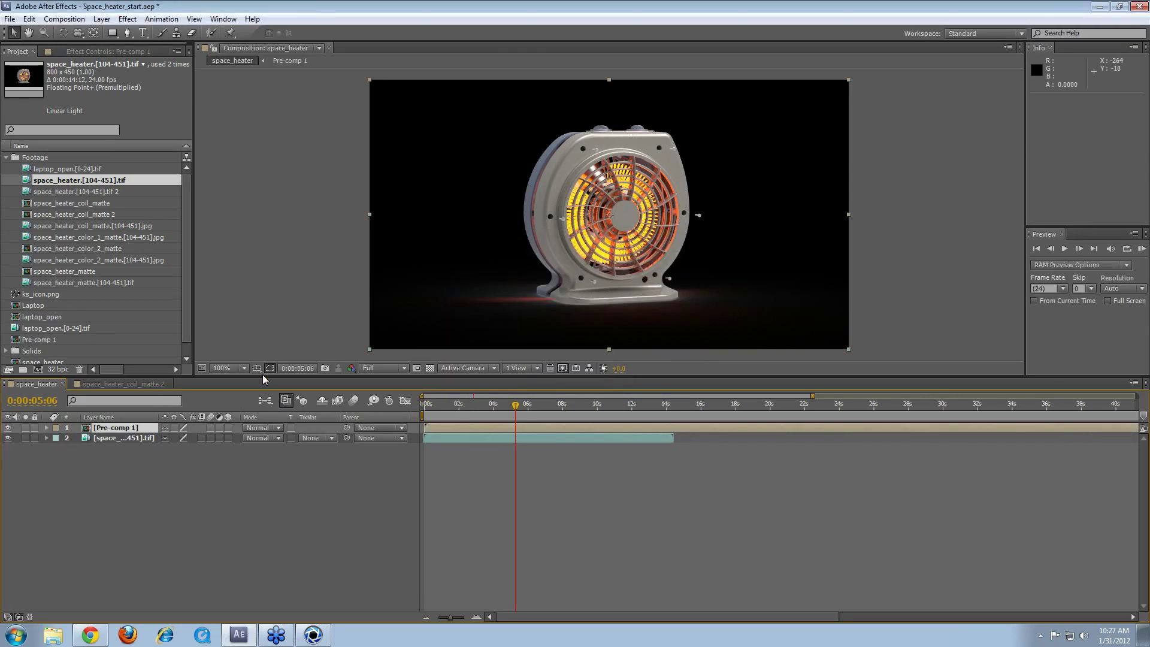
Step: Temporarily hide the full heater footage to check the pre-composed coils alone, and return the playhead to 0:00:00:00
{"action": "left_click", "coordinate": [8, 438]}
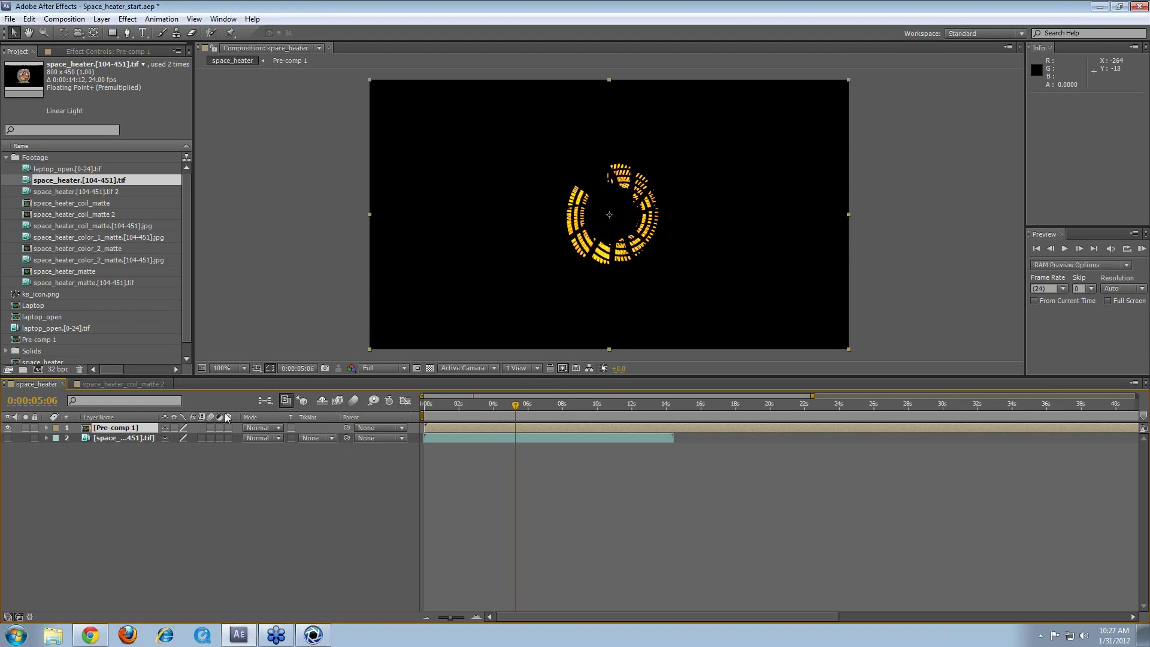
{"action": "left_click_drag", "start_coordinate": [479, 415], "coordinate": [365, 436]}
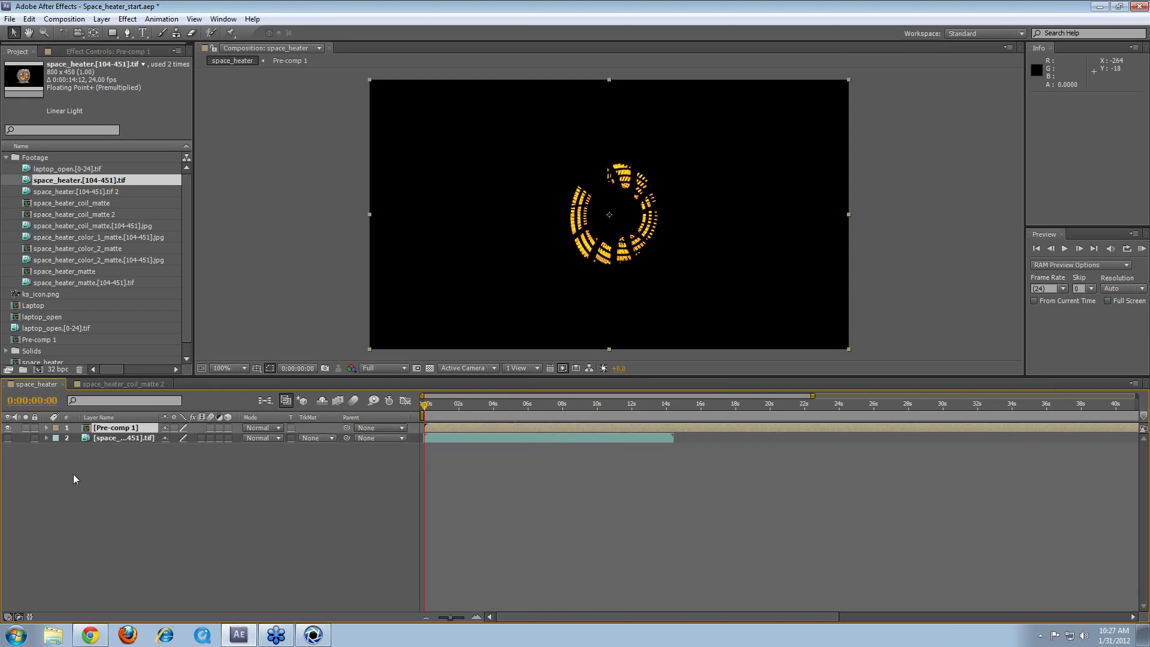
{"action": "left_click", "coordinate": [8, 439]}
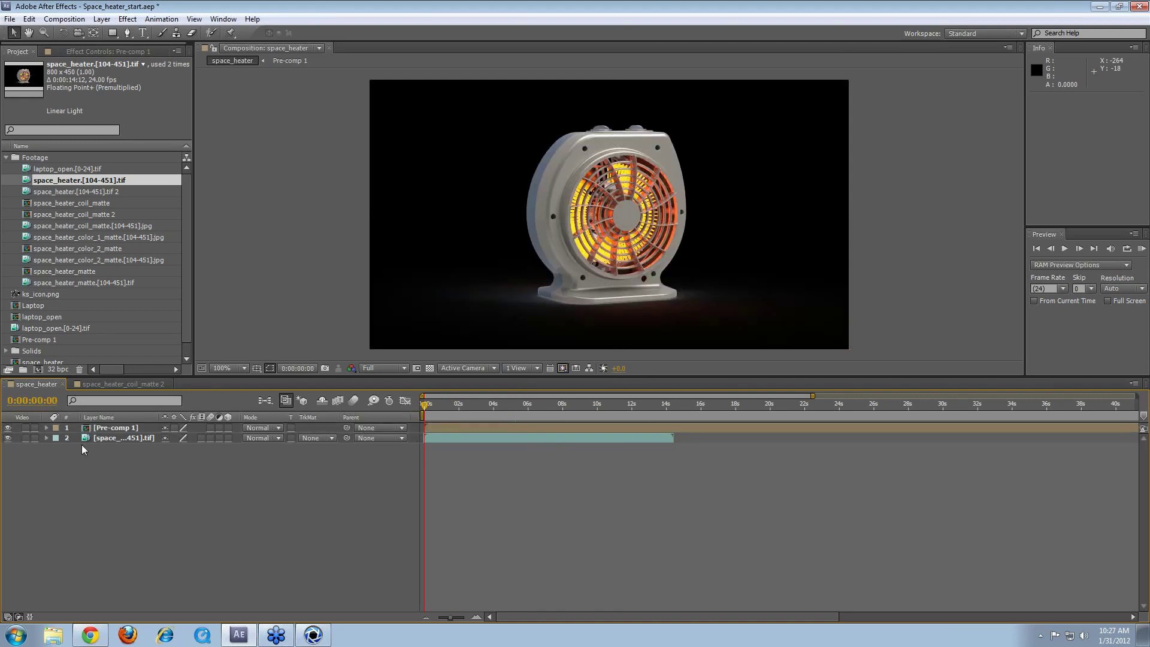
Step: Apply Fast Blur to the Pre-comp 1 layer and set its Blurriness to about 18 for a tight glow around the coils
{"action": "left_click", "coordinate": [119, 428]}
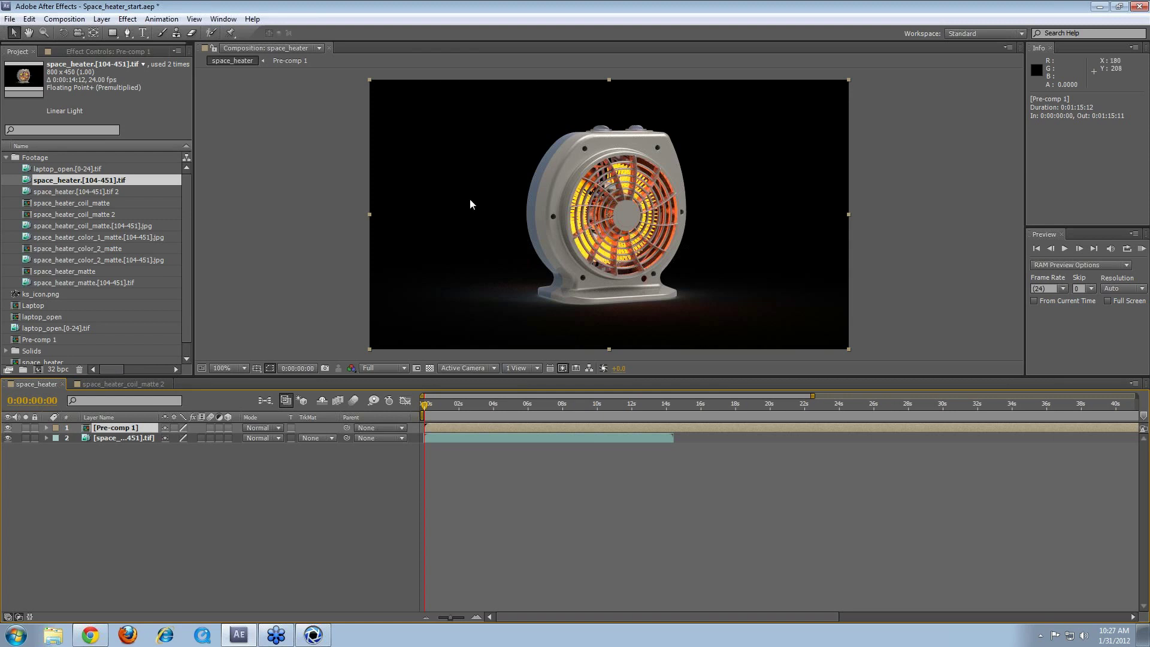
{"action": "left_click", "coordinate": [127, 18]}
{"action": "mouse_move", "coordinate": [175, 102]}
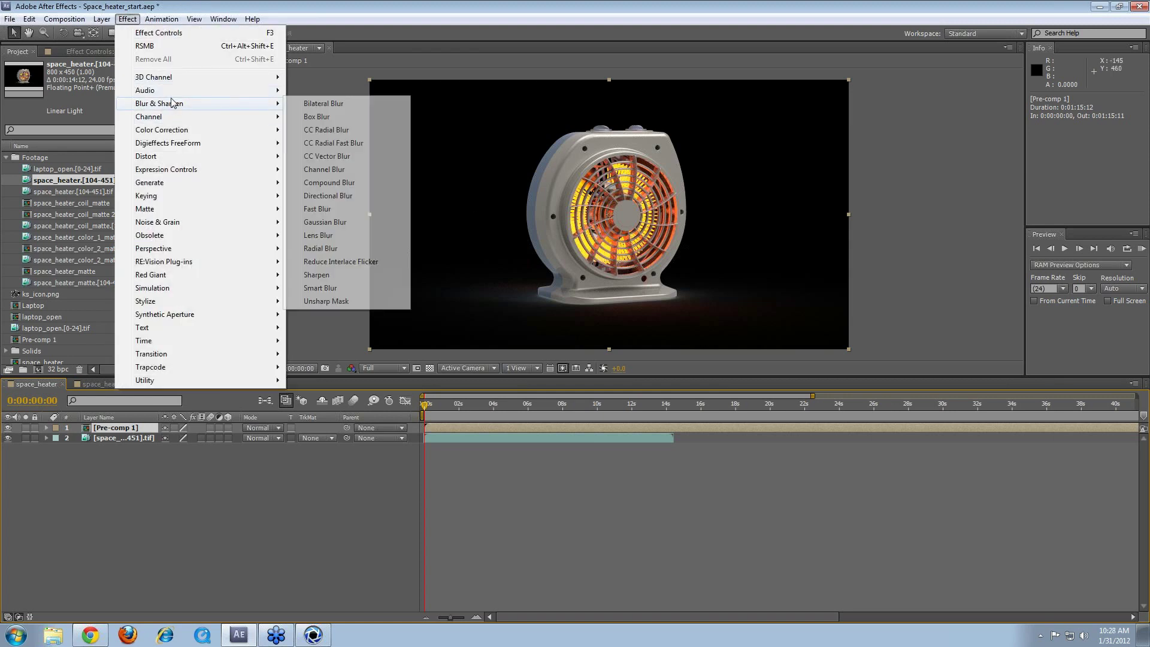
{"action": "left_click", "coordinate": [325, 209]}
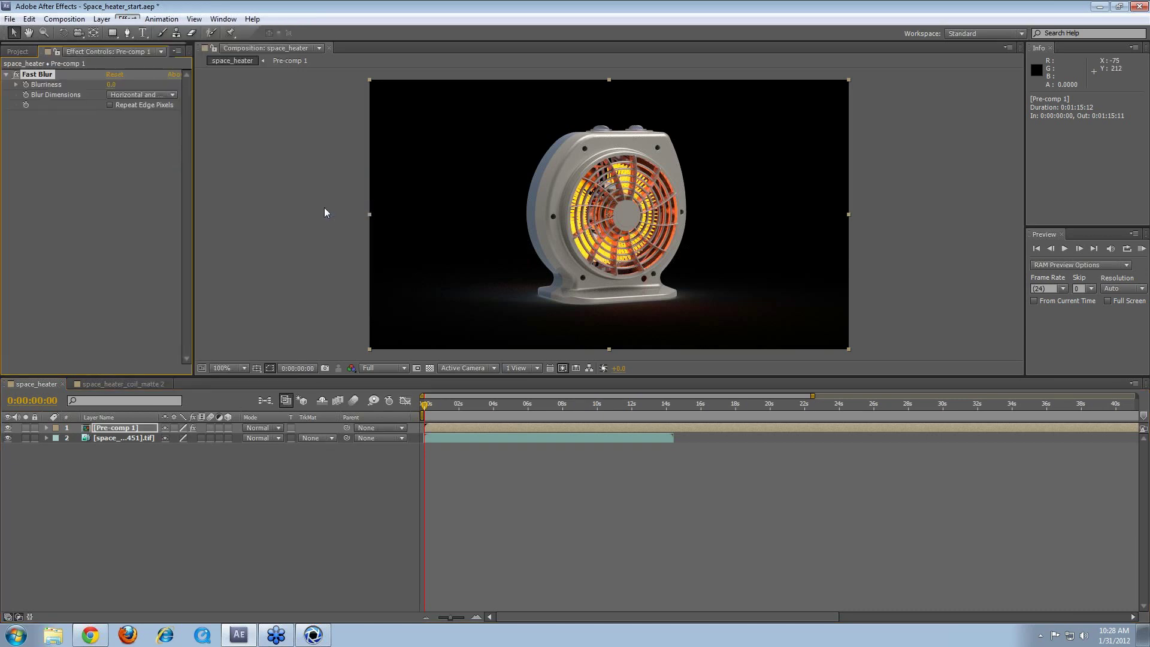
{"action": "left_click_drag", "start_coordinate": [111, 84], "coordinate": [170, 97]}
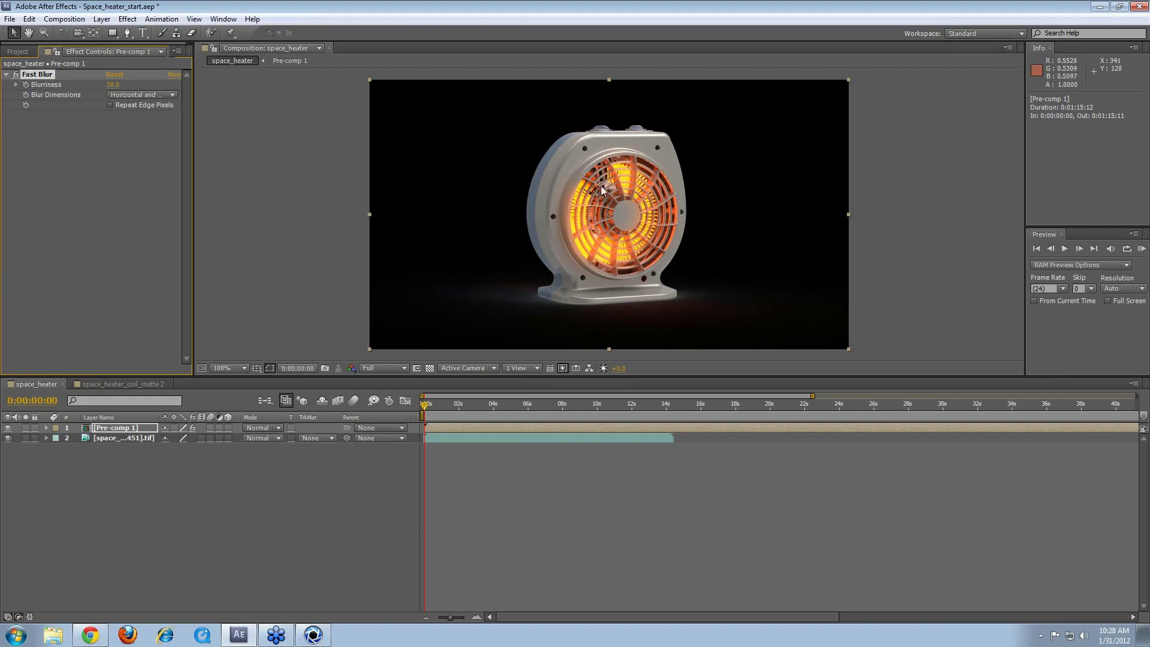
{"action": "key", "text": "period"}
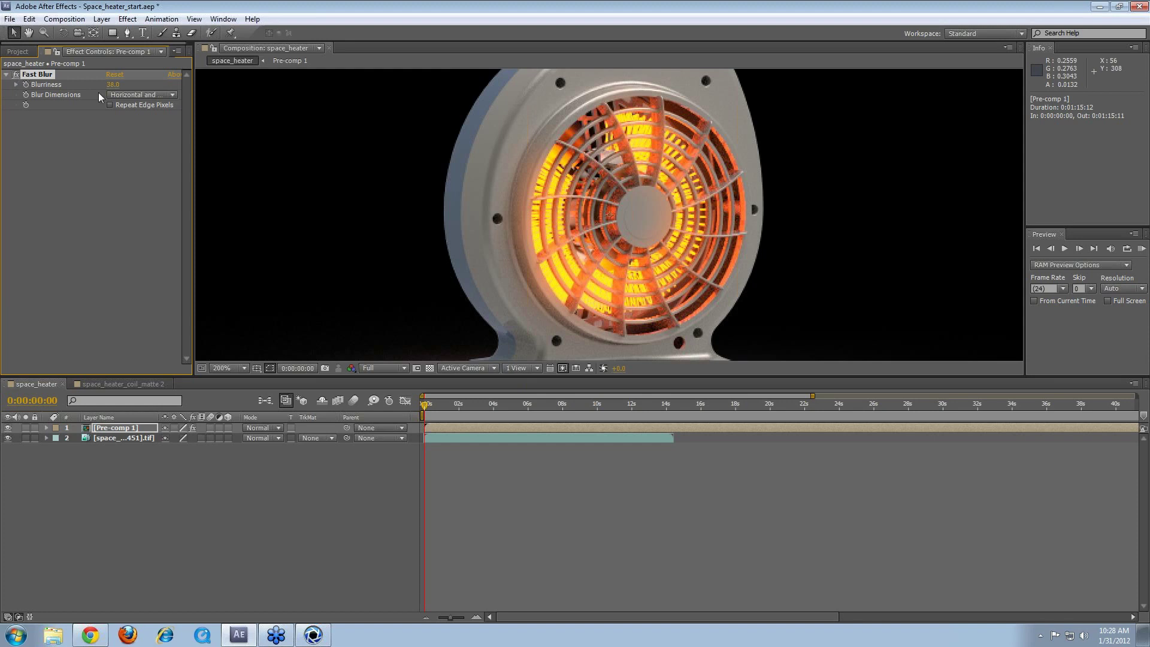
{"action": "left_click_drag", "start_coordinate": [76, 88], "coordinate": [80, 90]}
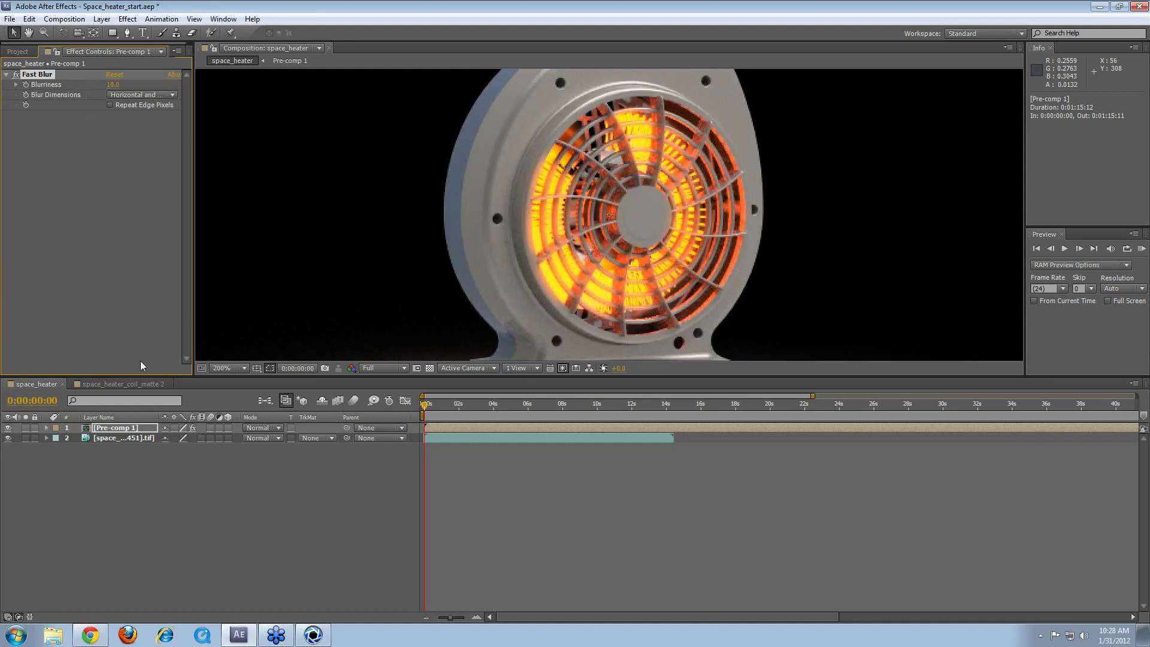
Step: Hide the pre-composed coils and try a heavy Fast Blur on the full heater footage layer for comparison
{"action": "left_click", "coordinate": [10, 428]}
{"action": "left_click", "coordinate": [8, 427]}
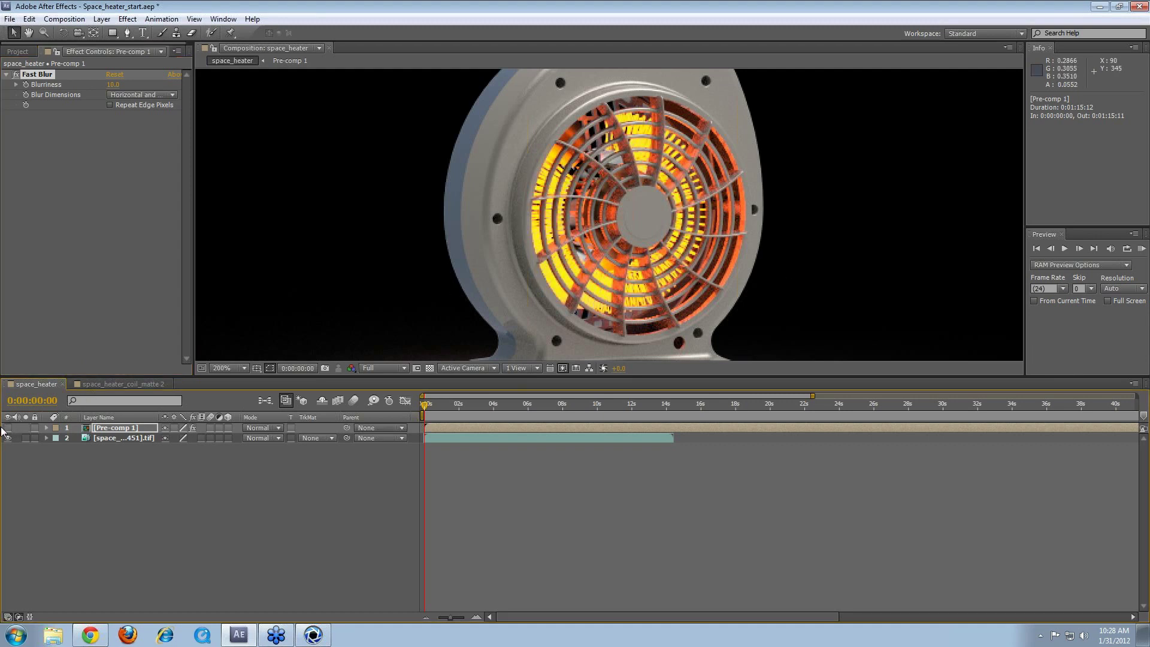
{"action": "left_click", "coordinate": [143, 439]}
{"action": "left_click", "coordinate": [101, 19]}
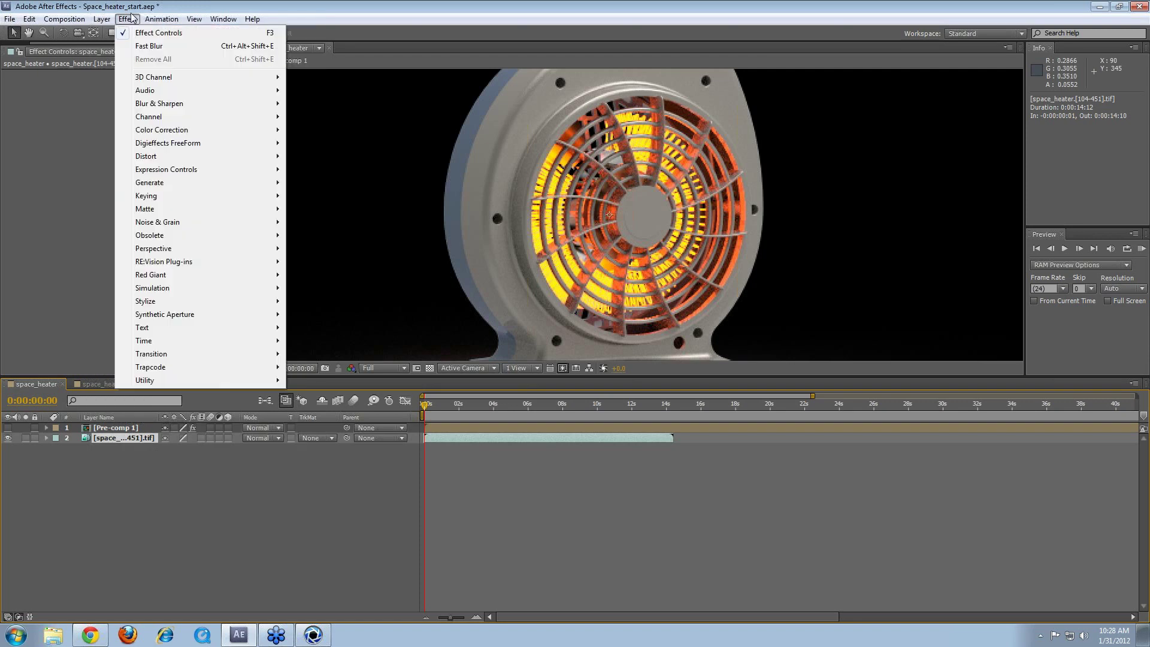
{"action": "left_click_drag", "start_coordinate": [133, 6], "coordinate": [159, 100]}
{"action": "double_click", "coordinate": [159, 100]}
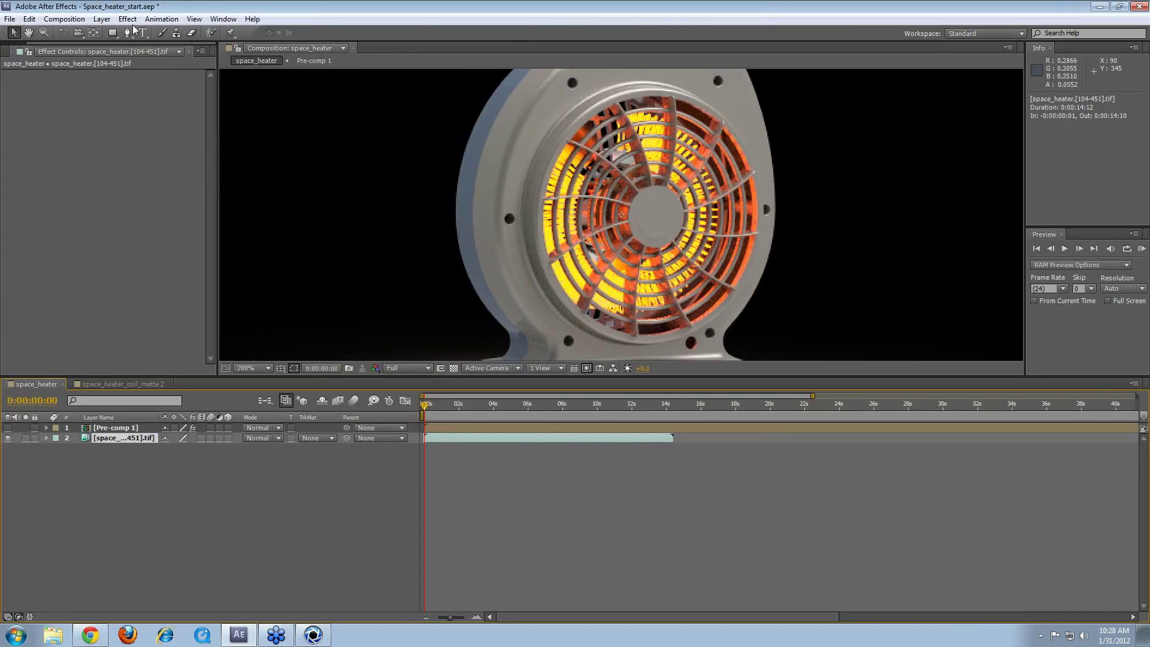
{"action": "left_click", "coordinate": [132, 19]}
{"action": "mouse_move", "coordinate": [269, 103]}
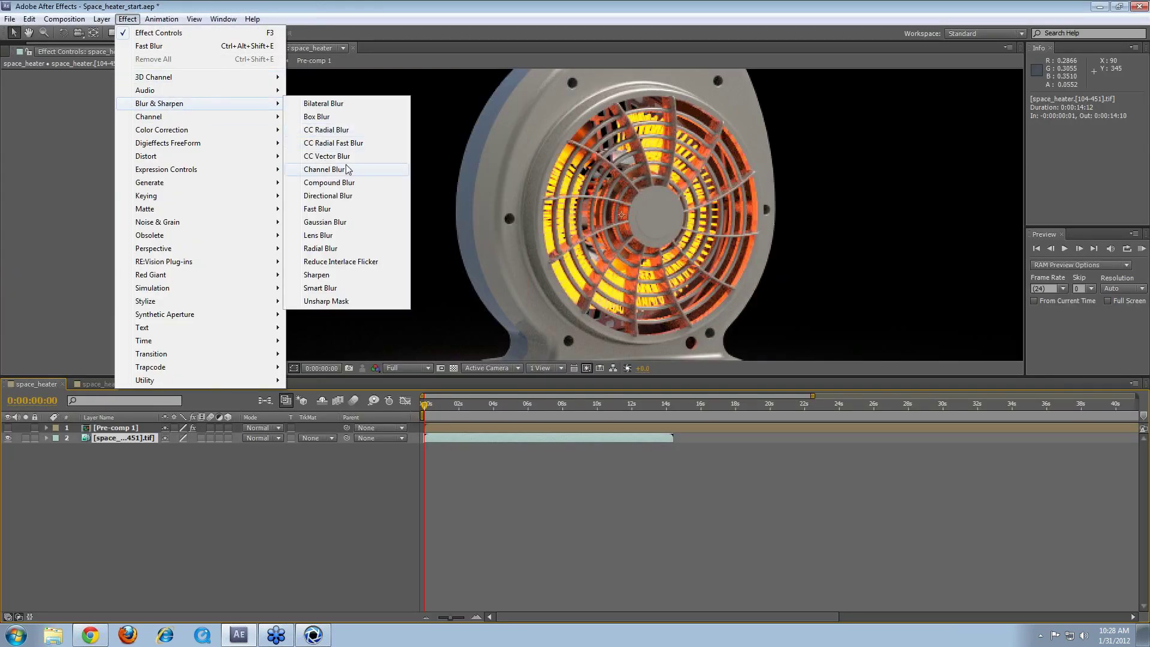
{"action": "left_click", "coordinate": [339, 208]}
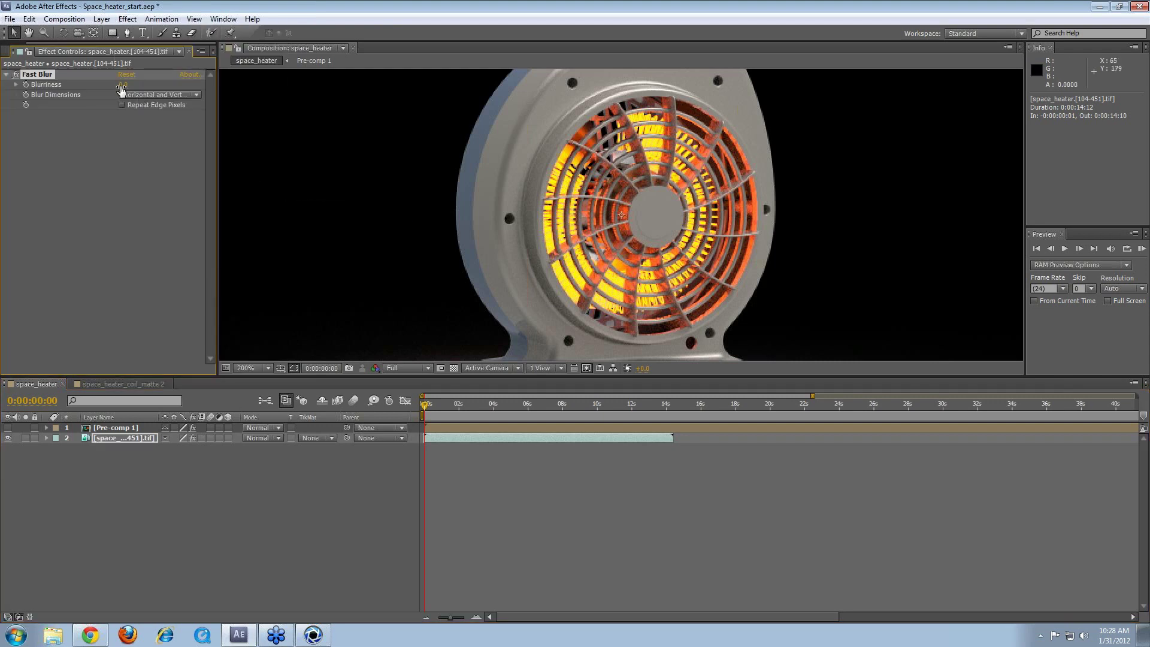
{"action": "left_click_drag", "start_coordinate": [122, 85], "coordinate": [142, 85]}
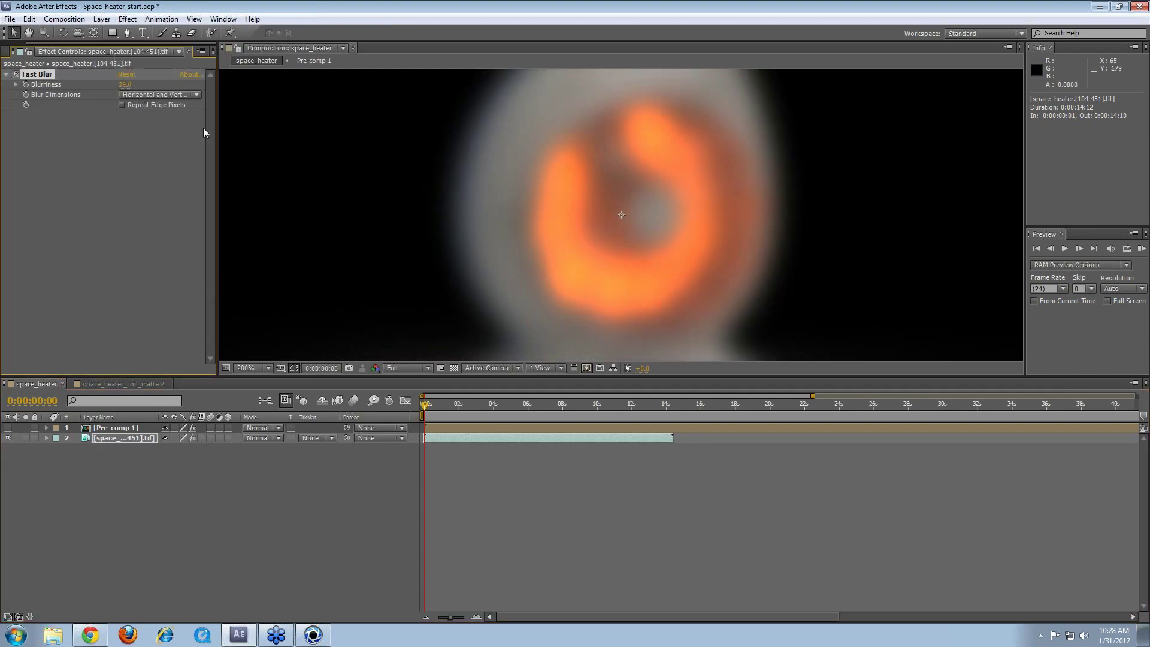
Step: Remove Fast Blur from the full heater footage, and show and select the blurred Pre-comp 1 layer again
{"action": "left_click_drag", "start_coordinate": [32, 74], "coordinate": [24, 78]}
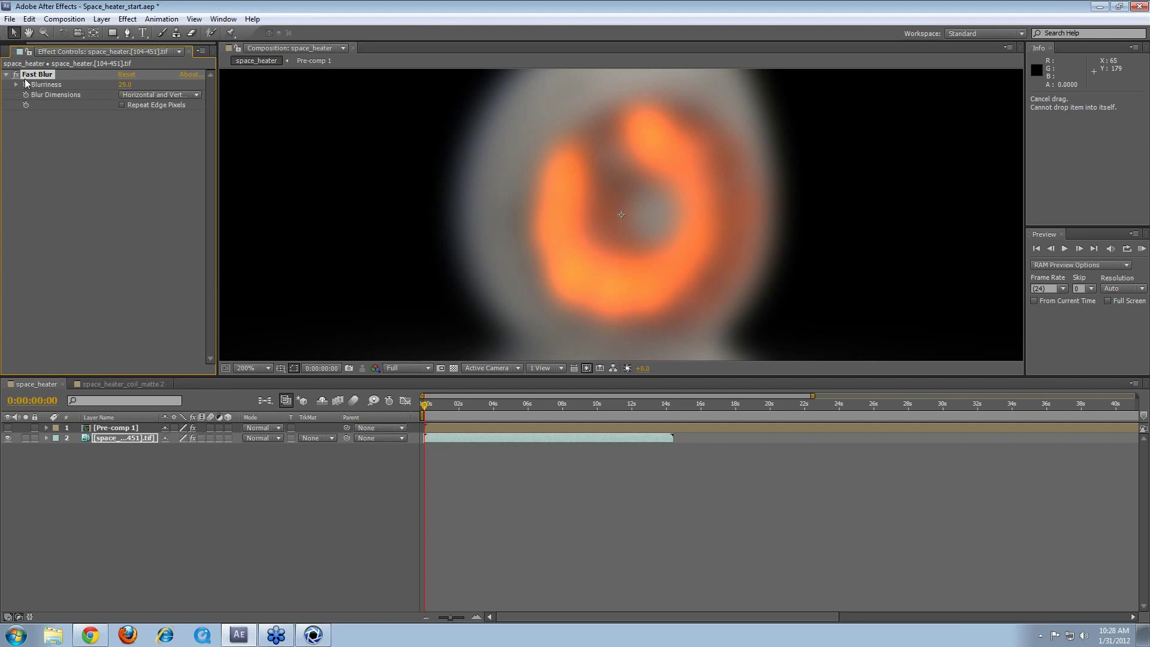
{"action": "key", "text": "Delete"}
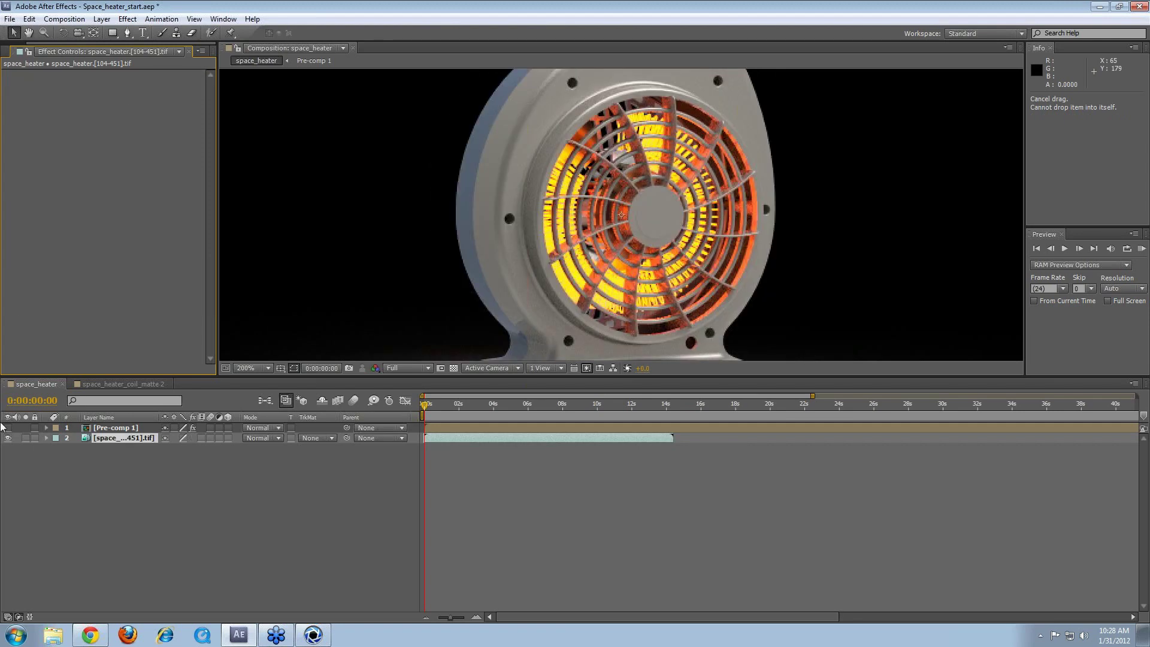
{"action": "left_click", "coordinate": [8, 428]}
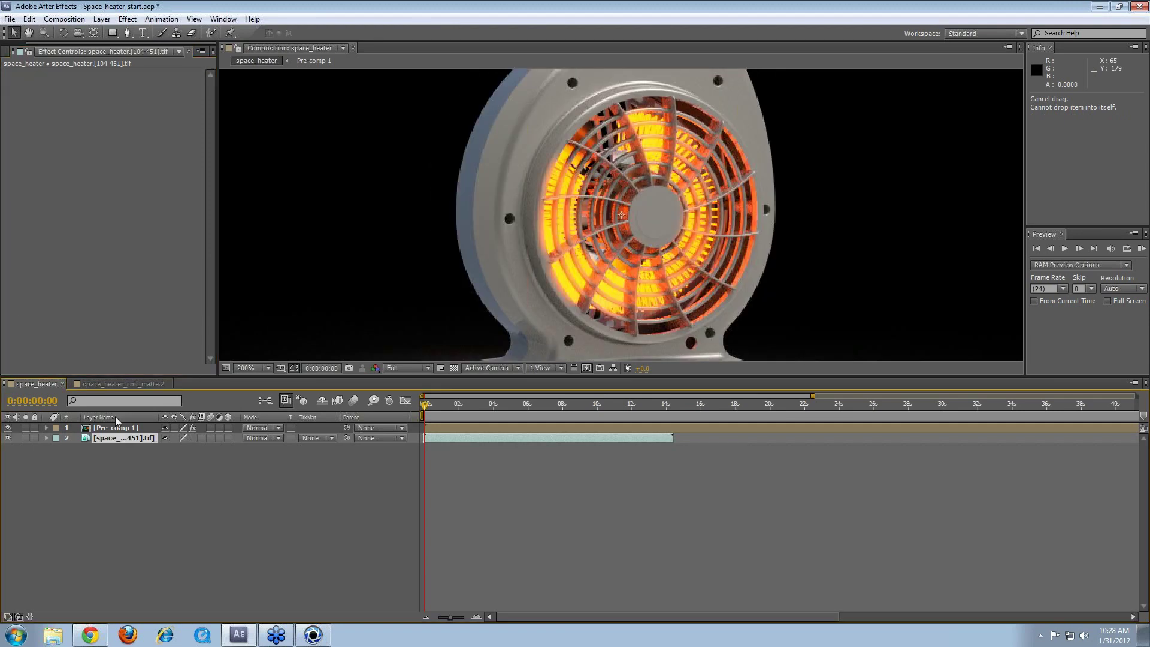
{"action": "left_click", "coordinate": [150, 429]}
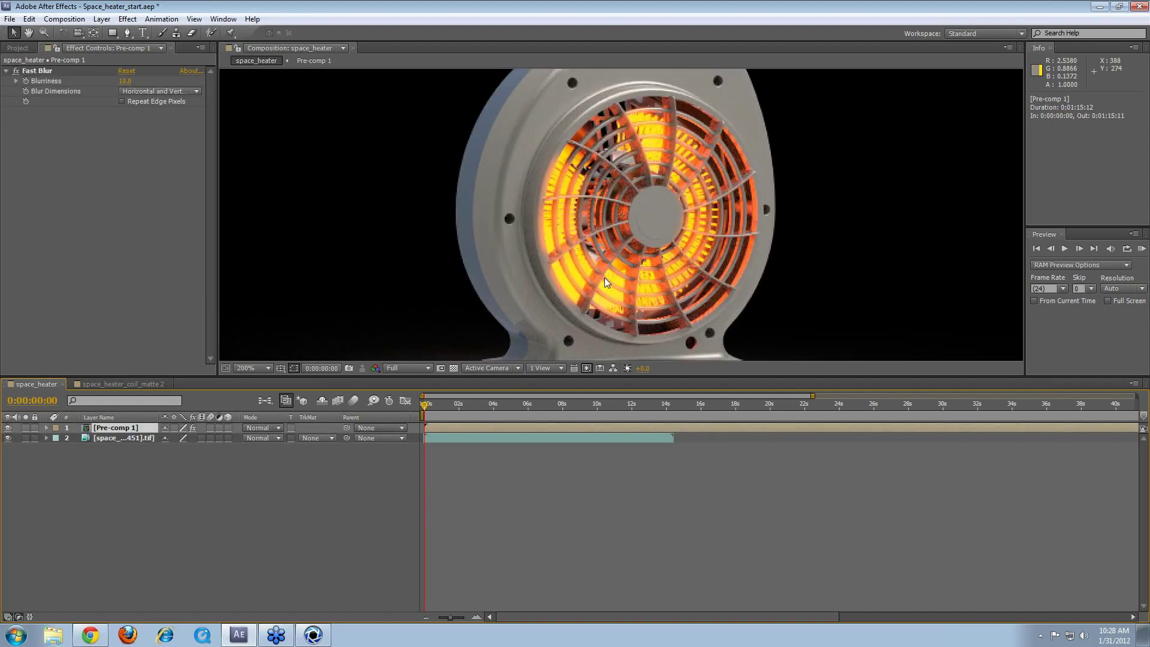
Step: Set the Pre-comp 1 layer's blending mode to Add and widen the mode column in the timeline
{"action": "left_click", "coordinate": [272, 429]}
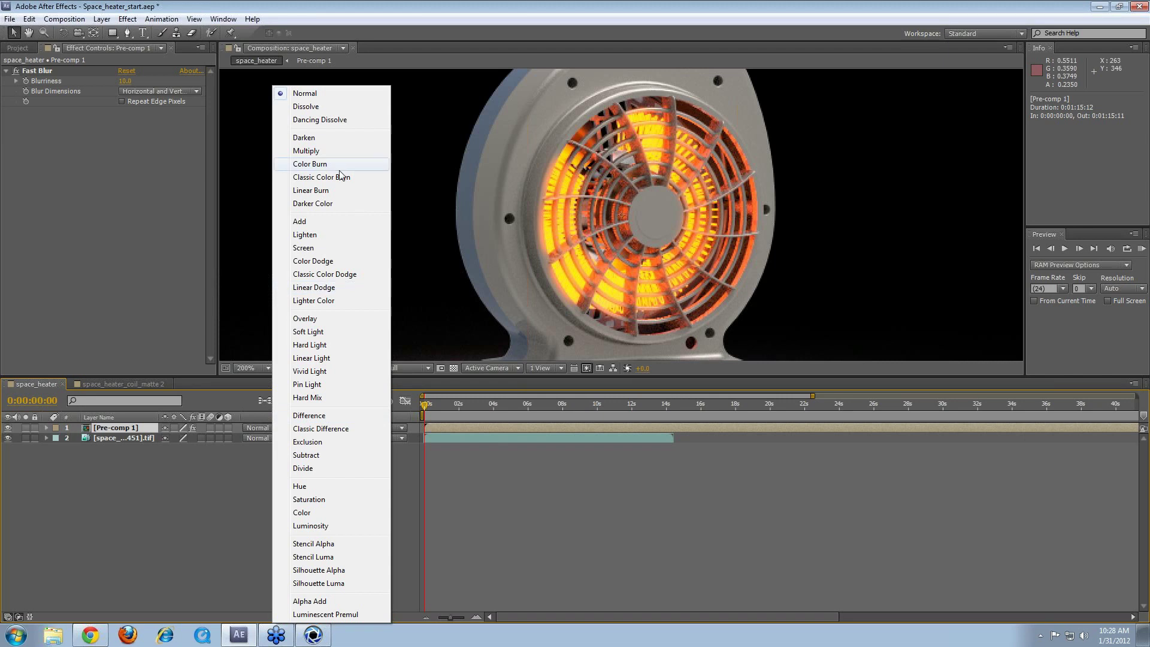
{"action": "left_click", "coordinate": [308, 224]}
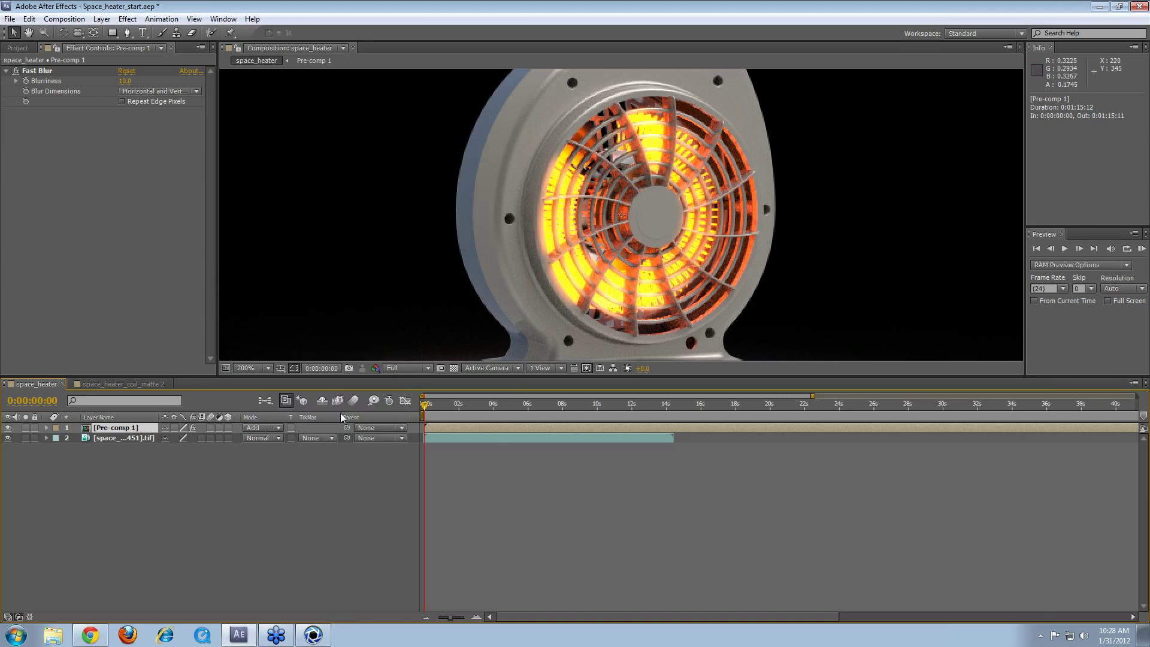
{"action": "left_click_drag", "start_coordinate": [339, 416], "coordinate": [293, 430]}
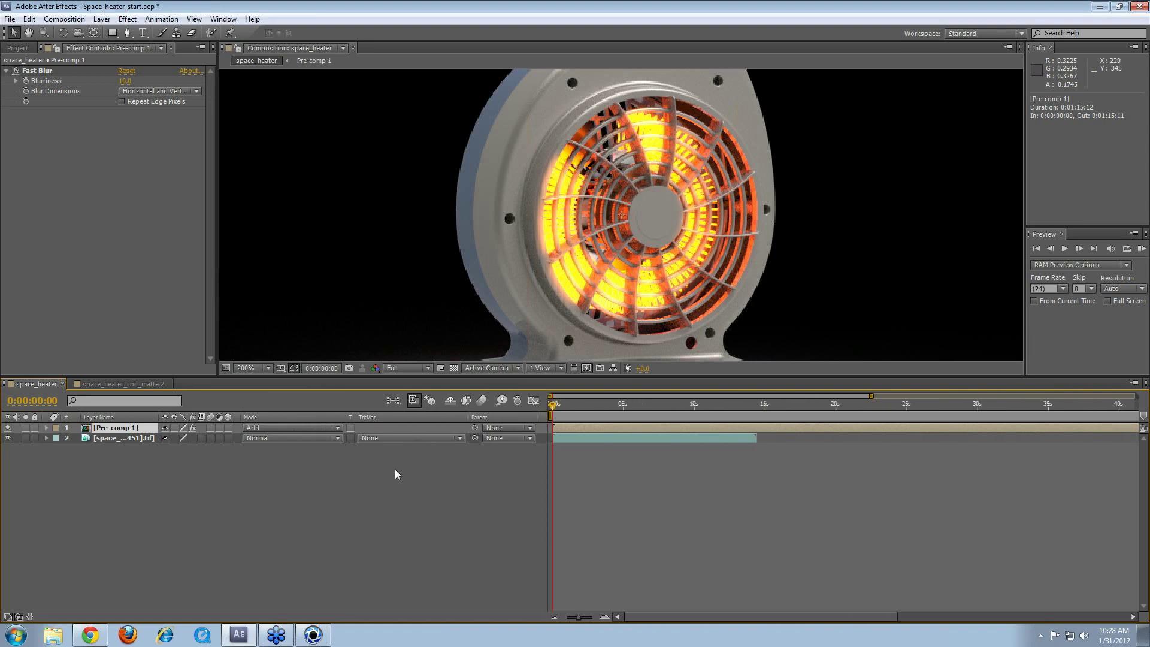
{"action": "left_click", "coordinate": [290, 432]}
{"action": "left_click", "coordinate": [237, 473]}
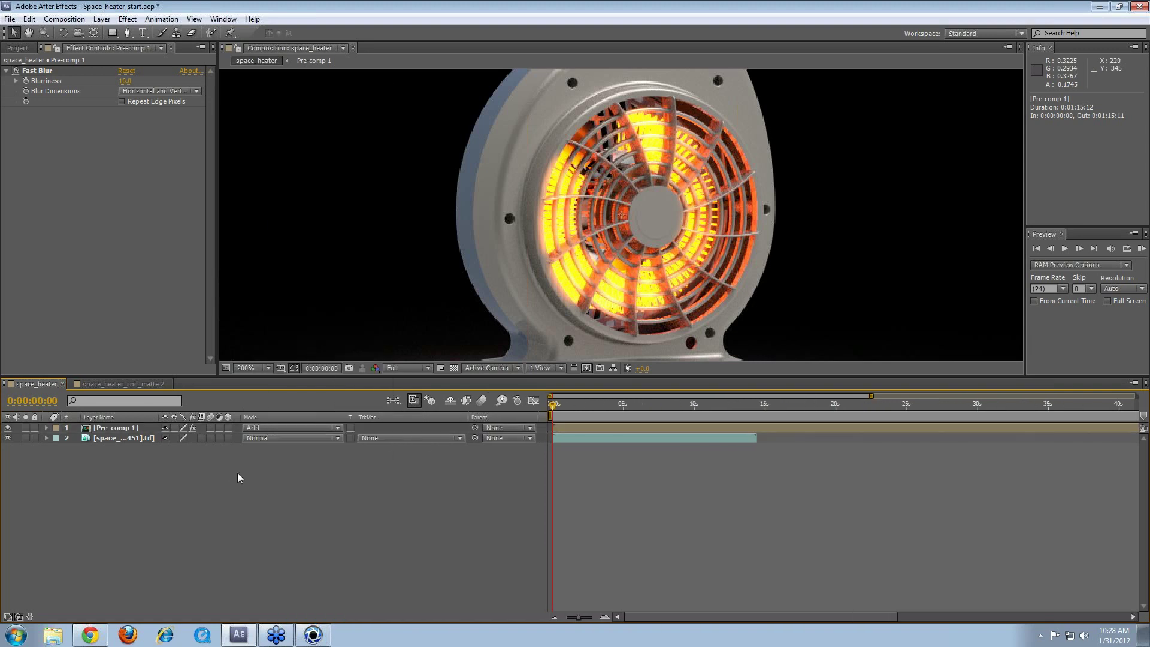
{"action": "left_click", "coordinate": [268, 428]}
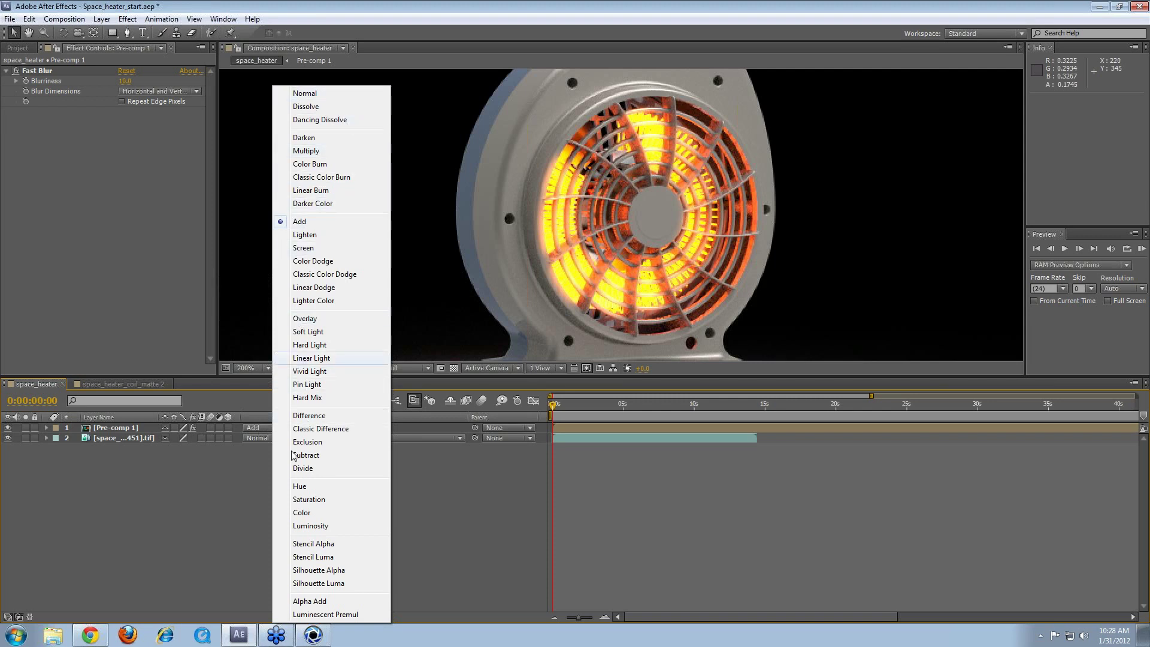
{"action": "left_click", "coordinate": [196, 512]}
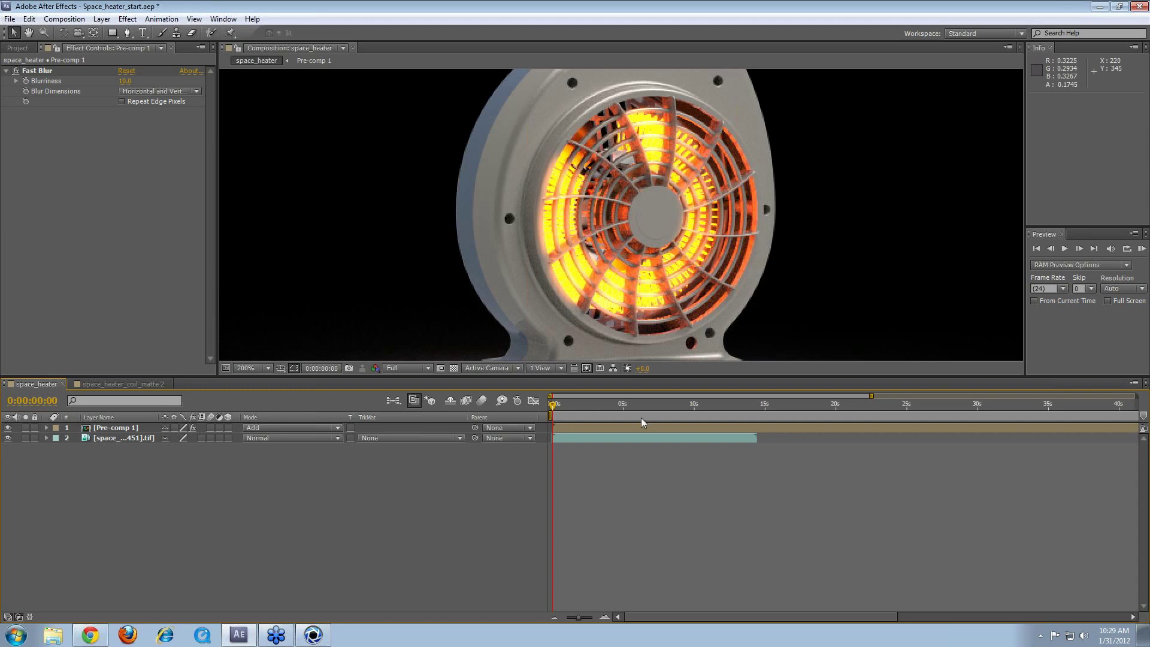
Step: Scrub the composition from the first frame to about 2:15 and back to check the glow
{"action": "left_click_drag", "start_coordinate": [551, 409], "coordinate": [601, 387]}
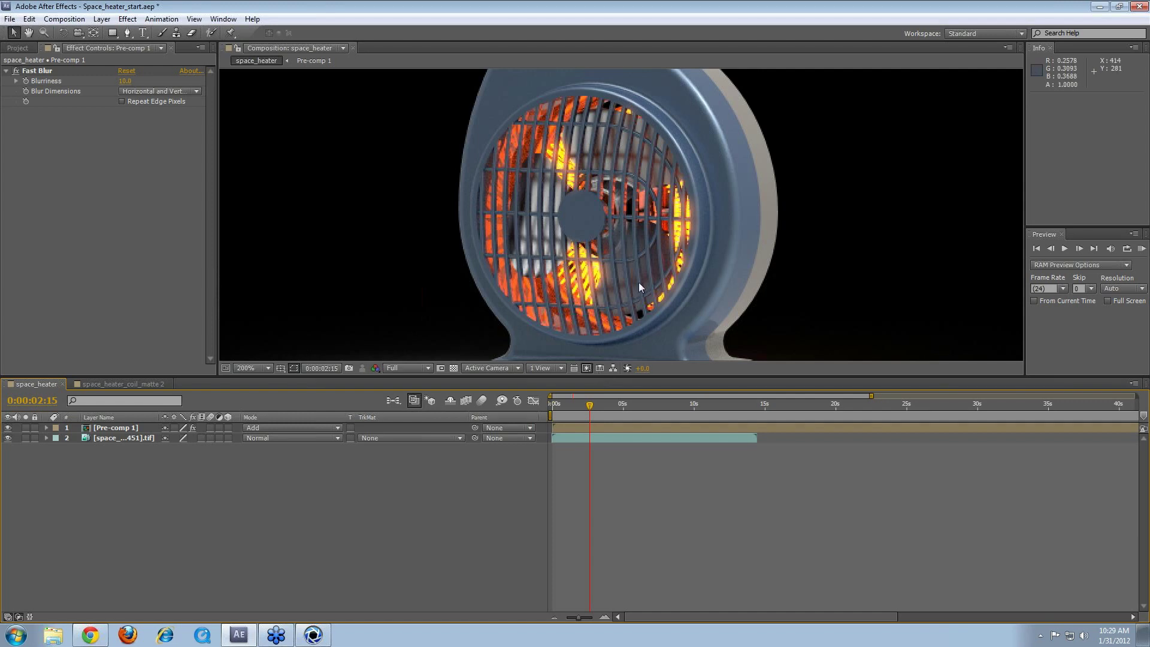
{"action": "left_click_drag", "start_coordinate": [592, 410], "coordinate": [551, 409]}
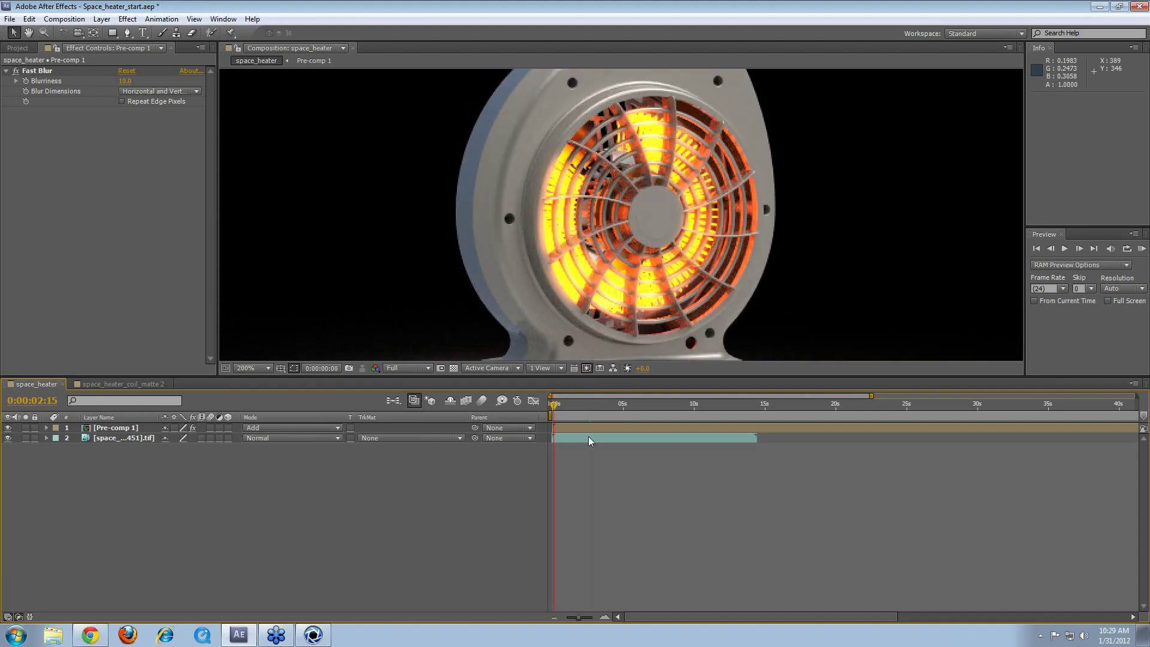
Step: View the whole composition at 100% and apply a Hue/Saturation effect to the Pre-comp 1 layer
{"action": "left_click", "coordinate": [126, 439]}
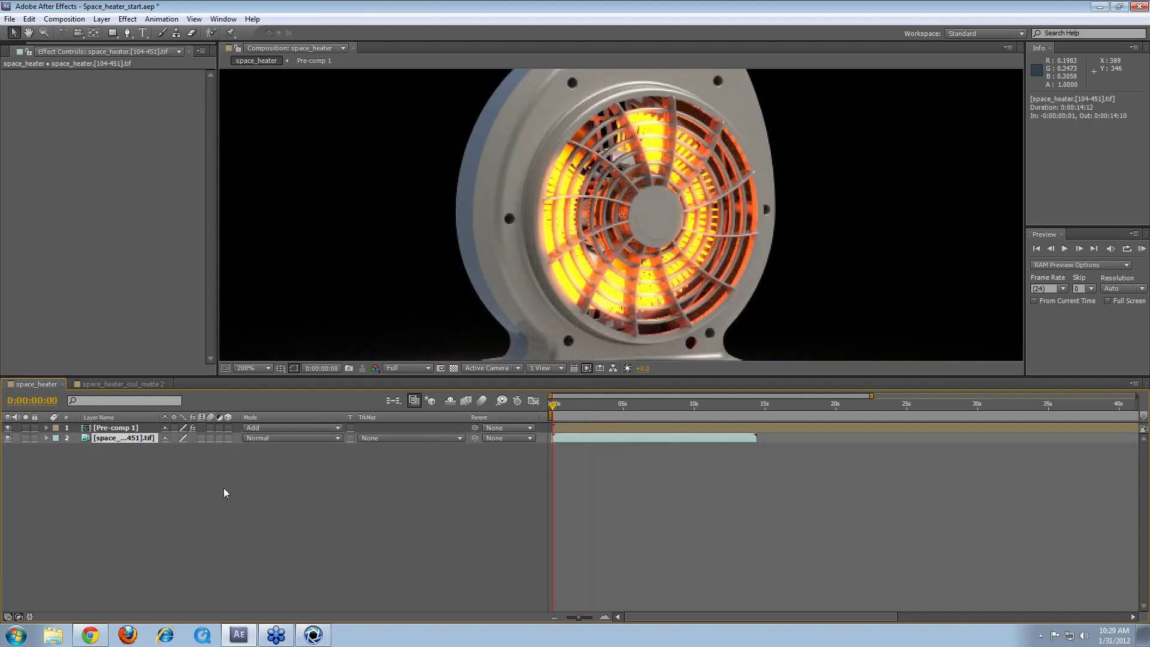
{"action": "left_click", "coordinate": [123, 428]}
{"action": "scroll", "coordinate": [402, 193], "scroll_direction": "down", "scroll_amount": 1}
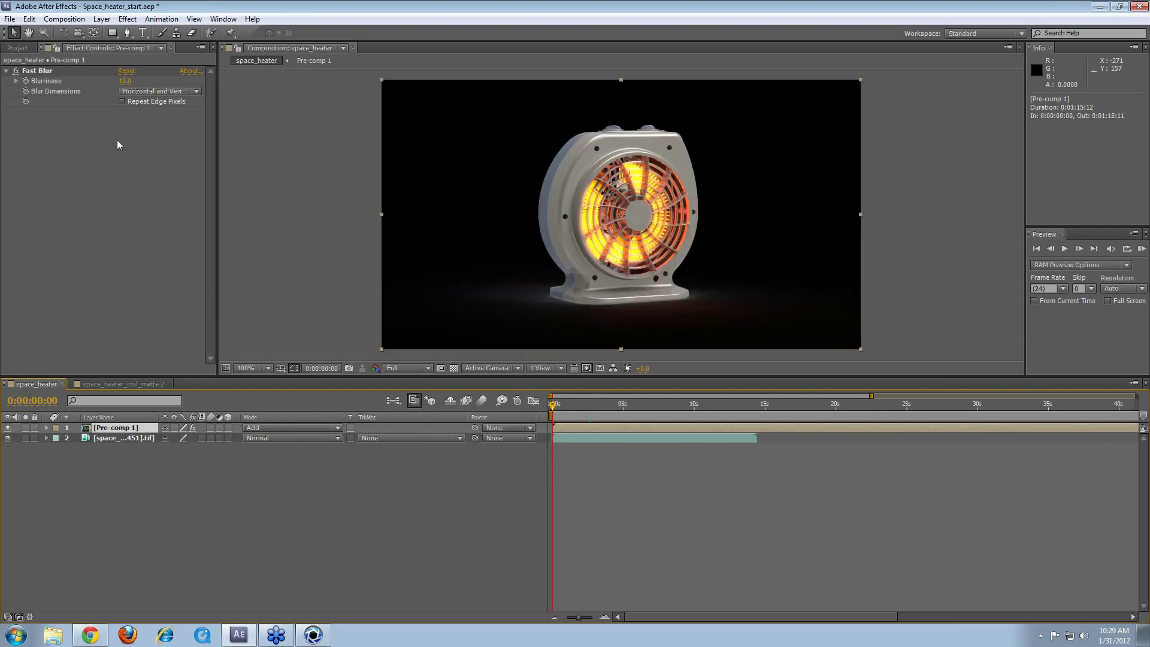
{"action": "left_click", "coordinate": [132, 20]}
{"action": "mouse_move", "coordinate": [162, 19]}
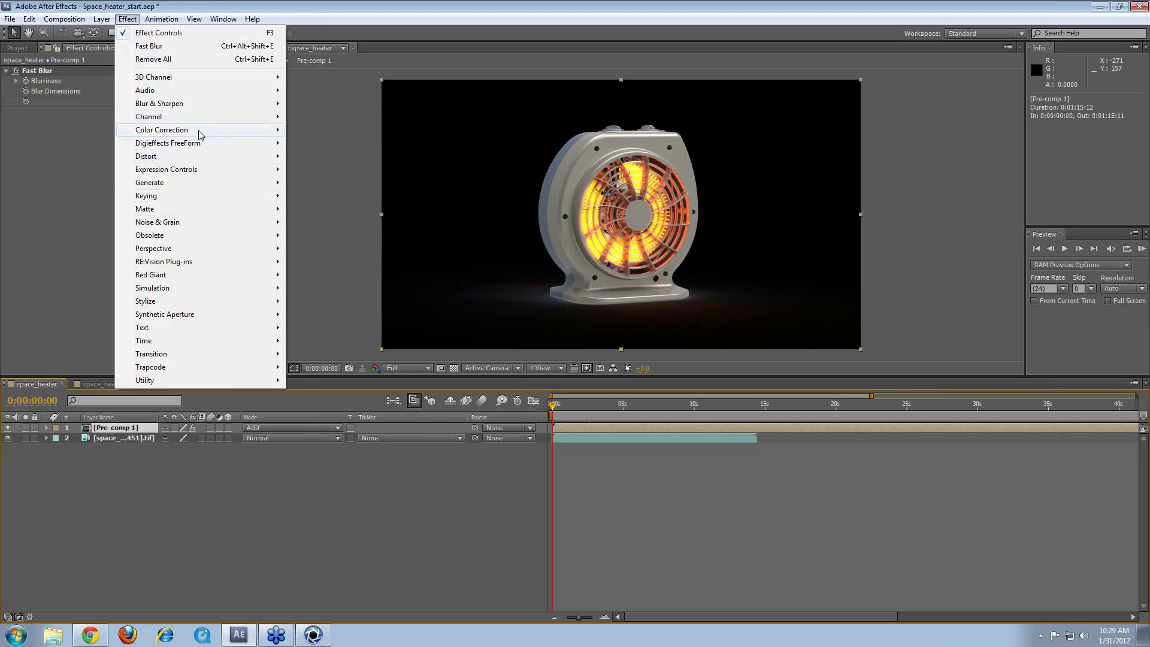
{"action": "mouse_move", "coordinate": [202, 131]}
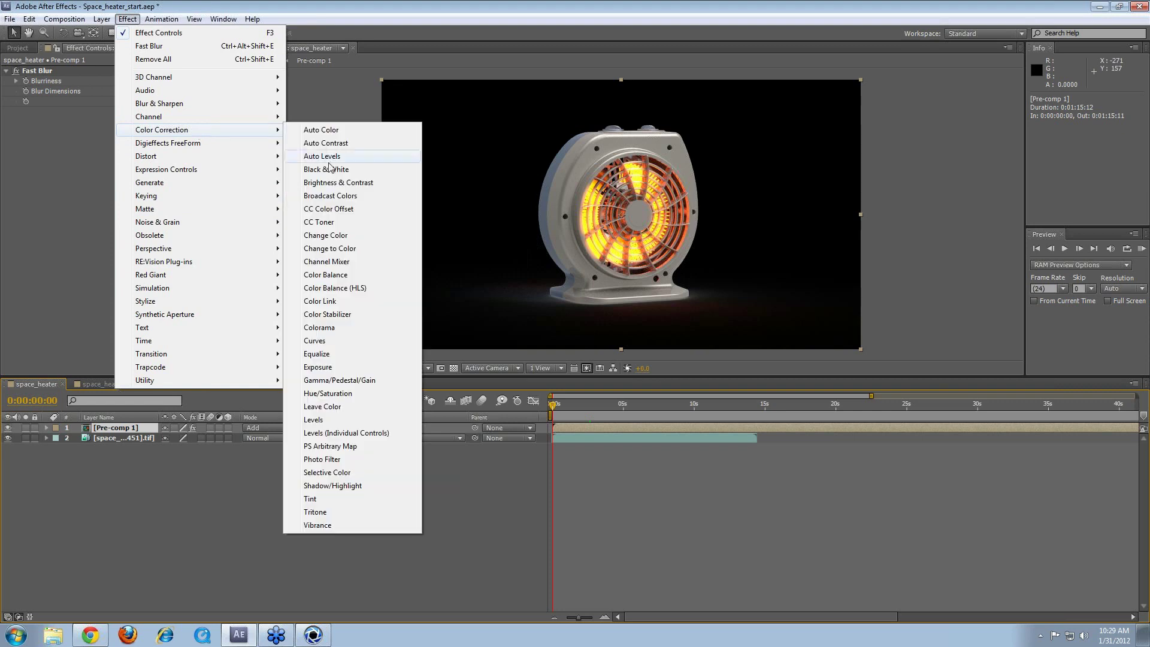
{"action": "left_click", "coordinate": [356, 394]}
Step: Shift the Master Hue of the Pre-comp 1 layer's Hue/Saturation effect to -62°
{"action": "left_click", "coordinate": [134, 20]}
{"action": "mouse_move", "coordinate": [270, 130]}
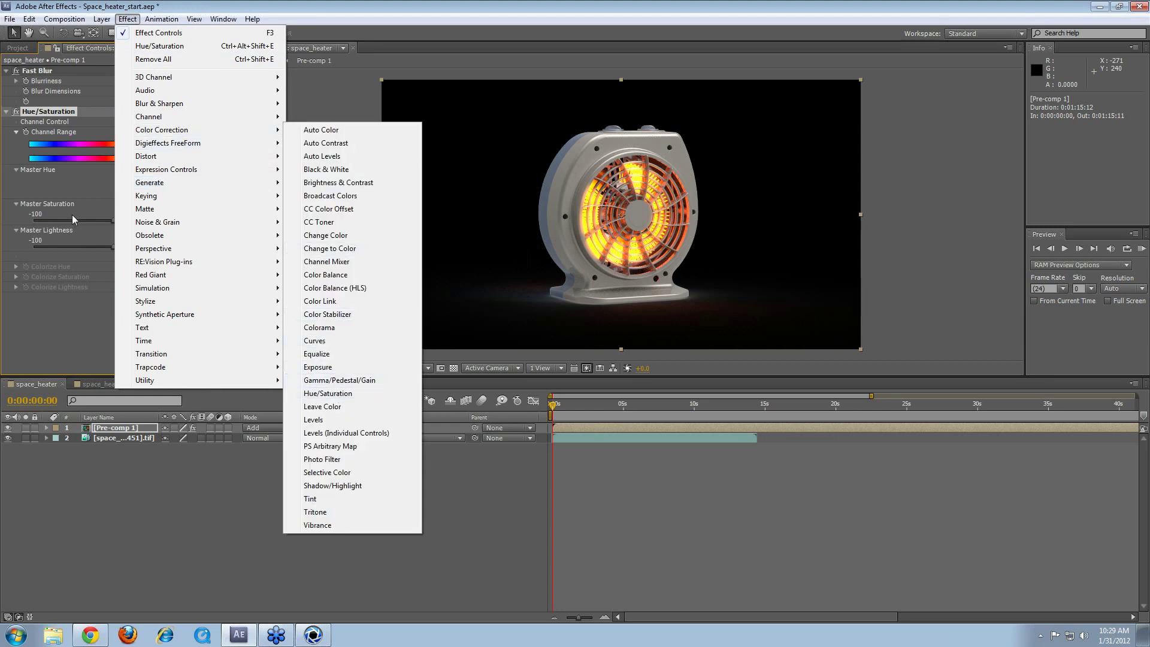
{"action": "left_click", "coordinate": [70, 157]}
{"action": "left_click_drag", "start_coordinate": [116, 170], "coordinate": [113, 170]}
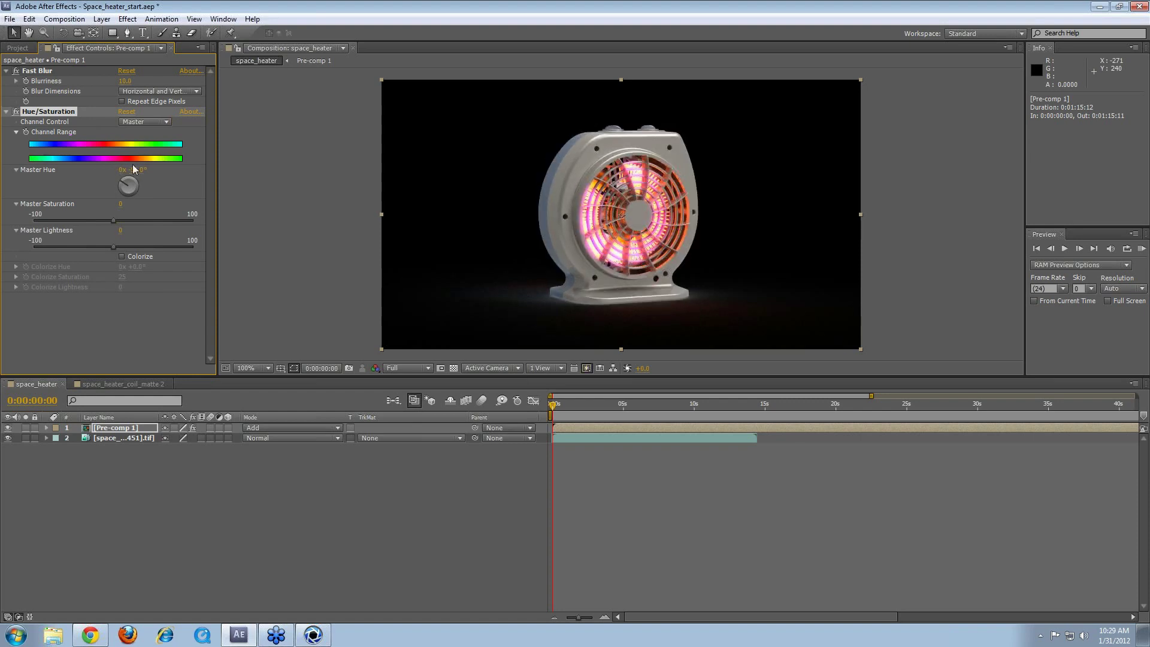
{"action": "mouse_move", "coordinate": [135, 170]}
{"action": "left_mouse_down"}
{"action": "mouse_move", "coordinate": [42, 159]}
{"action": "mouse_move", "coordinate": [161, 159]}
{"action": "mouse_move", "coordinate": [169, 185]}
{"action": "mouse_move", "coordinate": [146, 183]}
{"action": "left_mouse_up"}
Step: Delete the Hue/Saturation effect from the Pre-comp 1 layer
{"action": "left_click", "coordinate": [126, 427]}
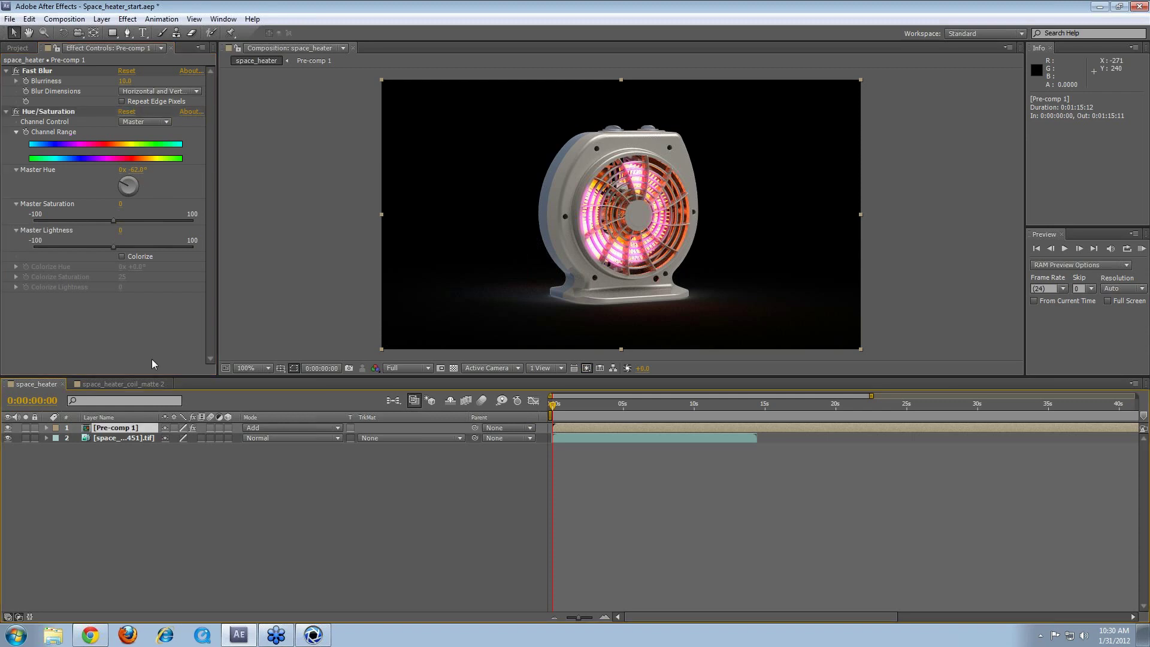
{"action": "left_click", "coordinate": [62, 112]}
{"action": "key", "text": "Delete"}
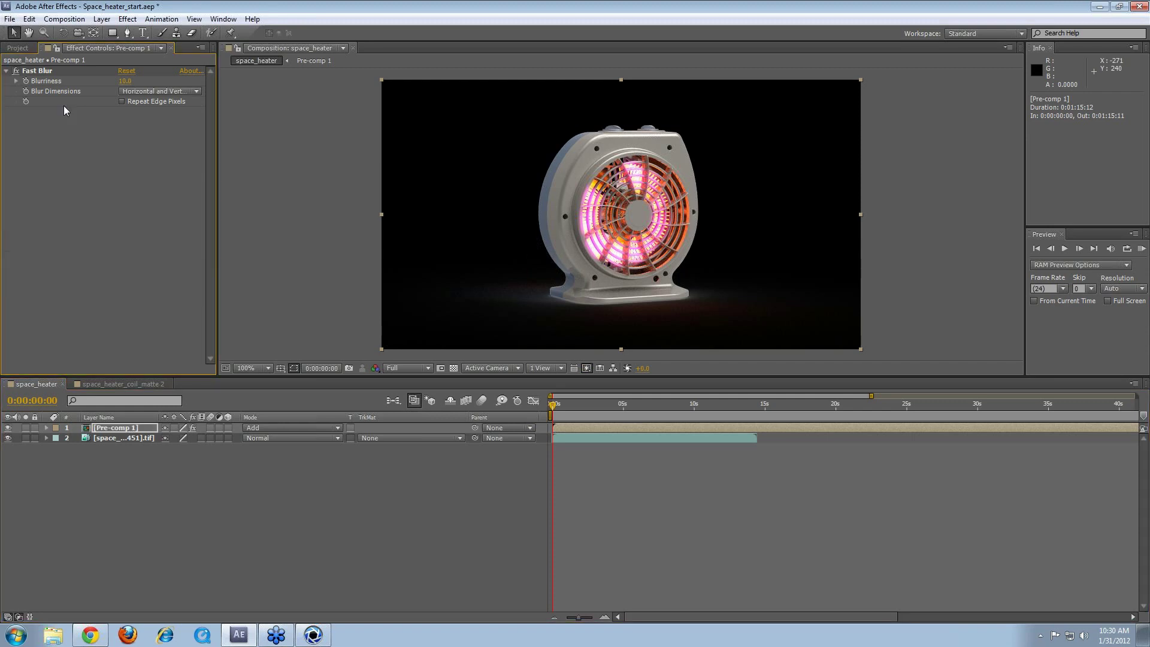
Step: Duplicate the Pre-comp 1 layer twice to strengthen the glow, and undo both duplications
{"action": "left_click", "coordinate": [133, 429]}
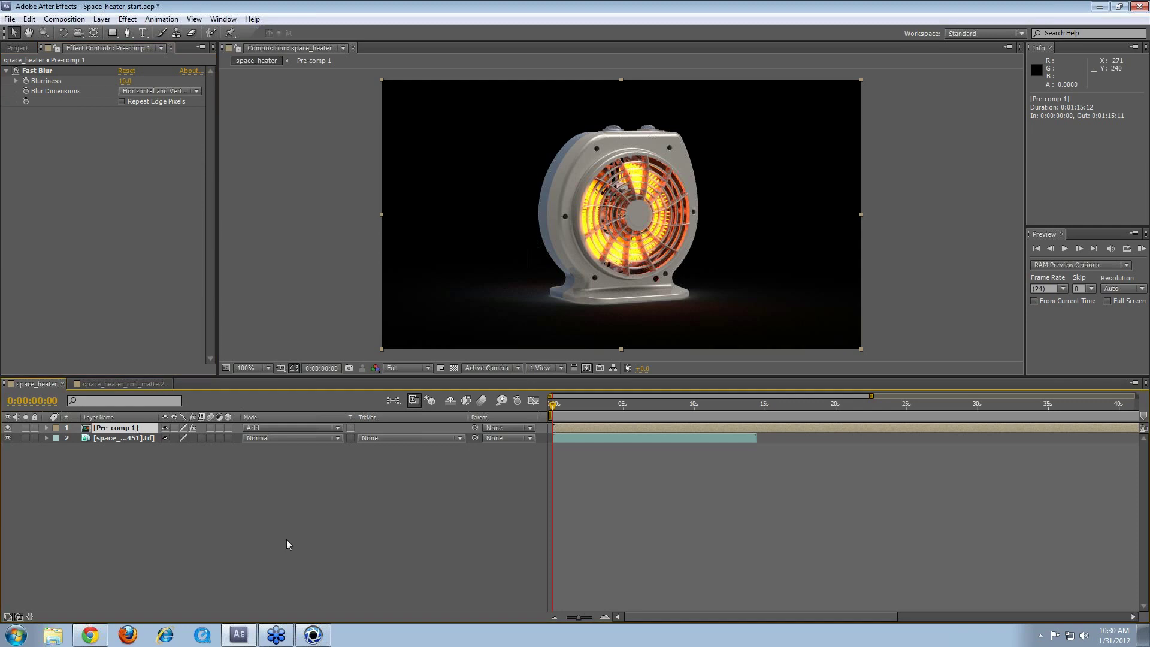
{"action": "key", "text": "ctrl+d"}
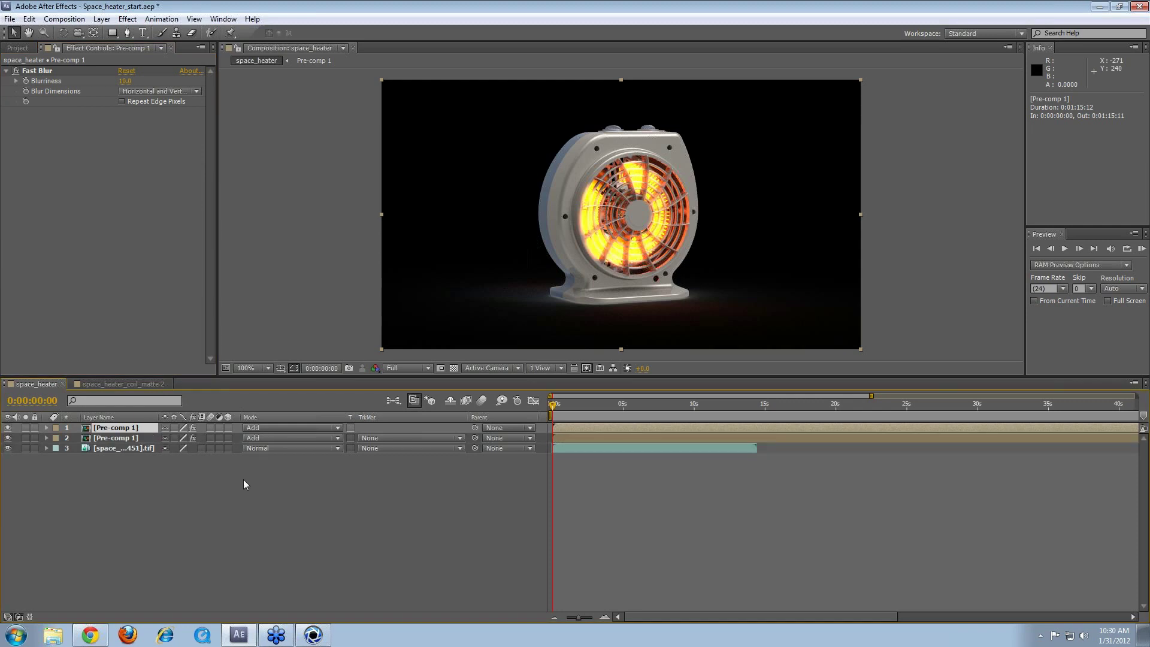
{"action": "key", "text": "ctrl+d"}
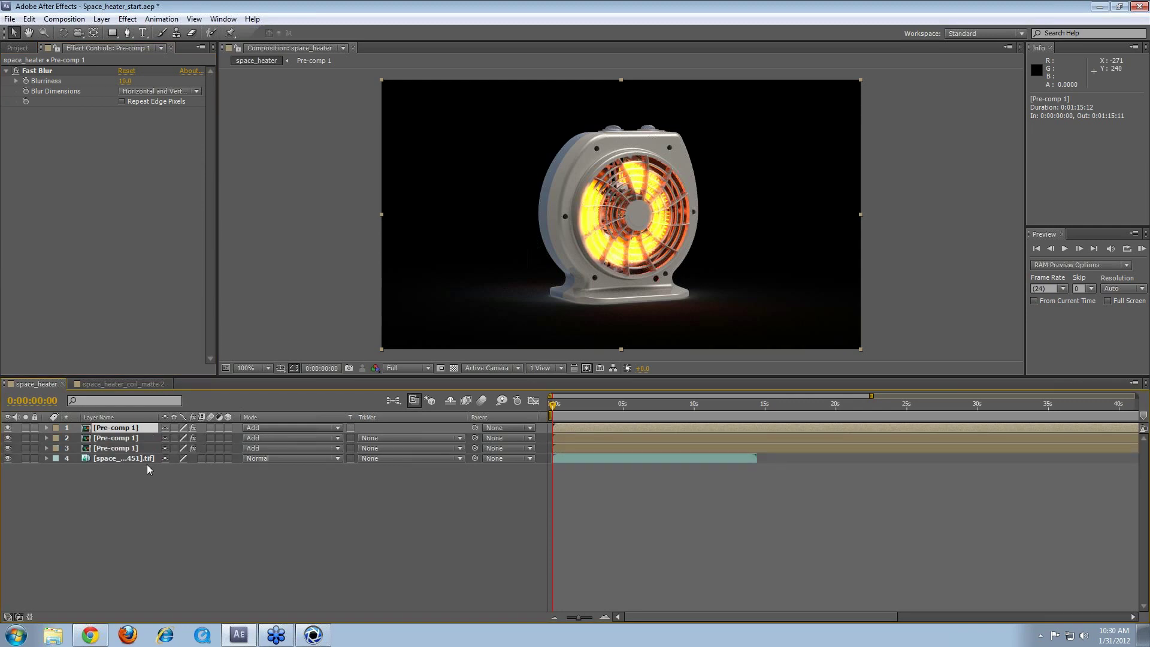
{"action": "key", "text": "ctrl+z"}
{"action": "key", "text": "ctrl+z"}
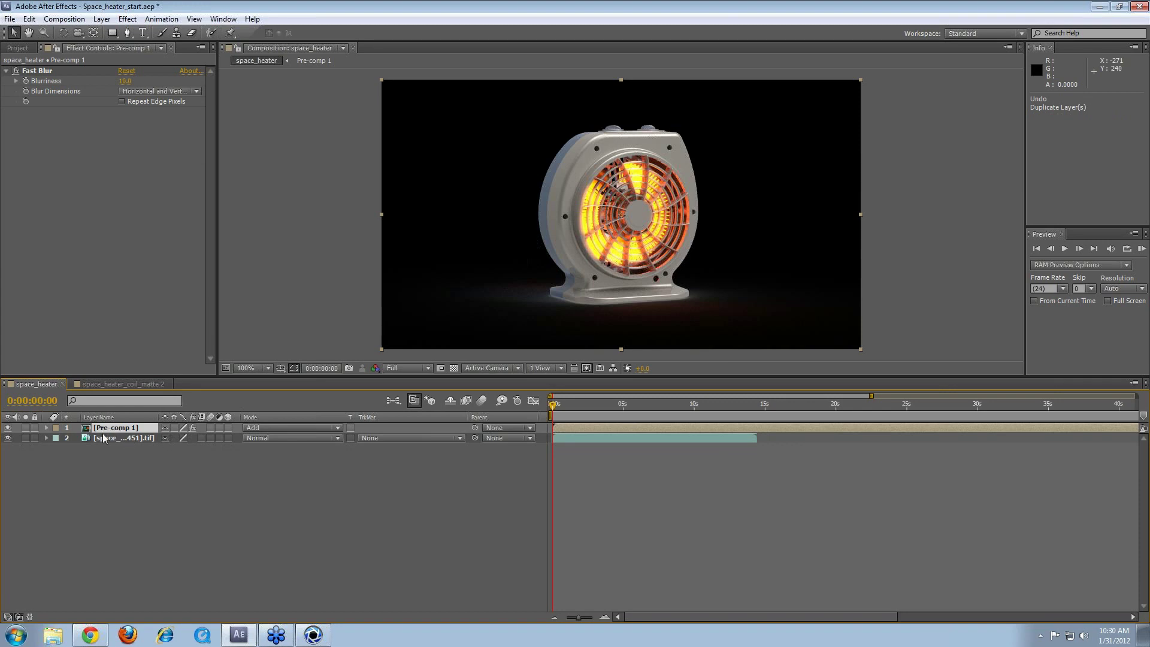
Step: Rename the Pre-comp 1 layer as Coil glow
{"action": "key", "text": "Return"}
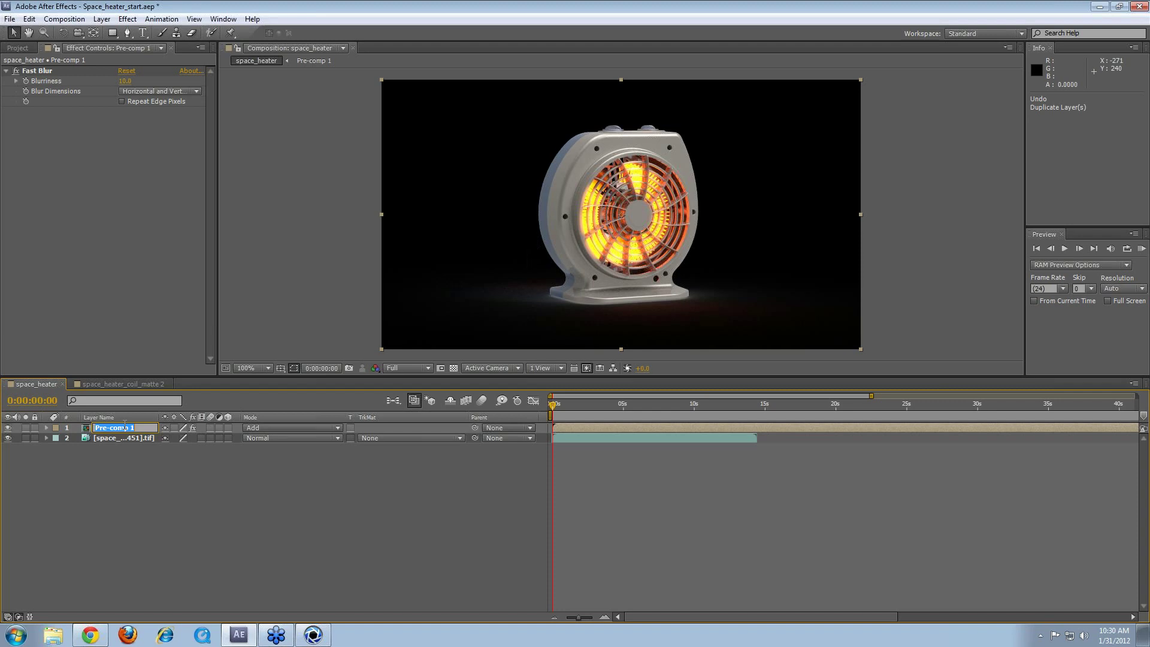
{"action": "type", "text": "Coil glow"}
{"action": "key", "text": "Return"}
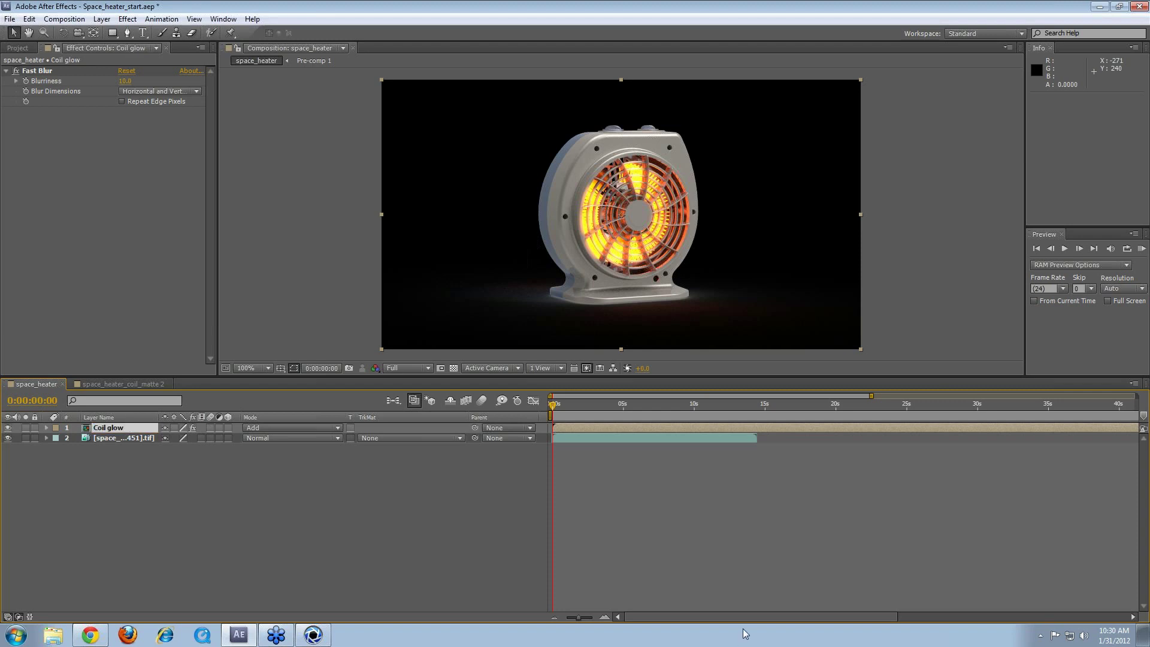
Step: Raise the Fast Blur Blurriness on the Coil glow layer to about 24
{"action": "left_click", "coordinate": [102, 19]}
{"action": "key", "text": "Escape"}
{"action": "left_click_drag", "start_coordinate": [123, 81], "coordinate": [164, 228]}
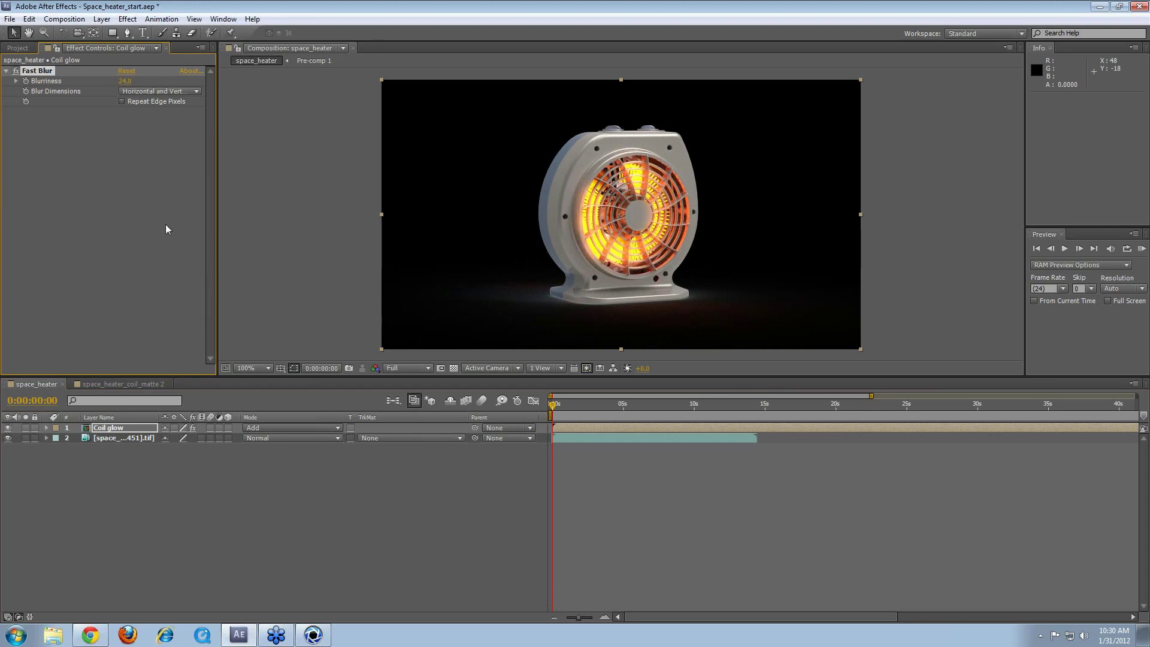
{"action": "left_click", "coordinate": [165, 228]}
{"action": "left_click", "coordinate": [46, 76]}
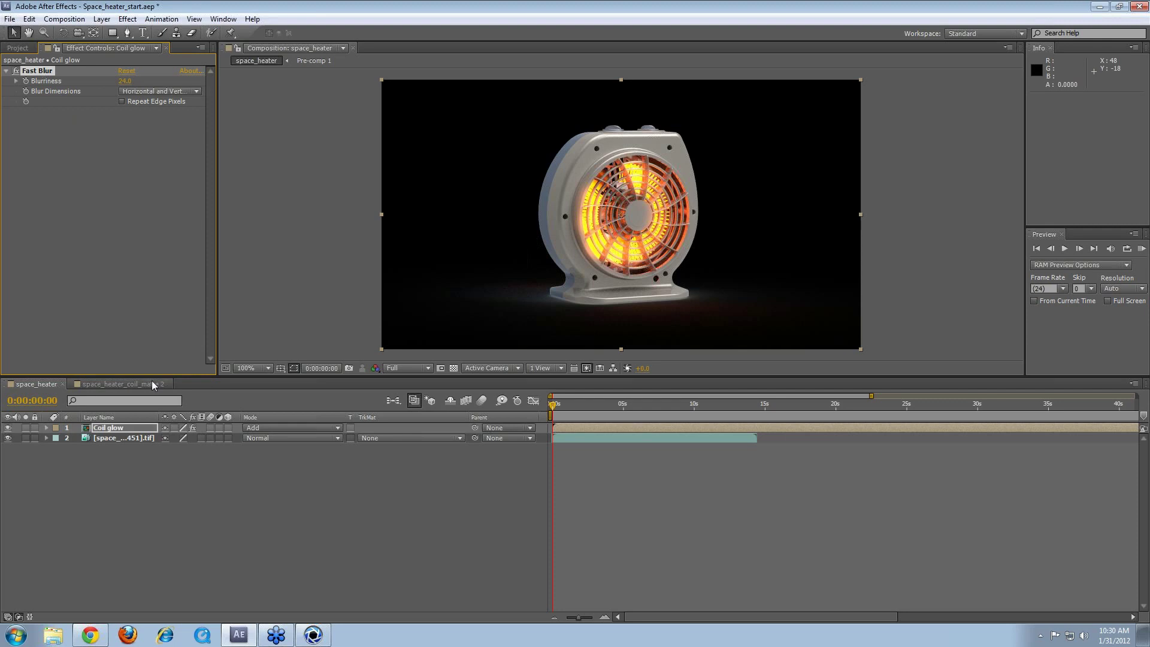
Step: Duplicate the Coil glow layer to preview a stronger glow, and delete the duplicate
{"action": "left_click", "coordinate": [112, 427]}
{"action": "key", "text": "ctrl+d"}
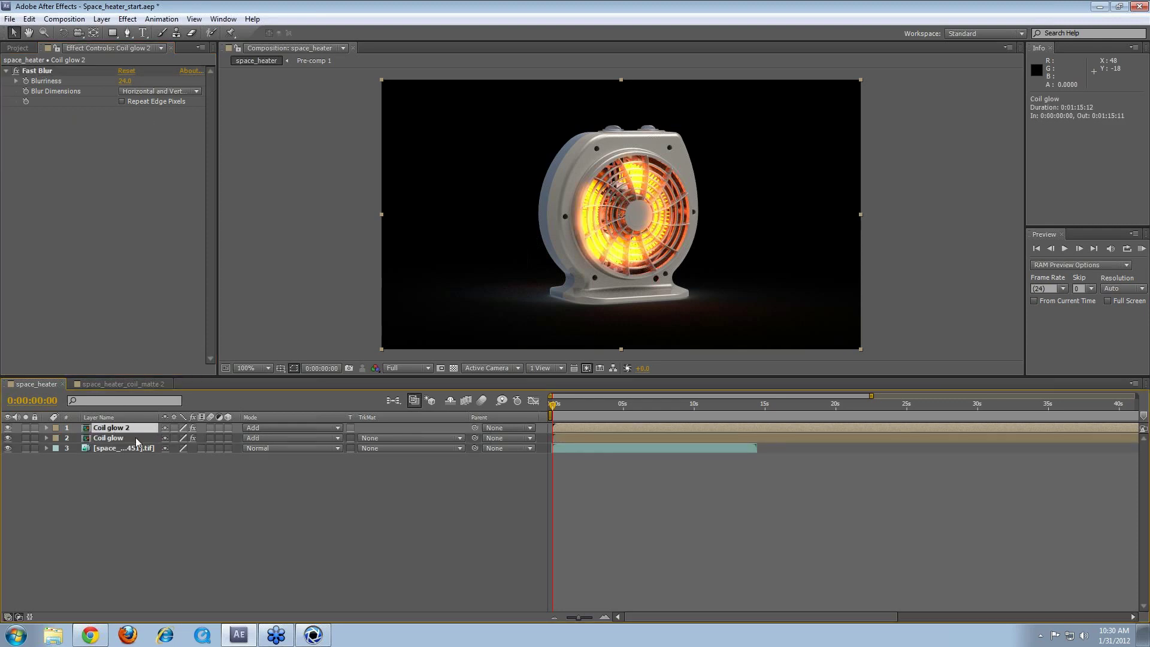
{"action": "key", "text": "Delete"}
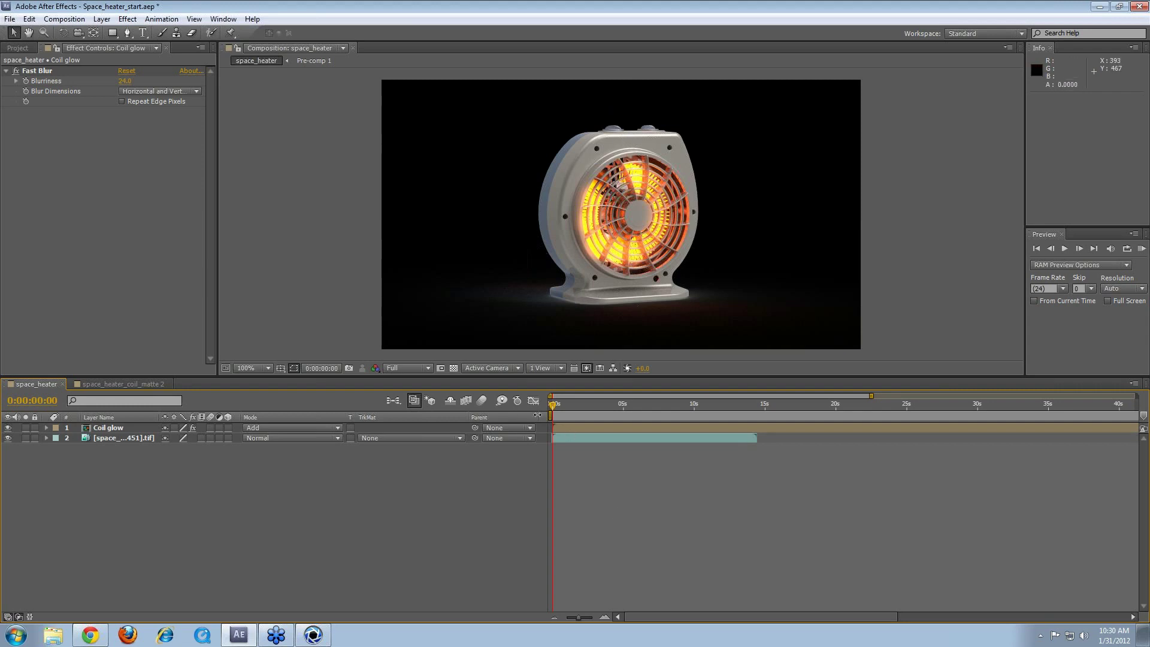
Step: Scrub the heater animation, return to the first frame and display the project's footage list
{"action": "left_click_drag", "start_coordinate": [562, 406], "coordinate": [609, 411]}
{"action": "key", "text": "Home"}
{"action": "left_click", "coordinate": [18, 48]}
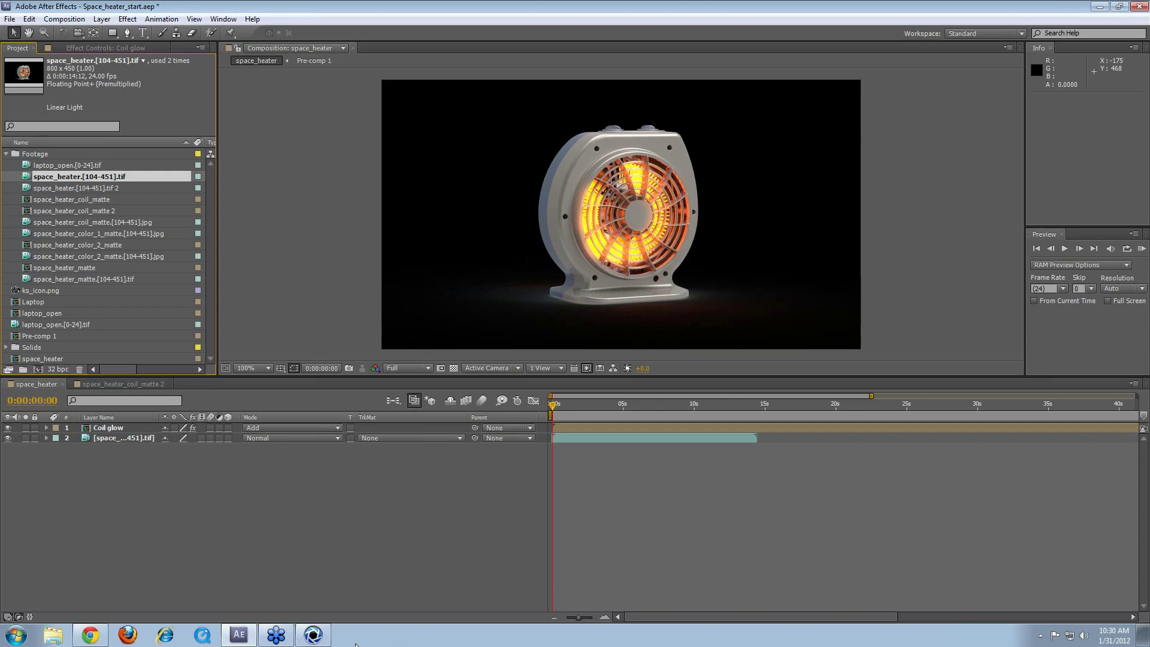
Step: Switch to KeyShot, bring the matte scene window into clear view and close its Project settings window
{"action": "left_click", "coordinate": [313, 634]}
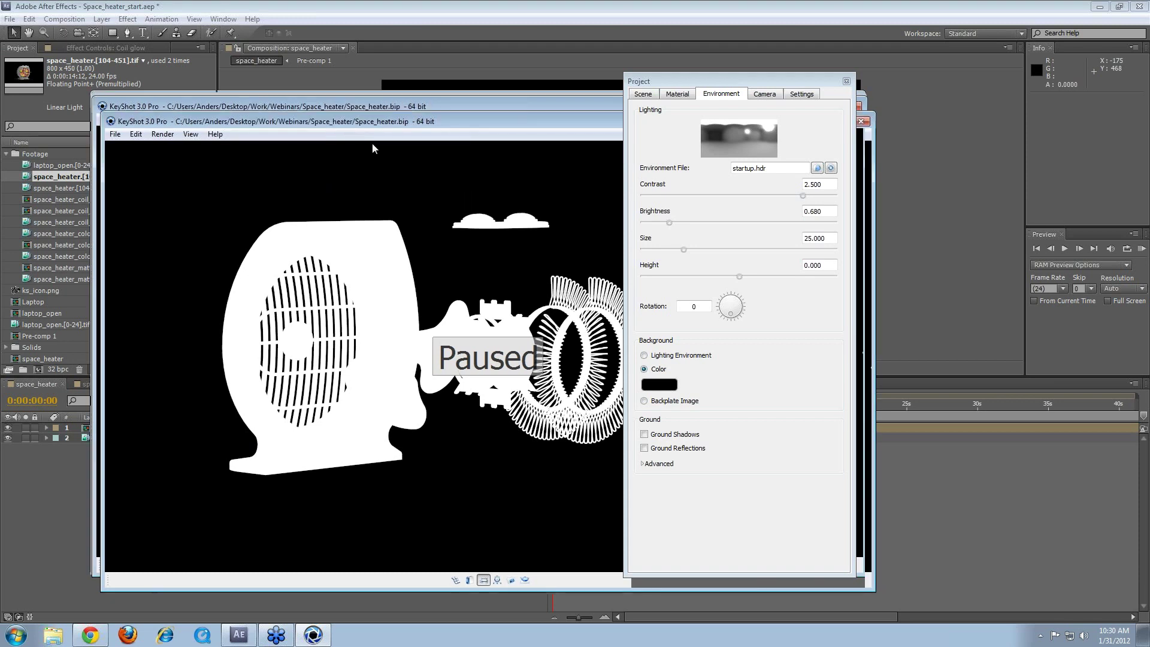
{"action": "left_click_drag", "start_coordinate": [343, 103], "coordinate": [567, 363]}
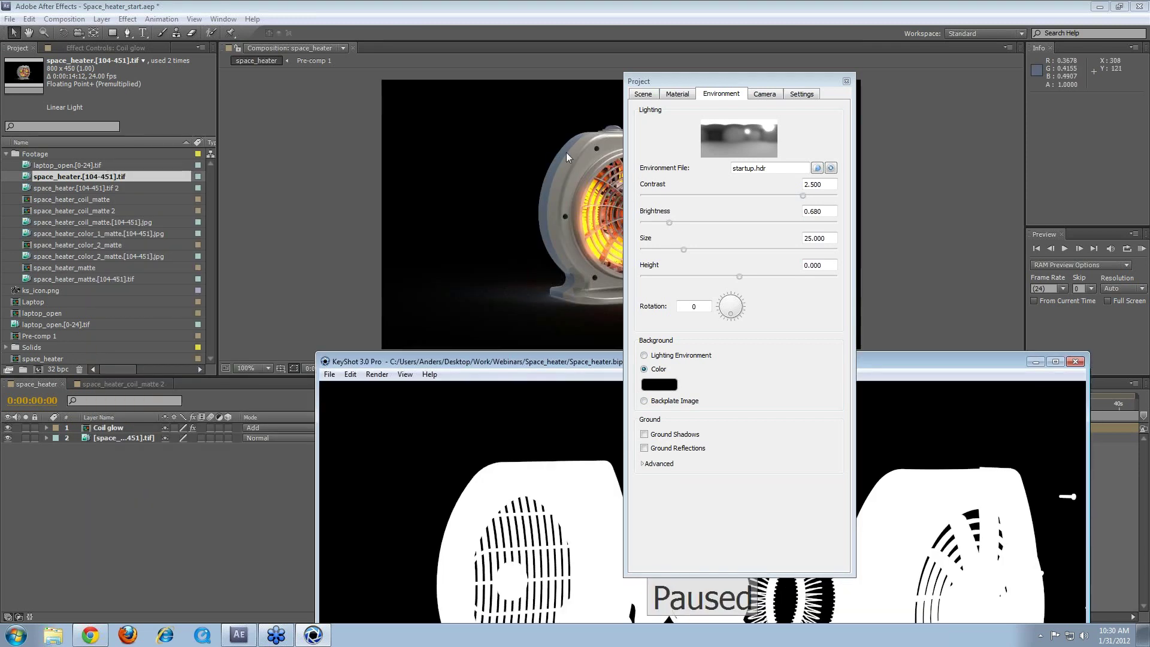
{"action": "left_click", "coordinate": [846, 81]}
{"action": "left_click_drag", "start_coordinate": [734, 357], "coordinate": [783, 157]}
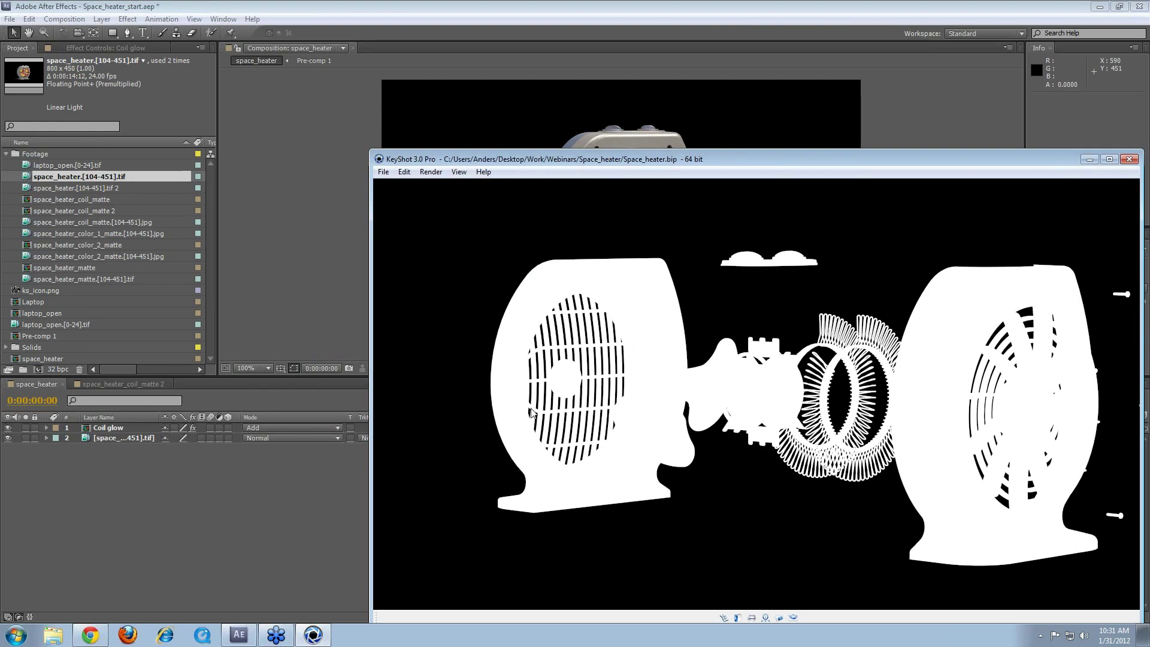
Step: Set the fan blades' flat material color to black in the matte scene and close the material settings
{"action": "right_click", "coordinate": [681, 443]}
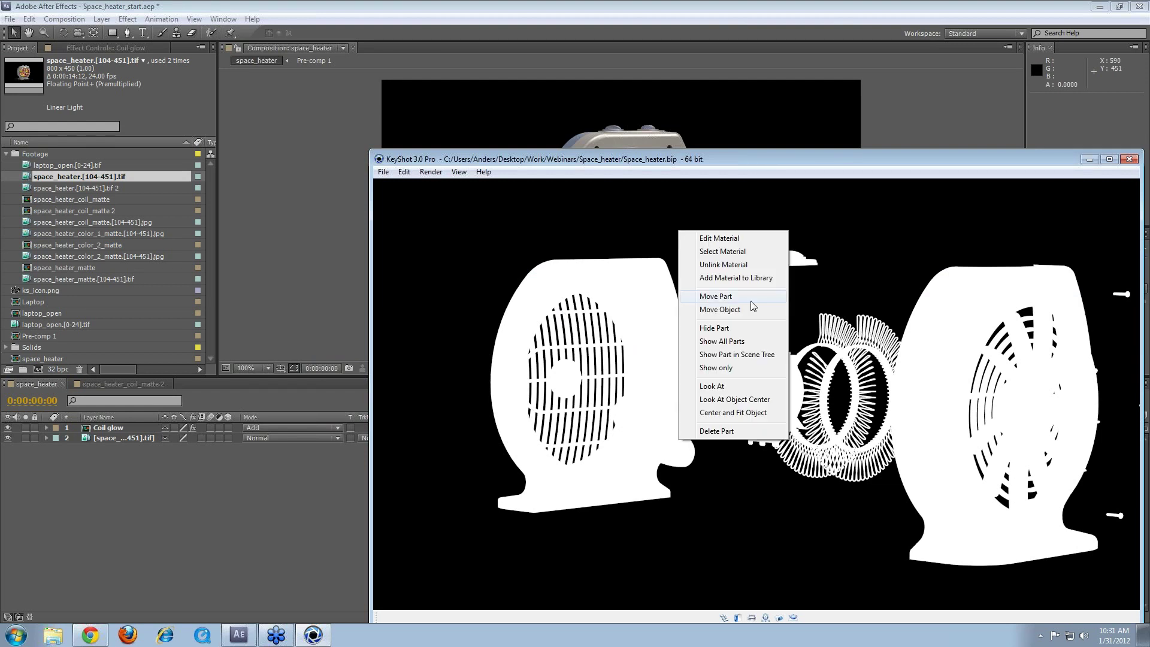
{"action": "left_click", "coordinate": [733, 275]}
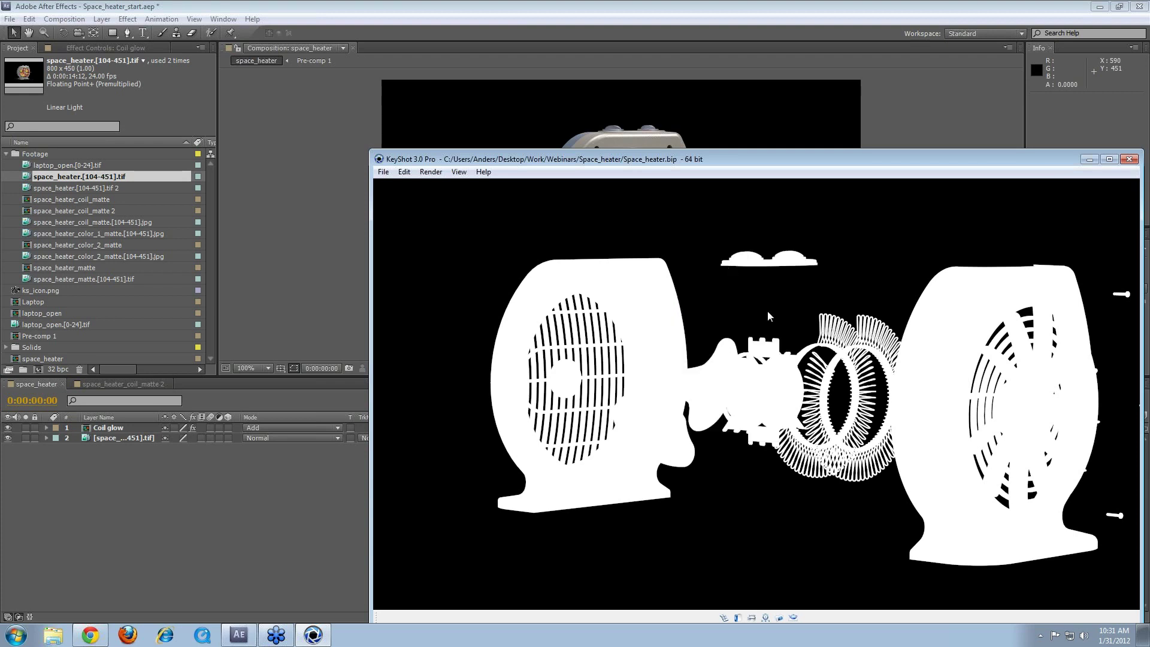
{"action": "double_click", "coordinate": [671, 441]}
{"action": "left_click", "coordinate": [809, 141]}
{"action": "left_click", "coordinate": [819, 190]}
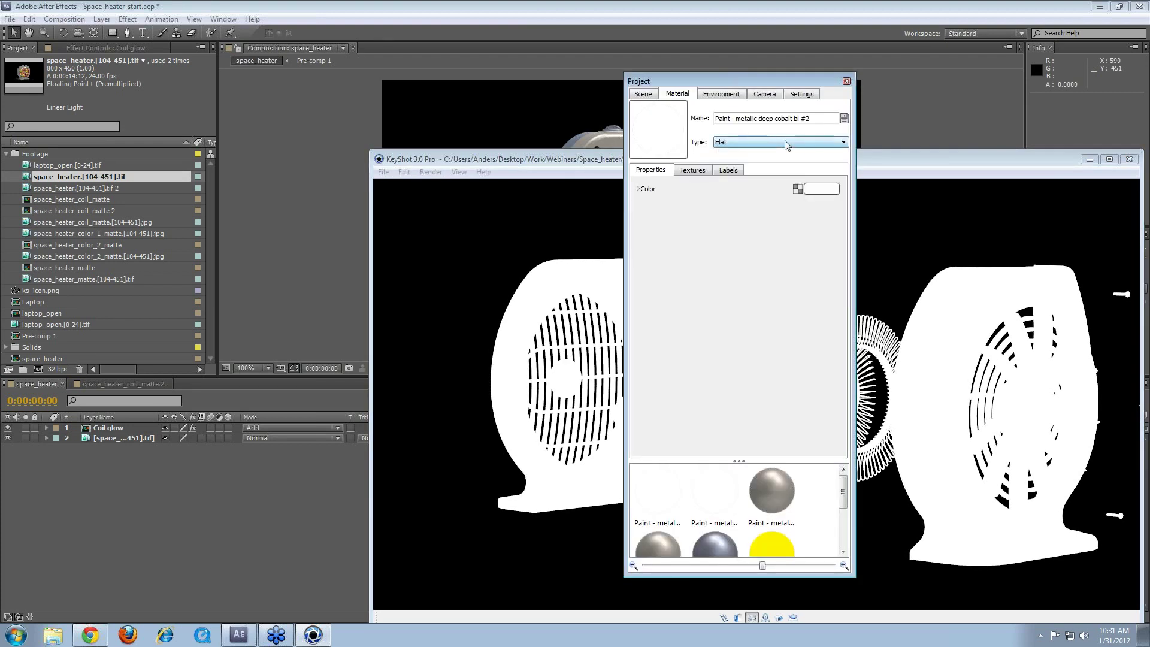
{"action": "left_click", "coordinate": [819, 190]}
{"action": "left_click", "coordinate": [884, 383]}
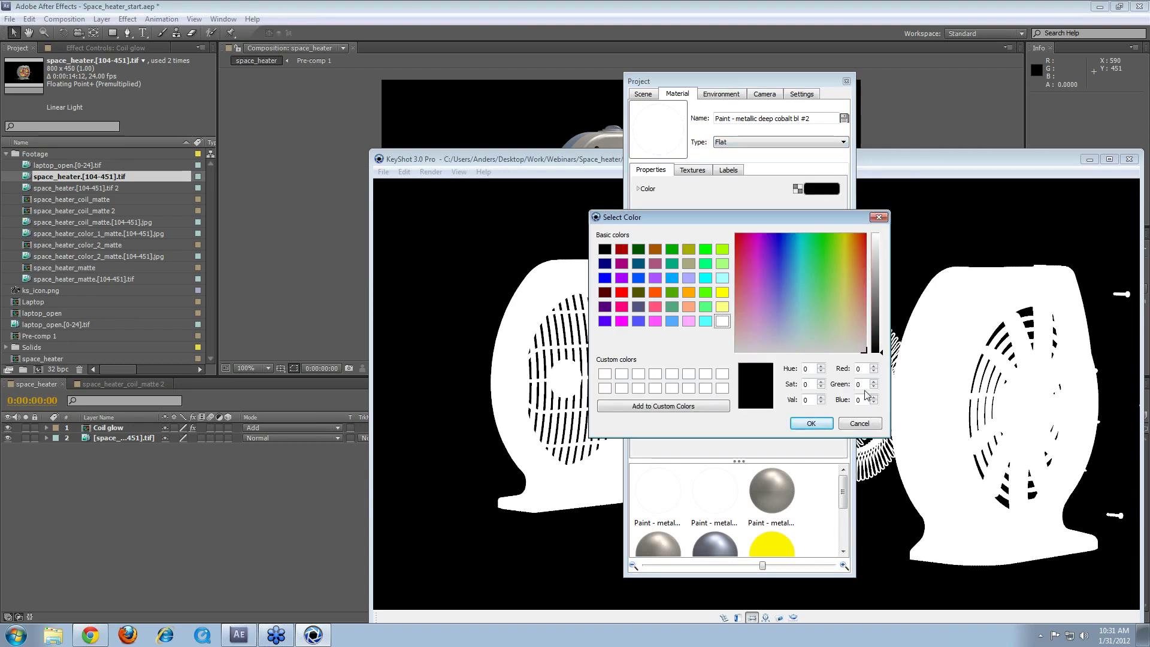
{"action": "left_click", "coordinate": [819, 428]}
{"action": "left_click", "coordinate": [846, 81]}
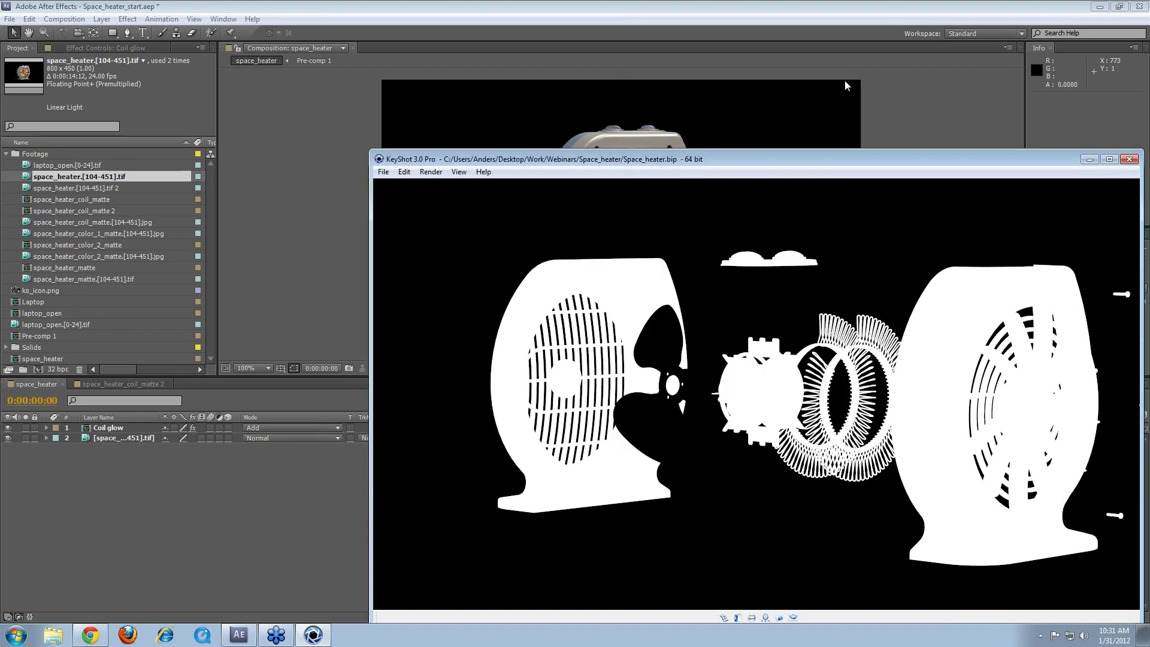
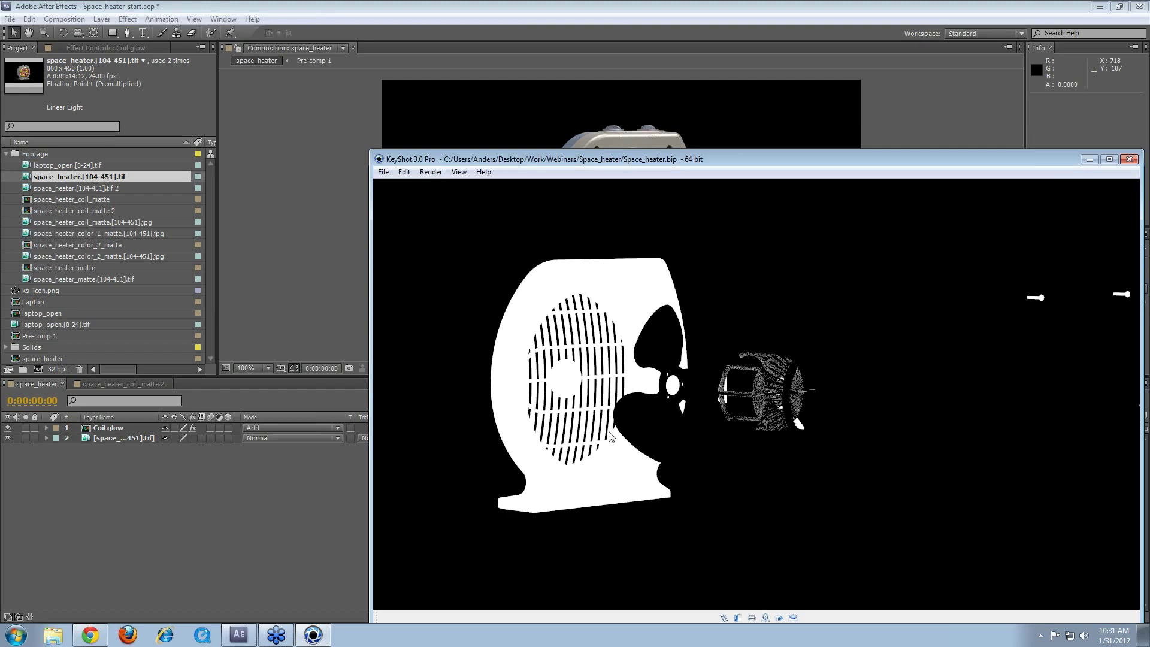
Step: Pause KeyShot's real-time rendering, return to After Effects and open the space_heater_color_2_matte composition
{"action": "key", "text": "alt+p"}
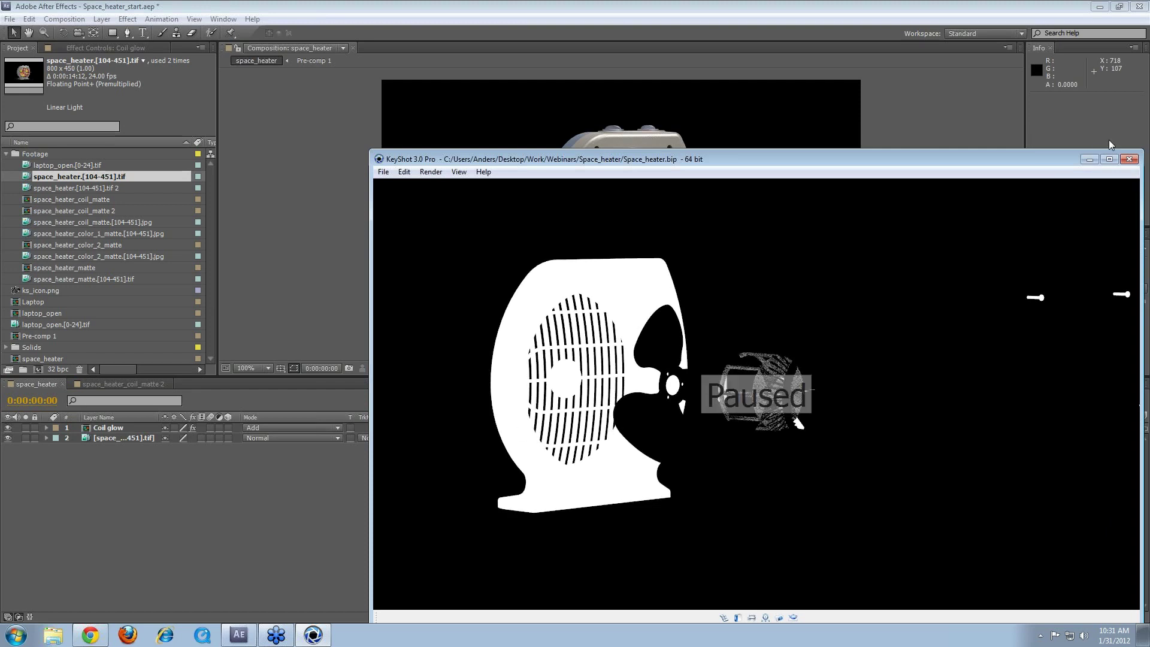
{"action": "left_click", "coordinate": [1088, 159]}
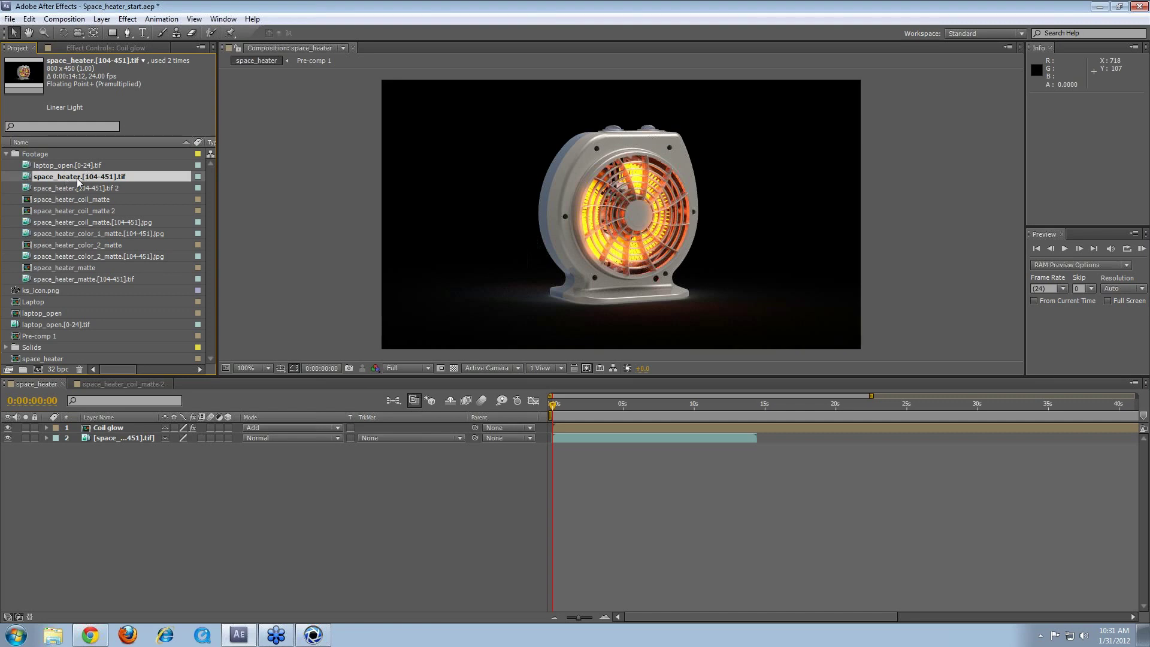
{"action": "left_click", "coordinate": [86, 224]}
{"action": "left_click", "coordinate": [93, 245]}
{"action": "left_click", "coordinate": [97, 267]}
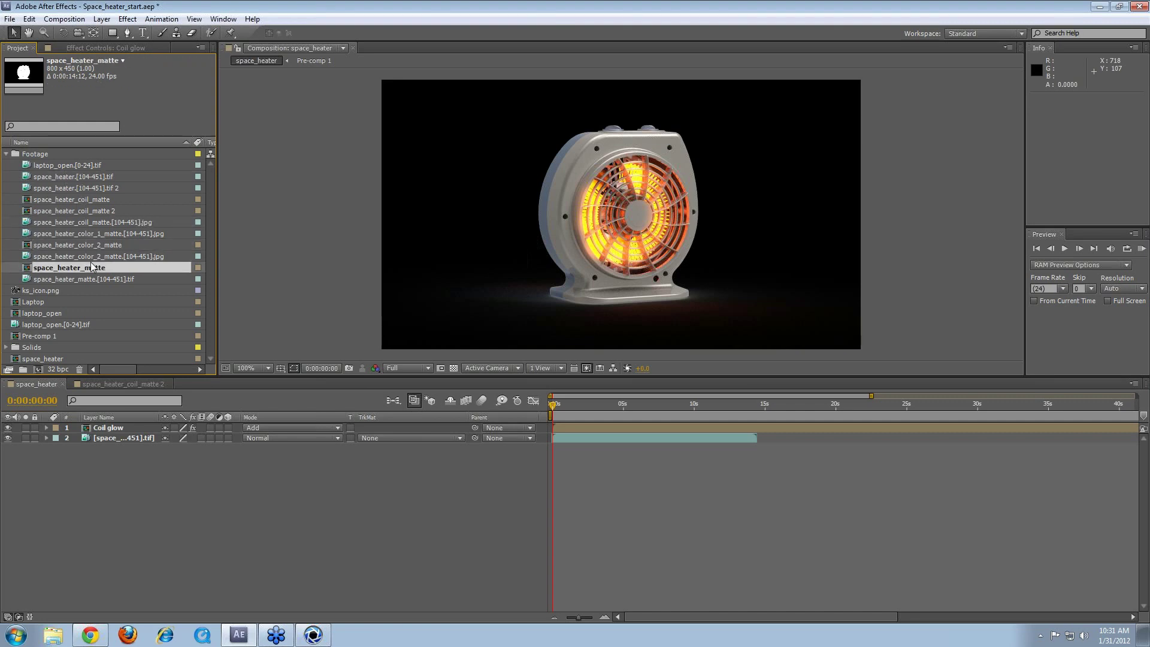
{"action": "left_click", "coordinate": [97, 255]}
{"action": "double_click", "coordinate": [100, 244]}
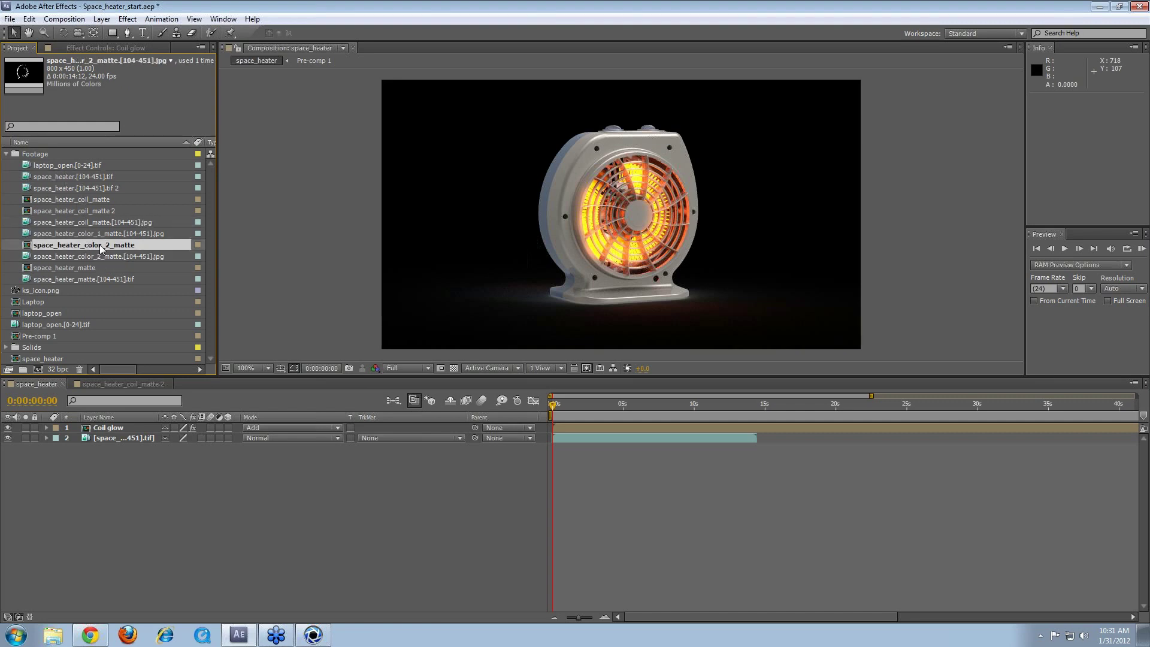
Step: Scrub through the color 2 matte animation to examine which parts are white, and return to its first frame
{"action": "left_click", "coordinate": [425, 408]}
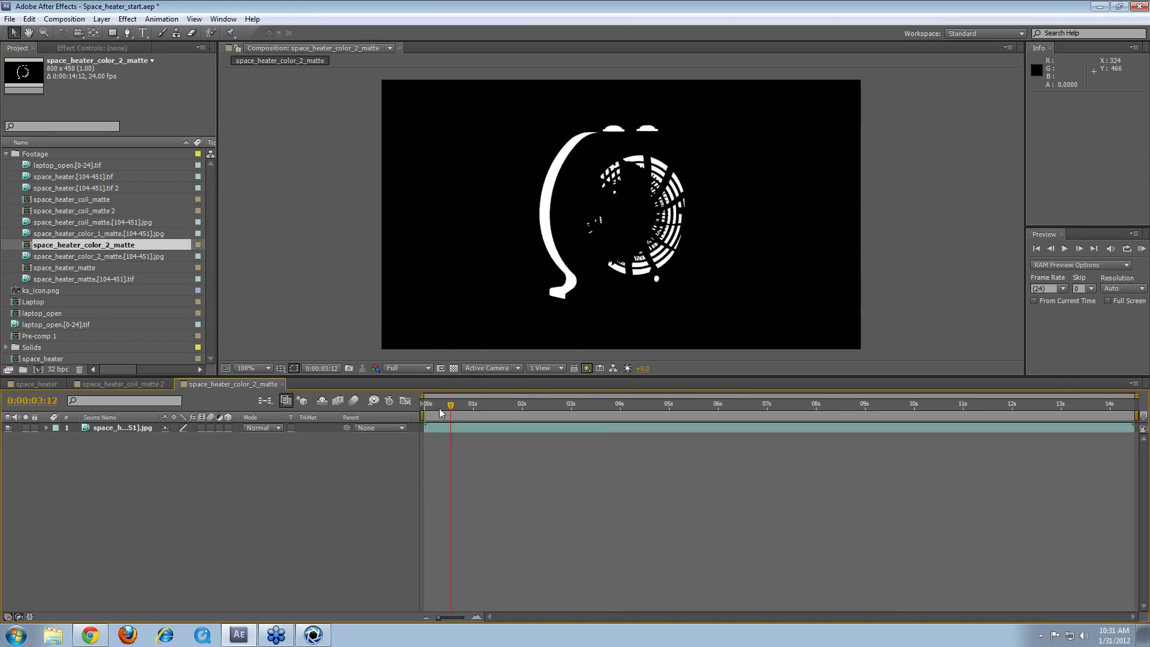
{"action": "left_click_drag", "start_coordinate": [425, 407], "coordinate": [691, 403]}
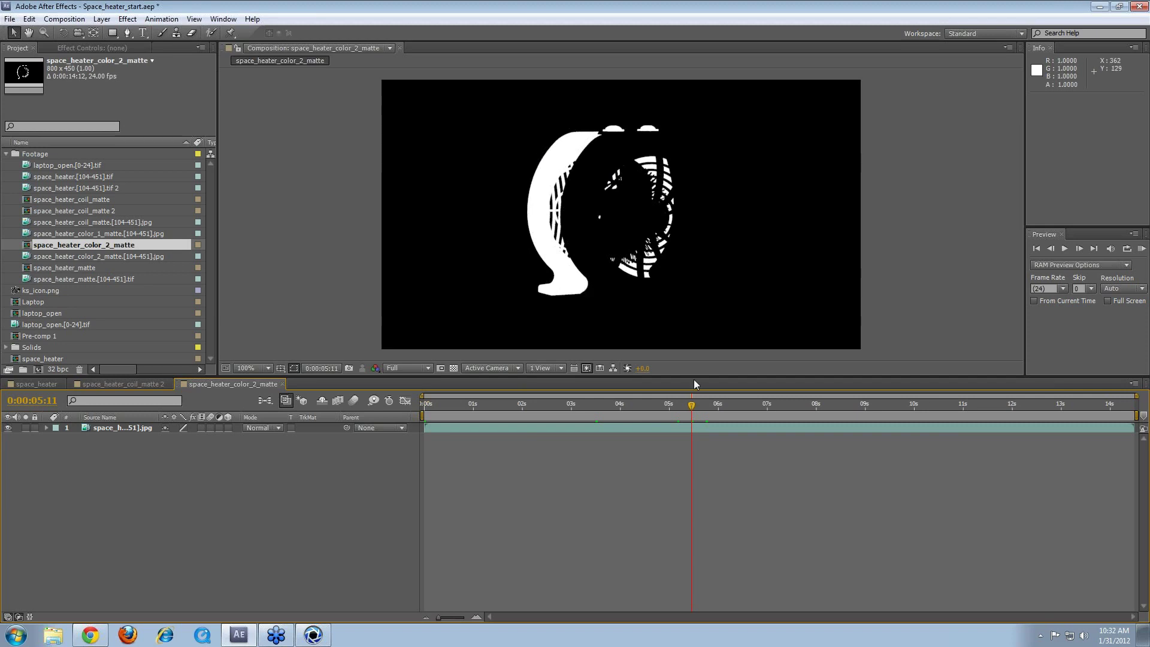
{"action": "left_click_drag", "start_coordinate": [688, 412], "coordinate": [423, 407]}
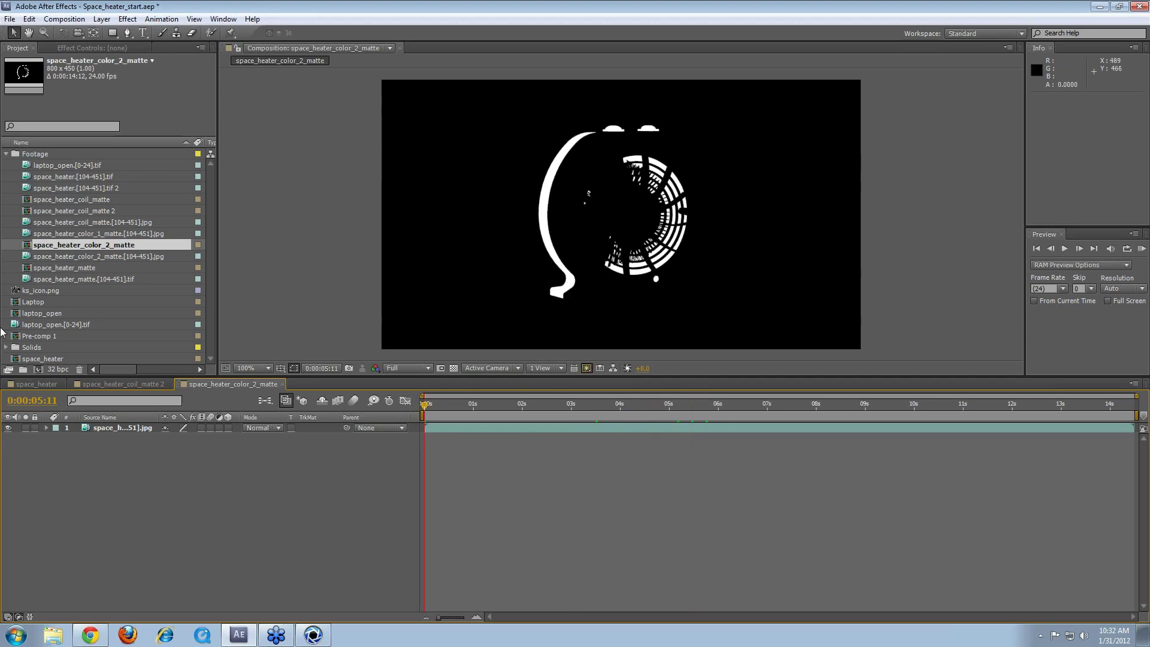
Step: Save the project and add space_heater_color_2_matte.[104-451].jpg as the top layer of the space_heater composition
{"action": "left_click", "coordinate": [30, 382]}
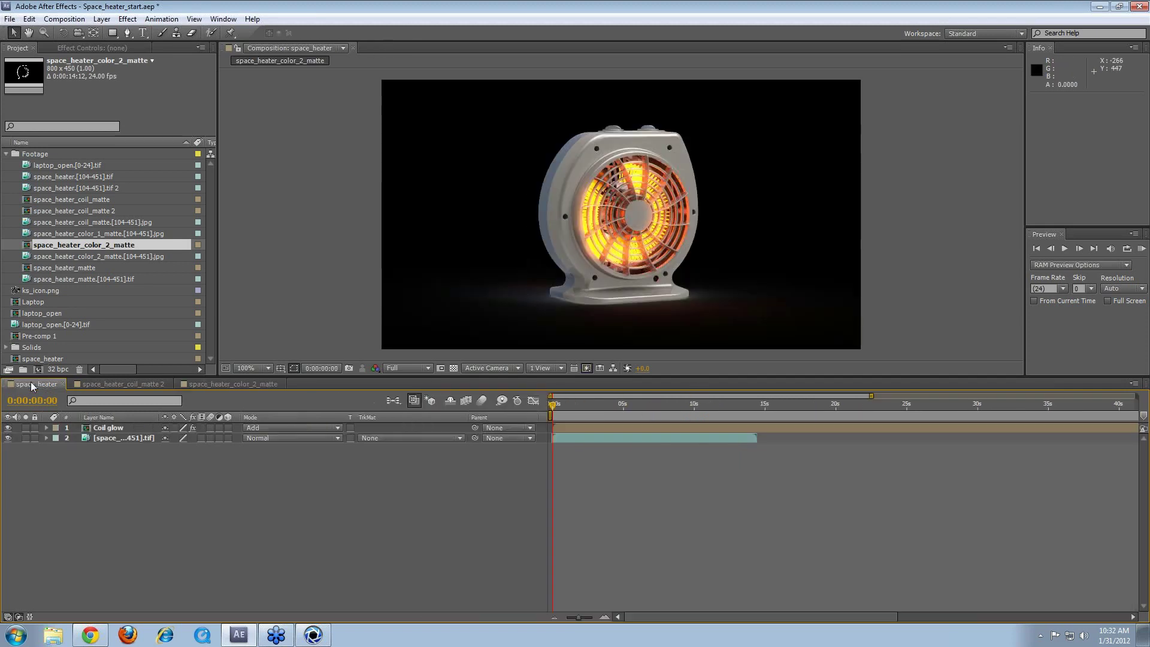
{"action": "left_click", "coordinate": [129, 439]}
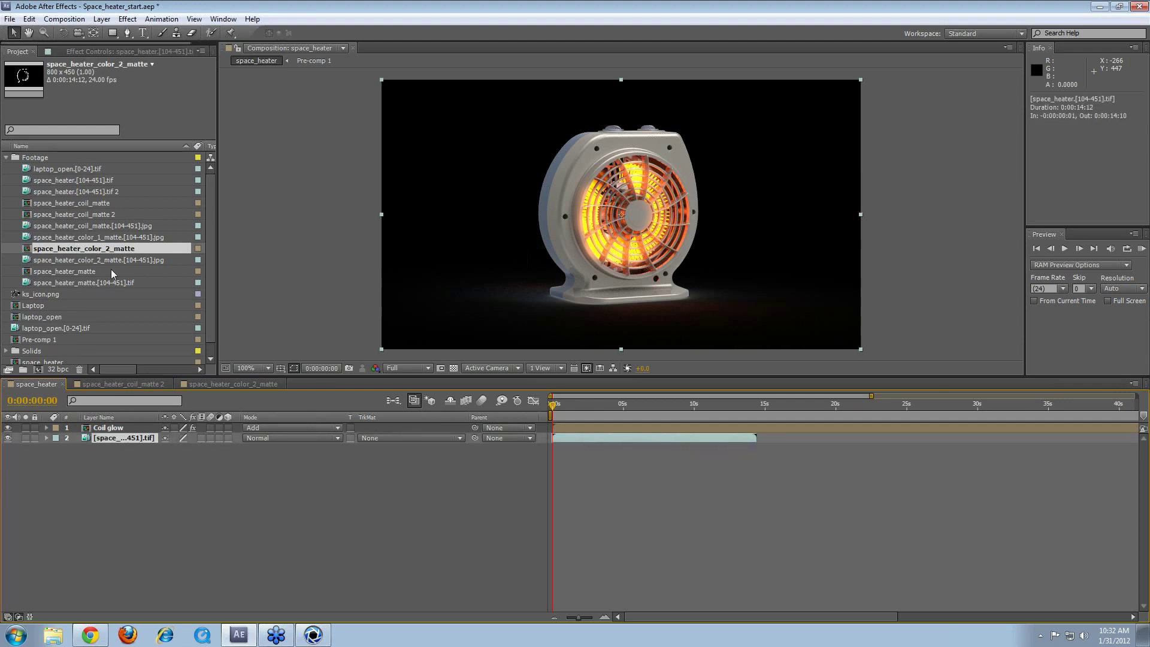
{"action": "key", "text": "ctrl+s"}
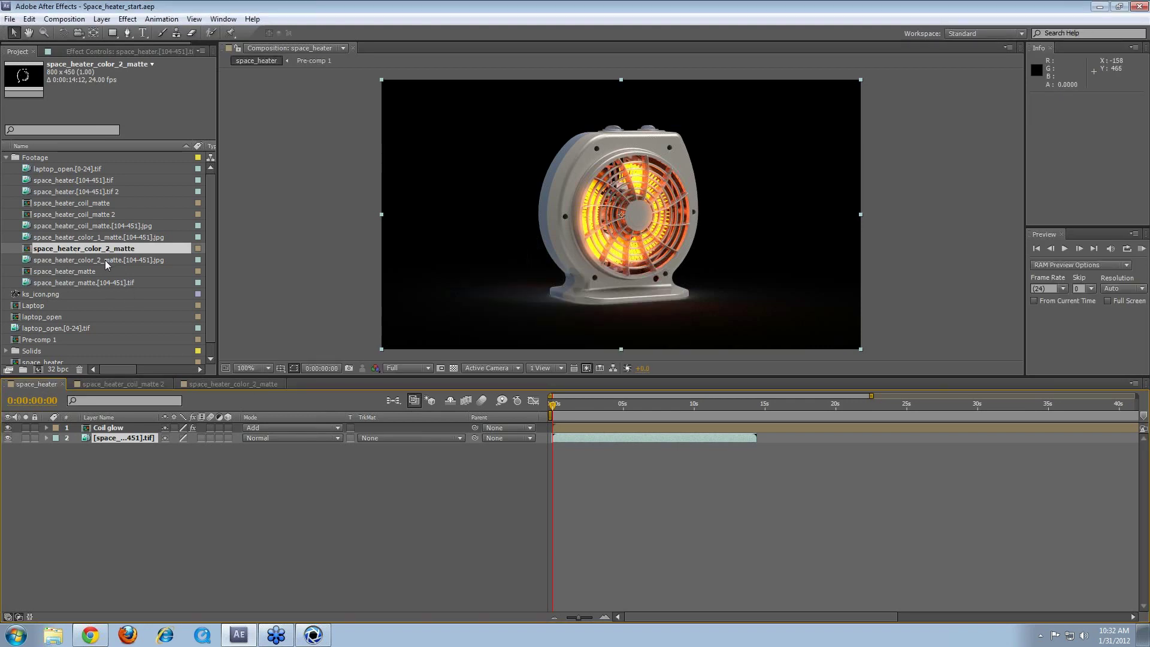
{"action": "left_click_drag", "start_coordinate": [102, 260], "coordinate": [133, 429]}
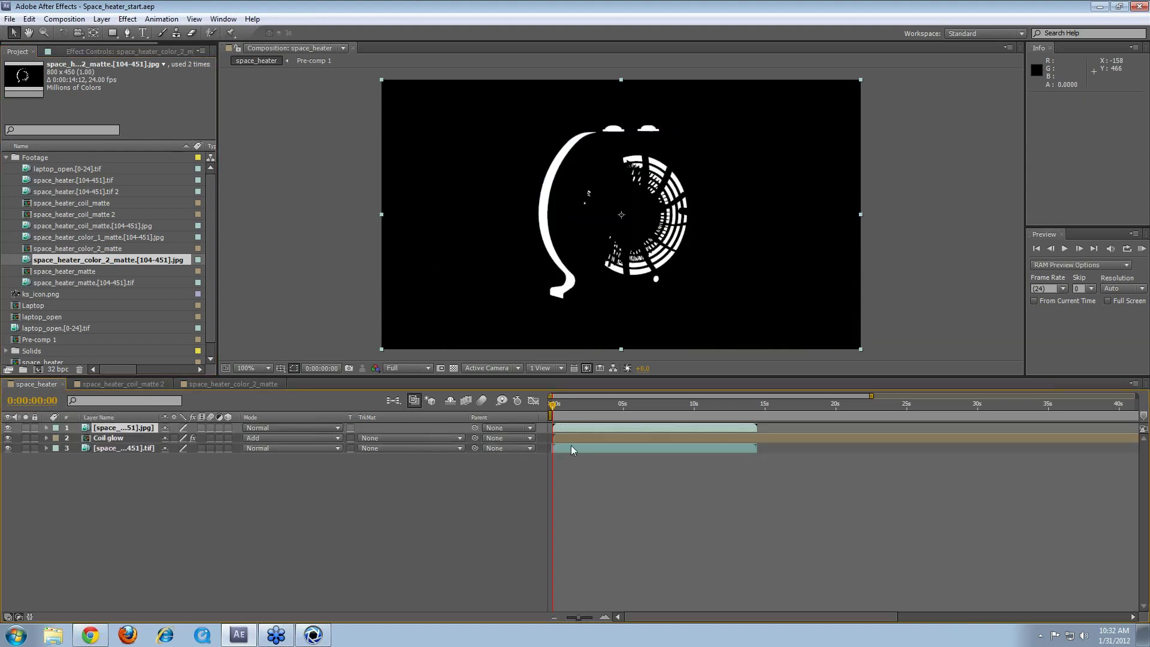
Step: Rename the bottom heater footage layer to Space_heater_base
{"action": "left_click", "coordinate": [116, 450]}
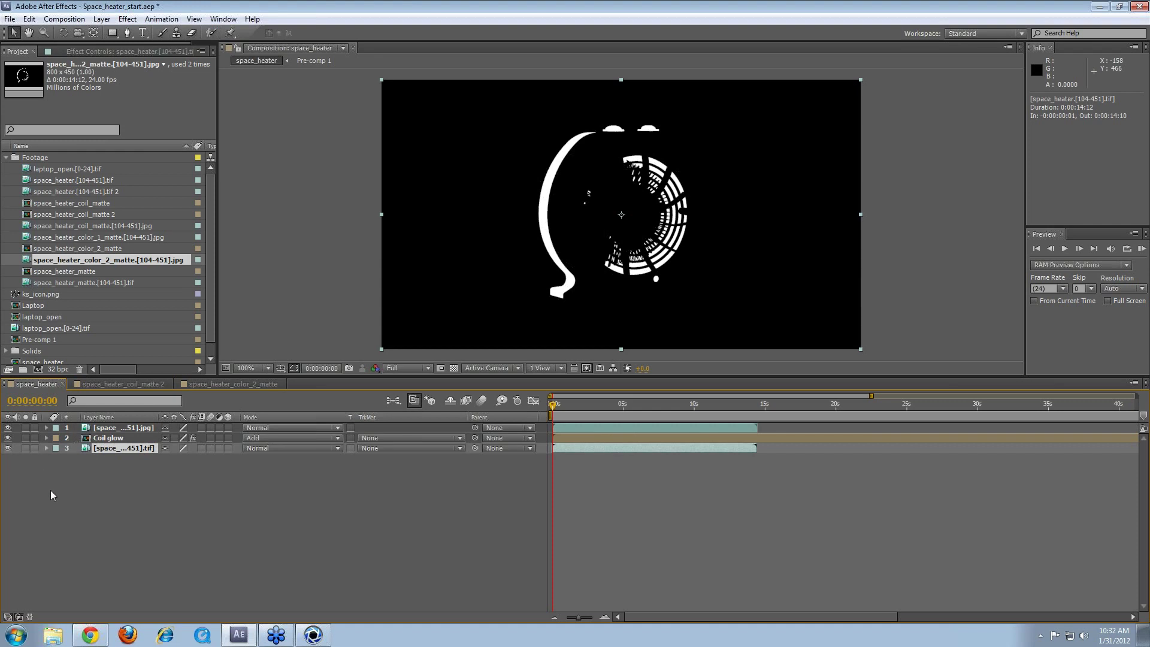
{"action": "key", "text": "Return"}
{"action": "type", "text": "Space"}
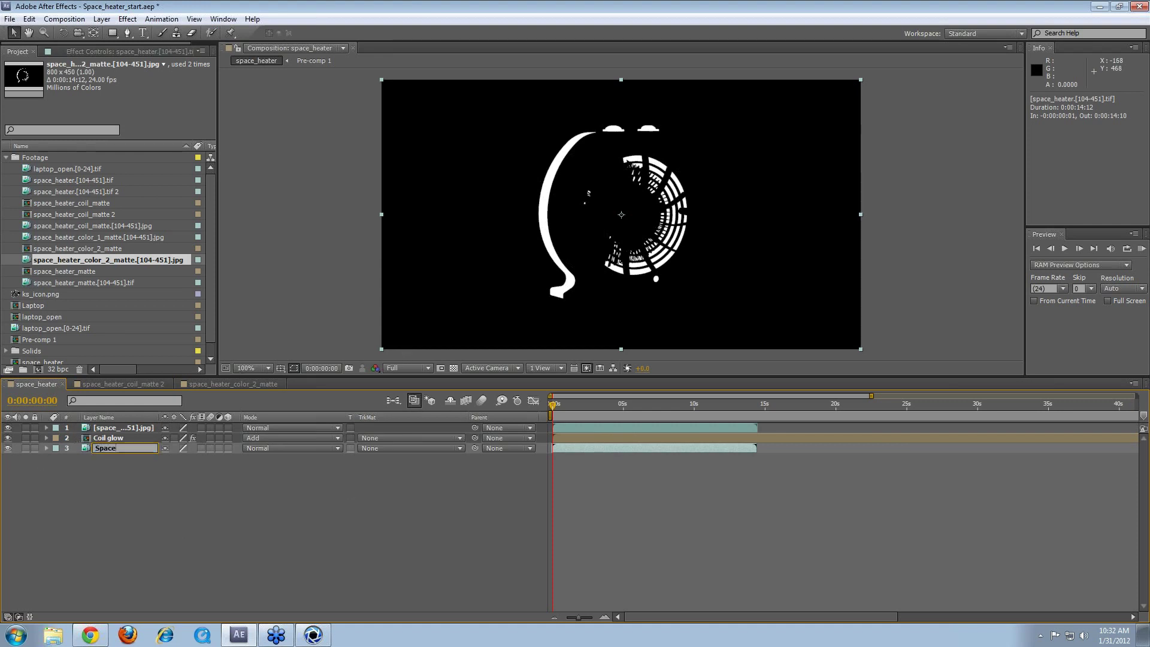
{"action": "type", "text": "_heater_base"}
{"action": "key", "text": "Return"}
Step: Duplicate the Space_heater_base layer and list the layers by their layer names
{"action": "left_click", "coordinate": [123, 417]}
{"action": "left_click", "coordinate": [127, 427]}
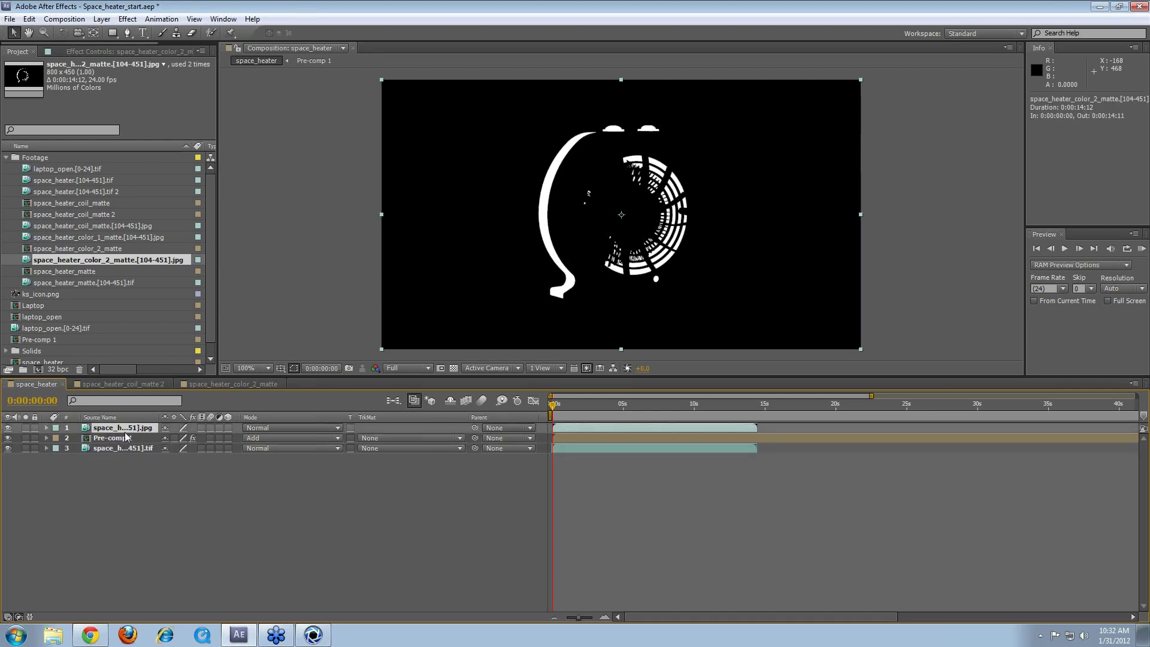
{"action": "left_click", "coordinate": [116, 449]}
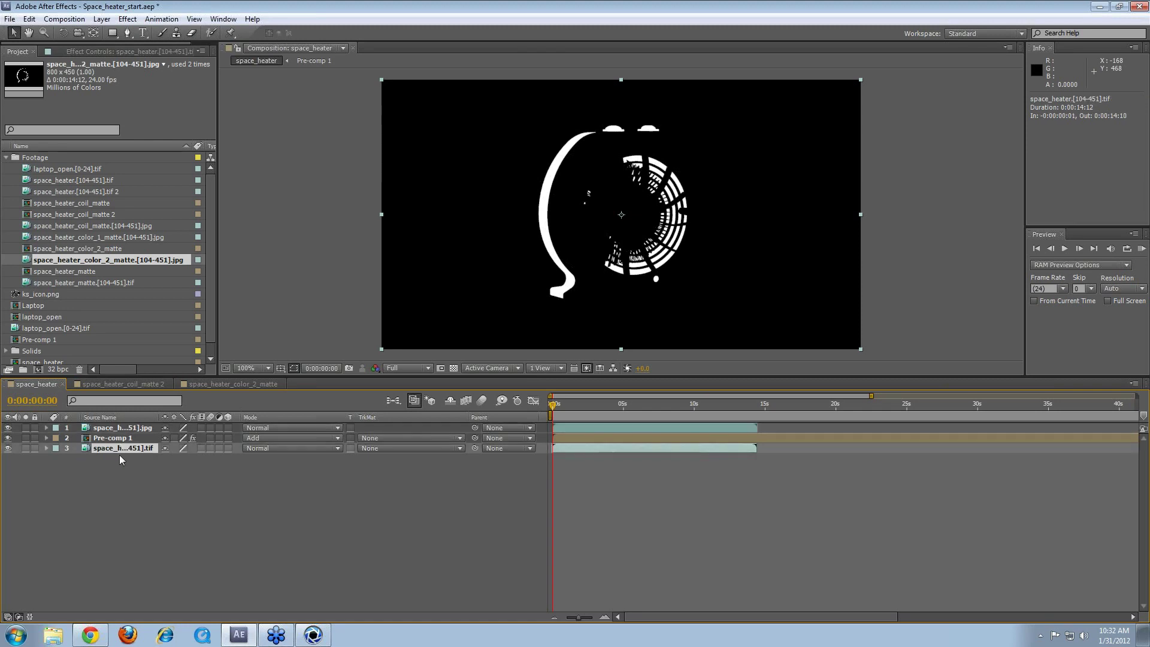
{"action": "key", "text": "ctrl+d"}
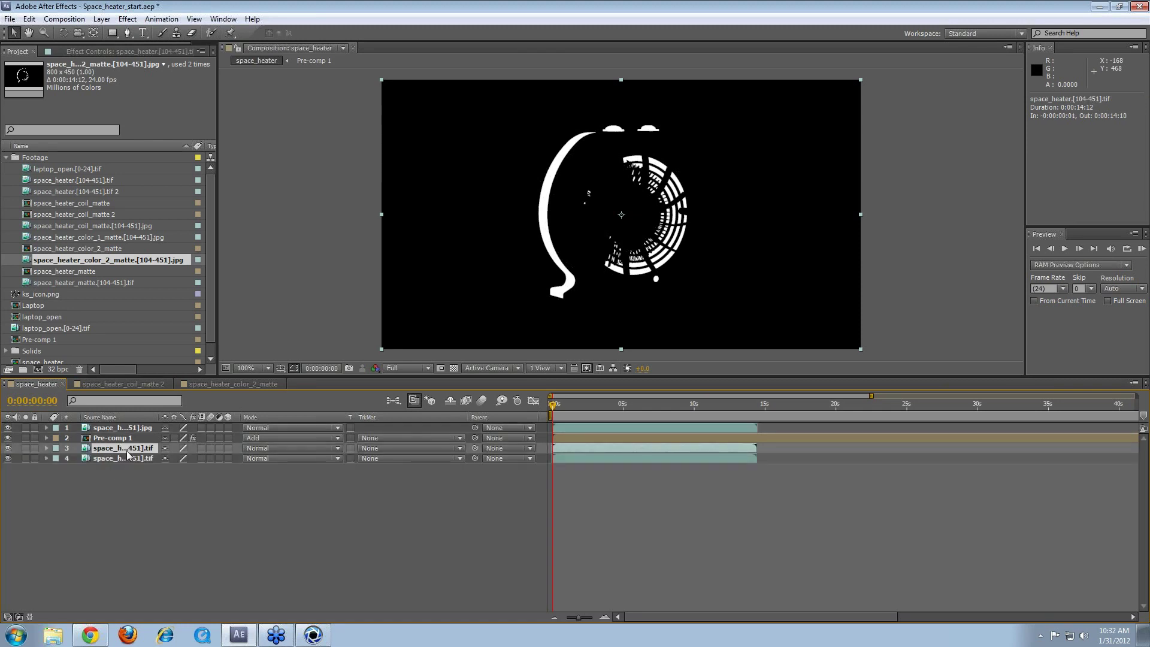
{"action": "key", "text": "Tab"}
{"action": "left_click", "coordinate": [124, 450]}
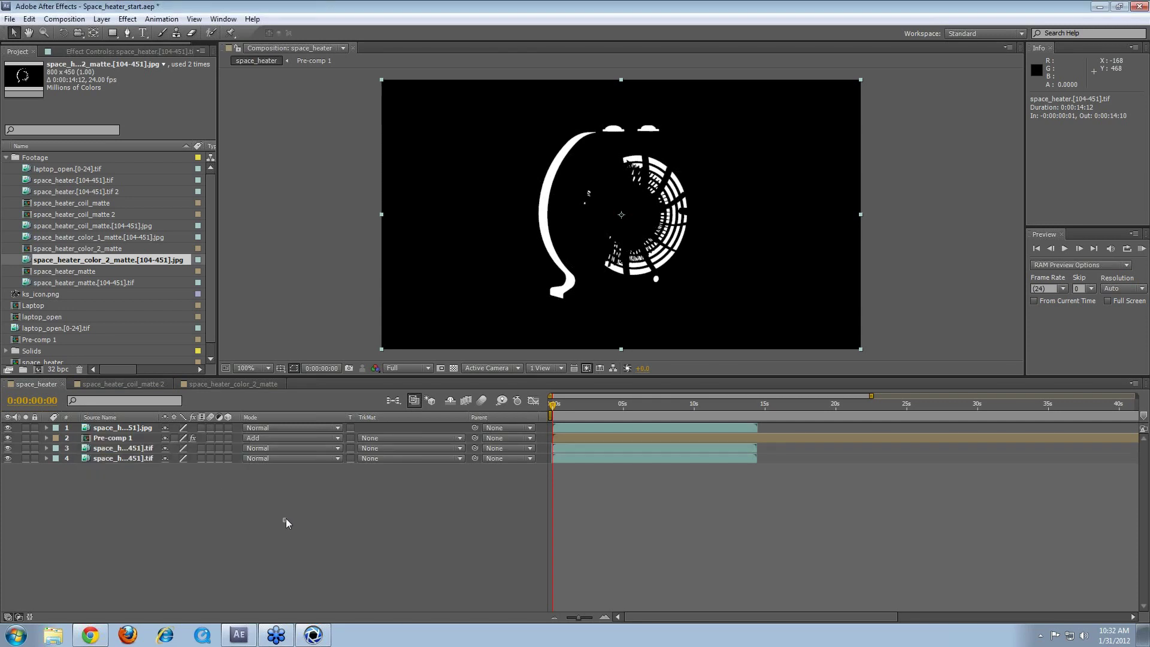
{"action": "left_click", "coordinate": [114, 437]}
Step: Rename the duplicated heater layer to Space_heater_color_2
{"action": "left_click", "coordinate": [132, 450]}
{"action": "key", "text": "Return"}
{"action": "type", "text": "Space_heat"}
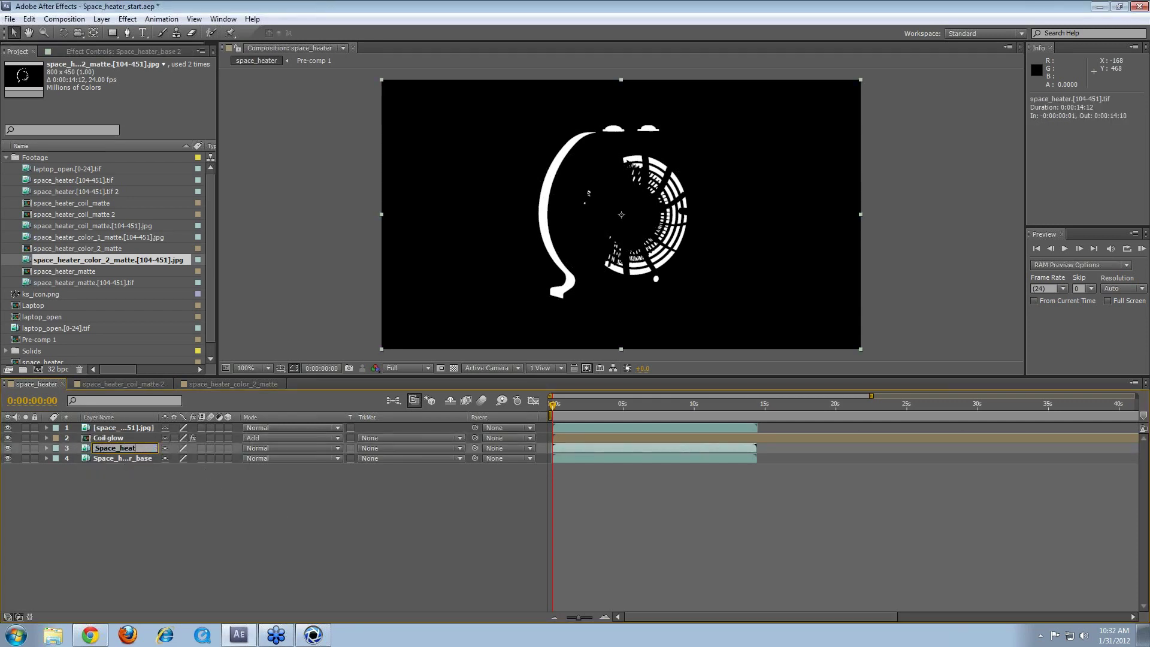
{"action": "type", "text": "er_color_"}
{"action": "key", "text": "BackSpace"}
{"action": "type", "text": "2"}
{"action": "key", "text": "Return"}
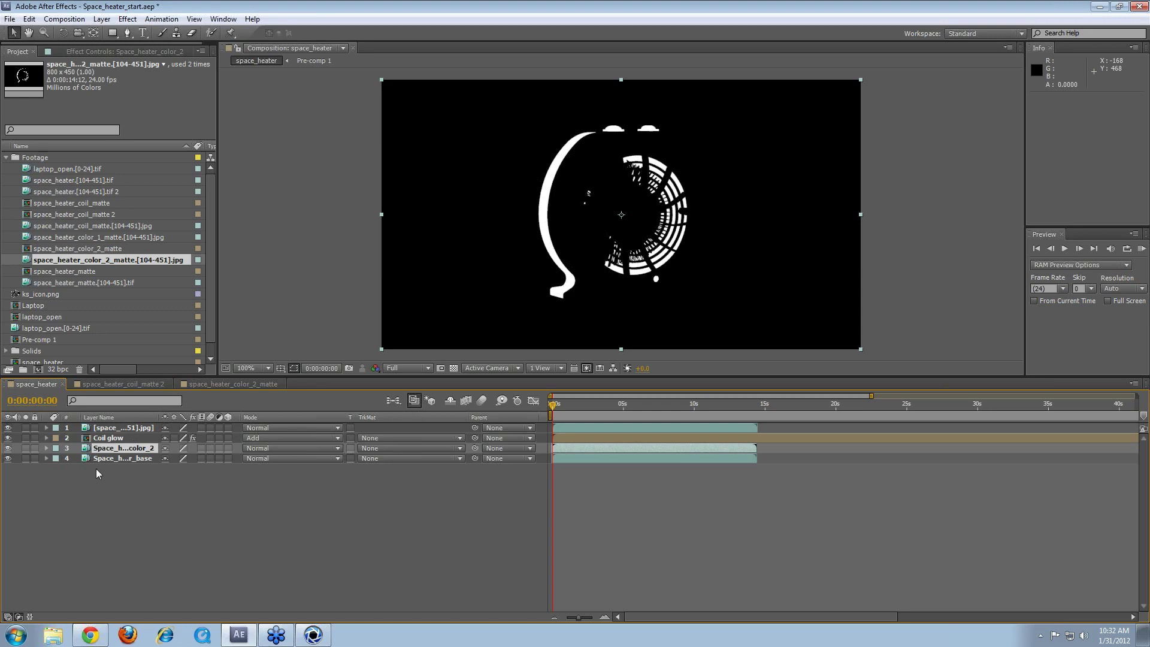
Step: Rename the matte footage layer to Color_2_matte and place it directly above the Space_heater_color_2 layer
{"action": "left_click", "coordinate": [111, 440]}
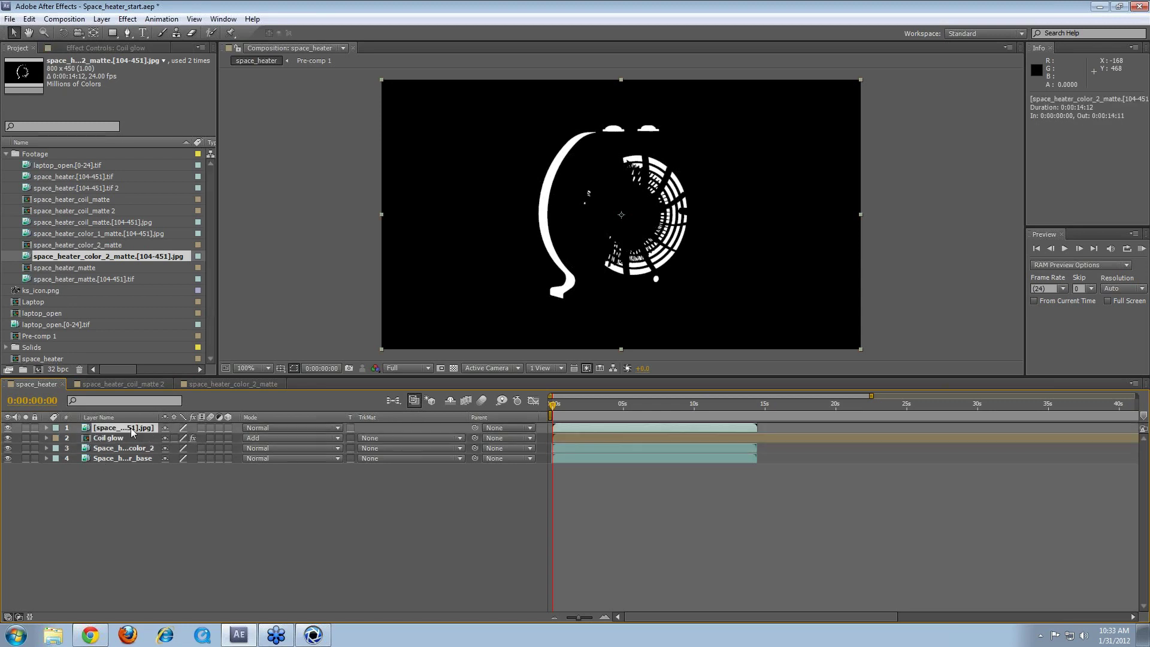
{"action": "left_click", "coordinate": [129, 429]}
{"action": "key", "text": "Return"}
{"action": "type", "text": "S"}
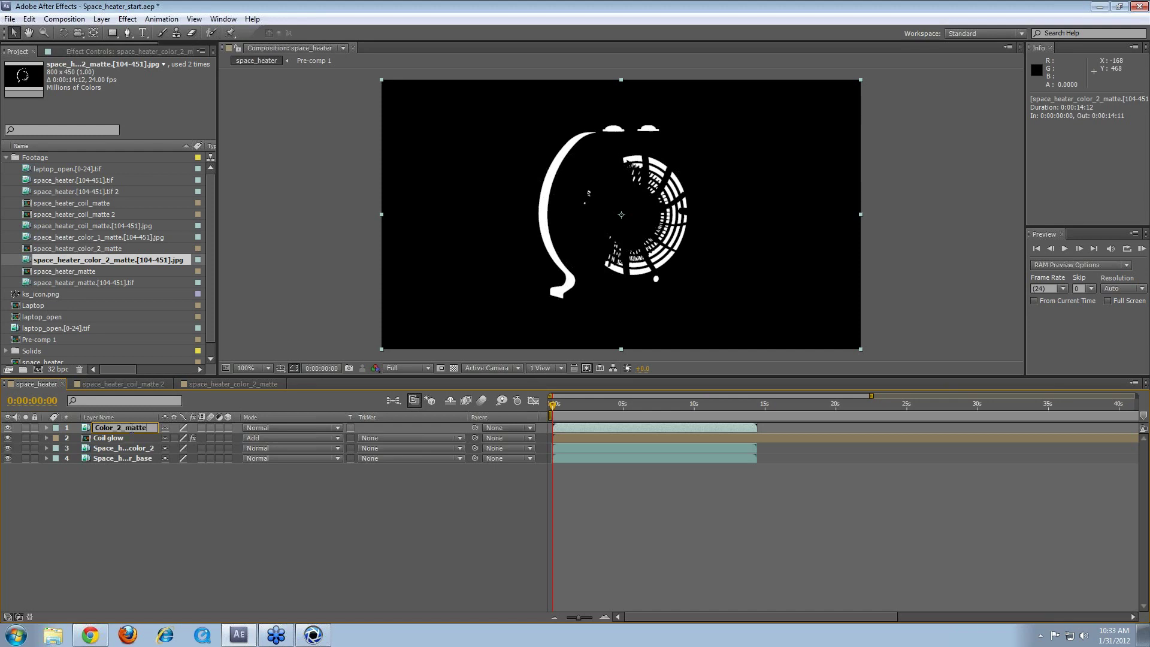
{"action": "key", "text": "Return"}
{"action": "mouse_move", "coordinate": [145, 428]}
{"action": "left_mouse_down"}
{"action": "mouse_move", "coordinate": [134, 460]}
{"action": "mouse_move", "coordinate": [135, 446]}
{"action": "left_mouse_up"}
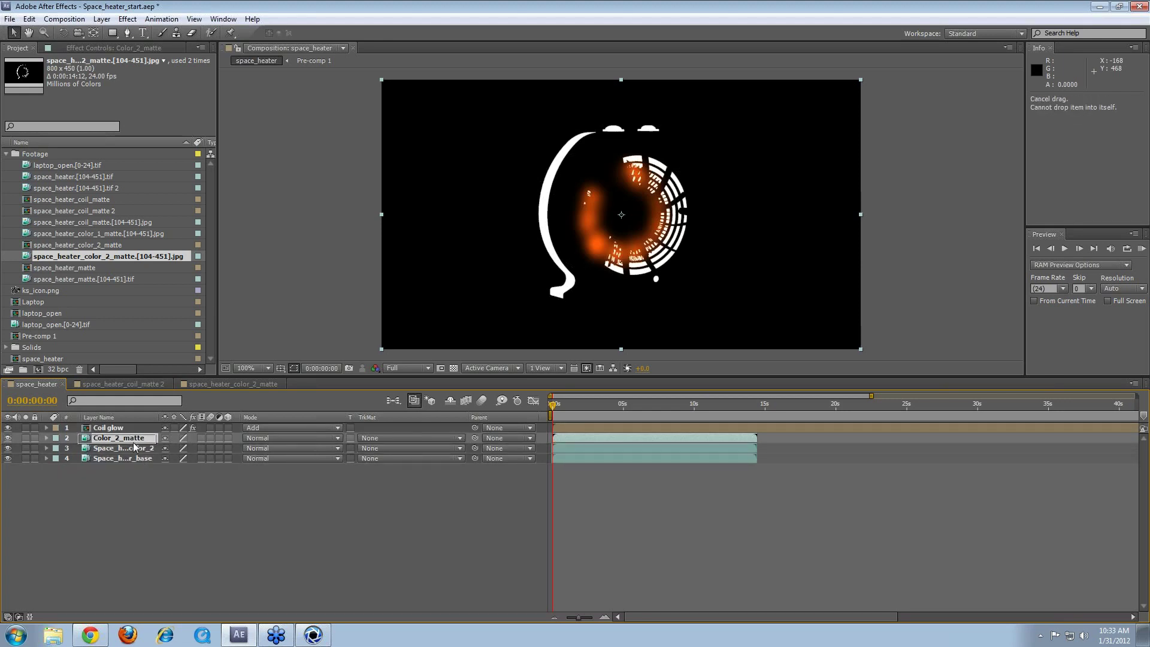
Step: Hide the Coil glow and Space_heater_base layers, and compare the Color_2_matte layer with the heater layer beneath it
{"action": "left_click", "coordinate": [7, 428]}
{"action": "left_click", "coordinate": [8, 458]}
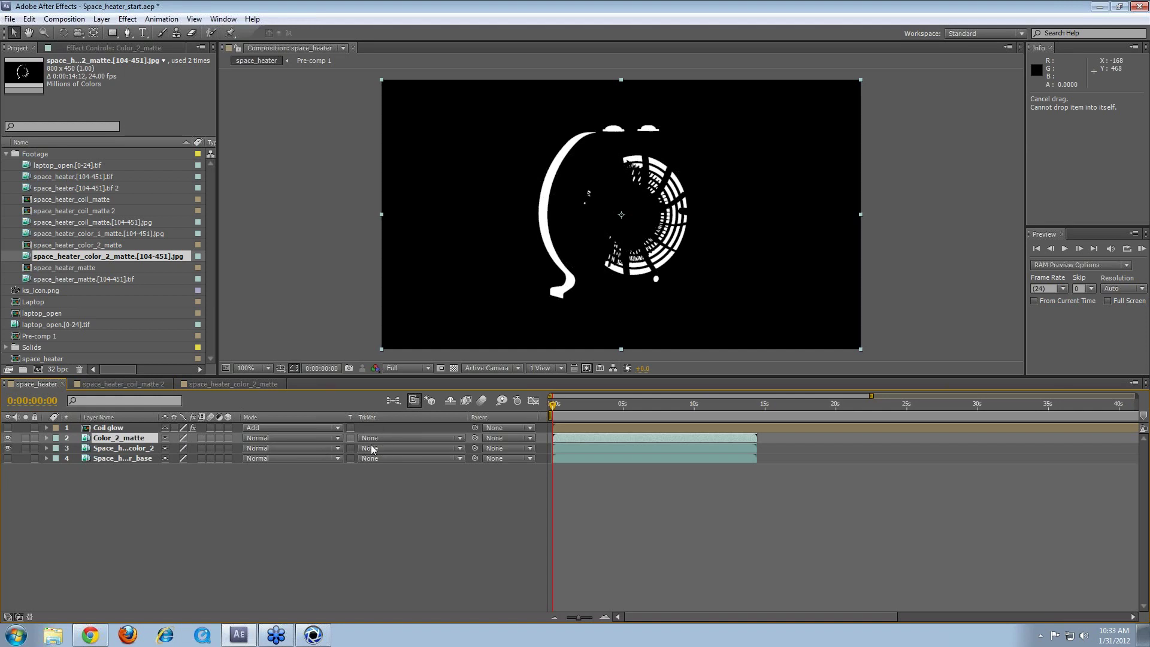
{"action": "left_click", "coordinate": [138, 449]}
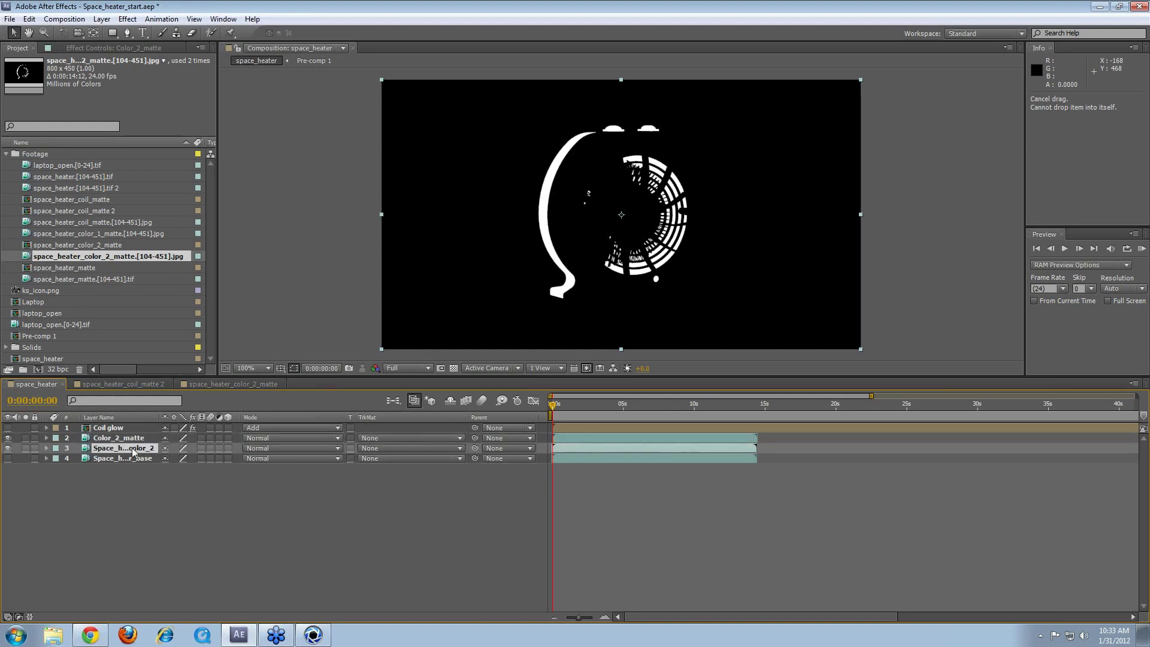
{"action": "left_click", "coordinate": [15, 437]}
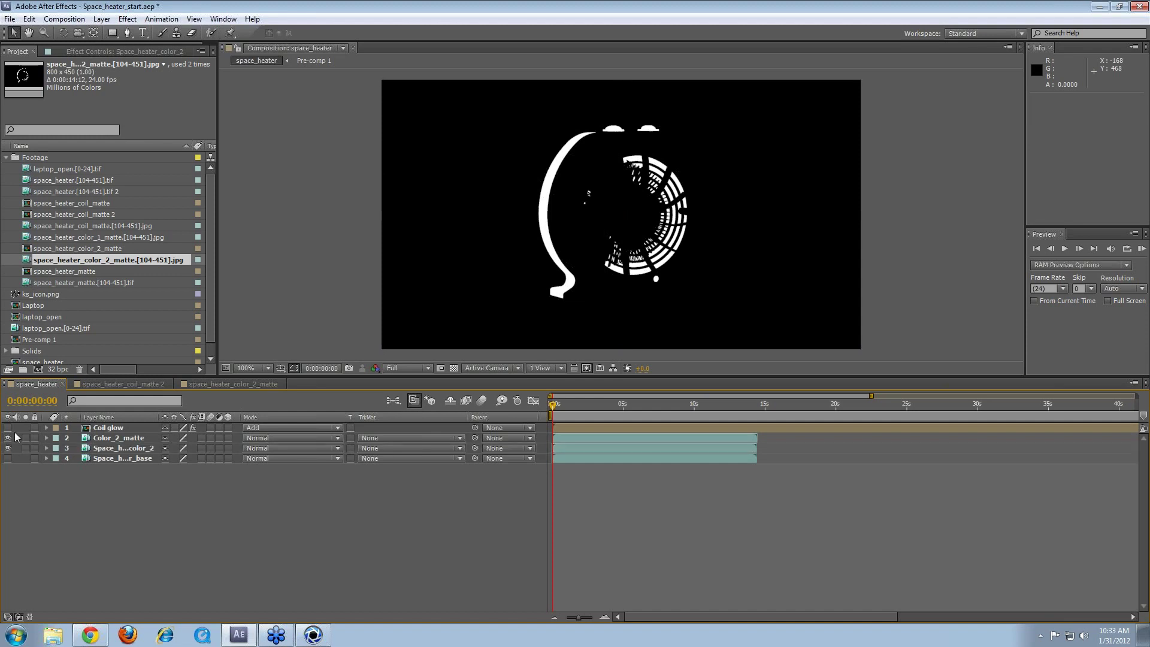
{"action": "left_click", "coordinate": [7, 437]}
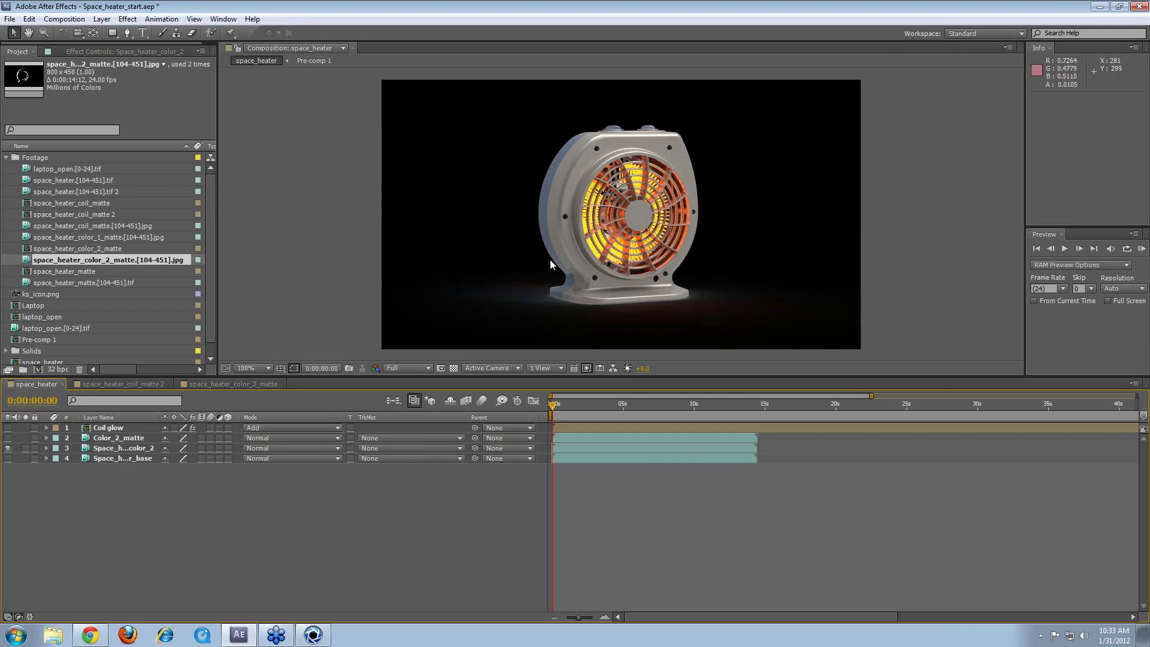
{"action": "left_click", "coordinate": [7, 438]}
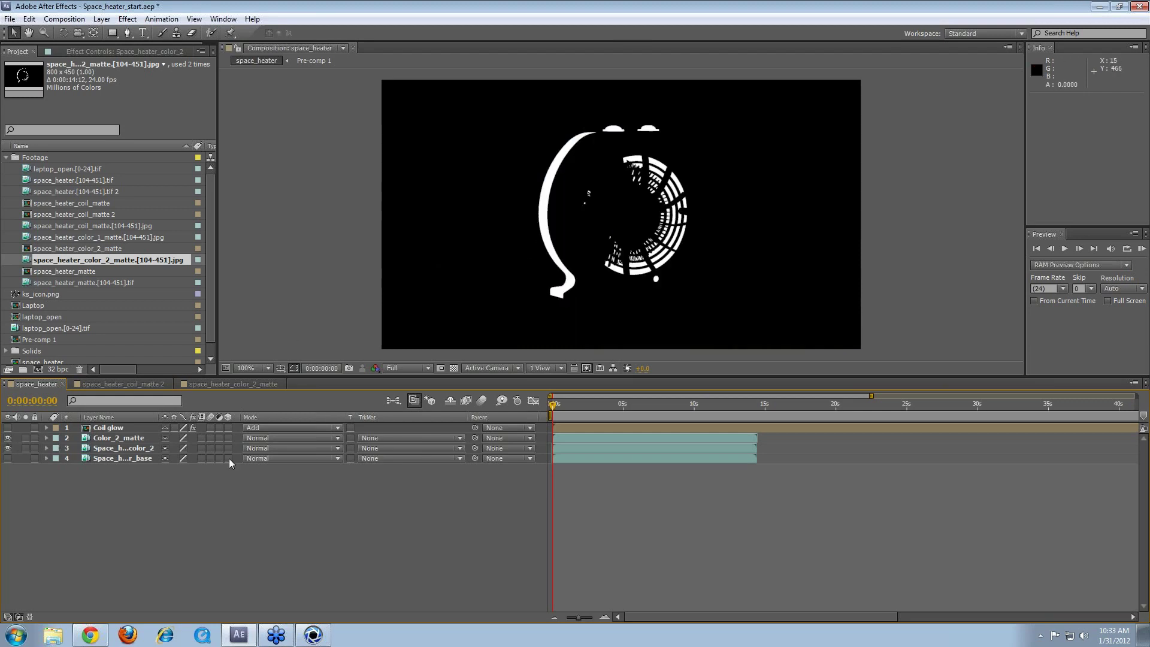
Step: Set the Space_heater_color_2 layer's track matte to Luma Matte "Color_2_matte" and show the Space_heater_base and Coil glow layers
{"action": "left_click", "coordinate": [377, 449]}
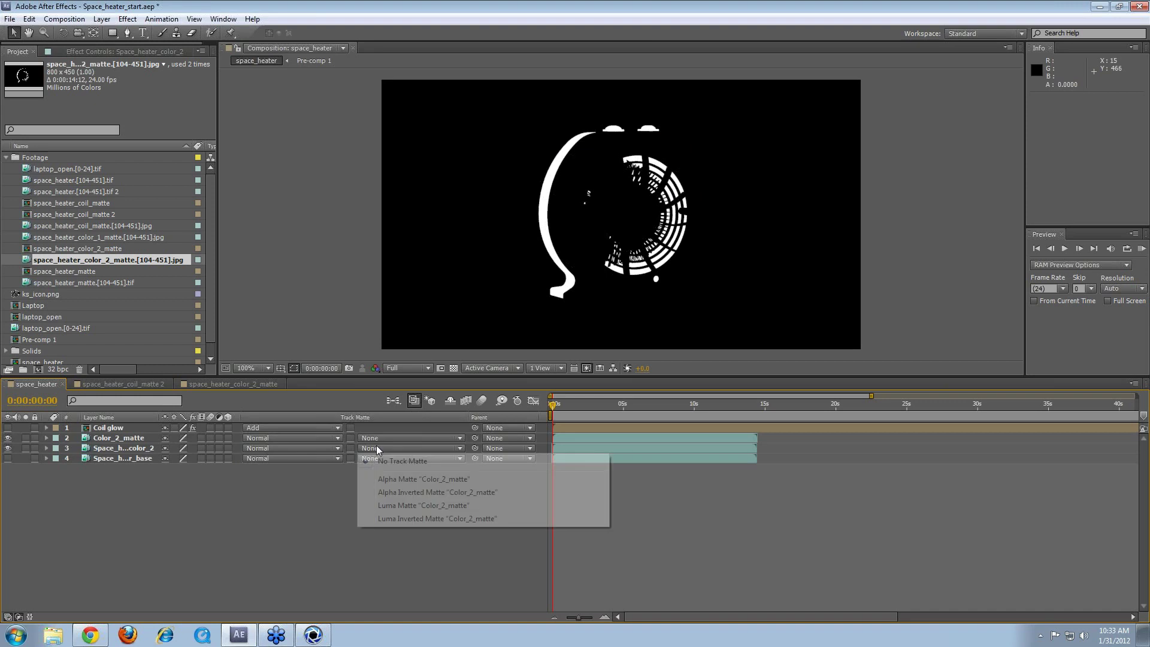
{"action": "left_click", "coordinate": [444, 506]}
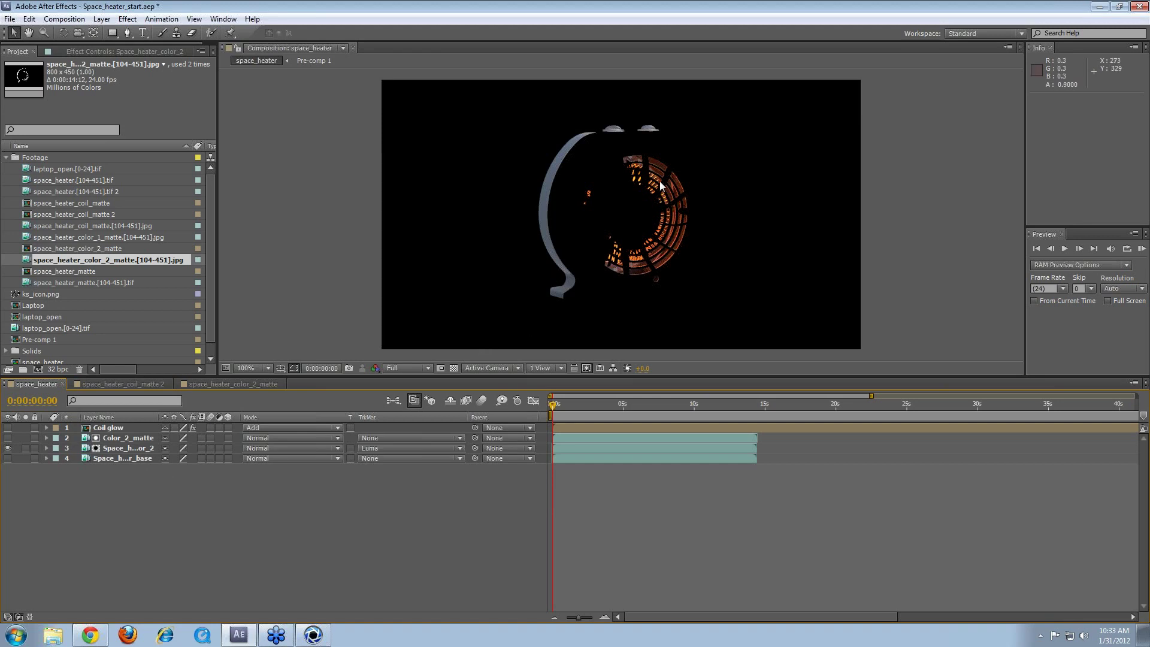
{"action": "left_click", "coordinate": [8, 458]}
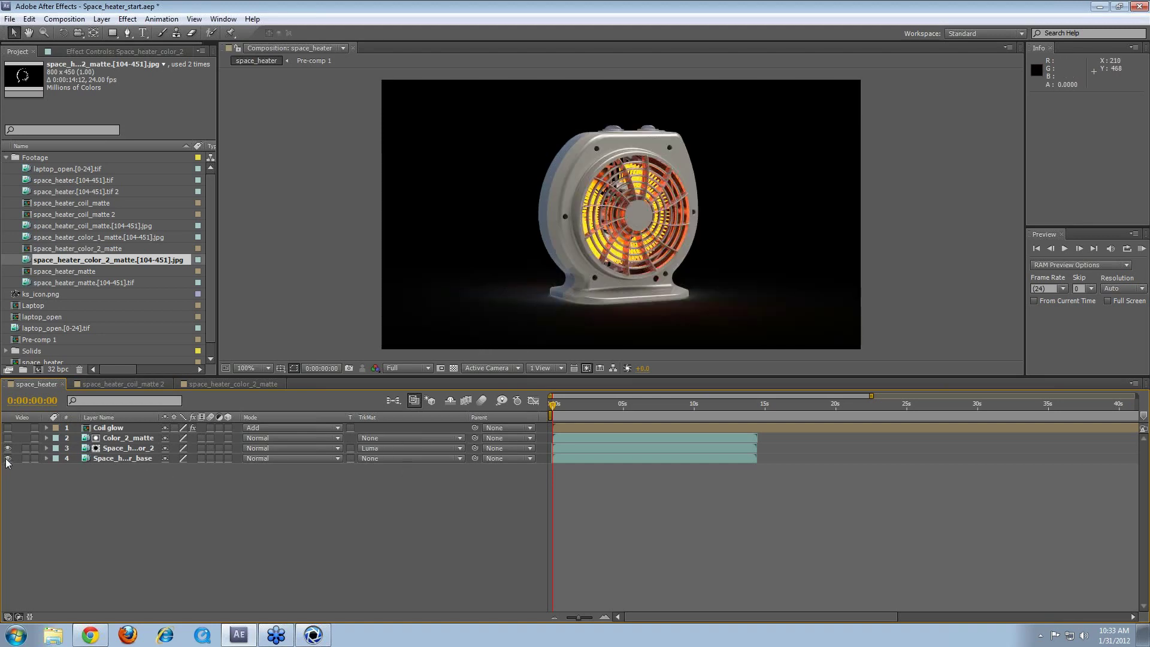
{"action": "left_click", "coordinate": [8, 427]}
Step: Pre-compose the Color_2_matte and Space_heater_color_2 layers as Color_2, moving all attributes into the new composition
{"action": "left_click", "coordinate": [127, 448]}
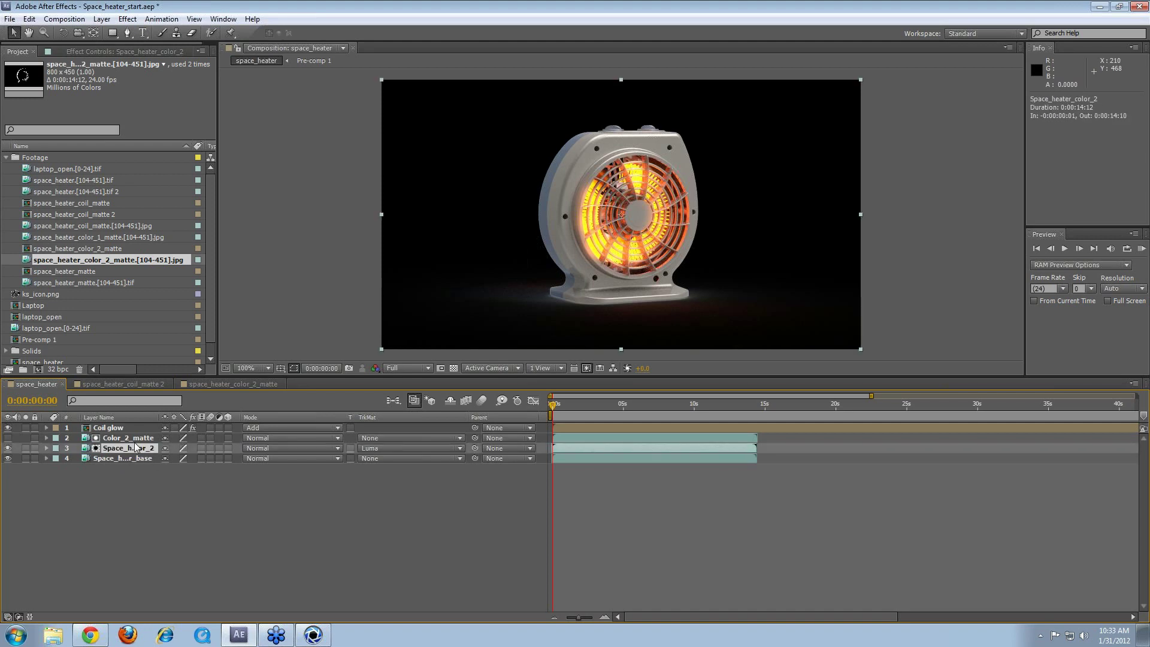
{"action": "left_click", "coordinate": [136, 439], "text": "ctrl"}
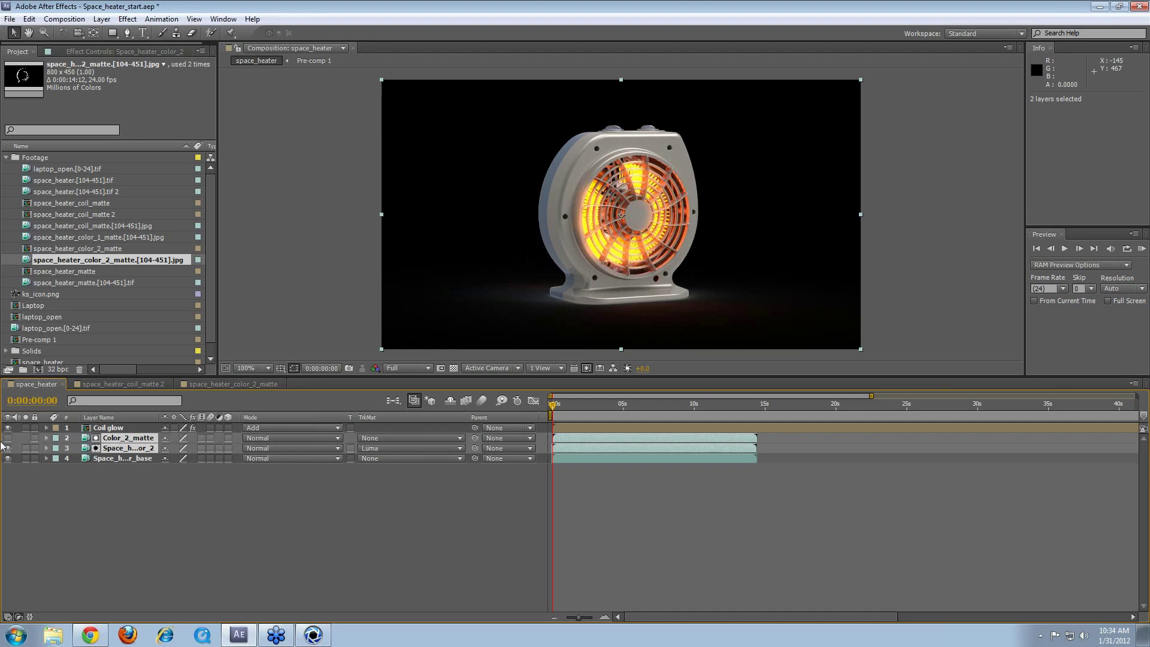
{"action": "left_click", "coordinate": [102, 19]}
{"action": "left_click", "coordinate": [134, 447]}
{"action": "type", "text": "C"}
{"action": "type", "text": "oloe"}
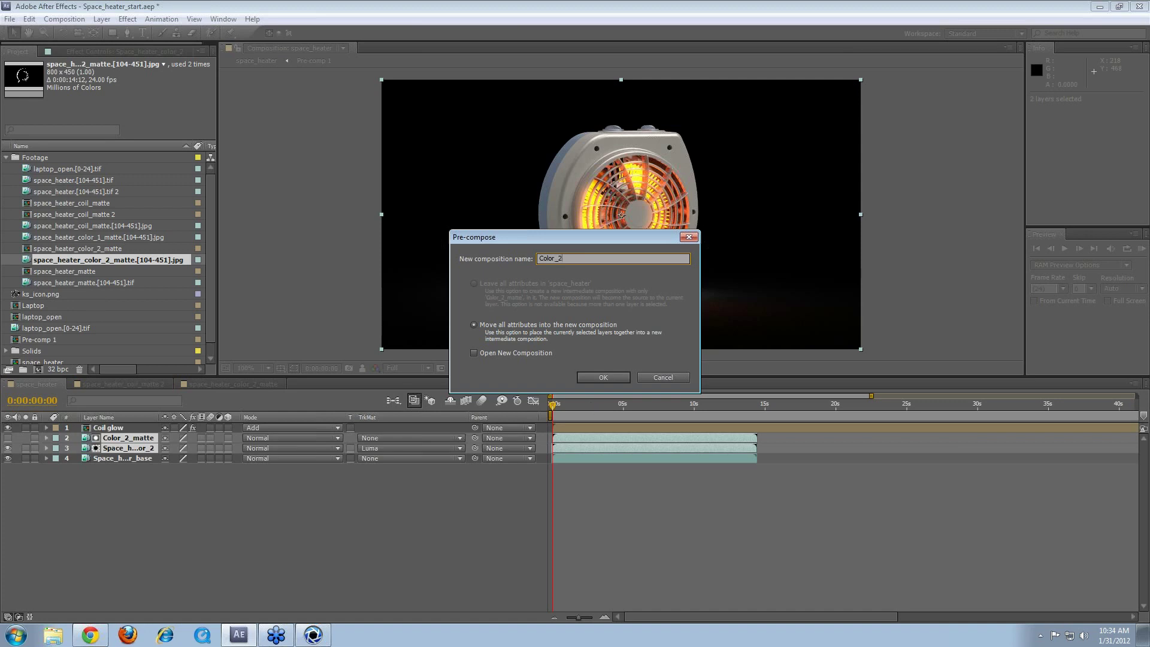
{"action": "key", "text": "Return"}
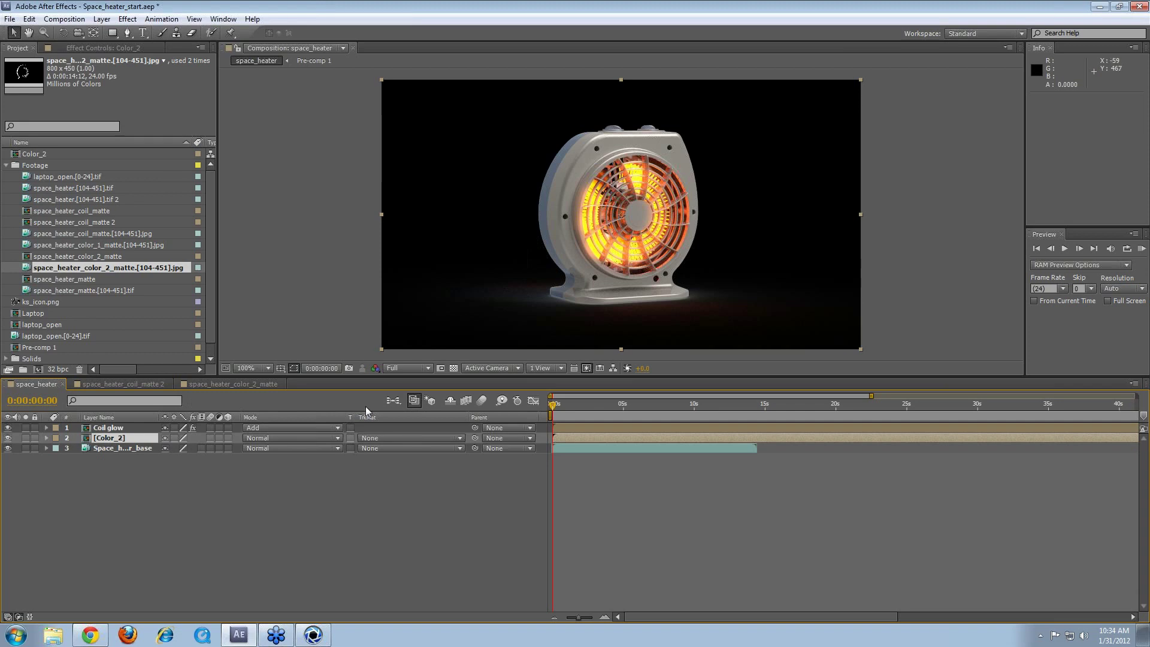
Step: Apply the Hue/Saturation effect to the Color_2 layer and enable Colorize
{"action": "left_click", "coordinate": [123, 18]}
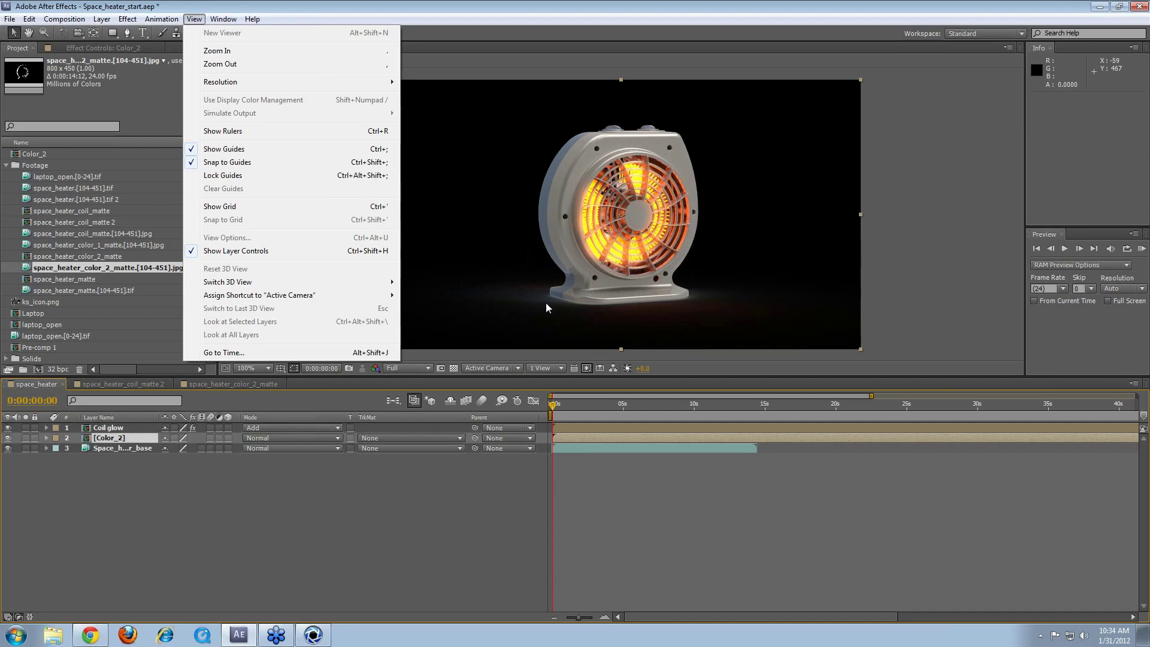
{"action": "left_click", "coordinate": [130, 438]}
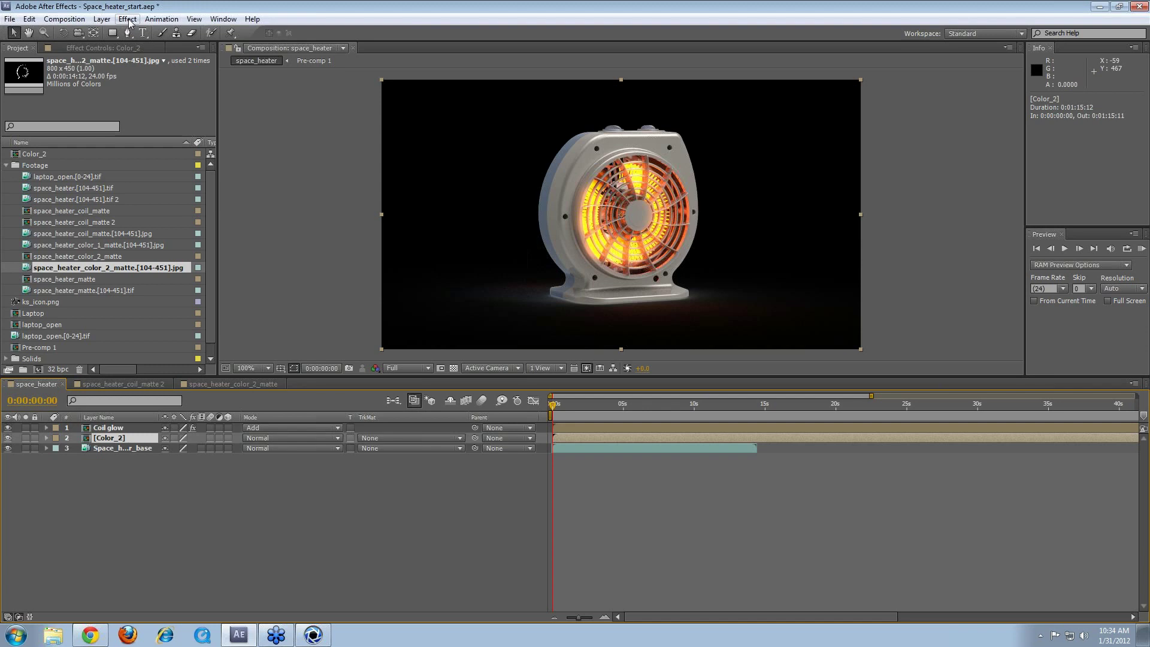
{"action": "left_click", "coordinate": [7, 427]}
{"action": "left_click", "coordinate": [8, 427]}
{"action": "left_click", "coordinate": [129, 20]}
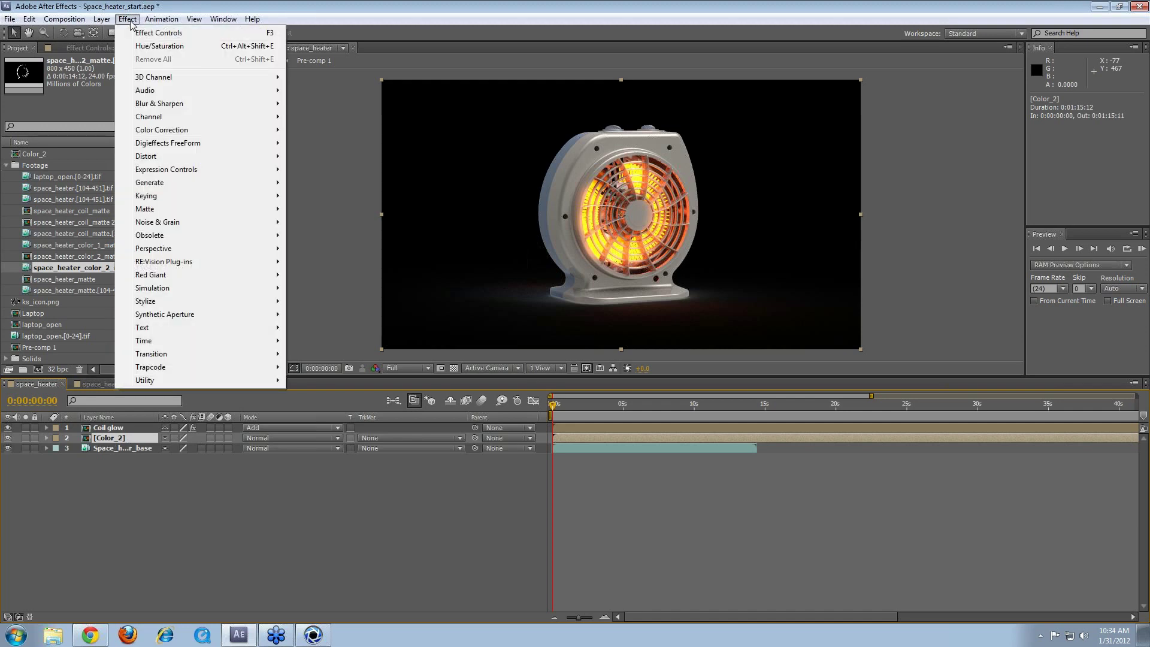
{"action": "mouse_move", "coordinate": [228, 130]}
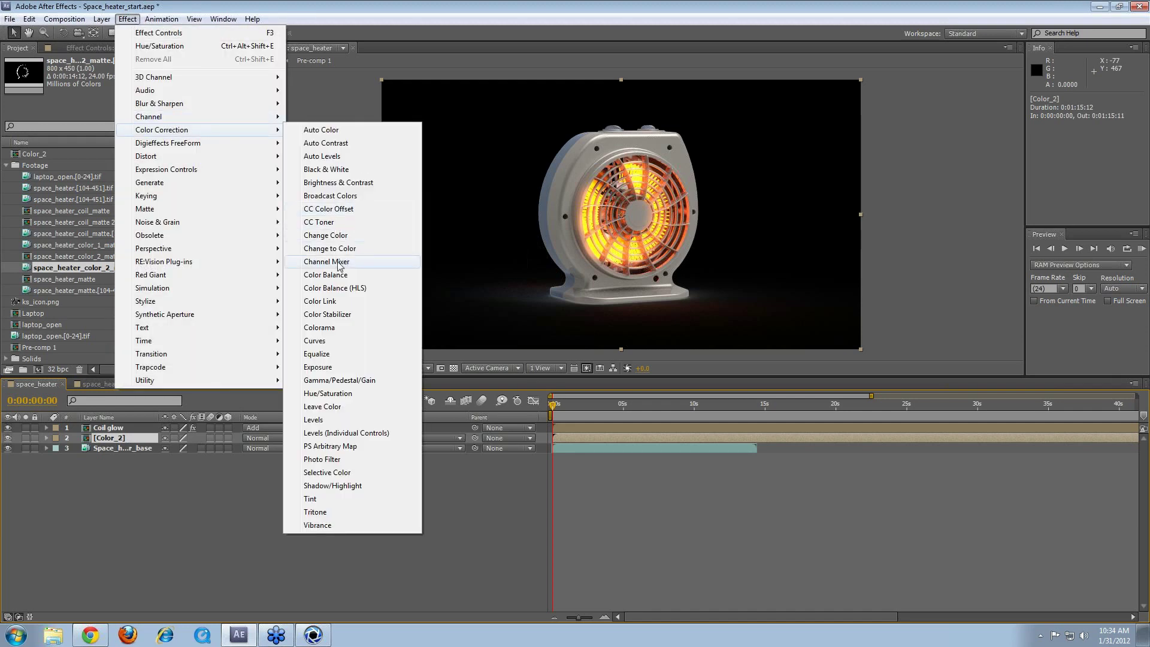
{"action": "left_click", "coordinate": [328, 393]}
{"action": "left_click", "coordinate": [122, 215]}
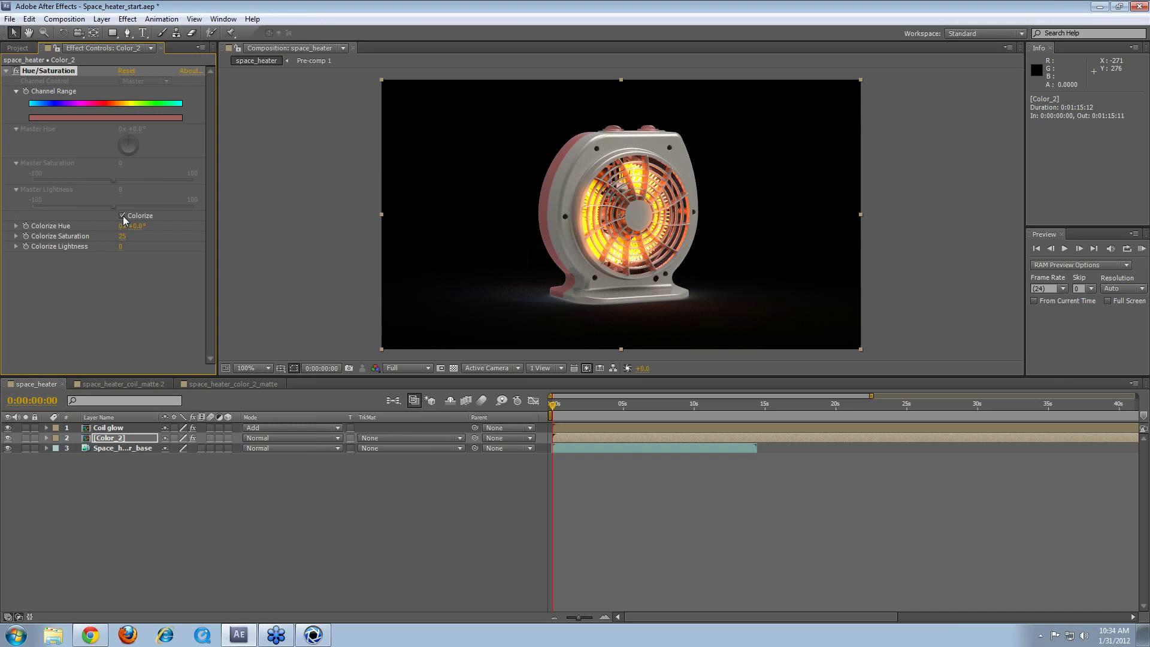
Step: Raise the Color_2 colorize saturation, set lightness to 14, shift the hue to magenta, and scrub the animation to 0:00:03:06
{"action": "left_click_drag", "start_coordinate": [124, 241], "coordinate": [179, 250]}
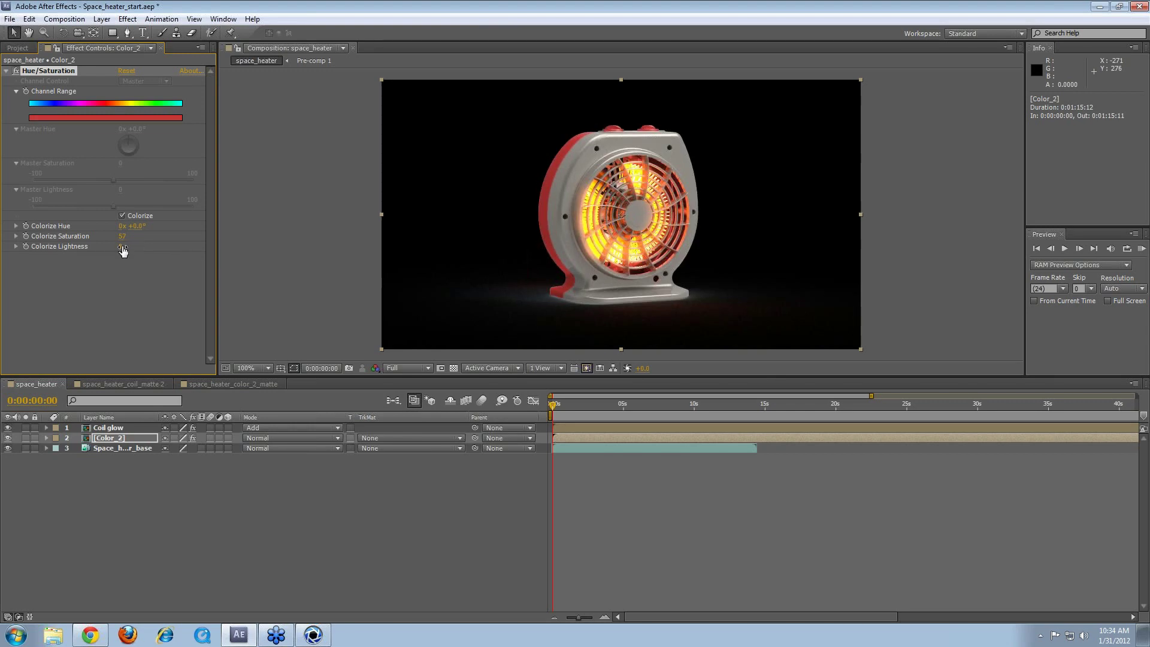
{"action": "left_click_drag", "start_coordinate": [118, 227], "coordinate": [195, 236]}
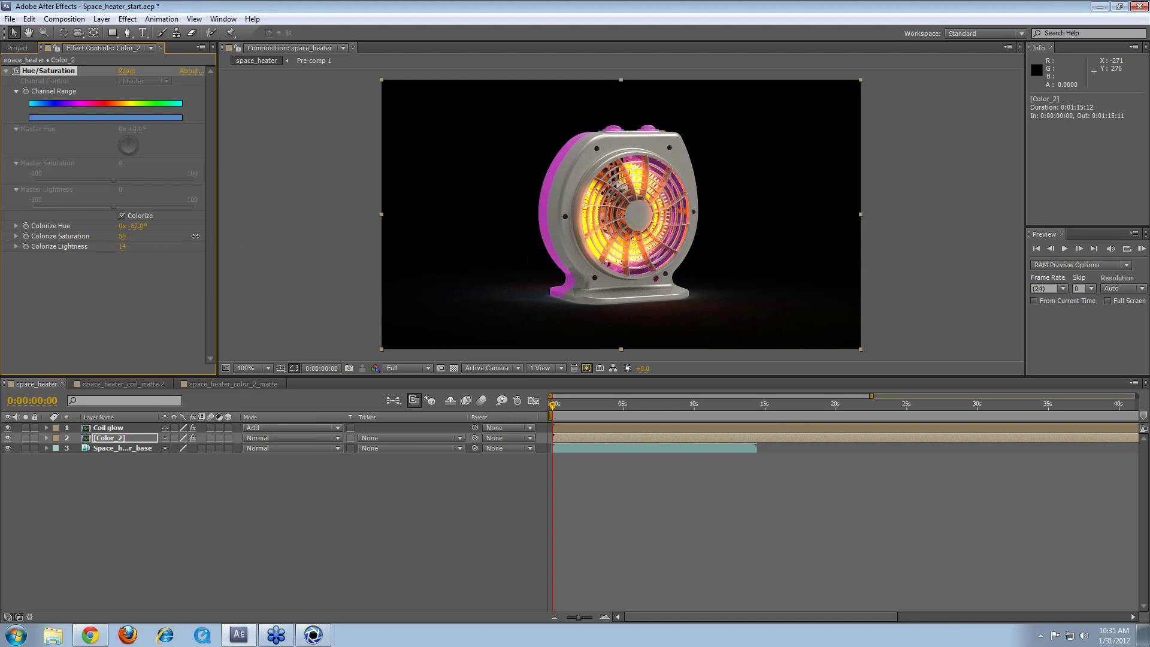
{"action": "left_click_drag", "start_coordinate": [551, 407], "coordinate": [598, 408]}
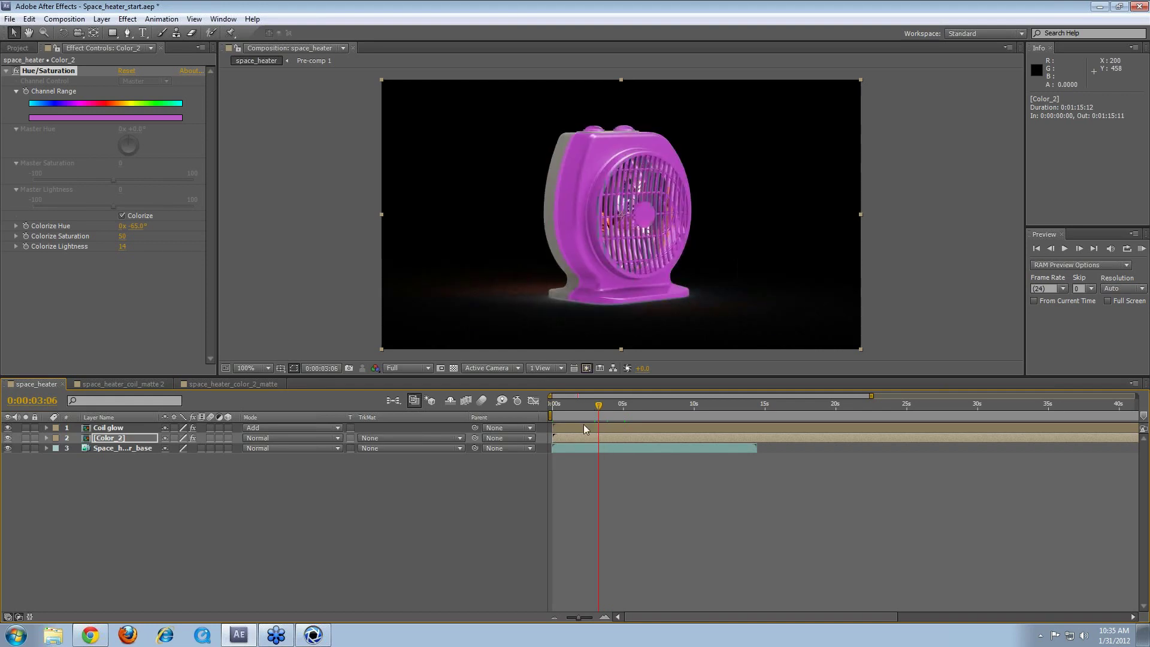
Step: Shift the Space_heater_base layer one frame later to start at 0:00:00:00, and check the layers' start closely near frame 3
{"action": "left_click", "coordinate": [570, 448]}
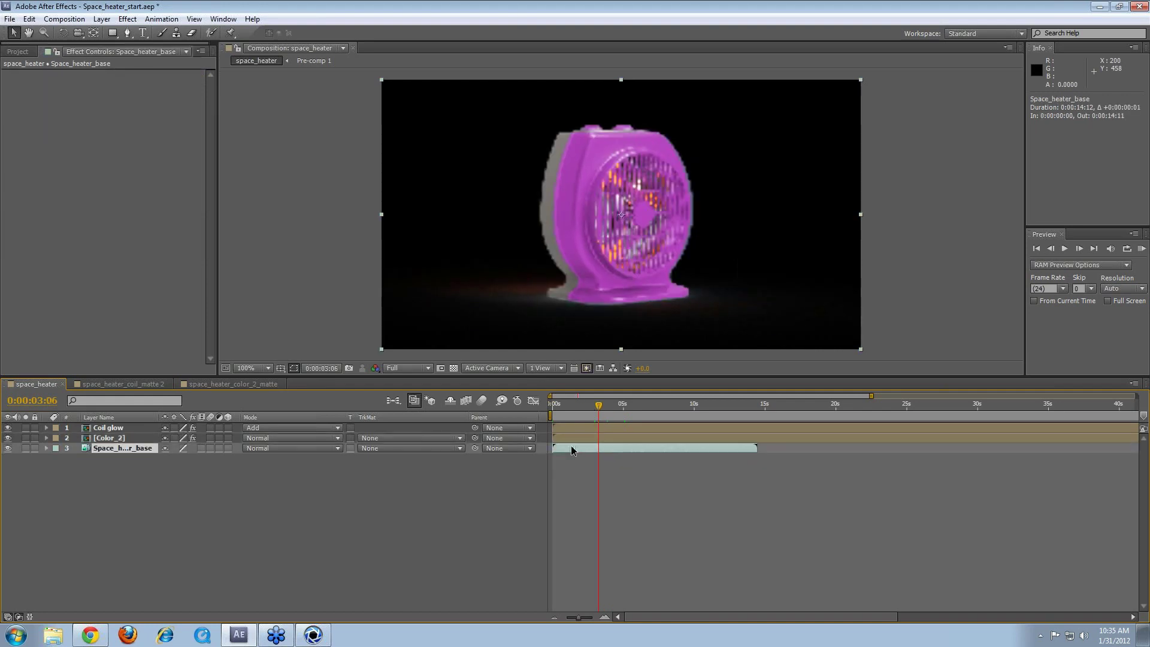
{"action": "left_click_drag", "start_coordinate": [607, 410], "coordinate": [554, 414]}
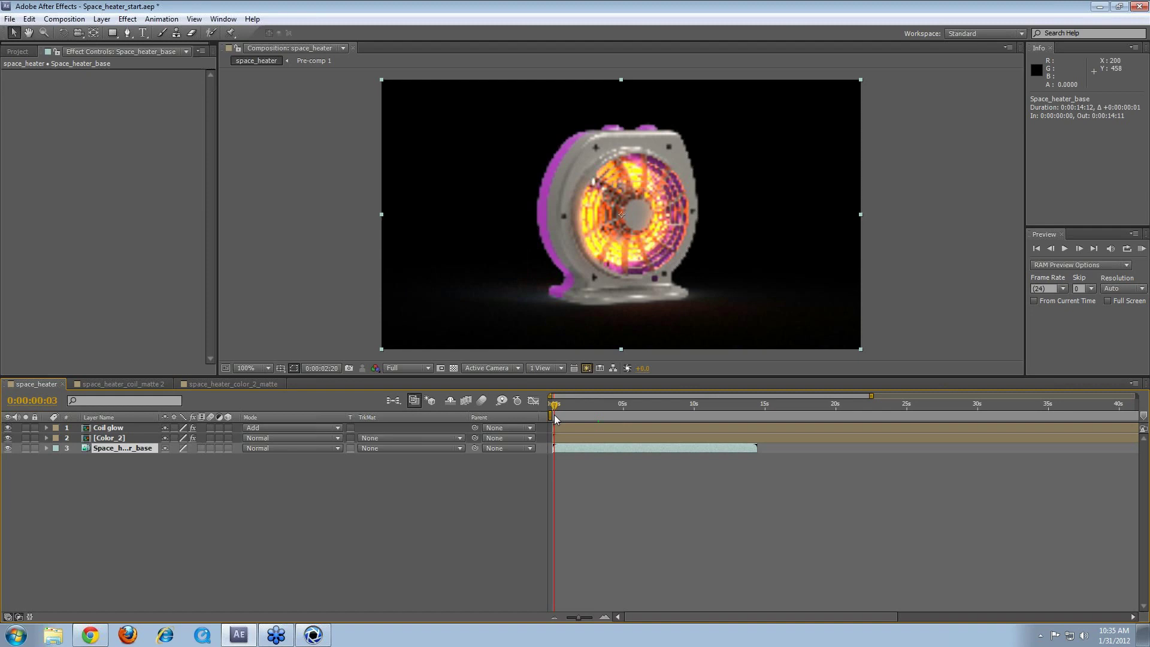
{"action": "left_click_drag", "start_coordinate": [578, 616], "coordinate": [591, 617]}
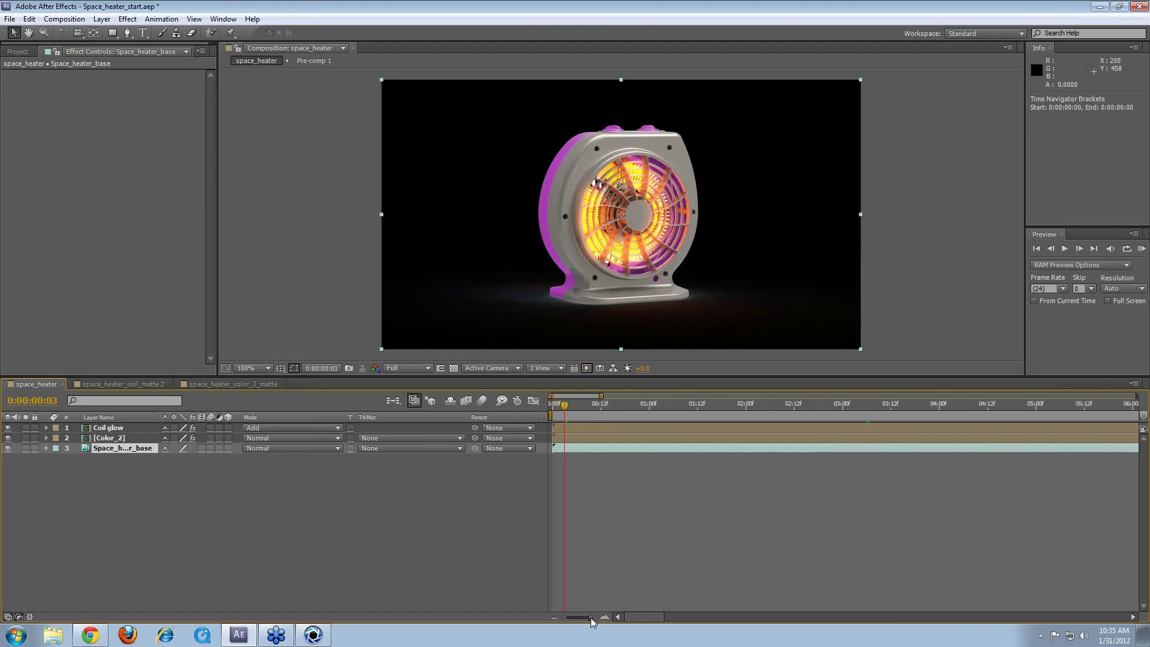
Step: In the Color_2 composition, shift the Space_heater_color_2 layer one frame later to start at 0:00:00:00, and return to the space_heater composition
{"action": "left_click", "coordinate": [147, 438]}
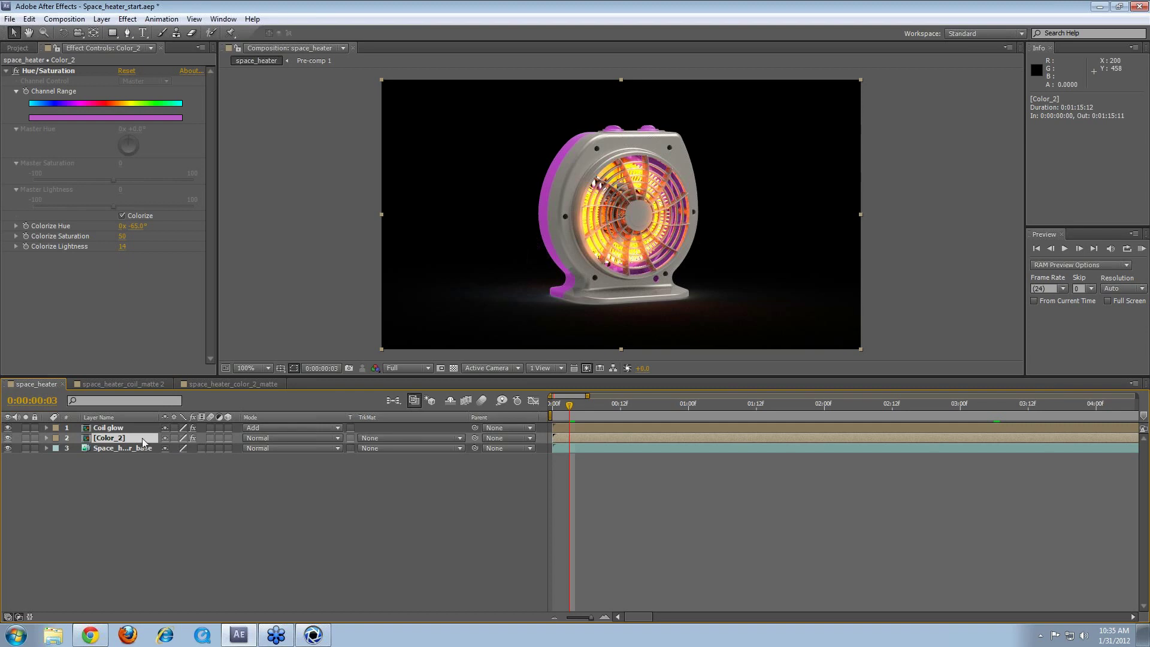
{"action": "double_click", "coordinate": [143, 437]}
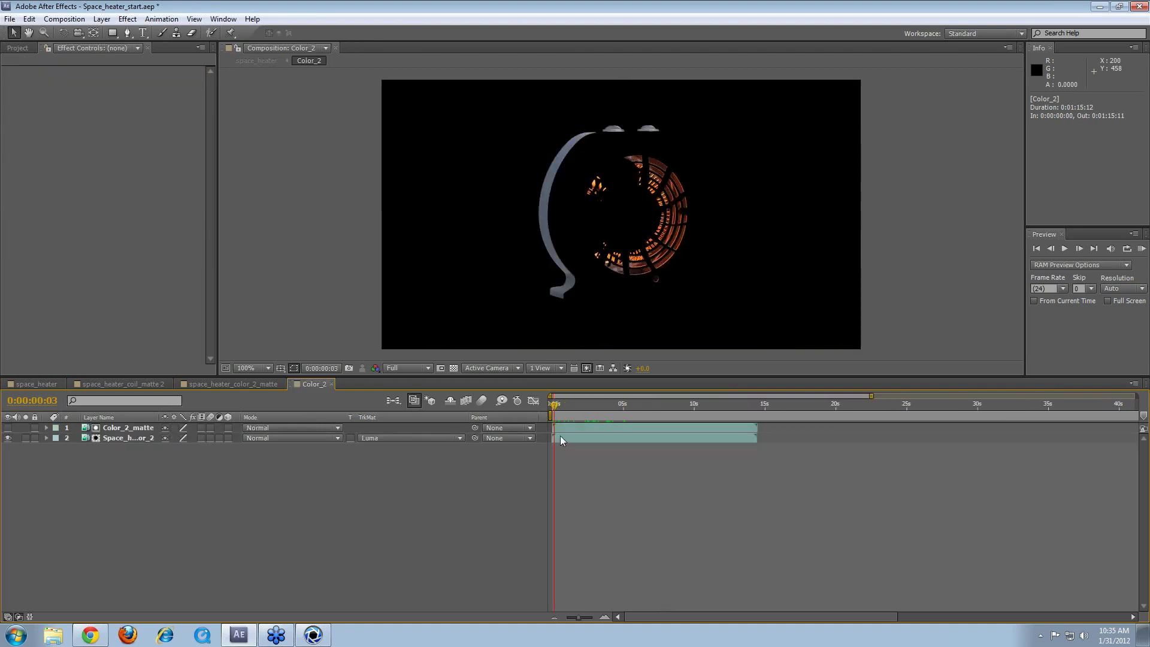
{"action": "left_click_drag", "start_coordinate": [559, 435], "coordinate": [561, 436]}
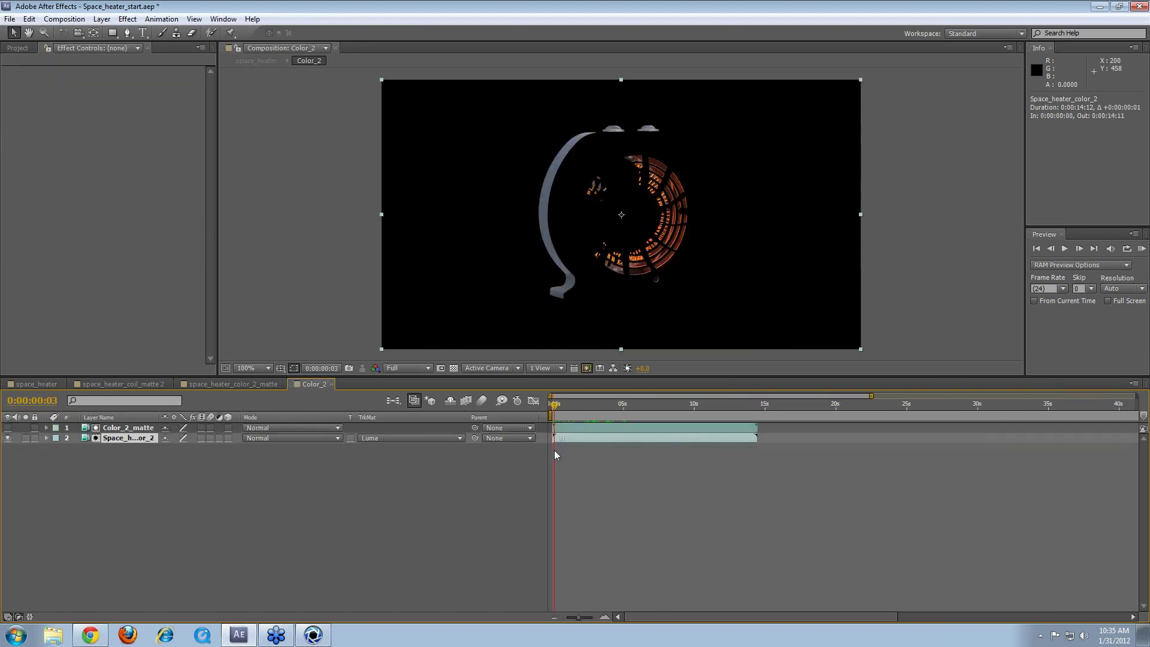
{"action": "left_click_drag", "start_coordinate": [578, 617], "coordinate": [591, 611]}
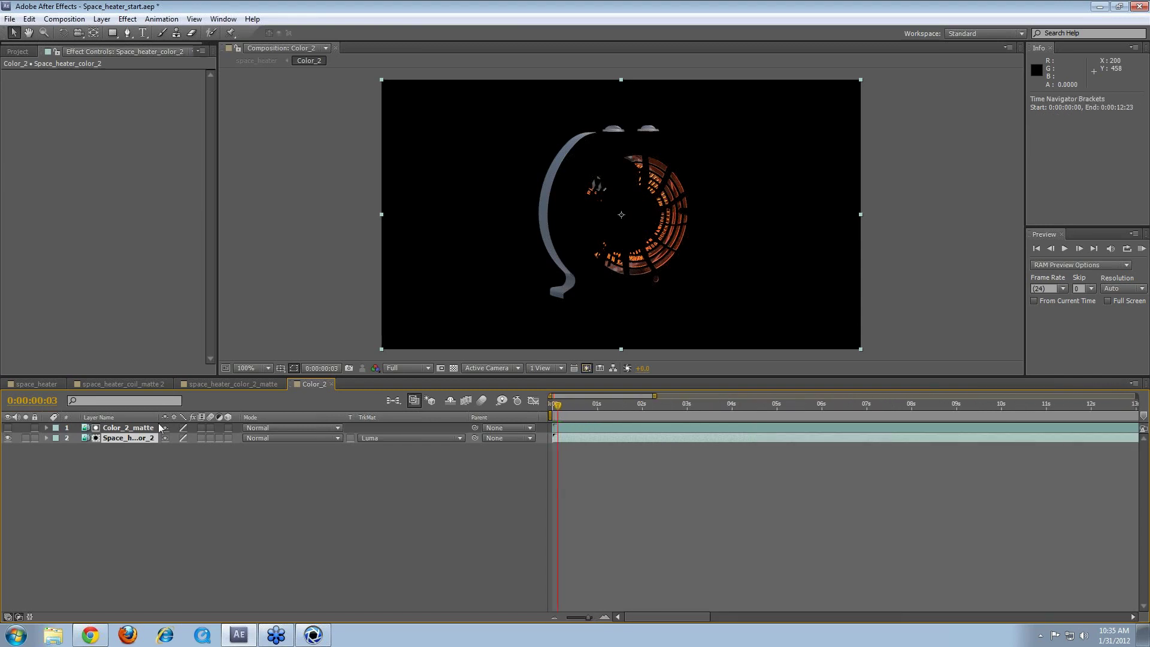
{"action": "left_click", "coordinate": [34, 384]}
Step: Scrub the recoloured animation, and set the Color_2 colorize effect to a muted blue hue with saturation 26 and lightness 1
{"action": "left_click_drag", "start_coordinate": [567, 411], "coordinate": [1031, 498]}
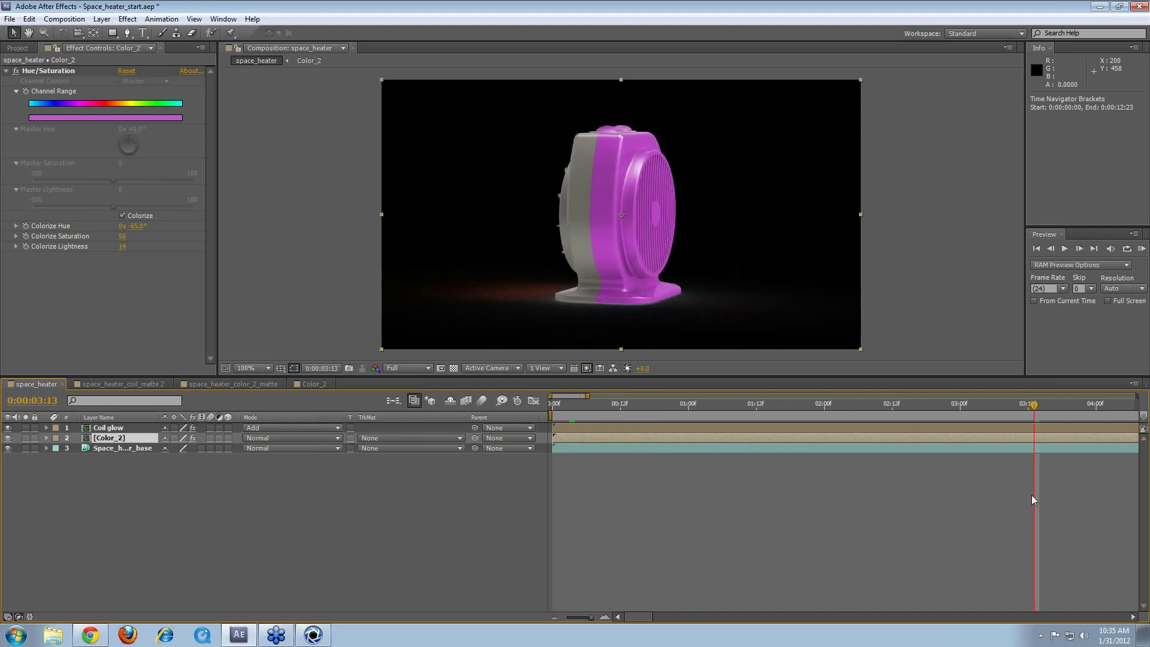
{"action": "left_click", "coordinate": [623, 406]}
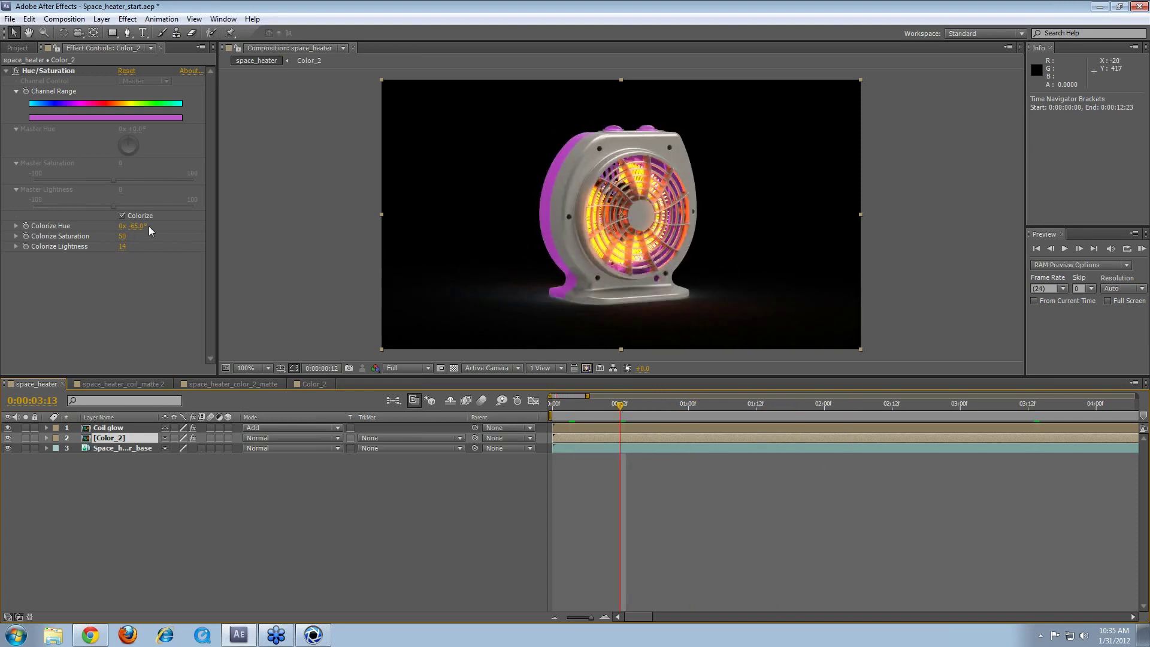
{"action": "left_click", "coordinate": [123, 236]}
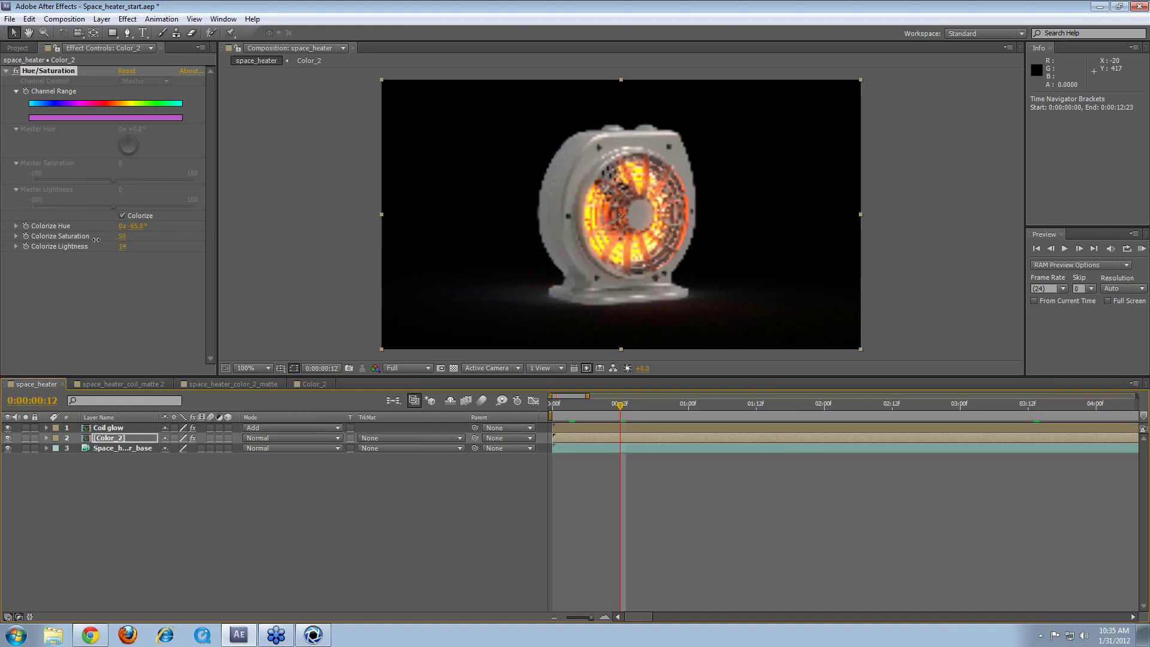
{"action": "mouse_move", "coordinate": [112, 240]}
{"action": "left_mouse_down"}
{"action": "mouse_move", "coordinate": [167, 246]}
{"action": "mouse_move", "coordinate": [107, 230]}
{"action": "mouse_move", "coordinate": [143, 231]}
{"action": "mouse_move", "coordinate": [124, 255]}
{"action": "left_mouse_up"}
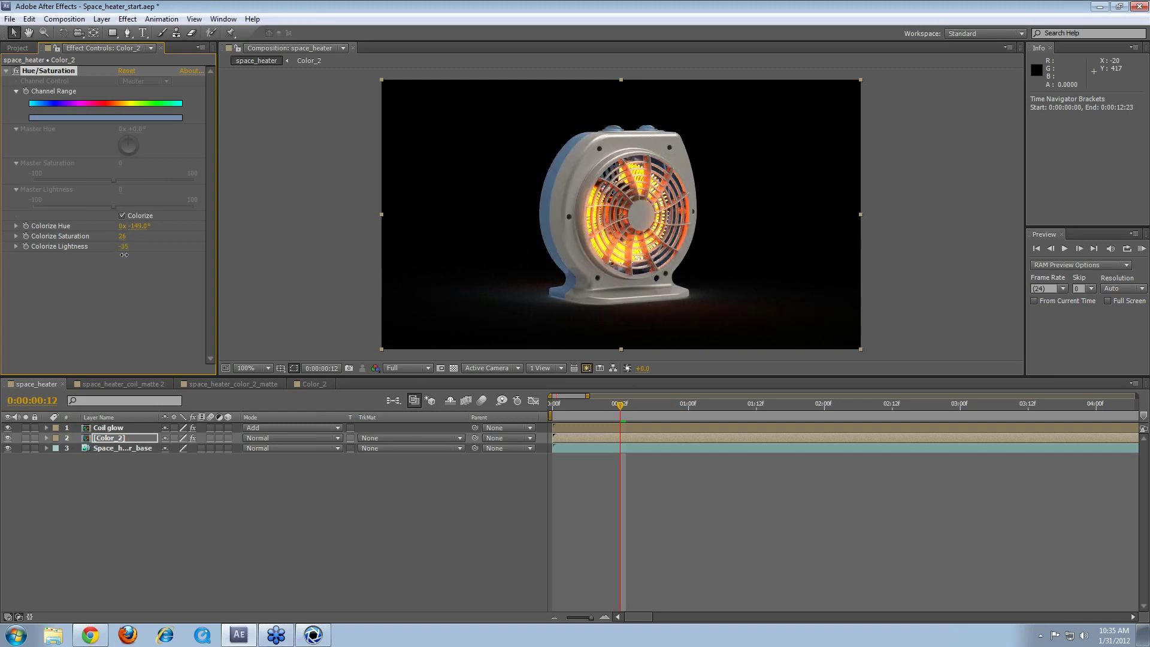
{"action": "left_click_drag", "start_coordinate": [619, 404], "coordinate": [576, 404]}
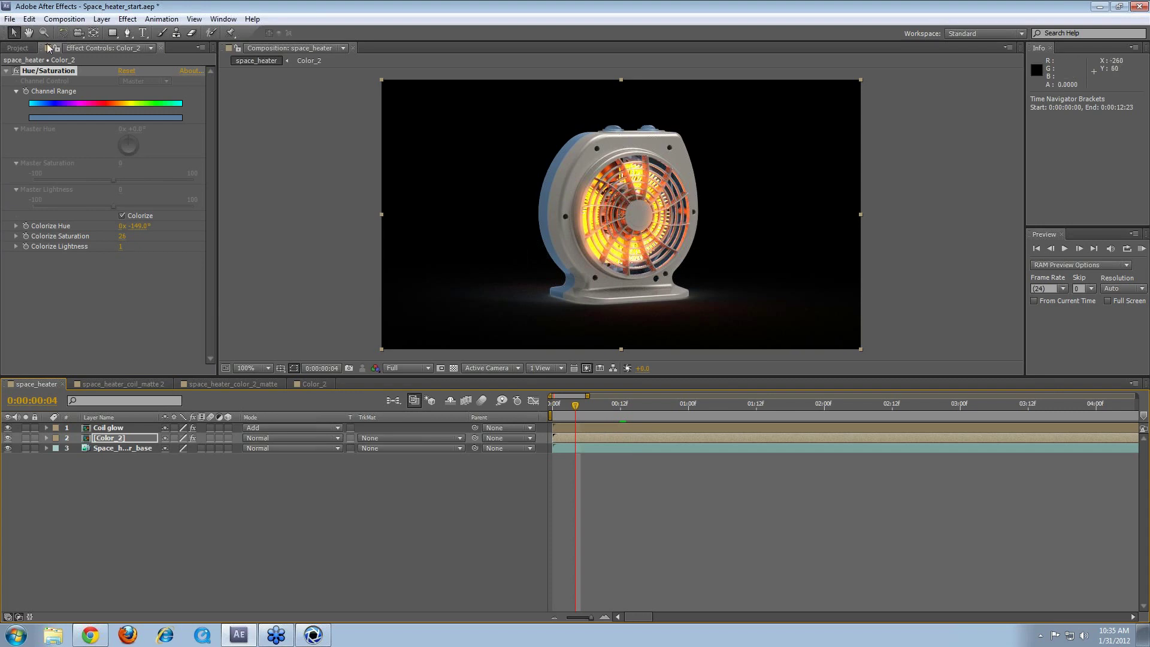
Step: Hide the Coil glow and Color_2 layers in the space_heater composition and duplicate the Space_heater_base layer
{"action": "left_click", "coordinate": [24, 48]}
{"action": "left_click", "coordinate": [57, 382]}
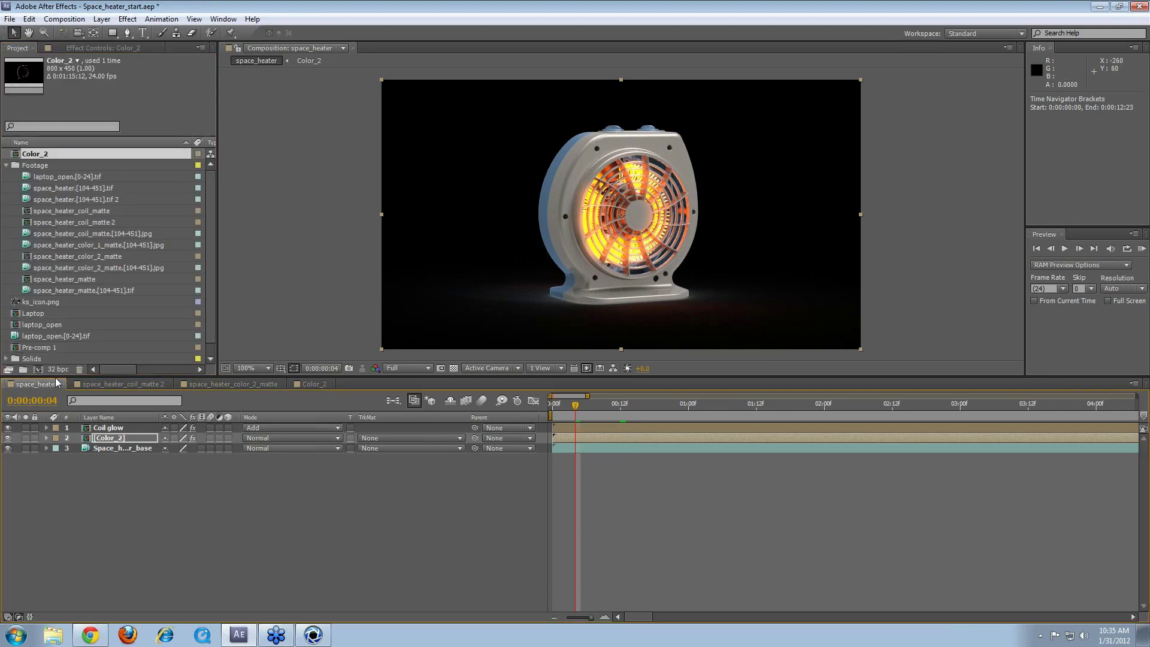
{"action": "left_click", "coordinate": [128, 448]}
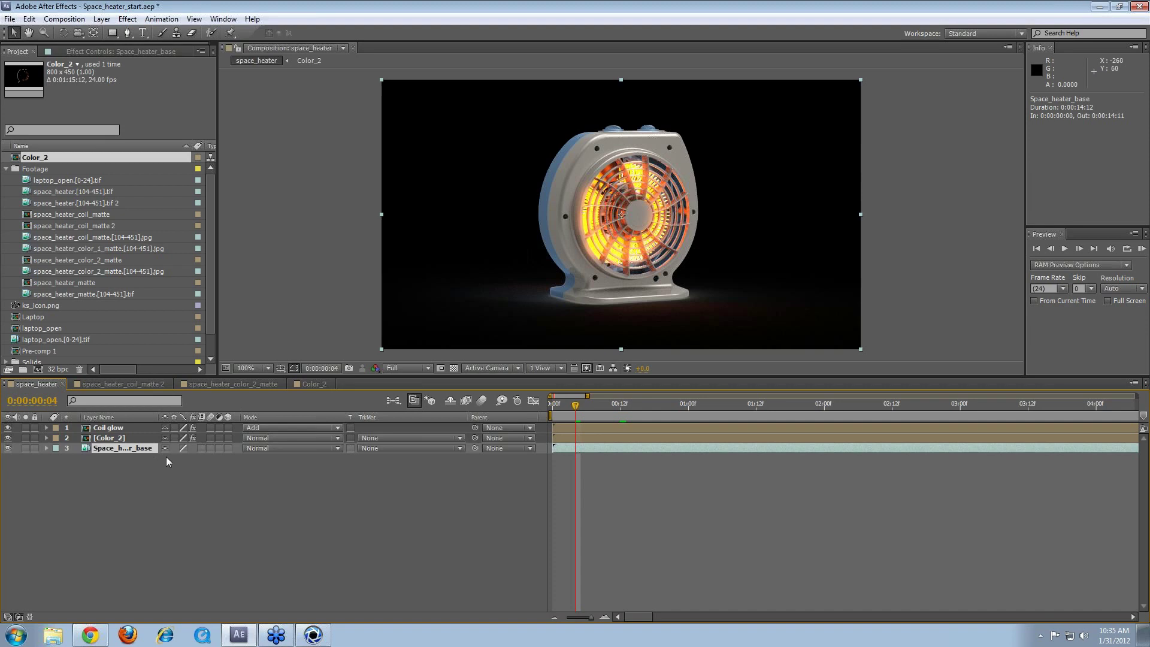
{"action": "left_click", "coordinate": [8, 437]}
{"action": "left_click", "coordinate": [8, 427]}
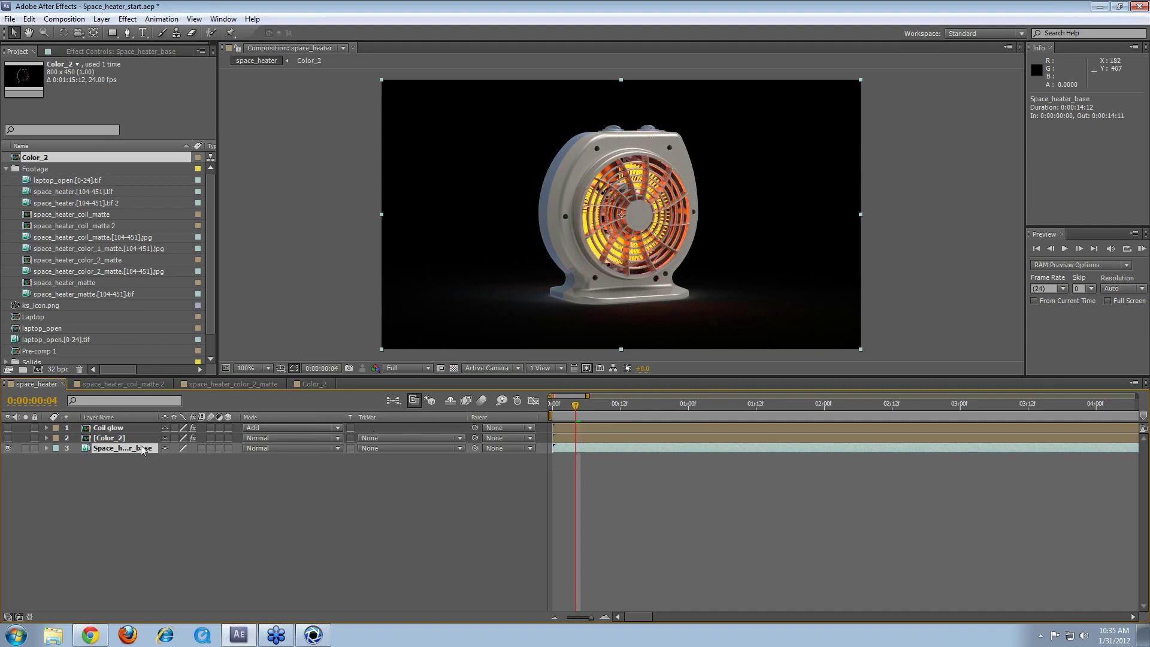
{"action": "key", "text": "ctrl+d"}
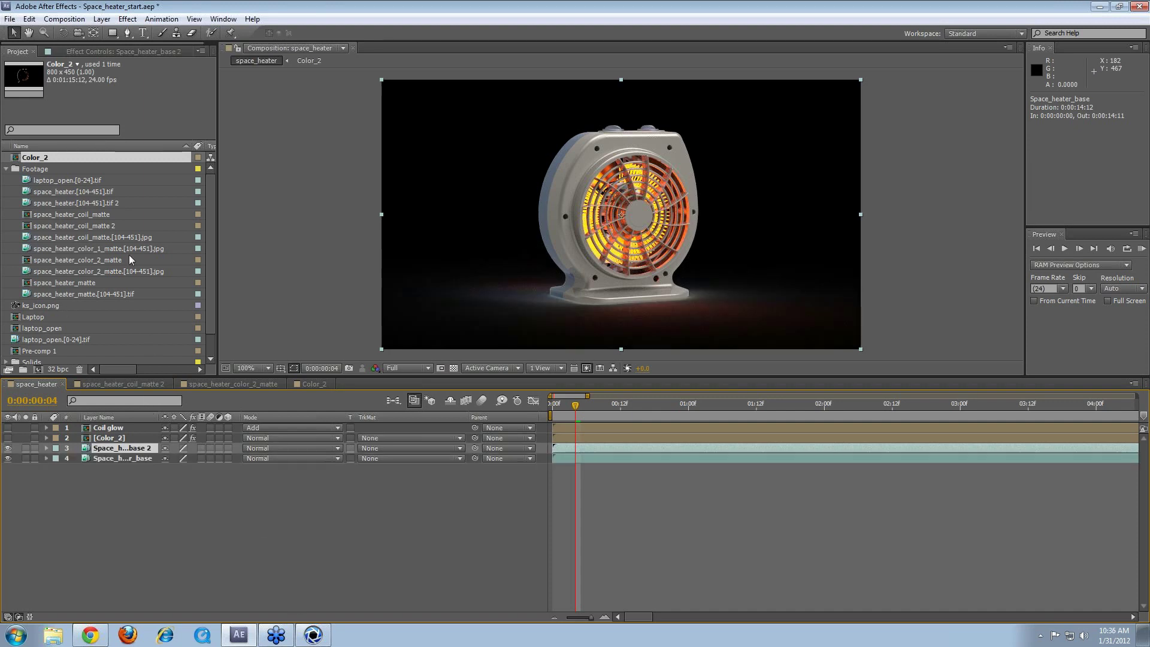
Step: Switch to KeyShot, compare its black-and-white heater matte scene with the After Effects composite, and return to After Effects
{"action": "left_click", "coordinate": [324, 633]}
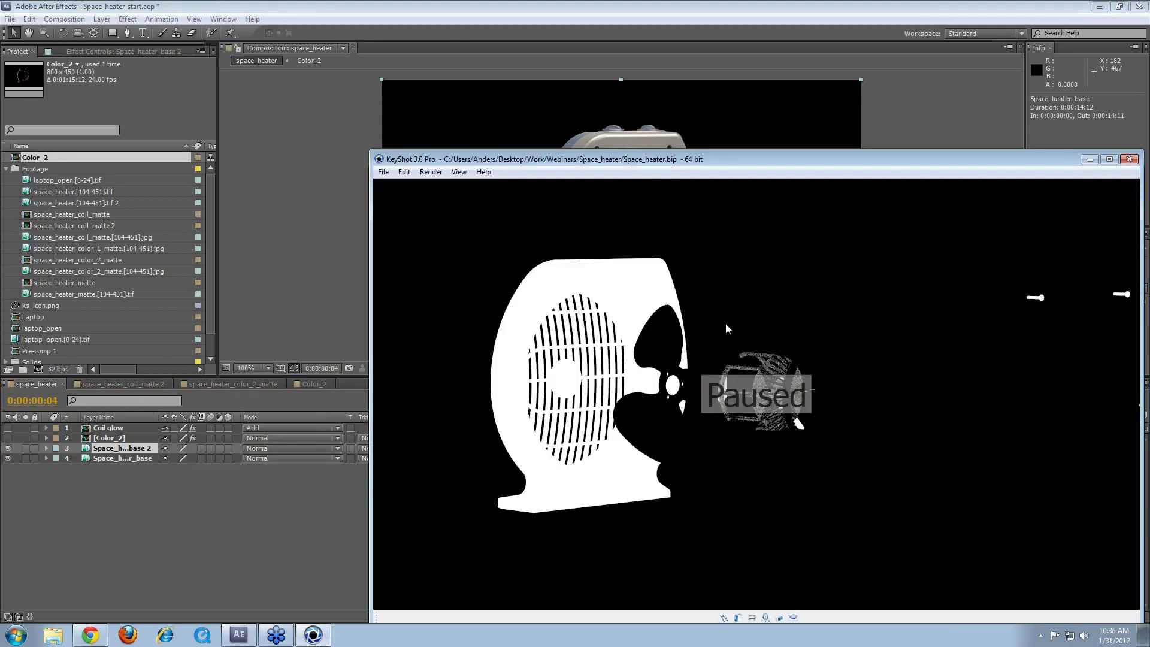
{"action": "left_click_drag", "start_coordinate": [743, 159], "coordinate": [674, 378]}
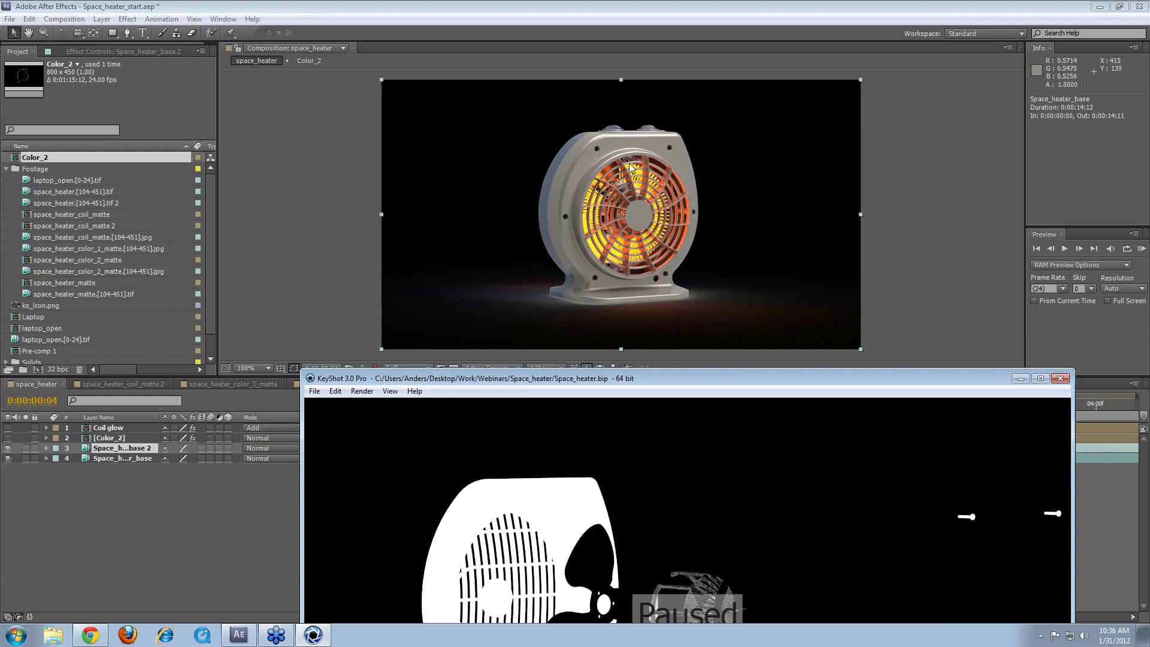
{"action": "left_click", "coordinate": [1020, 378]}
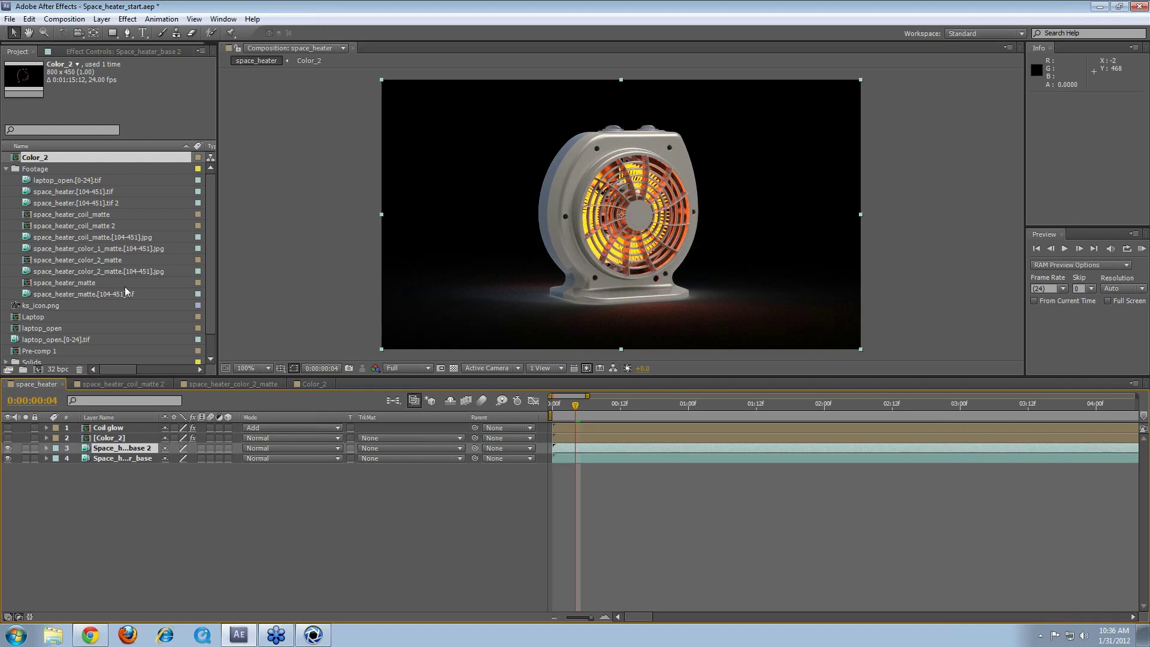
Step: Create a new composition from the space_heater_color_1_matte.[104-451].jpg footage and return to the space_heater composition
{"action": "left_click", "coordinate": [94, 282]}
{"action": "left_click_drag", "start_coordinate": [110, 248], "coordinate": [39, 370]}
{"action": "left_click_drag", "start_coordinate": [590, 413], "coordinate": [716, 416]}
{"action": "left_click", "coordinate": [25, 386]}
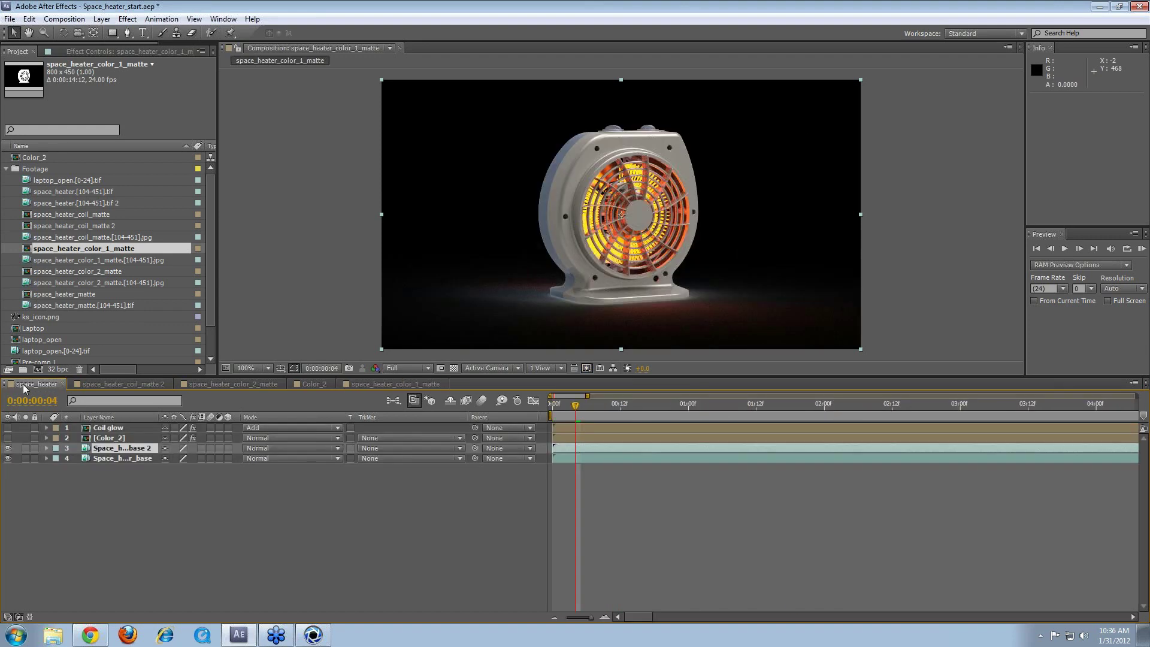
Step: Place the space_heater_color_1_matte composition directly above the duplicated Space_heater_base 2 layer
{"action": "left_click", "coordinate": [101, 236]}
{"action": "left_click", "coordinate": [112, 261]}
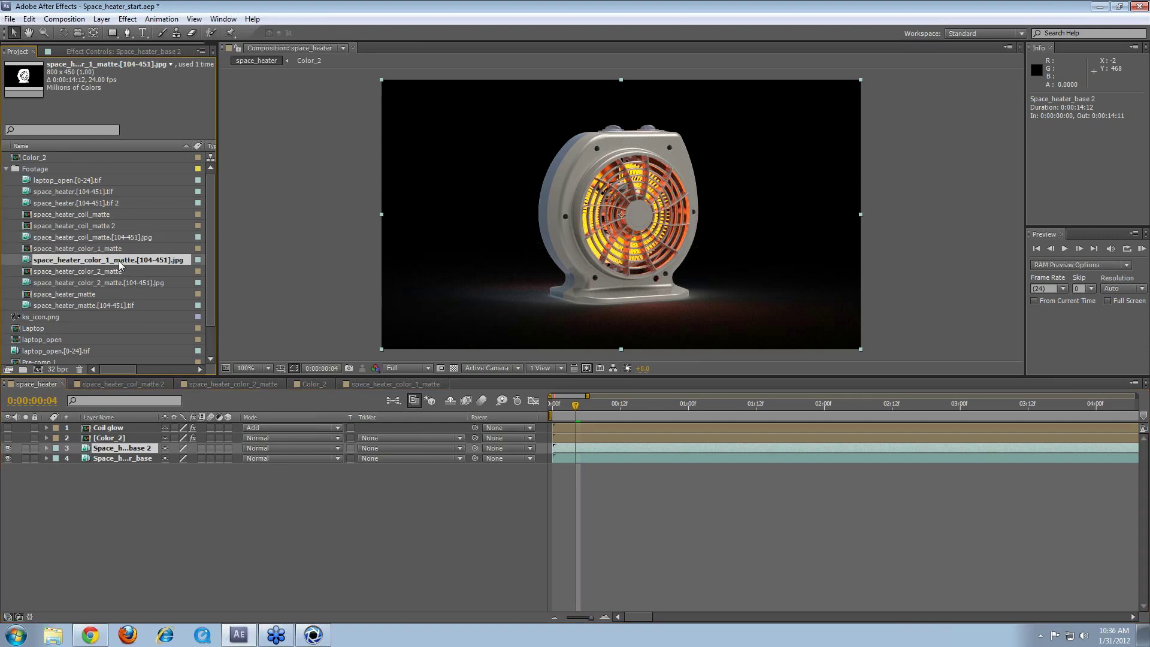
{"action": "left_click_drag", "start_coordinate": [117, 247], "coordinate": [146, 450]}
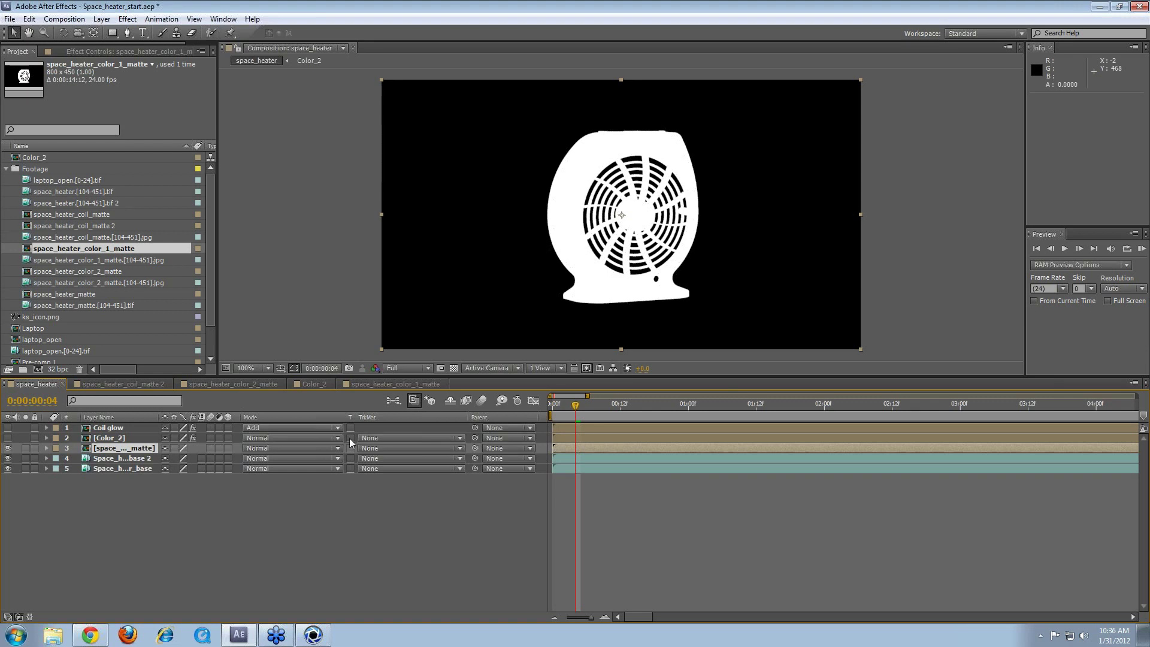
Step: Rename the Space_heater_base 2 layer as Color_1 and set its track matte to Luma Matte "[space_heater_color_1_matte]"
{"action": "left_click", "coordinate": [109, 458]}
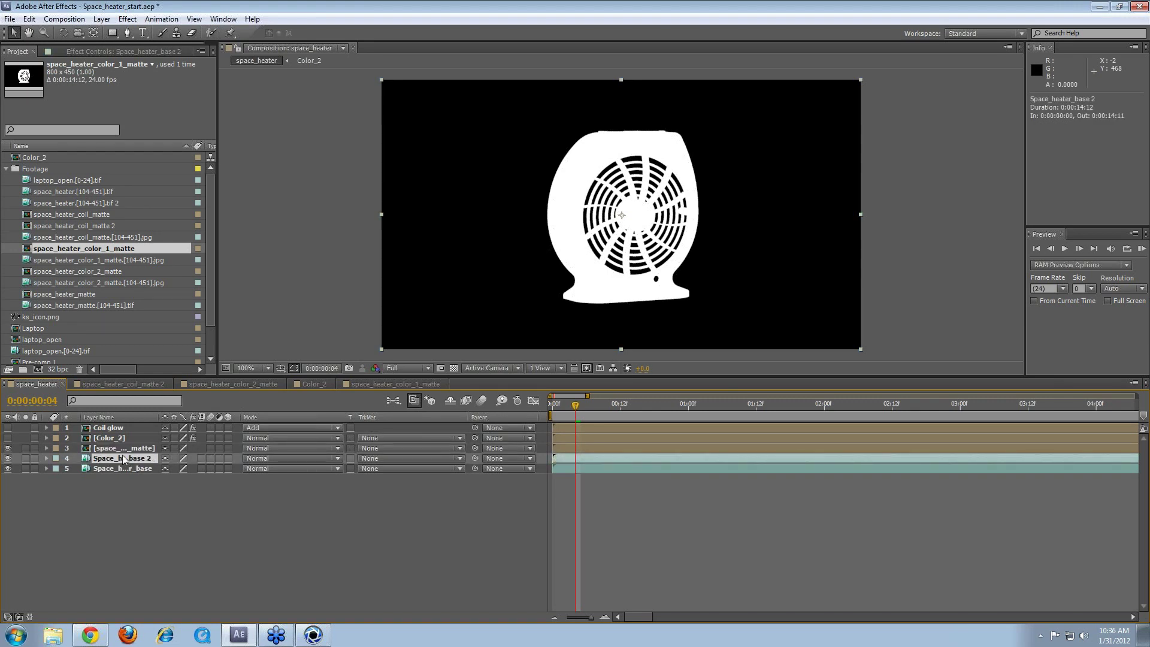
{"action": "key", "text": "Return"}
{"action": "type", "text": "S"}
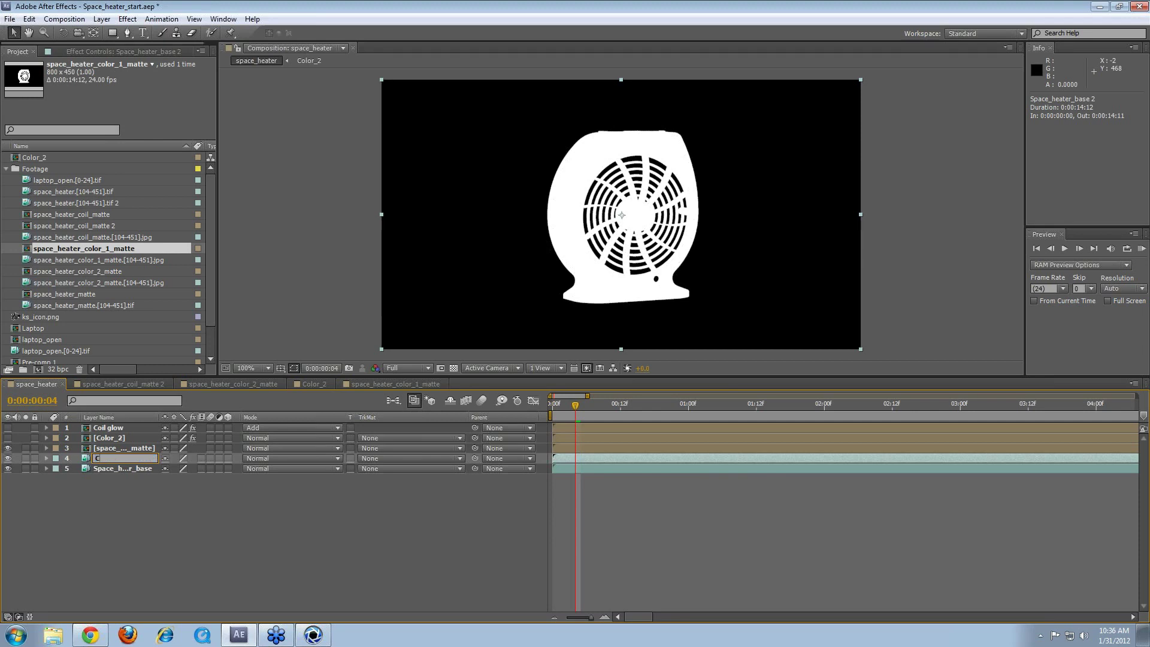
{"action": "key", "text": "Return"}
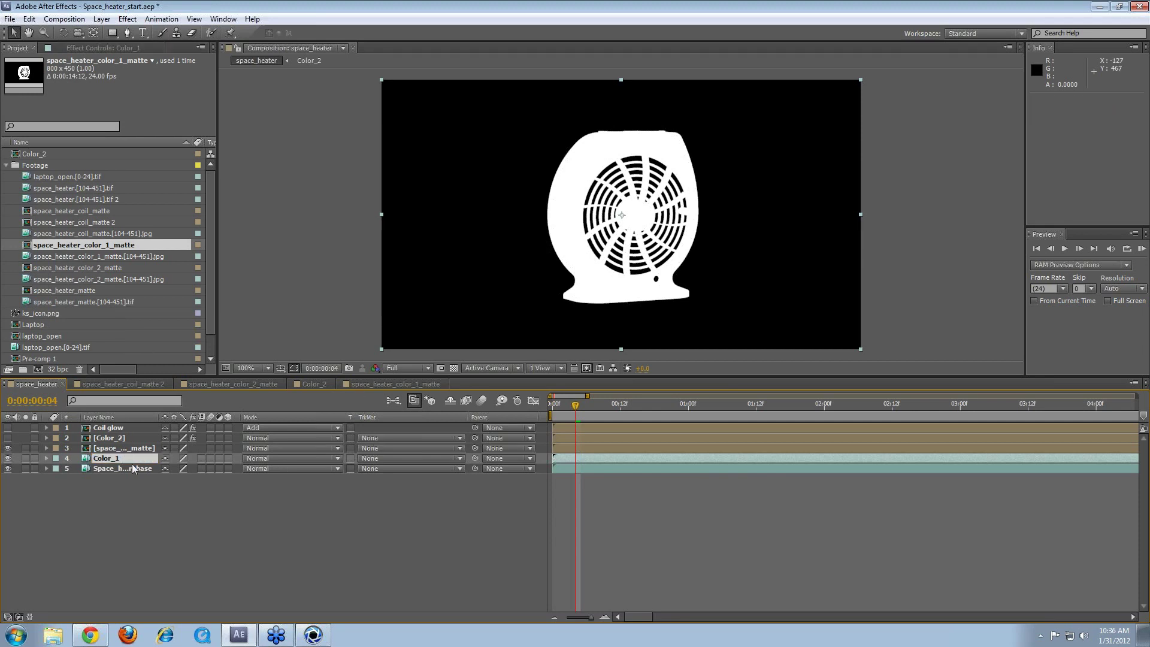
{"action": "left_click", "coordinate": [390, 459]}
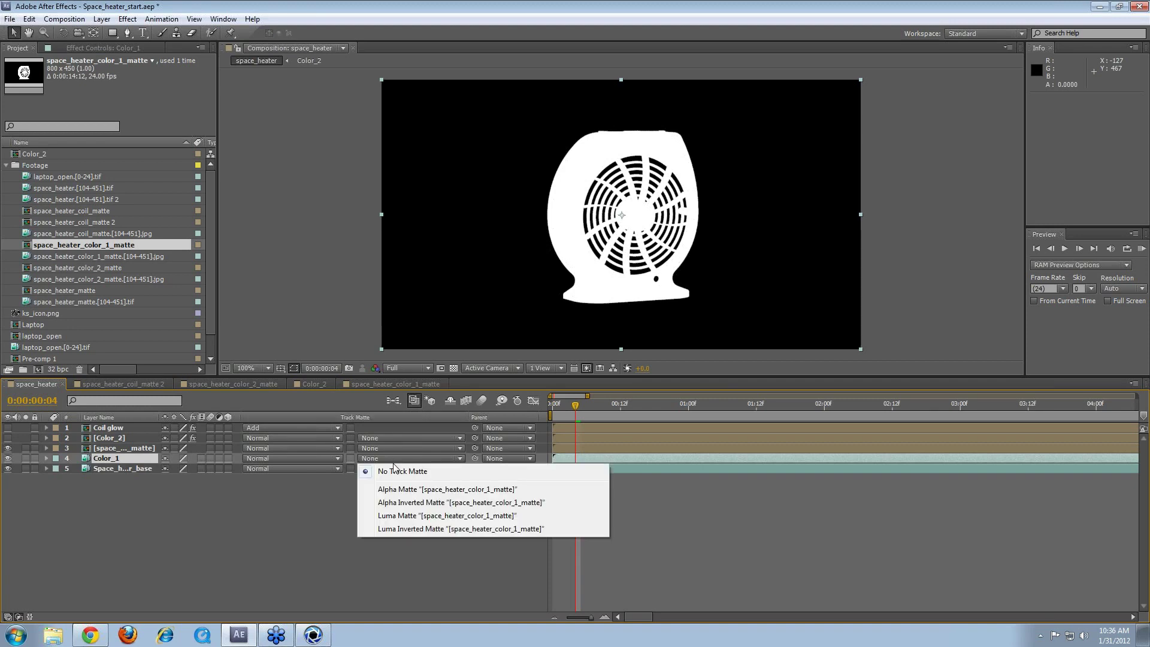
{"action": "left_click", "coordinate": [414, 516]}
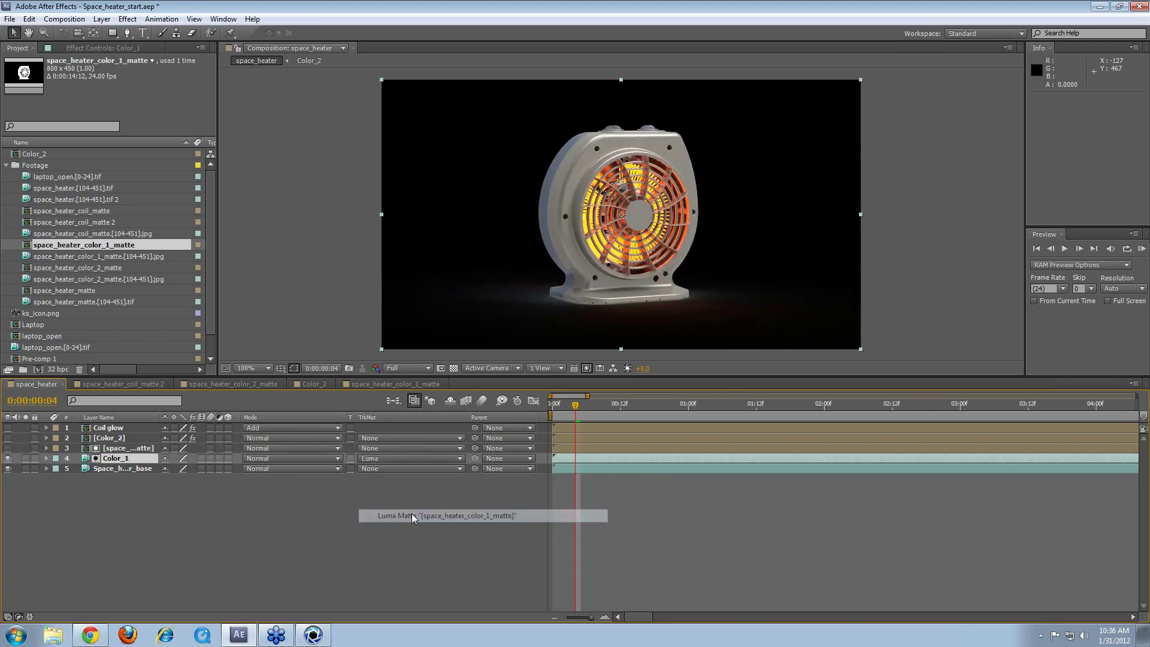
Step: Hide the Space_heater_base layer, return to the first frame, and pre-compose Color_1 with its matte into a composition named Color_1
{"action": "left_click", "coordinate": [8, 468]}
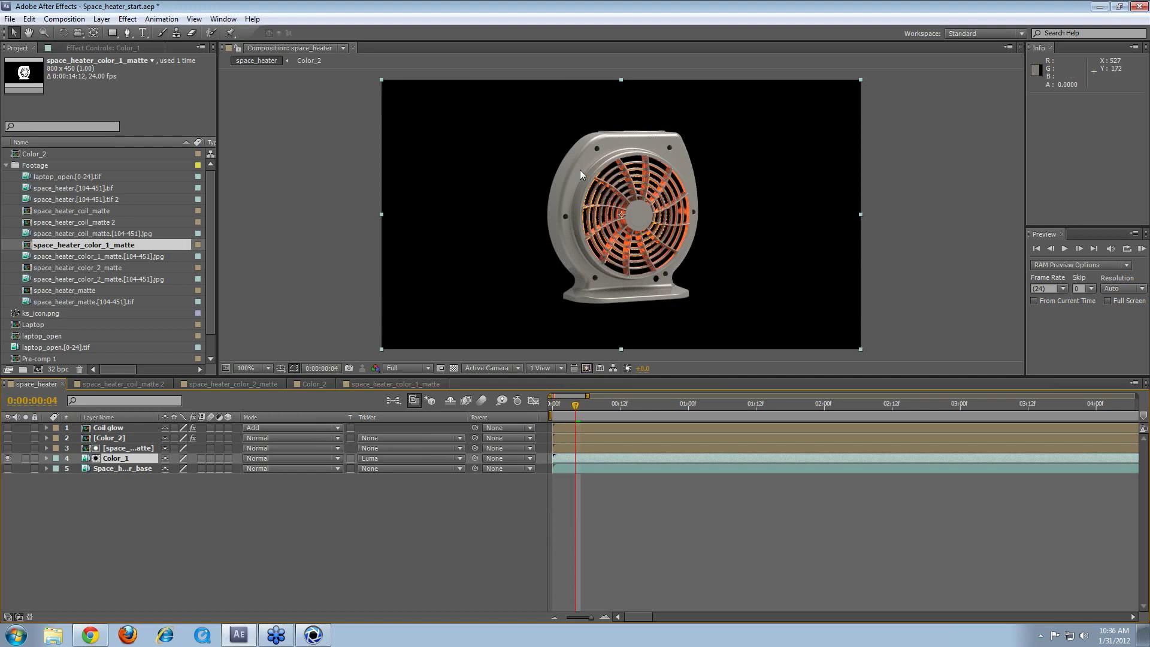
{"action": "left_click_drag", "start_coordinate": [557, 412], "coordinate": [515, 433]}
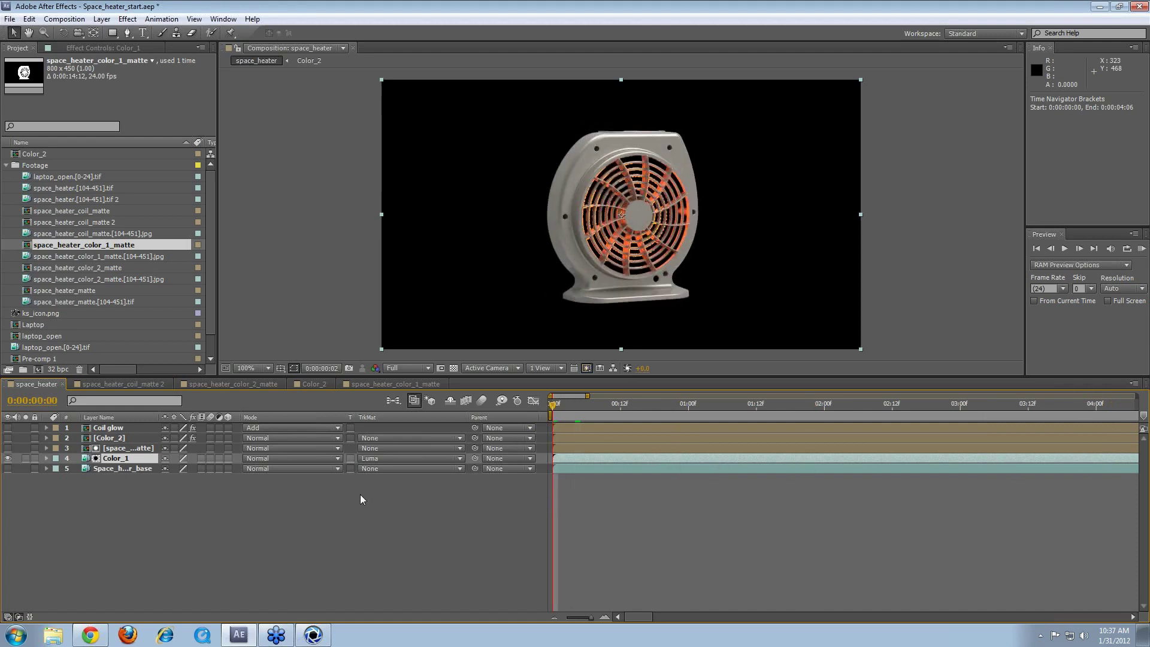
{"action": "left_click", "coordinate": [138, 459]}
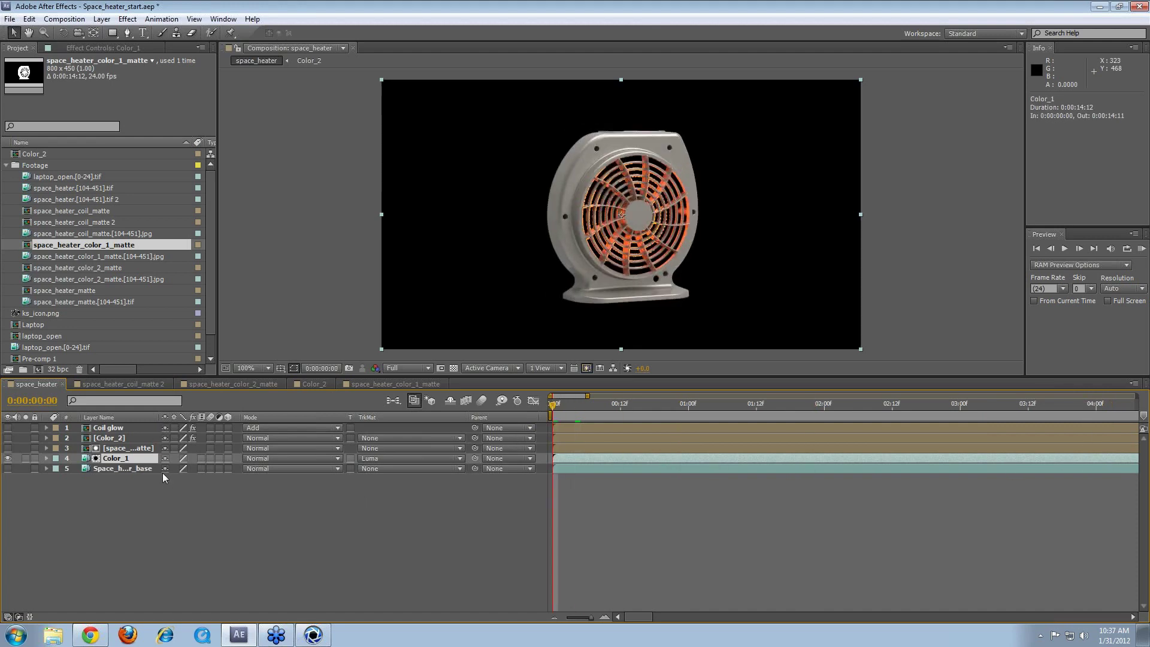
{"action": "left_click_drag", "start_coordinate": [127, 459], "coordinate": [555, 494]}
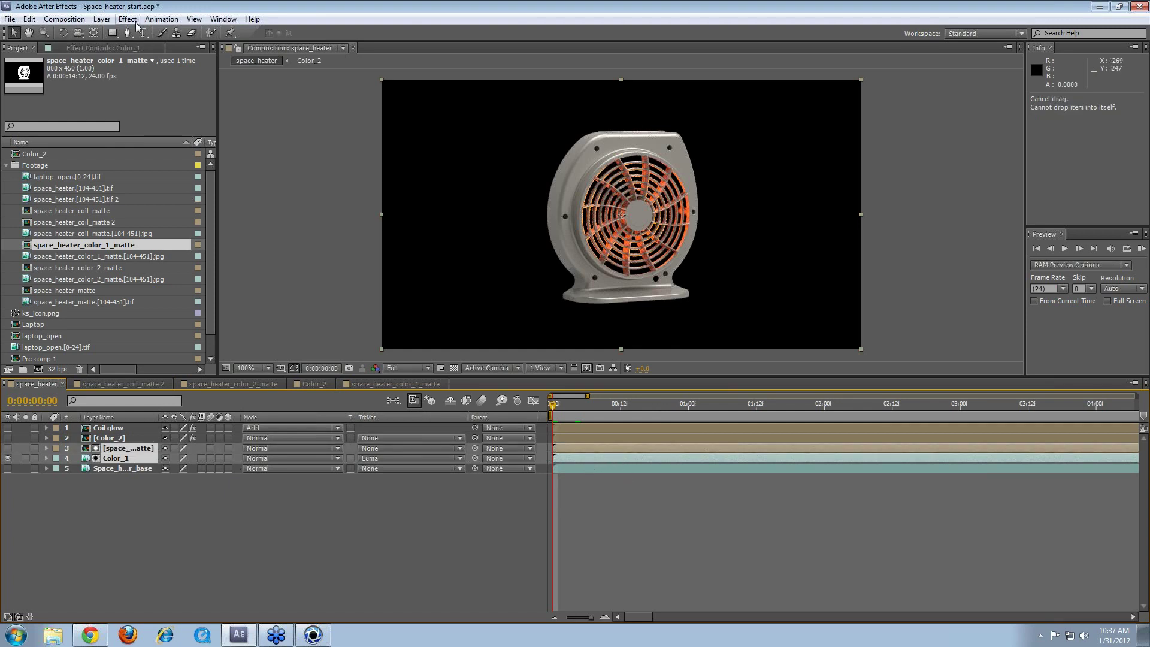
{"action": "left_click", "coordinate": [102, 19]}
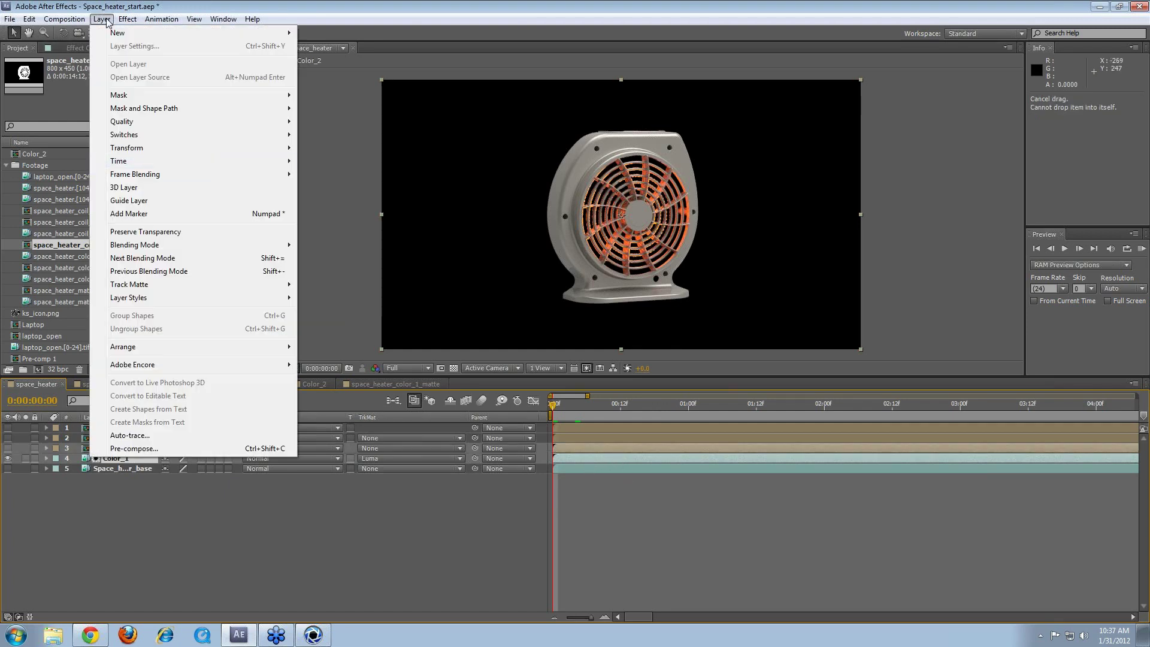
{"action": "left_click", "coordinate": [148, 453]}
{"action": "type", "text": "Co"}
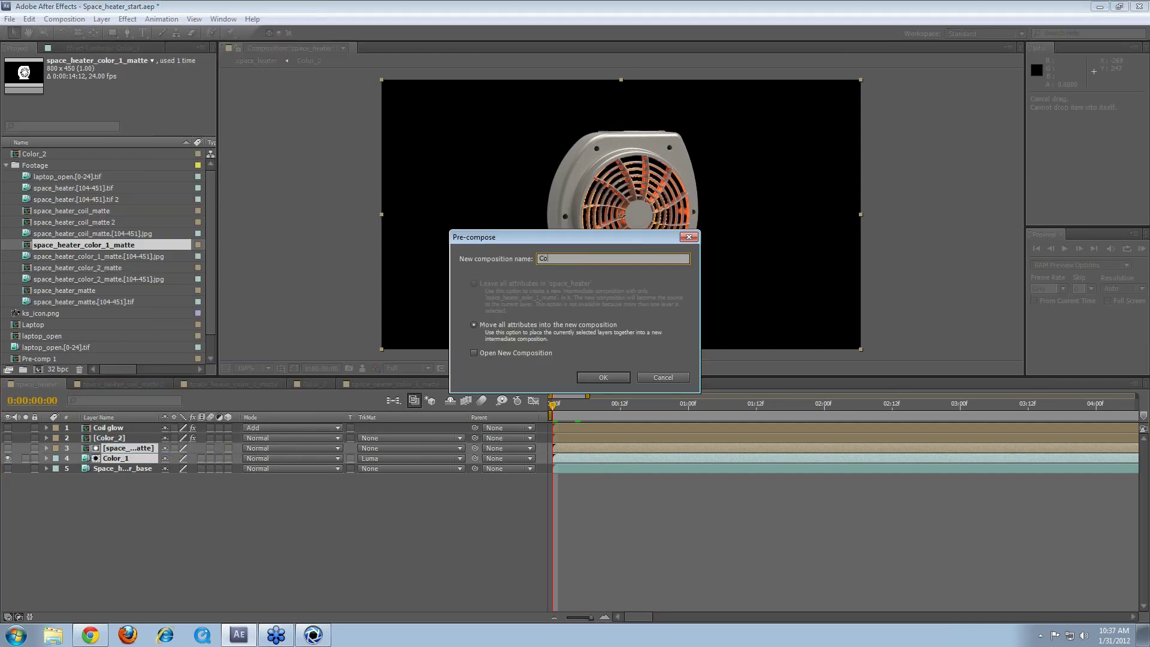
{"action": "type", "text": "lor_1"}
{"action": "key", "text": "Return"}
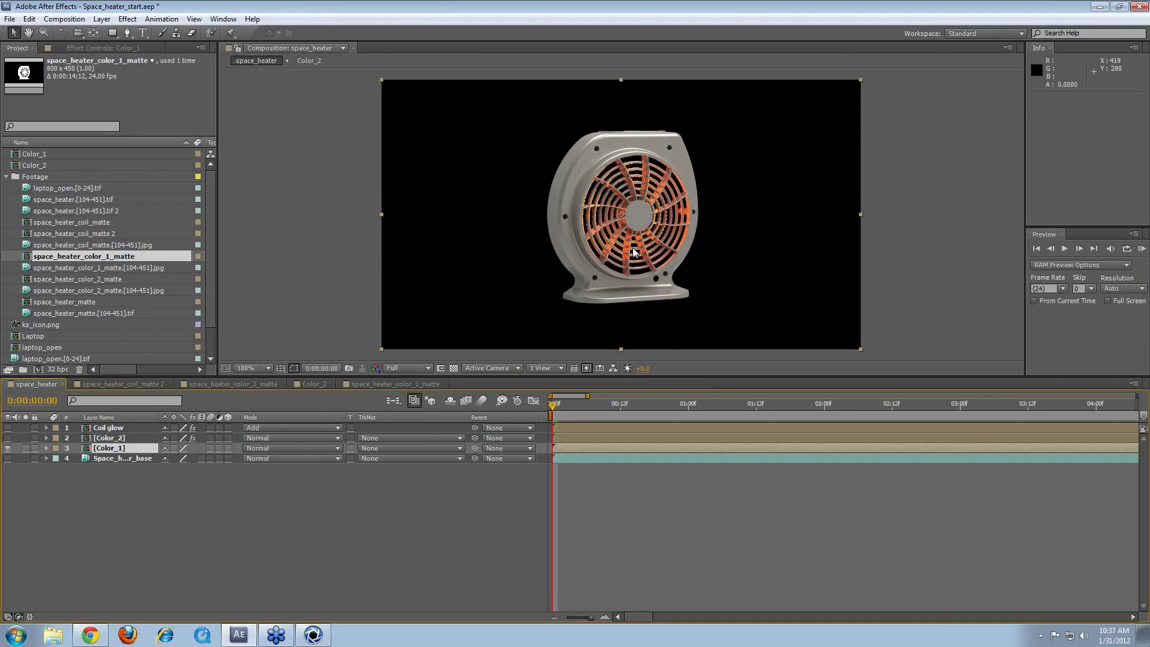
Step: Show the Space_heater_base layer again and apply a Hue/Saturation effect with Colorize enabled to the Color_1 layer
{"action": "left_click", "coordinate": [8, 458]}
{"action": "left_click", "coordinate": [108, 450]}
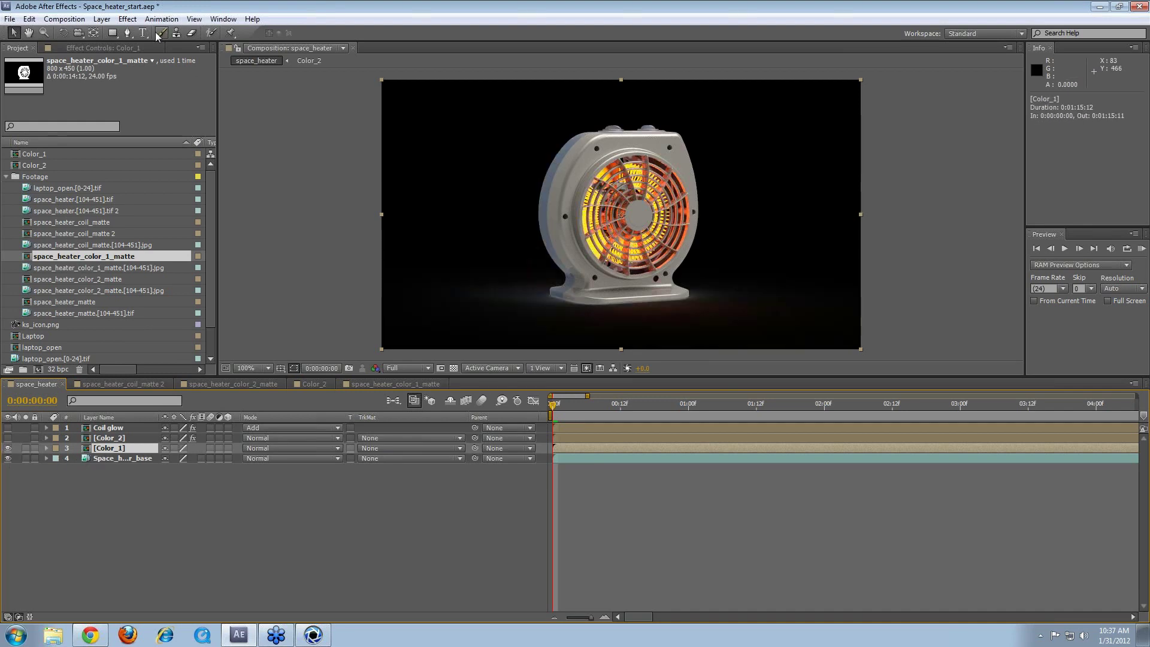
{"action": "left_click", "coordinate": [128, 18]}
{"action": "mouse_move", "coordinate": [154, 115]}
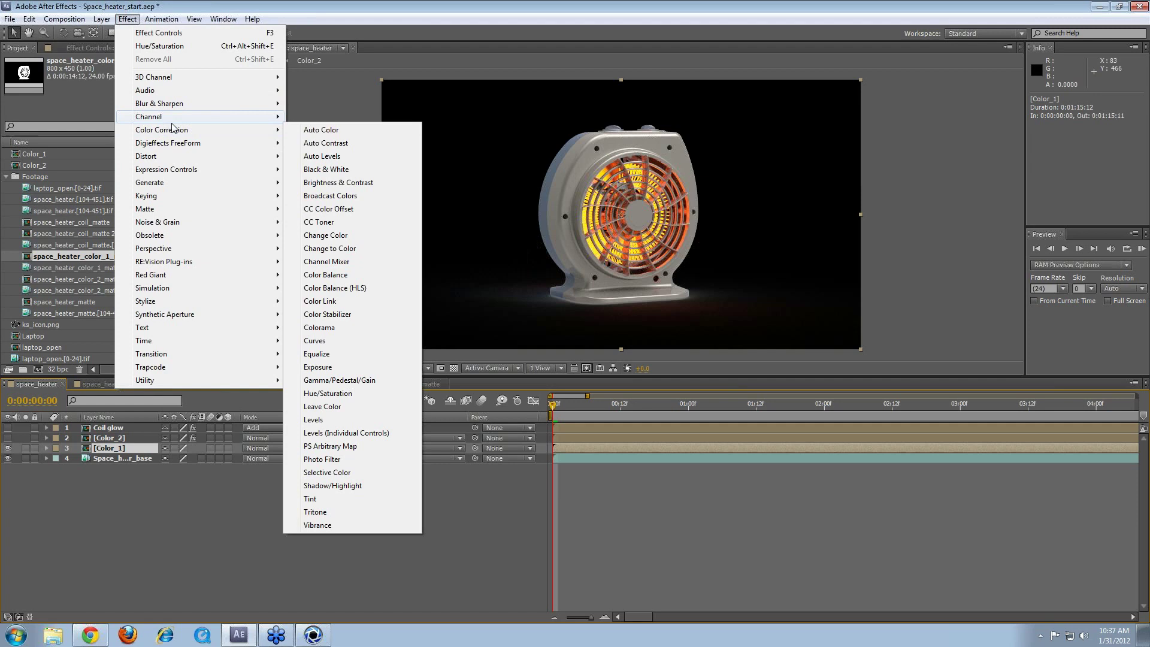
{"action": "left_click", "coordinate": [327, 393]}
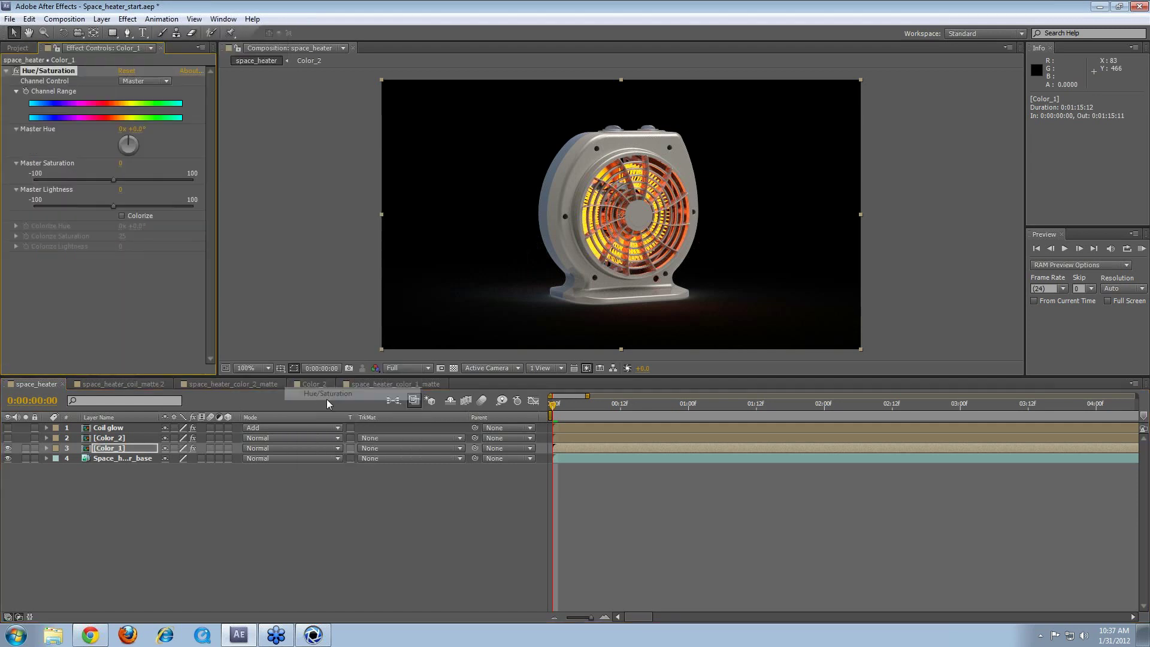
{"action": "left_click", "coordinate": [123, 216]}
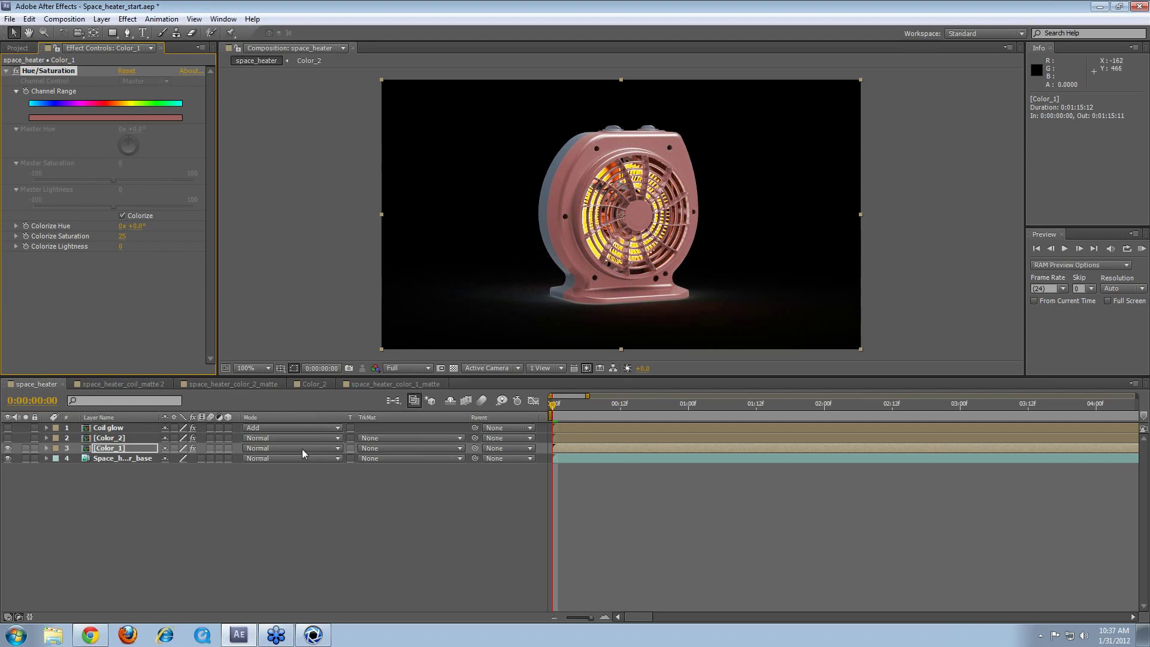
Step: Try the Color blending mode on the Color_1 layer, then set it to Multiply
{"action": "left_click", "coordinate": [278, 451]}
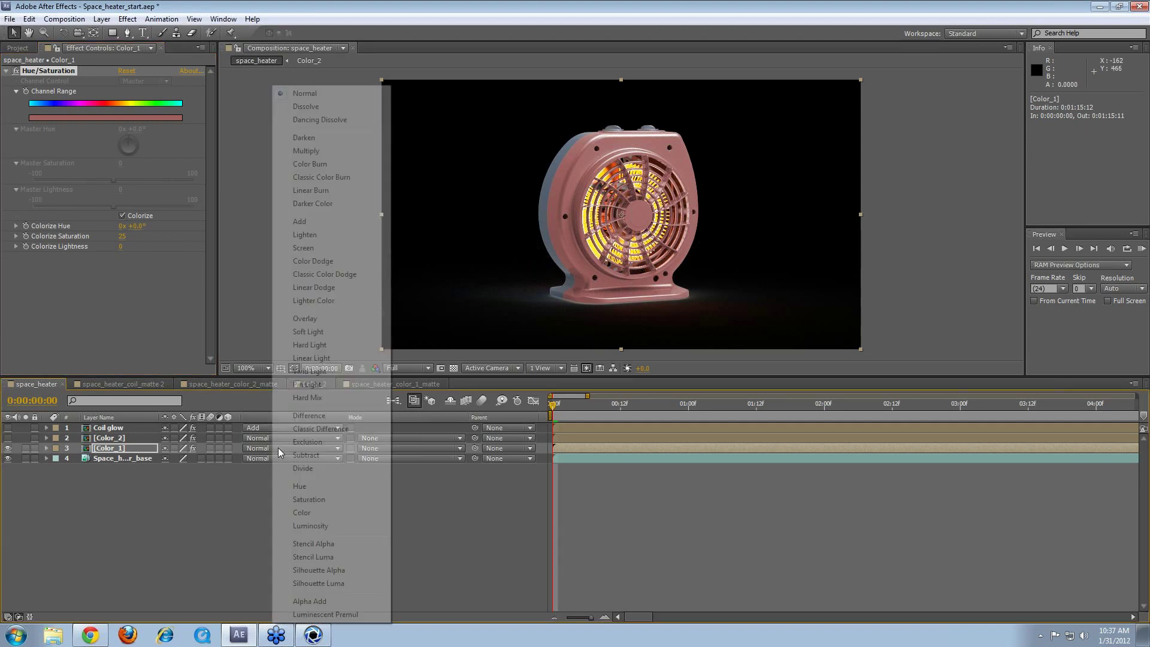
{"action": "left_click", "coordinate": [314, 510]}
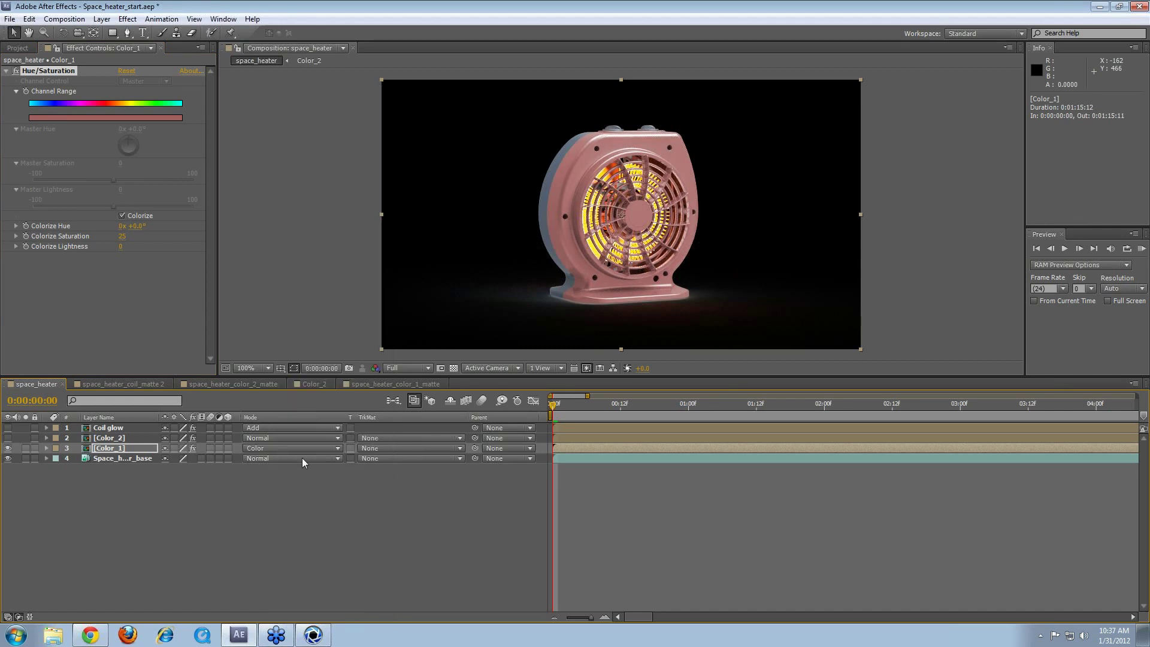
{"action": "left_click", "coordinate": [285, 447]}
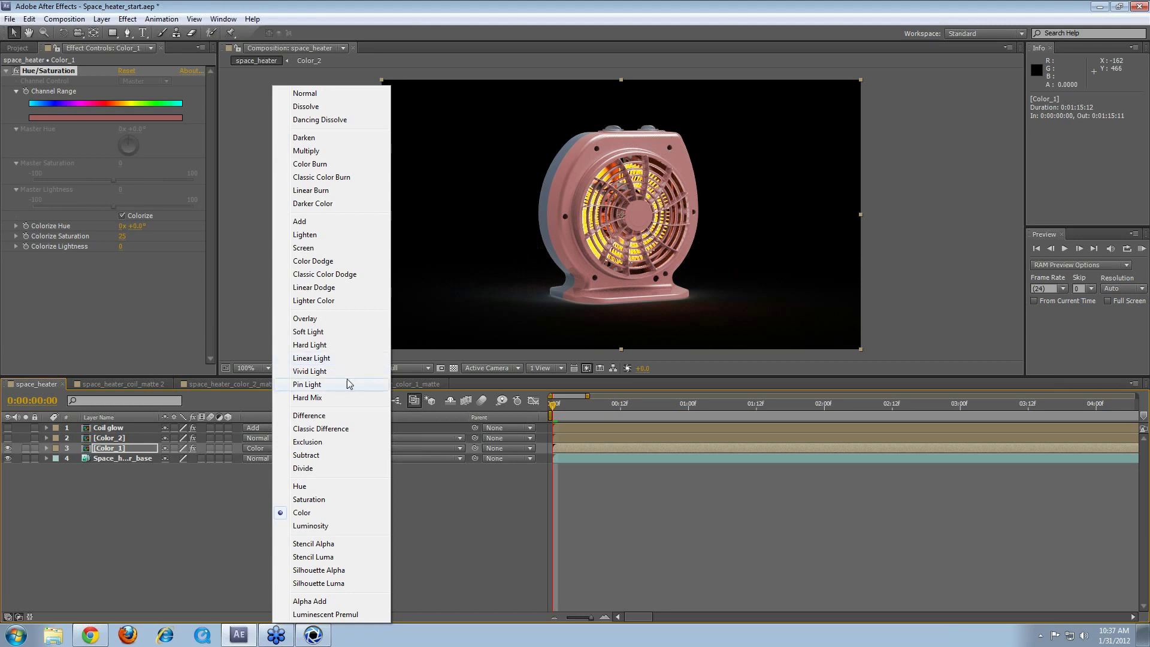
{"action": "left_click", "coordinate": [330, 151]}
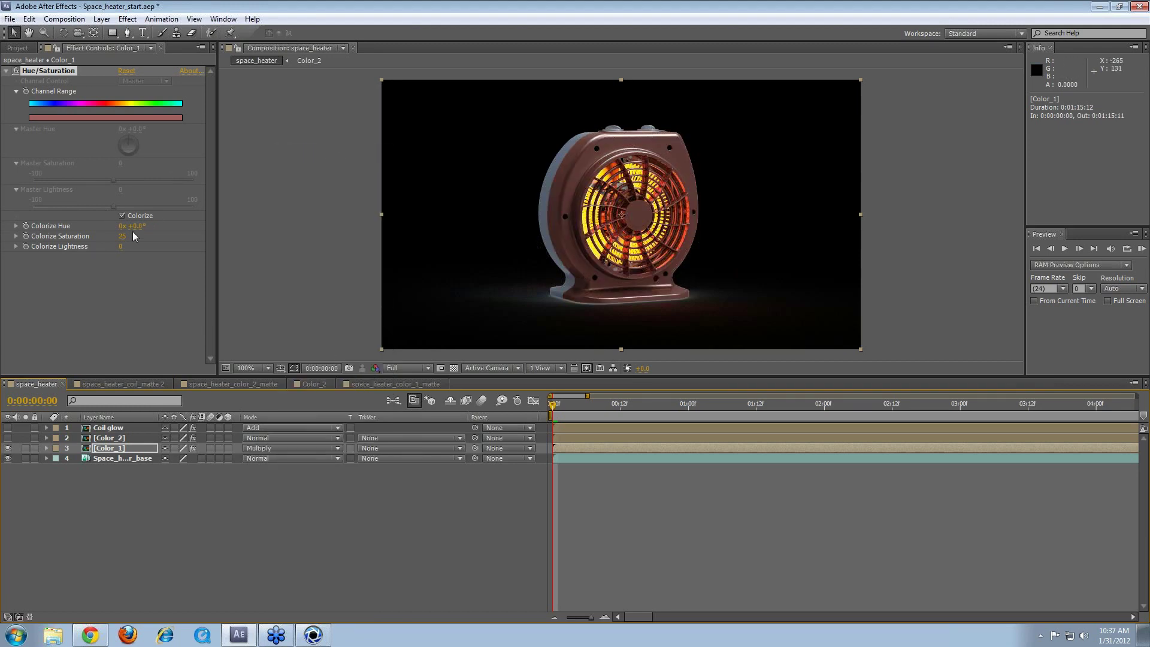
Step: Tint the Color_1 layer purple with Colorize Hue -97° and Colorize Saturation 49, and raise its Colorize Lightness
{"action": "left_click_drag", "start_coordinate": [132, 227], "coordinate": [139, 226]}
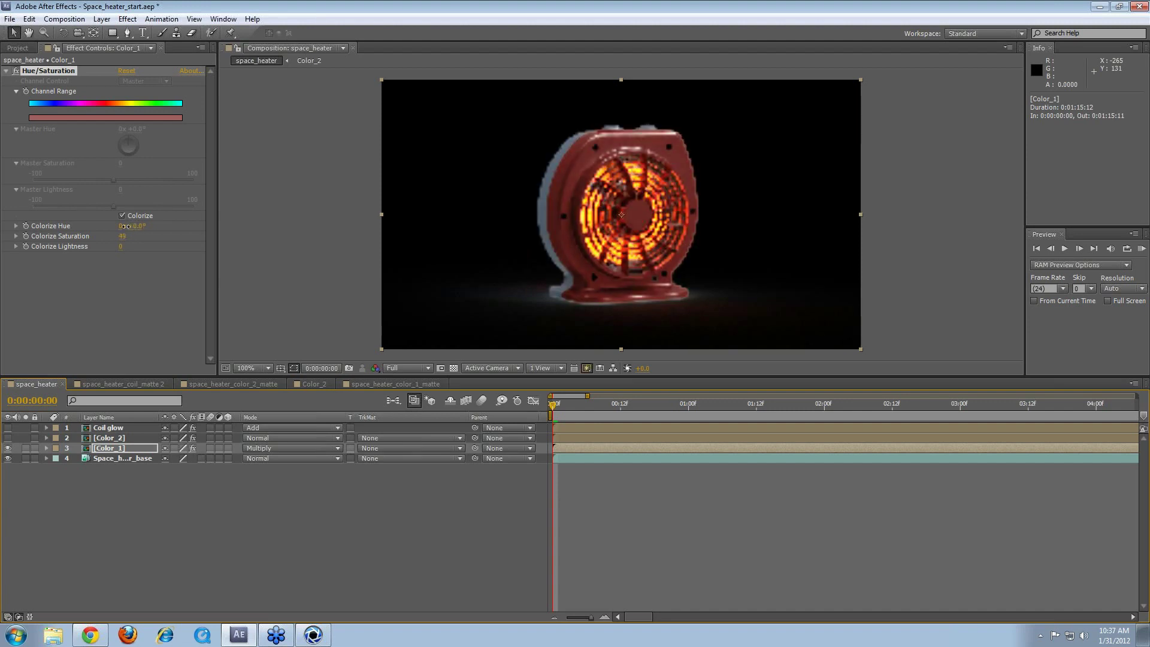
{"action": "mouse_move", "coordinate": [120, 251]}
{"action": "left_mouse_down"}
{"action": "mouse_move", "coordinate": [147, 239]}
{"action": "mouse_move", "coordinate": [136, 241]}
{"action": "left_mouse_up"}
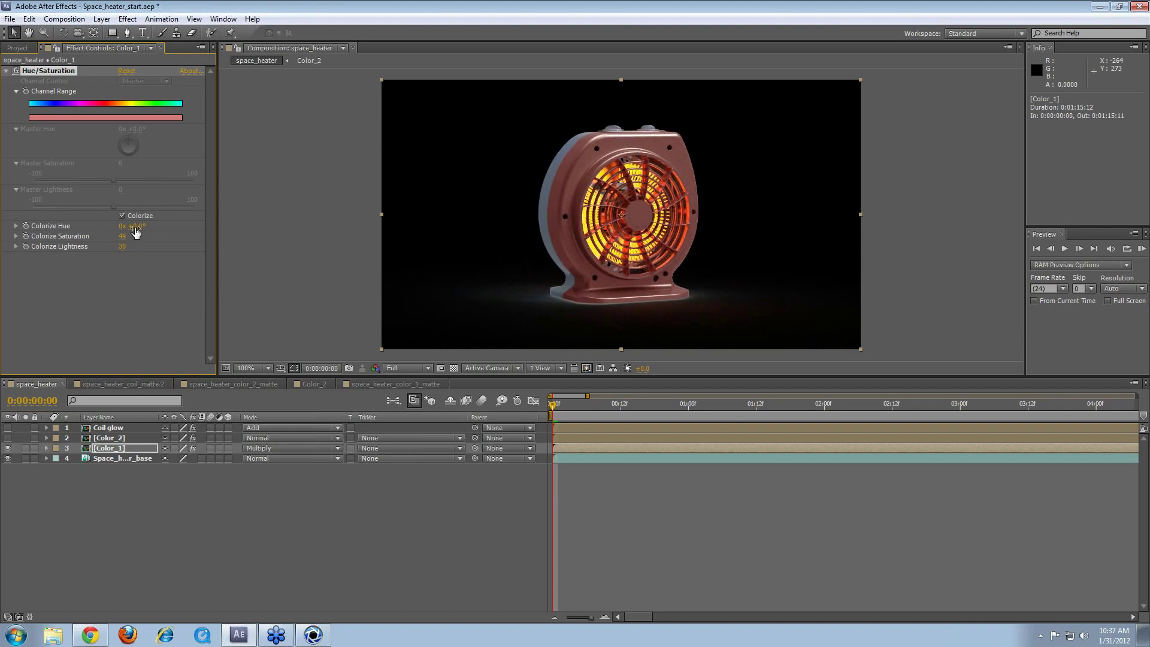
{"action": "left_click_drag", "start_coordinate": [65, 216], "coordinate": [39, 211]}
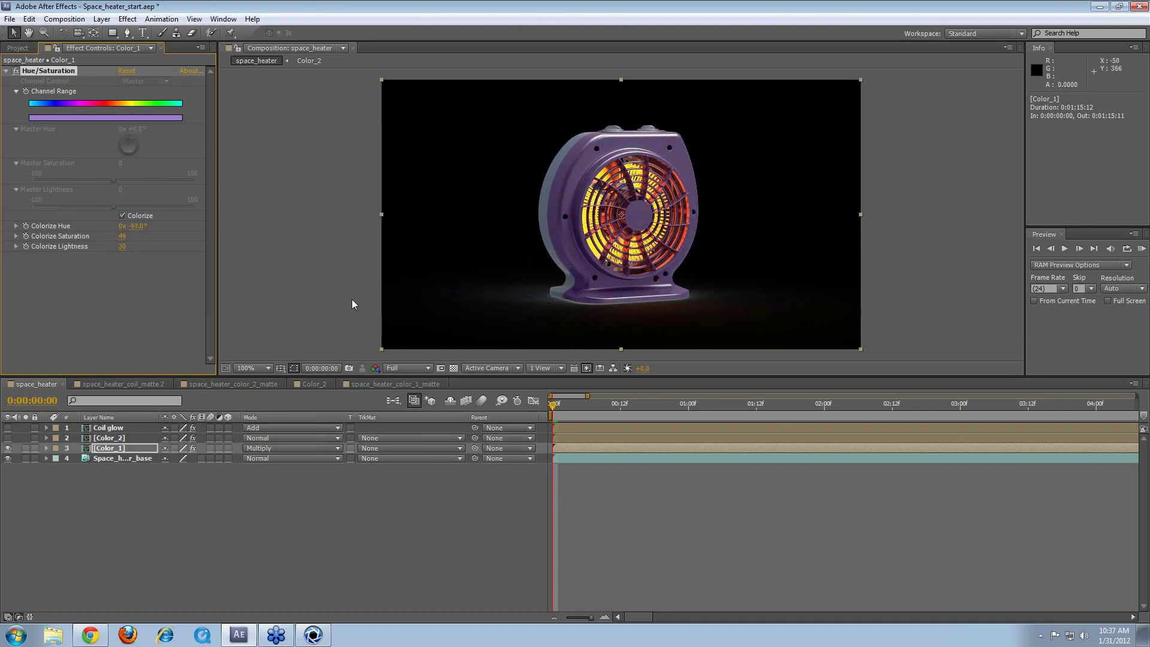
Step: Toggle the Color_1 layer's visibility to compare the recoloured heater with the original base render
{"action": "left_click", "coordinate": [115, 457]}
{"action": "left_click", "coordinate": [7, 448]}
{"action": "left_click", "coordinate": [7, 448]}
{"action": "left_click", "coordinate": [7, 448]}
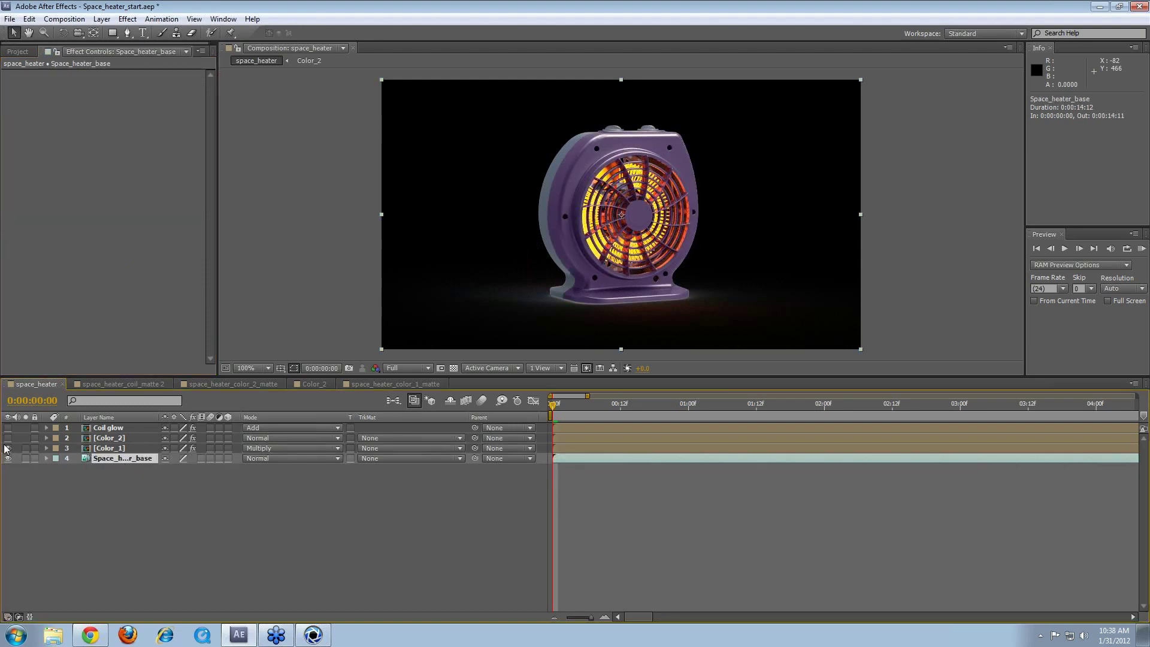
{"action": "left_click", "coordinate": [115, 448]}
{"action": "left_click", "coordinate": [103, 440]}
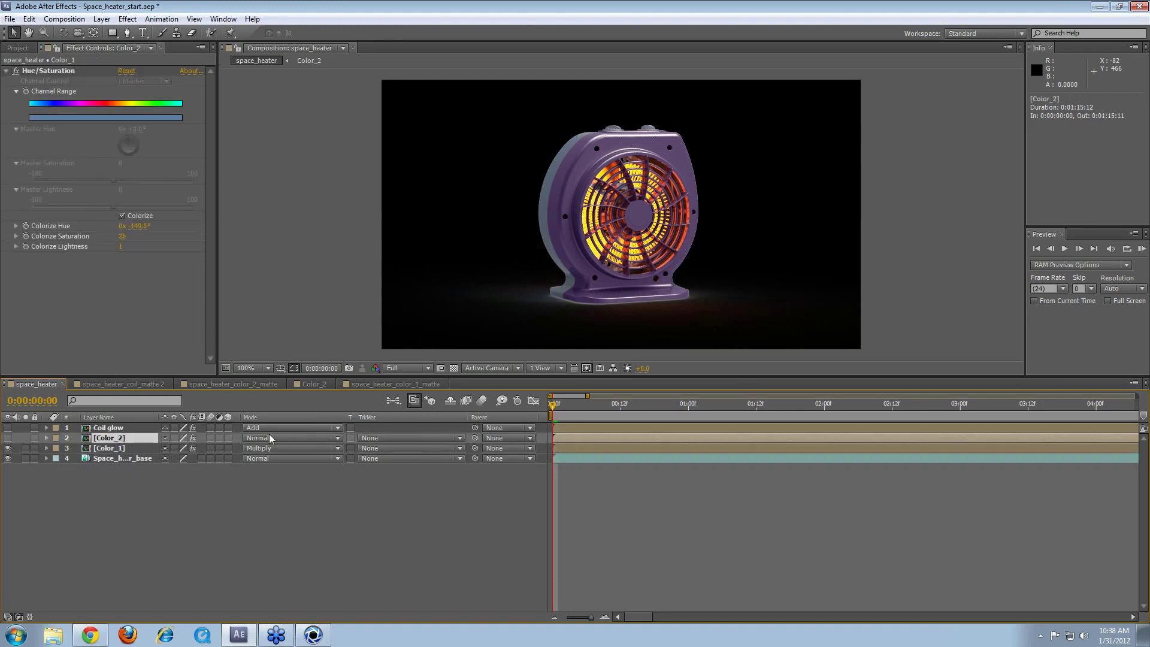
{"action": "left_click", "coordinate": [270, 437]}
{"action": "left_click", "coordinate": [14, 449]}
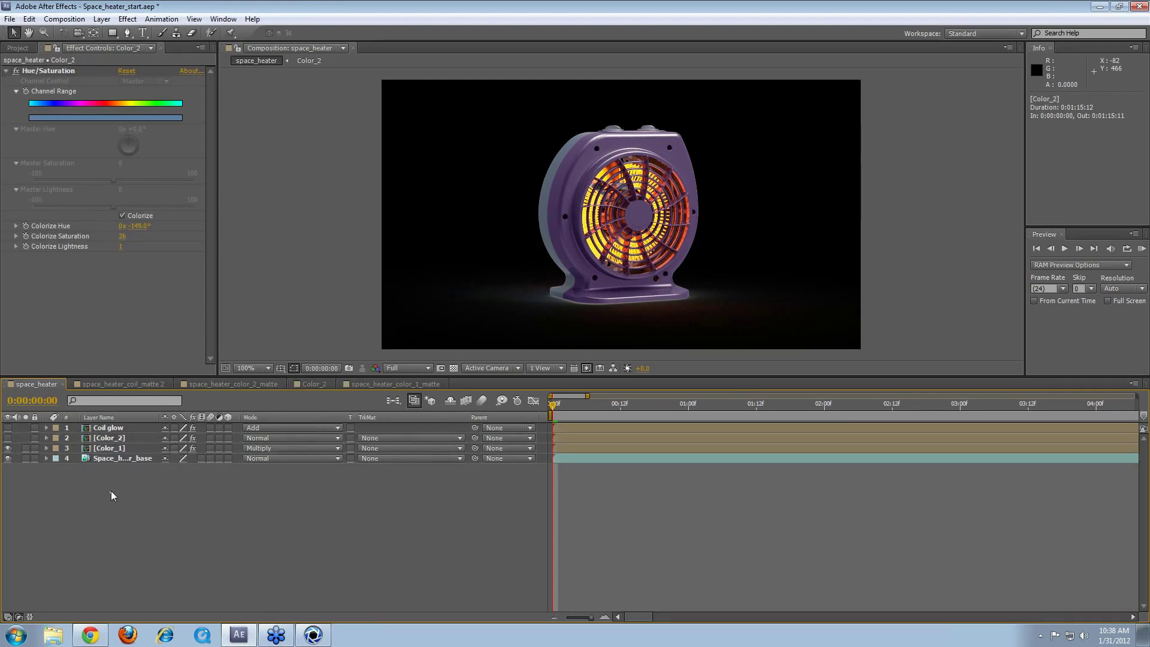
{"action": "left_click", "coordinate": [8, 449]}
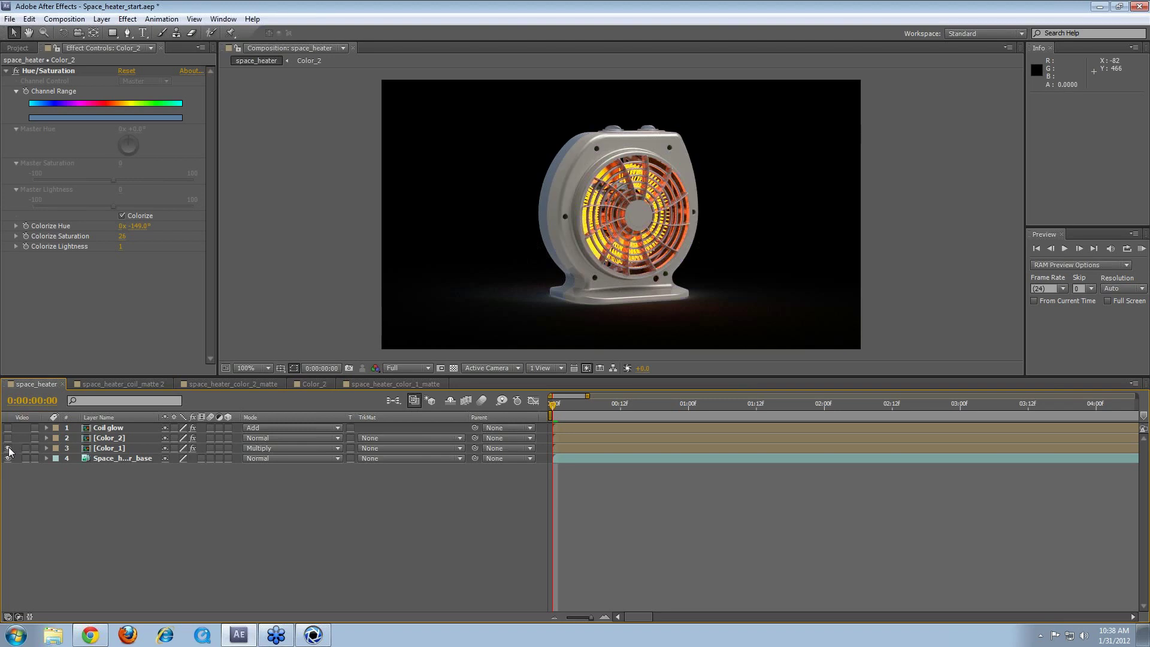
{"action": "left_click", "coordinate": [8, 449]}
Step: Show the Color_2 layer and set its blending mode to Multiply
{"action": "left_click", "coordinate": [8, 438]}
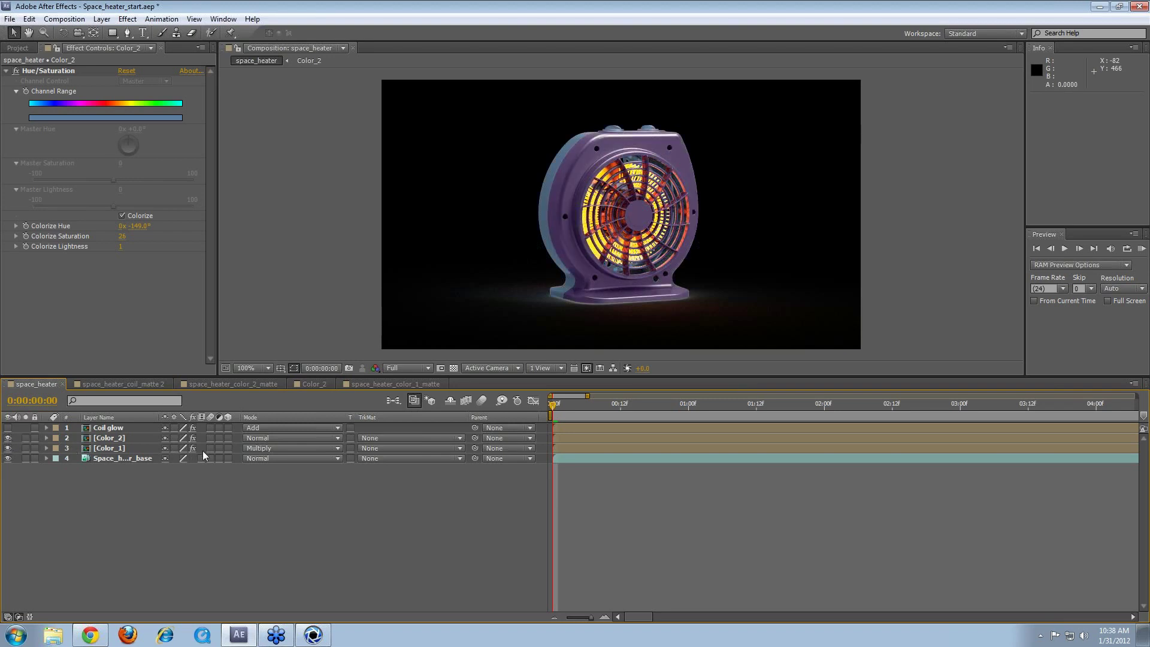
{"action": "left_click", "coordinate": [111, 438]}
{"action": "left_click", "coordinate": [260, 437]}
{"action": "key", "text": "Escape"}
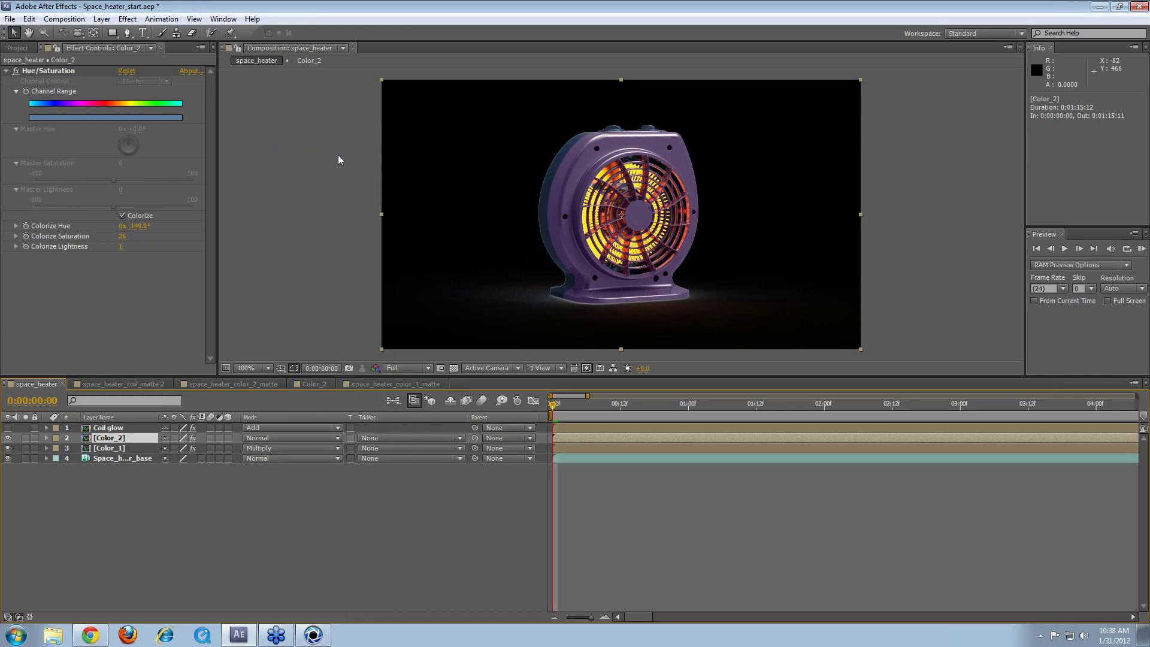
Step: Scrub the timeline to 0:00:02:09 to check both recoloured halves of the heater, and return to the first frame
{"action": "left_click_drag", "start_coordinate": [558, 405], "coordinate": [873, 408]}
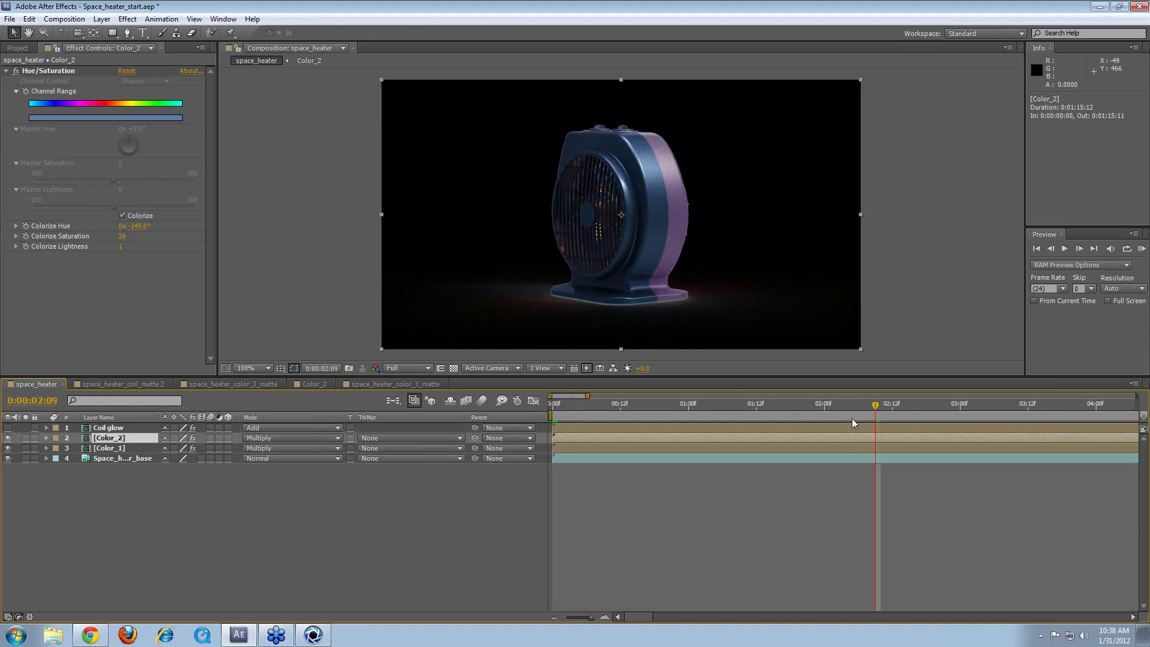
{"action": "left_click", "coordinate": [162, 489]}
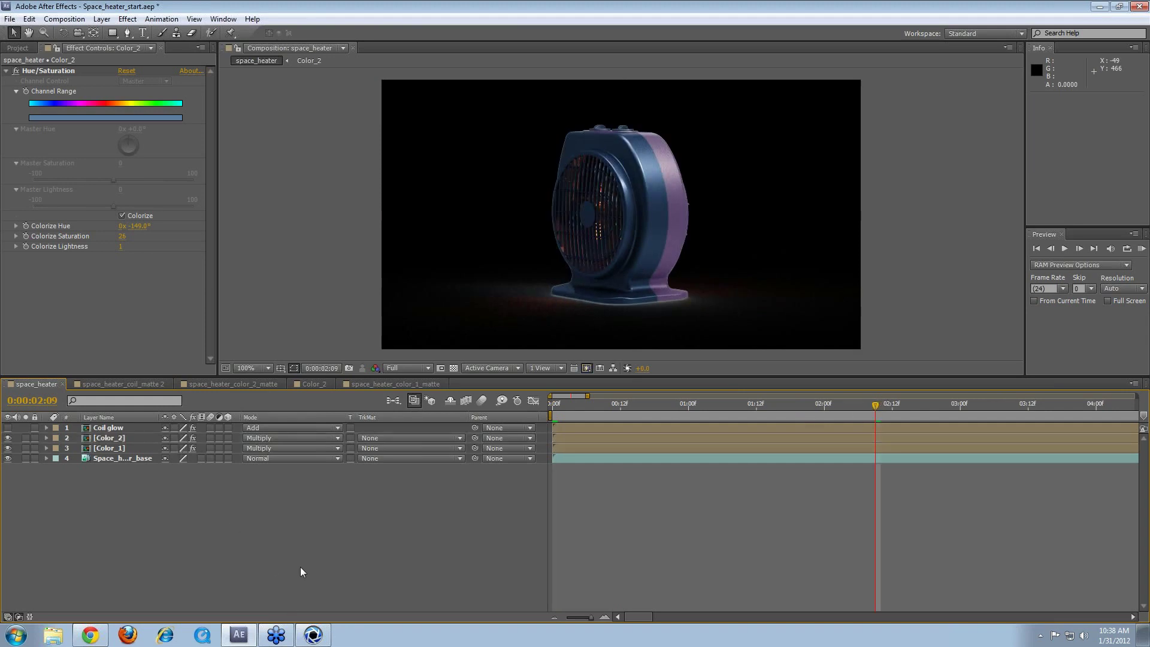
{"action": "left_click_drag", "start_coordinate": [738, 397], "coordinate": [548, 423]}
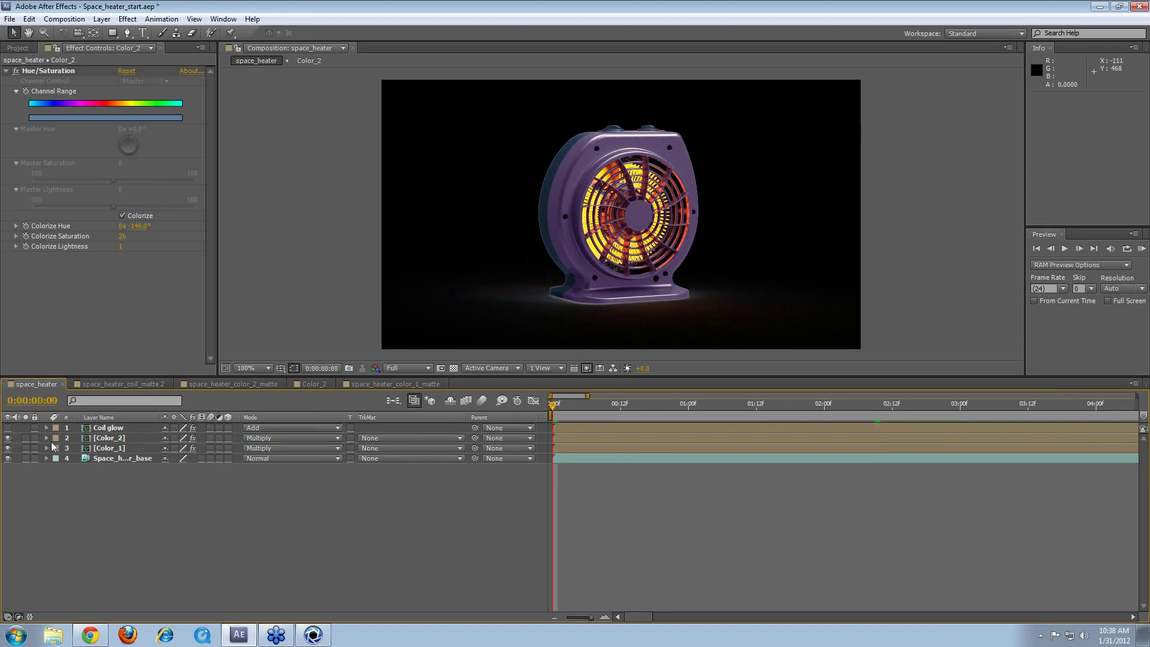
Step: Hide the Color_2 and Color_1 layers to inspect the untinted Space_heater_base, and show both colour layers again
{"action": "left_click", "coordinate": [7, 438]}
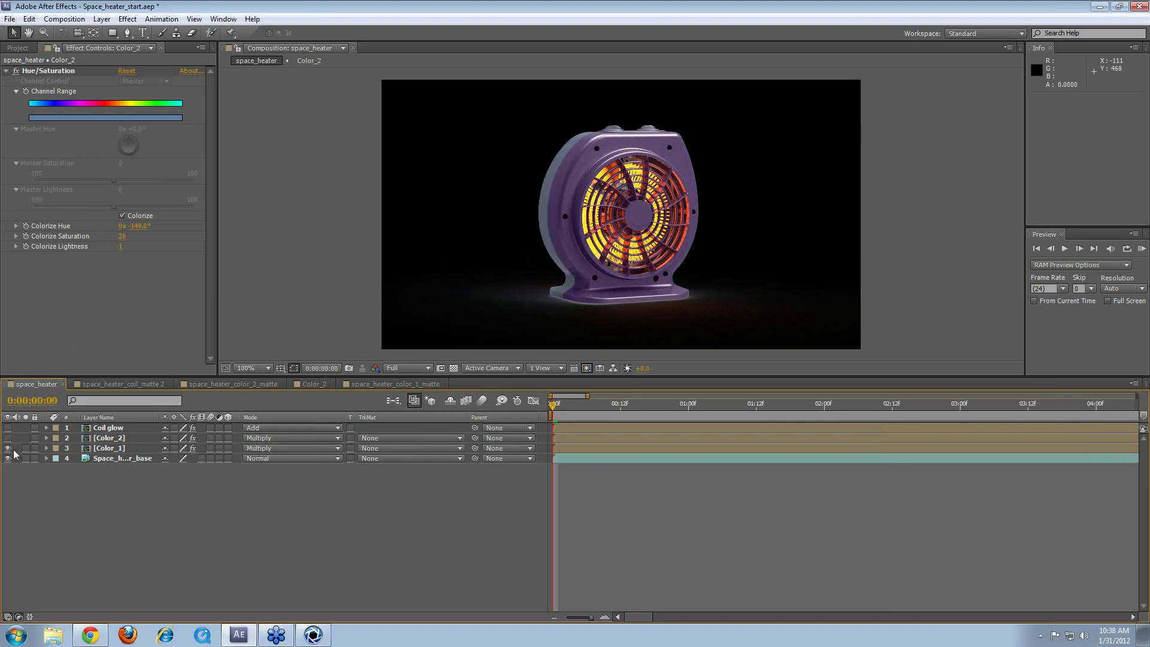
{"action": "left_click", "coordinate": [27, 453]}
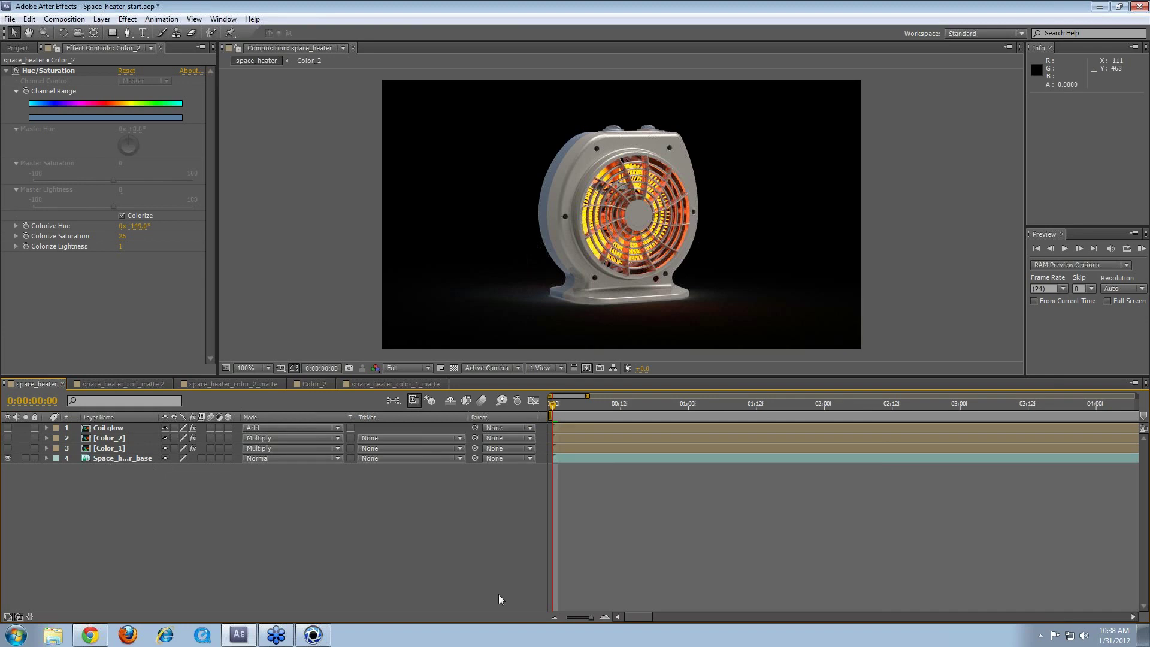
{"action": "left_click", "coordinate": [135, 450]}
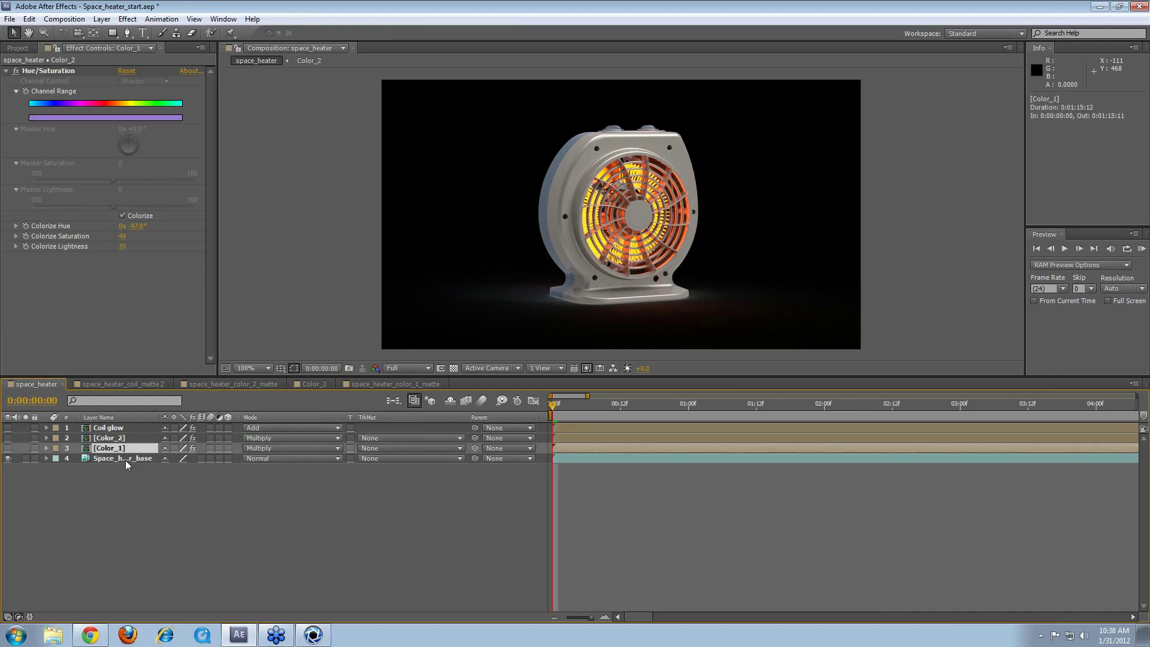
{"action": "left_click", "coordinate": [125, 459]}
{"action": "left_click_drag", "start_coordinate": [8, 448], "coordinate": [7, 439]}
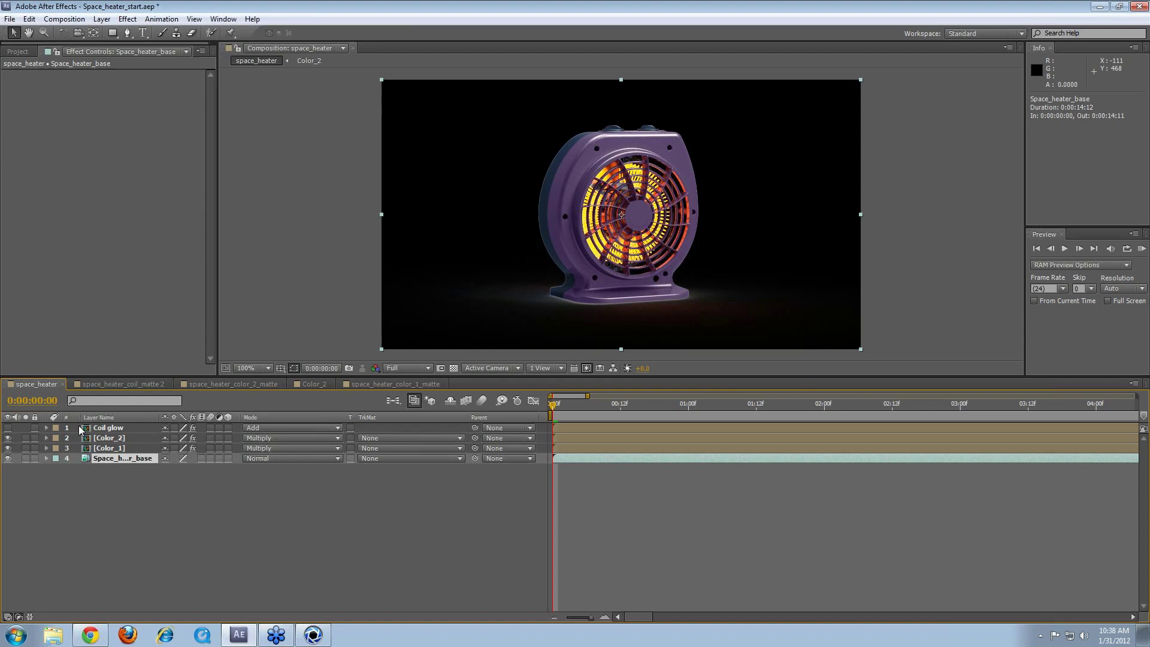
Step: Turn on the Coil glow layer and scrub through the animation to check the composite around the exploded view
{"action": "left_click", "coordinate": [114, 427]}
{"action": "left_click", "coordinate": [8, 428]}
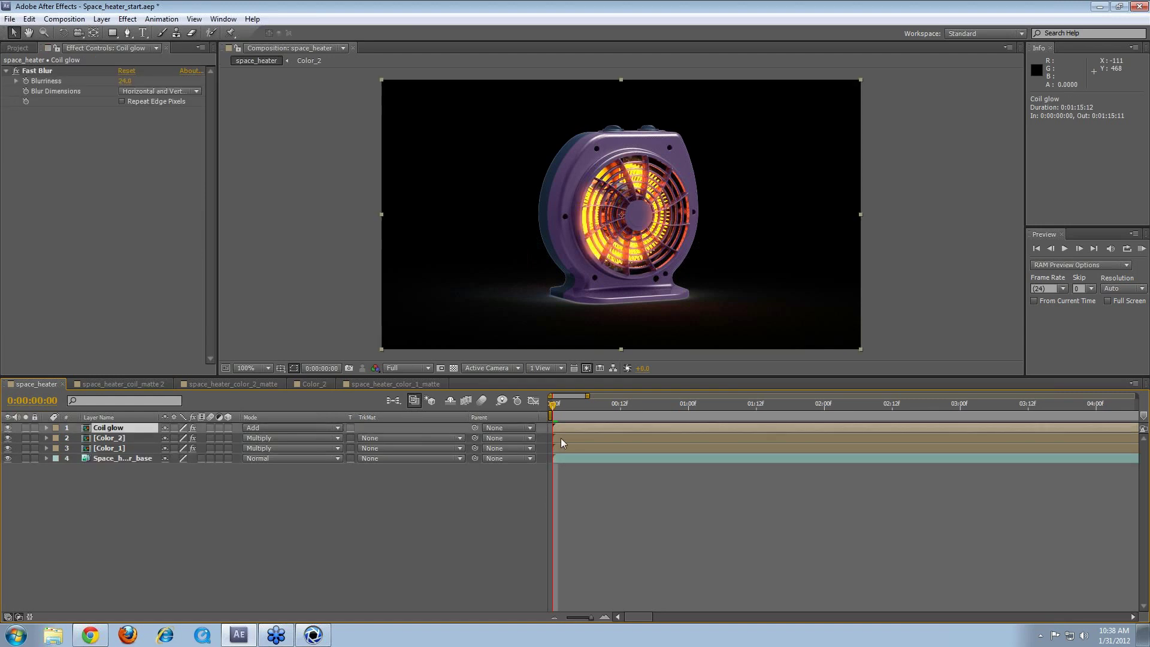
{"action": "left_click_drag", "start_coordinate": [602, 414], "coordinate": [940, 446]}
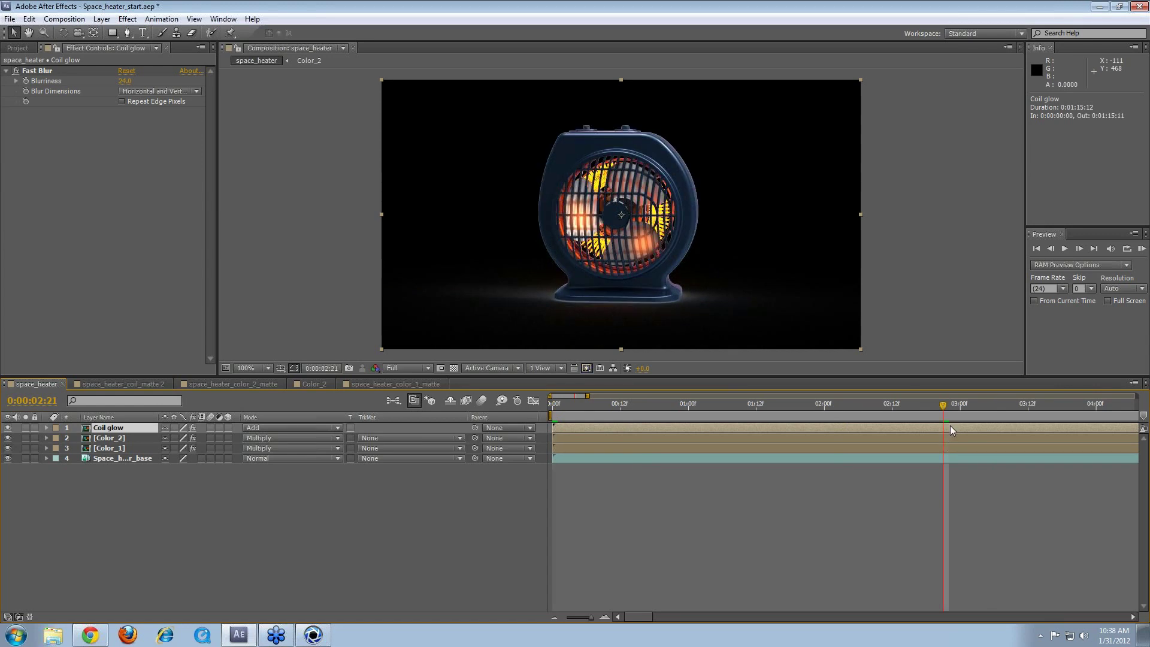
{"action": "key", "text": "space"}
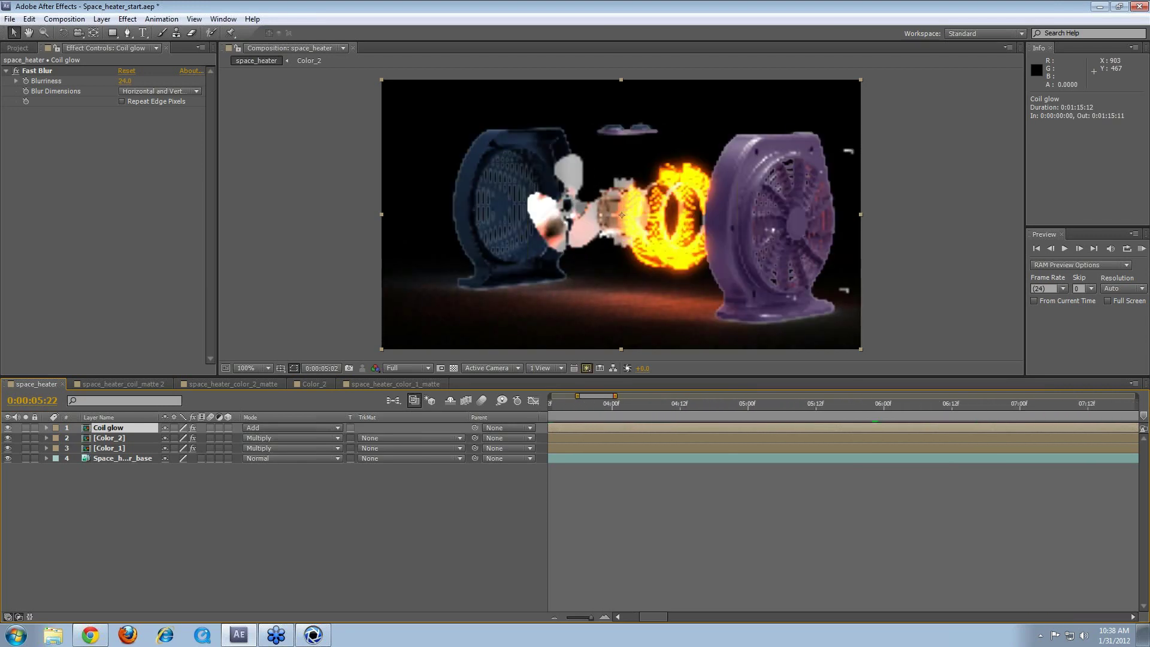
{"action": "mouse_move", "coordinate": [793, 393]}
{"action": "left_mouse_down"}
{"action": "mouse_move", "coordinate": [777, 393]}
{"action": "mouse_move", "coordinate": [806, 391]}
{"action": "left_mouse_up"}
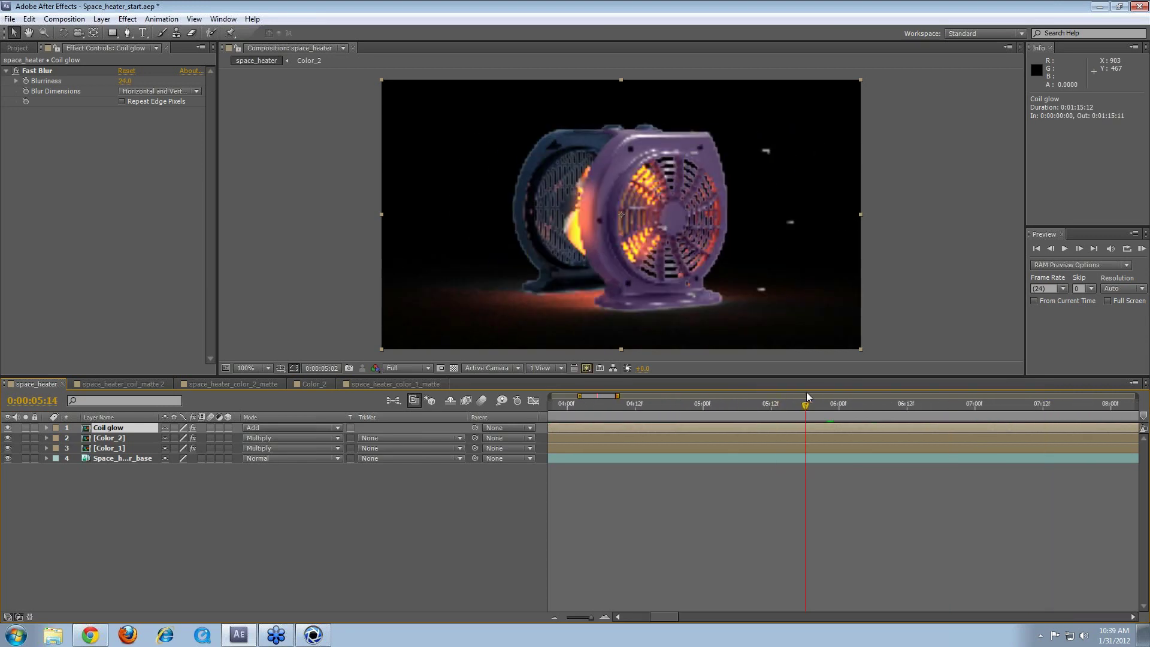
Step: Play the tinted composite around the exploded view, return to the first frame, and show the whole clip in the timeline
{"action": "left_click", "coordinate": [834, 393]}
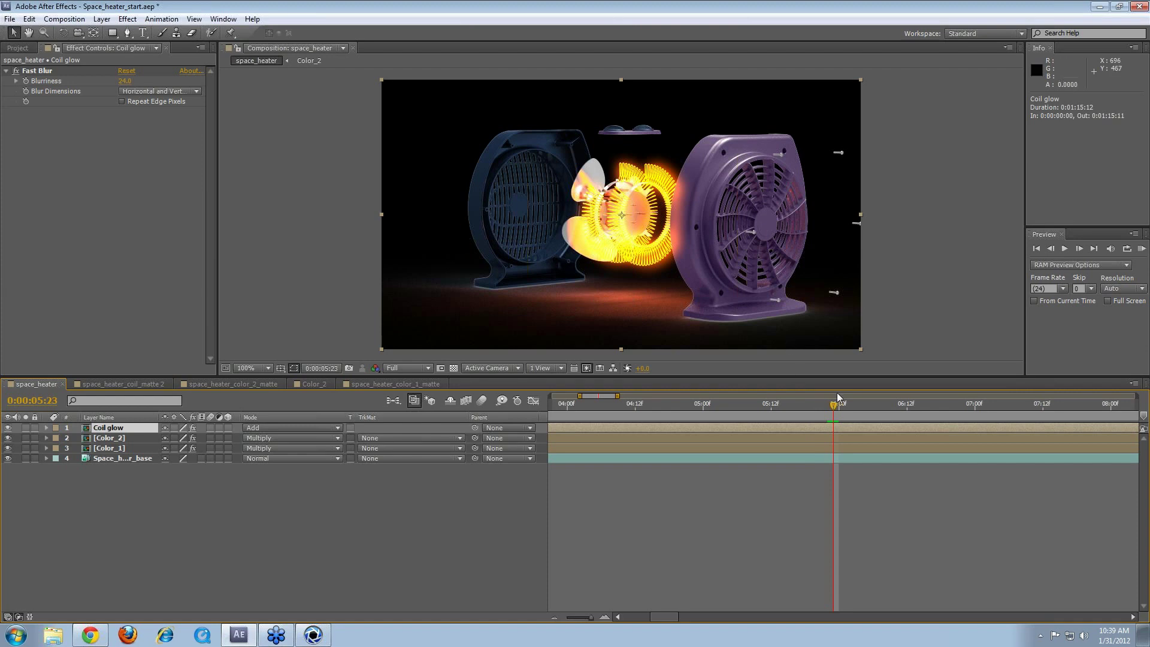
{"action": "key", "text": "space"}
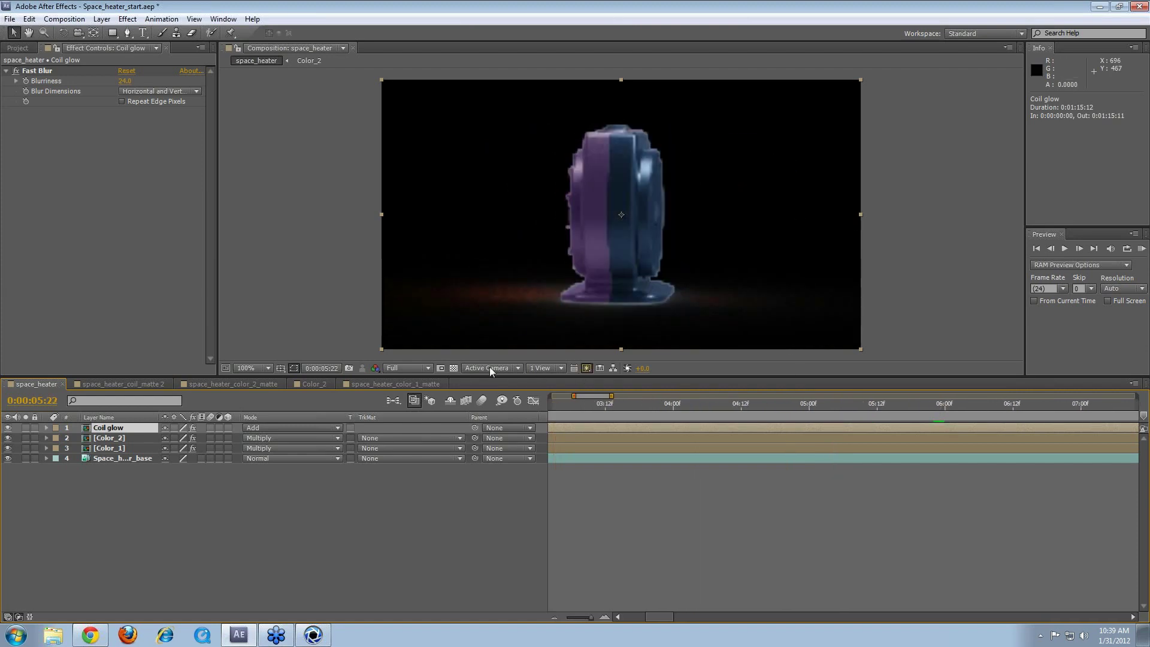
{"action": "key", "text": "Home"}
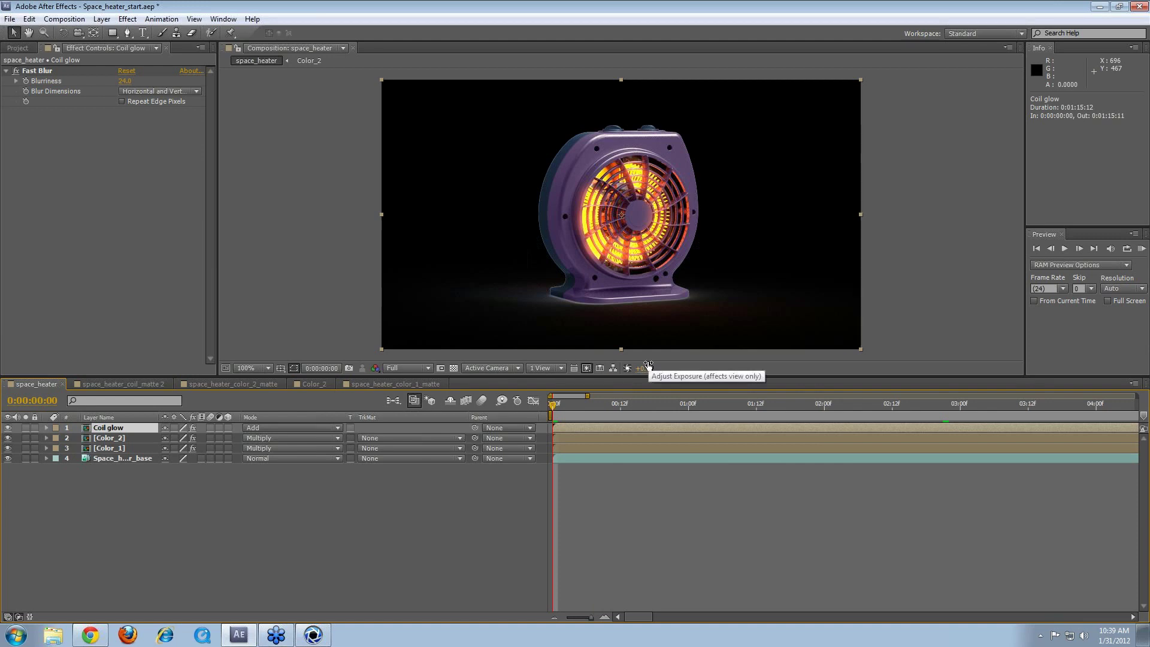
{"action": "left_click_drag", "start_coordinate": [585, 618], "coordinate": [573, 617]}
{"action": "mouse_move", "coordinate": [556, 407]}
{"action": "left_mouse_down"}
{"action": "mouse_move", "coordinate": [579, 407]}
{"action": "mouse_move", "coordinate": [551, 407]}
{"action": "left_mouse_up"}
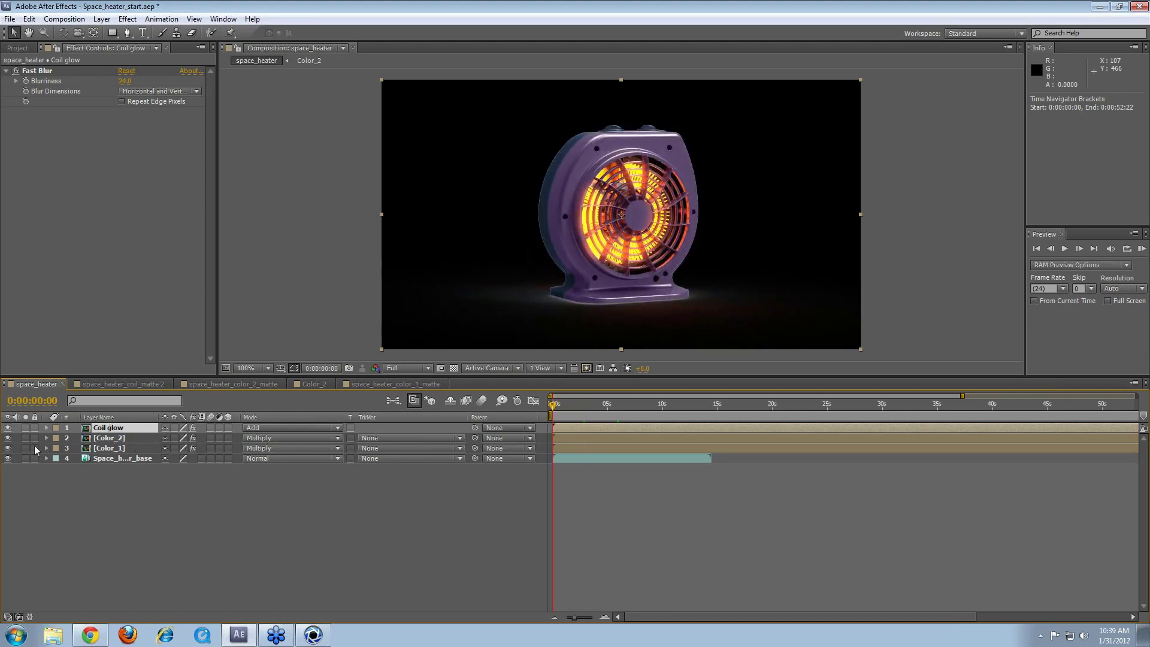
{"action": "left_click_drag", "start_coordinate": [596, 421], "coordinate": [551, 419]}
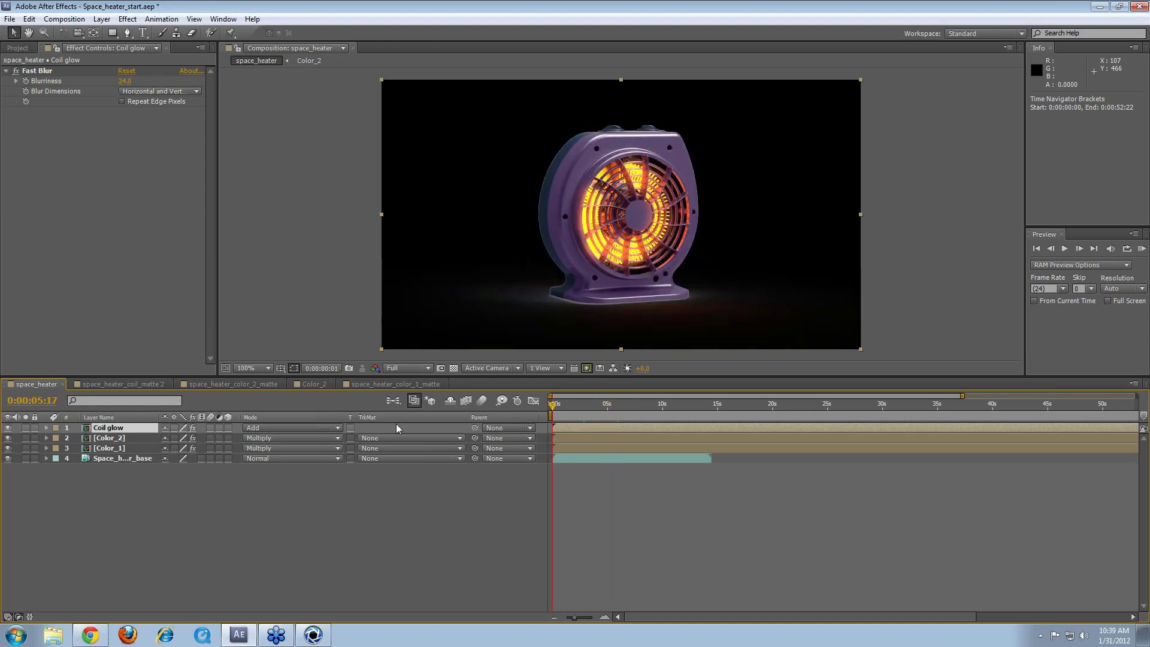
Step: Hide the Color_1 and Color_2 layers and add a new adjustment layer above Coil glow
{"action": "left_click", "coordinate": [8, 448]}
{"action": "left_click", "coordinate": [8, 437]}
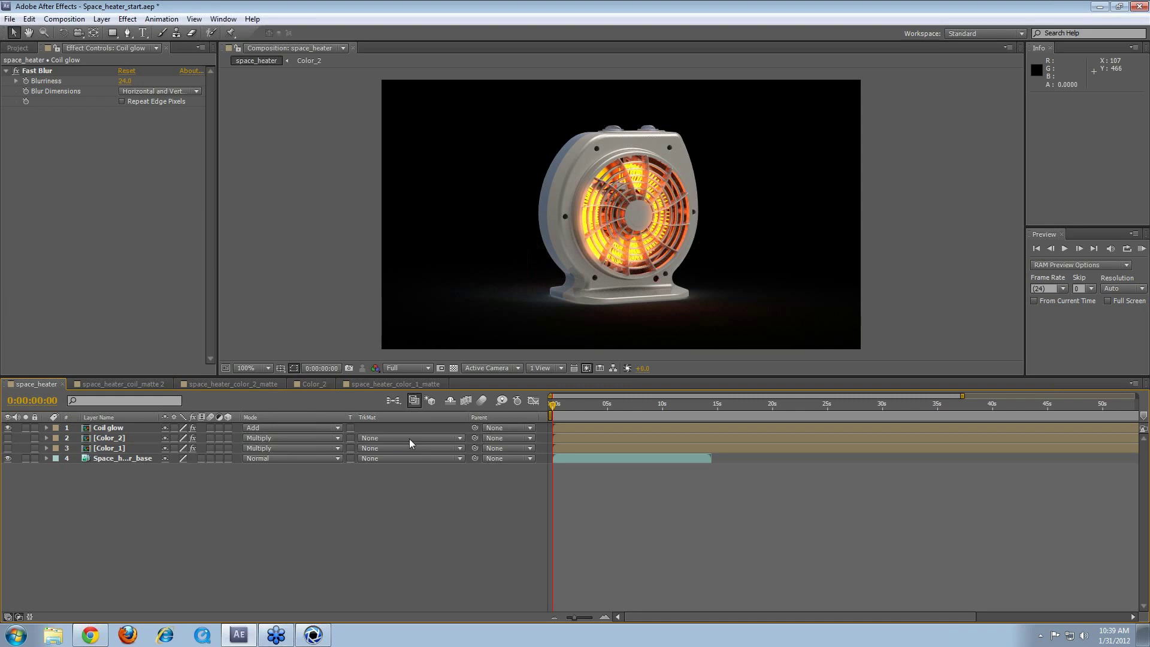
{"action": "left_click", "coordinate": [120, 427]}
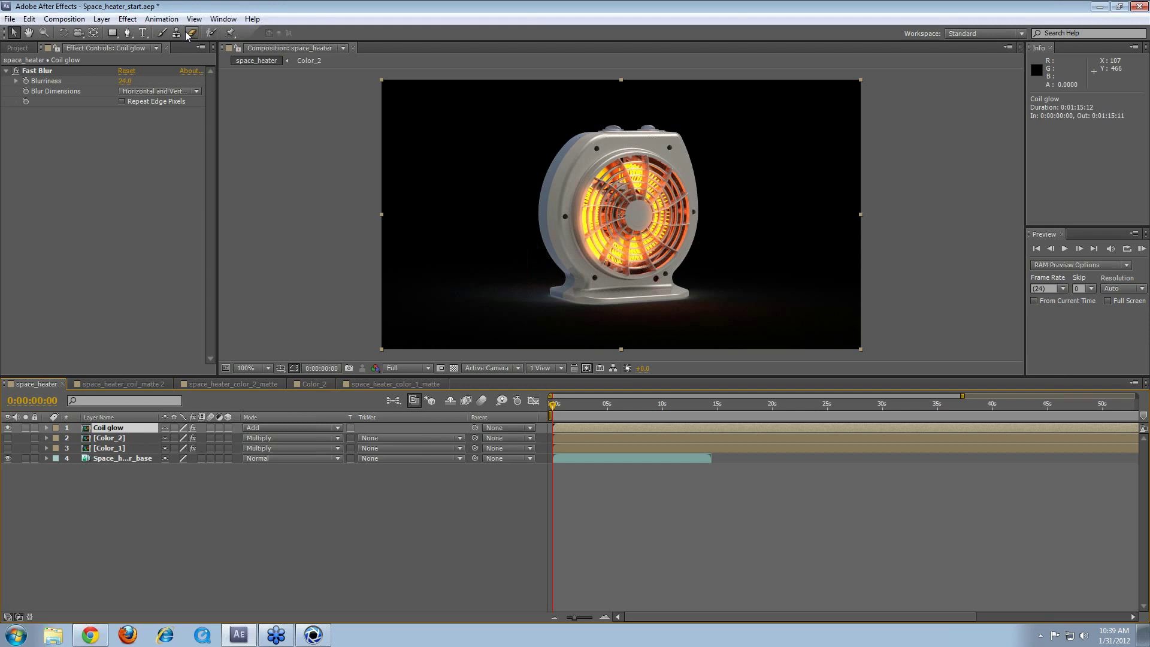
{"action": "left_click", "coordinate": [101, 19]}
{"action": "mouse_move", "coordinate": [109, 36]}
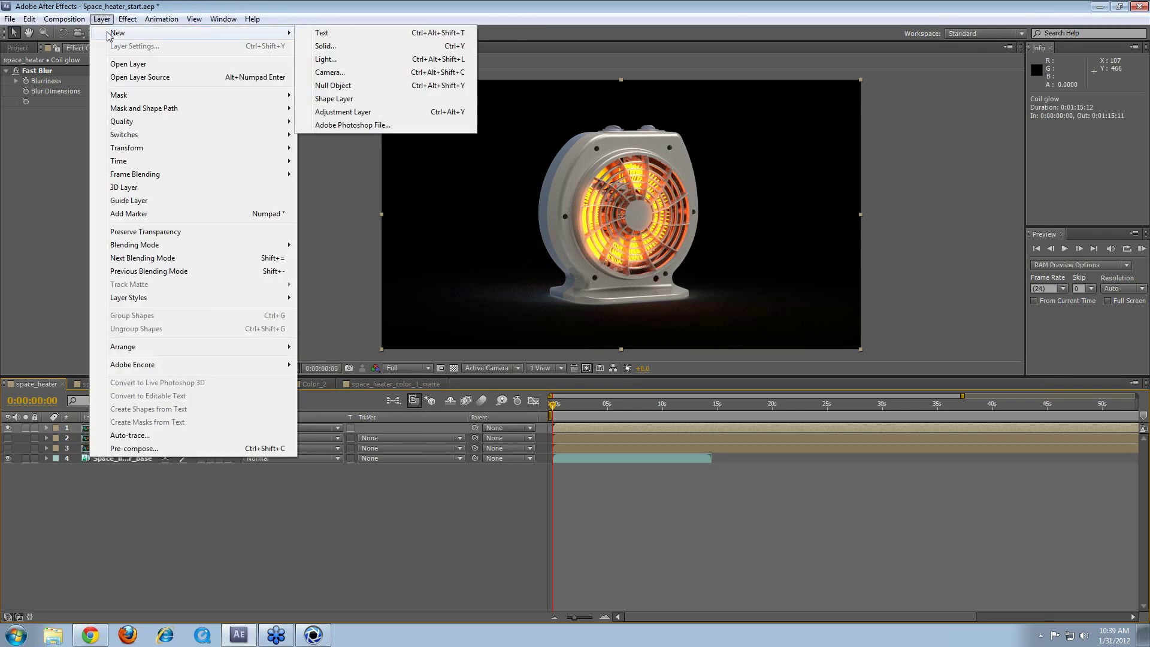
{"action": "left_click", "coordinate": [376, 113]}
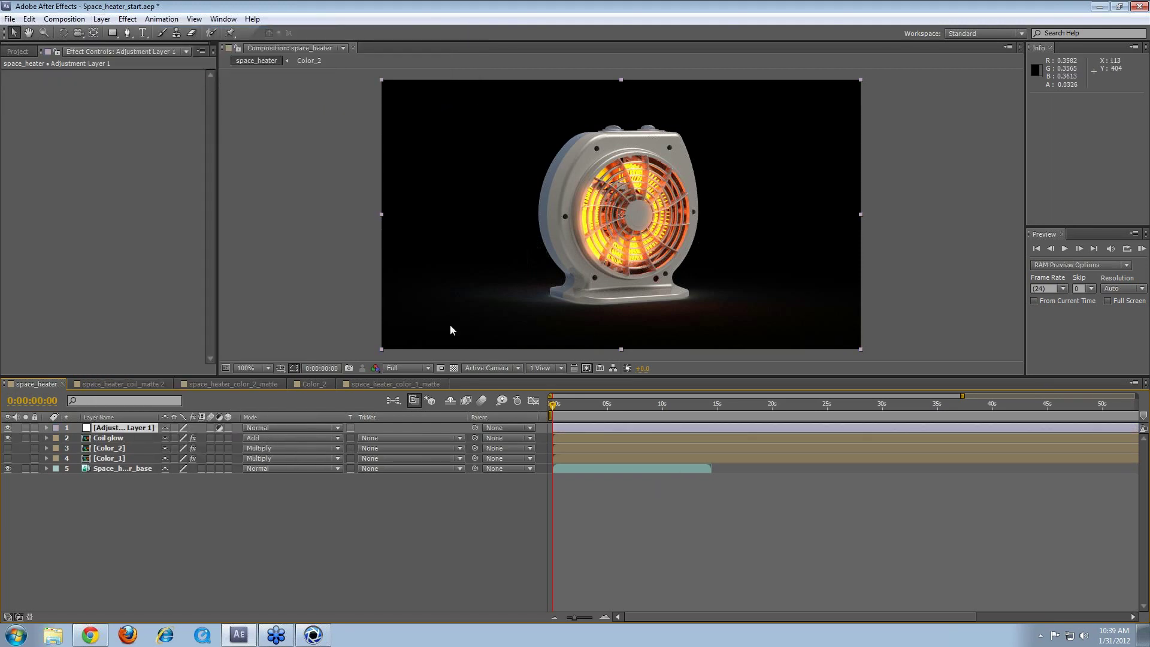
Step: Apply the RE:Vision RSMB motion blur effect to the adjustment layer and show the layers' source names
{"action": "left_click", "coordinate": [123, 429]}
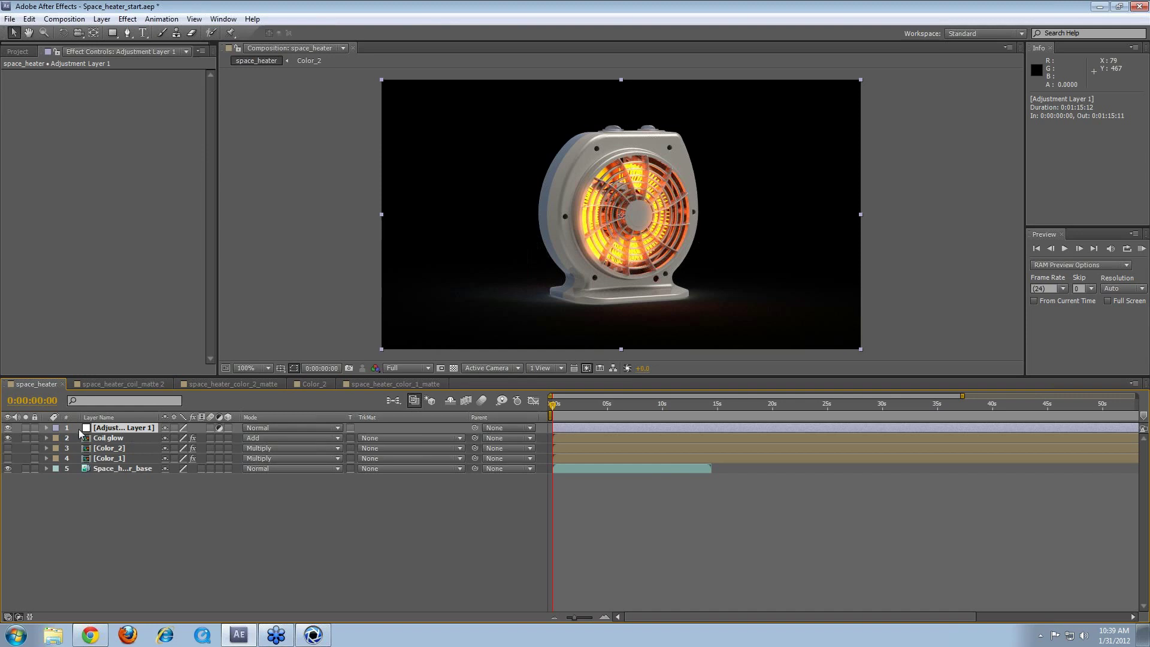
{"action": "left_click", "coordinate": [128, 20]}
{"action": "mouse_move", "coordinate": [158, 264]}
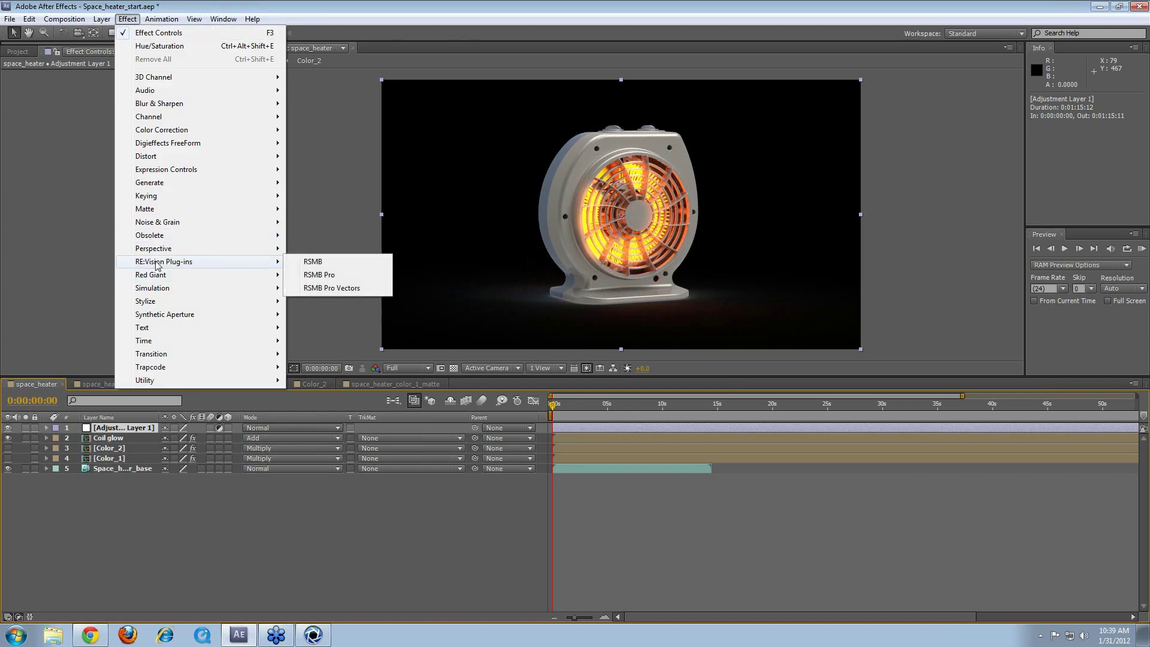
{"action": "left_click", "coordinate": [329, 261]}
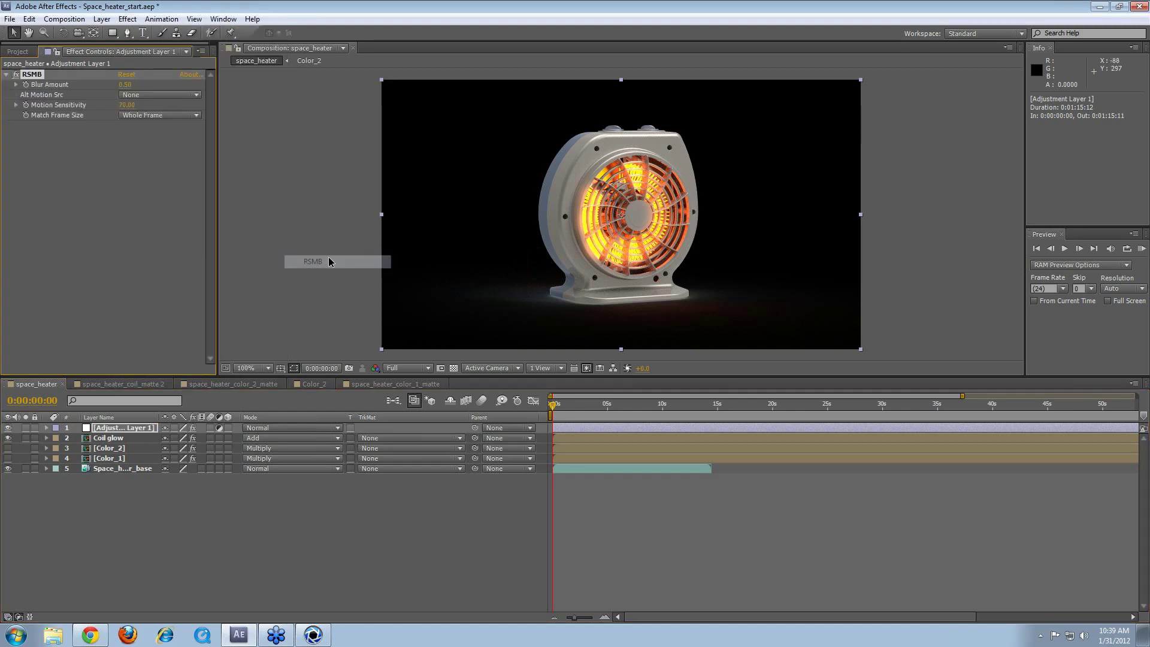
{"action": "left_click", "coordinate": [99, 417]}
Step: Scrub through the animation and toggle the RSMB effect at 0:00:06:14 to compare the fan blades with and without motion blur
{"action": "left_click_drag", "start_coordinate": [555, 408], "coordinate": [583, 407]}
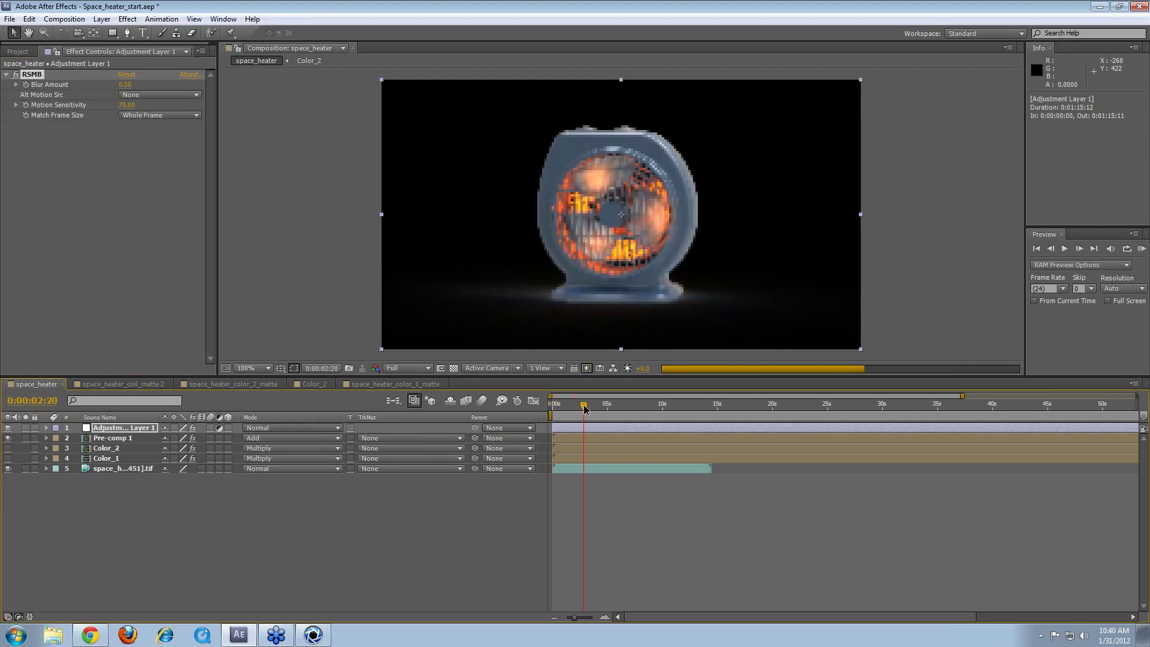
{"action": "left_click", "coordinate": [595, 405]}
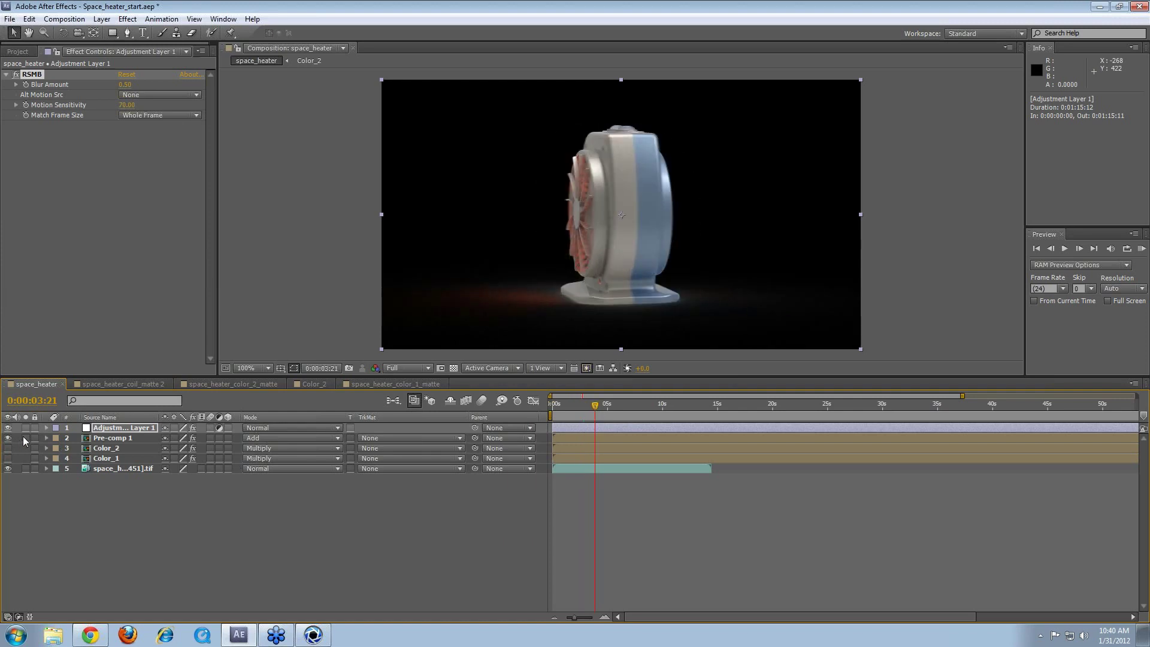
{"action": "left_click_drag", "start_coordinate": [595, 397], "coordinate": [596, 409]}
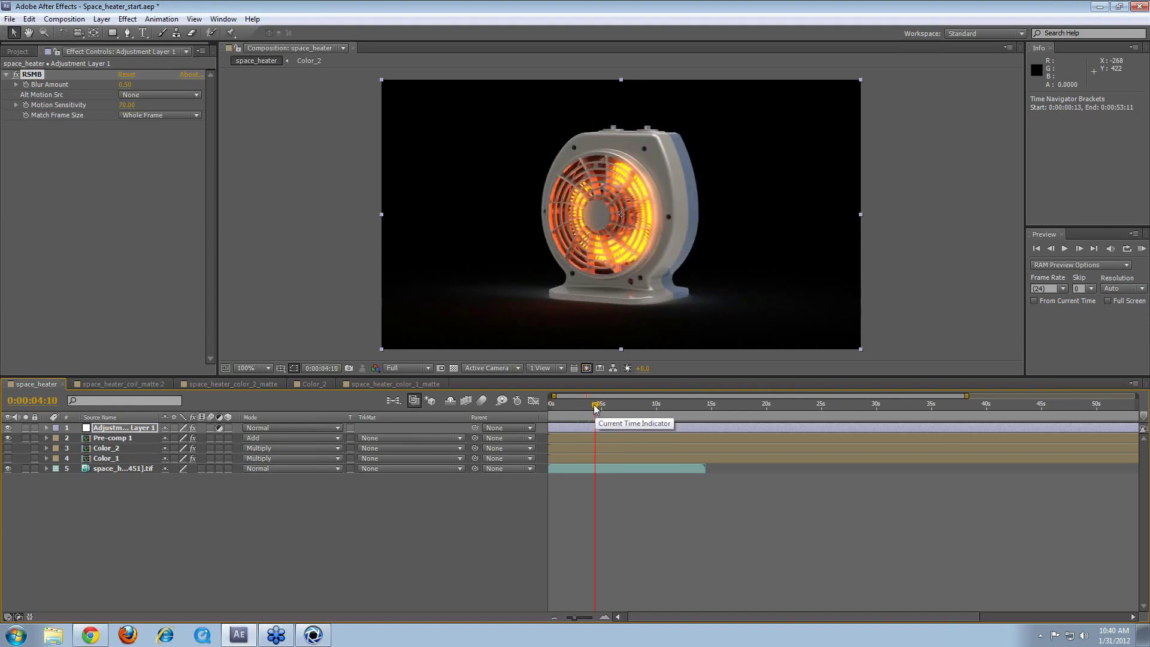
{"action": "left_click", "coordinate": [16, 77]}
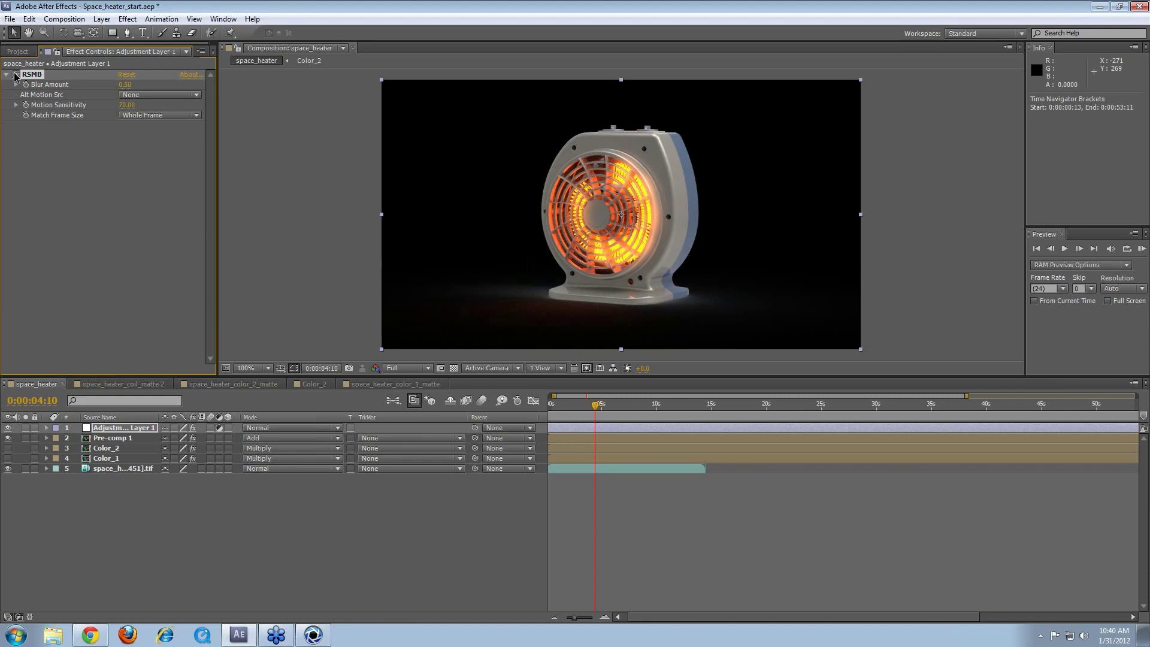
{"action": "left_click_drag", "start_coordinate": [607, 405], "coordinate": [666, 409]}
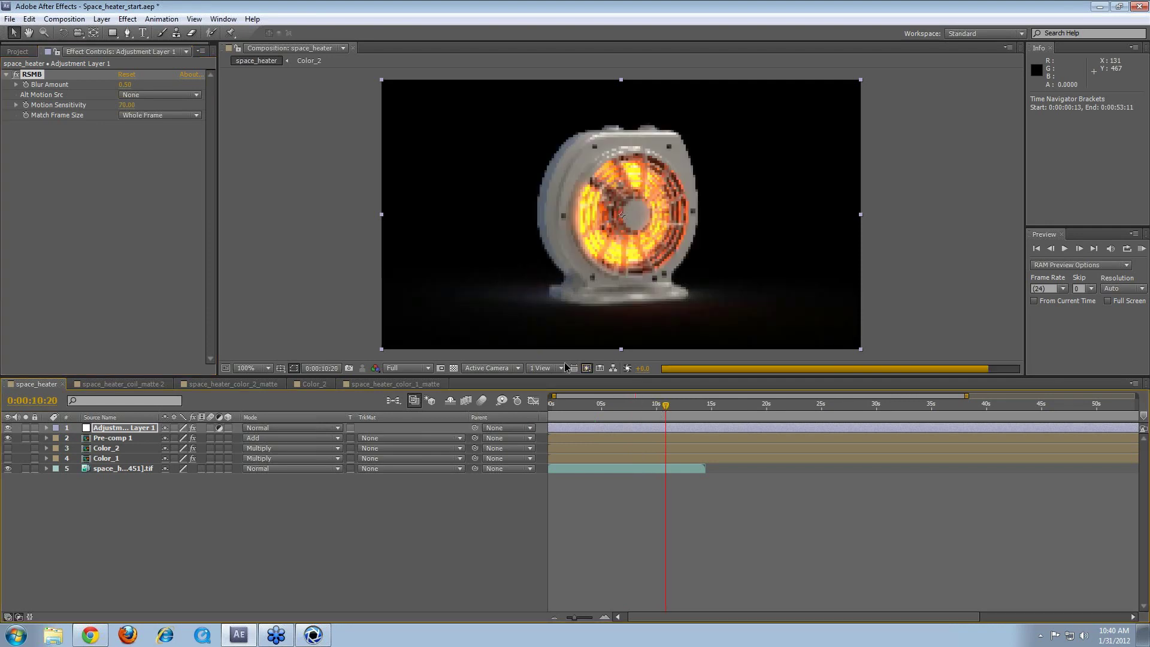
{"action": "left_click_drag", "start_coordinate": [679, 407], "coordinate": [619, 415]}
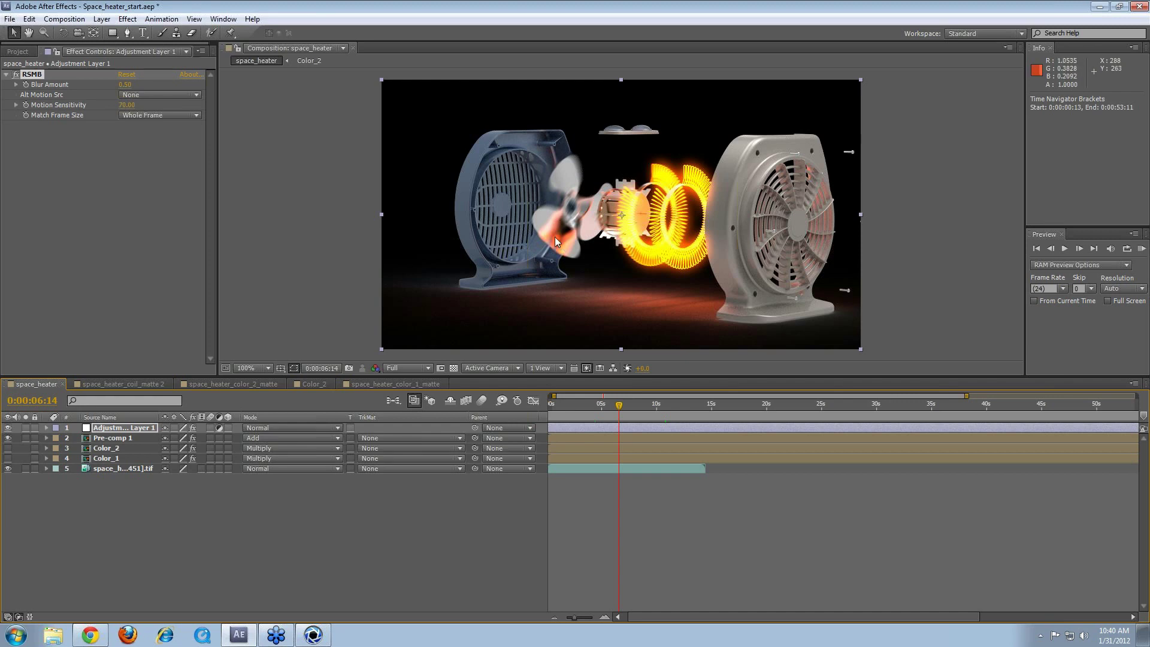
{"action": "left_click", "coordinate": [17, 74]}
{"action": "left_click", "coordinate": [16, 75]}
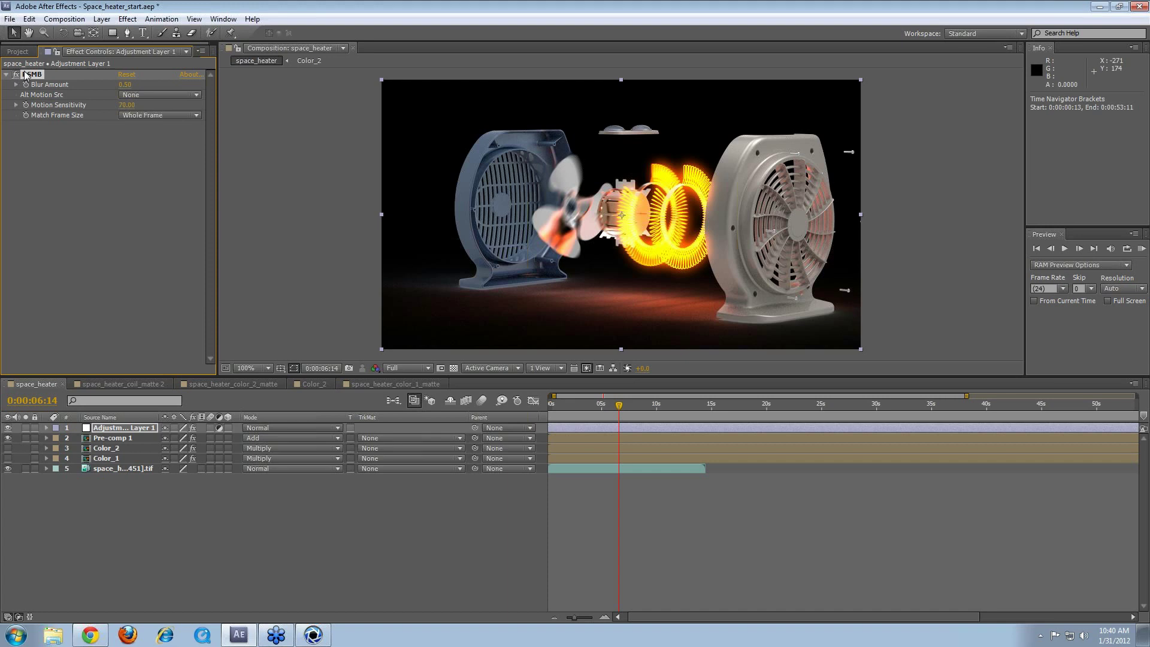
Step: Set the RSMB Blur Amount to 0.40 and return to the first frame
{"action": "left_click_drag", "start_coordinate": [125, 84], "coordinate": [126, 84]}
{"action": "left_click_drag", "start_coordinate": [124, 85], "coordinate": [121, 85]}
{"action": "left_click_drag", "start_coordinate": [574, 618], "coordinate": [537, 537]}
{"action": "left_click", "coordinate": [565, 415]}
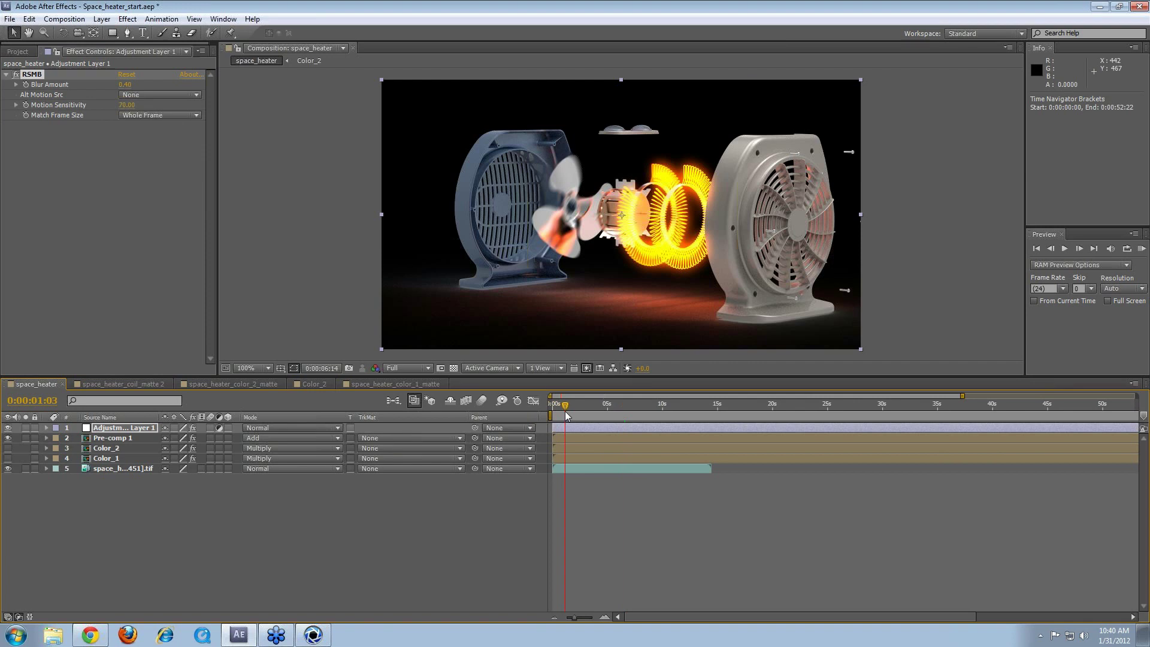
{"action": "key", "text": "Home"}
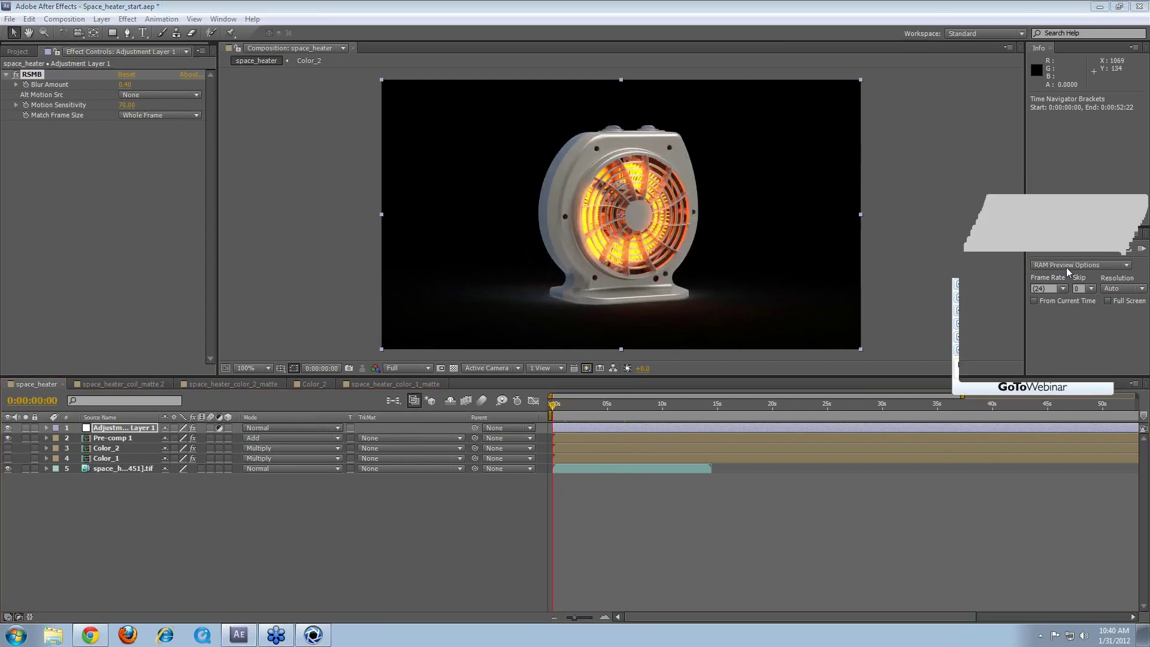
Step: Run a RAM preview of the motion-blurred animation from the first frame and stop the playback
{"action": "left_click_drag", "start_coordinate": [1105, 231], "coordinate": [1104, 171]}
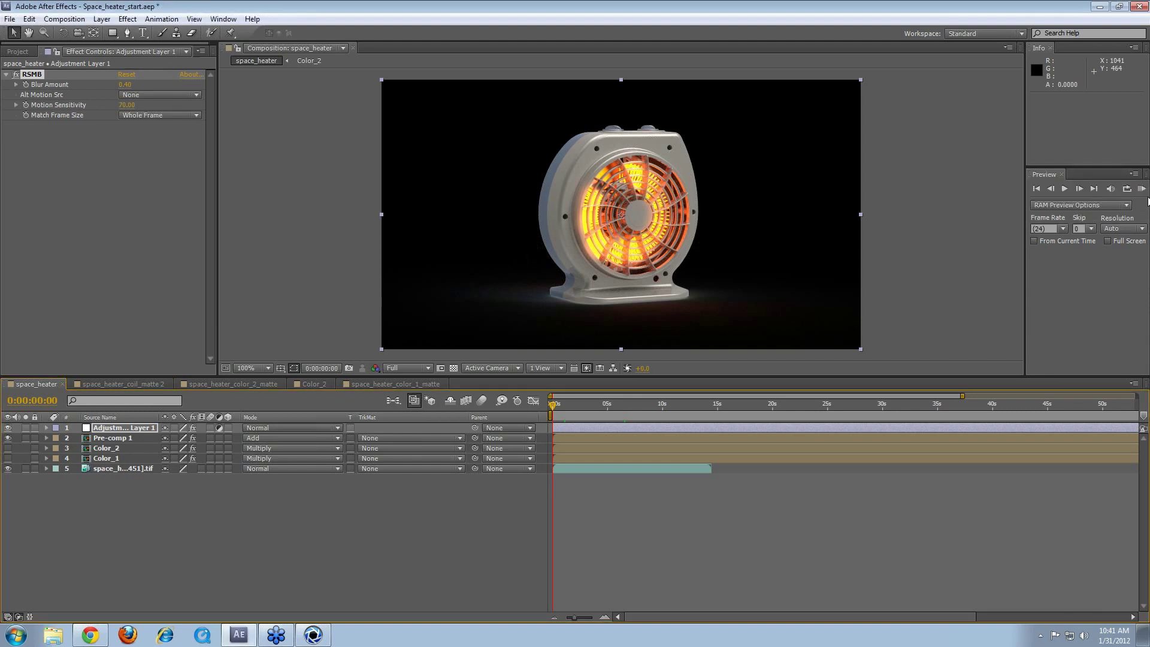
{"action": "left_click", "coordinate": [1141, 189]}
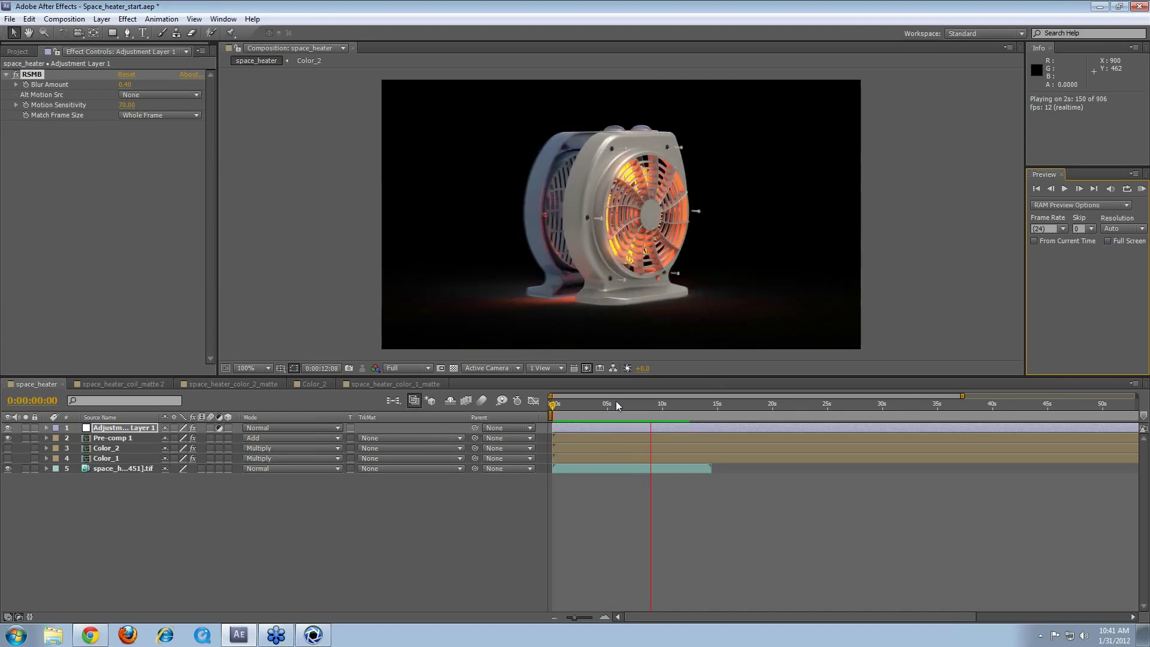
{"action": "left_click", "coordinate": [591, 404]}
{"action": "left_click", "coordinate": [551, 412]}
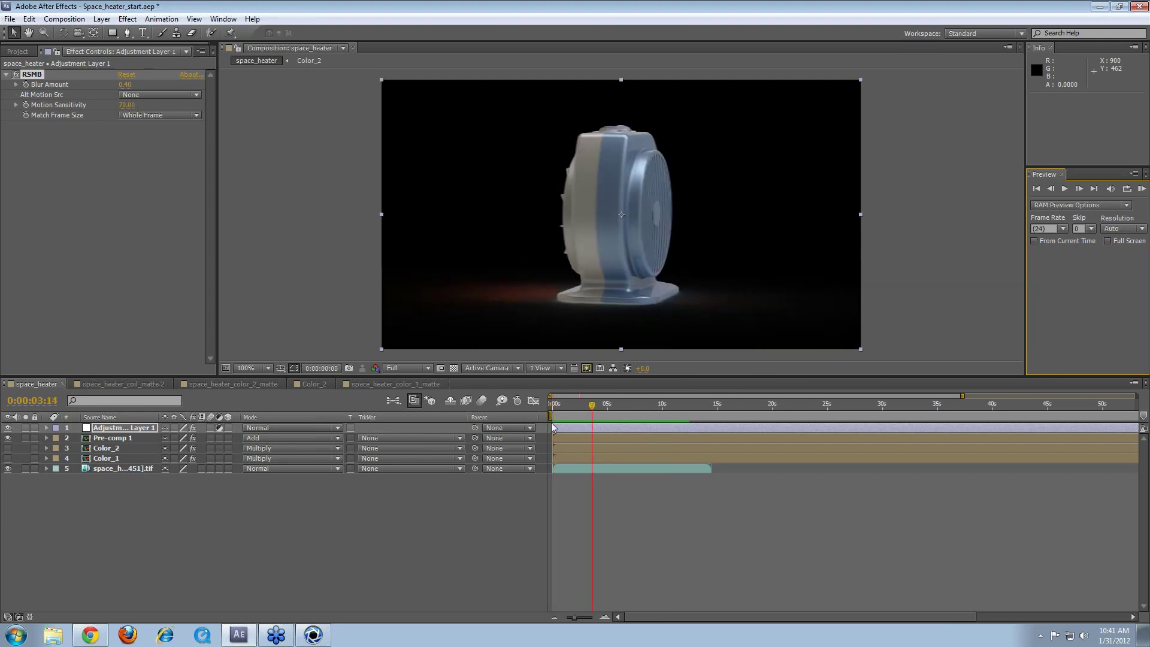
Step: Move to 0:00:13:13 and add a comp-size black solid named Black Solid 1 above the adjustment layer
{"action": "left_click_drag", "start_coordinate": [663, 409], "coordinate": [701, 413]}
{"action": "left_click", "coordinate": [120, 429]}
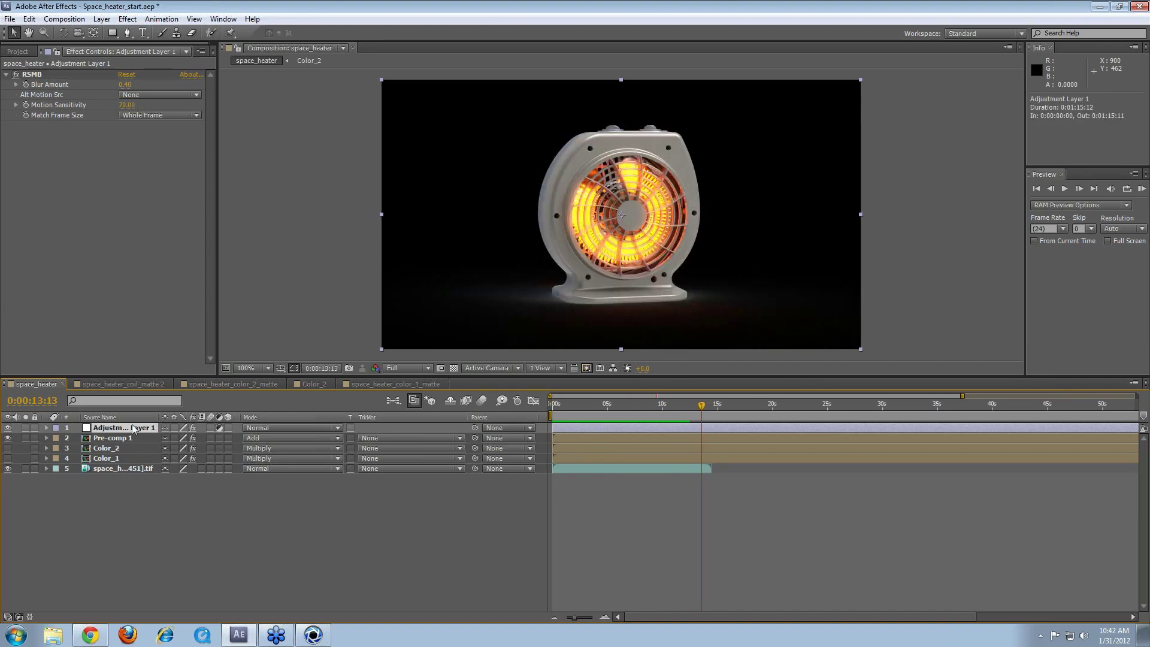
{"action": "left_click", "coordinate": [101, 19]}
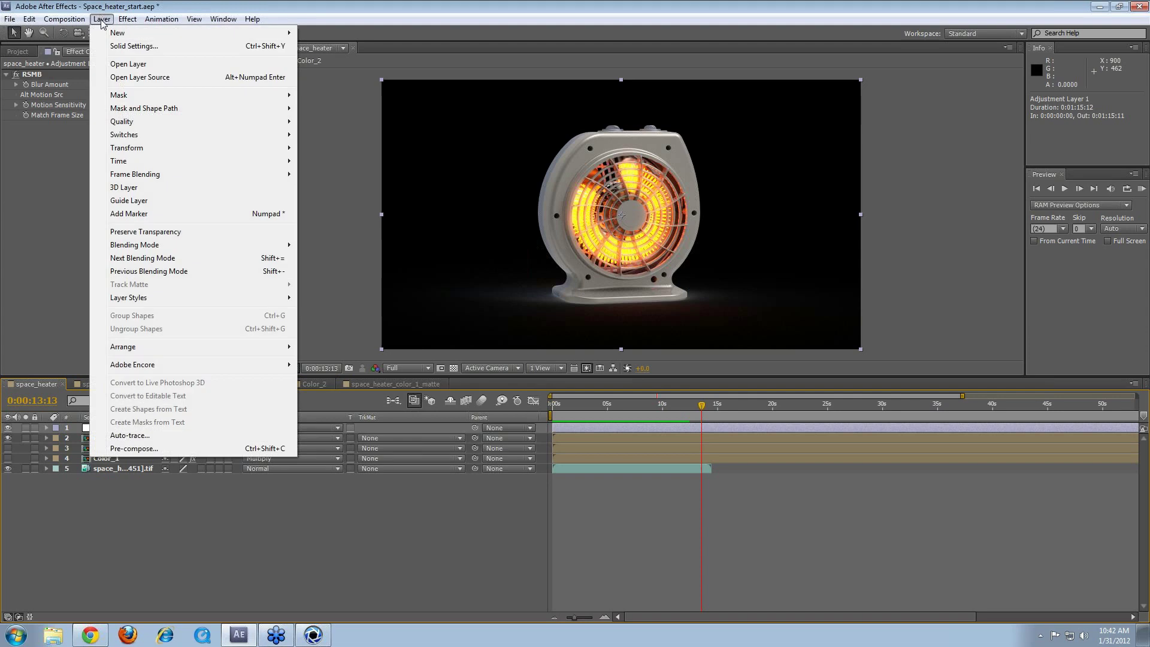
{"action": "mouse_move", "coordinate": [179, 32]}
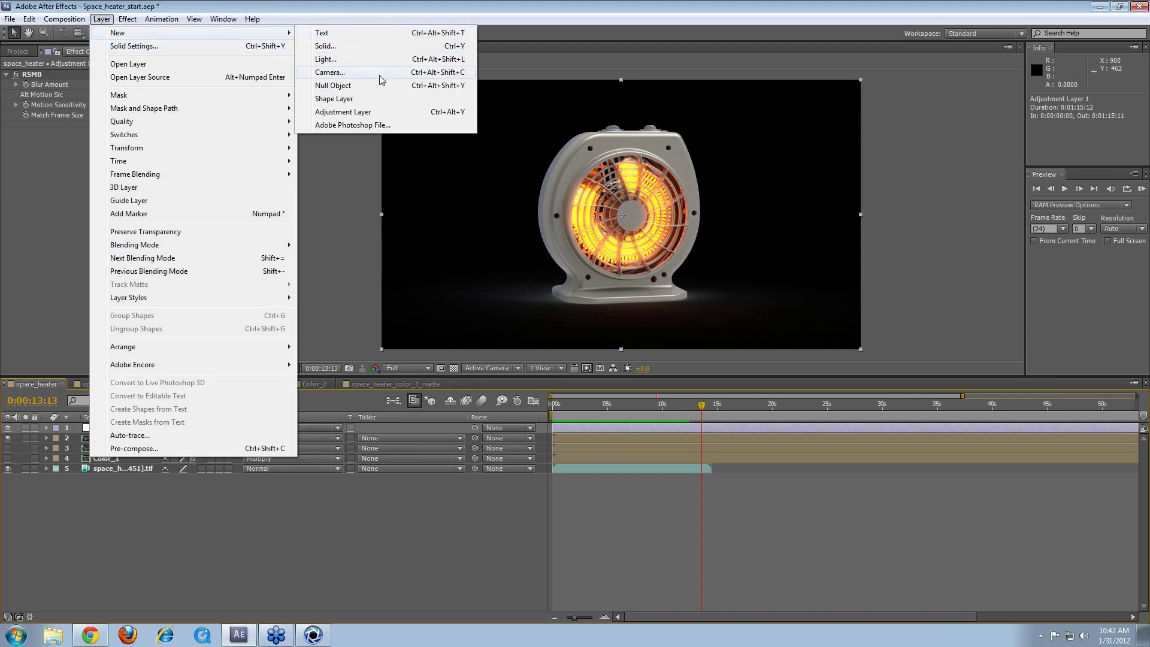
{"action": "left_click", "coordinate": [335, 46]}
{"action": "left_click", "coordinate": [127, 209]}
{"action": "left_click_drag", "start_coordinate": [78, 113], "coordinate": [13, 178]}
{"action": "left_click", "coordinate": [275, 28]}
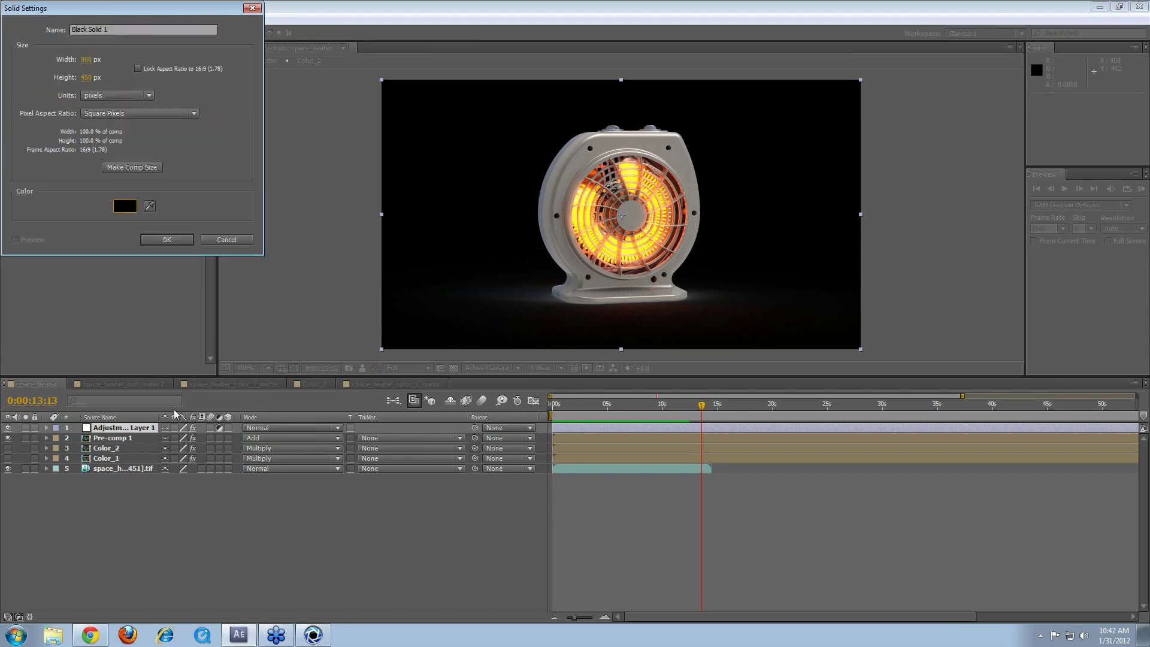
{"action": "left_click", "coordinate": [166, 240]}
Step: Keyframe the black solid's Opacity at 0% and move that keyframe to 0:00:12:21
{"action": "key", "text": "t"}
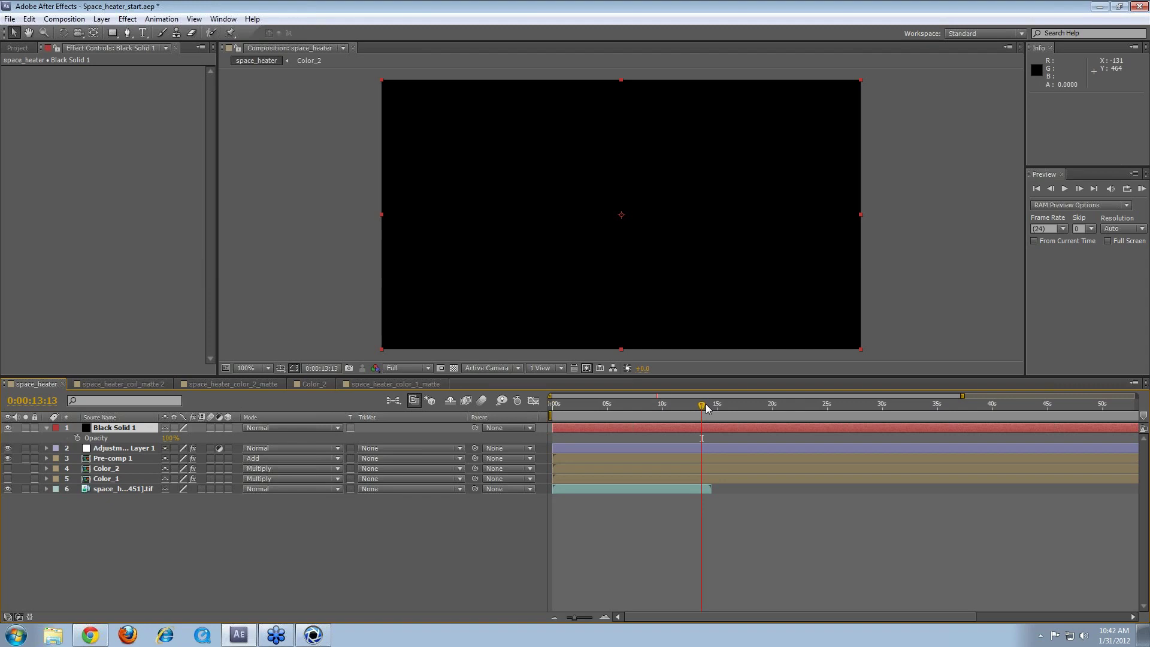
{"action": "left_click", "coordinate": [77, 437]}
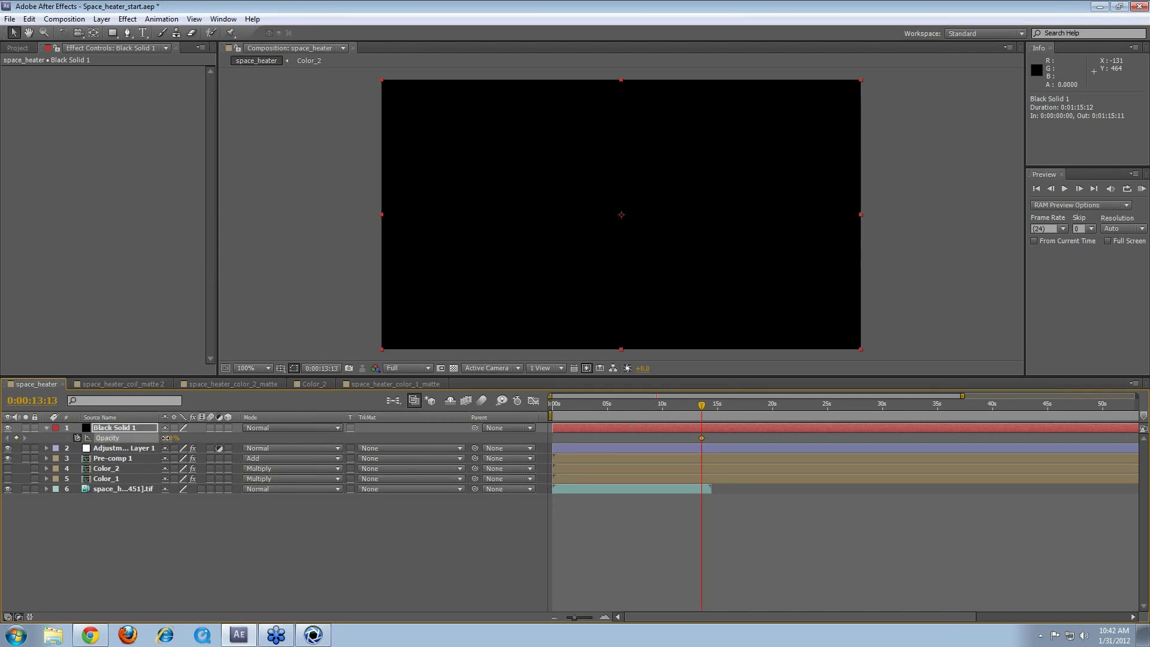
{"action": "left_click_drag", "start_coordinate": [165, 437], "coordinate": [85, 437]}
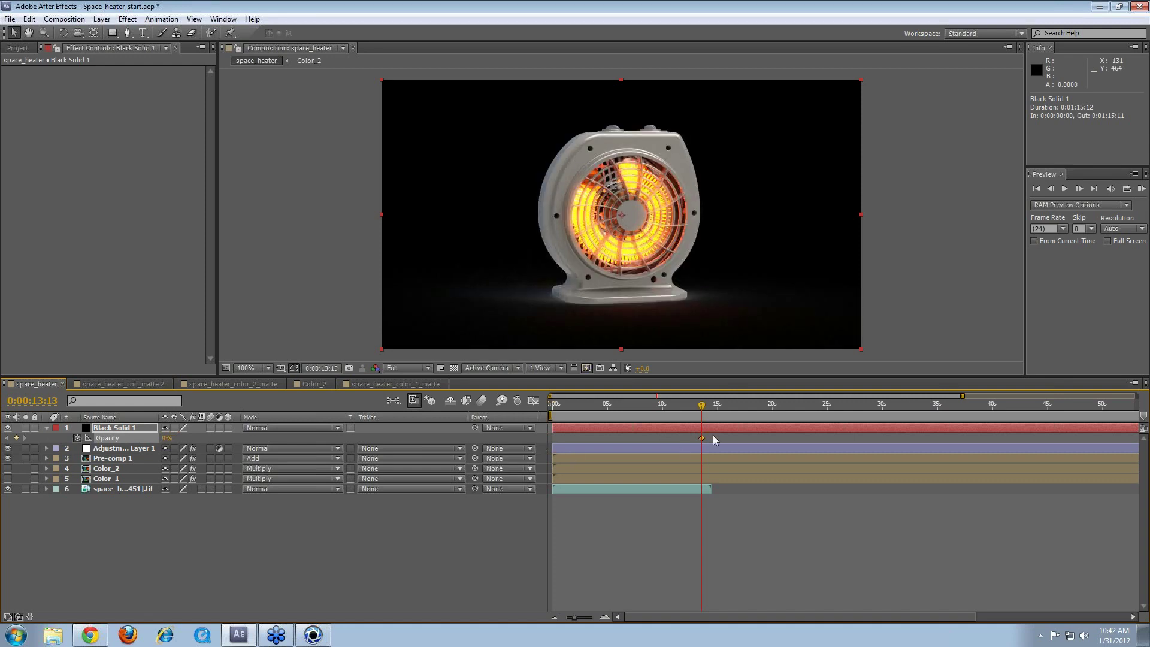
{"action": "left_click_drag", "start_coordinate": [701, 439], "coordinate": [693, 439]}
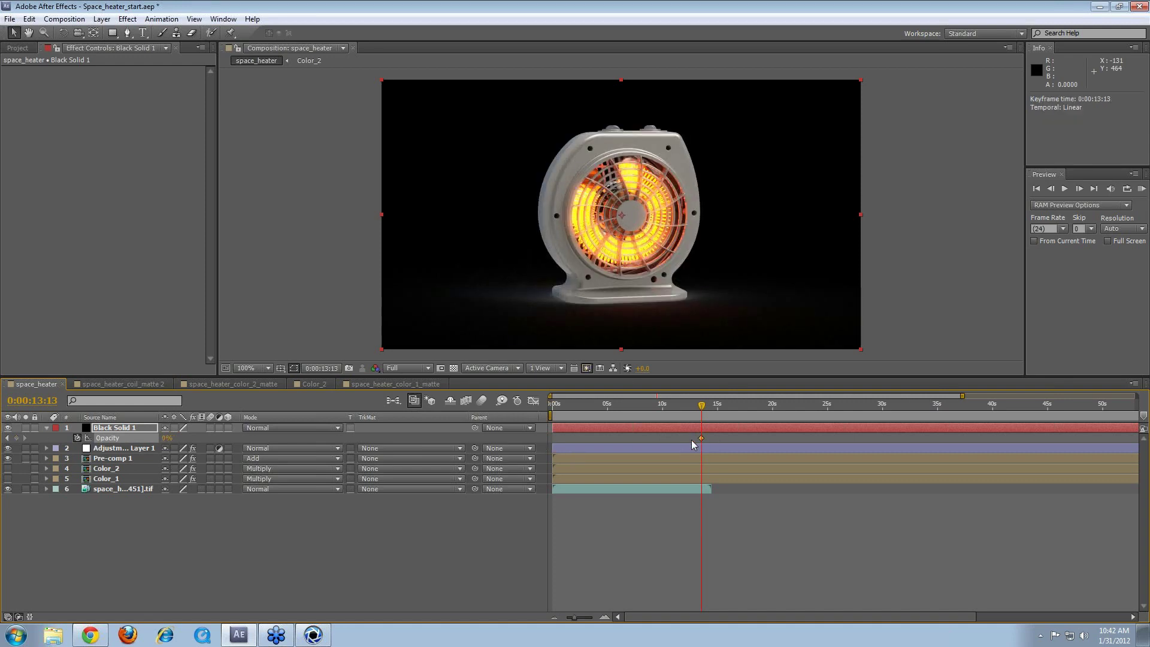
Step: Add a 100% Opacity keyframe to the black solid at 0:00:14:08 and scrub back through the fade-out
{"action": "left_click", "coordinate": [706, 409]}
{"action": "left_click", "coordinate": [708, 411]}
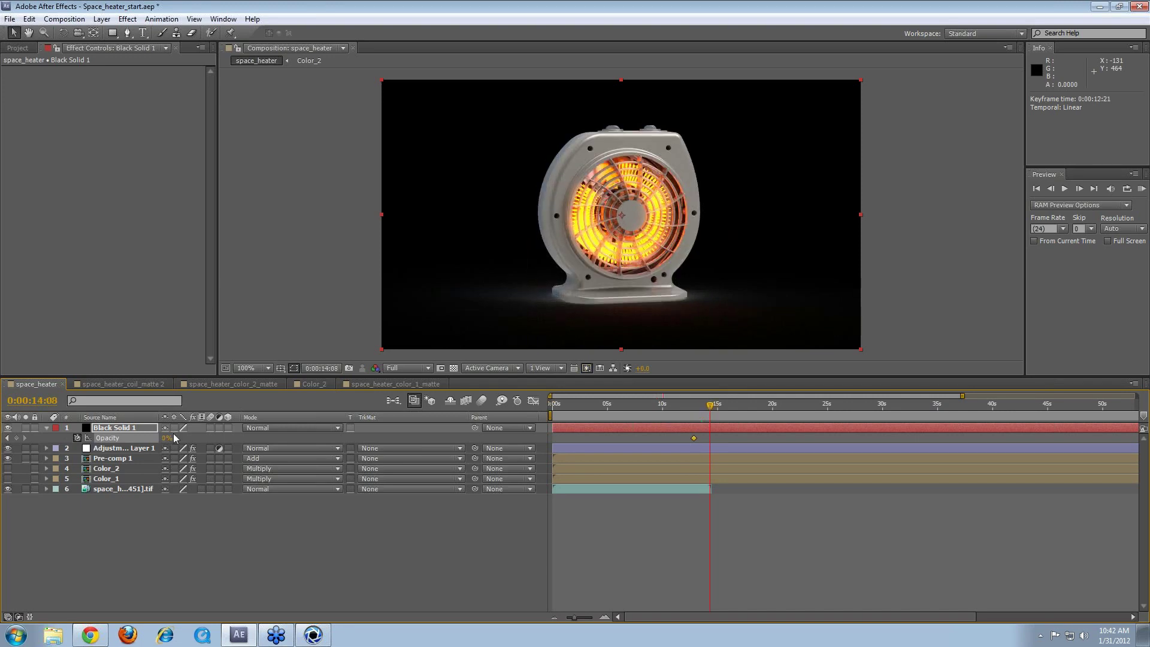
{"action": "left_click_drag", "start_coordinate": [182, 439], "coordinate": [279, 441]}
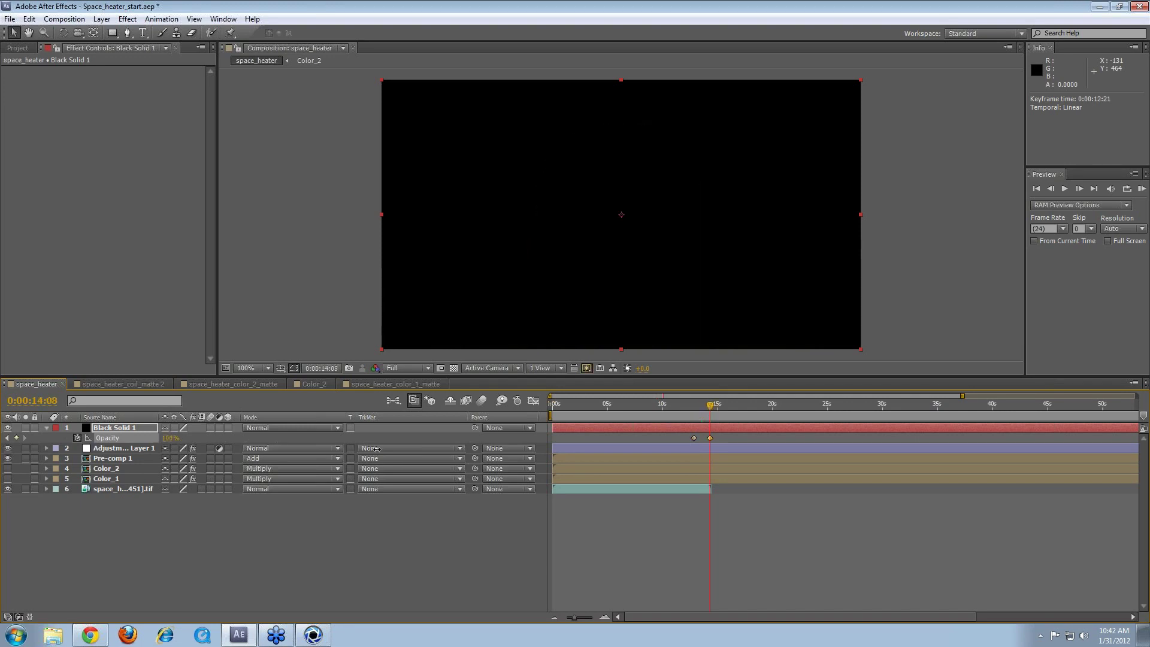
{"action": "left_click_drag", "start_coordinate": [708, 408], "coordinate": [644, 413]}
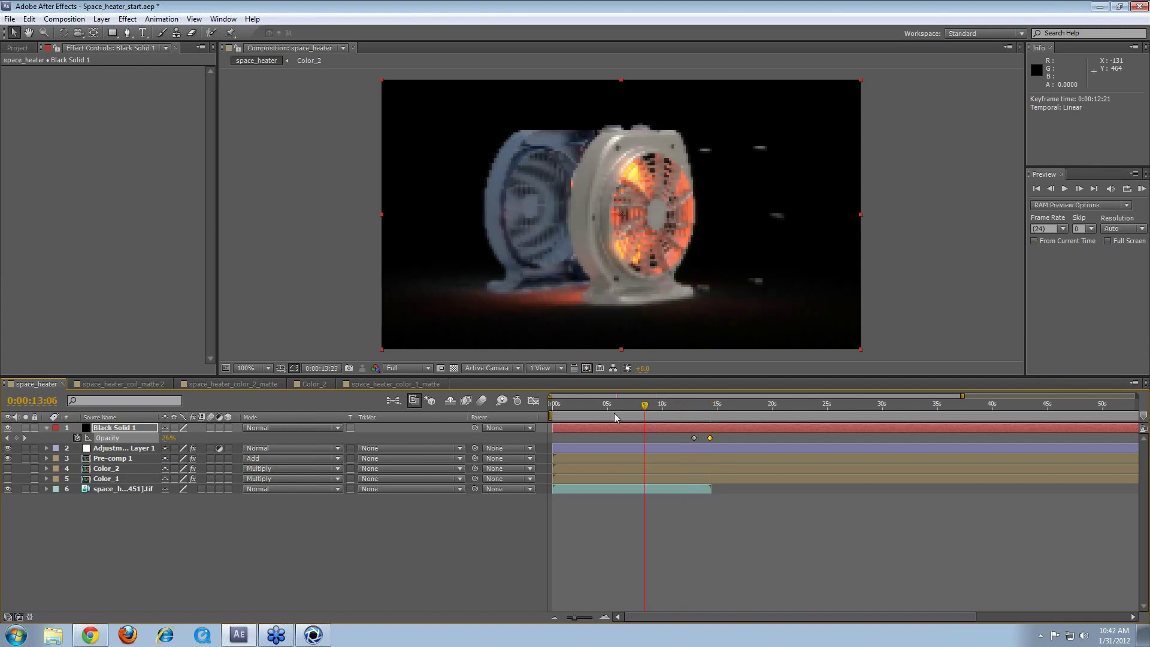
Step: Add a comp-size white solid beneath all layers as the background and scrub back to 0:00:06:18 to check the heater over it
{"action": "left_click", "coordinate": [118, 428]}
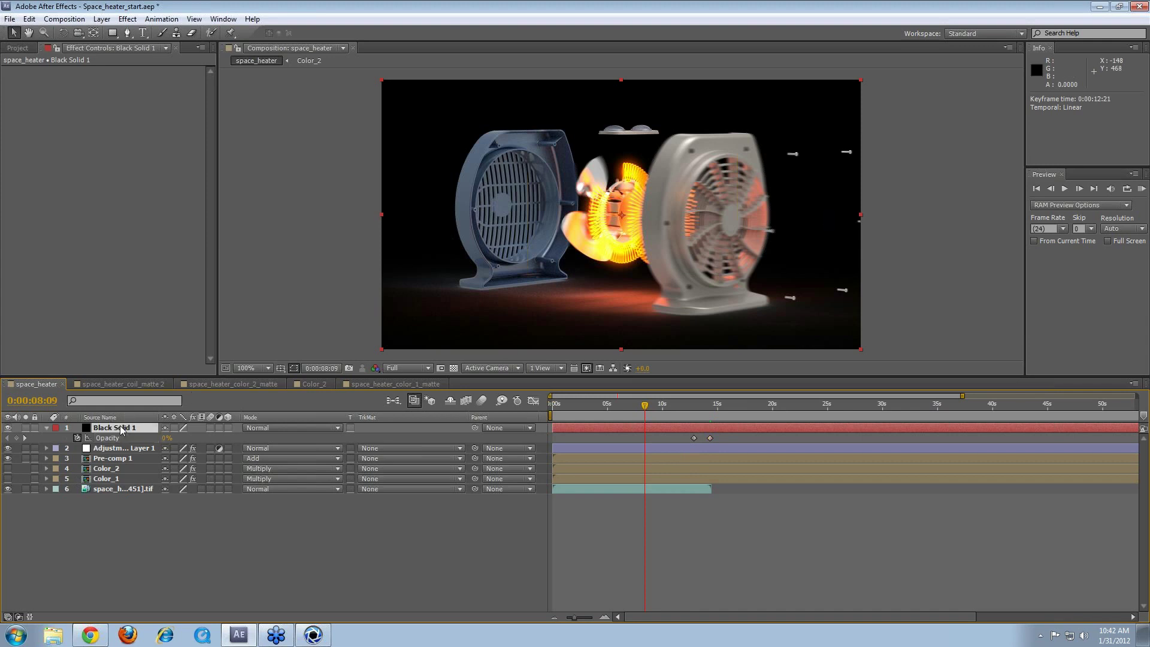
{"action": "left_click", "coordinate": [92, 519]}
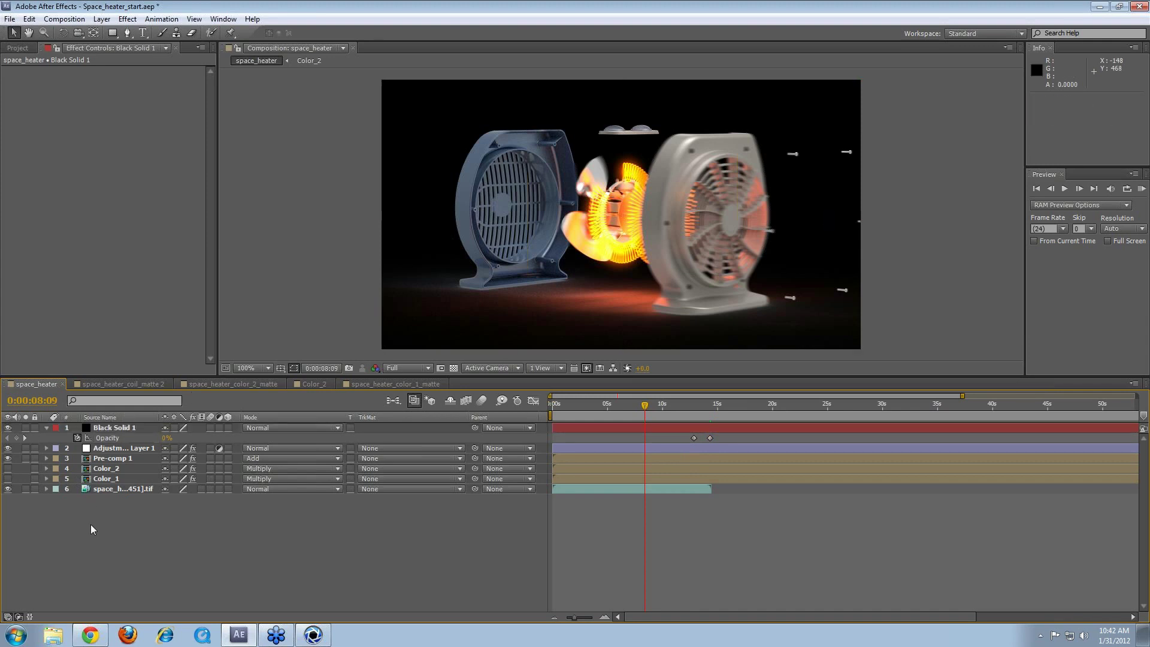
{"action": "key", "text": "ctrl+y"}
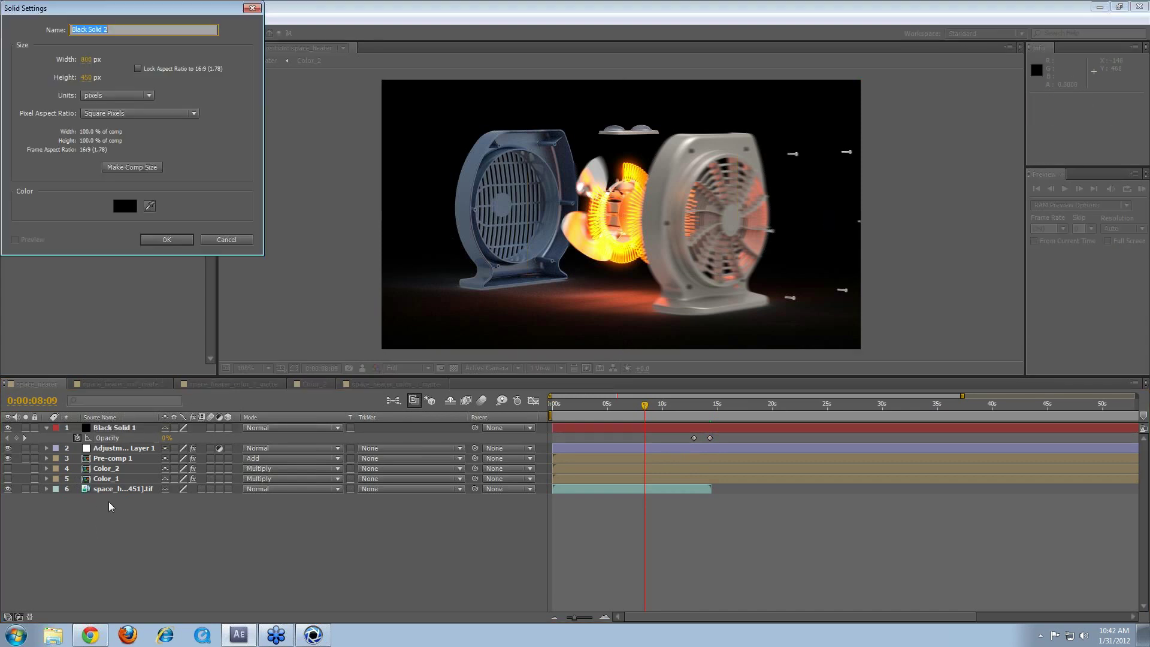
{"action": "left_click", "coordinate": [127, 207]}
{"action": "left_click", "coordinate": [14, 27]}
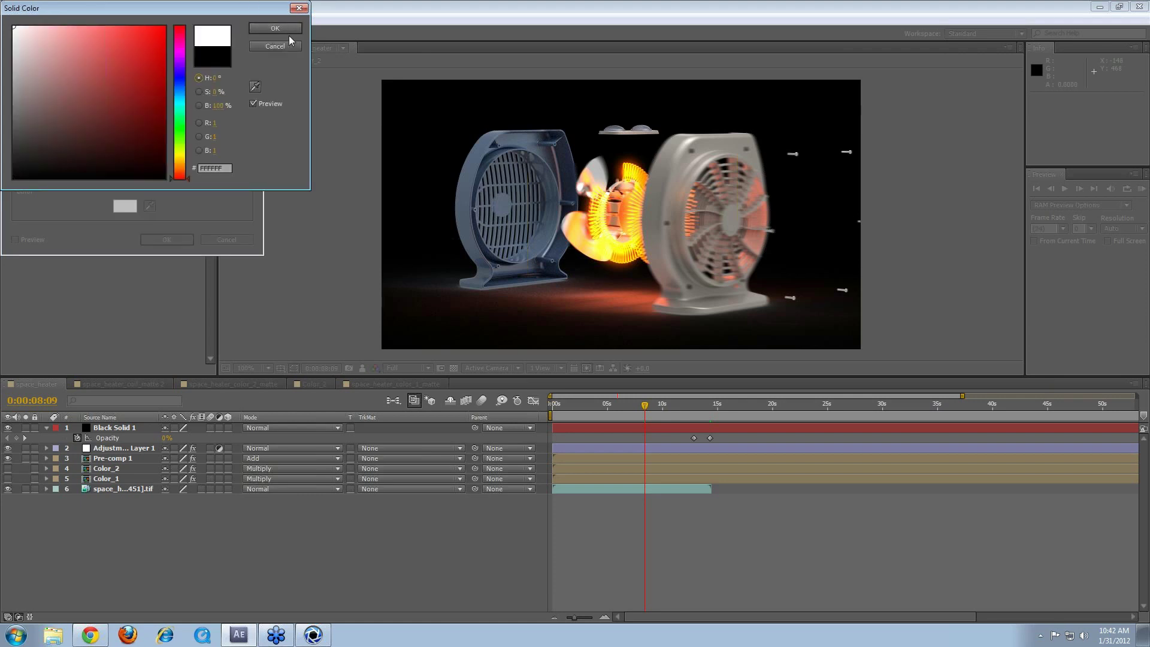
{"action": "left_click", "coordinate": [275, 29]}
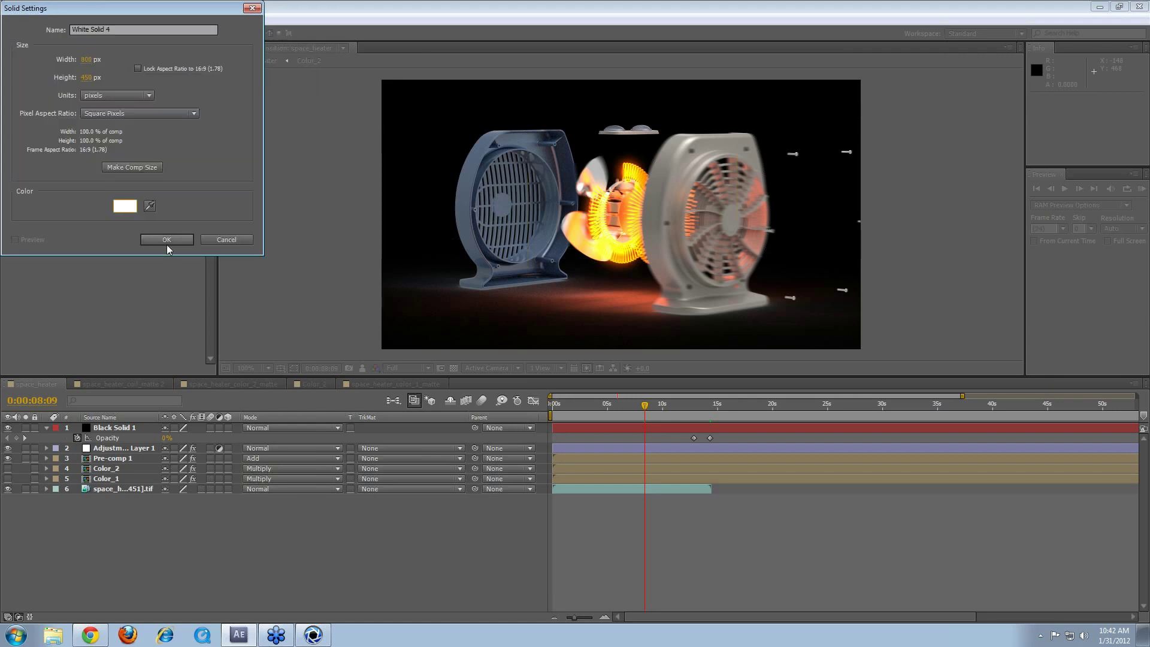
{"action": "left_click", "coordinate": [166, 238]}
{"action": "left_click_drag", "start_coordinate": [119, 431], "coordinate": [128, 517]}
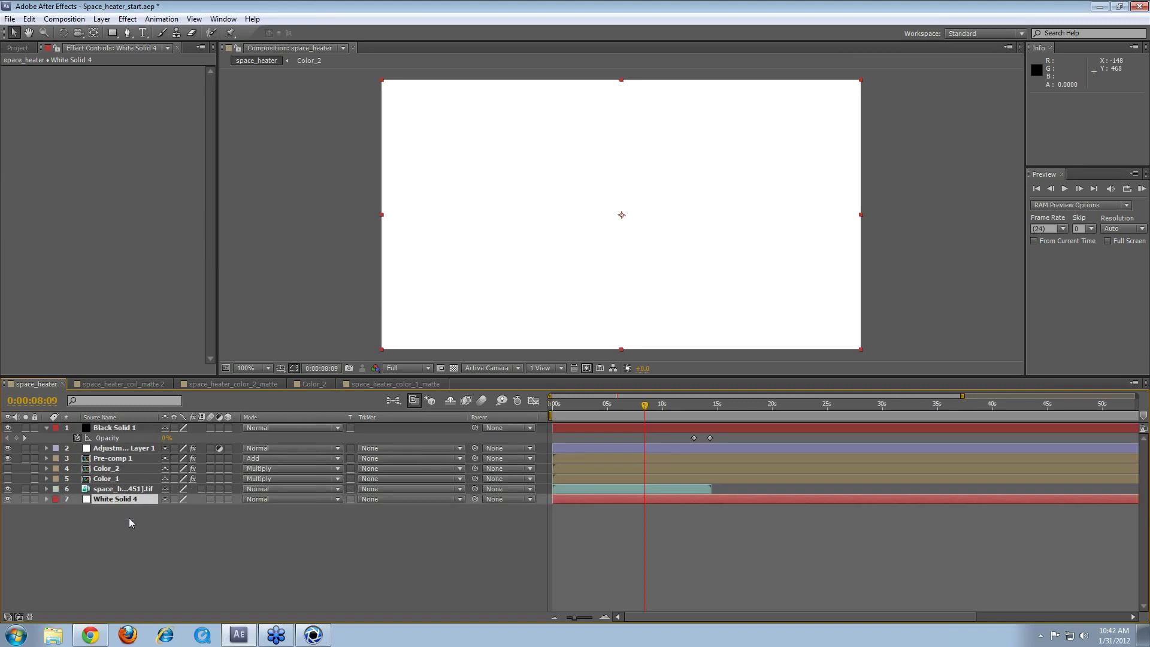
{"action": "left_click", "coordinate": [598, 407]}
{"action": "left_click", "coordinate": [625, 409]}
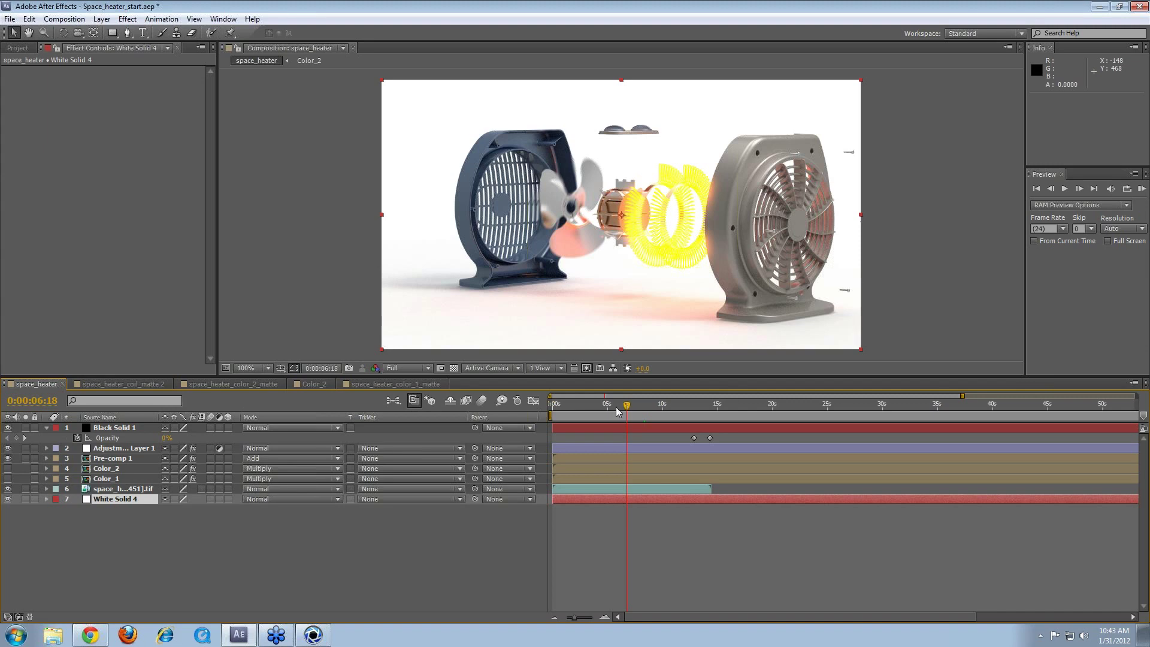
Step: Collapse the Footage folder in the project and look over the available import options
{"action": "left_click", "coordinate": [14, 50]}
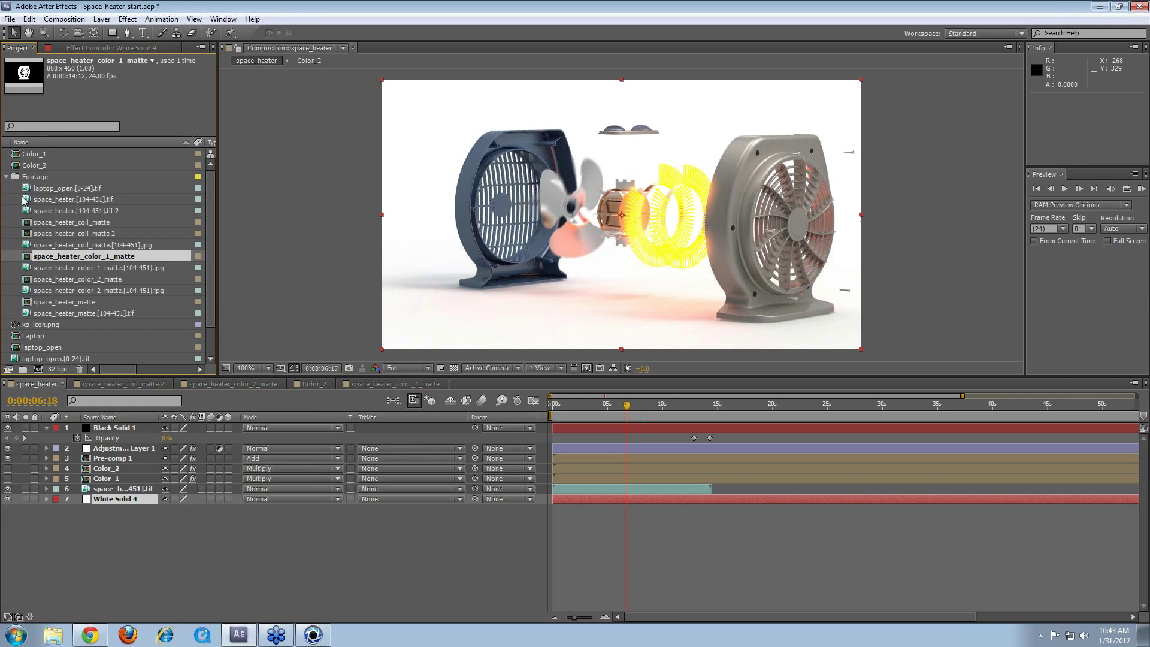
{"action": "left_click", "coordinate": [6, 176]}
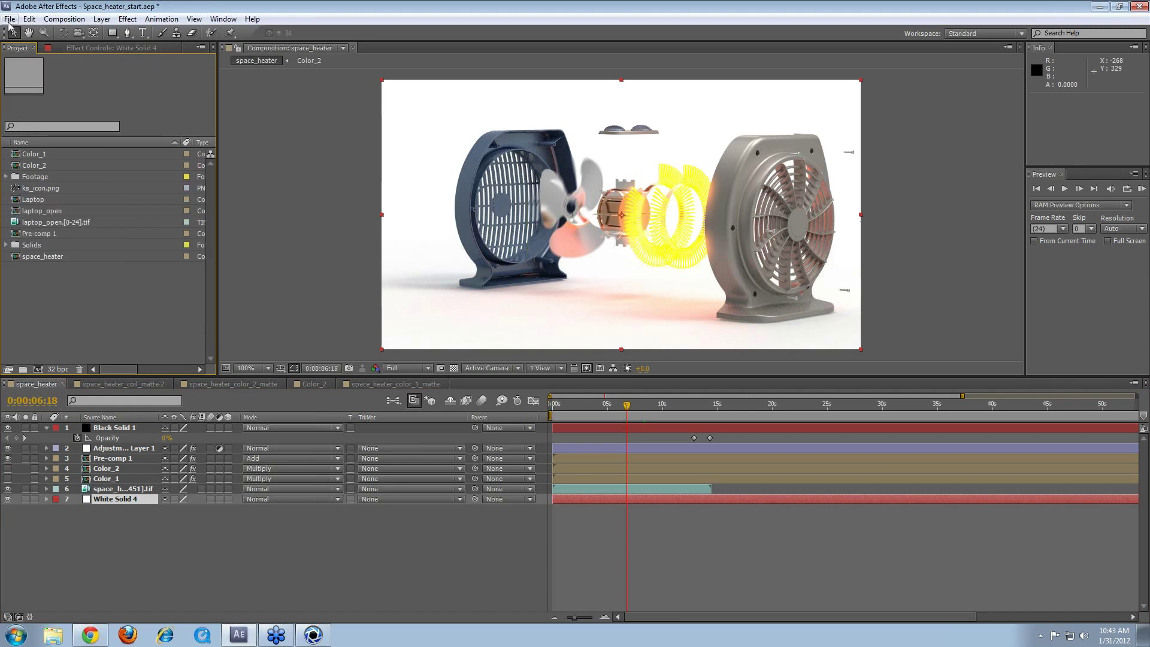
{"action": "left_click", "coordinate": [9, 19]}
{"action": "mouse_move", "coordinate": [37, 215]}
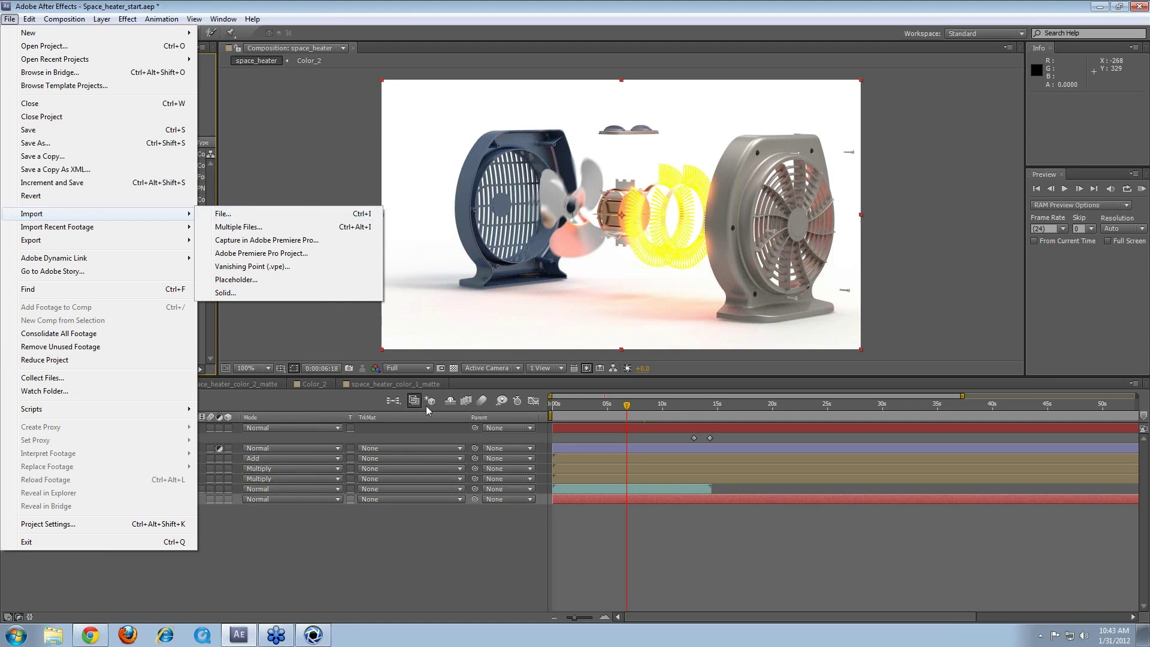
{"action": "left_click", "coordinate": [262, 343]}
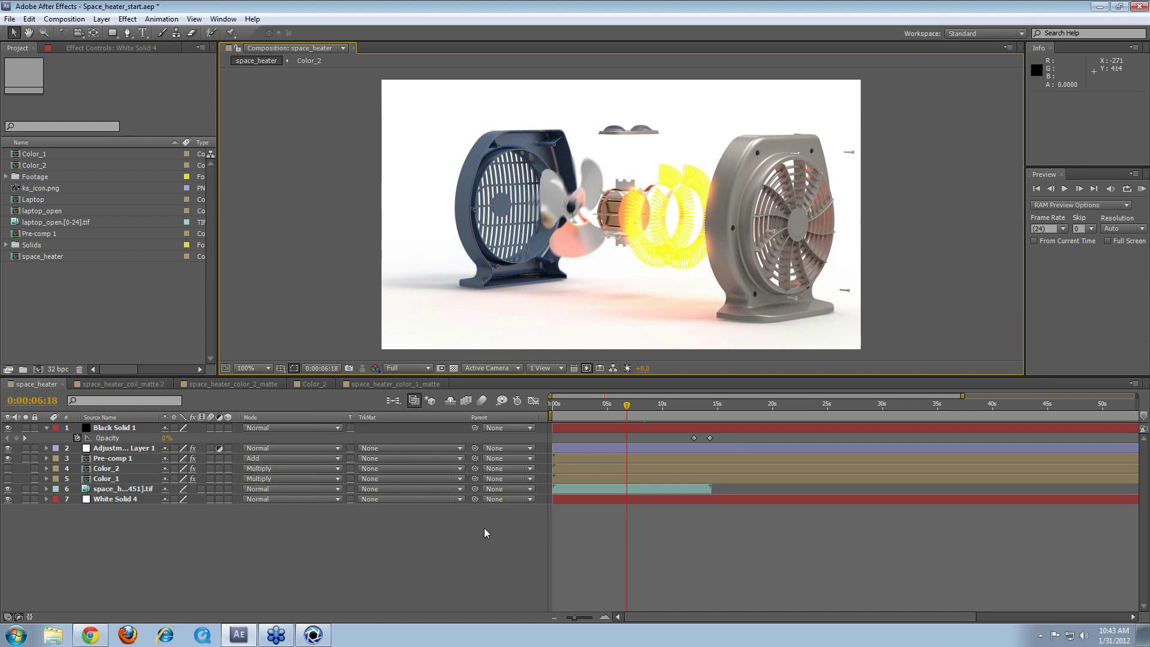
Step: Scrub through the animation to its end and set the work area end to 0:00:14:09
{"action": "left_click_drag", "start_coordinate": [630, 409], "coordinate": [712, 416]}
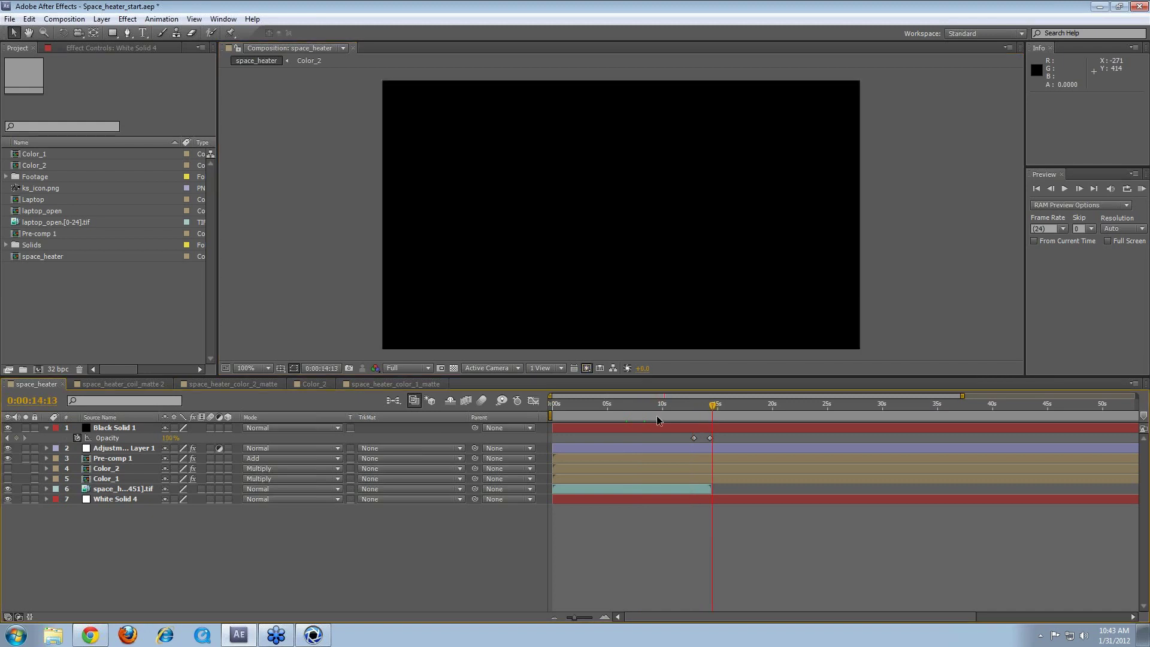
{"action": "left_click", "coordinate": [576, 413]}
{"action": "left_click_drag", "start_coordinate": [582, 412], "coordinate": [715, 418]}
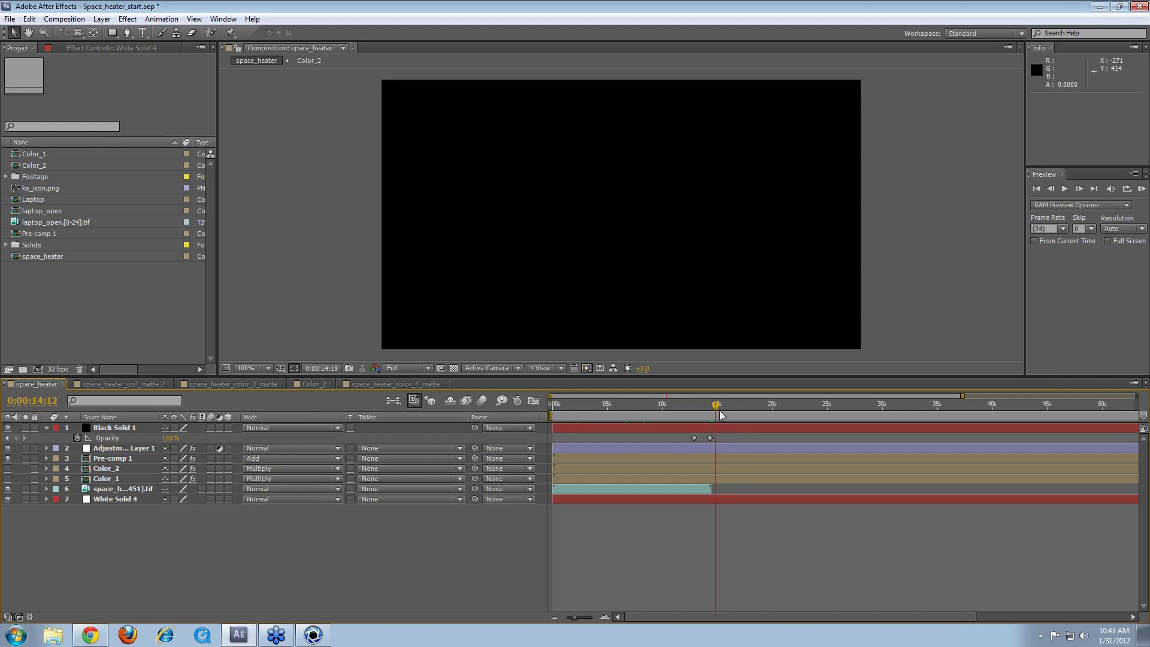
{"action": "key", "text": "n"}
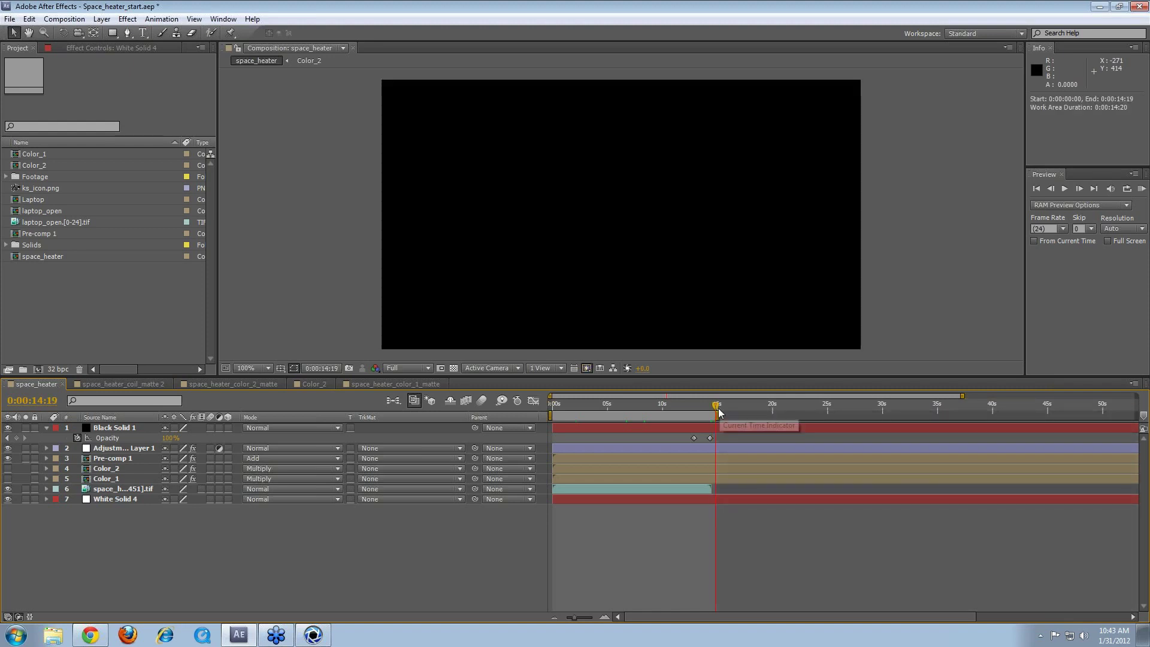
{"action": "key", "text": "space"}
{"action": "mouse_move", "coordinate": [716, 413]}
{"action": "left_mouse_down"}
{"action": "mouse_move", "coordinate": [734, 415]}
{"action": "mouse_move", "coordinate": [714, 411]}
{"action": "left_mouse_up"}
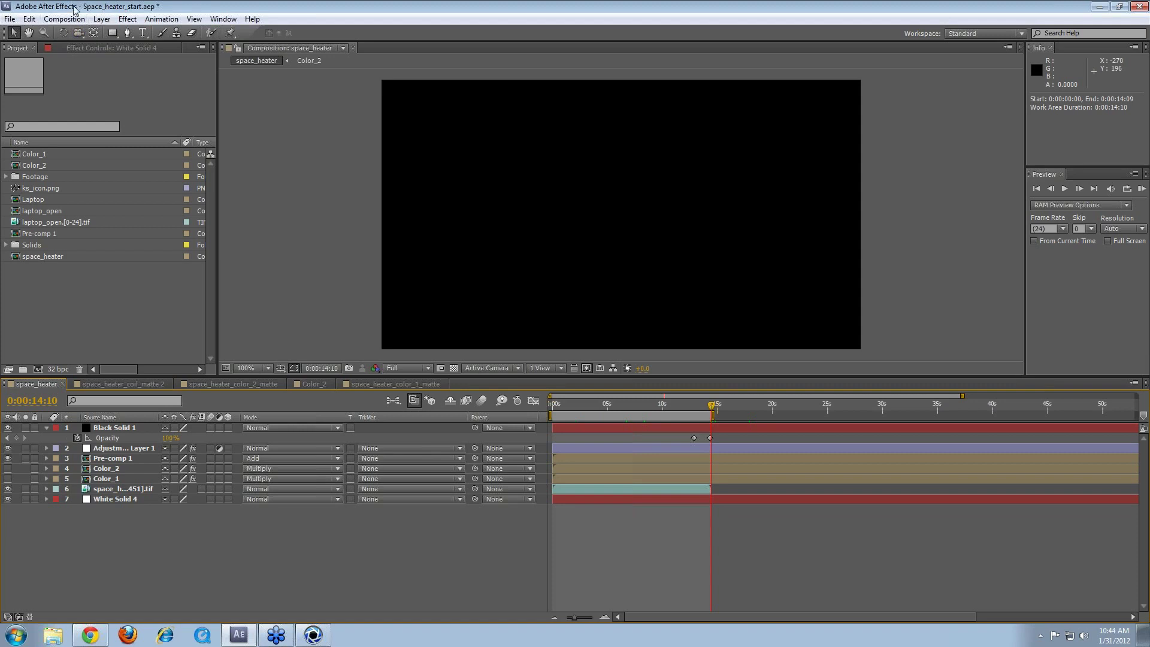
Step: Add the space_heater comp to the render queue and turn off audio output in its QuickTime output module
{"action": "left_click", "coordinate": [62, 19]}
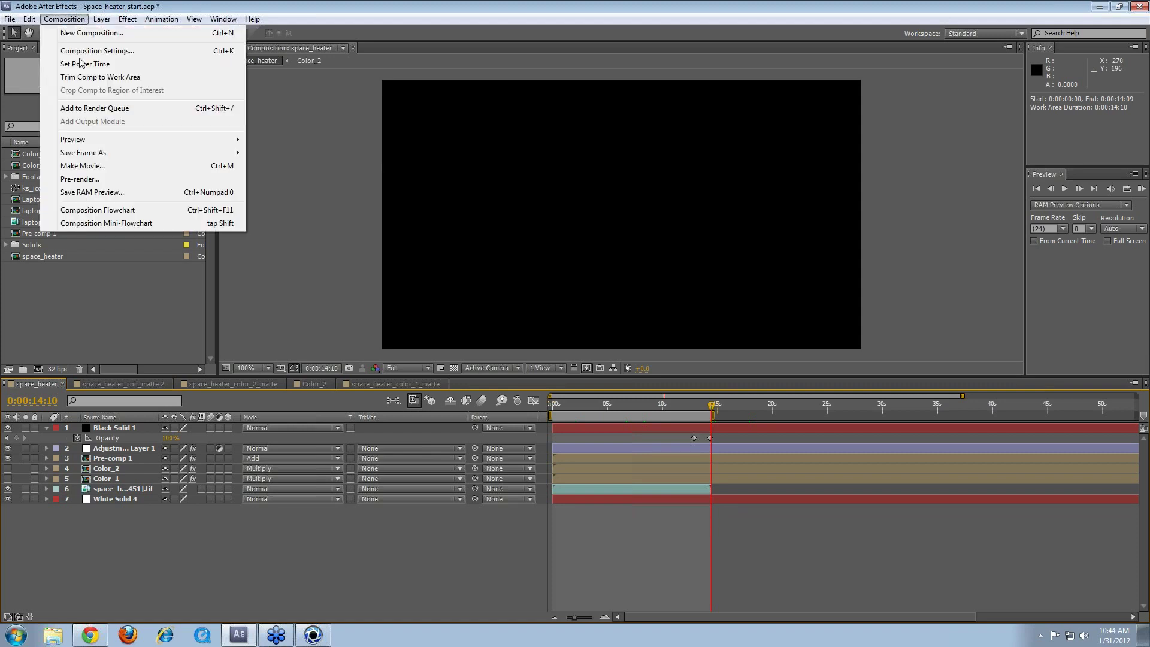
{"action": "left_click", "coordinate": [102, 165]}
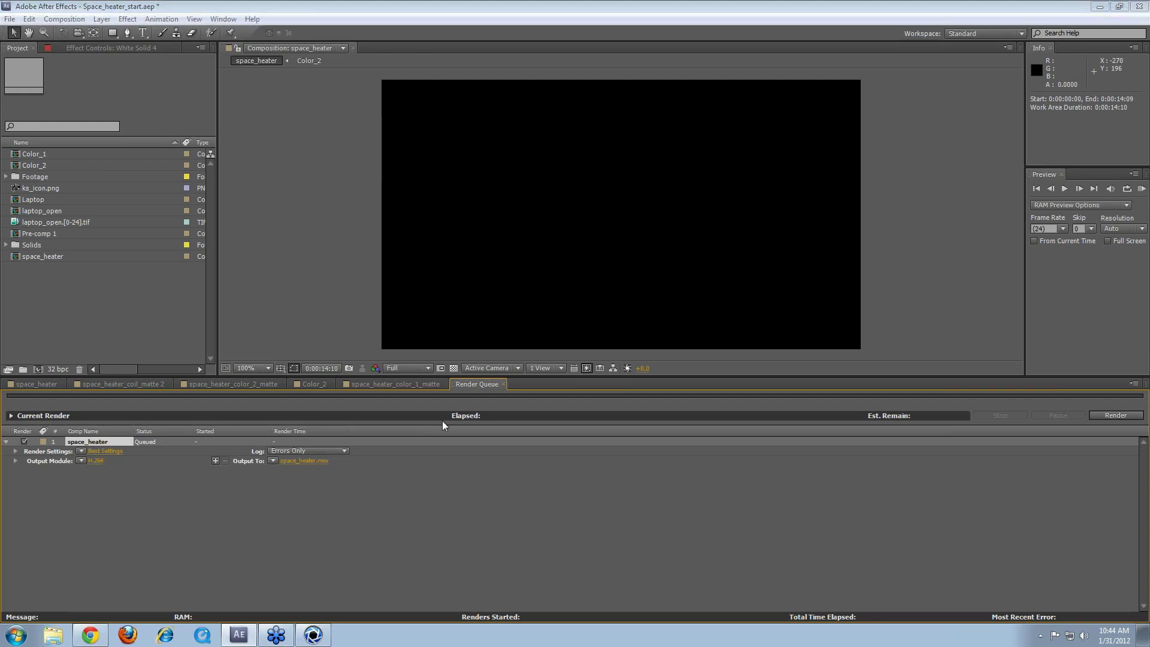
{"action": "left_click", "coordinate": [94, 460]}
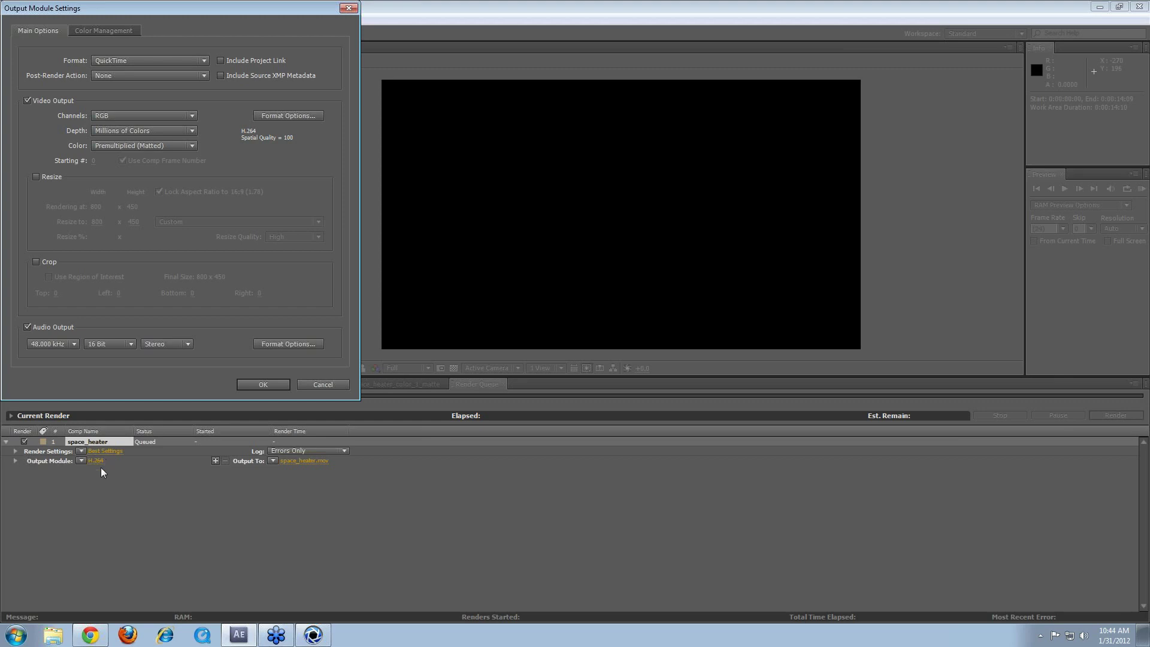
{"action": "left_click", "coordinate": [147, 62]}
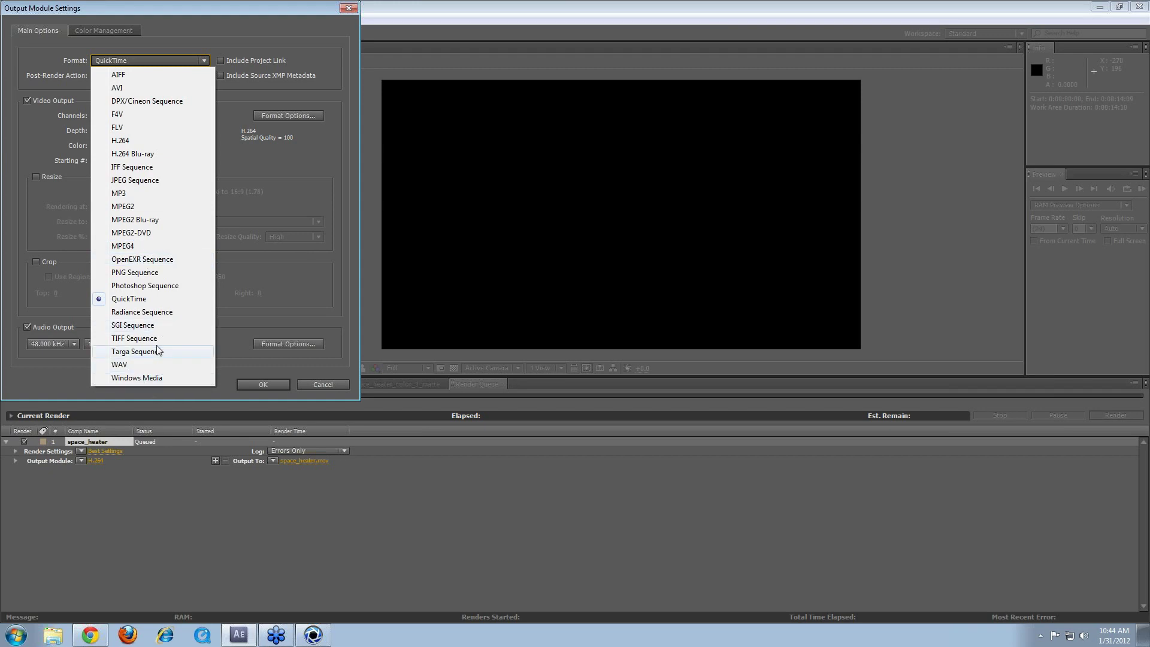
{"action": "left_click", "coordinate": [336, 384]}
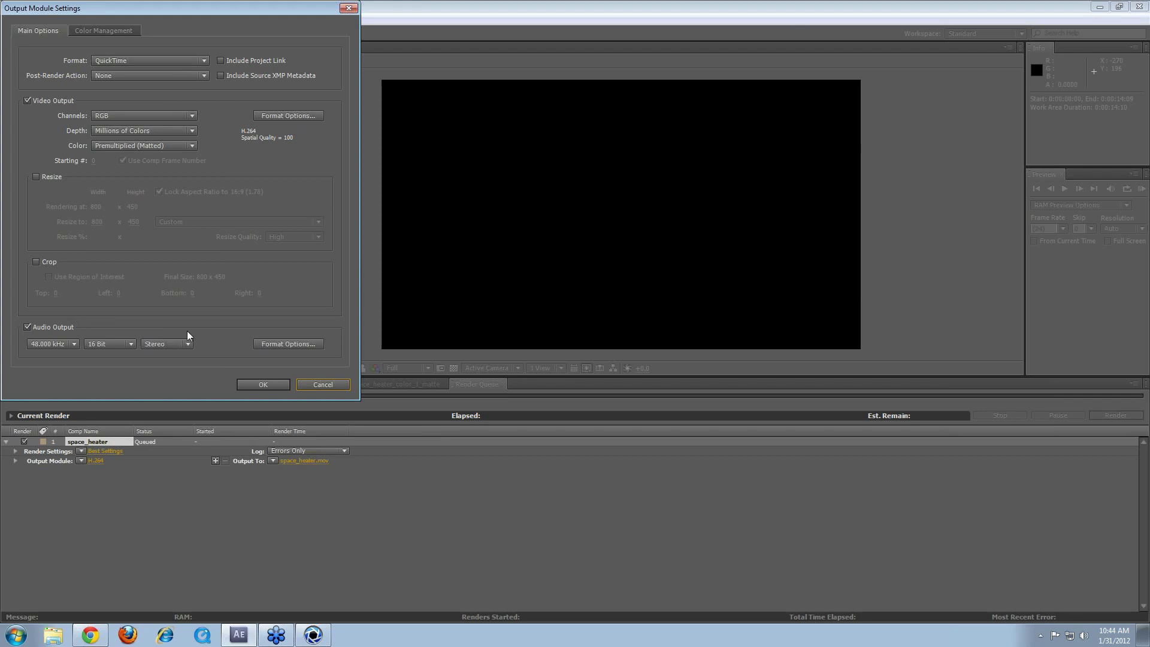
{"action": "left_click", "coordinate": [28, 327]}
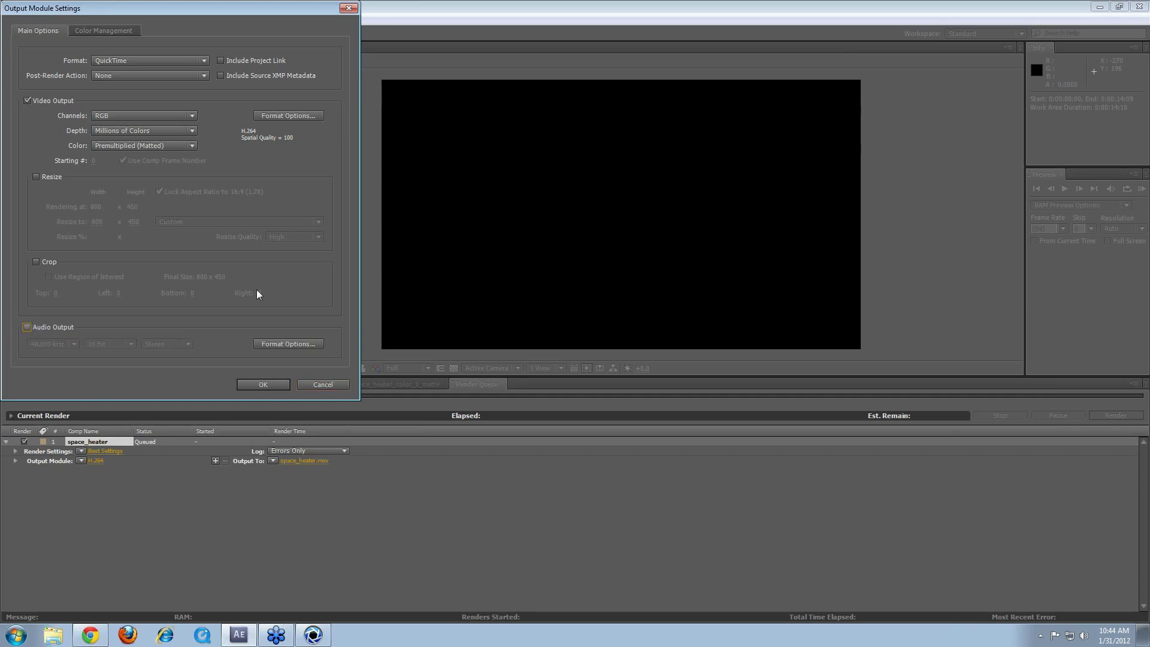
{"action": "left_click", "coordinate": [262, 384]}
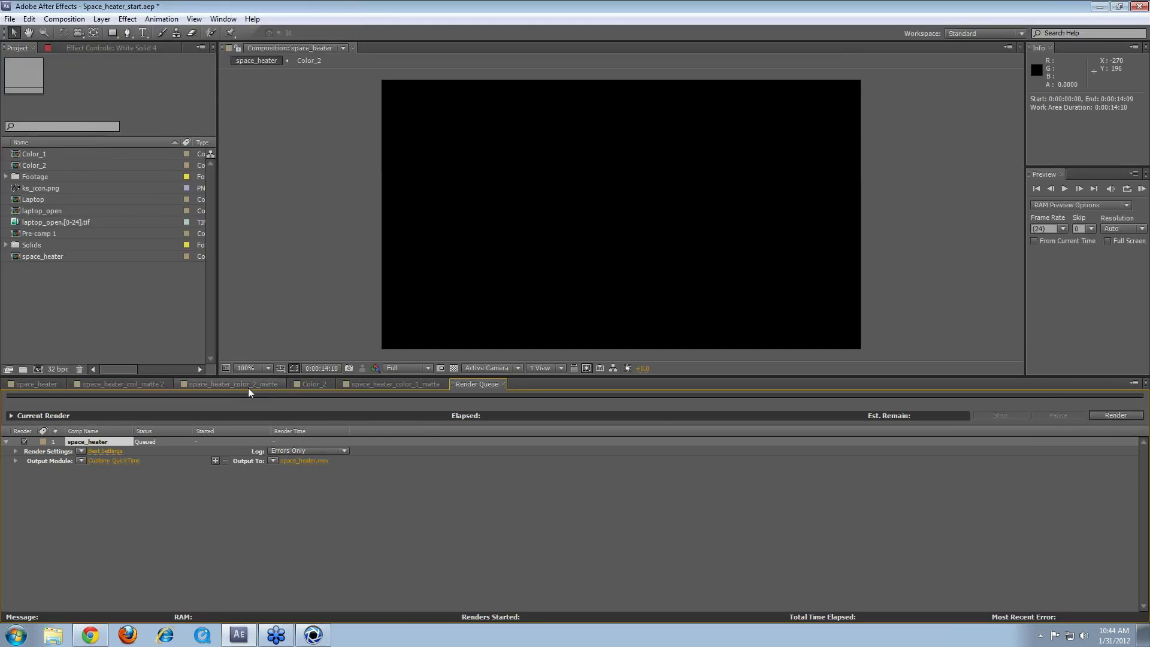
Step: Set the output to space_heater.mov on the Desktop and render the queue
{"action": "left_click", "coordinate": [294, 462]}
{"action": "left_click", "coordinate": [34, 118]}
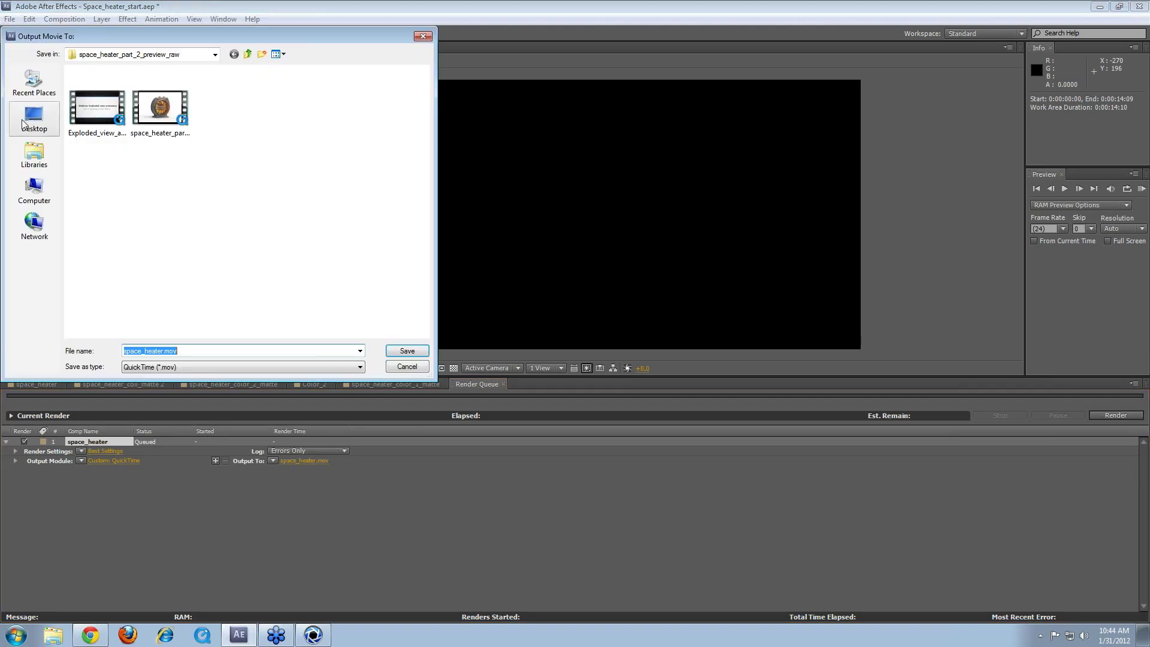
{"action": "left_click", "coordinate": [406, 354]}
{"action": "left_click", "coordinate": [1115, 415]}
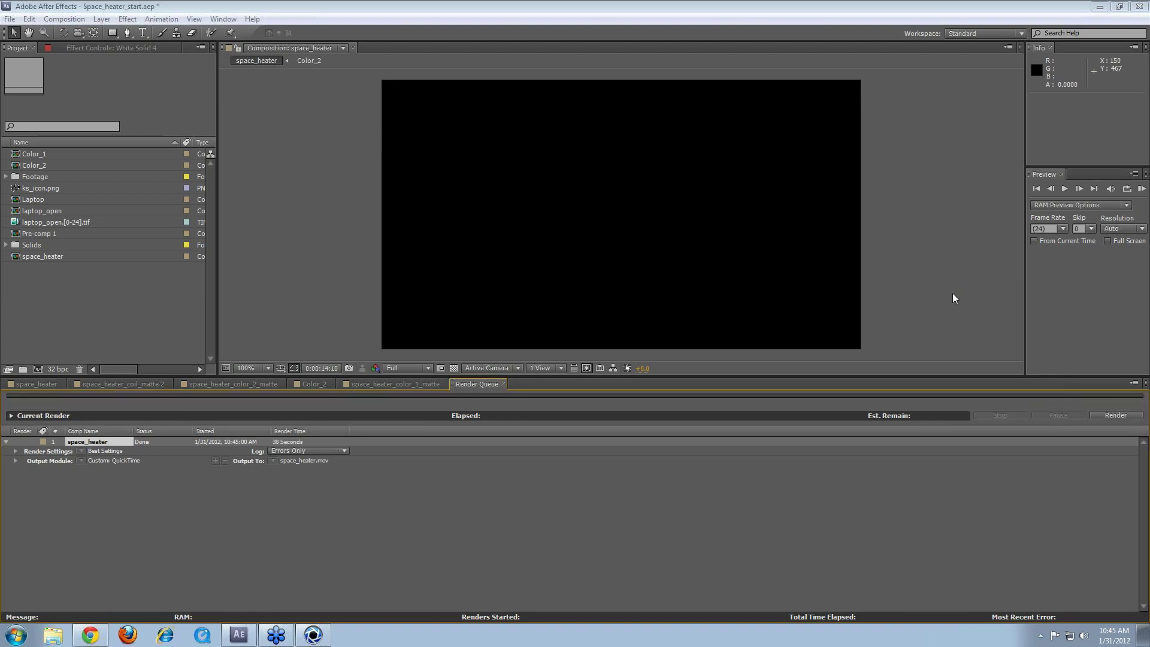
Step: Play the rendered space_heater movie from the desktop in QuickTime Player, close it and switch back to After Effects
{"action": "left_click", "coordinate": [1099, 6]}
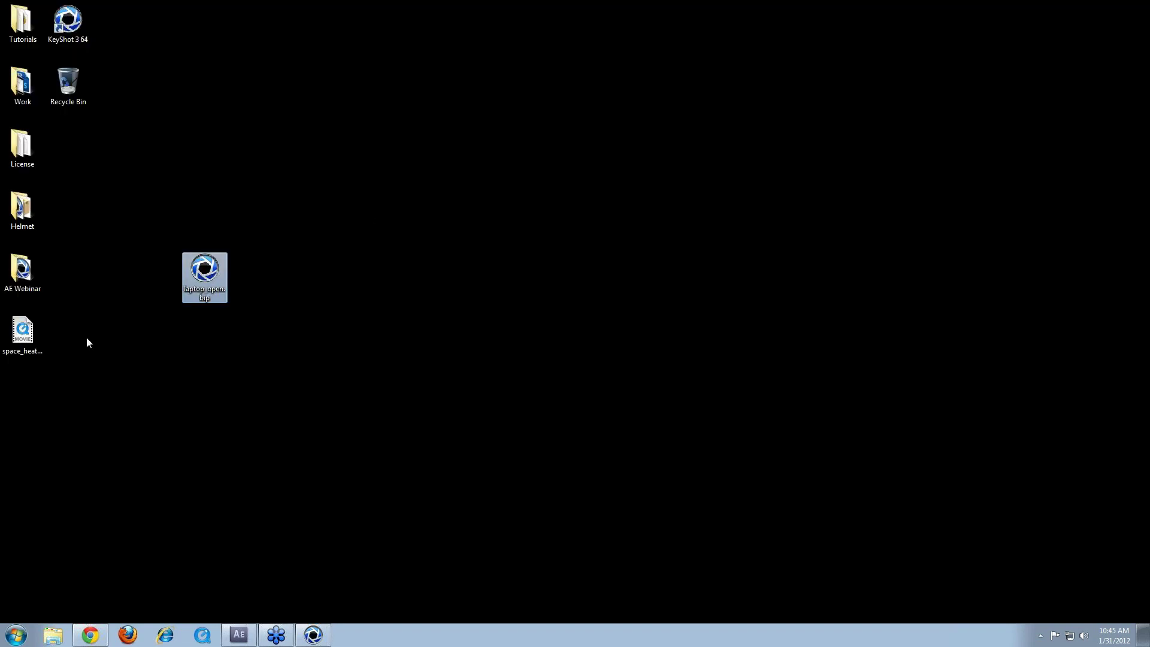
{"action": "double_click", "coordinate": [22, 333]}
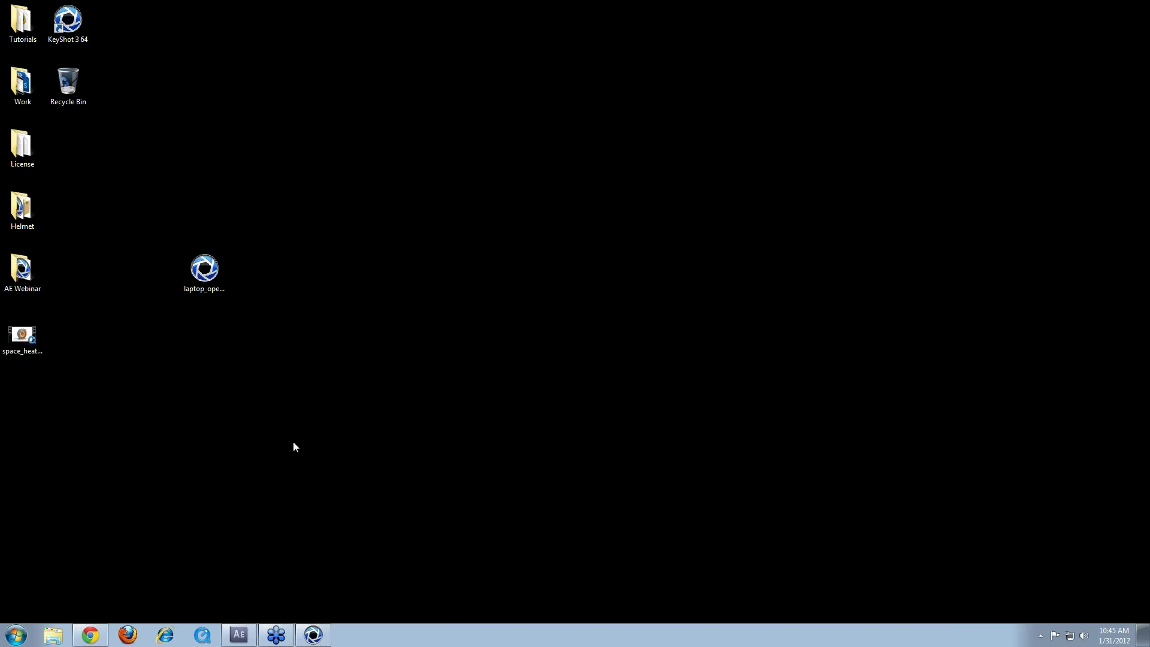
{"action": "left_click", "coordinate": [302, 388]}
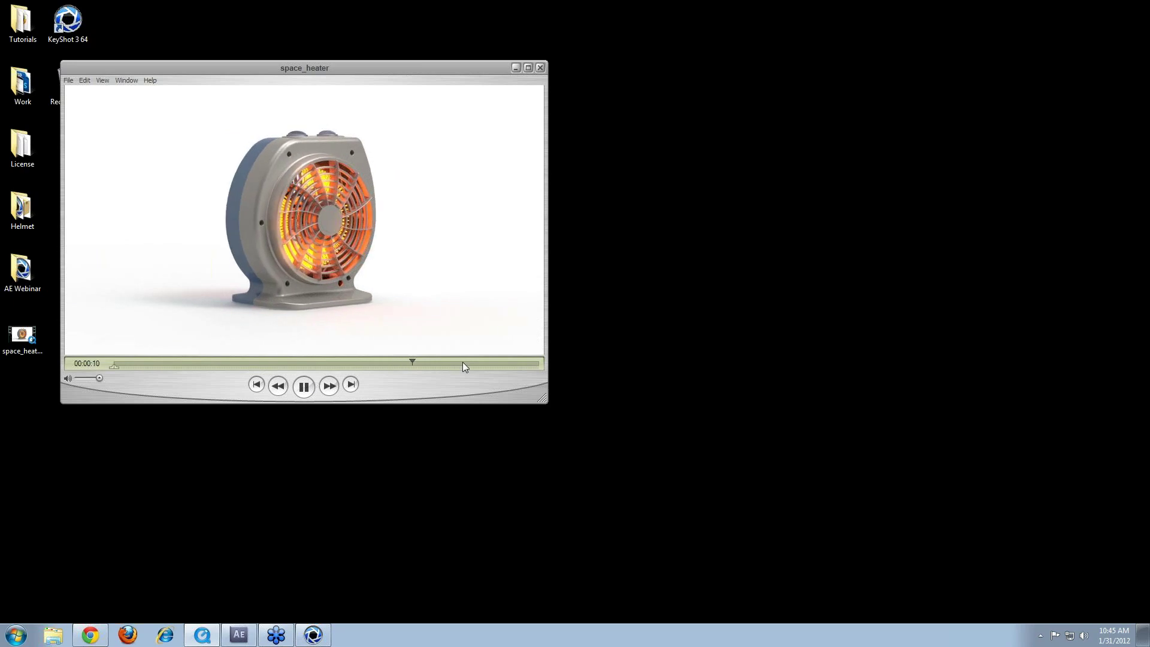
{"action": "left_click", "coordinate": [539, 67]}
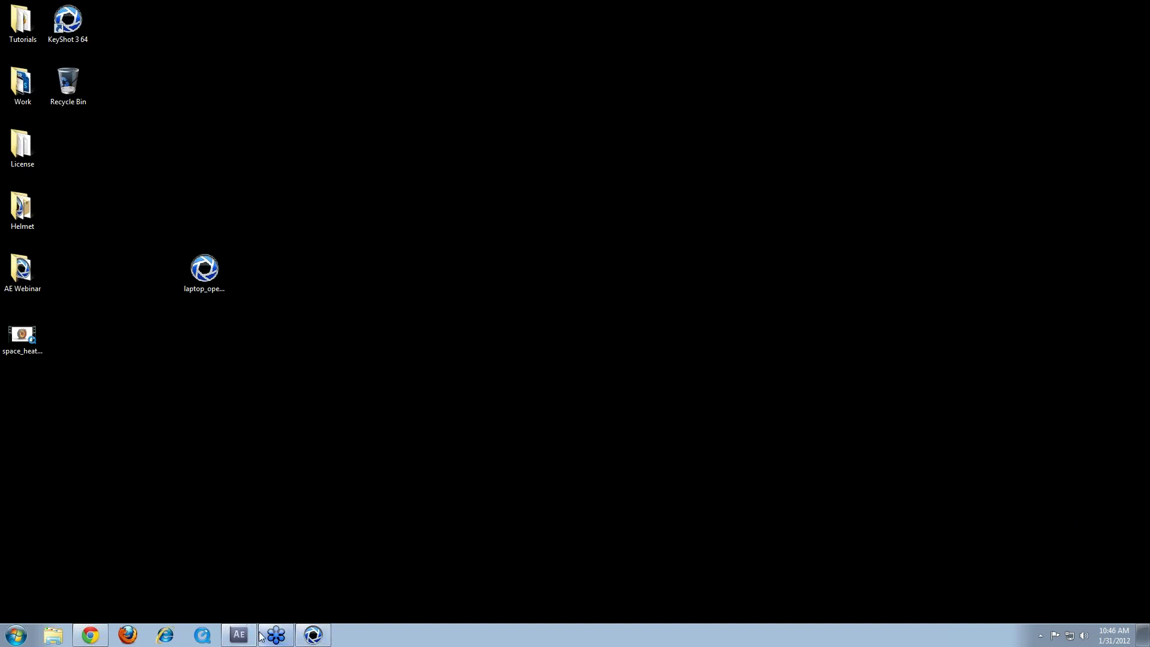
{"action": "left_click", "coordinate": [239, 634]}
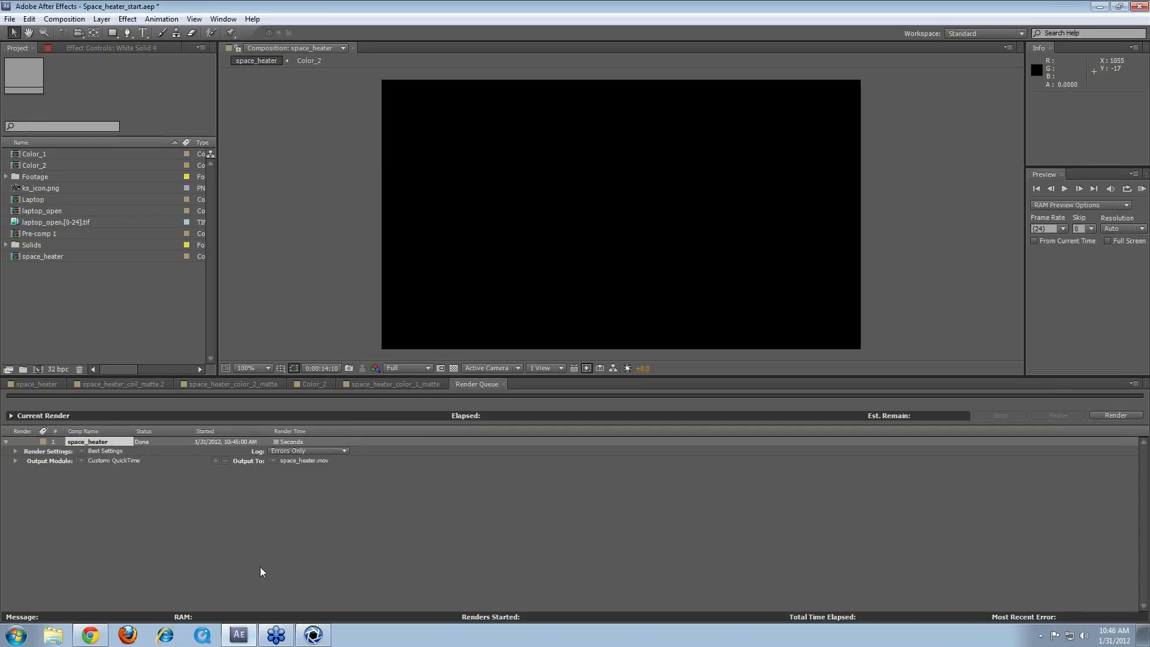
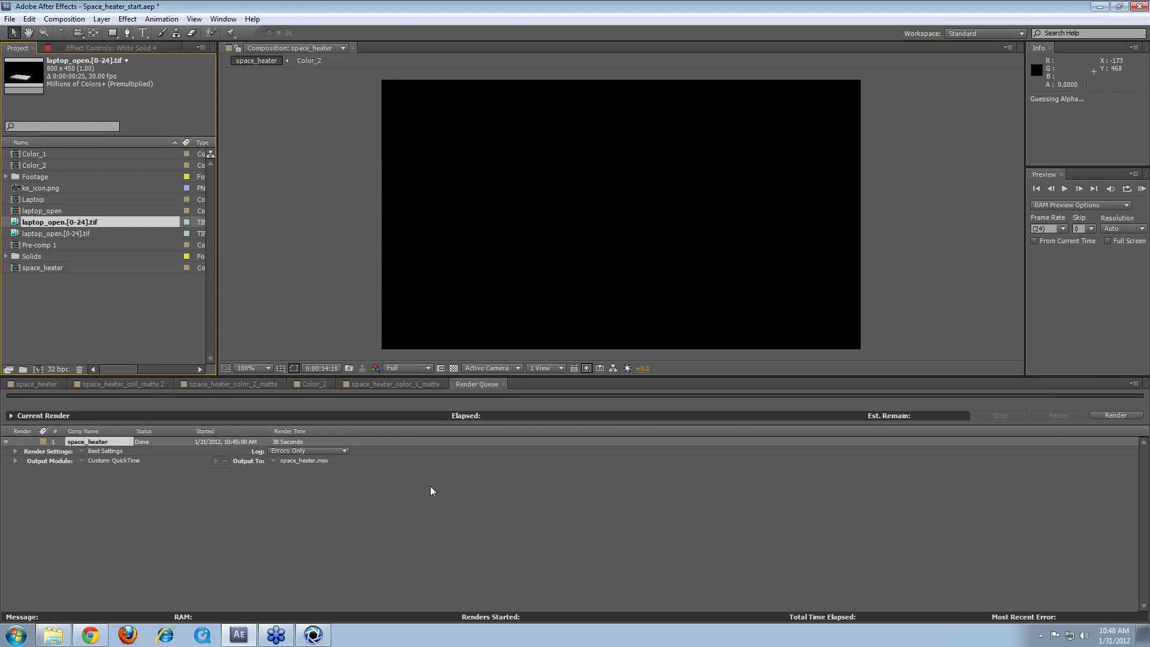
{"action": "left_click", "coordinate": [53, 634]}
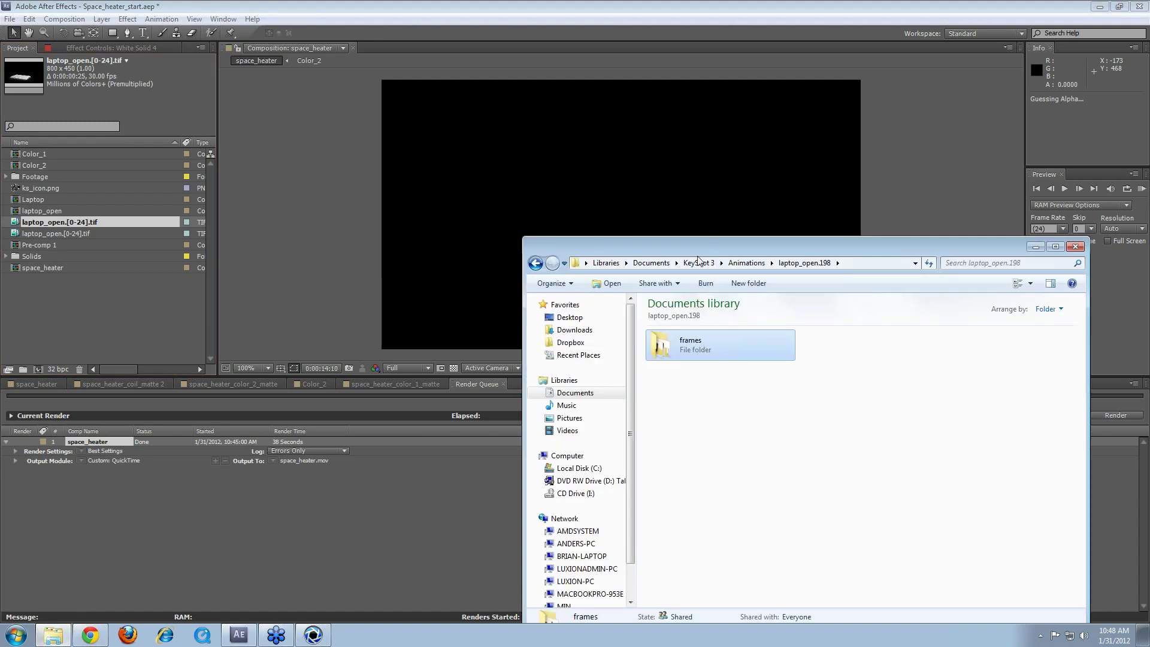
{"action": "left_click_drag", "start_coordinate": [565, 247], "coordinate": [608, 297]}
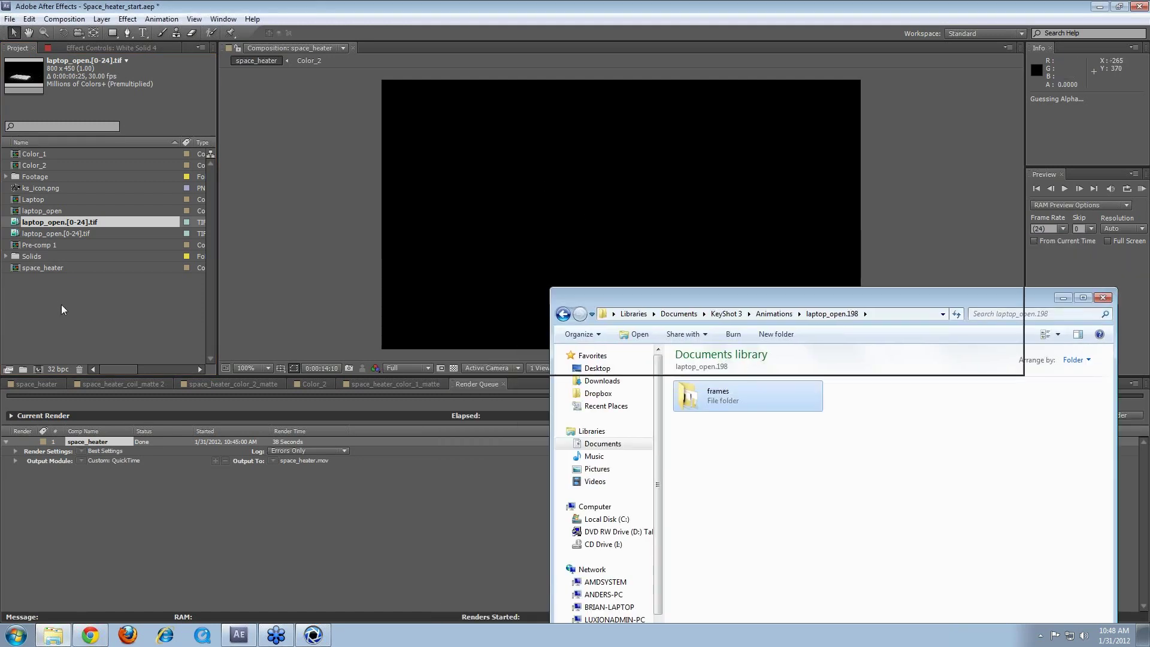
Step: Import laptop_open.0.tif from the frames folder as a TIFF sequence, using Footage and premultiplied alpha matted with black
{"action": "left_click", "coordinate": [61, 304]}
{"action": "left_click", "coordinate": [10, 18]}
{"action": "mouse_move", "coordinate": [36, 214]}
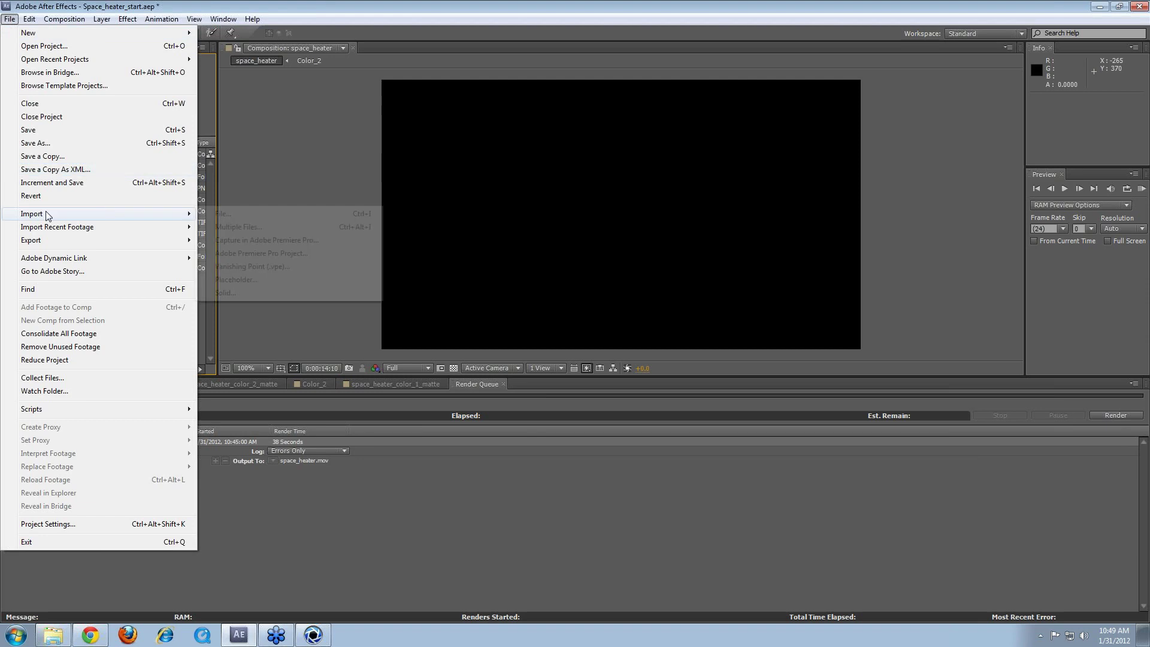
{"action": "left_click", "coordinate": [246, 216]}
{"action": "left_click", "coordinate": [120, 124]}
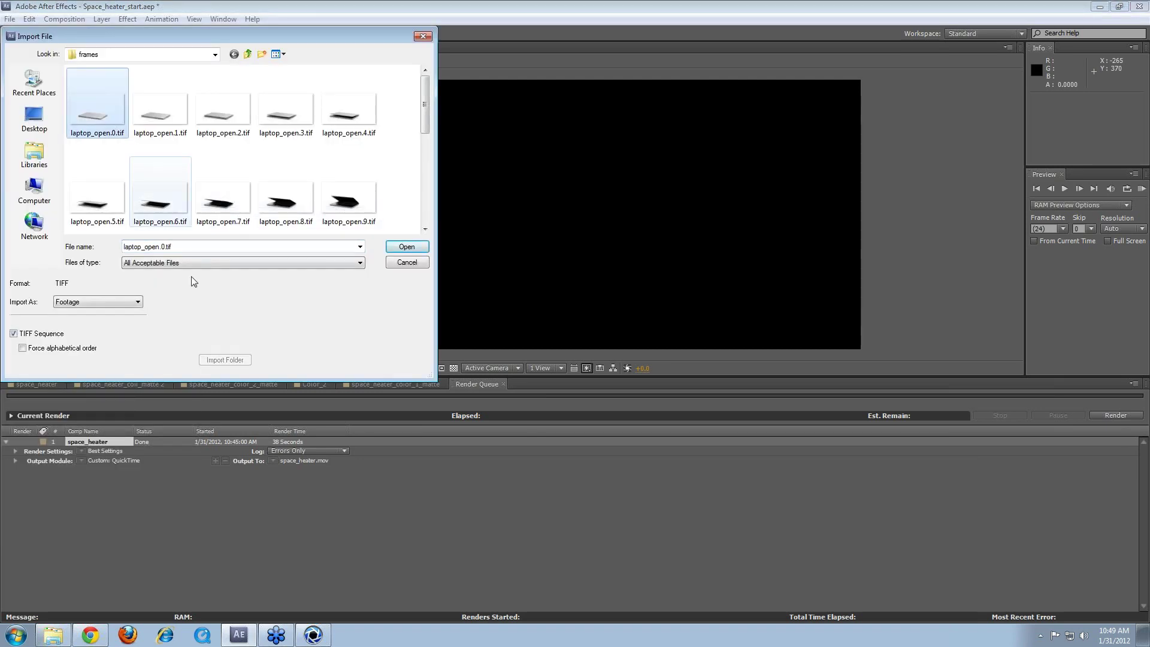
{"action": "left_click", "coordinate": [14, 334]}
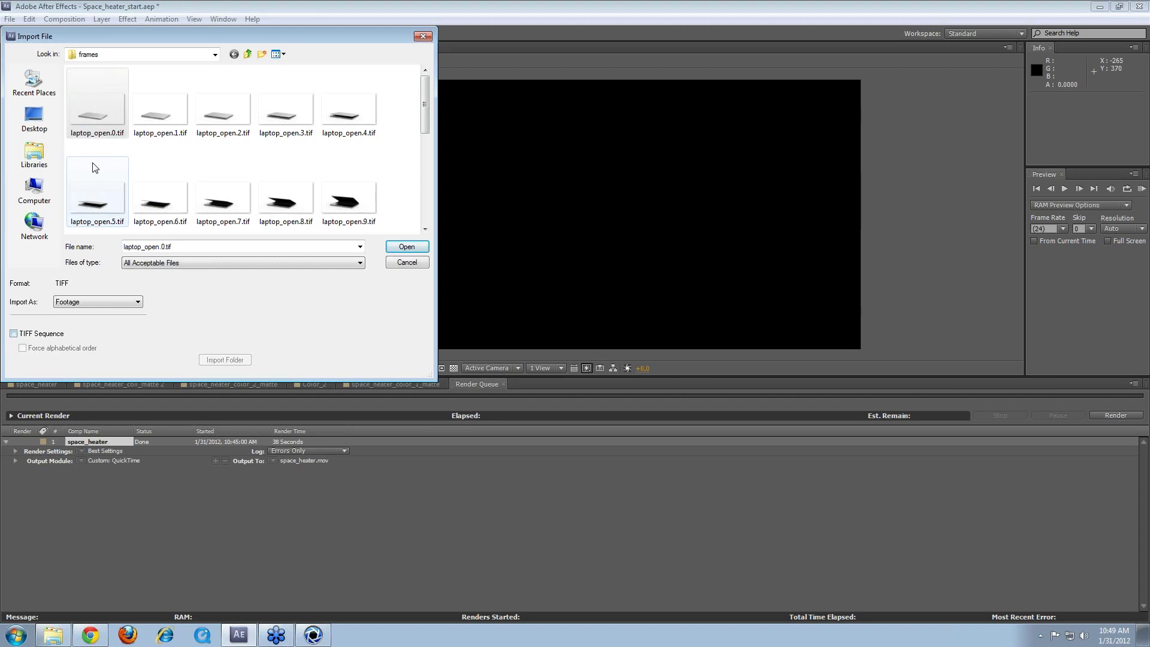
{"action": "left_click", "coordinate": [99, 106]}
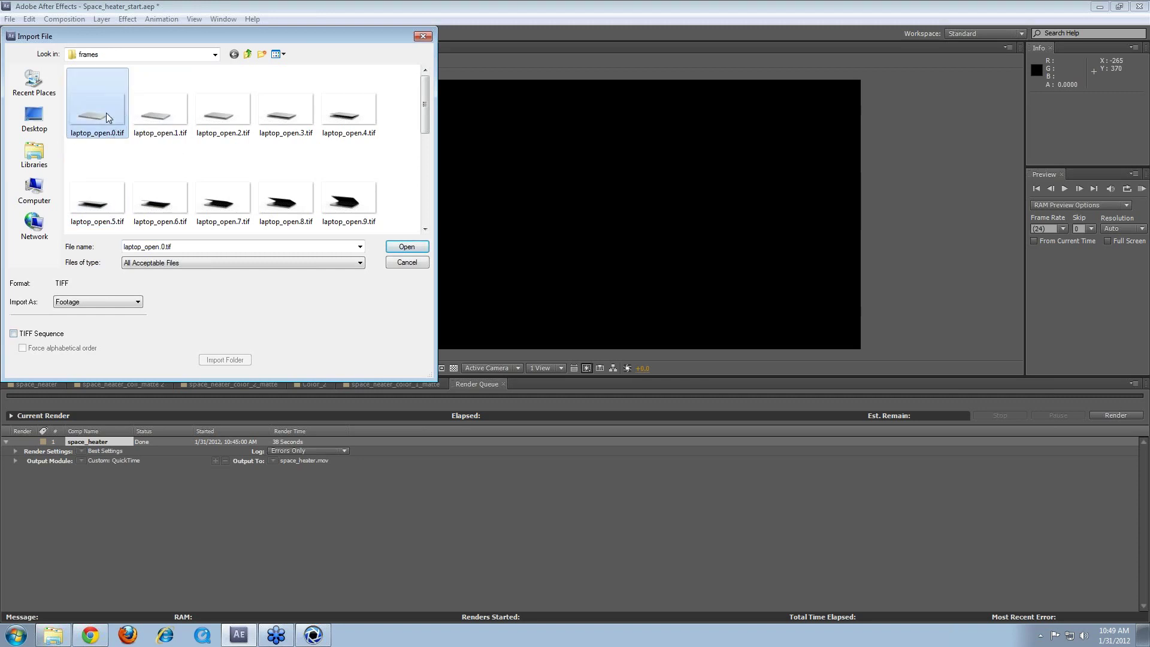
{"action": "left_click", "coordinate": [13, 332]}
{"action": "left_click", "coordinate": [109, 302]}
{"action": "left_click", "coordinate": [211, 291]}
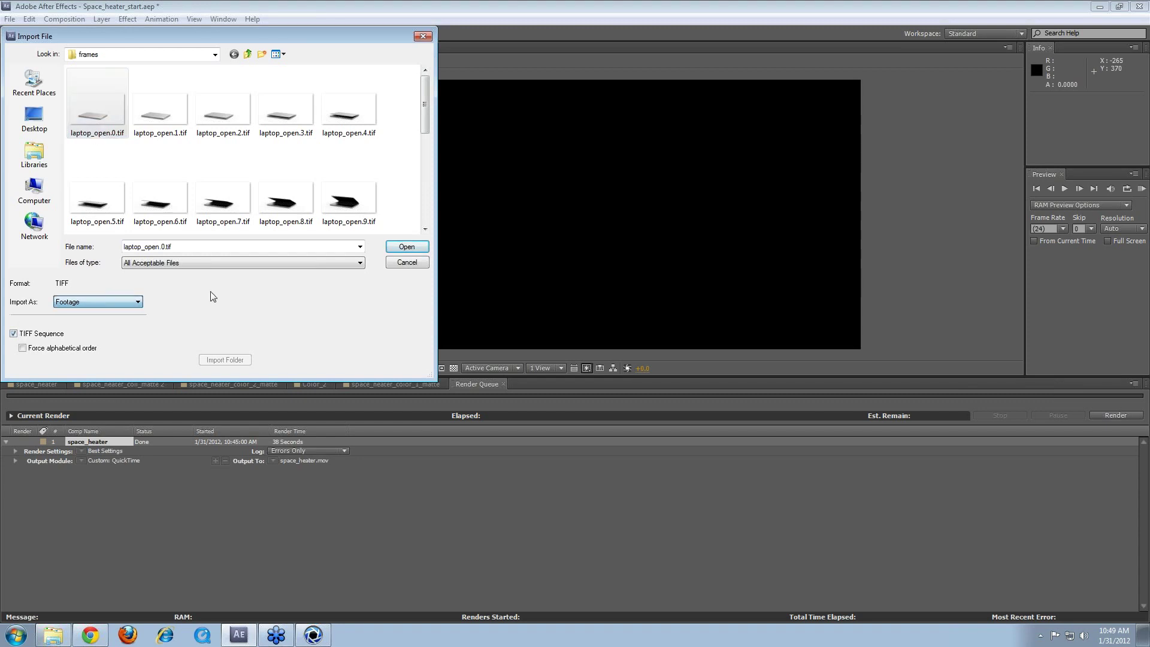
{"action": "left_click", "coordinate": [425, 248]}
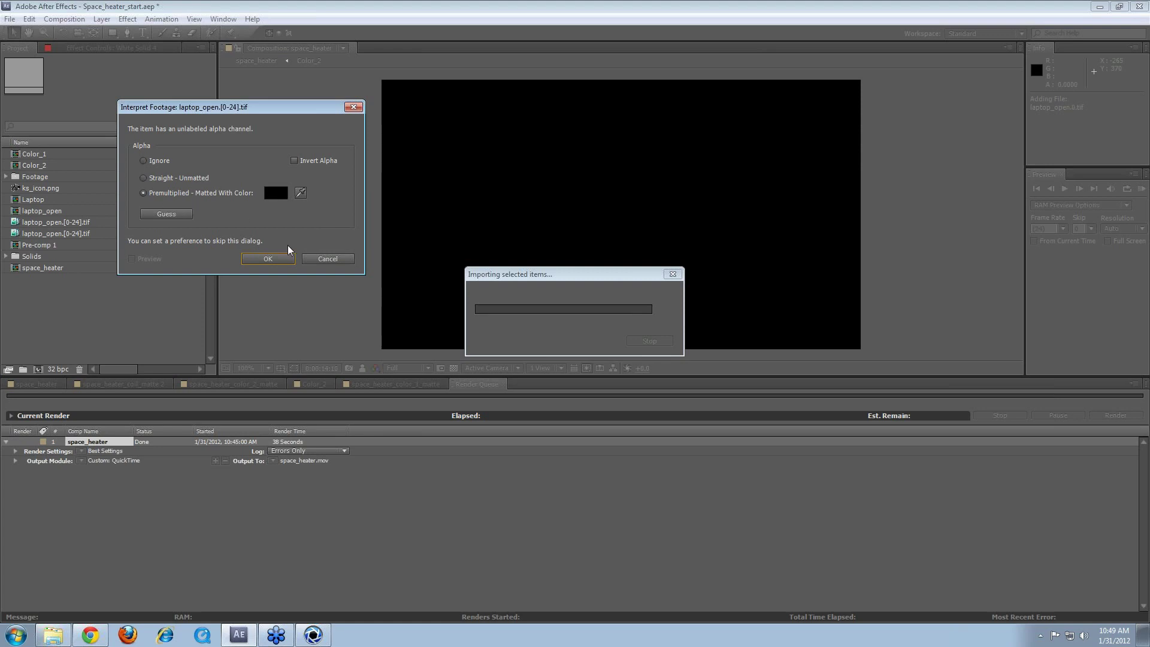
{"action": "left_click", "coordinate": [274, 259]}
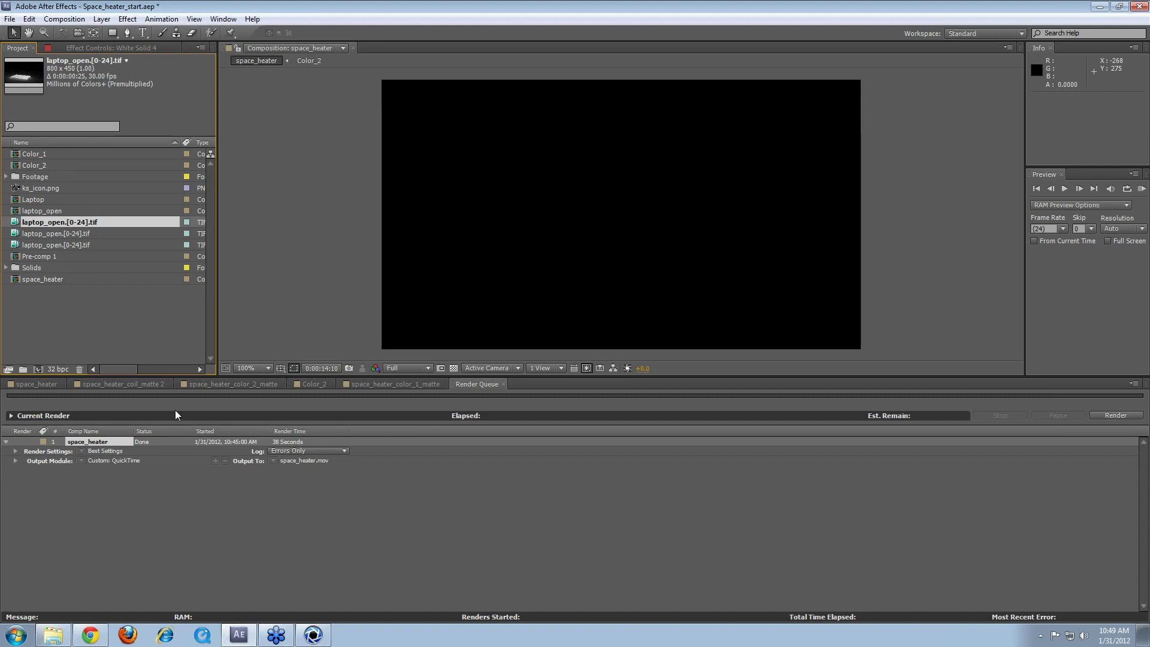
{"action": "left_click", "coordinate": [313, 635]}
{"action": "left_click_drag", "start_coordinate": [519, 381], "coordinate": [120, 525]}
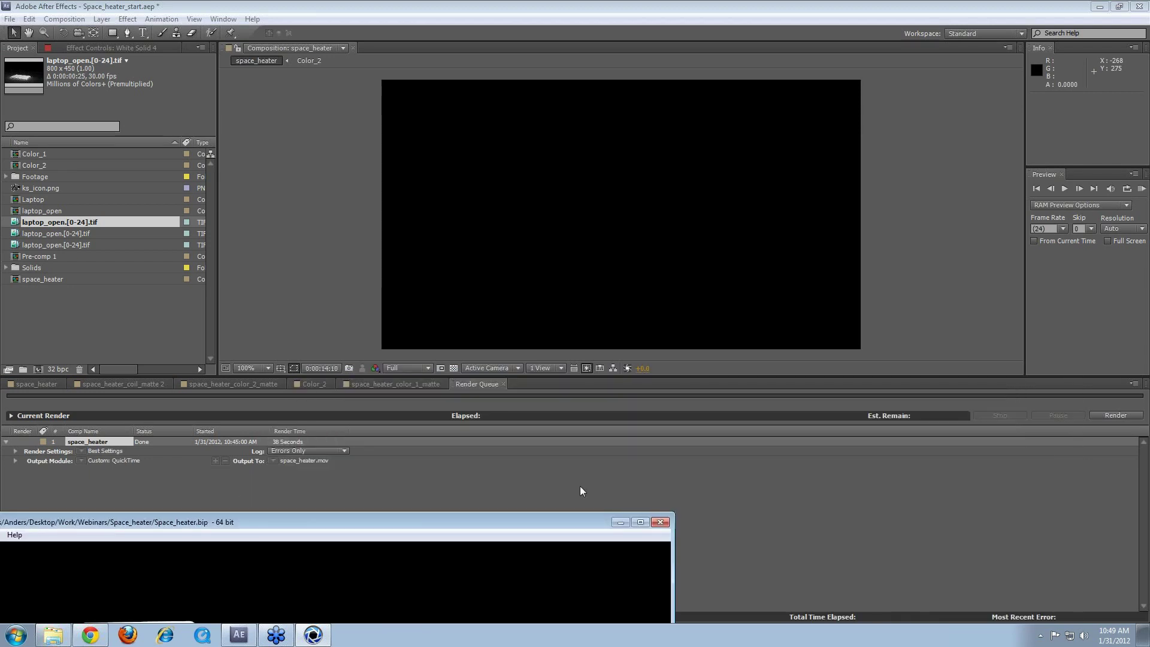
{"action": "left_click", "coordinate": [620, 521]}
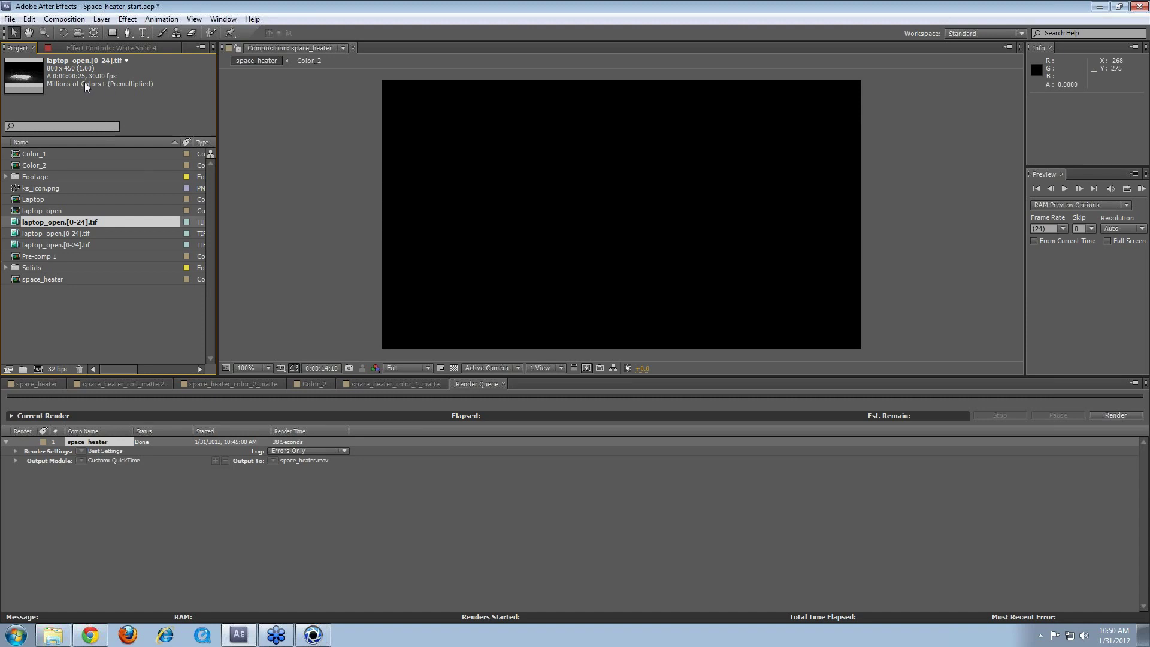
Step: Set the assumed frame rate of the selected laptop_open.[0-24].tif footage to 24 frames per second
{"action": "right_click", "coordinate": [65, 221]}
{"action": "mouse_move", "coordinate": [114, 270]}
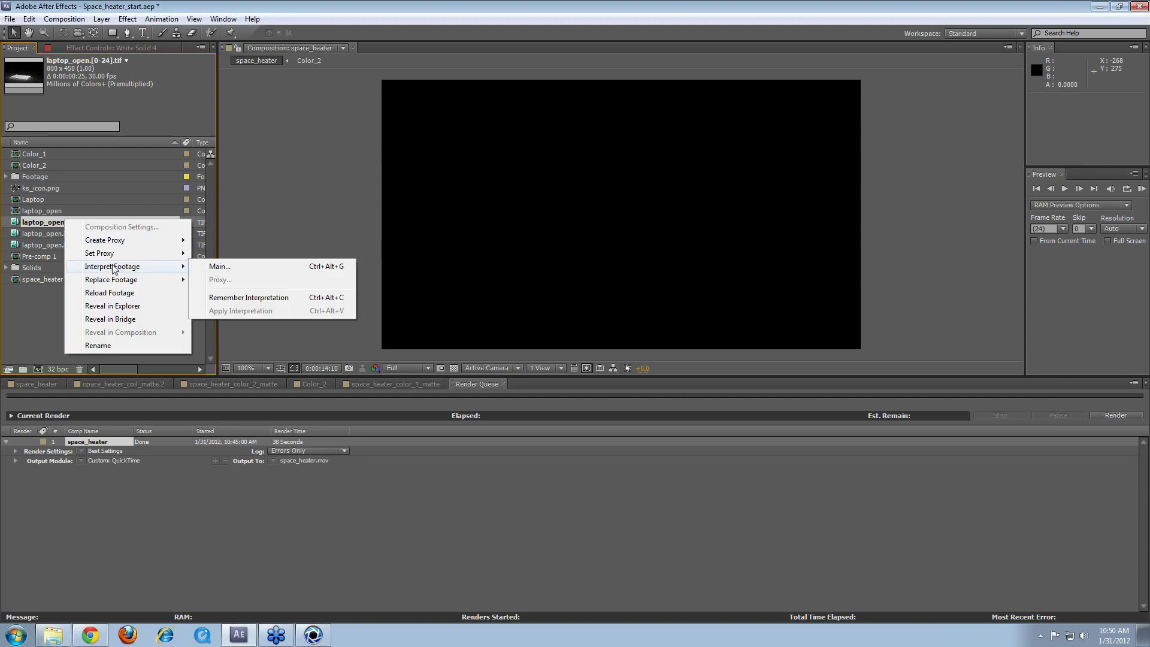
{"action": "left_click", "coordinate": [219, 265]}
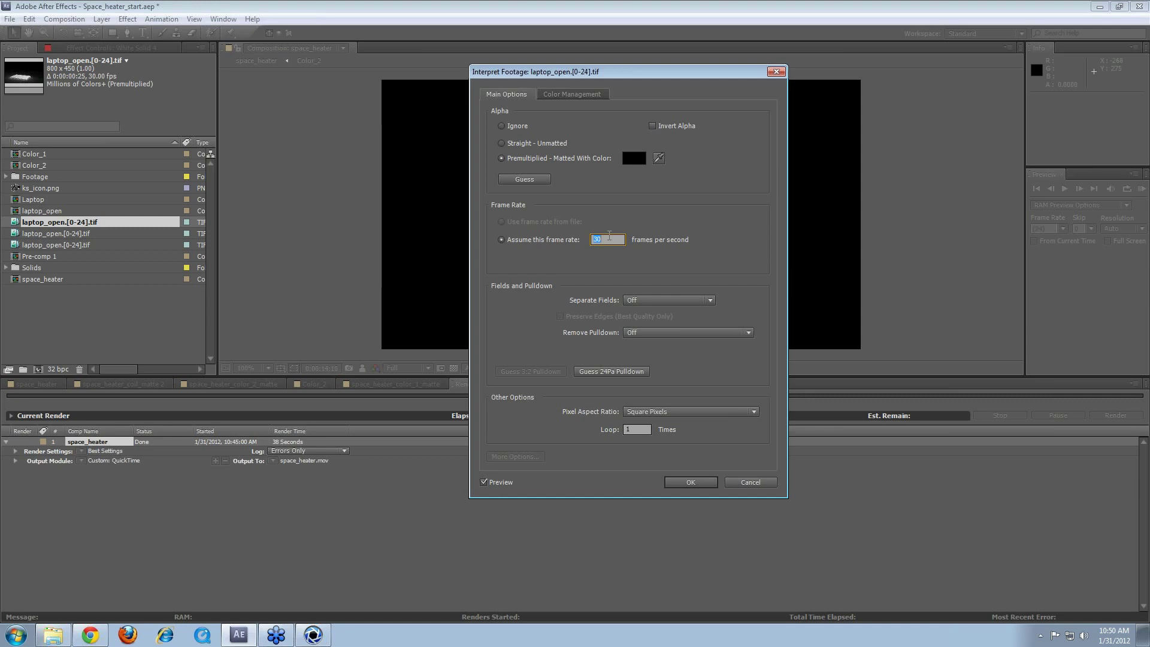
{"action": "type", "text": "24"}
{"action": "key", "text": "Return"}
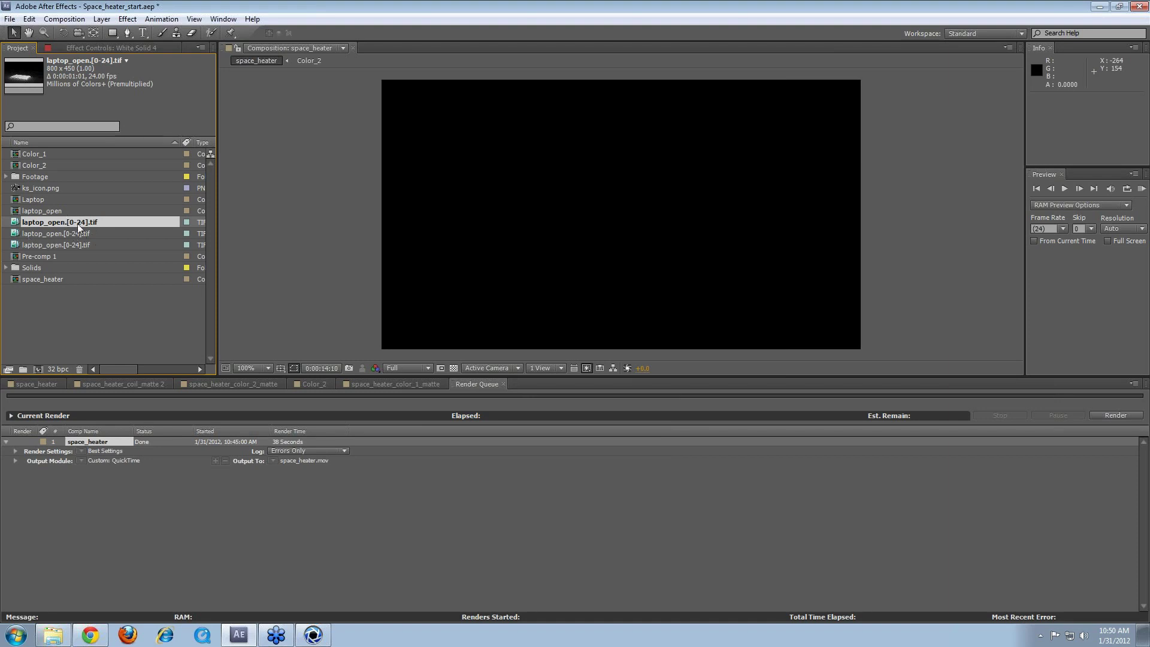
Step: Create a composition from the 24 fps laptop_open sequence, preview and scrub the laptop animation, and return to the first frame
{"action": "left_click_drag", "start_coordinate": [64, 223], "coordinate": [37, 368]}
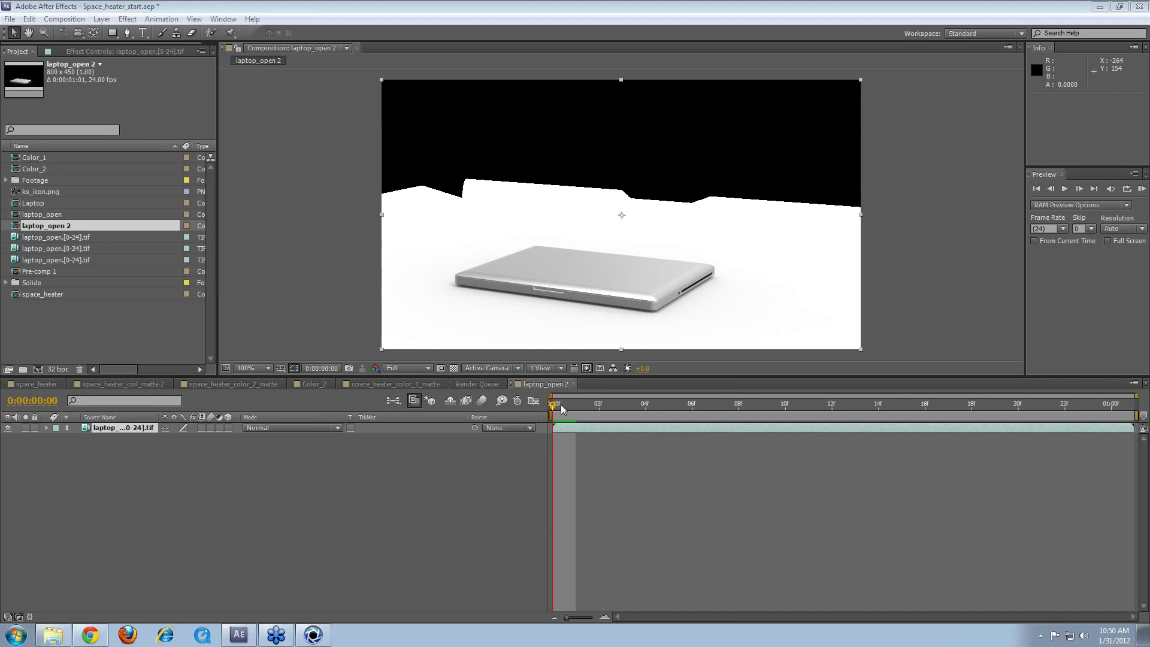
{"action": "key", "text": "space"}
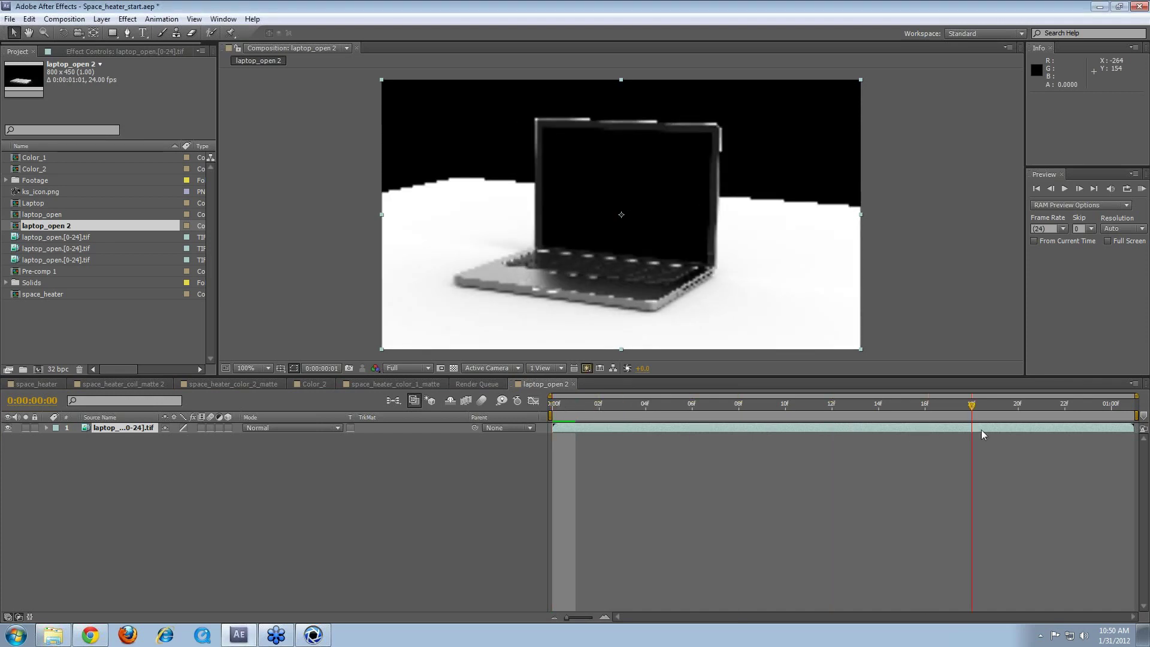
{"action": "left_click", "coordinate": [980, 429]}
{"action": "left_click", "coordinate": [1112, 404]}
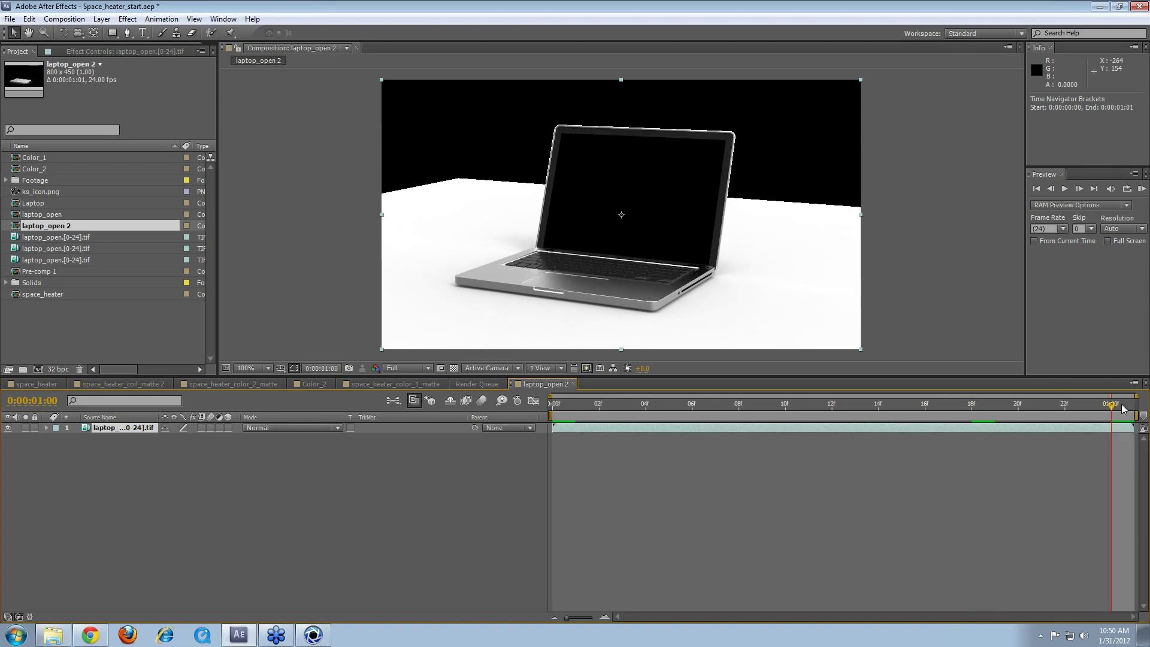
{"action": "left_click_drag", "start_coordinate": [1113, 406], "coordinate": [997, 460]}
{"action": "left_click", "coordinate": [102, 418]}
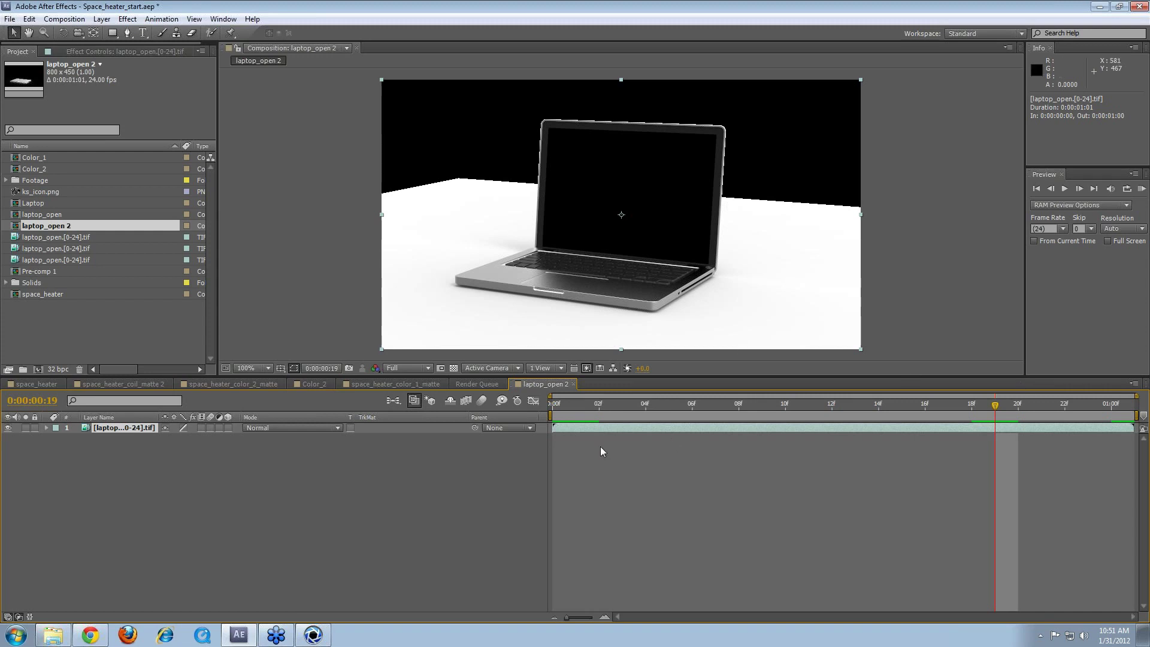
{"action": "left_click", "coordinate": [562, 409]}
Step: Check the footage details of the laptop_open sequences in the project, then clear the selection
{"action": "left_click", "coordinate": [61, 239]}
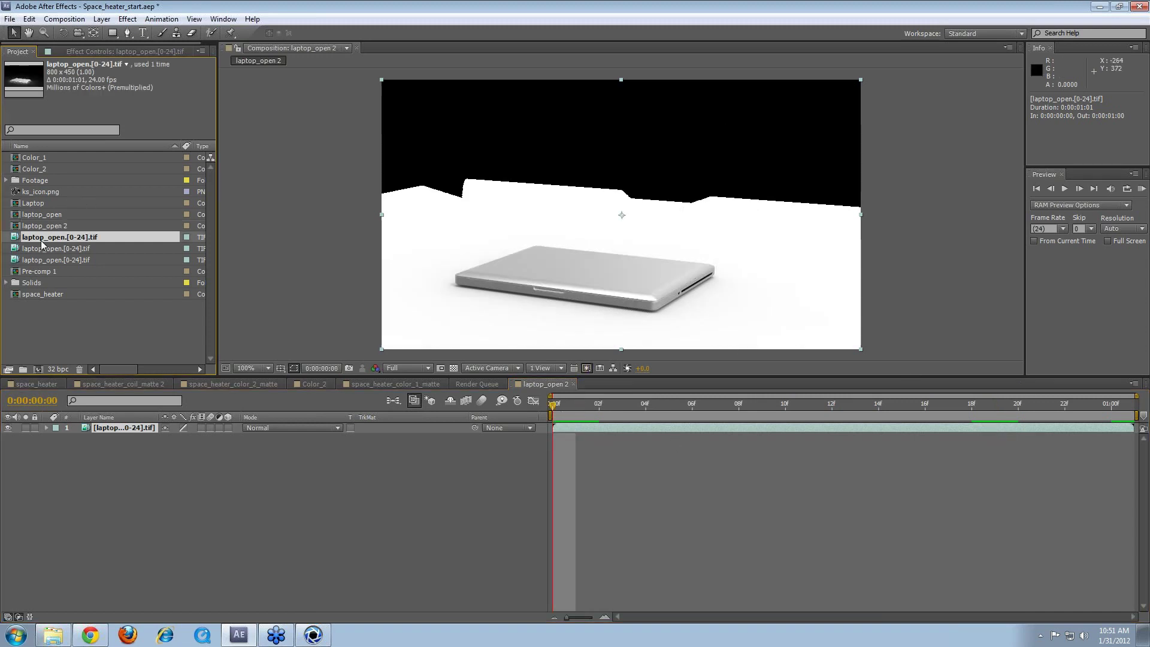
{"action": "left_click", "coordinate": [56, 249]}
{"action": "left_click", "coordinate": [110, 309]}
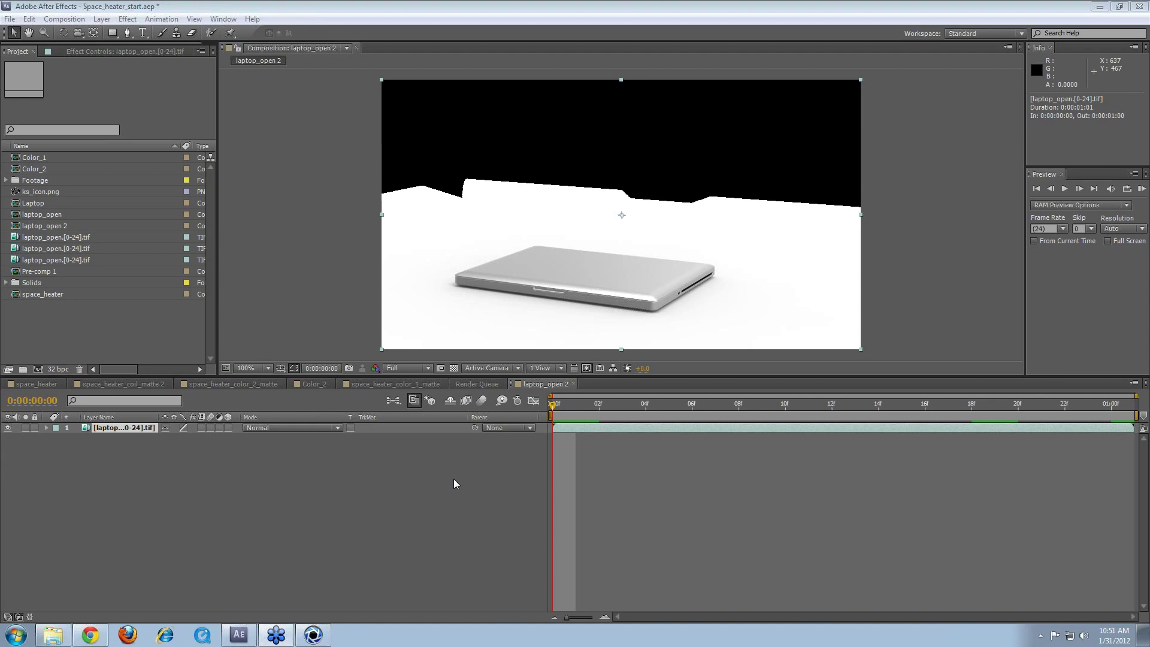
Step: Switch to Chrome, go to the videocopilot.net home page and look through its products and new tutorials
{"action": "left_click", "coordinate": [91, 634]}
{"action": "left_click", "coordinate": [205, 7]}
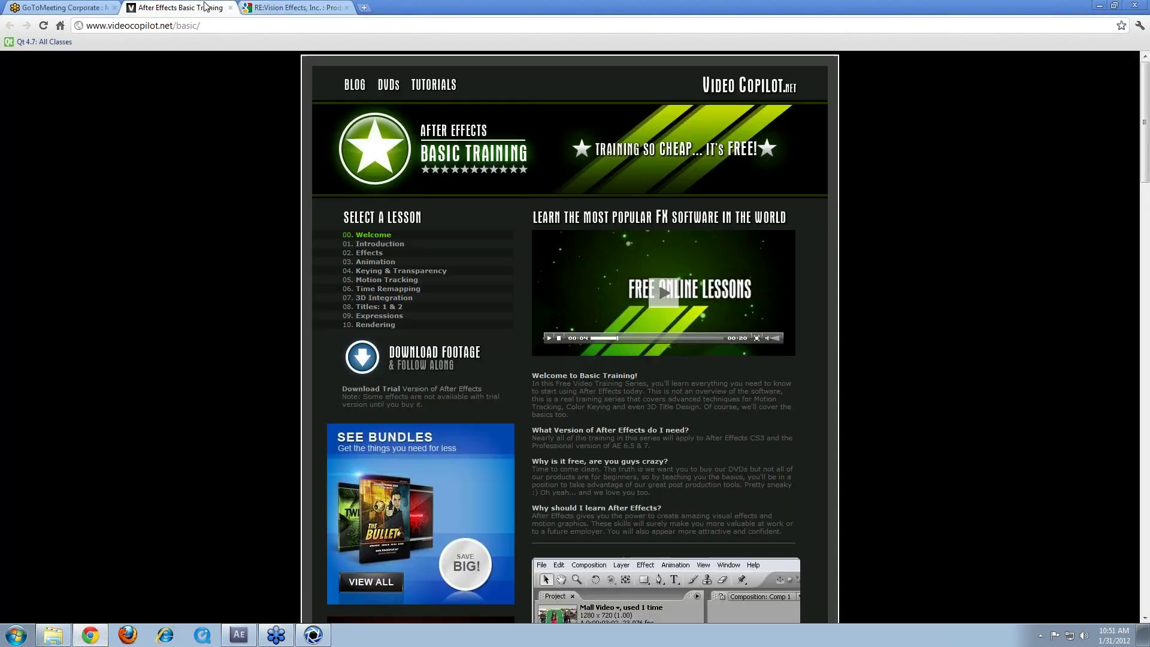
{"action": "left_click_drag", "start_coordinate": [175, 26], "coordinate": [291, 30]}
{"action": "key", "text": "BackSpace"}
{"action": "key", "text": "Return"}
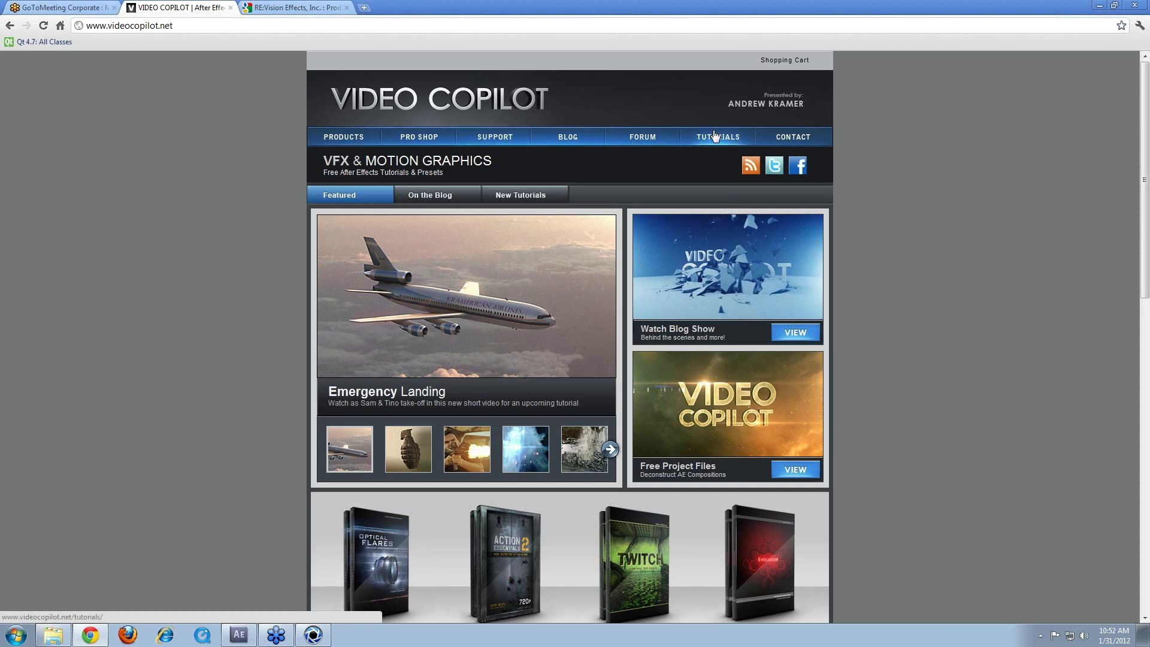
{"action": "scroll", "coordinate": [685, 159], "scroll_direction": "down", "scroll_amount": 8}
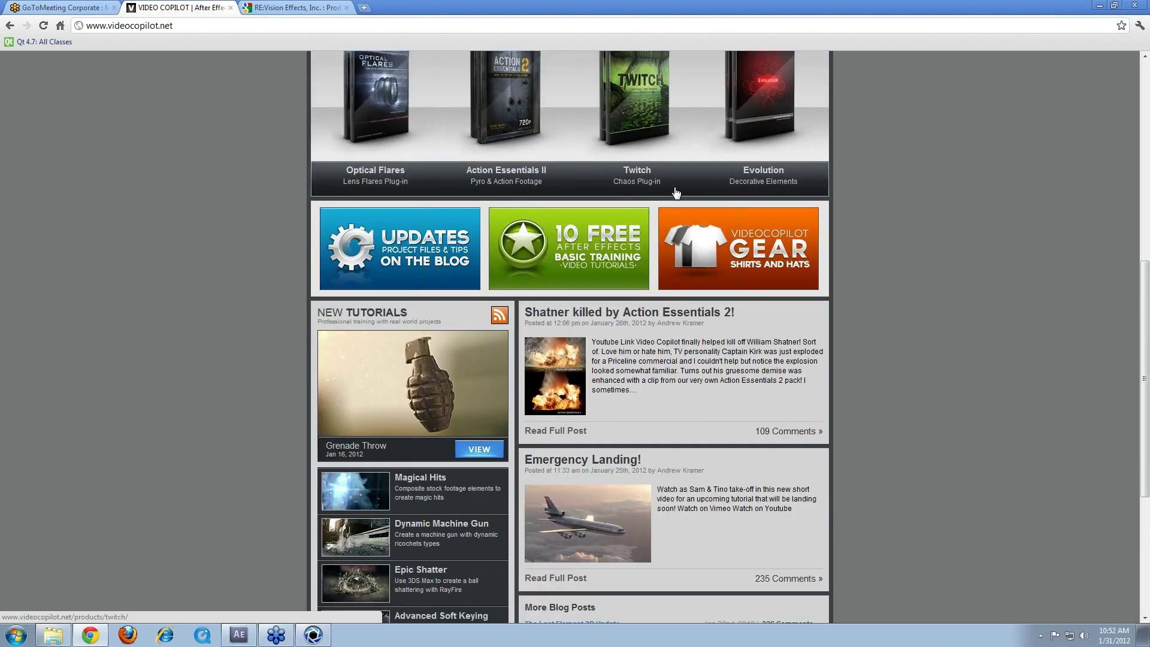
{"action": "scroll", "coordinate": [675, 190], "scroll_direction": "down", "scroll_amount": 4}
{"action": "scroll", "coordinate": [675, 190], "scroll_direction": "up", "scroll_amount": 12}
Step: Open the Basic Training series from Video Copilot's tutorials and look through its After Effects lessons
{"action": "left_click", "coordinate": [698, 145]}
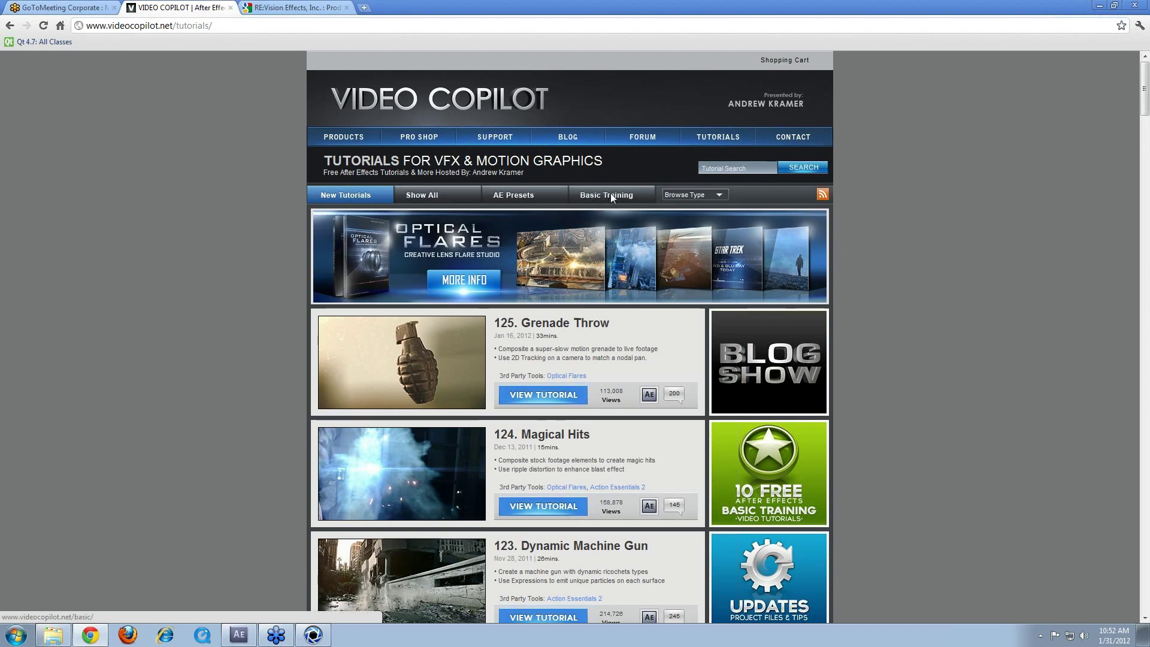
{"action": "left_click", "coordinate": [610, 196]}
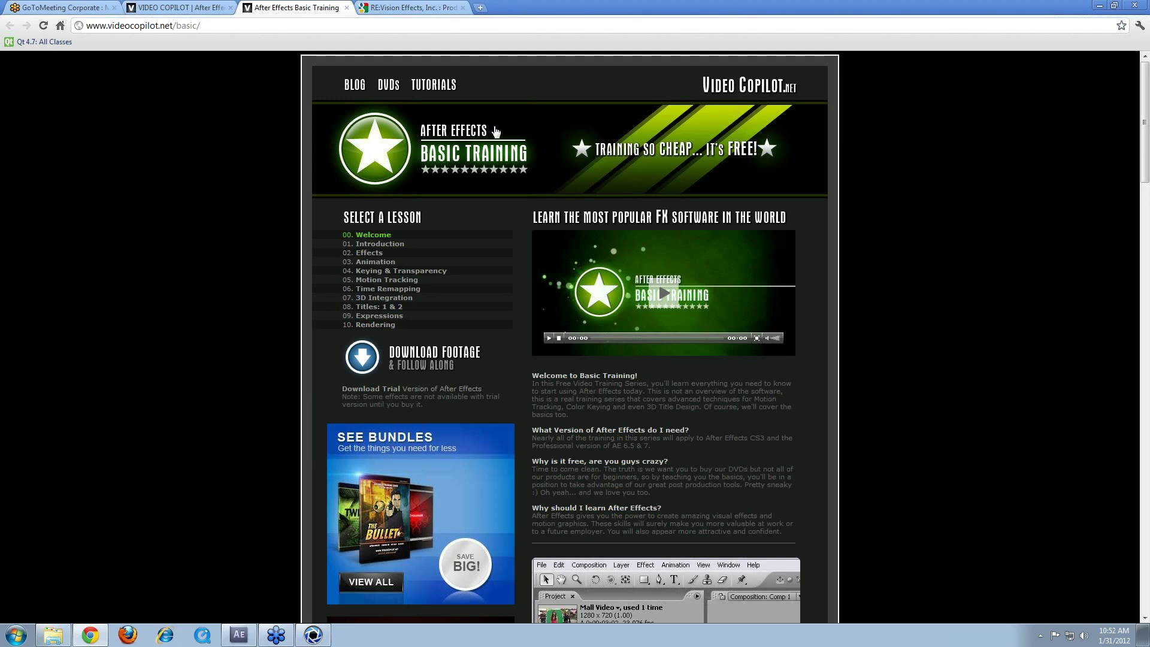
{"action": "scroll", "coordinate": [688, 372], "scroll_direction": "down", "scroll_amount": 12}
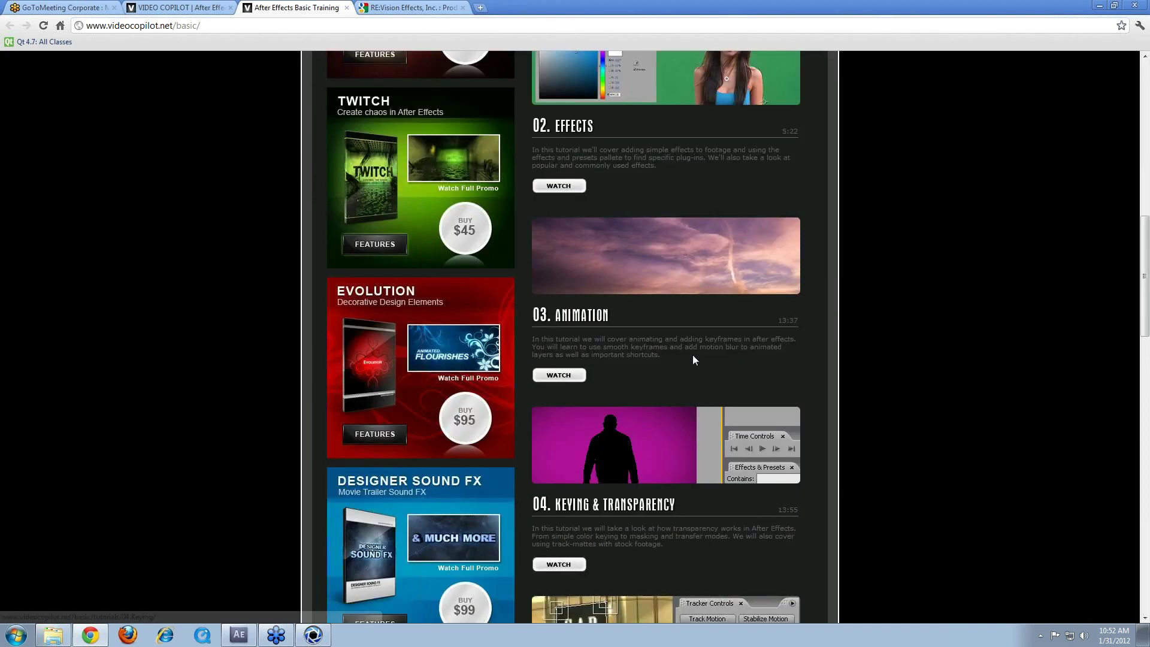
{"action": "scroll", "coordinate": [694, 358], "scroll_direction": "up", "scroll_amount": 5}
{"action": "scroll", "coordinate": [606, 326], "scroll_direction": "up", "scroll_amount": 4}
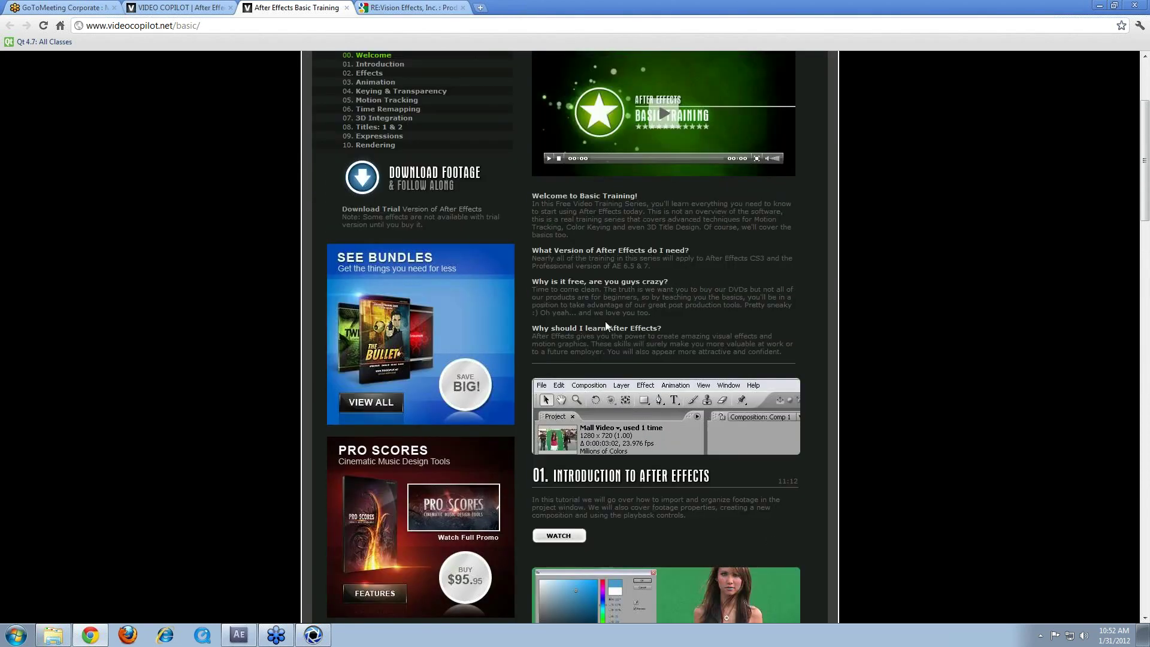
{"action": "scroll", "coordinate": [605, 327], "scroll_direction": "down", "scroll_amount": 7}
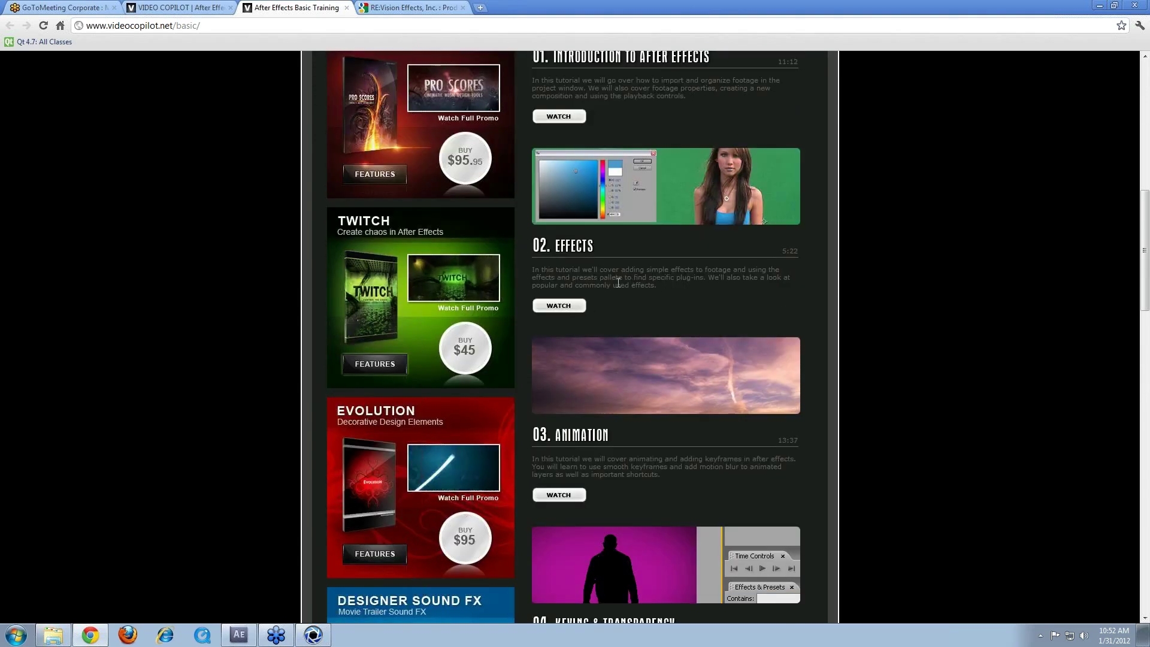
{"action": "scroll", "coordinate": [621, 299], "scroll_direction": "up", "scroll_amount": 3}
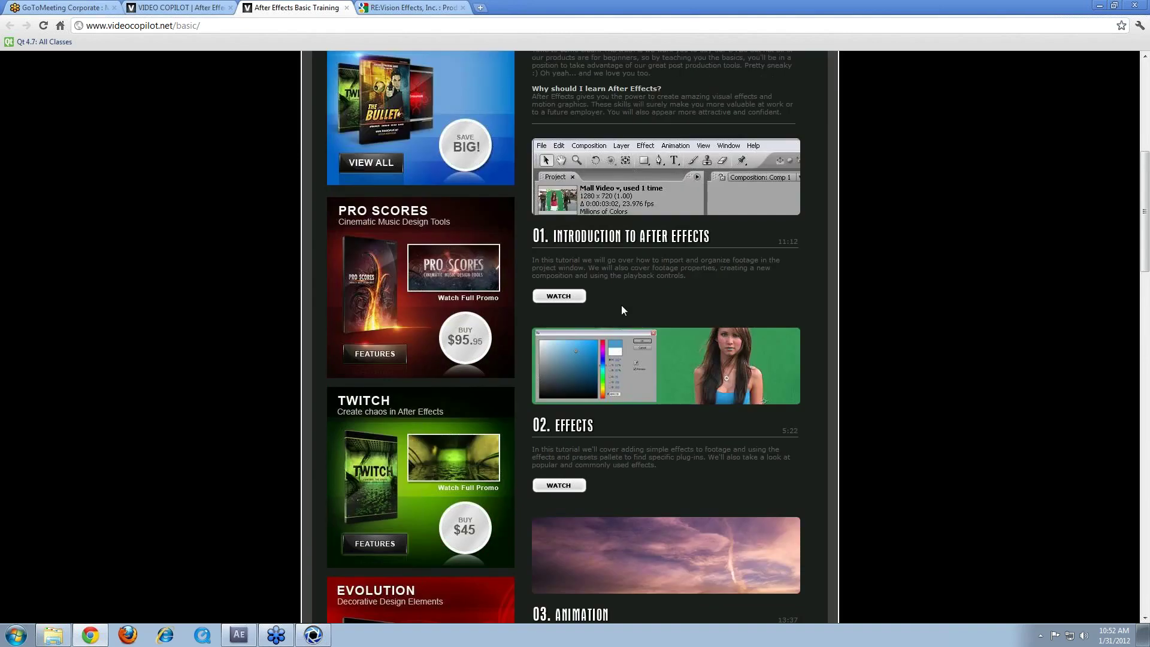
{"action": "scroll", "coordinate": [623, 309], "scroll_direction": "down", "scroll_amount": 14}
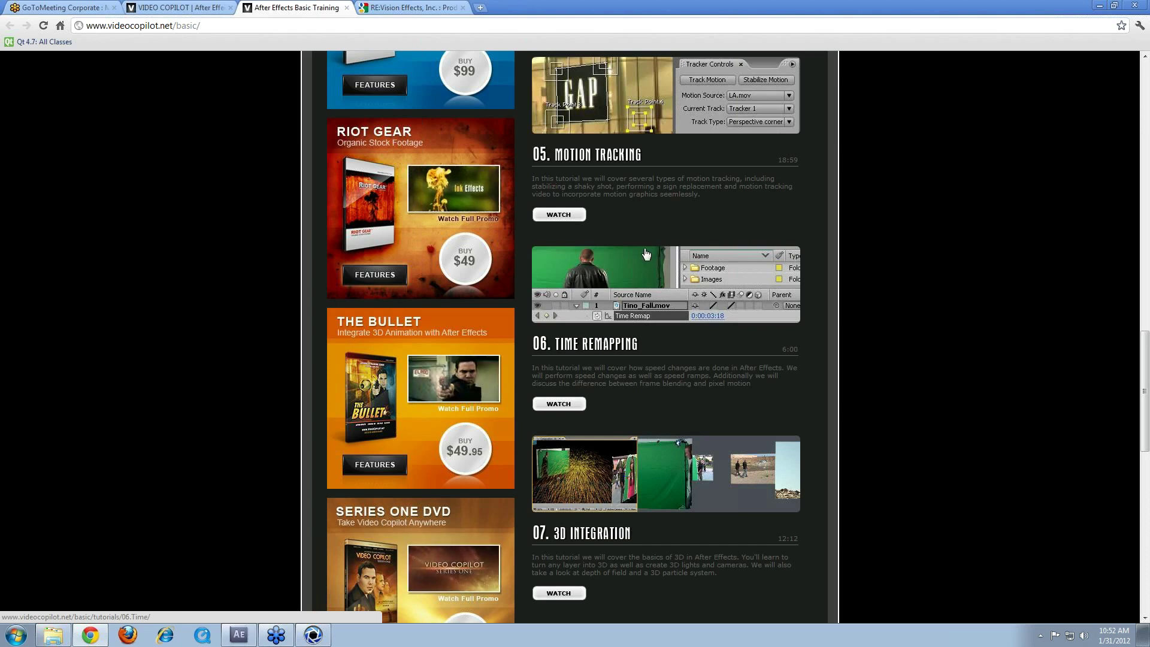
{"action": "scroll", "coordinate": [646, 254], "scroll_direction": "up", "scroll_amount": 20}
Step: Go from Basic Training to the Video Copilot tutorials page and look through the new and popular tutorials
{"action": "left_click", "coordinate": [415, 82]}
{"action": "scroll", "coordinate": [444, 329], "scroll_direction": "down", "scroll_amount": 2}
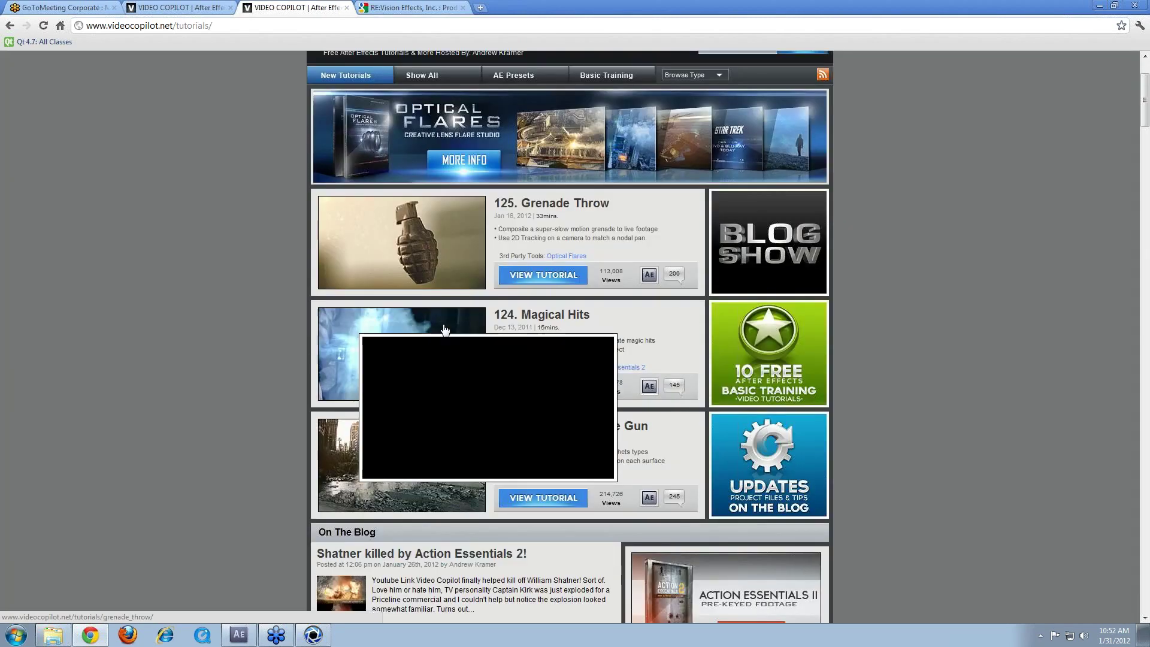
{"action": "scroll", "coordinate": [419, 371], "scroll_direction": "down", "scroll_amount": 7}
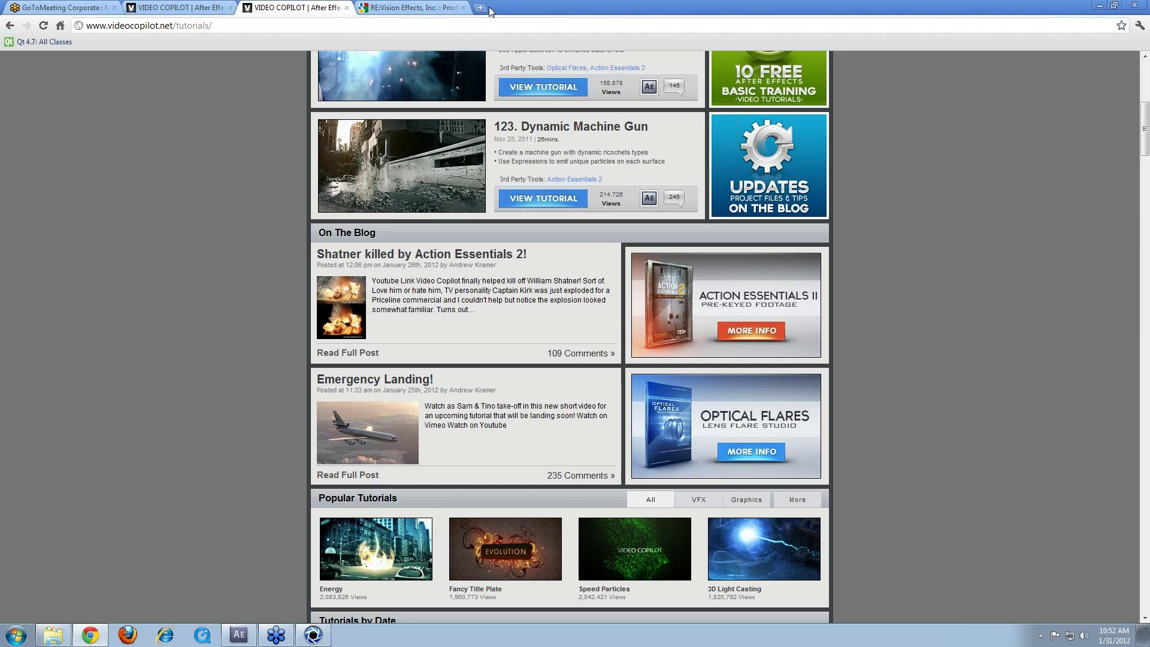
Step: Go to keyshot.com and open its page of past webinars
{"action": "left_click", "coordinate": [473, 28]}
{"action": "type", "text": "k"}
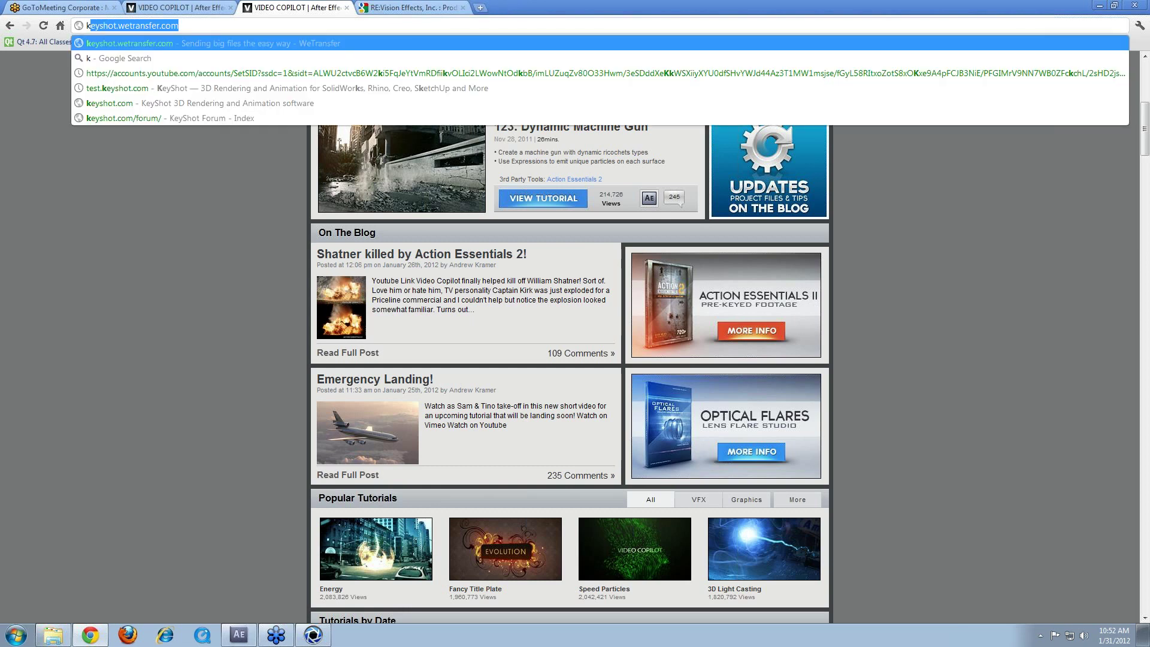
{"action": "type", "text": "eyshot.com"}
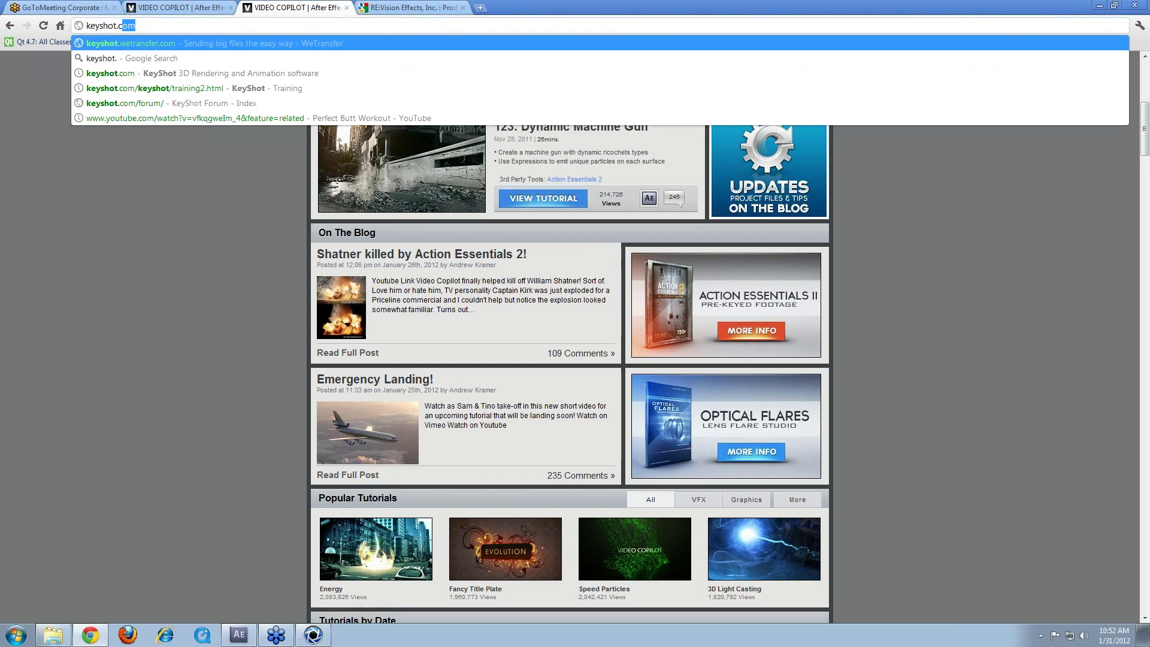
{"action": "key", "text": "Return"}
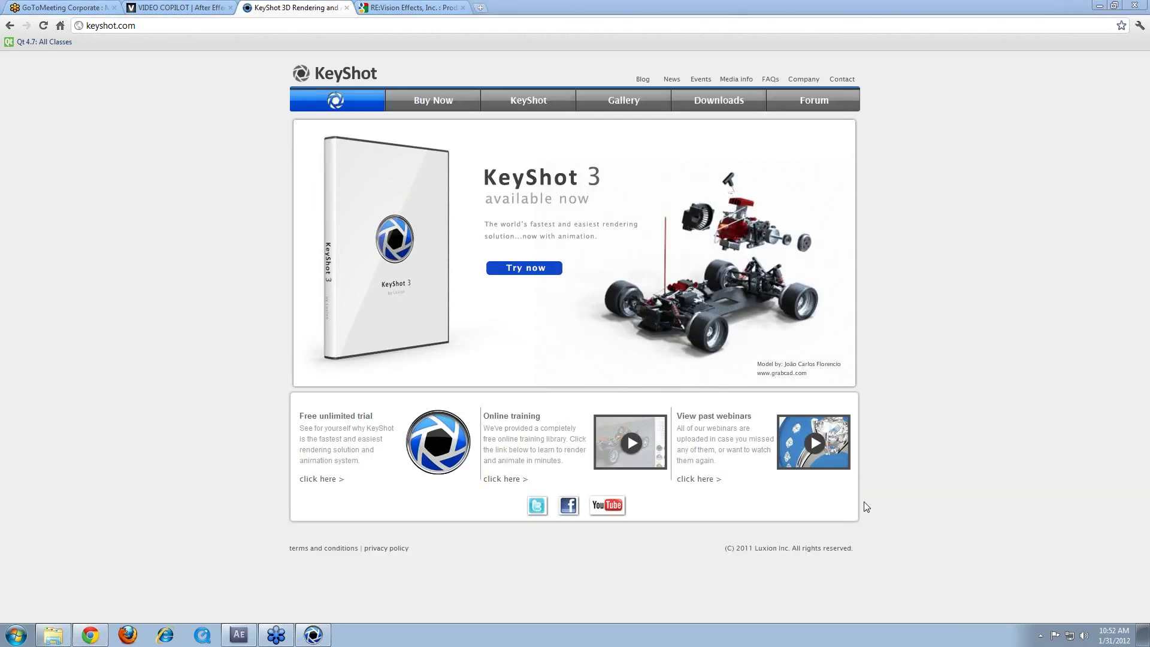
{"action": "left_click", "coordinate": [710, 480]}
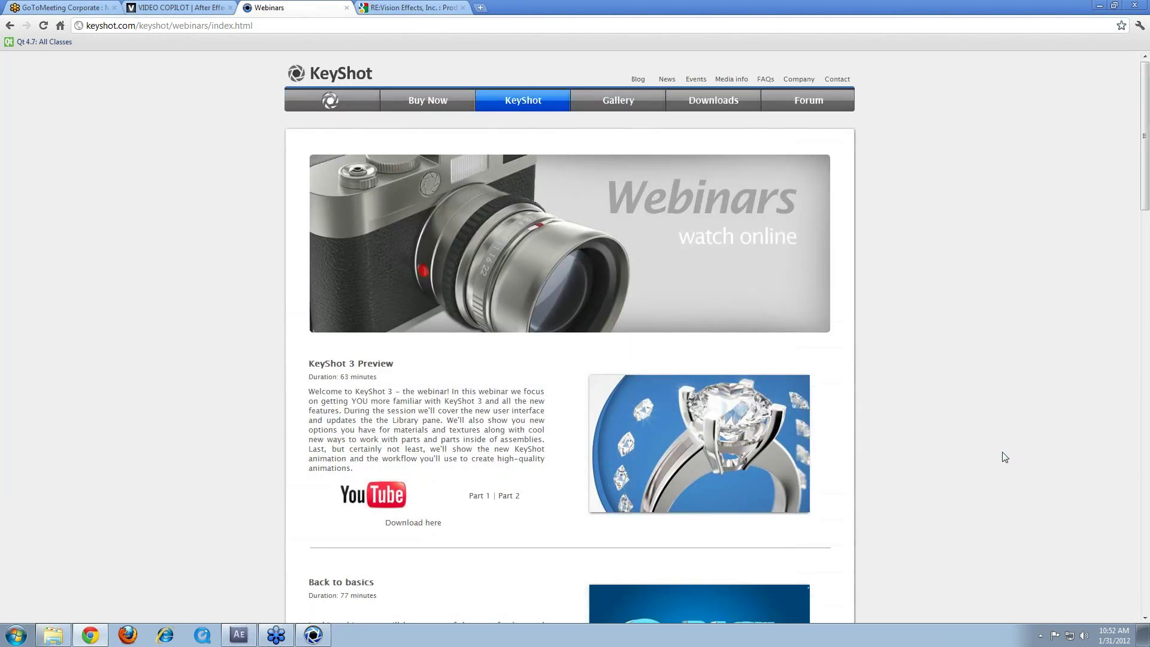